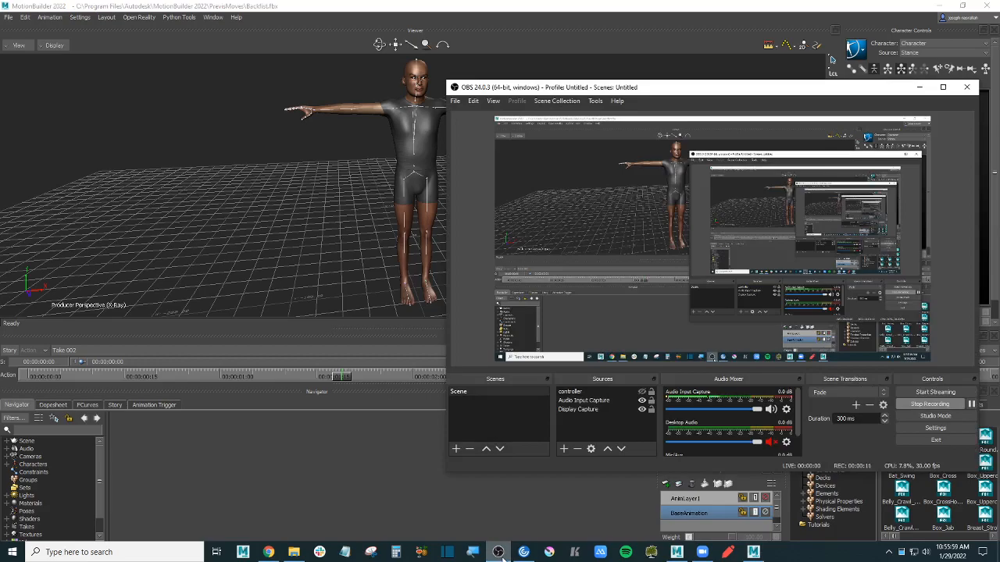
- Switch to Chrome and open the Week 2 Characterization & Mixamo assignment in the 3D Animation Techniques Moodle course
click(497, 552)
click(268, 552)
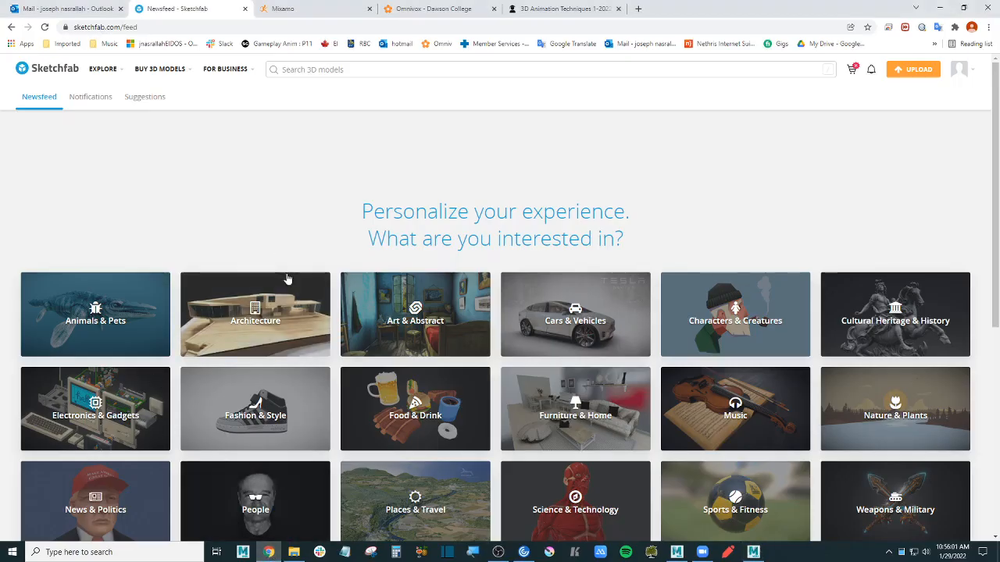
click(447, 10)
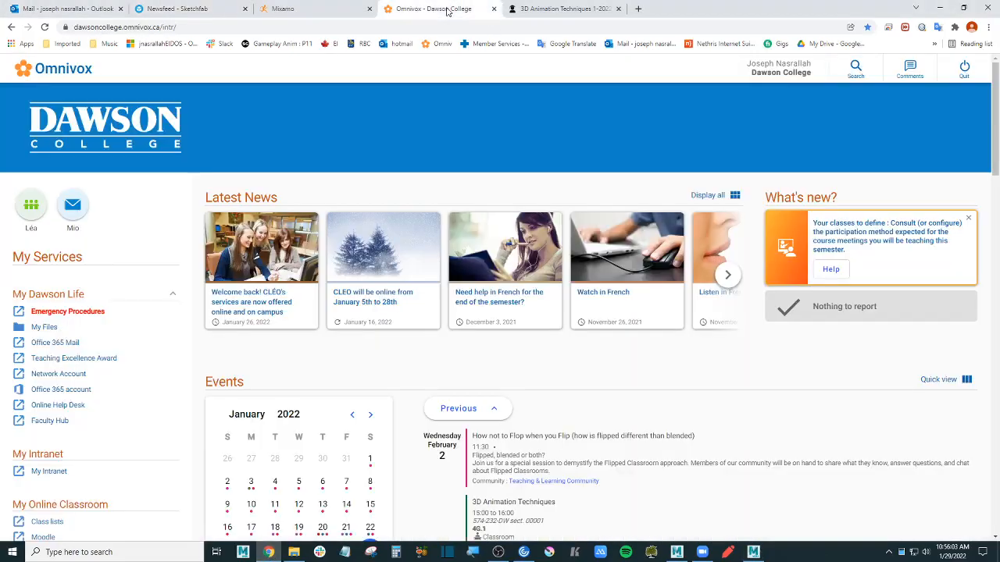
click(527, 9)
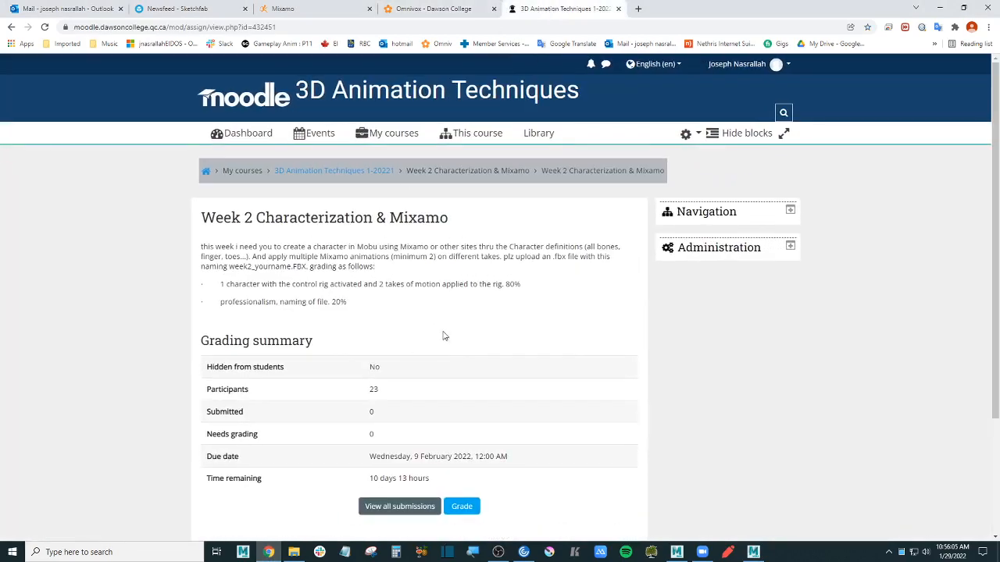
right_click(453, 266)
click(475, 273)
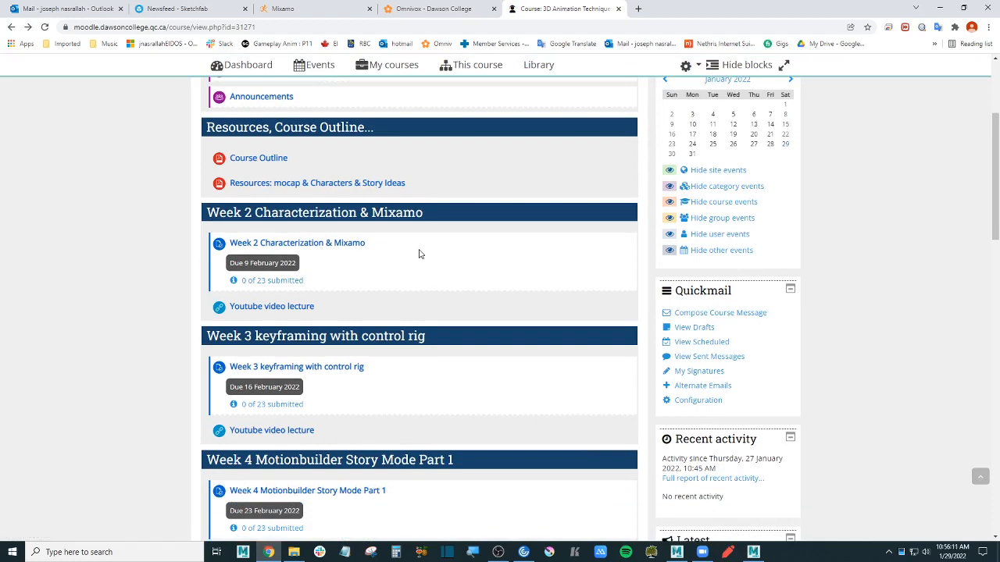
click(353, 247)
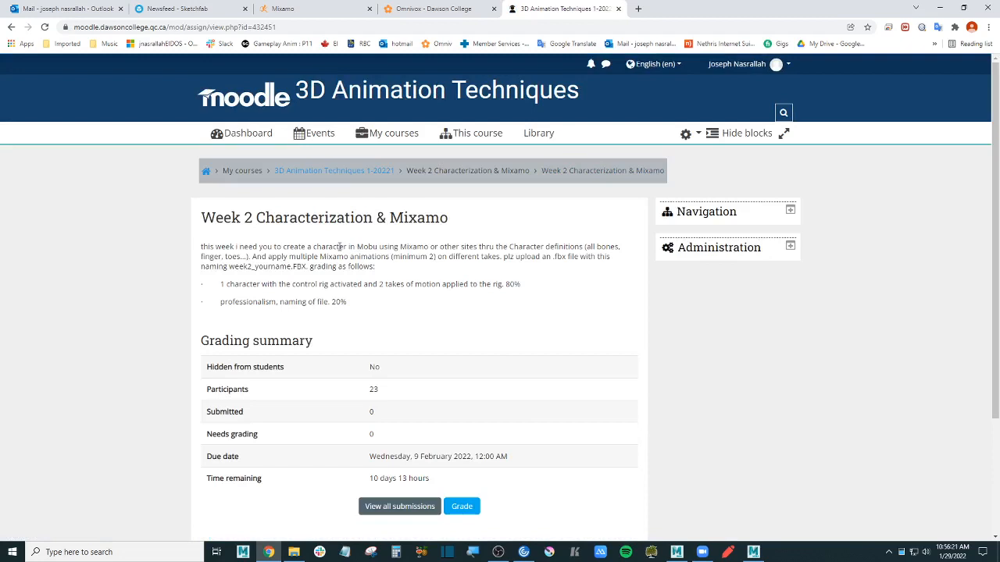
- Read the Week 2 assignment brief, covering the character, Mixamo takes, grading criteria and due date
drag(324, 246, 426, 246)
drag(402, 247, 448, 246)
click(498, 552)
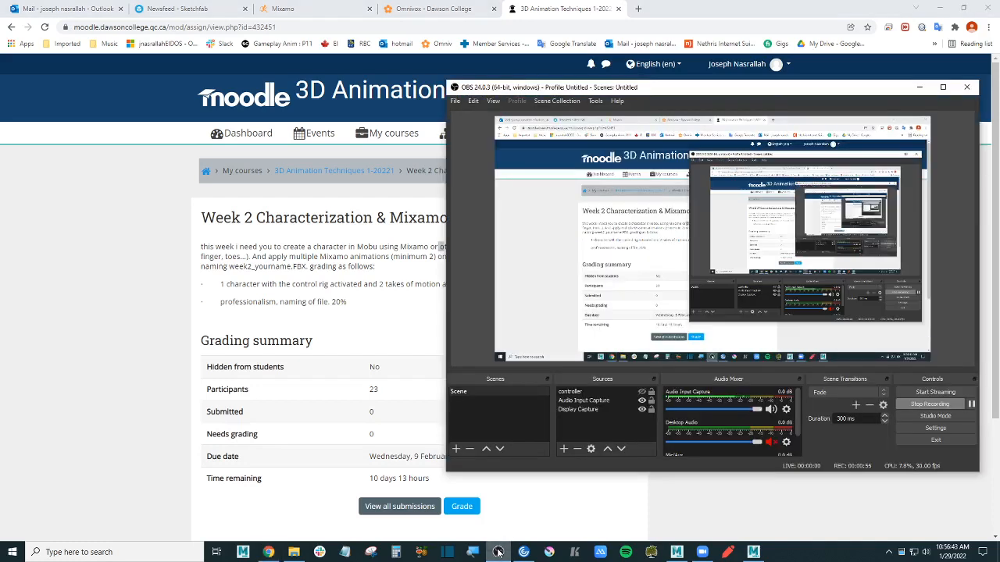
click(499, 552)
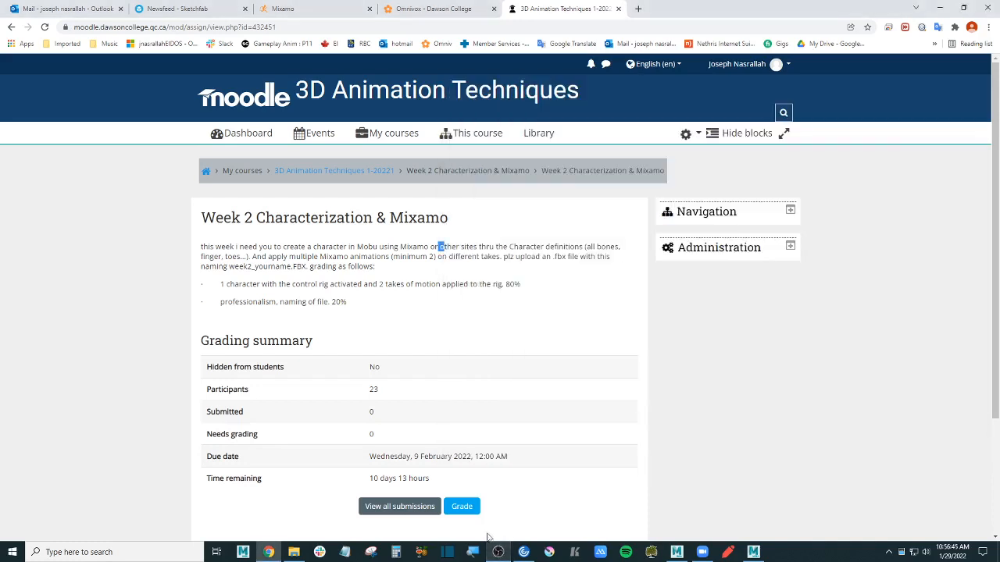
drag(459, 256, 484, 256)
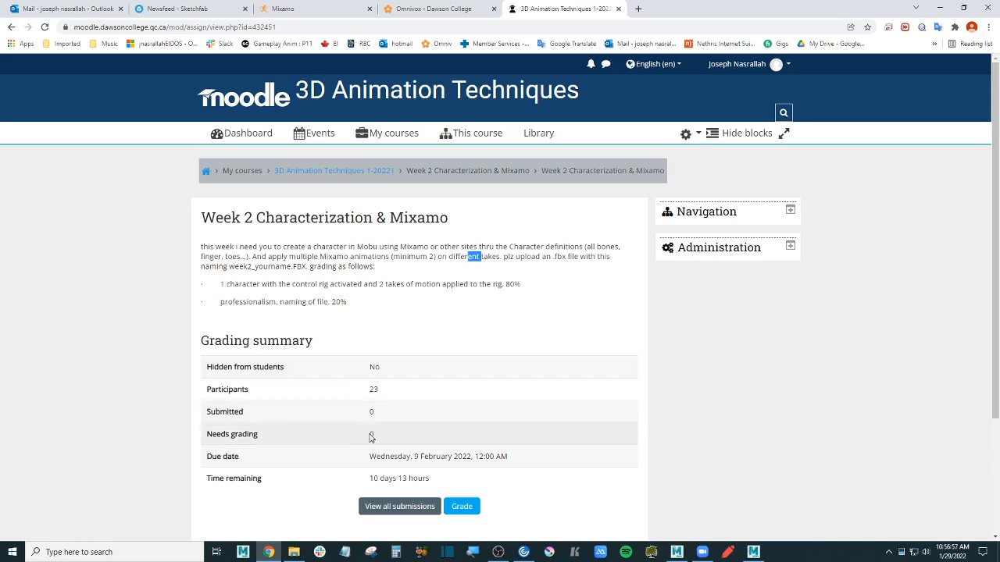
drag(412, 456, 419, 456)
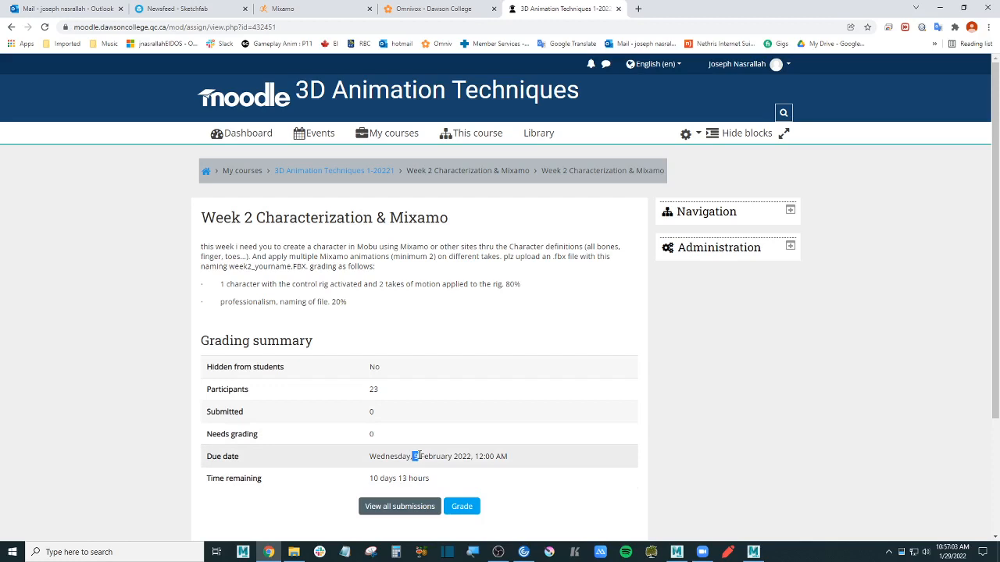
drag(504, 456, 484, 456)
mouse_move(417, 456)
mouse_down()
mouse_move(431, 456)
mouse_move(420, 457)
mouse_up()
drag(421, 456, 414, 456)
scroll(414, 455, down, 3)
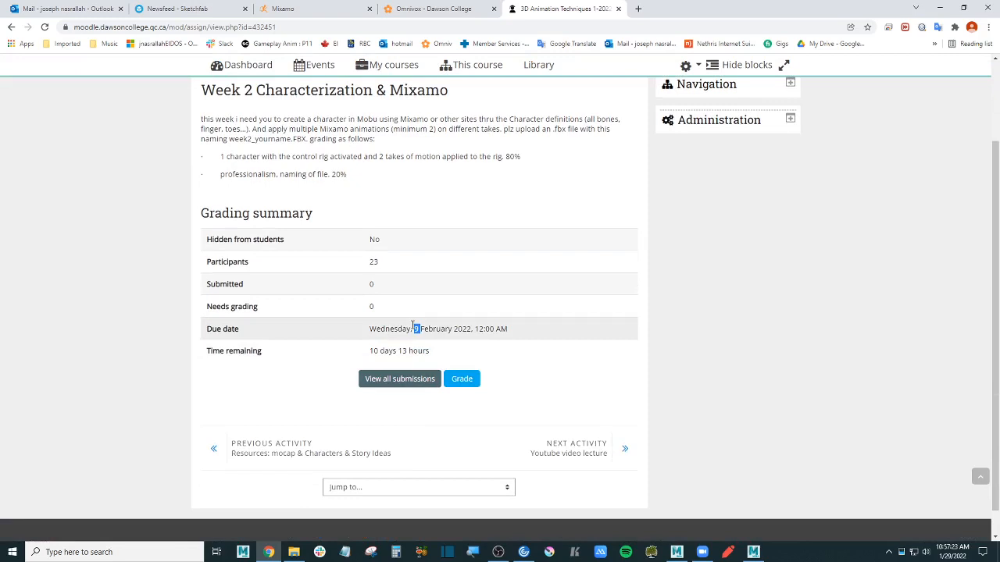
scroll(448, 332, up, 2)
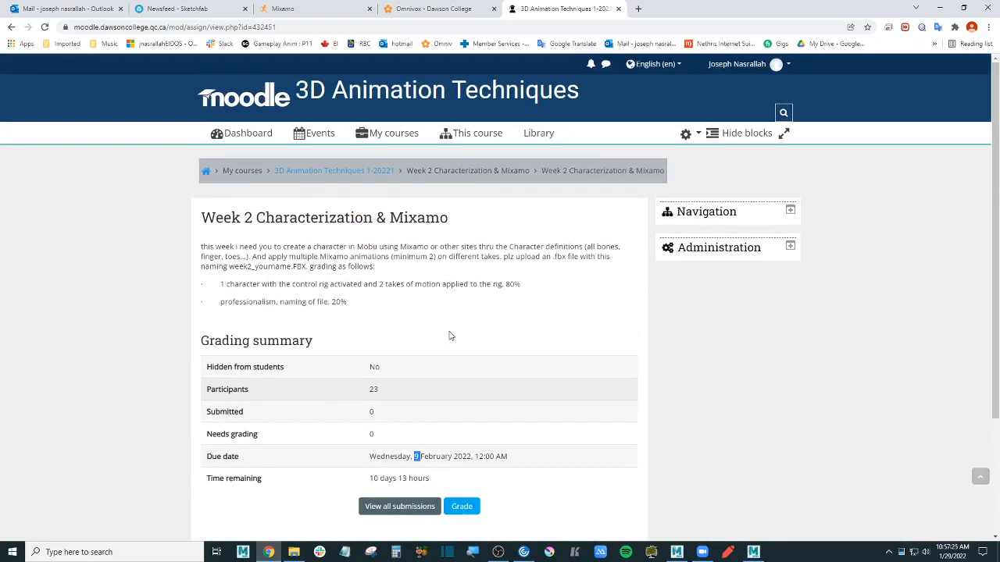
- Return from the assignment to the 3D Animation Techniques course page
right_click(420, 276)
click(414, 262)
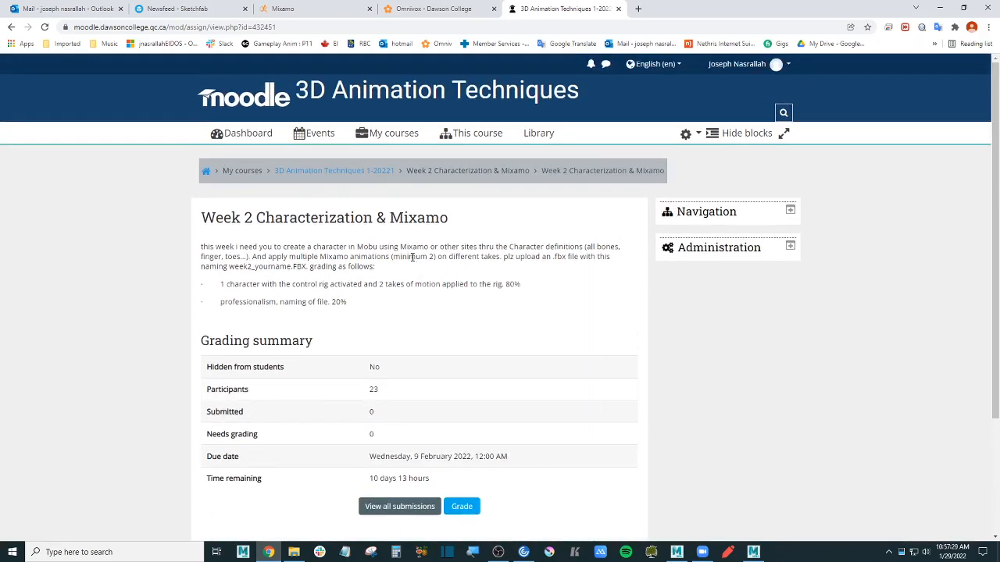
right_click(436, 265)
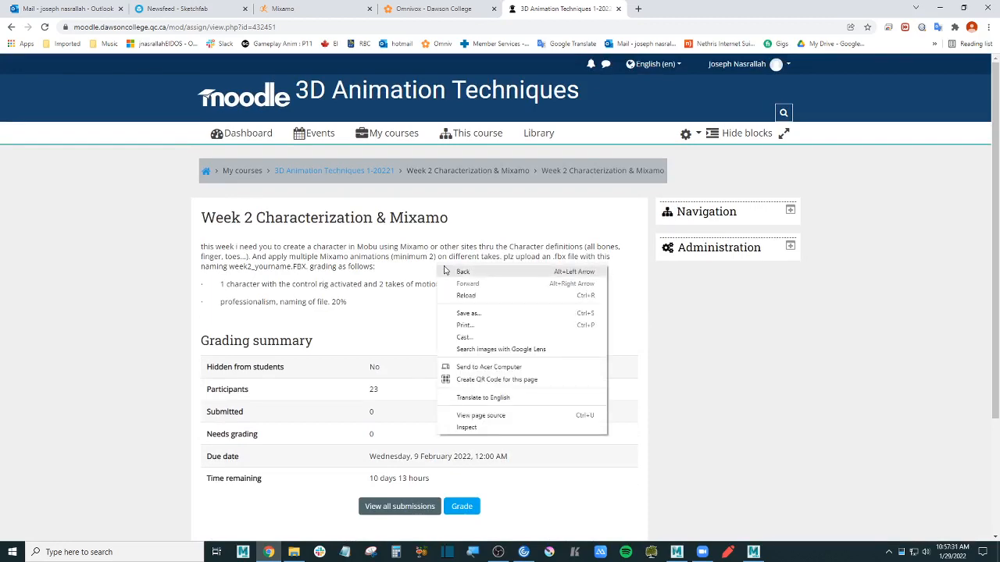
click(458, 272)
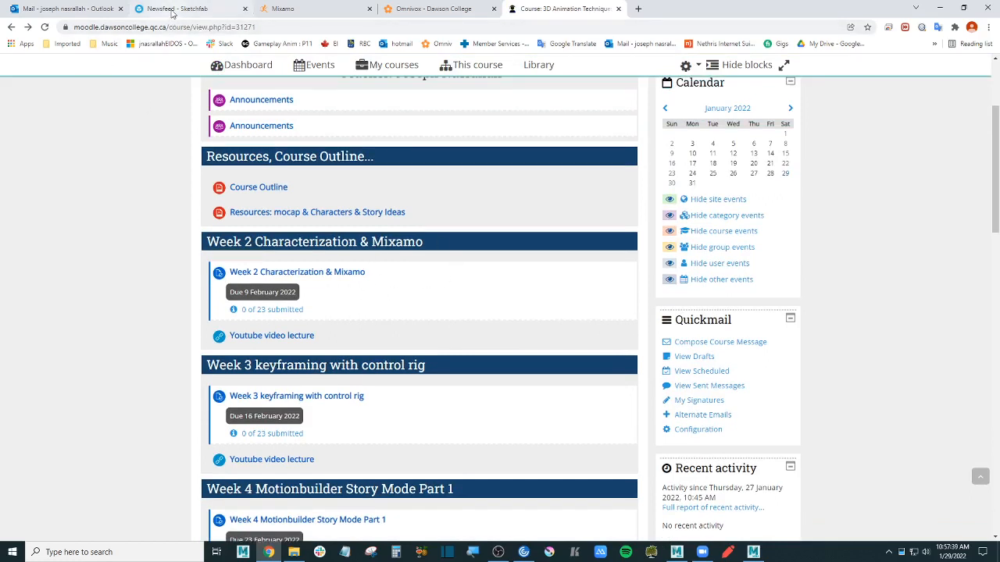
- Switch to MotionBuilder and examine the T-posed character's mesh and the bones inside its upper body
click(753, 552)
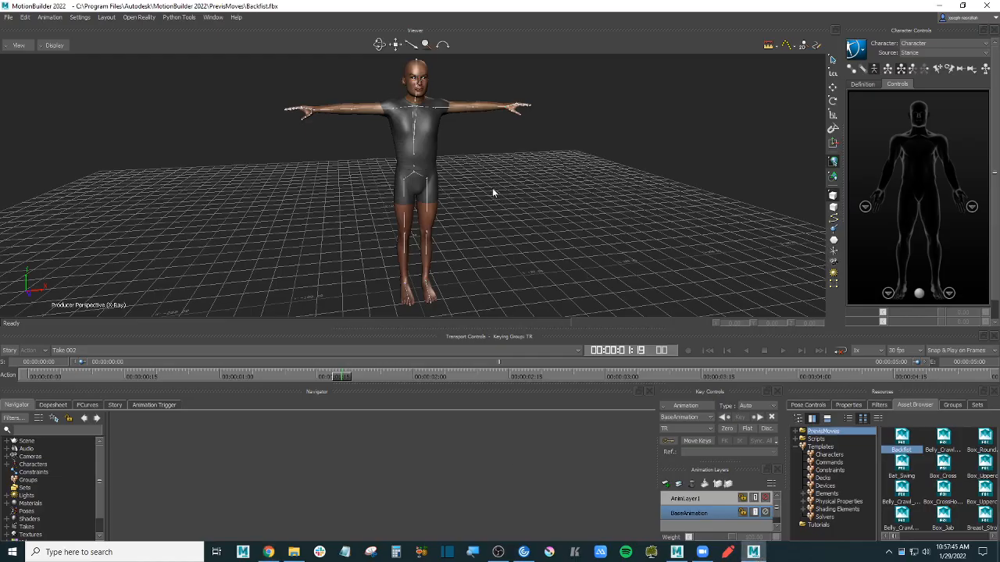
ctrl+shift+drag(492, 189, 507, 171)
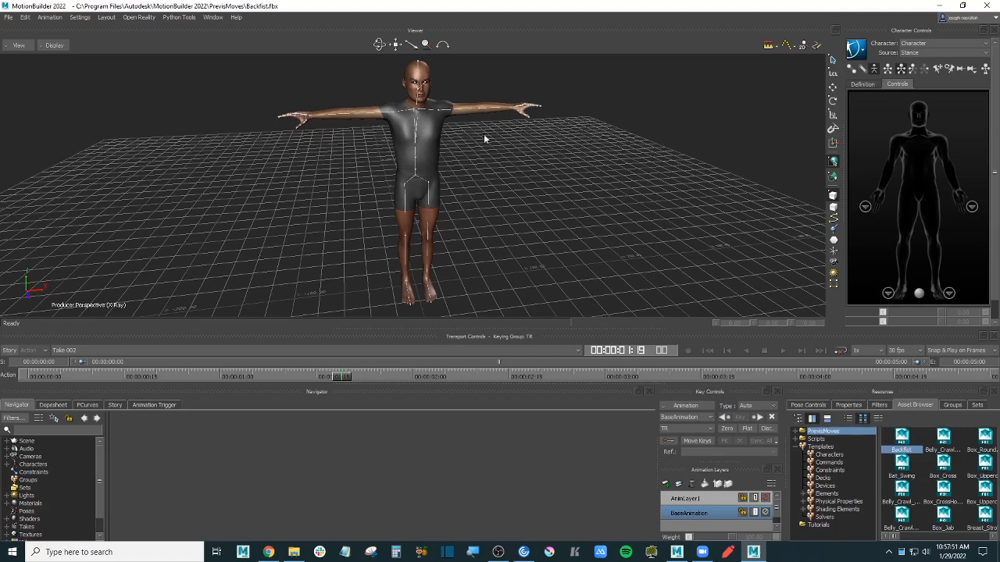
click(433, 139)
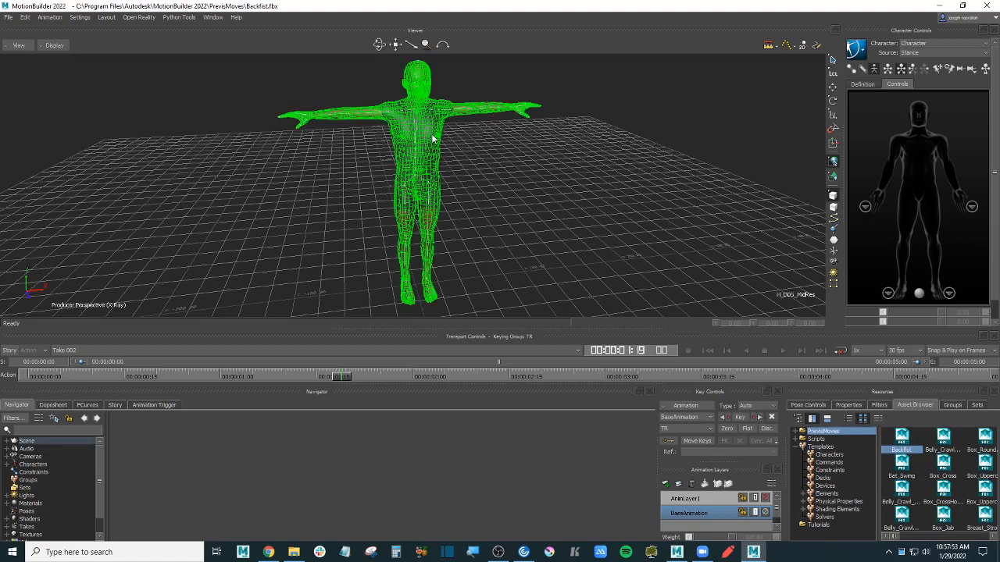
click(487, 147)
alt+drag(487, 147, 496, 192)
alt+right_drag(496, 192, 523, 121)
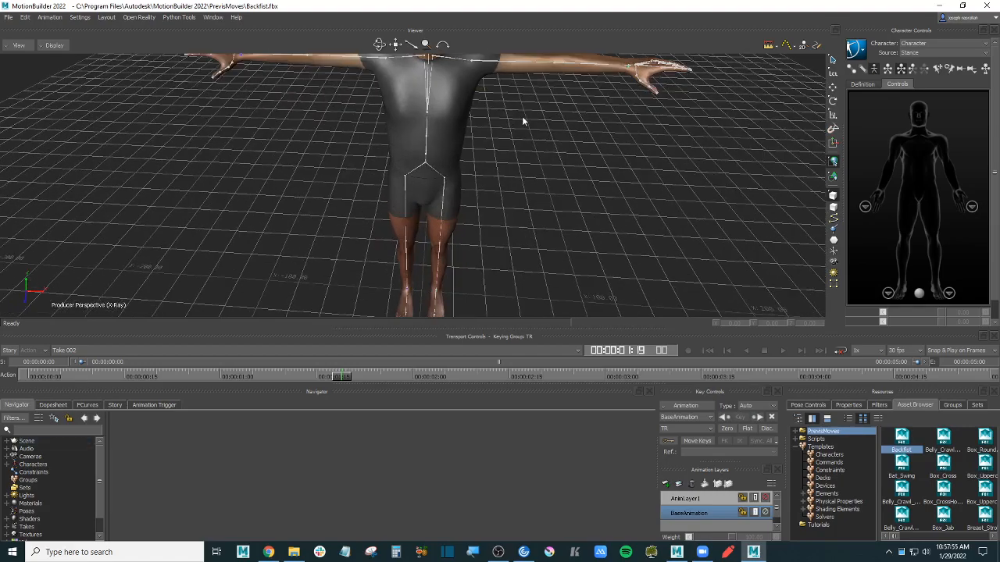
alt+middle_drag(523, 117, 524, 192)
alt+right_drag(523, 192, 542, 176)
alt+drag(542, 176, 547, 182)
- Set the character's source to None, and try rotating the left arm bone before undoing the rotation
click(524, 202)
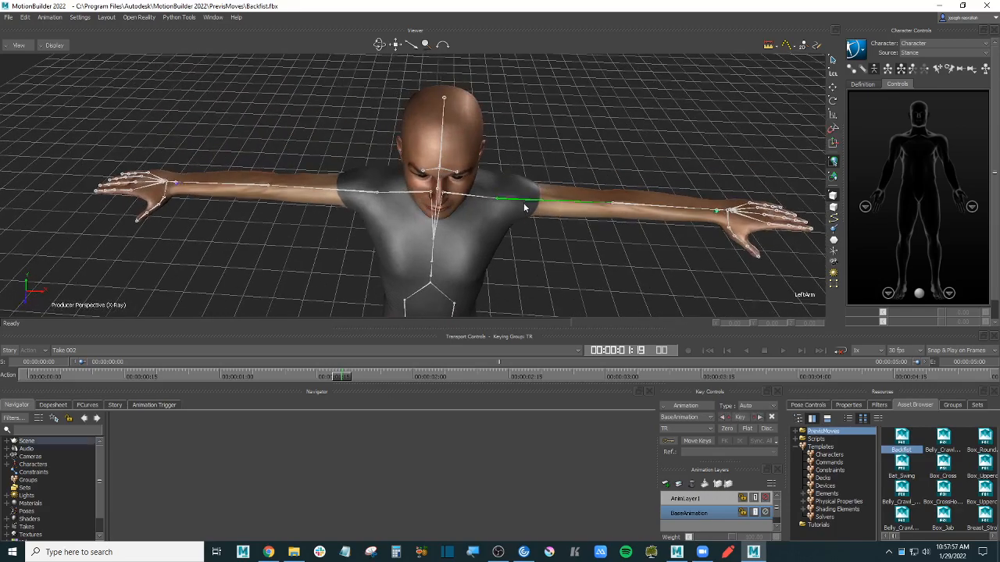
key(e)
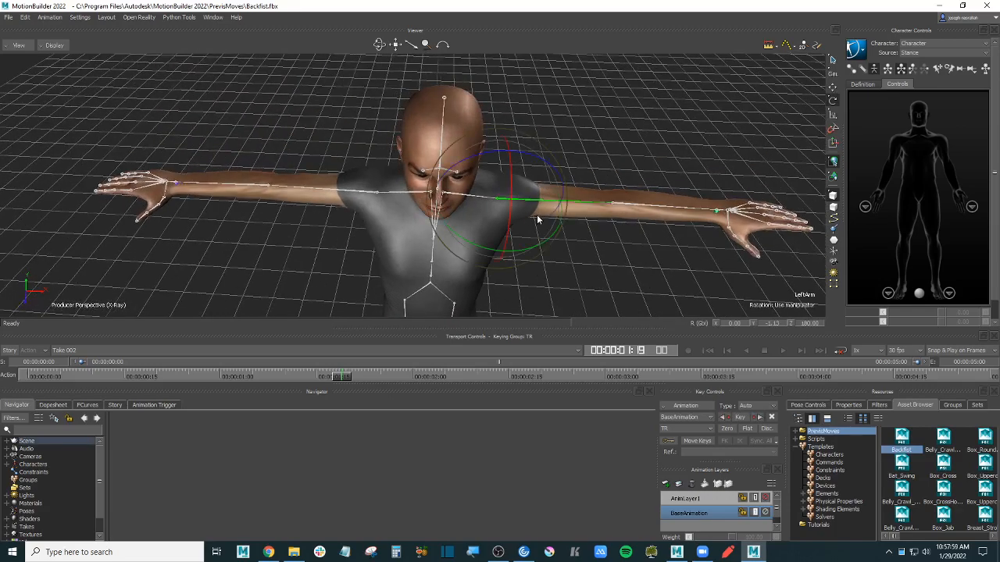
click(933, 53)
click(909, 66)
drag(548, 235, 529, 245)
key(ctrl+z)
ctrl+shift+drag(587, 205, 491, 184)
click(610, 160)
click(609, 240)
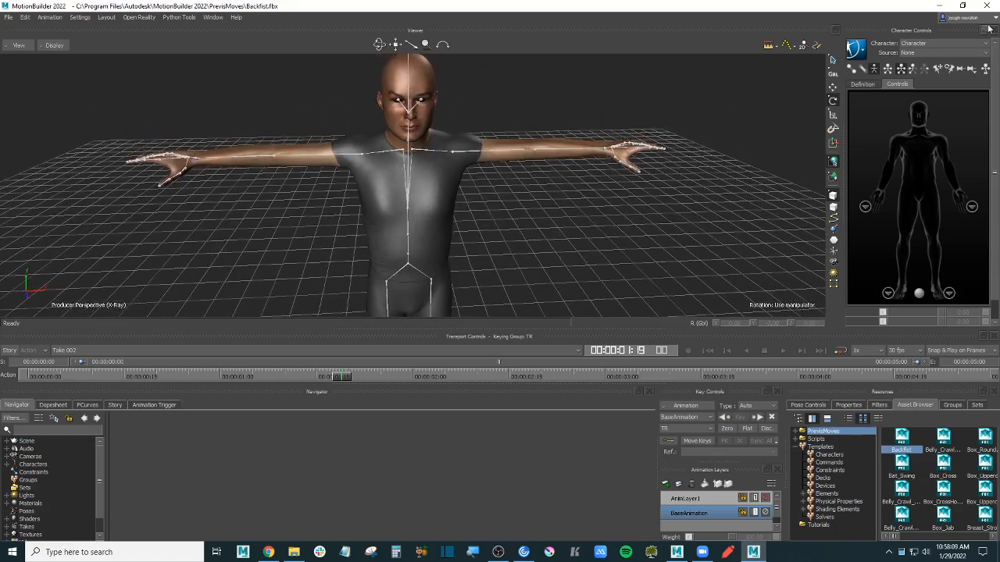
- Set the character's source to Control Rig, creating an FK/IK control rig
click(961, 52)
click(926, 77)
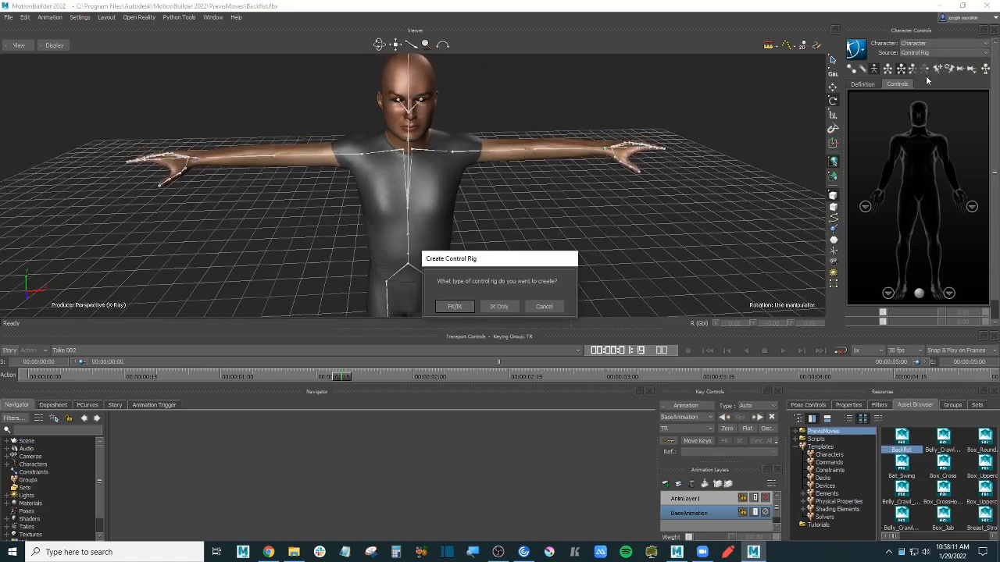
click(454, 306)
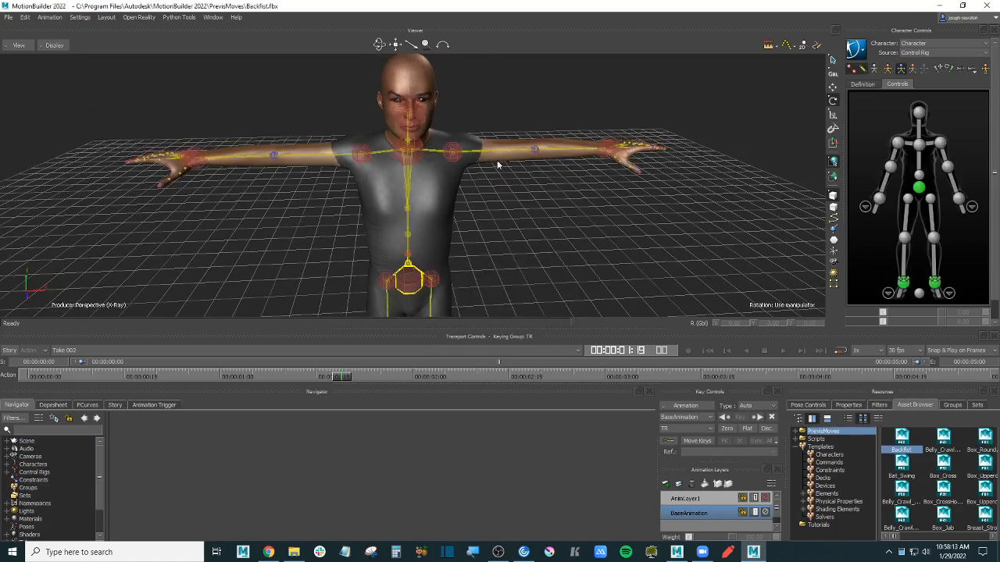
- Try moving the control rig's left wrist effector down and inward, and undo the move
click(457, 154)
alt+drag(592, 189, 583, 204)
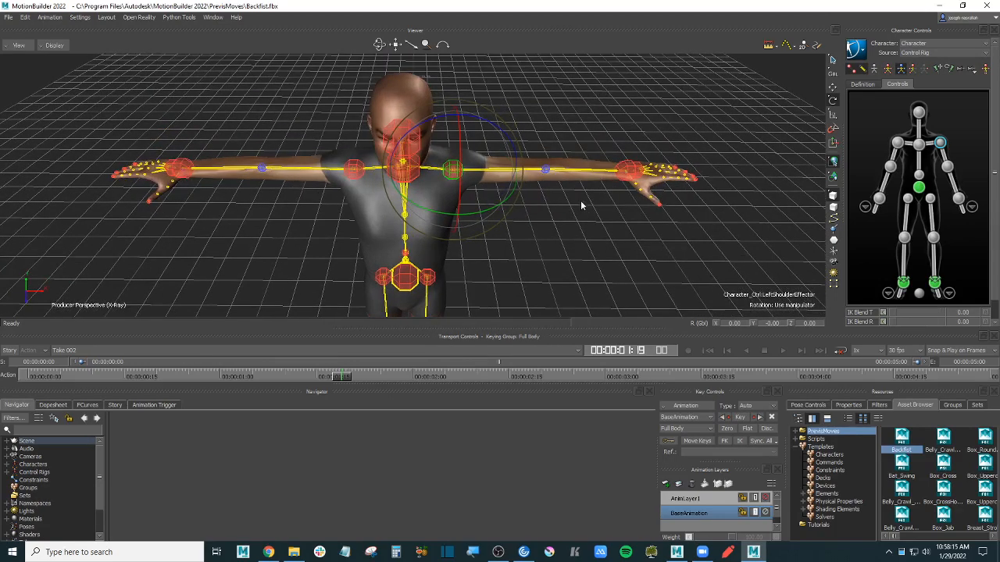
key(t)
click(627, 172)
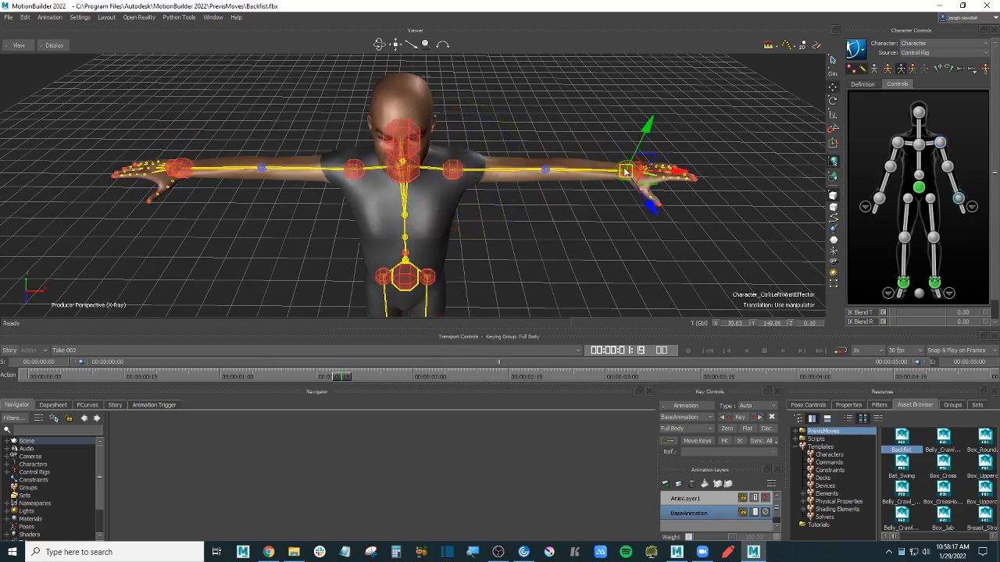
drag(627, 175, 603, 222)
key(ctrl+z)
- Switch the character's source from the control rig to None
alt+drag(531, 261, 558, 232)
alt+middle_drag(557, 233, 549, 197)
alt+drag(549, 201, 779, 114)
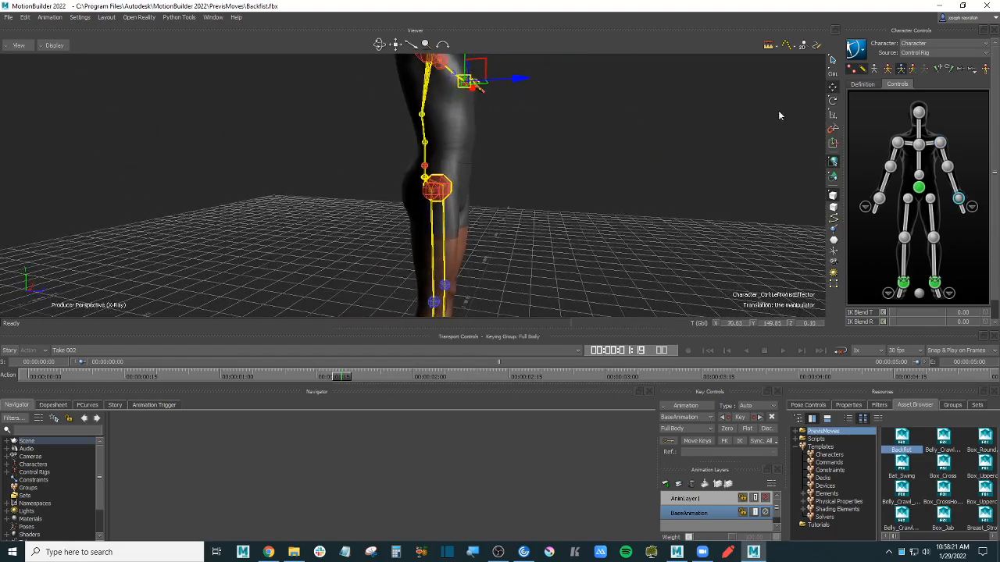
click(941, 52)
click(935, 61)
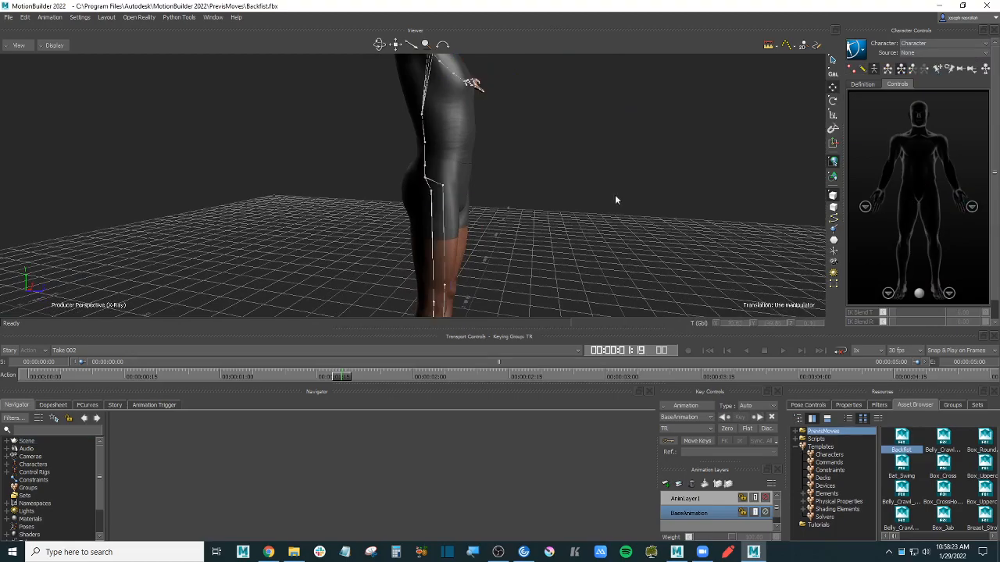
- Examine the bare skeleton's joint placement from the side and front, covering the hips, spine, shoulders, head, legs and feet
alt+drag(615, 195, 509, 183)
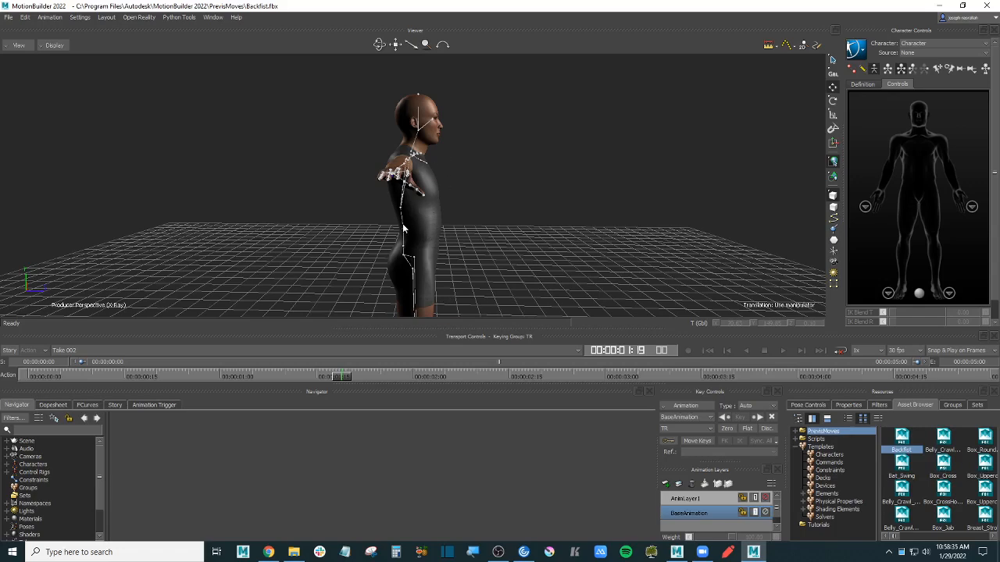
alt+drag(425, 233, 500, 206)
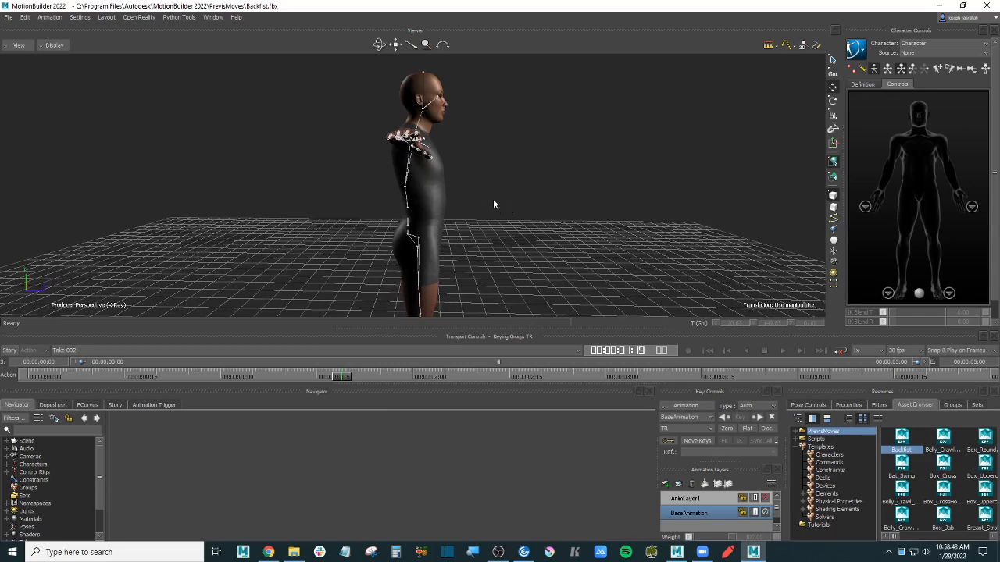
alt+drag(494, 200, 475, 179)
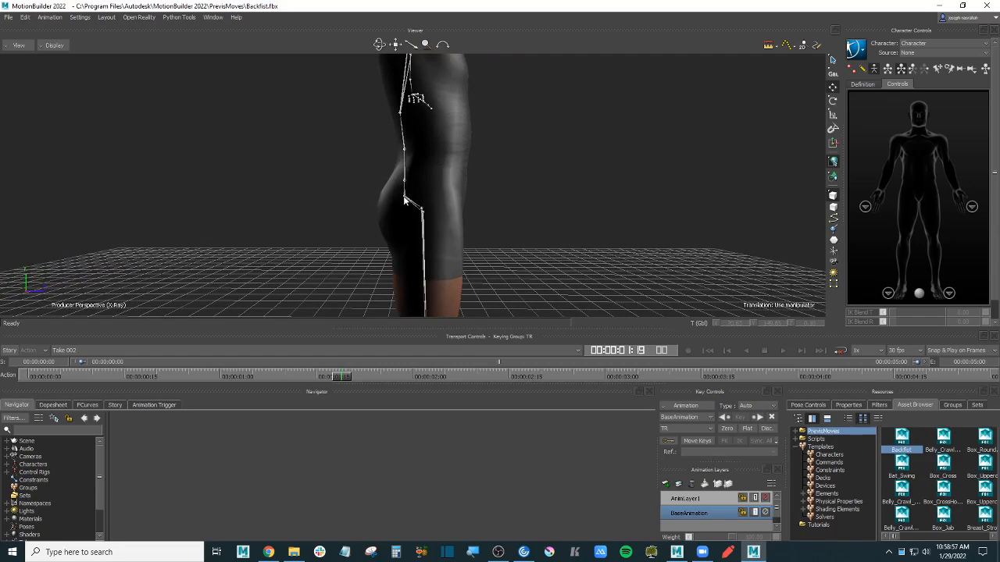
alt+drag(489, 182, 495, 182)
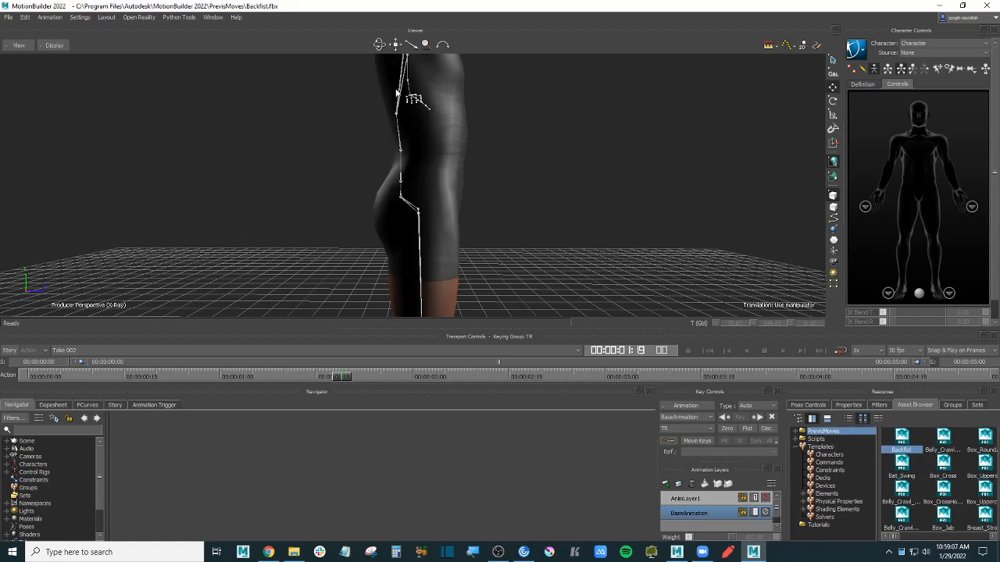
alt+drag(505, 148, 486, 175)
click(406, 168)
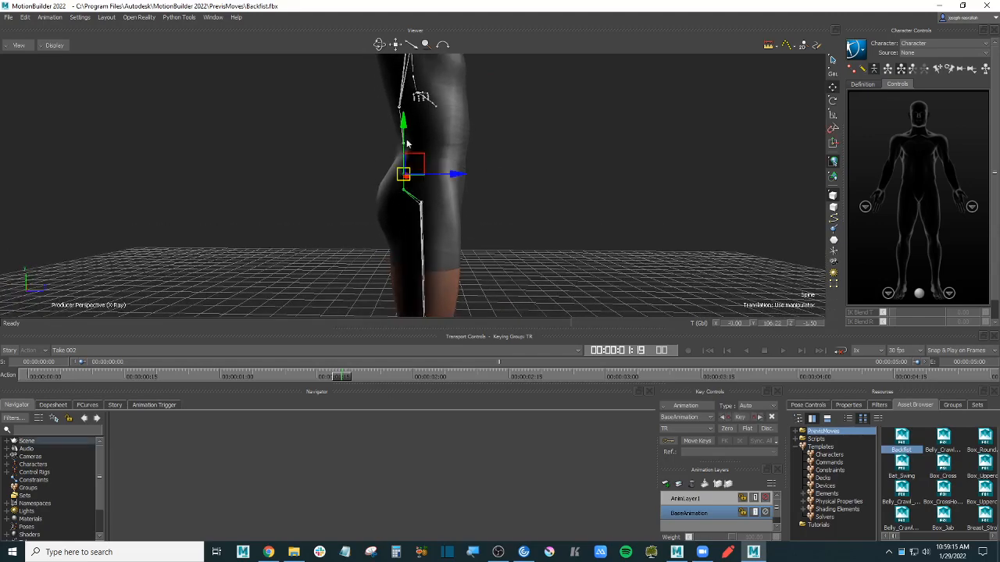
click(380, 160)
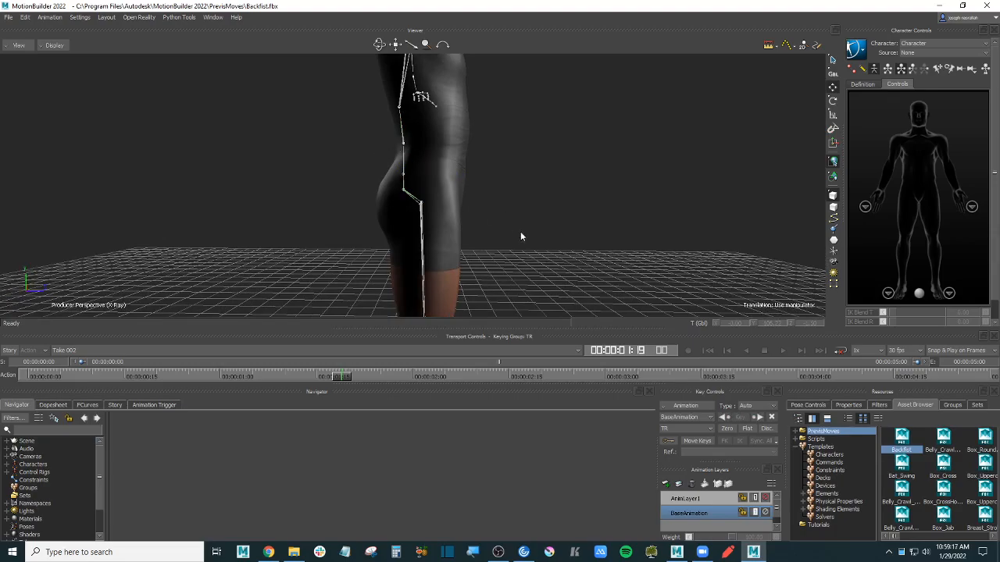
mouse_move(521, 235)
alt+mouse_down()
mouse_move(516, 201)
mouse_move(507, 229)
alt+mouse_up()
alt+drag(520, 189, 511, 280)
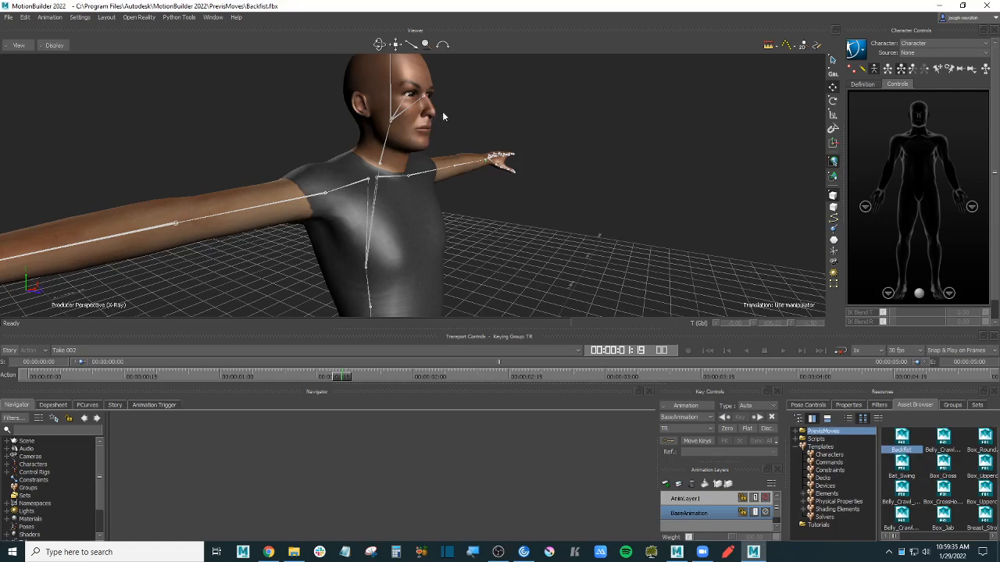
alt+middle_drag(528, 262, 529, 167)
alt+middle_drag(533, 301, 513, 203)
alt+drag(513, 200, 463, 242)
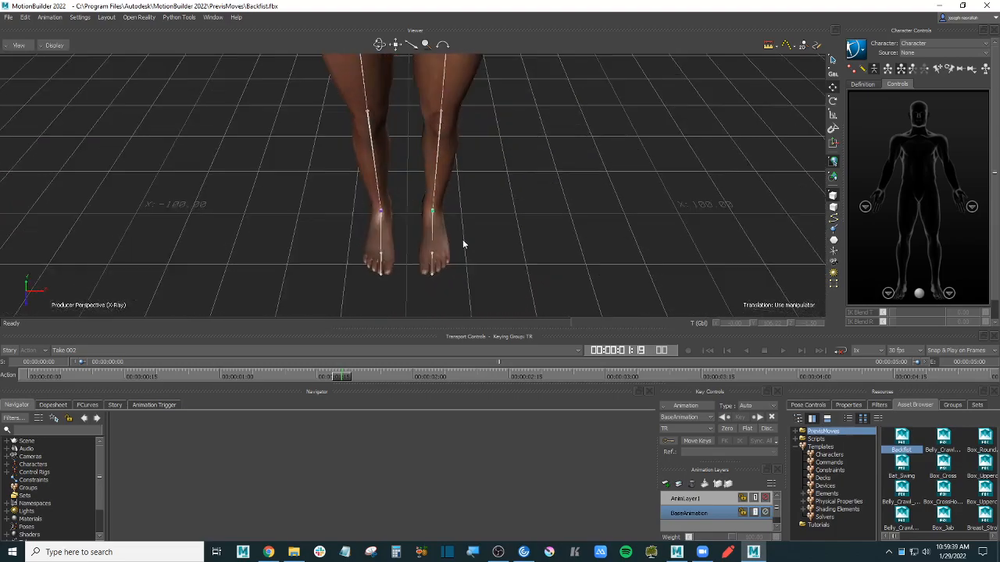
- Try rotating the joint at the ball of the character's right foot, and undo the rotation
alt+right_drag(463, 243, 470, 184)
alt+drag(471, 185, 410, 228)
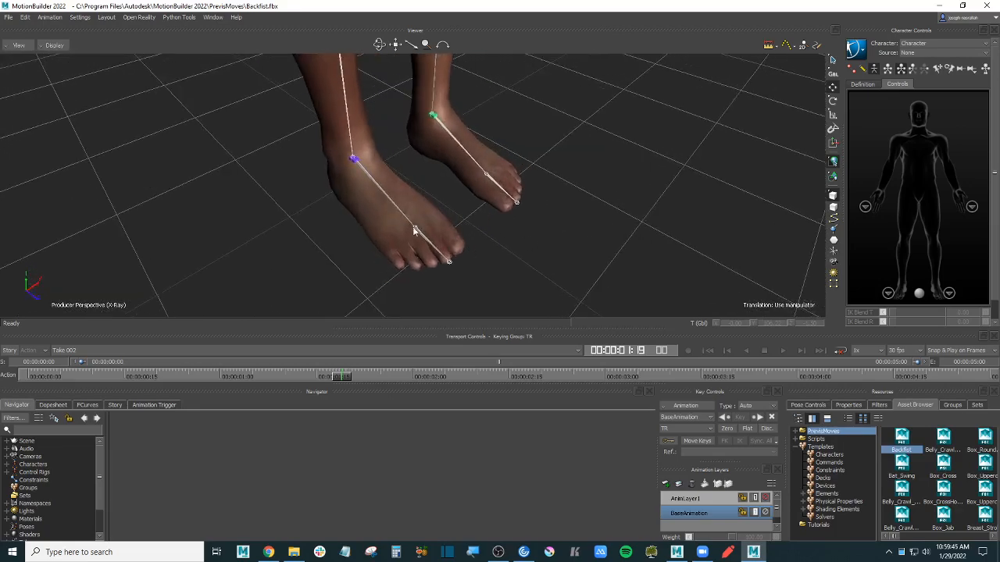
click(414, 230)
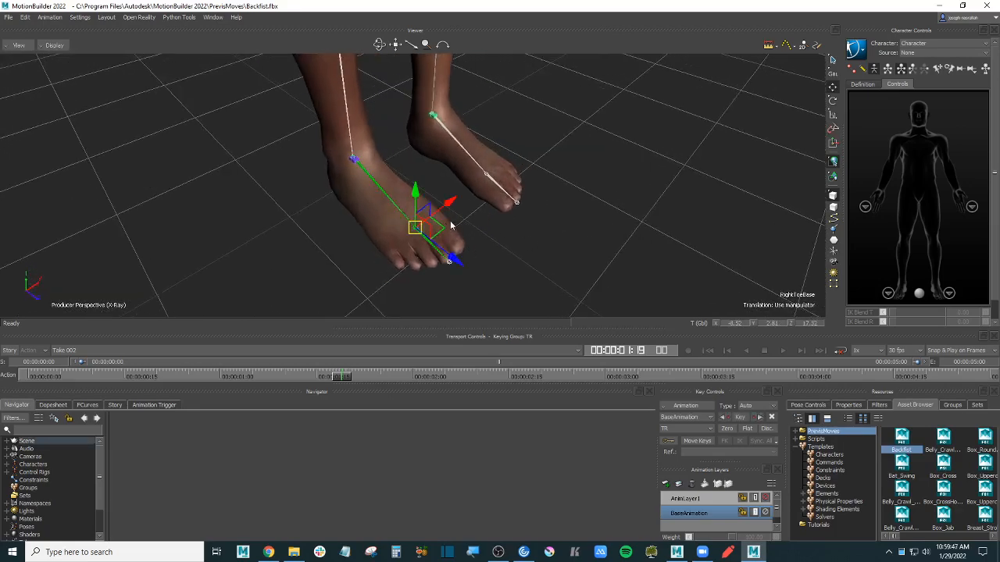
key(r)
mouse_move(458, 230)
mouse_down()
mouse_move(449, 208)
mouse_move(451, 229)
mouse_up()
key(ctrl+z)
click(540, 242)
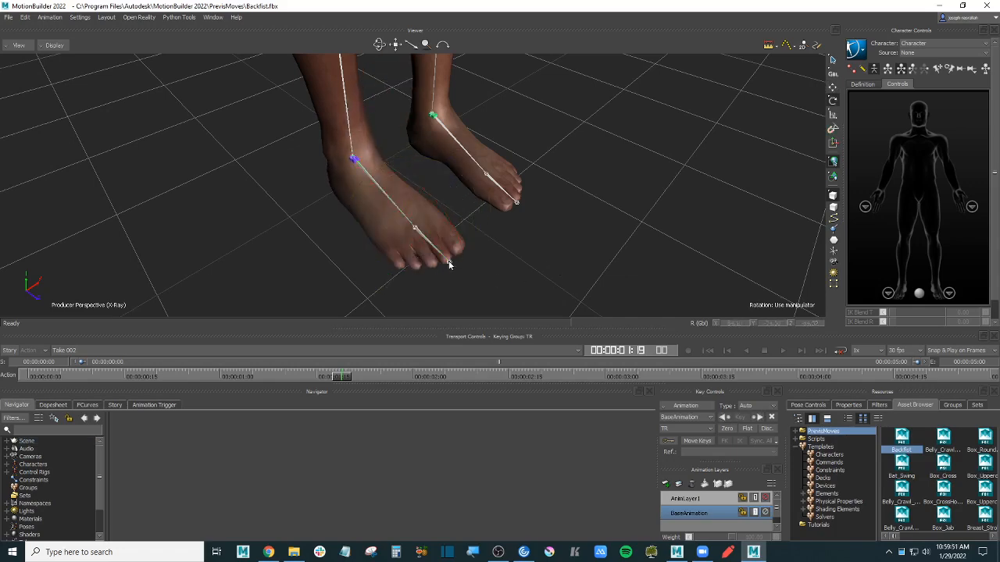
- Move the selection from the right foot's toe-tip joint up to its parent, try rotating the toes, and undo the rotation
click(449, 264)
click(450, 266)
click(450, 265)
key(Page_Up)
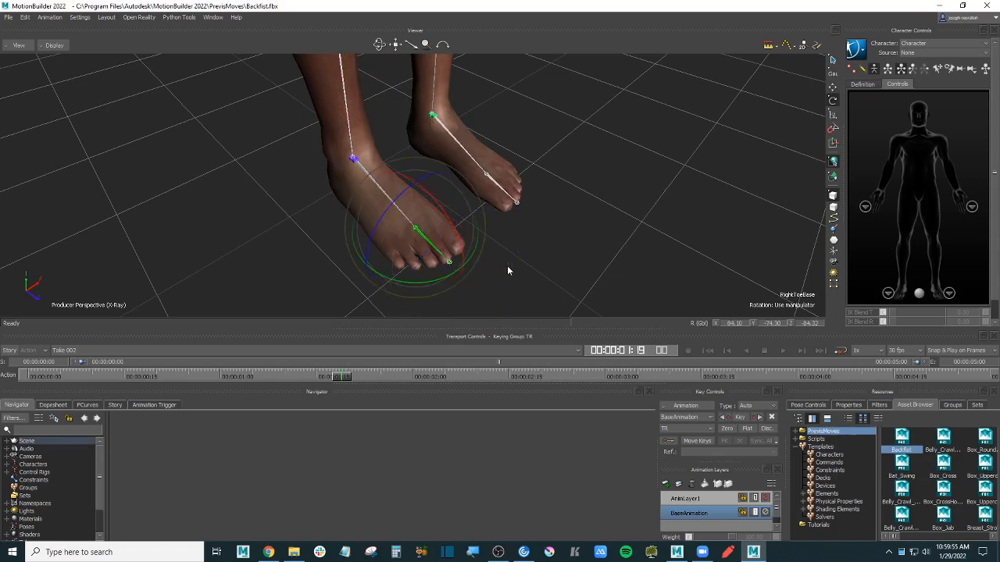
mouse_move(446, 216)
mouse_down()
mouse_move(435, 176)
mouse_move(440, 204)
mouse_up()
ctrl+shift+drag(517, 230, 534, 205)
key(ctrl+z)
click(533, 206)
- Start a new empty scene without saving the changes to the Backfist scene
scroll(534, 206, down, 5)
ctrl+shift+drag(535, 205, 409, 219)
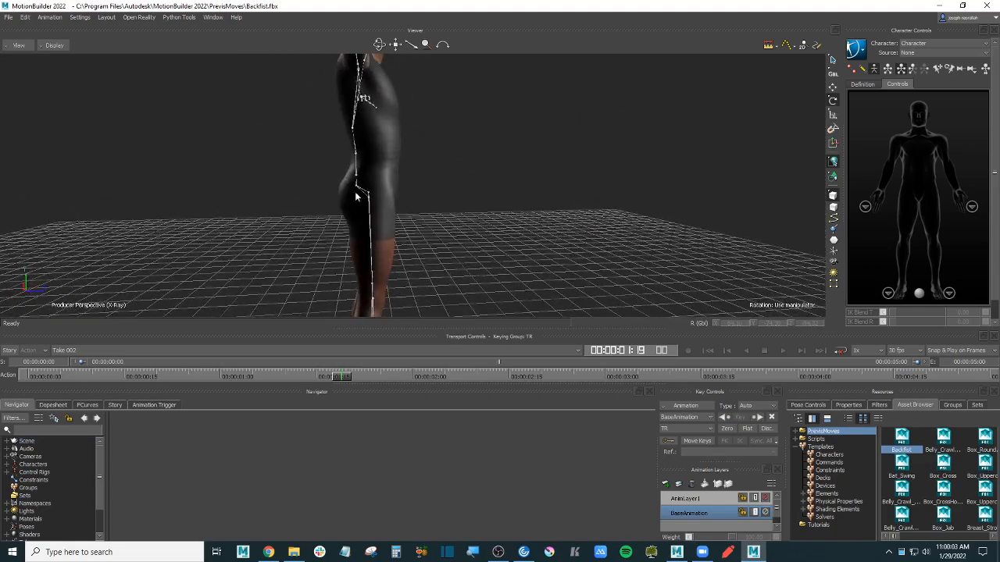
ctrl+shift+drag(555, 179, 556, 213)
ctrl+shift+drag(534, 165, 542, 214)
key(ctrl+n)
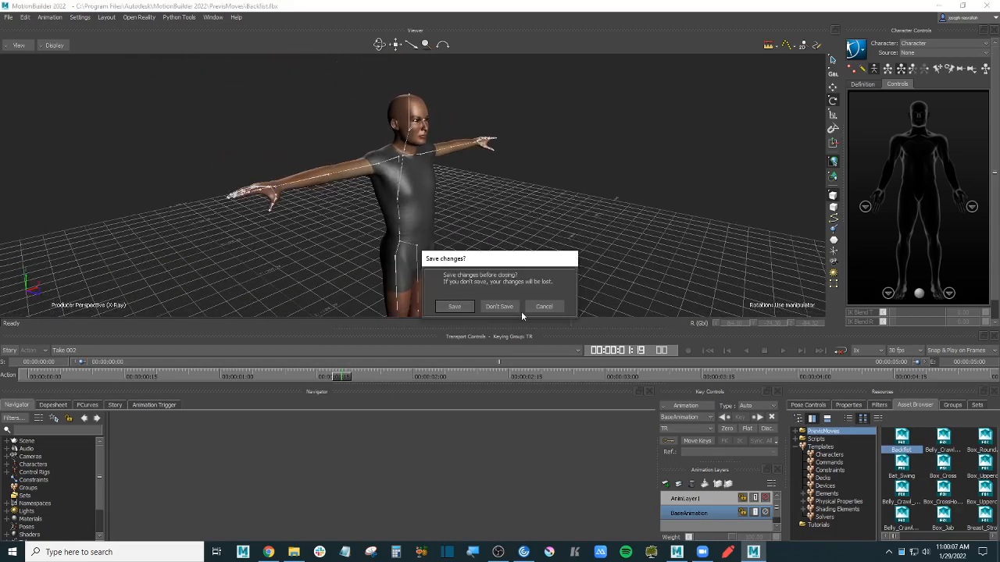
click(498, 307)
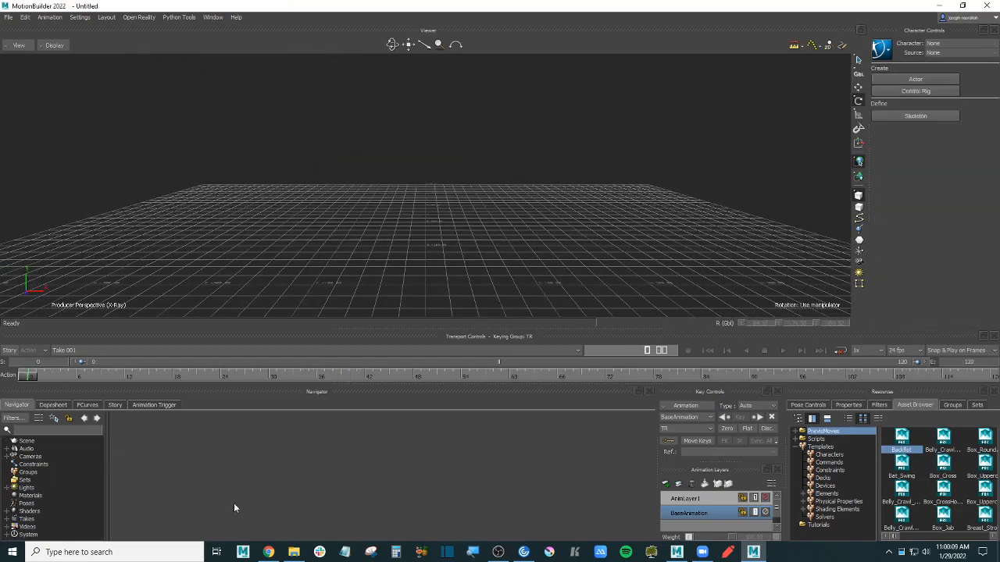
- Switch to Chrome and bring up the Sketchfab newsfeed page
click(268, 552)
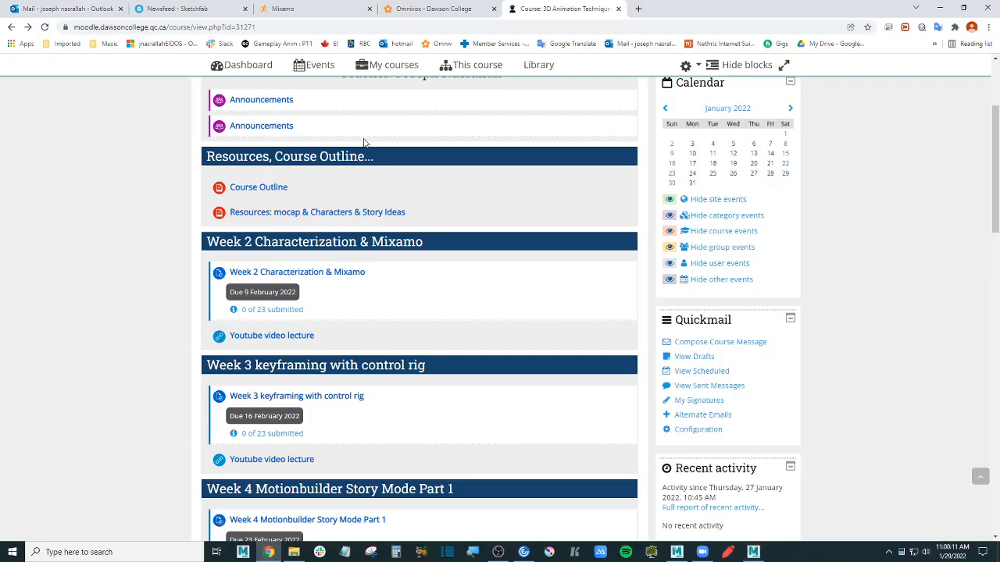
click(199, 9)
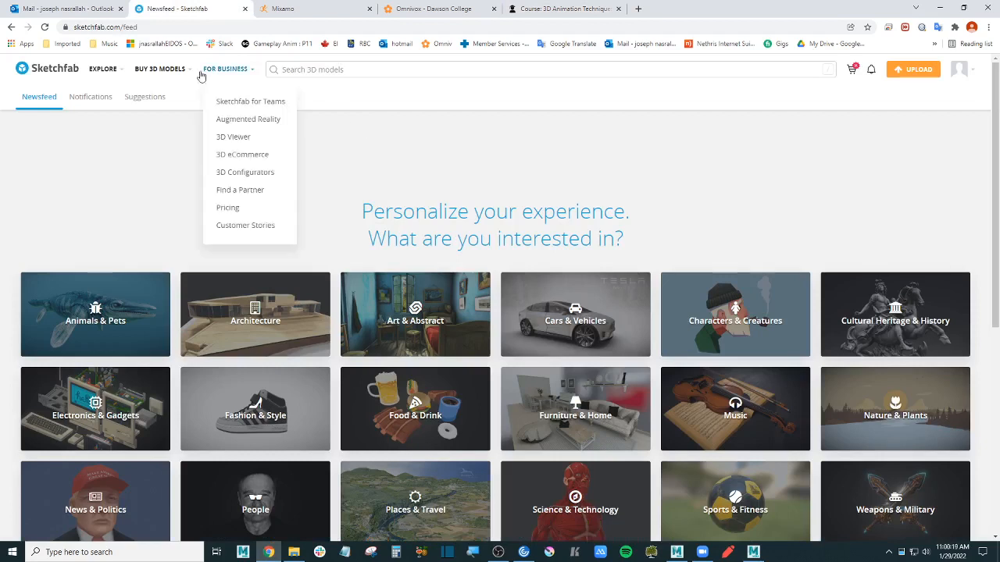
mouse_move(966, 74)
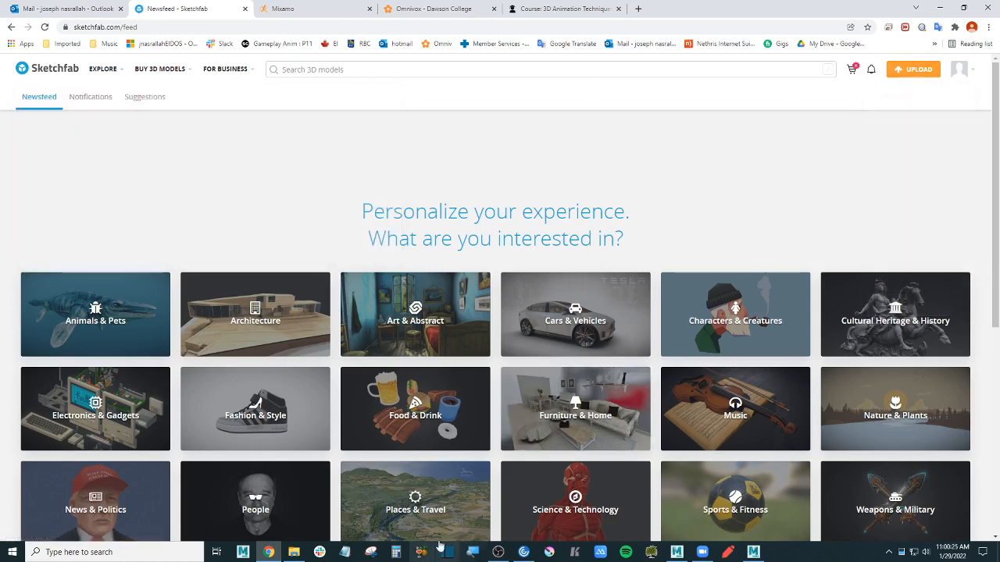
click(497, 552)
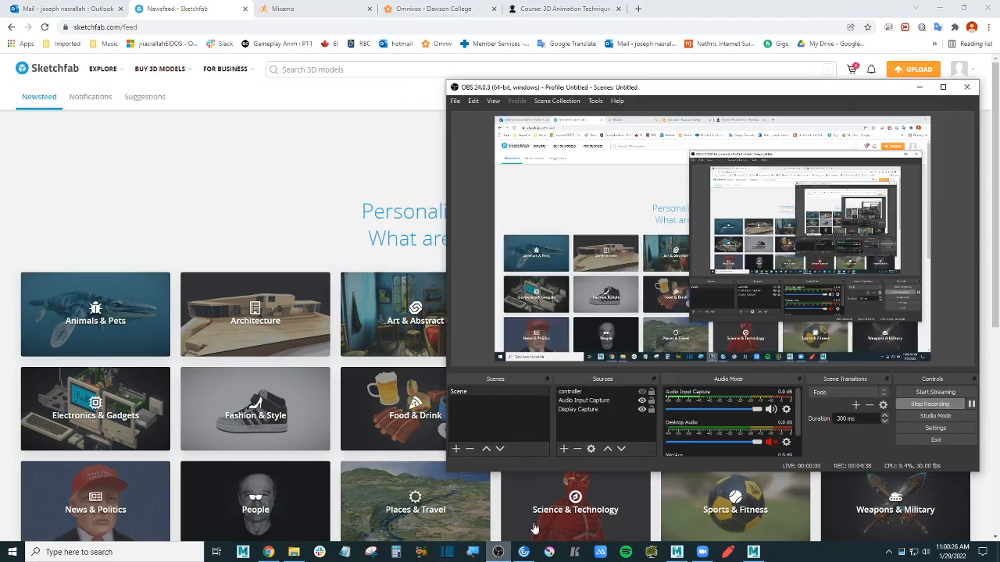
click(972, 405)
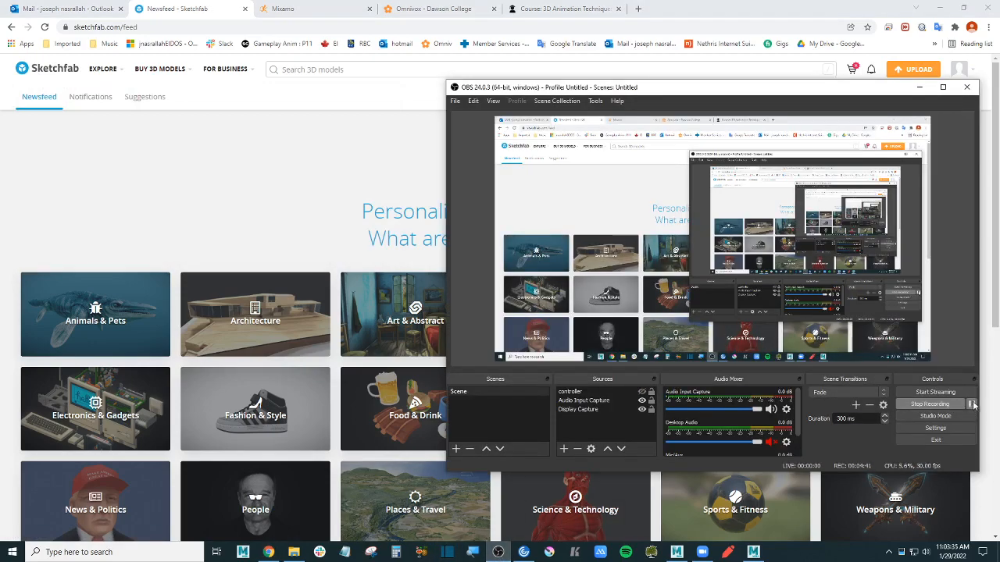
click(283, 139)
scroll(299, 154, down, 1)
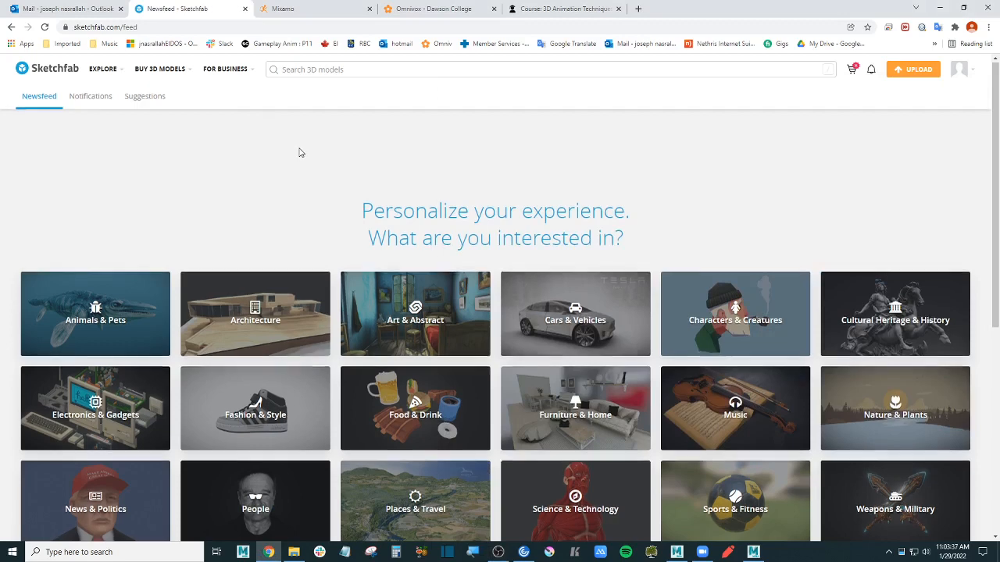
scroll(300, 154, up, 1)
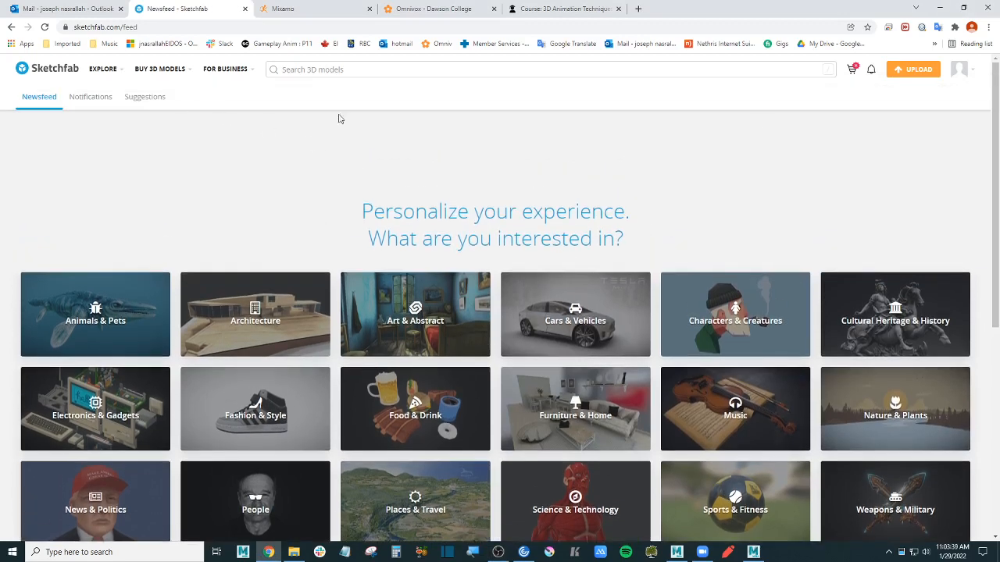
mouse_move(967, 80)
click(351, 69)
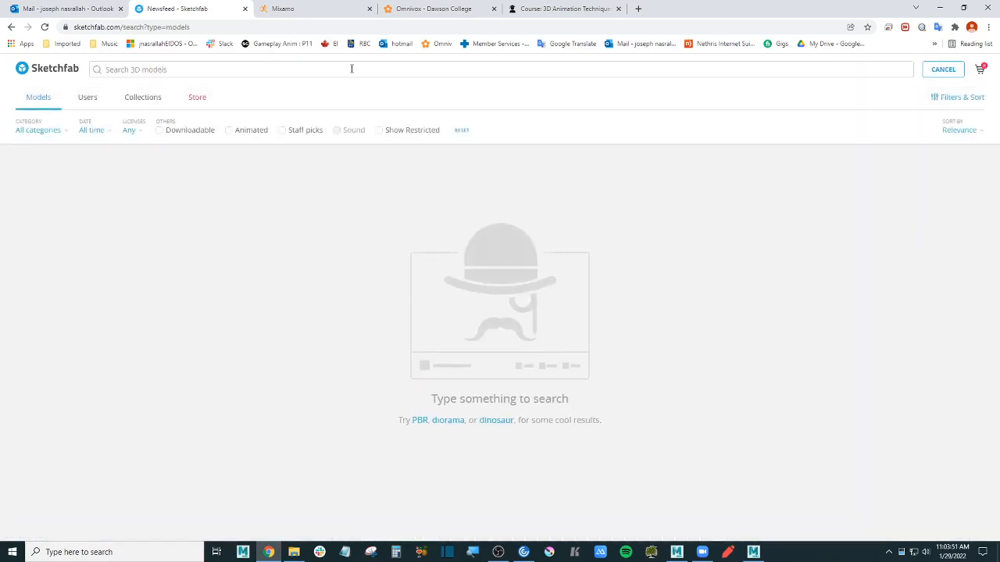
click(25, 70)
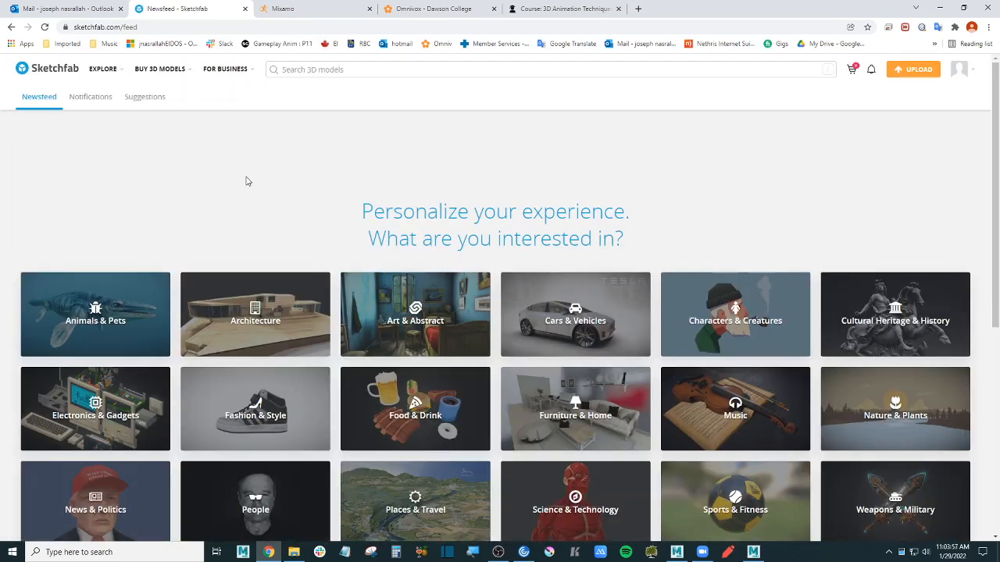
scroll(248, 181, down, 2)
scroll(248, 181, up, 2)
- Search Sketchfab's 3D models for "venom"
click(339, 69)
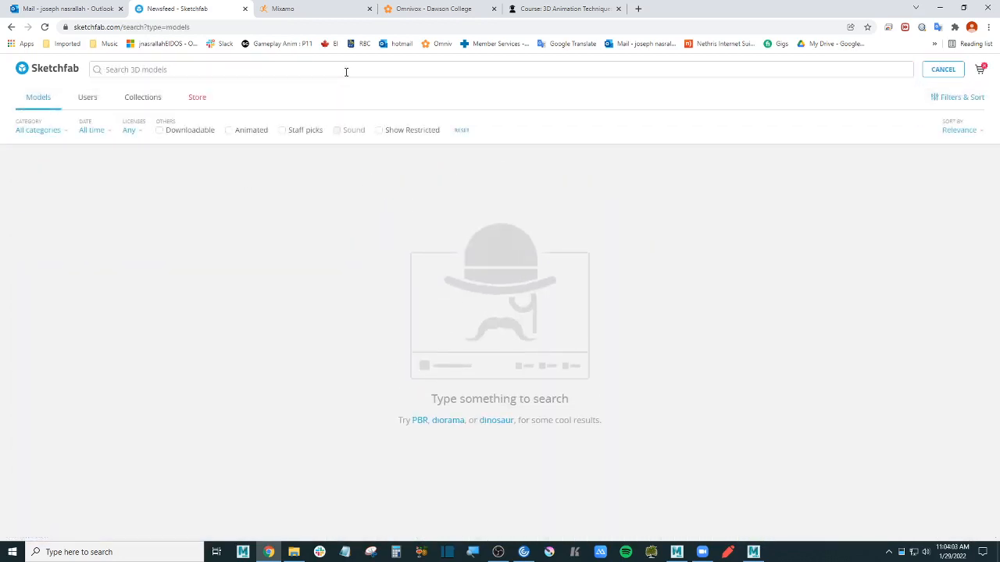
text(venom)
key(Return)
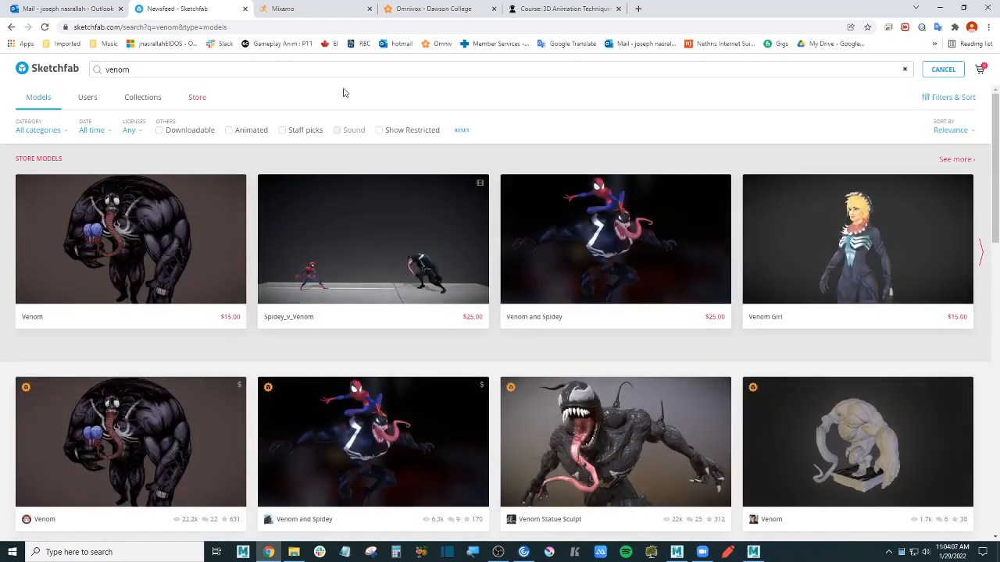
- Look through the "venom" search results to survey the range of available character models
scroll(260, 243, down, 3)
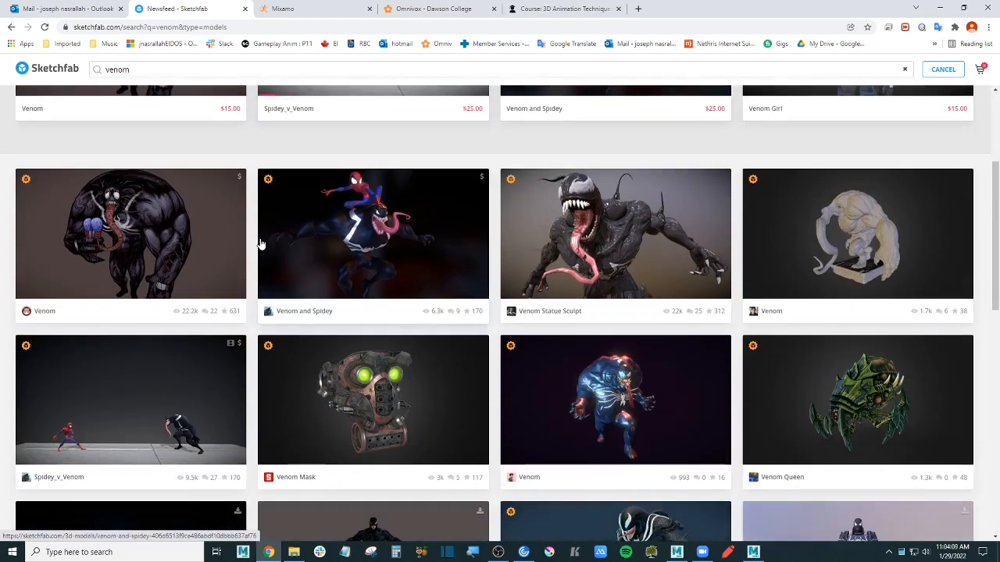
scroll(262, 244, down, 3)
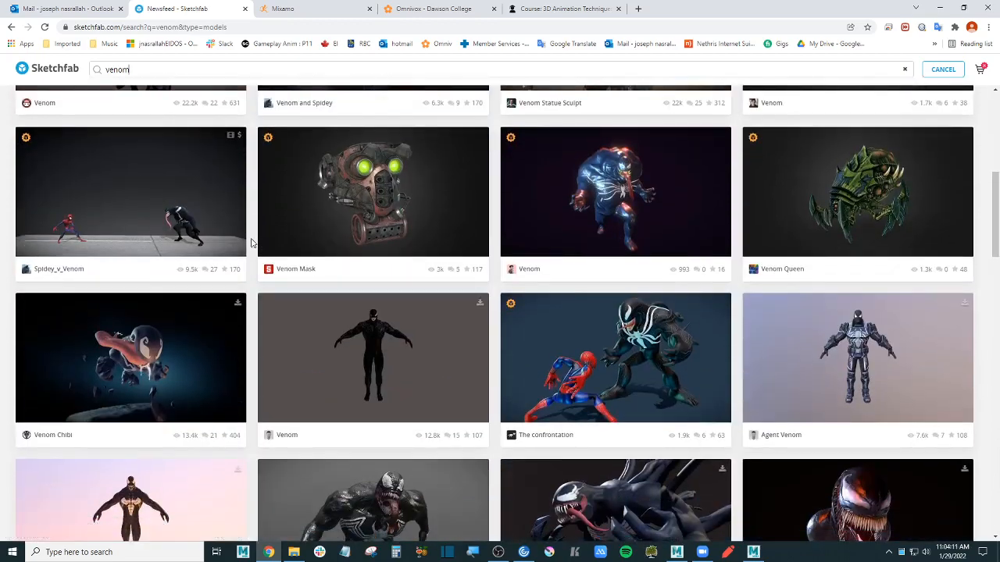
scroll(251, 243, down, 3)
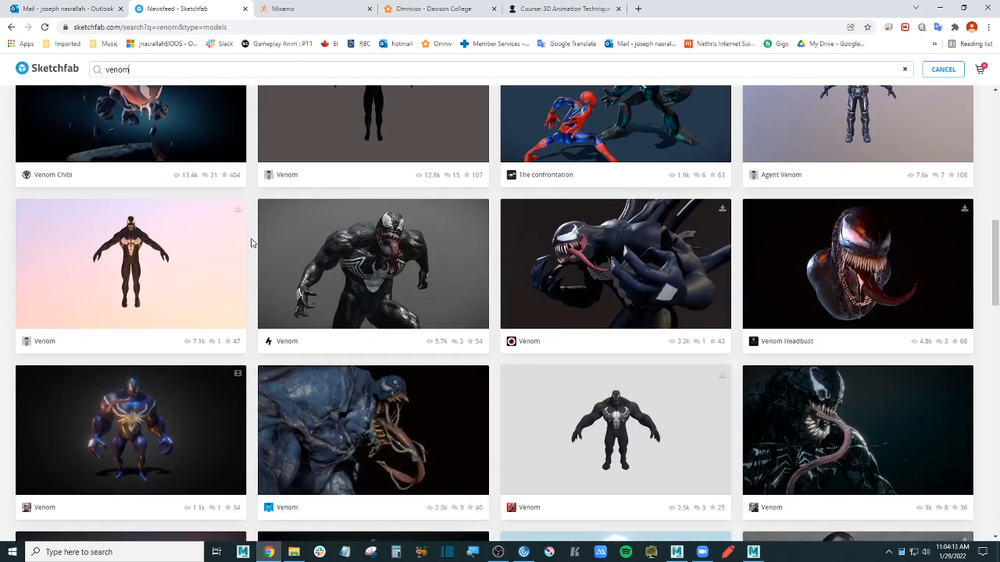
scroll(251, 243, down, 6)
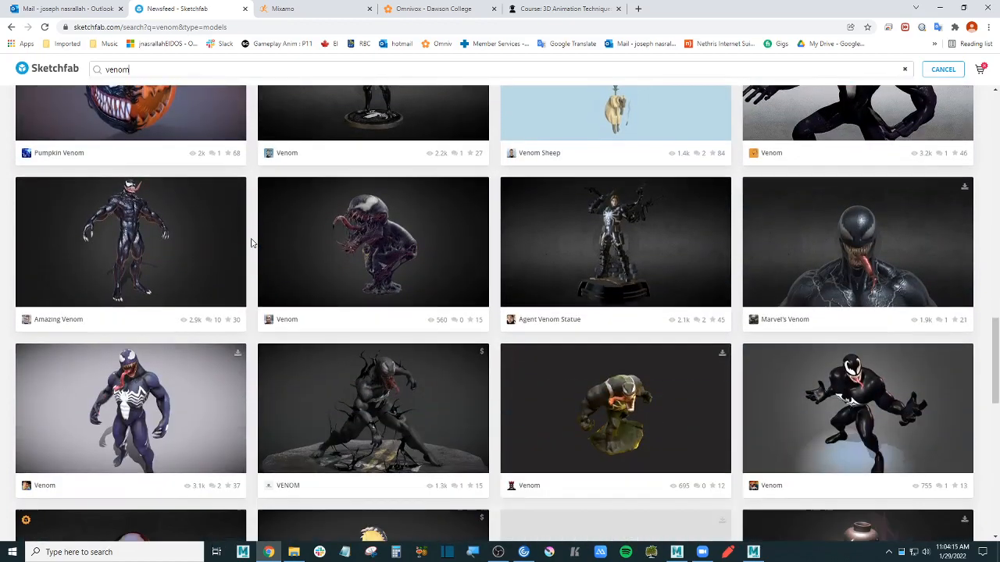
scroll(251, 243, down, 6)
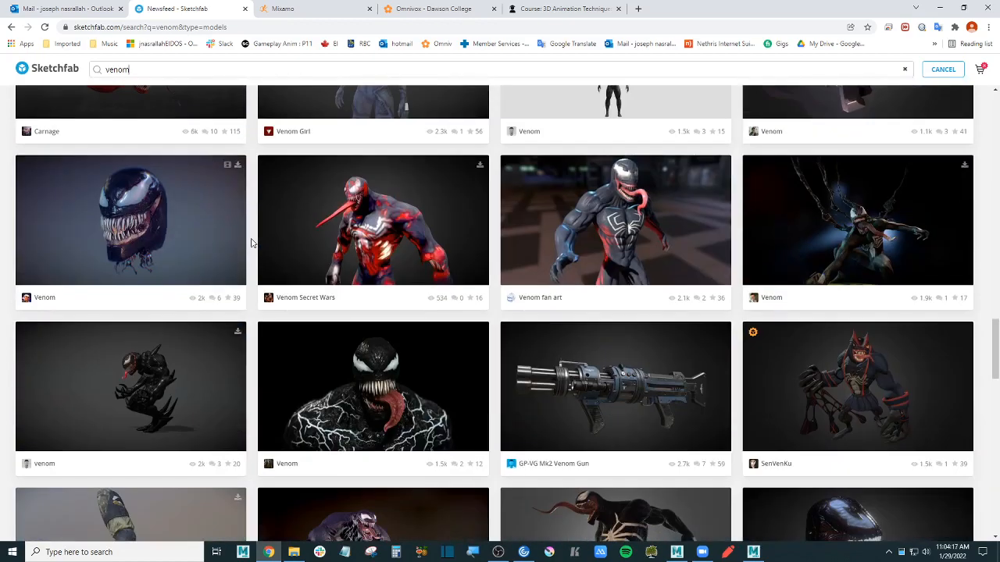
scroll(251, 243, up, 2)
scroll(250, 243, down, 4)
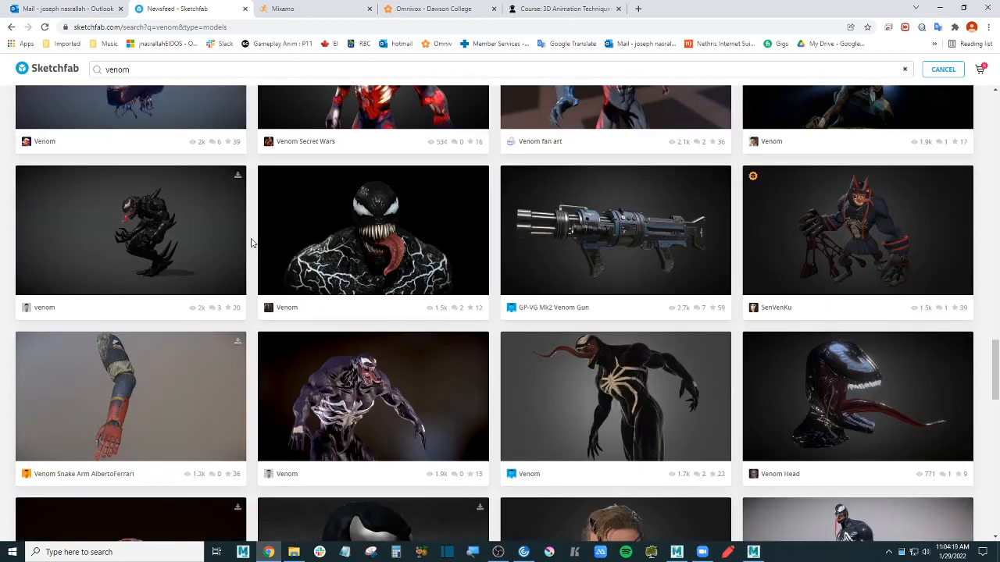
scroll(234, 156, up, 2)
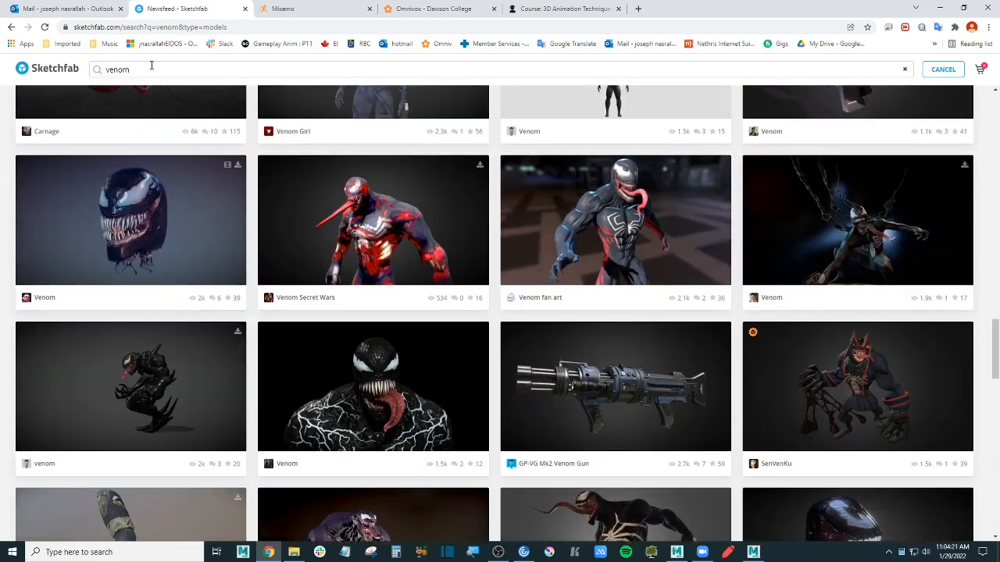
- Try narrowing the search to "venom female", and return to the "venom" results
text(femal)
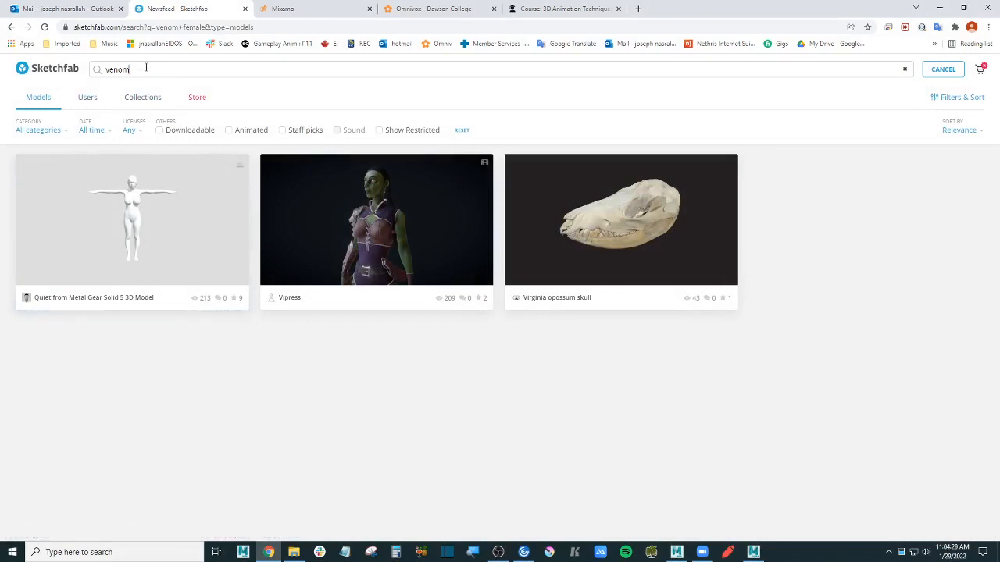
scroll(154, 281, down, 5)
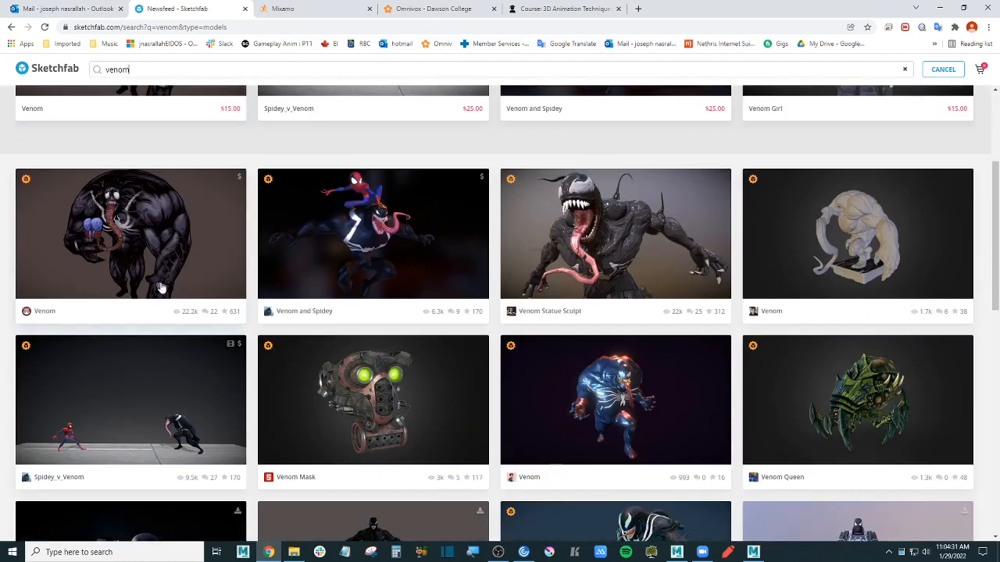
scroll(153, 281, down, 1)
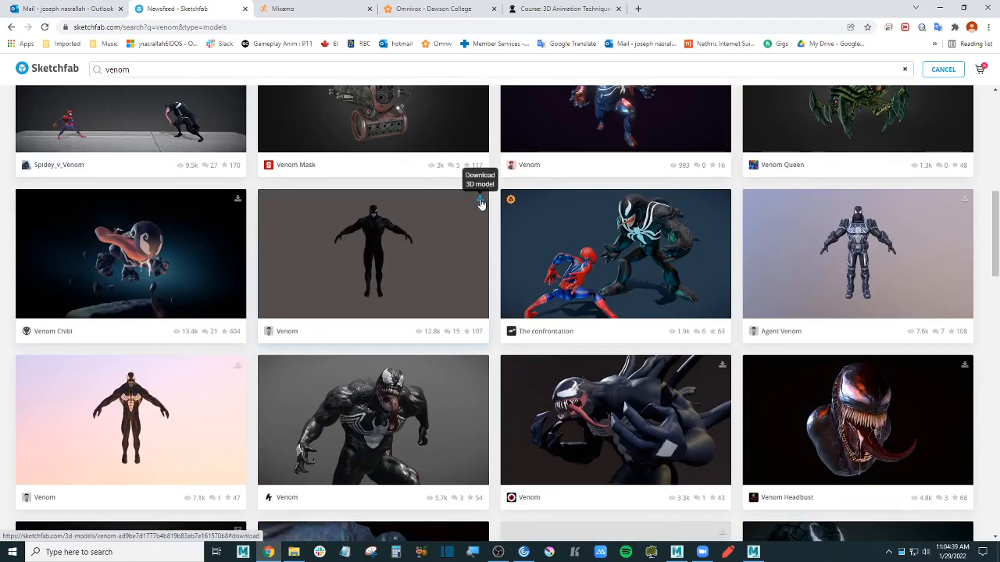
- Examine the "venom" results for full-body standing characters that carry a download option
scroll(424, 232, up, 5)
scroll(403, 233, up, 2)
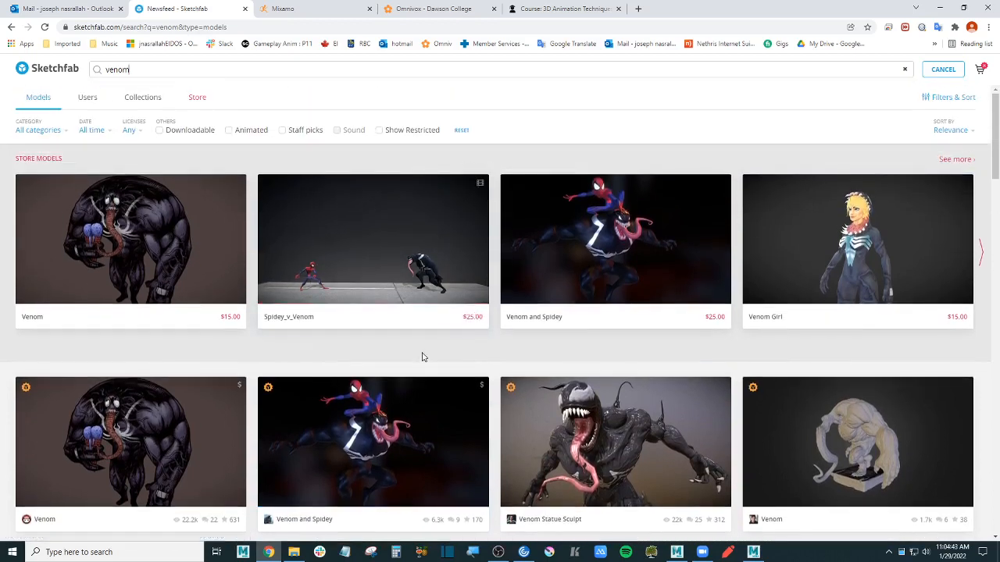
scroll(429, 346, down, 4)
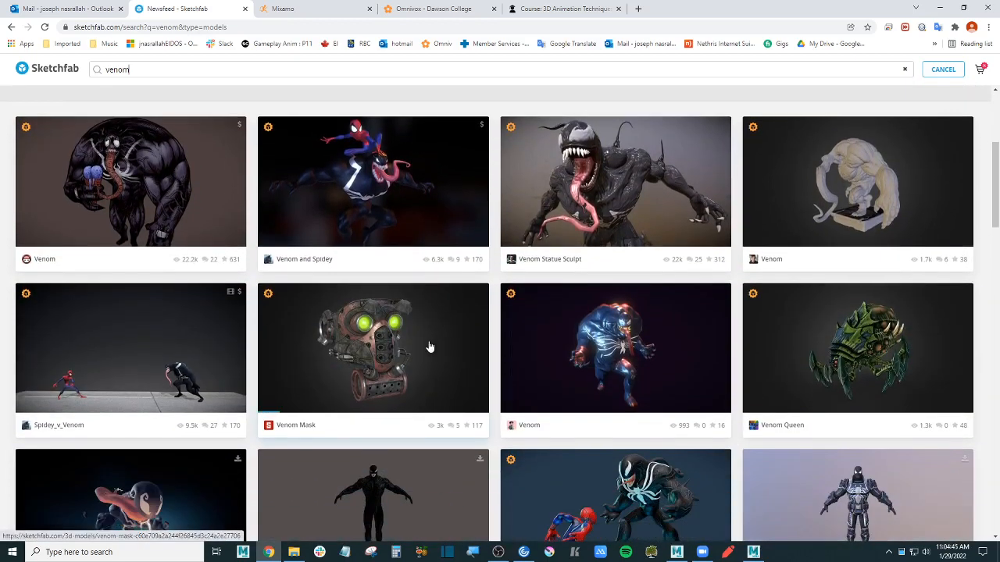
scroll(428, 346, down, 1)
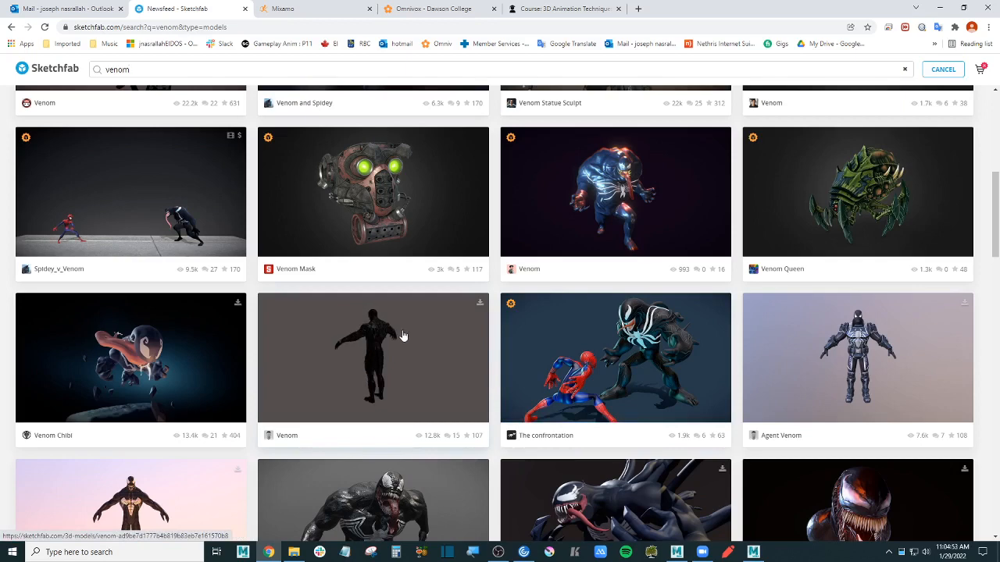
scroll(385, 344, down, 2)
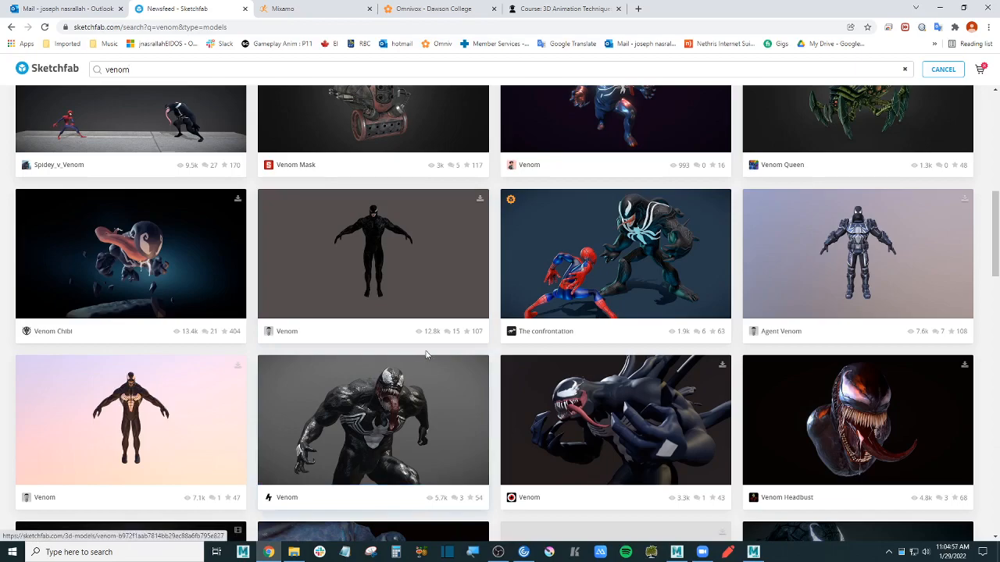
scroll(427, 354, down, 8)
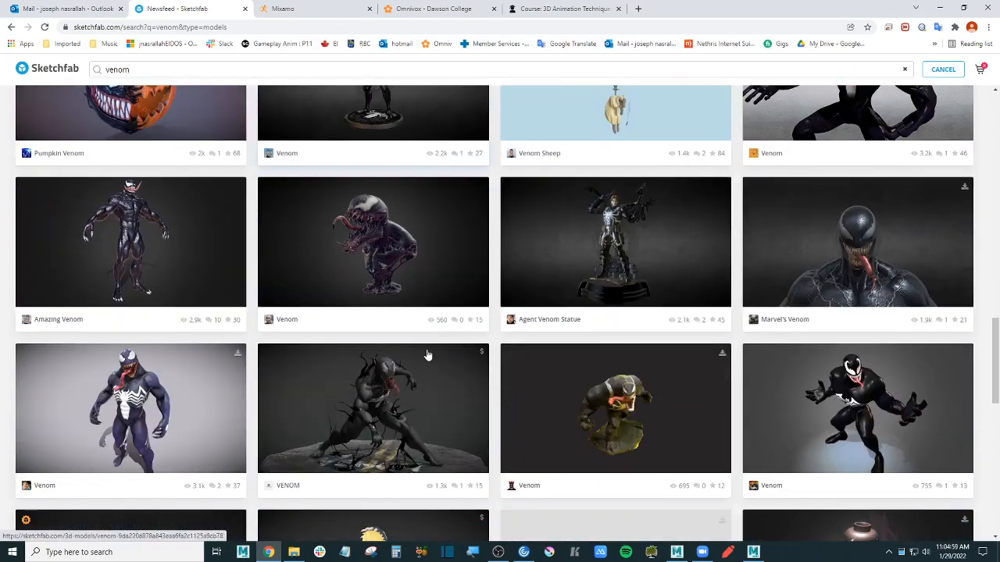
scroll(426, 356, down, 7)
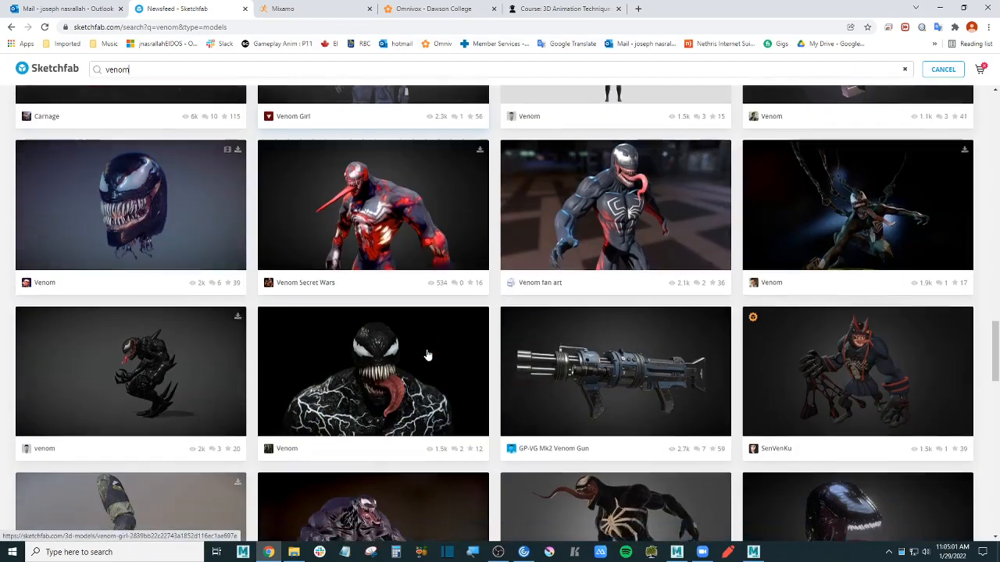
scroll(428, 357, up, 3)
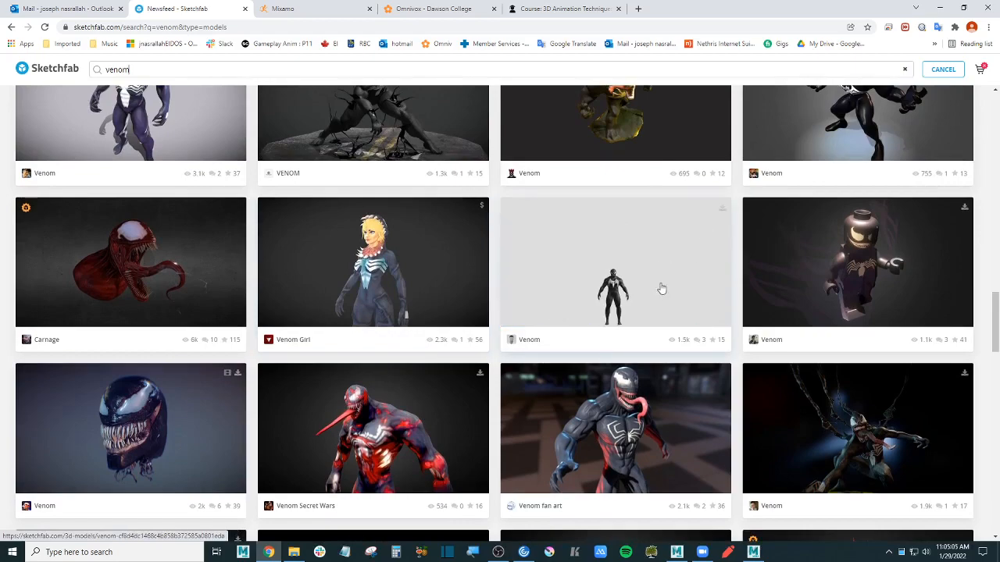
- Pick the downloadable full-body black Venom character with arms spread from the search results and inspect it in the 3D viewer
scroll(500, 287, down, 5)
scroll(497, 291, down, 3)
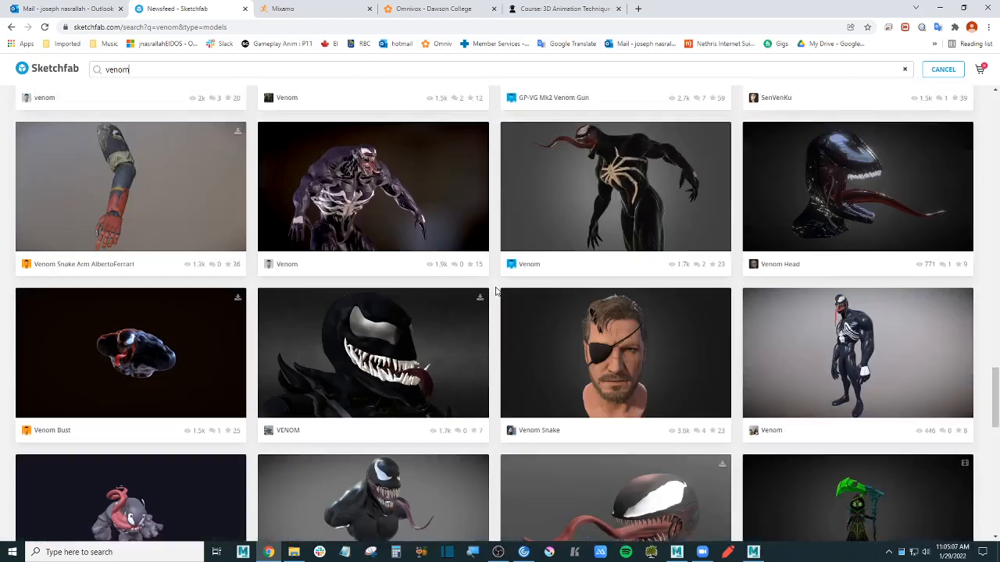
scroll(495, 291, down, 1)
scroll(495, 291, up, 7)
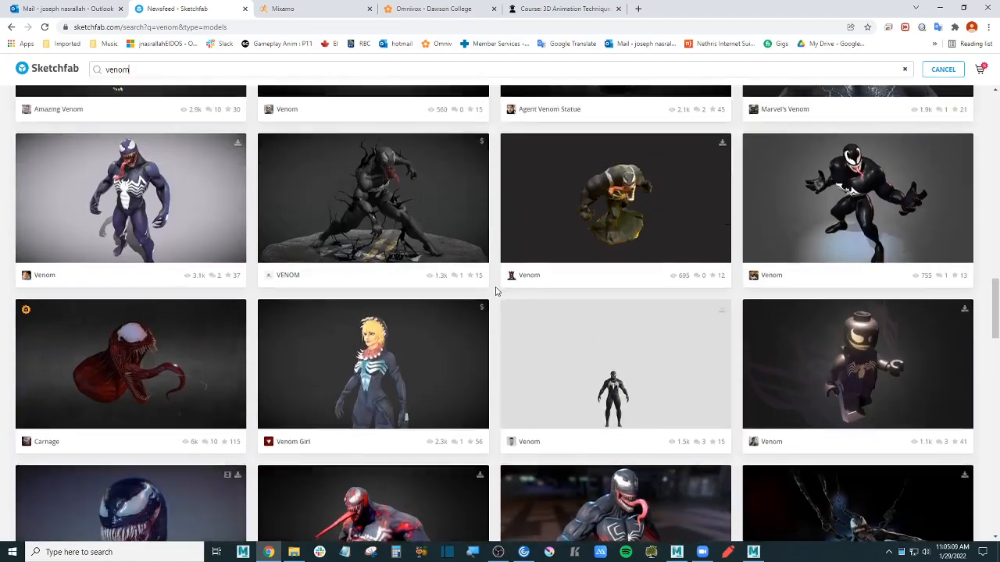
scroll(492, 291, up, 3)
scroll(491, 291, up, 7)
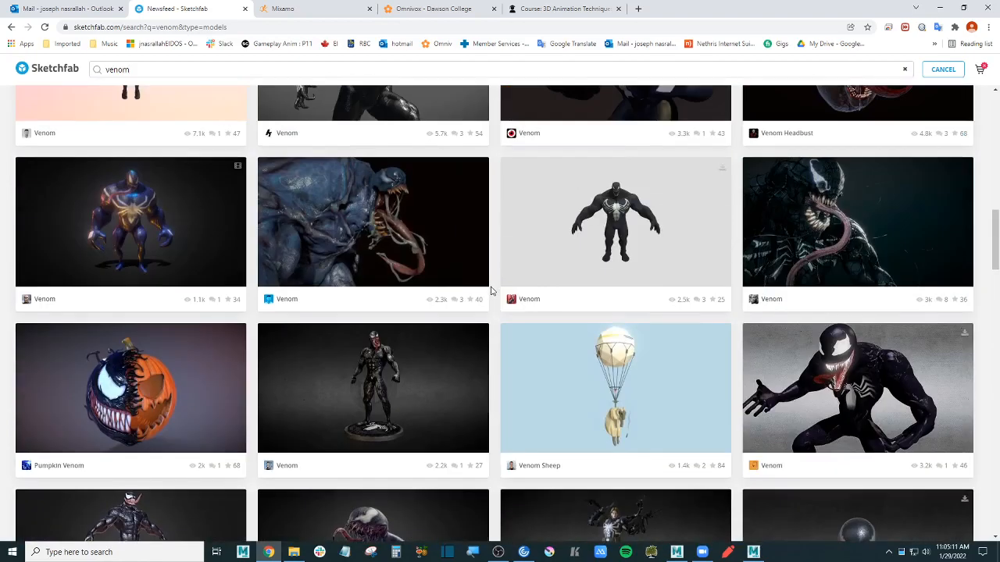
scroll(492, 292, up, 1)
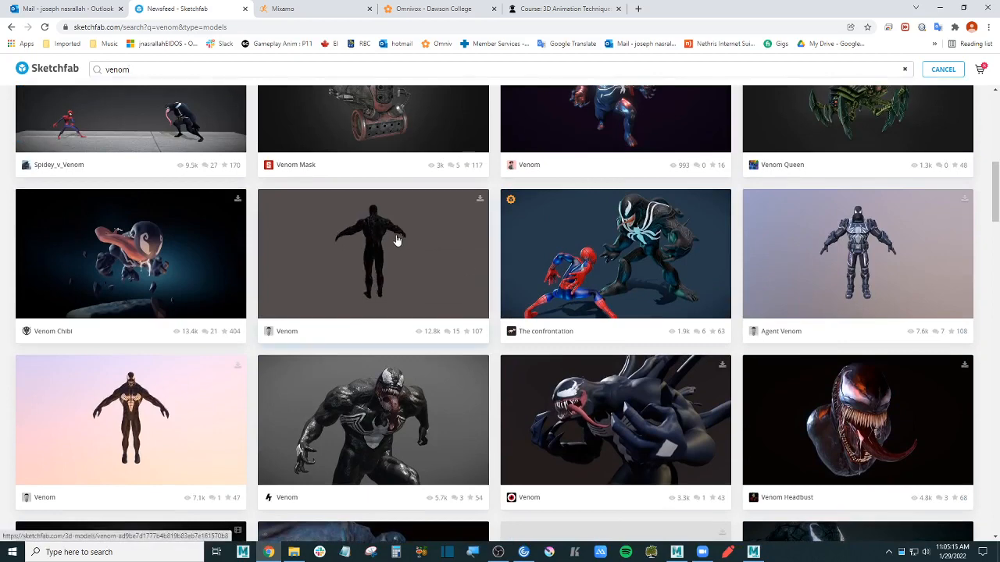
click(421, 276)
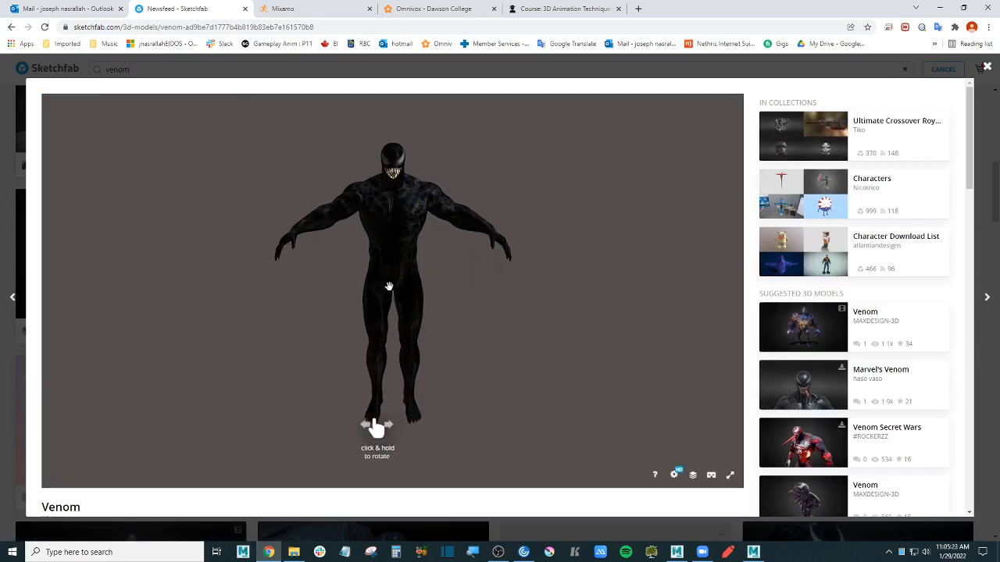
drag(379, 284, 351, 284)
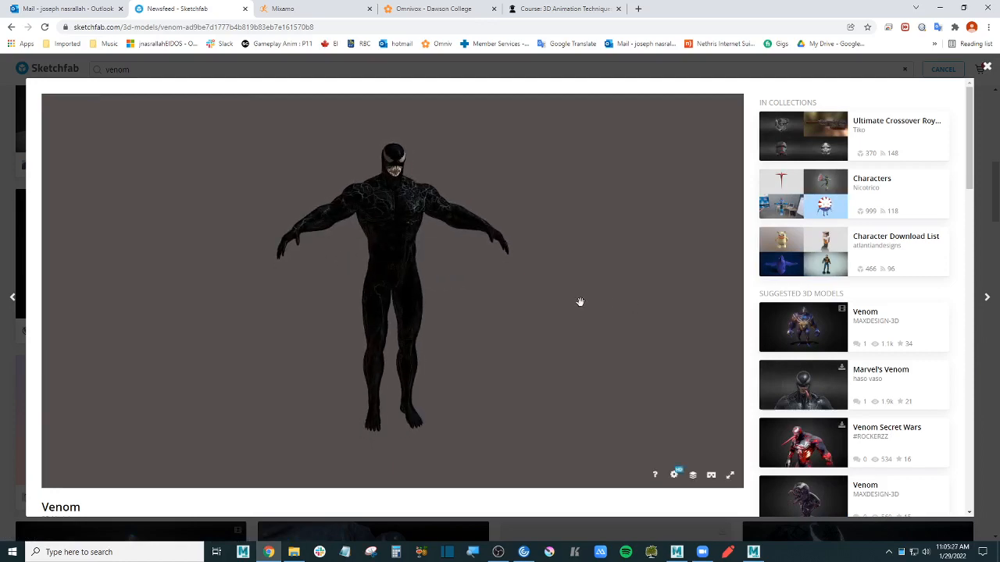
- Download the Venom model in its original fbx format
scroll(496, 301, down, 3)
scroll(748, 316, down, 3)
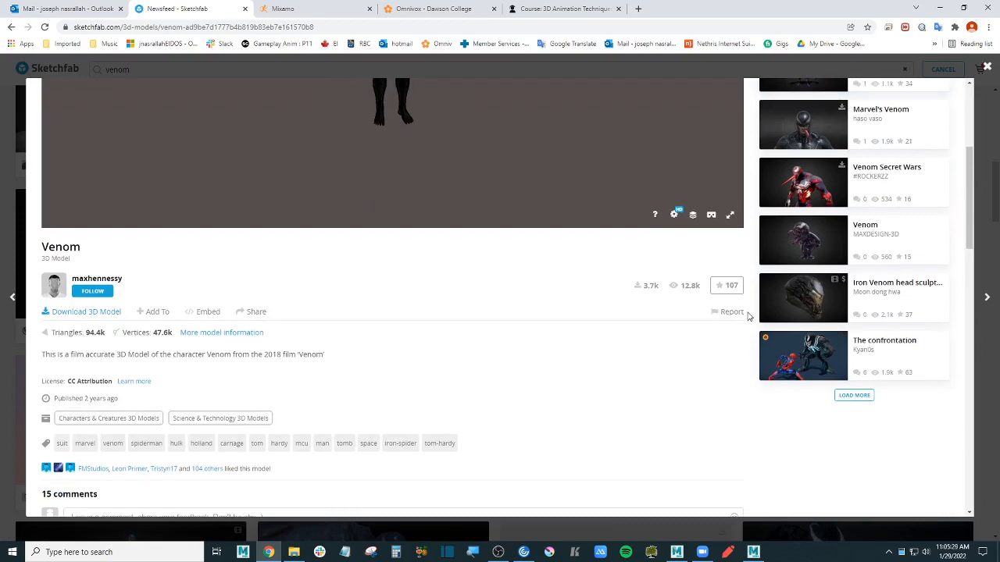
click(98, 311)
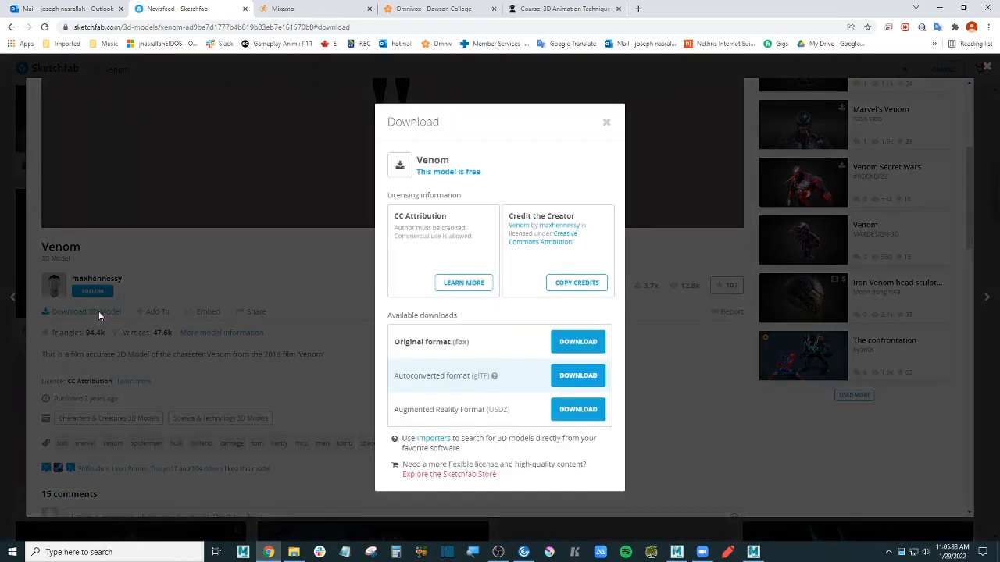
drag(406, 341, 474, 343)
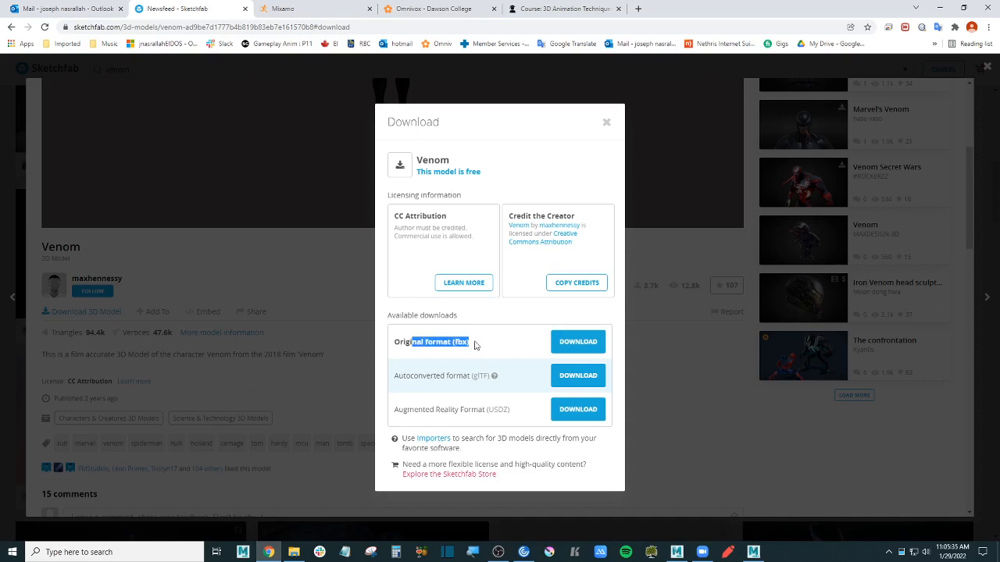
click(588, 345)
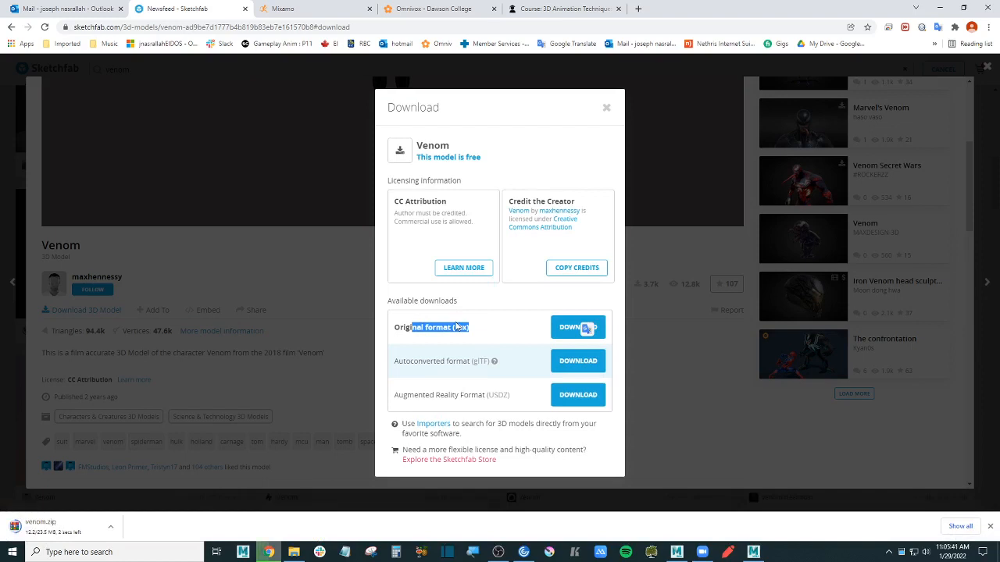
- Switch to File Explorer, locate venom.zip in the Downloads folder, and go to the This PC drive overview
click(294, 552)
click(81, 148)
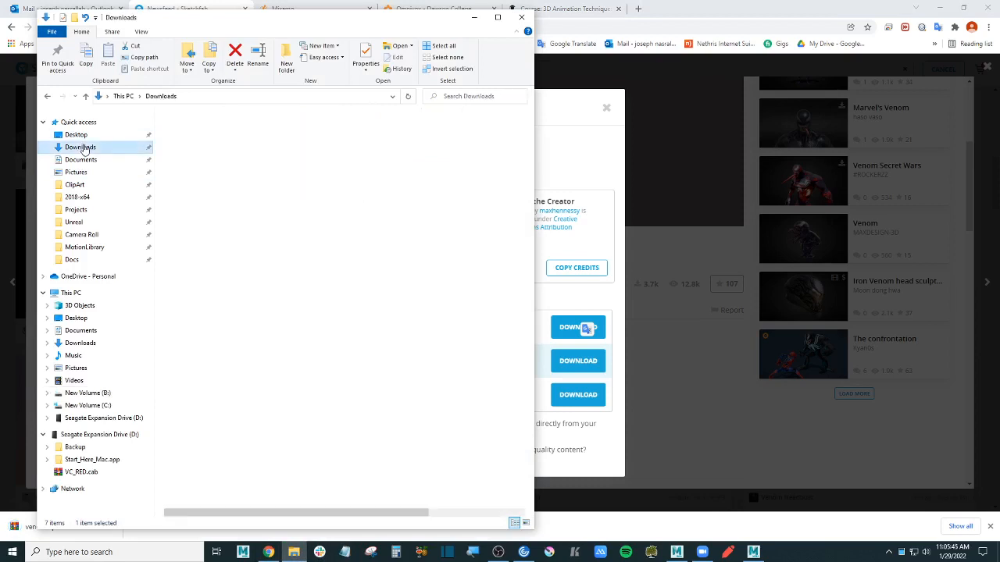
click(246, 131)
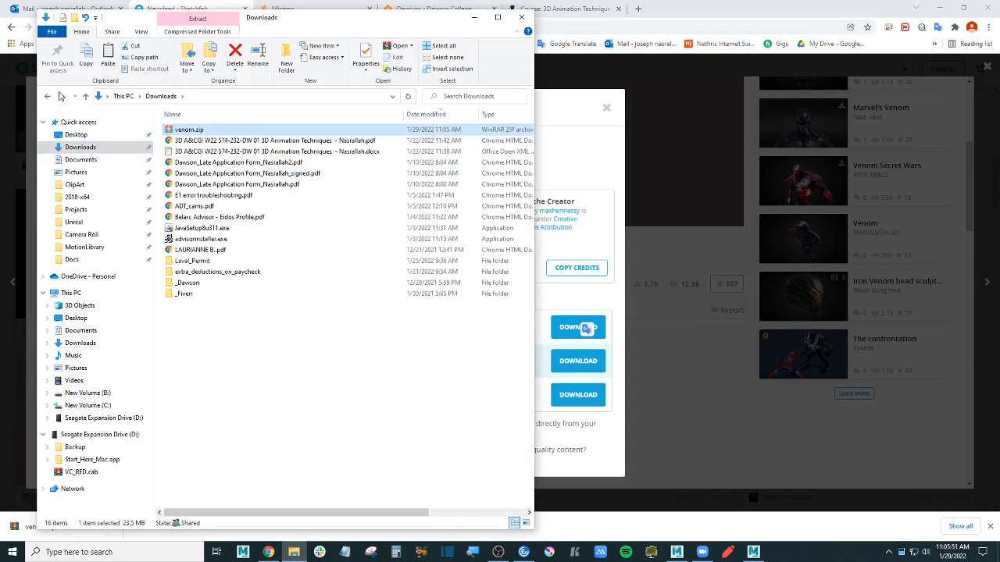
click(71, 293)
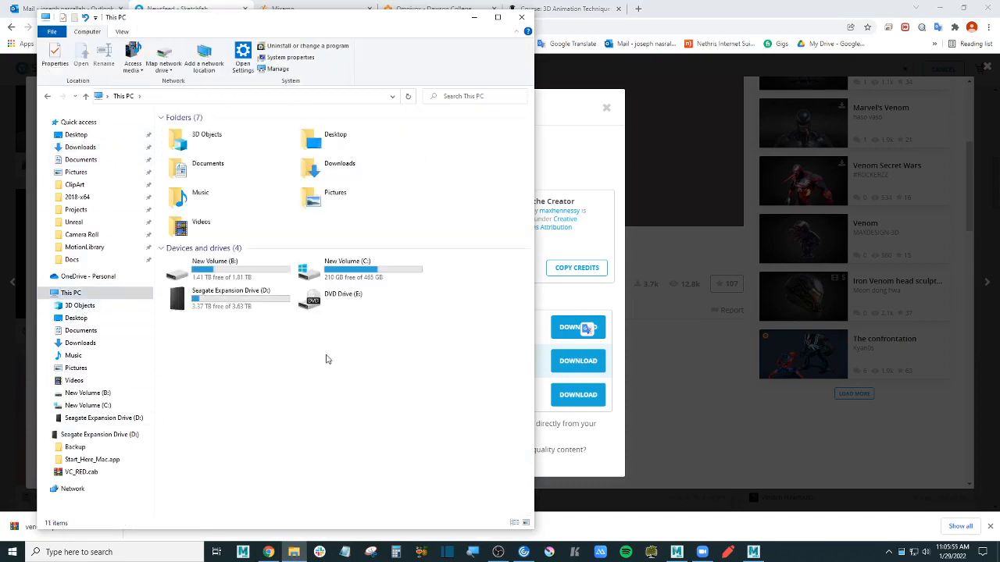
double_click(390, 276)
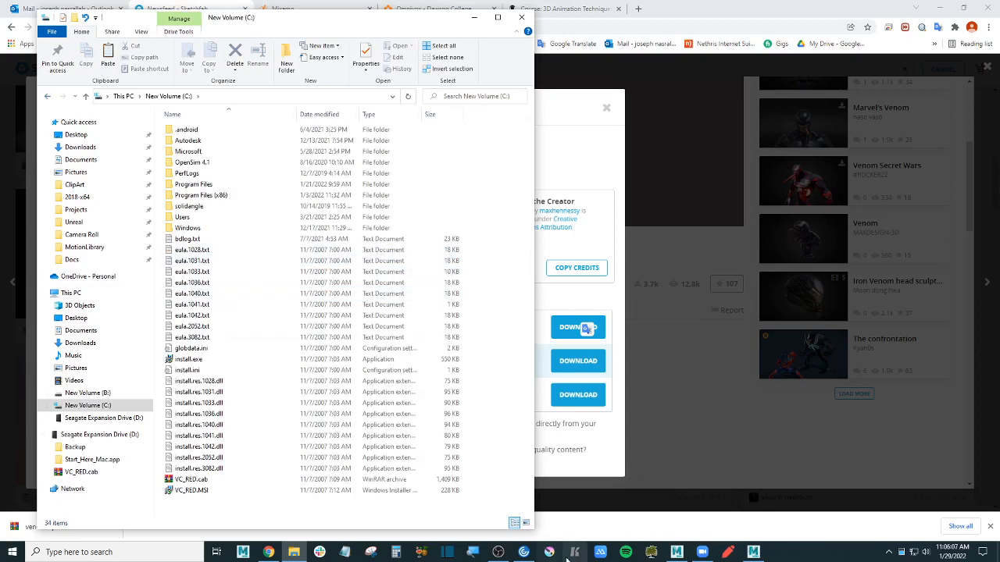
click(499, 553)
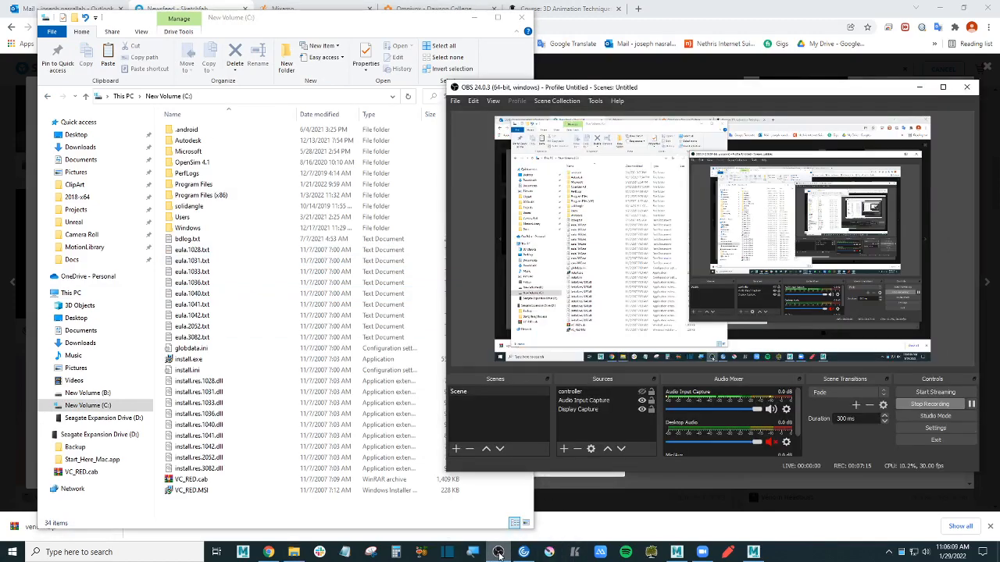
click(498, 553)
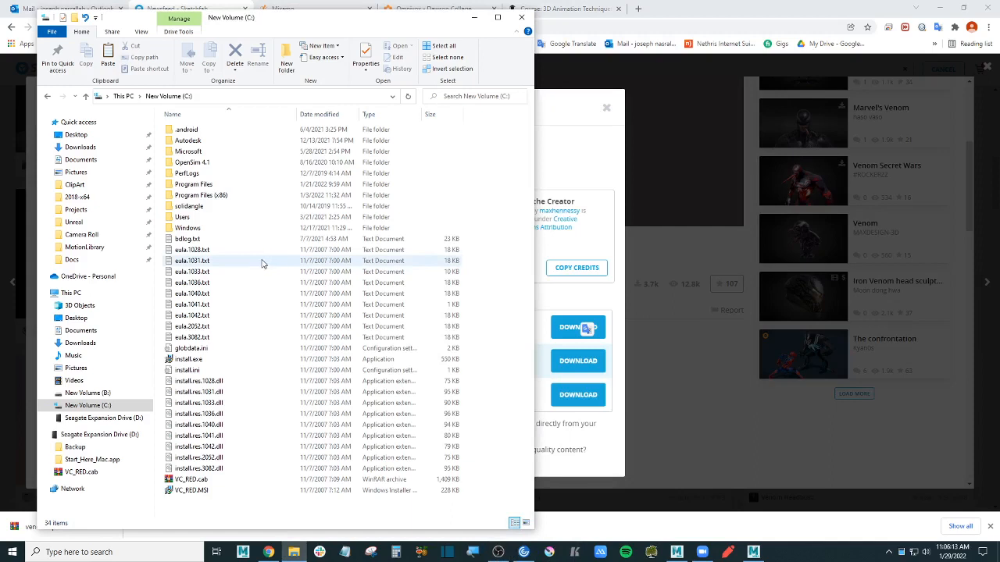
click(48, 96)
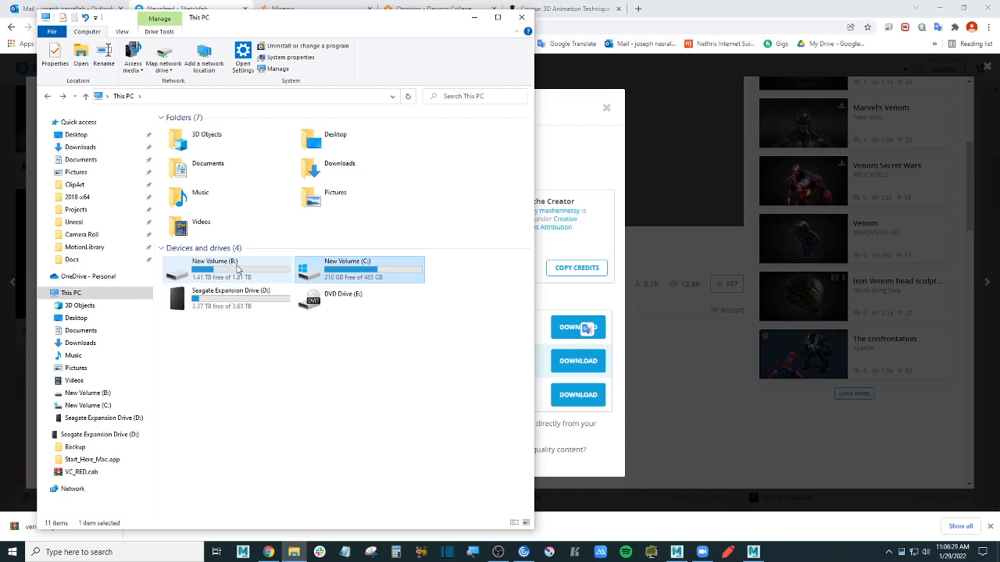
- Create a folder named W22_AnimTech on the New Volume (B:) drive and open it
double_click(239, 269)
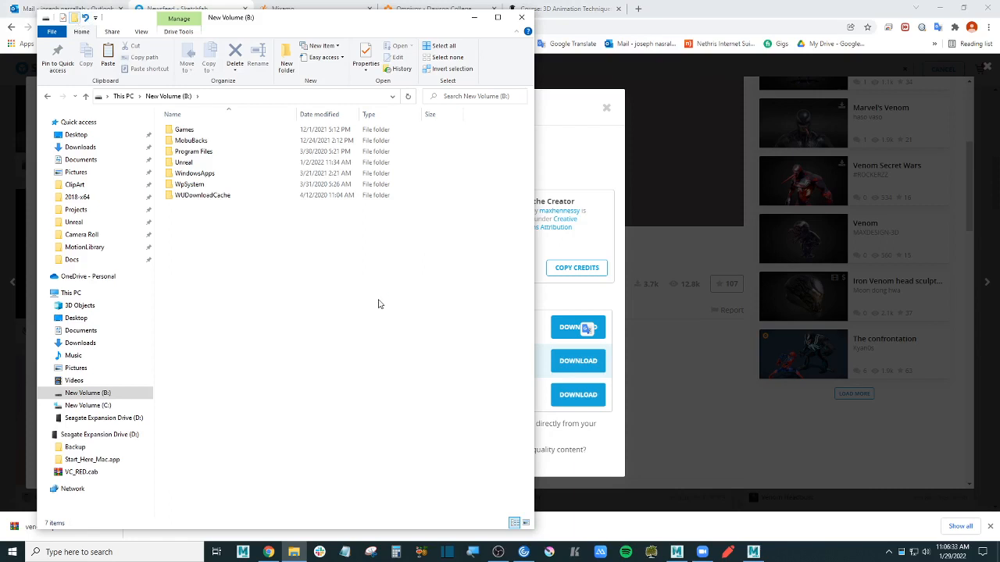
key(ctrl+shift+n)
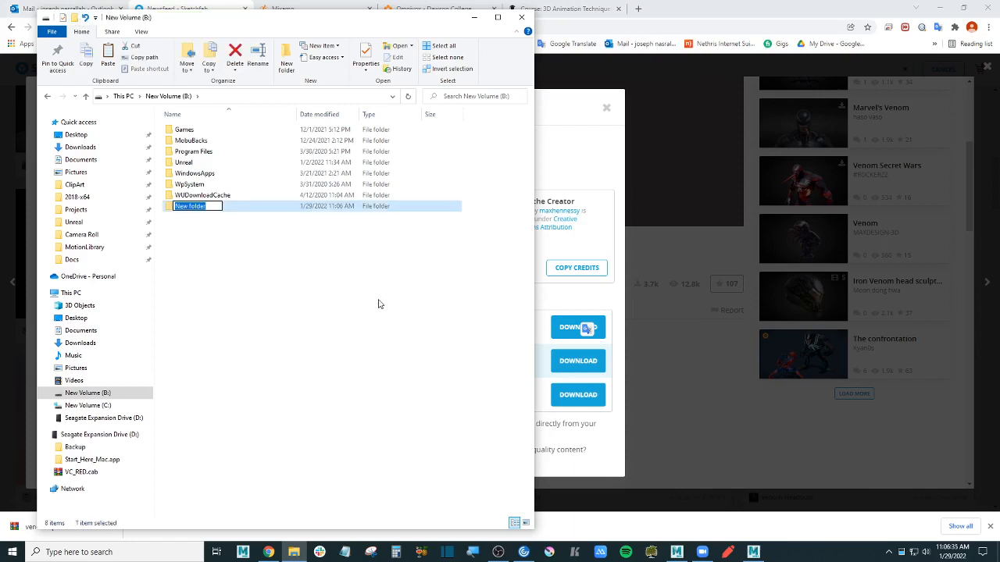
text(W22_AnimTech)
key(Return)
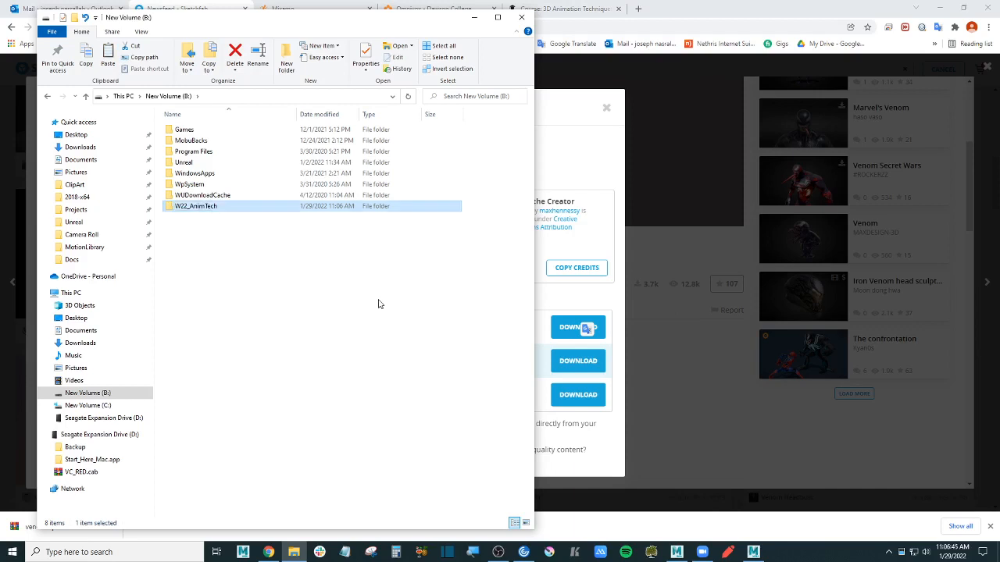
key(Return)
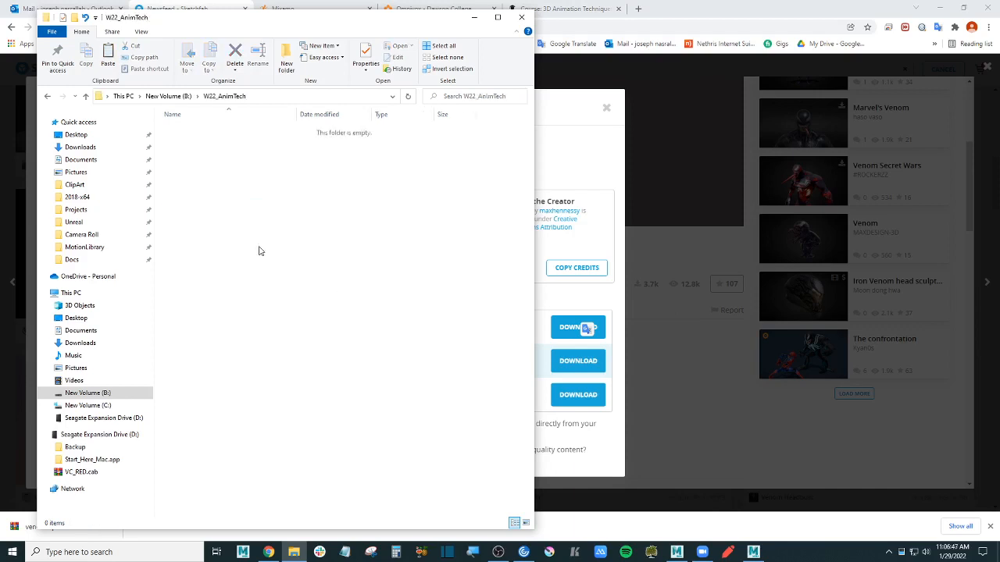
- Create a subfolder named Downloads inside W22_AnimTech and open it
click(287, 63)
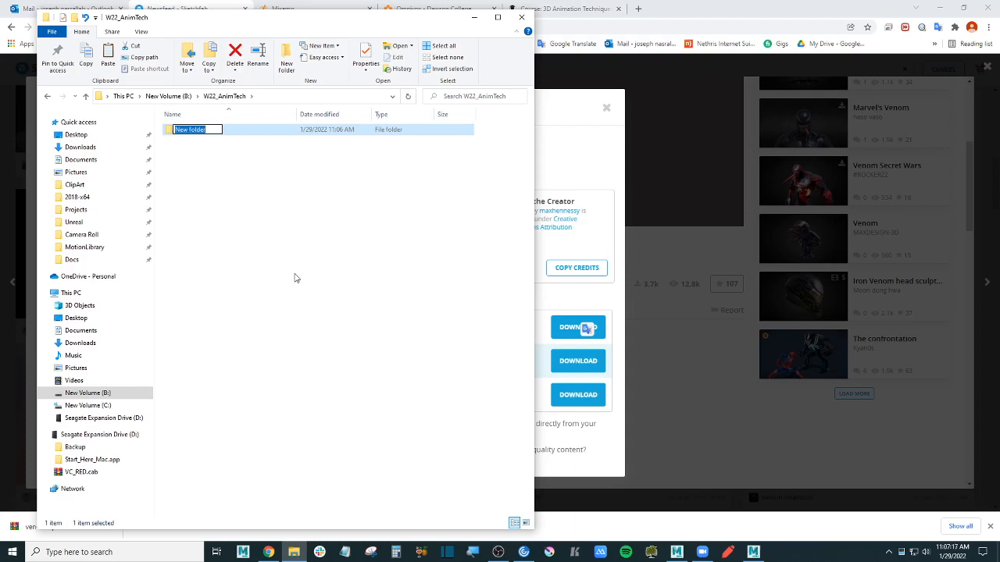
text(D)
key(BackSpace)
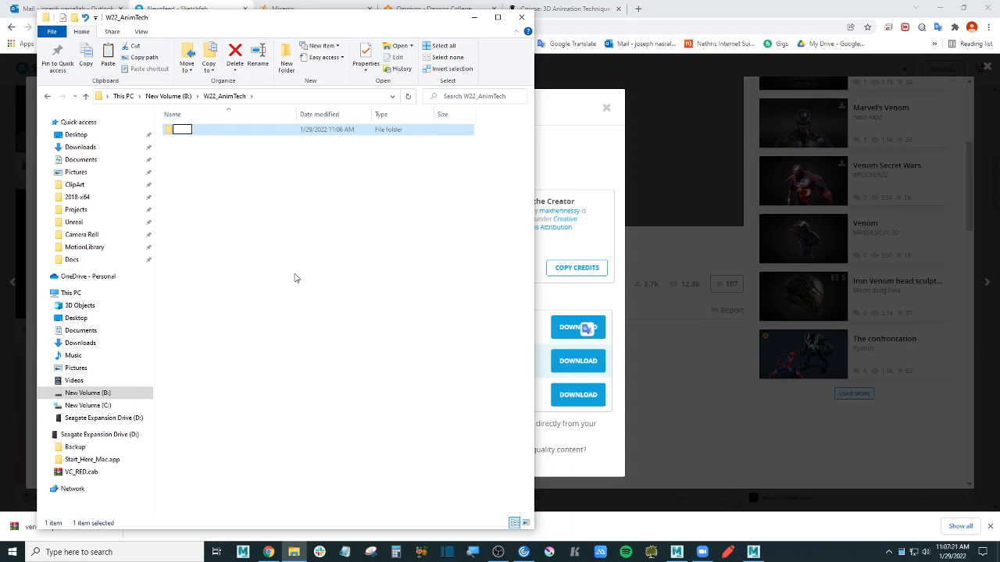
text(Downla)
text(ods)
key(Return)
key(Return)
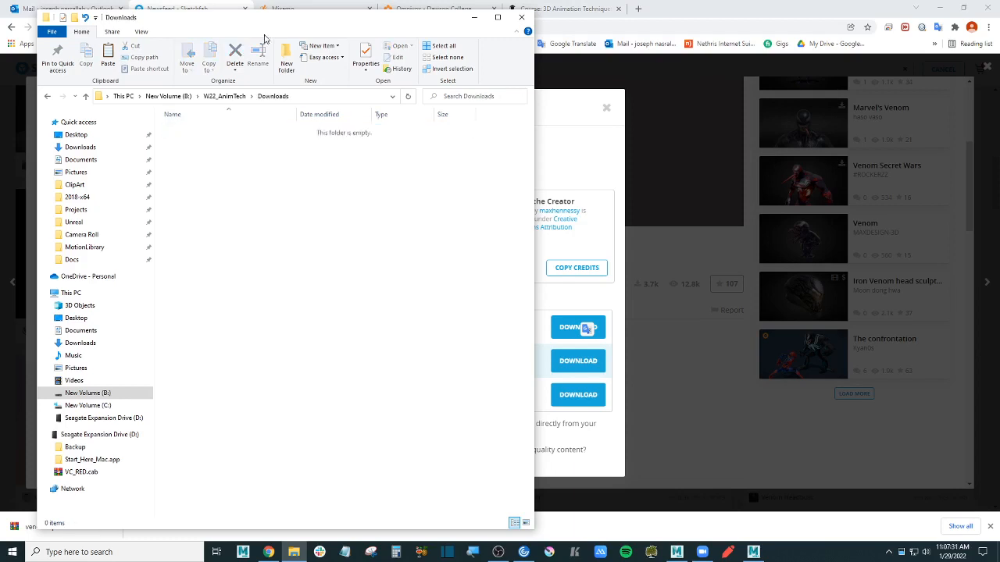
- Place venom.zip from the computer's main Downloads folder into the Downloads subfolder of W22_AnimTech
click(92, 147)
click(213, 133)
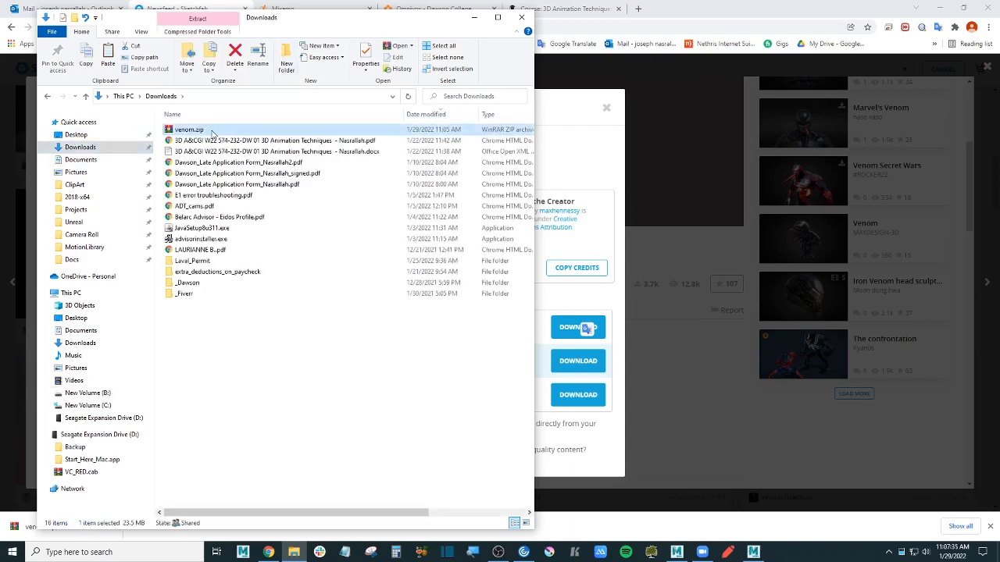
click(48, 96)
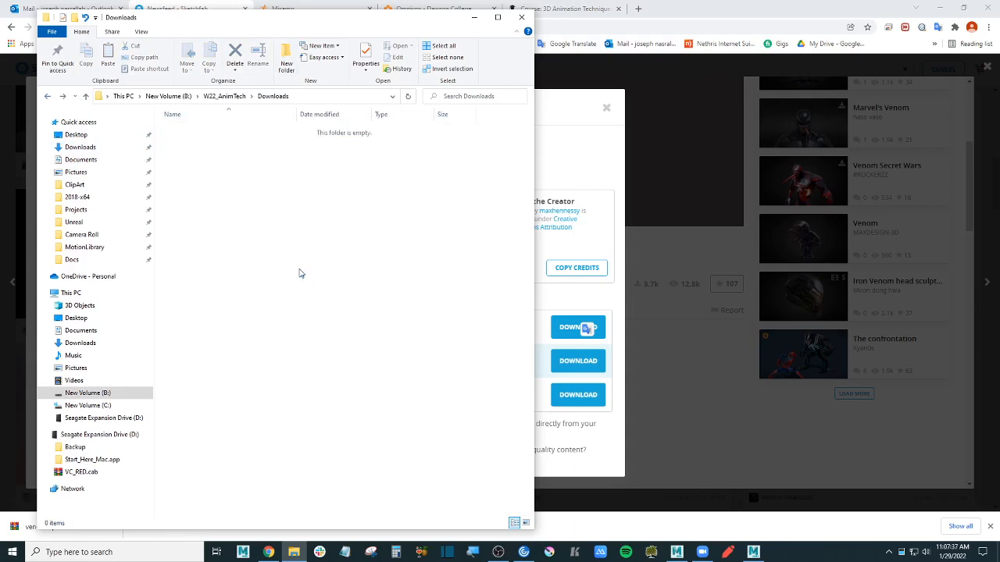
key(ctrl+v)
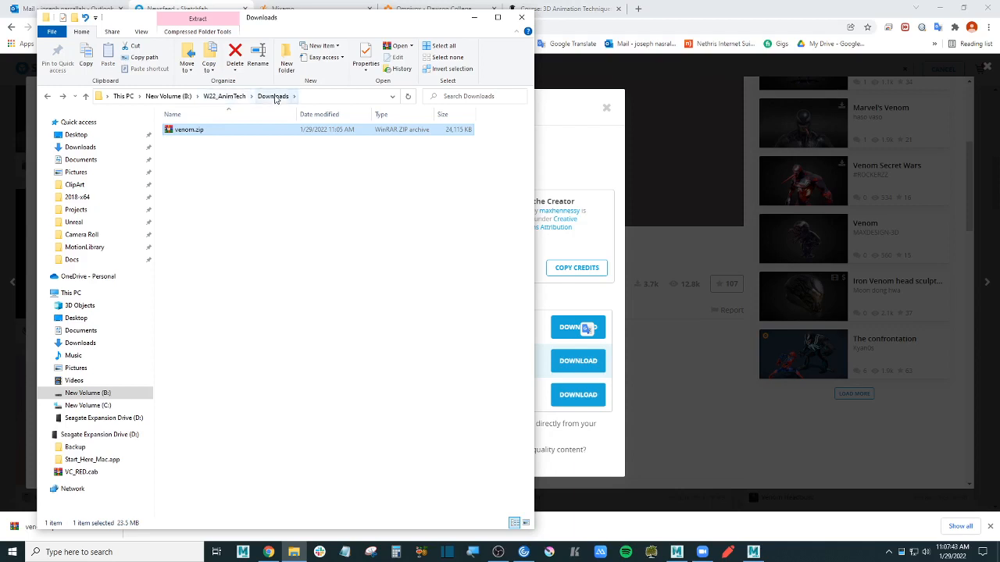
- Extract venom.zip into its own venom folder inside the Downloads subfolder
double_click(221, 129)
right_click(221, 130)
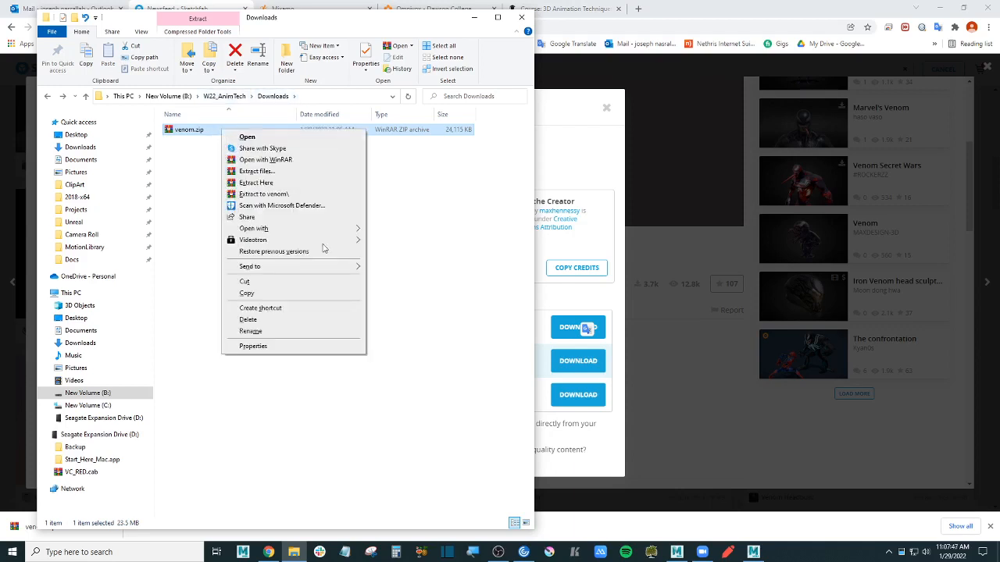
click(311, 195)
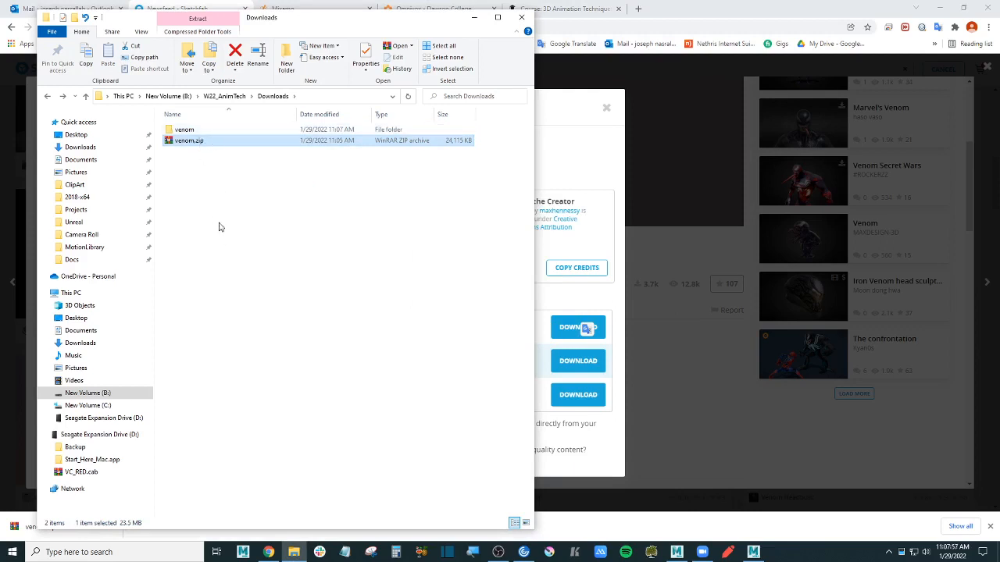
click(195, 158)
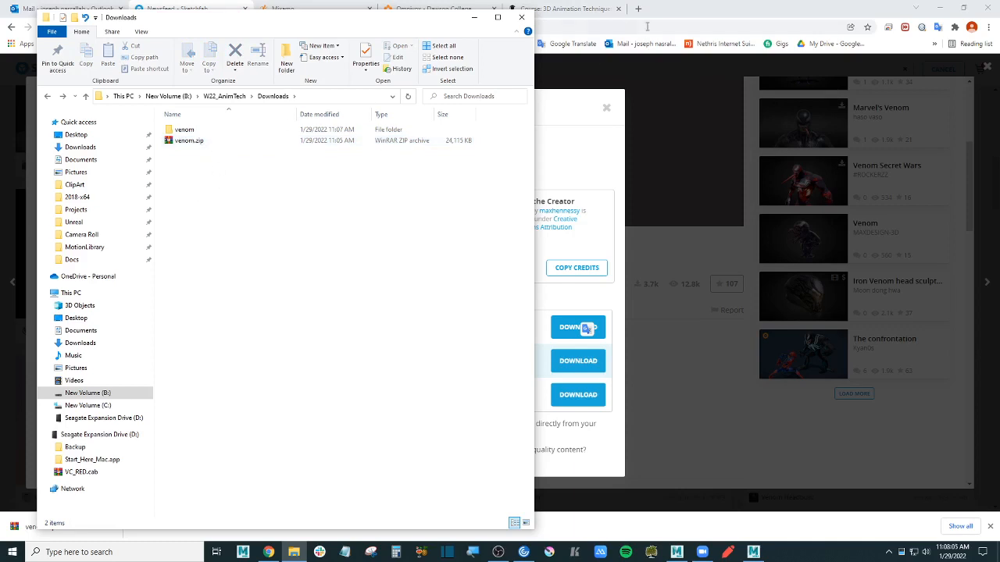
- Return to Chrome, close the Sketchfab download dialog, and search Google for "winrar" in a new browser tab
click(711, 13)
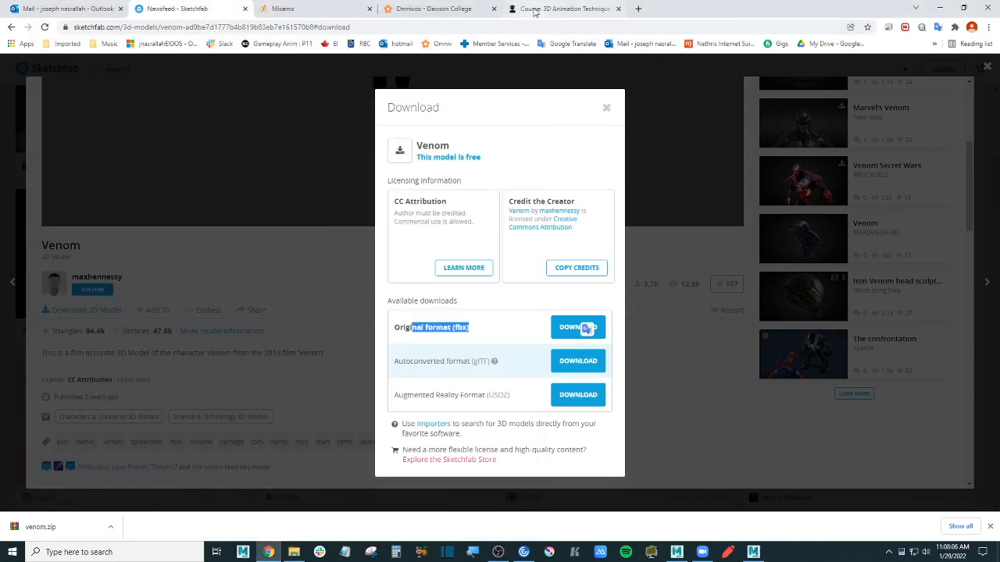
click(606, 108)
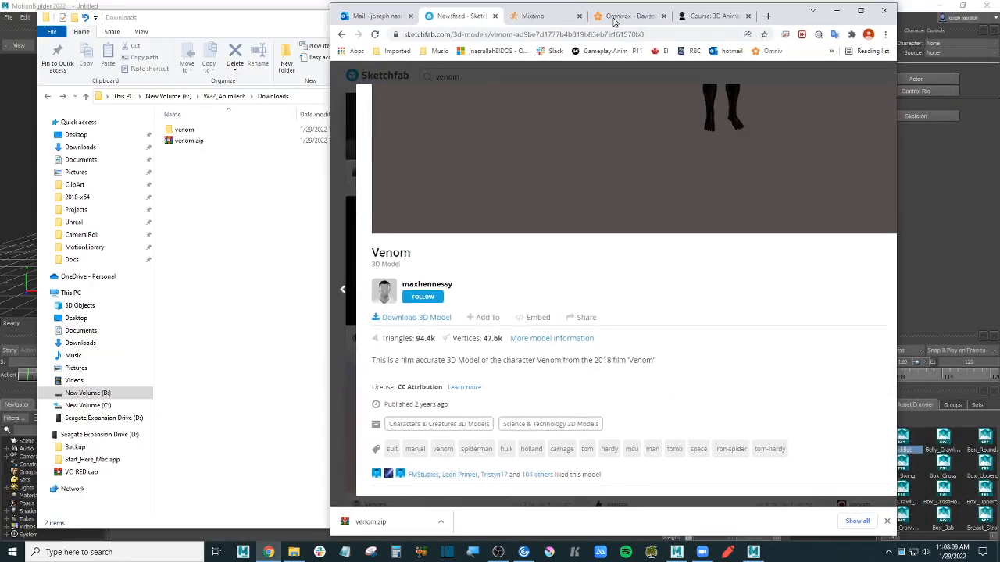
double_click(707, 14)
click(767, 16)
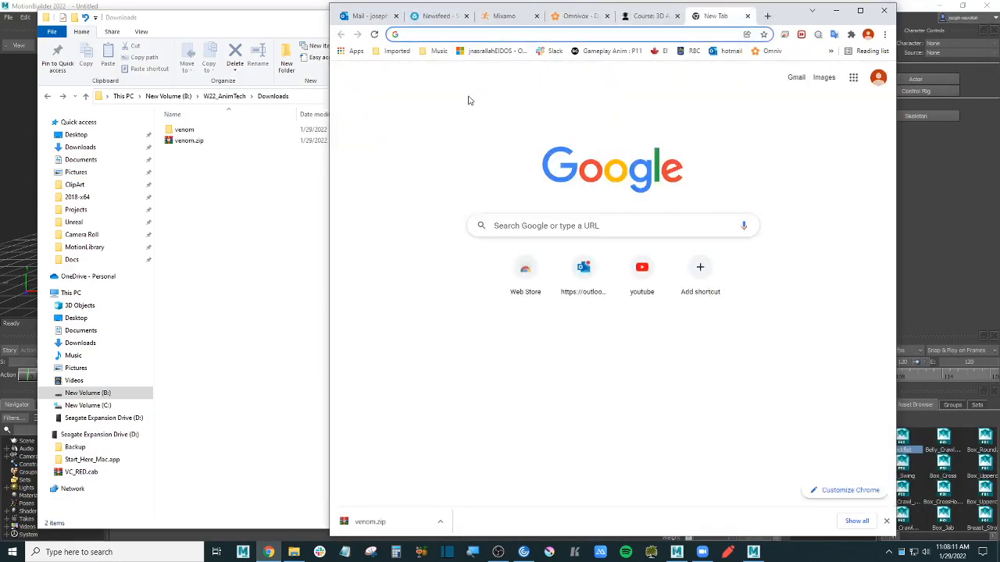
text(winrar)
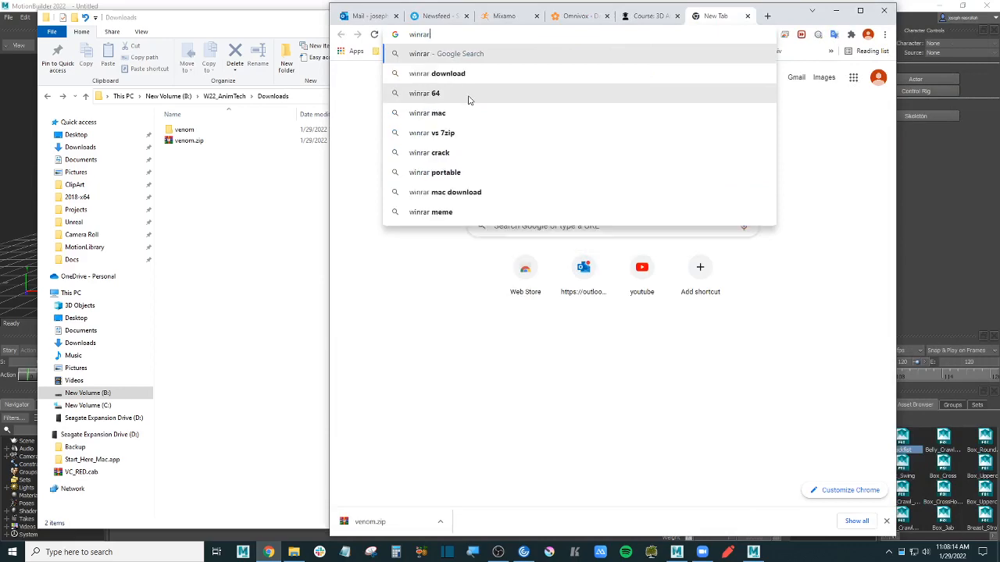
key(Return)
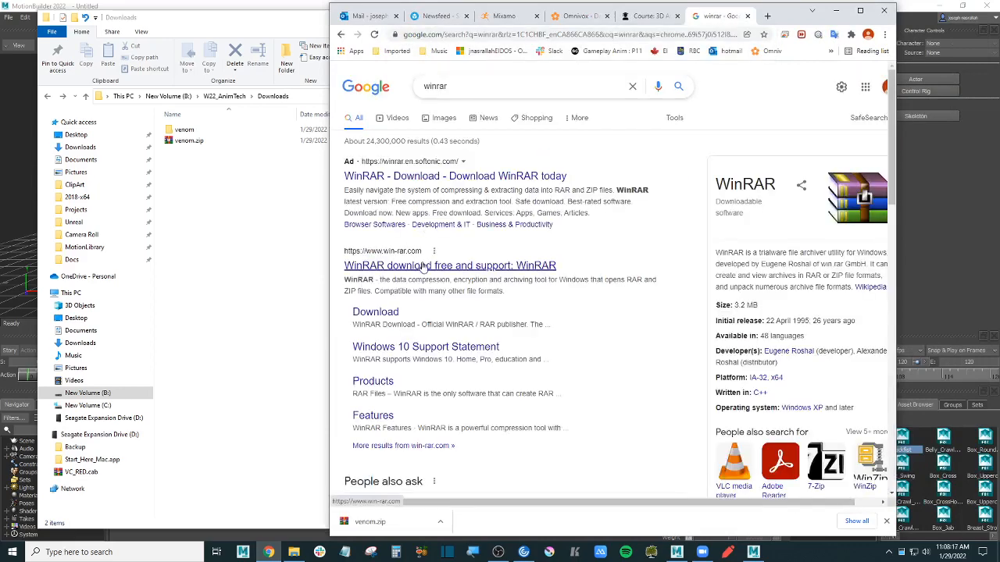
- Open the official WinRAR website from the search results, and minimize the browser
click(401, 267)
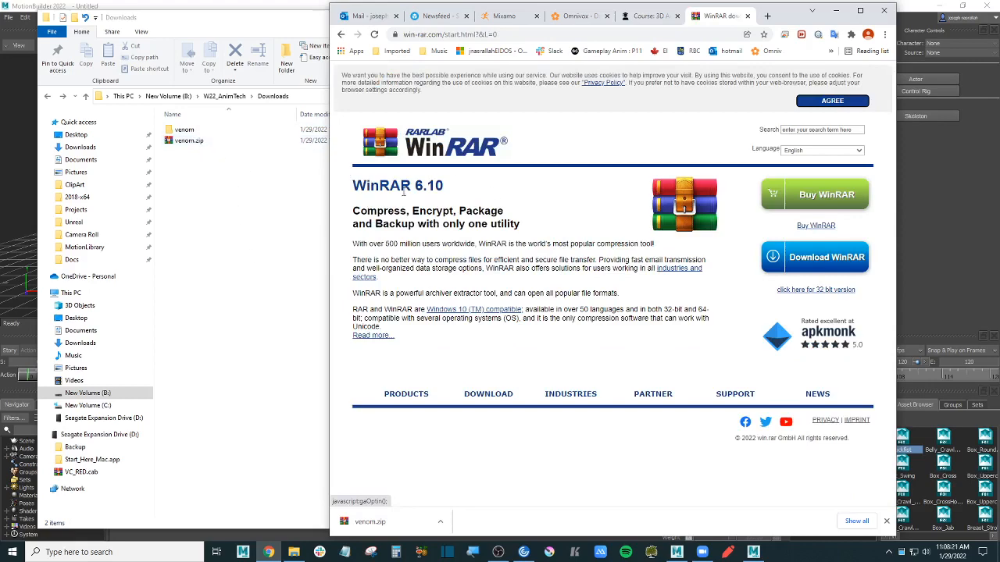
click(836, 12)
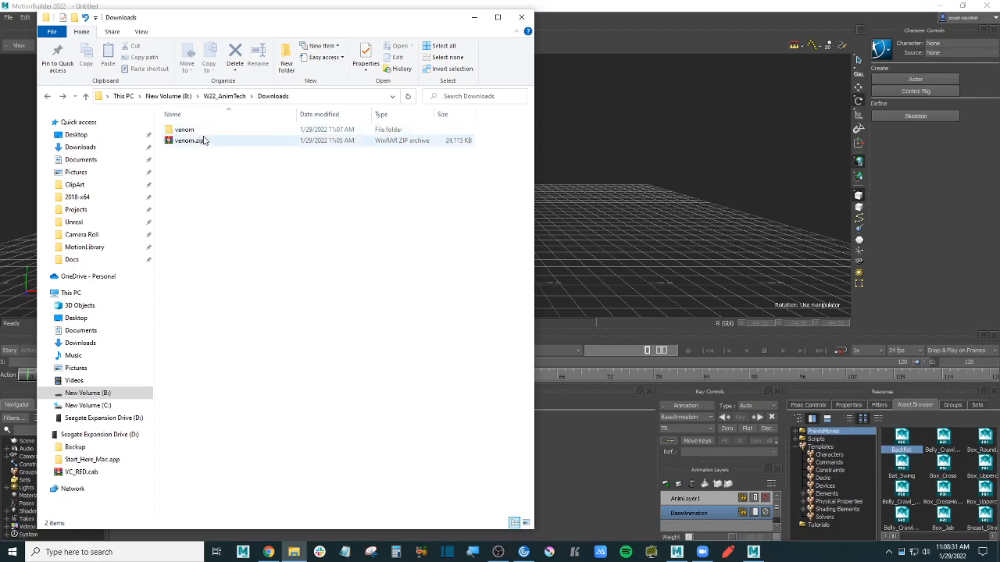
- Review the extraction options for venom.zip, and look at the archive's contents in WinRAR before closing it
click(205, 143)
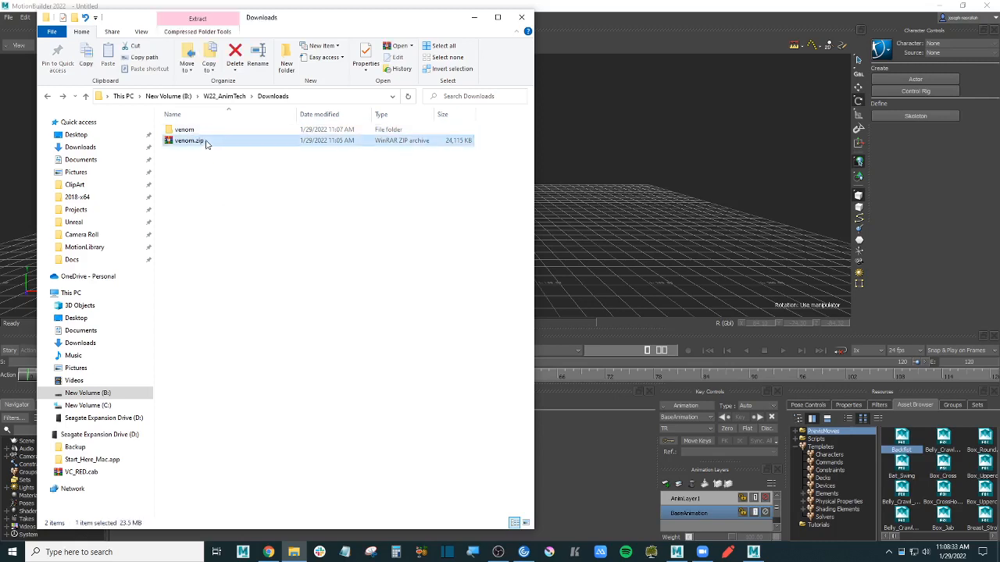
right_click(205, 143)
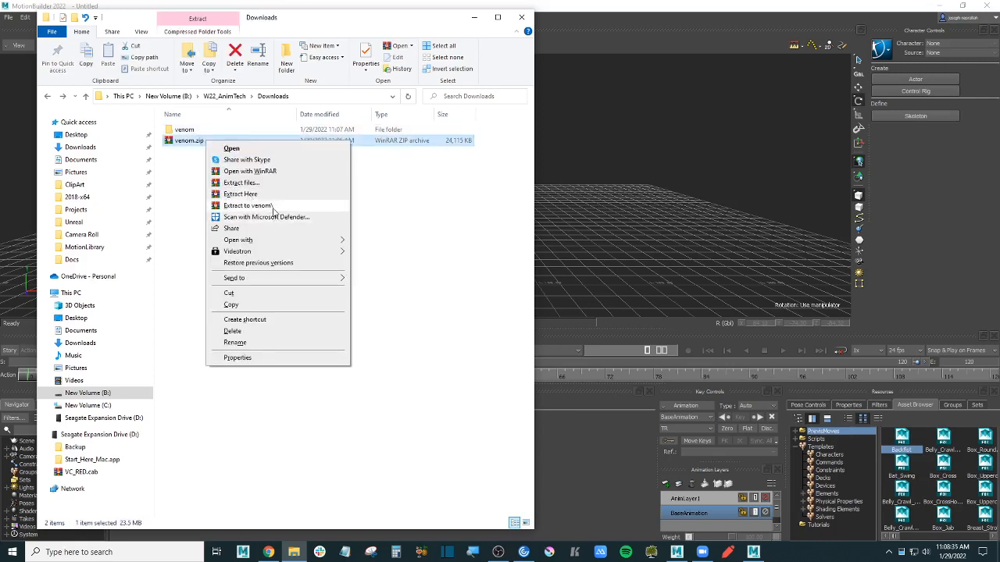
double_click(189, 142)
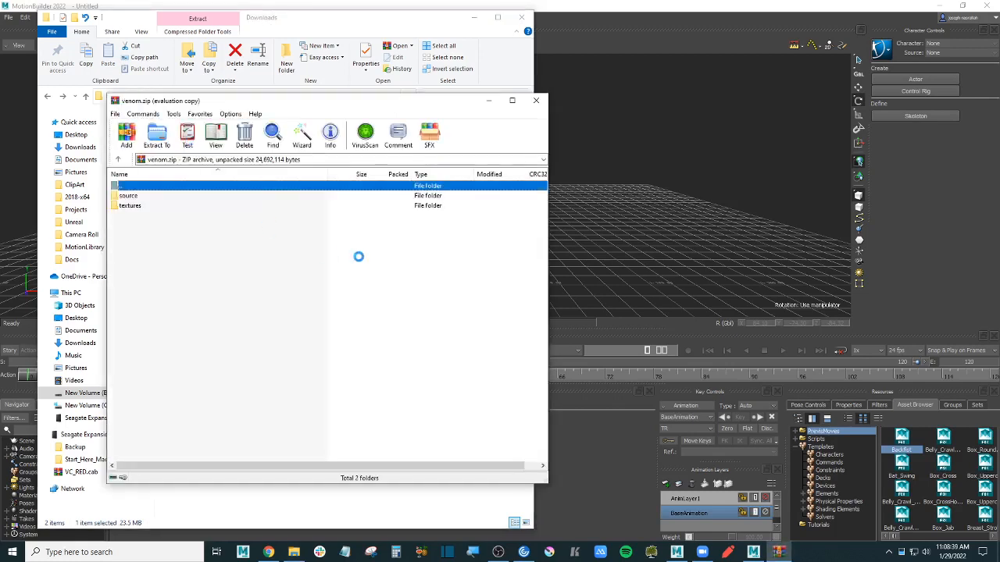
click(431, 137)
click(700, 103)
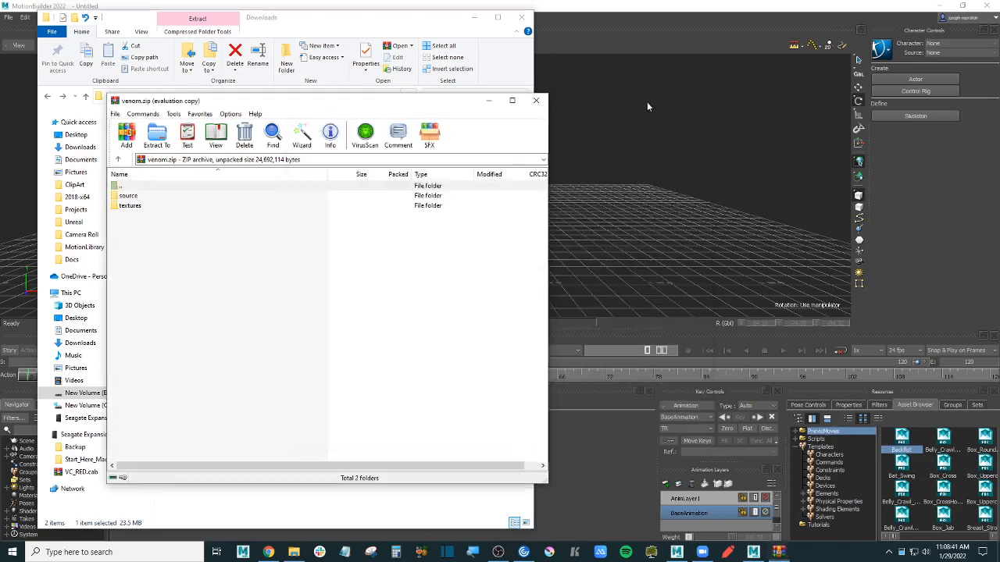
click(536, 100)
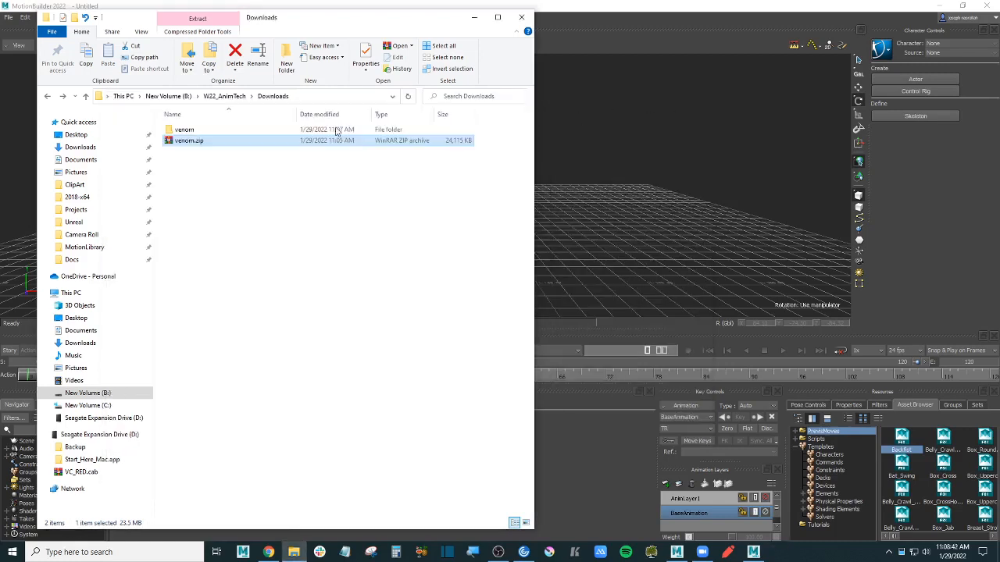
- Open the source folder inside the extracted venom folder and extract Venom.zip directly into it
double_click(207, 130)
double_click(199, 130)
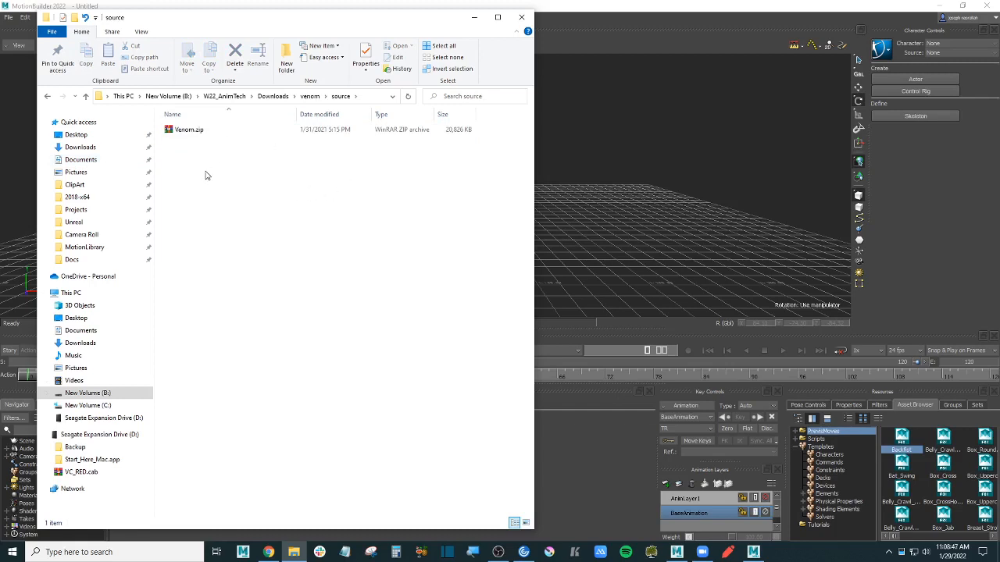
click(201, 131)
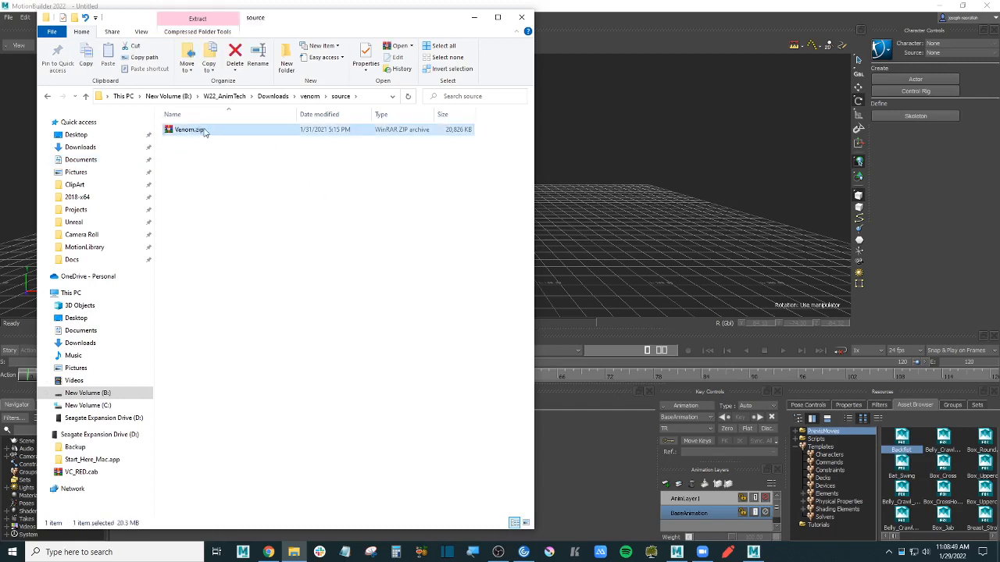
right_click(205, 134)
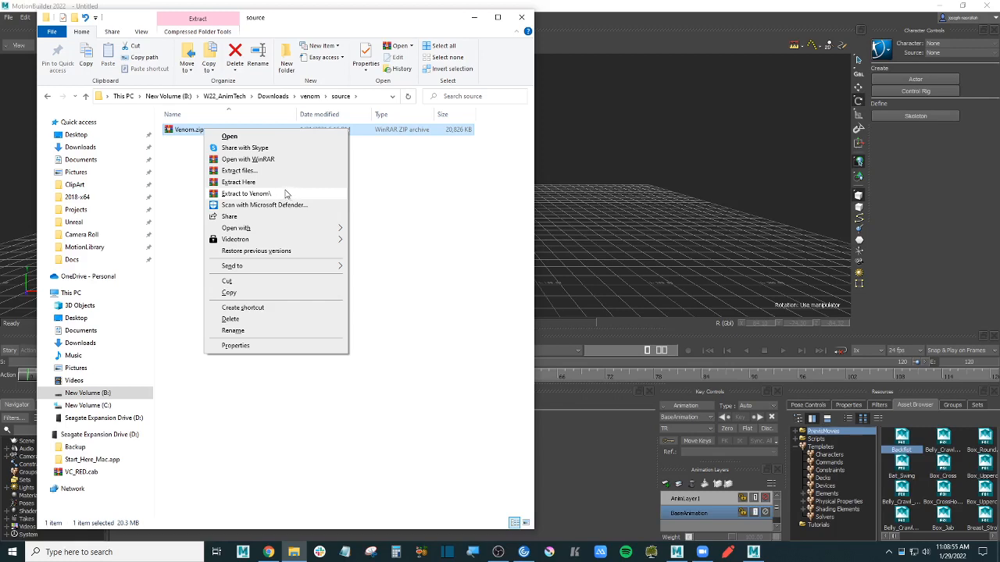
click(271, 186)
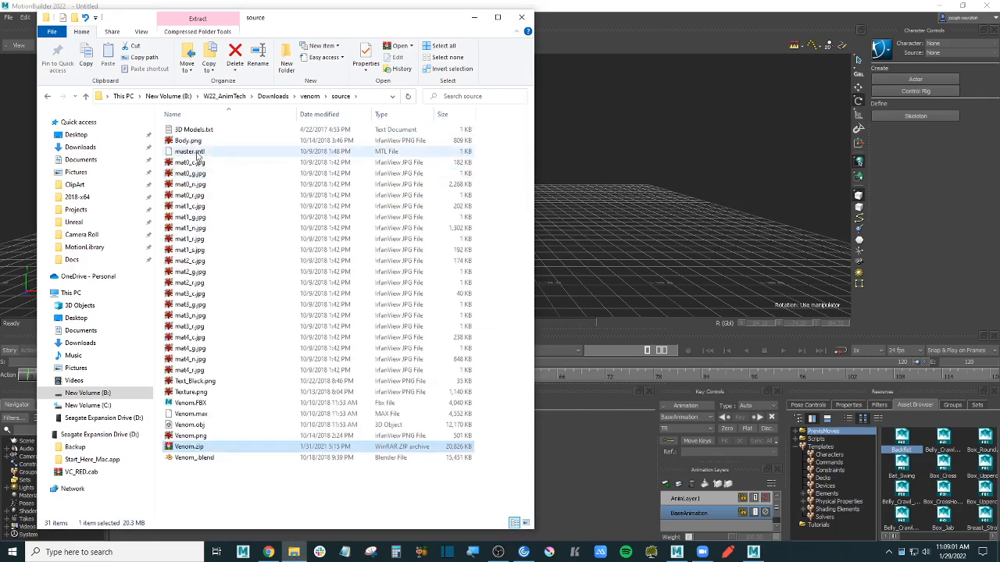
- Open Venom.FBX from the source folder in MotionBuilder with the <No Animation> option
click(201, 153)
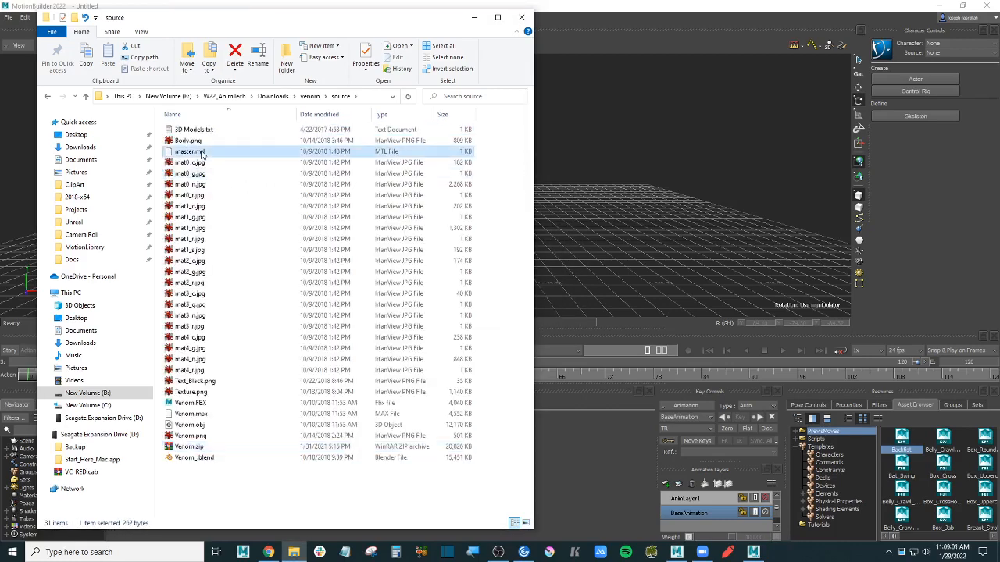
click(220, 405)
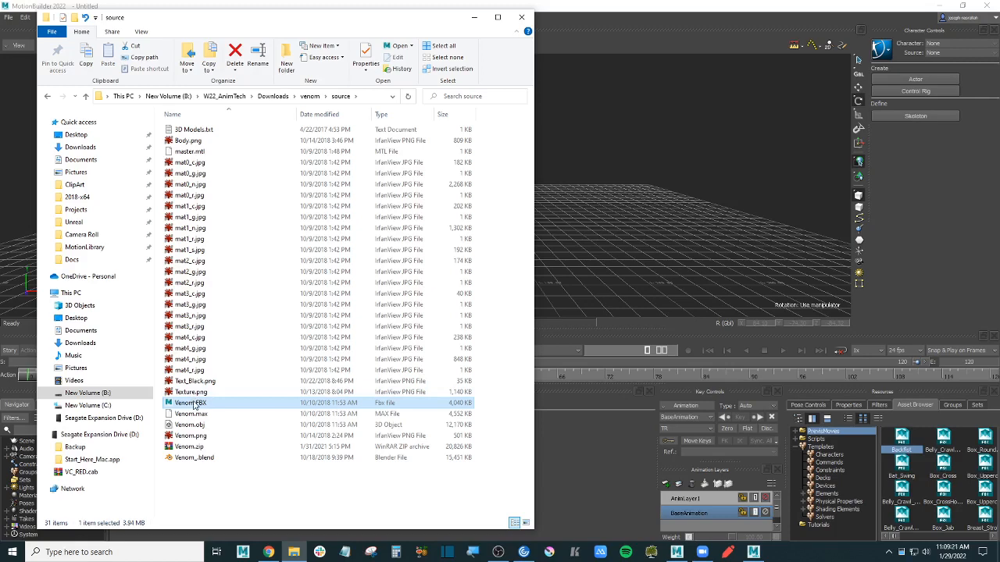
drag(194, 404, 690, 196)
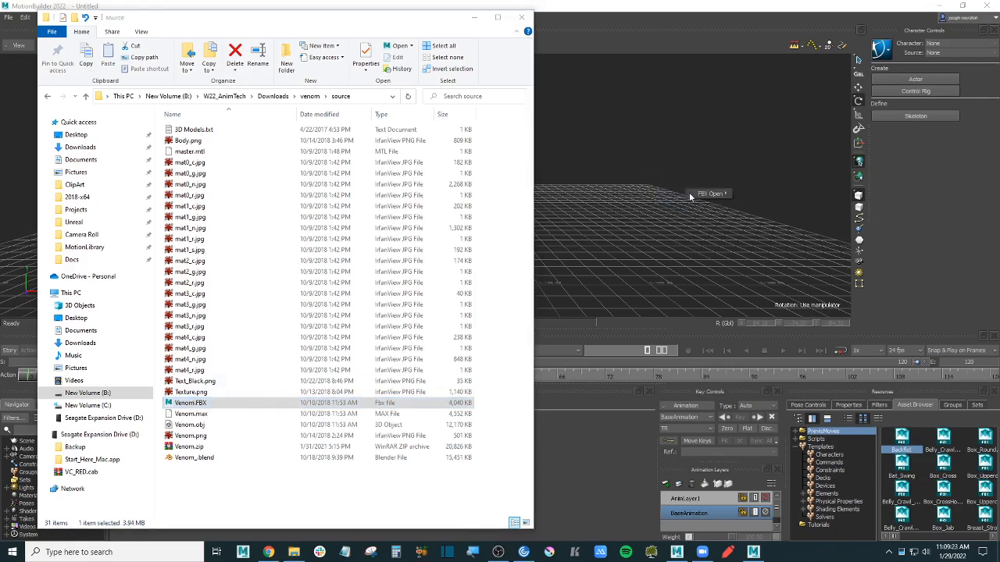
mouse_move(716, 194)
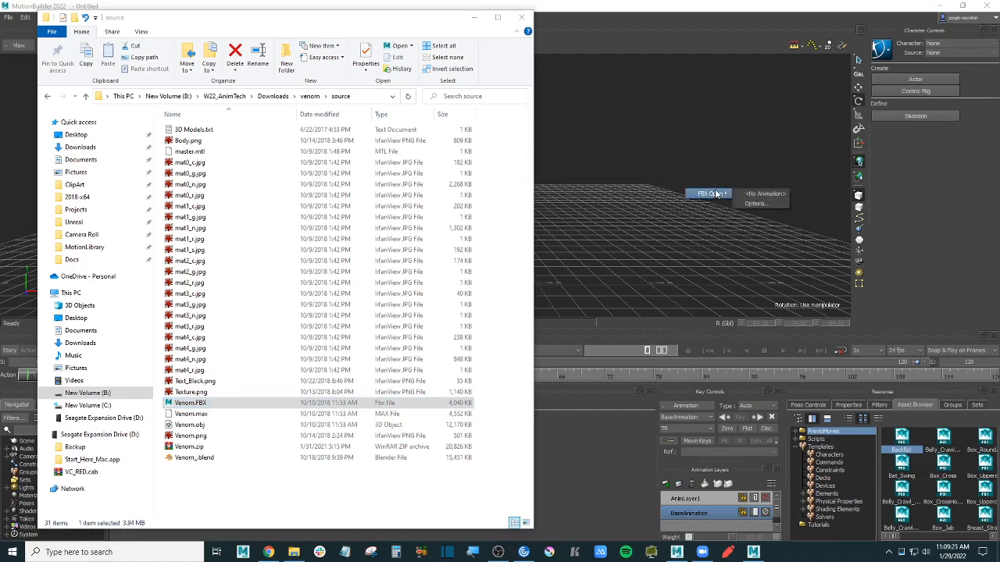
click(762, 195)
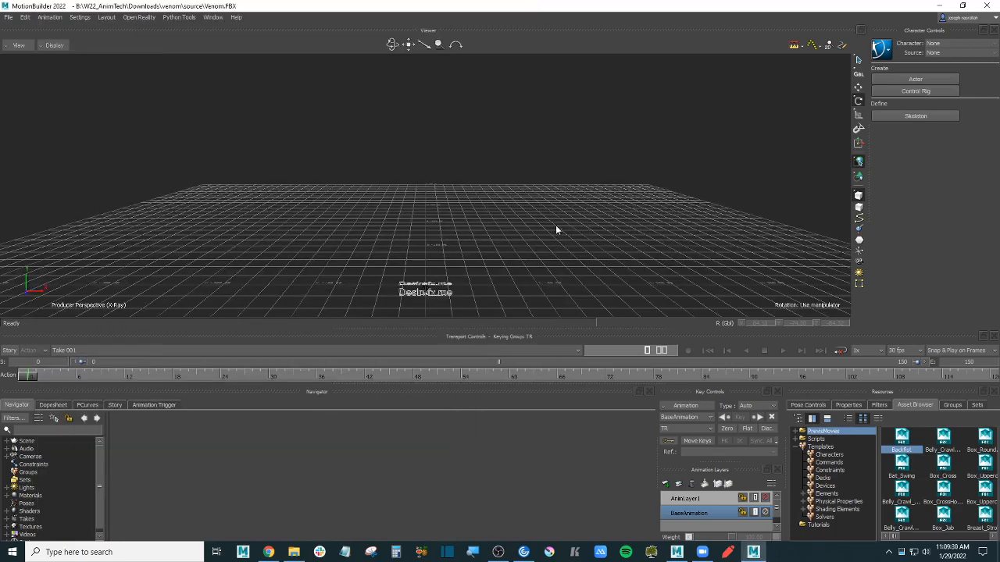
- Examine the Venom model and the Desirefx.me text around it from the front and the side
alt+middle_drag(540, 225, 533, 198)
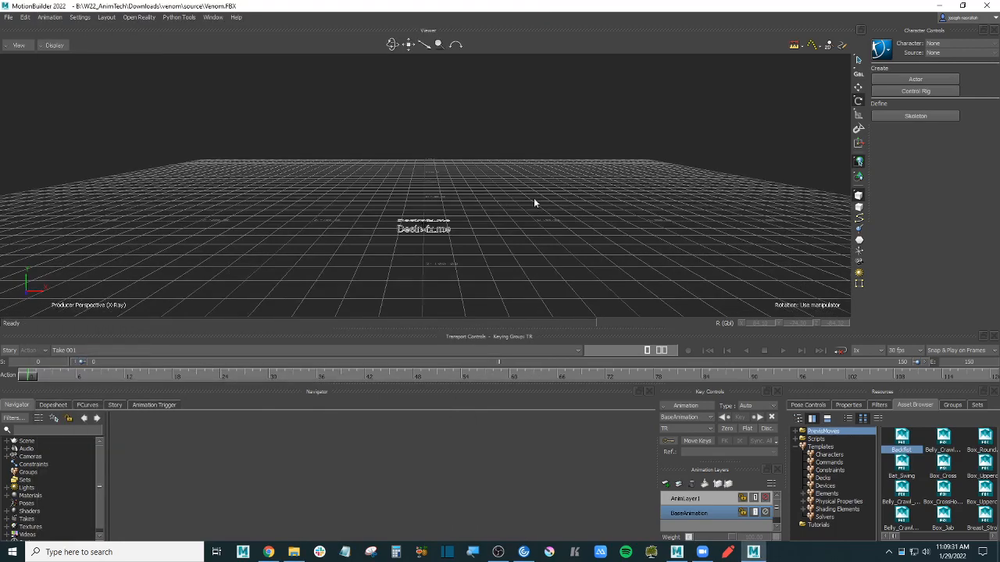
alt+drag(494, 221, 512, 204)
scroll(478, 189, up, 10)
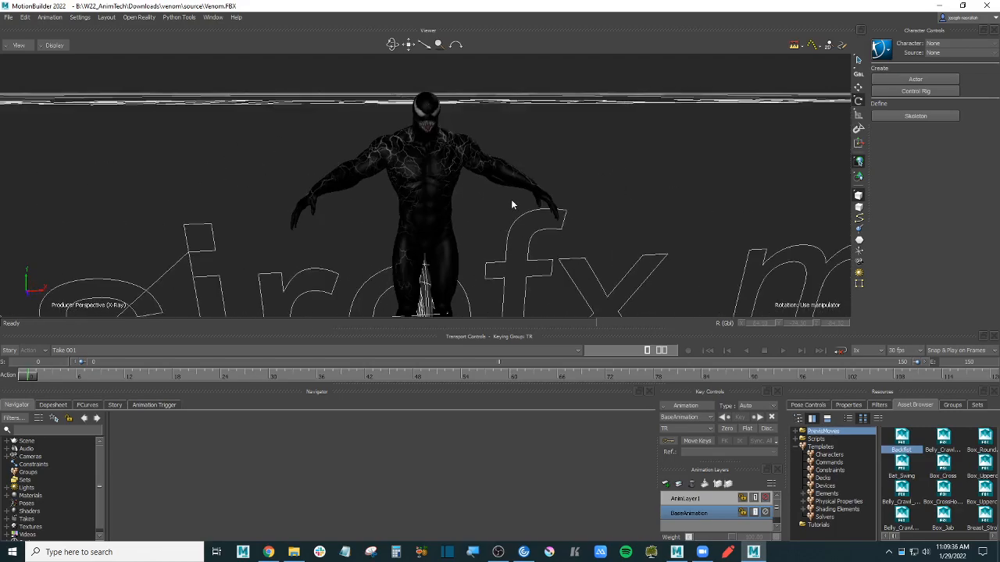
scroll(512, 205, down, 6)
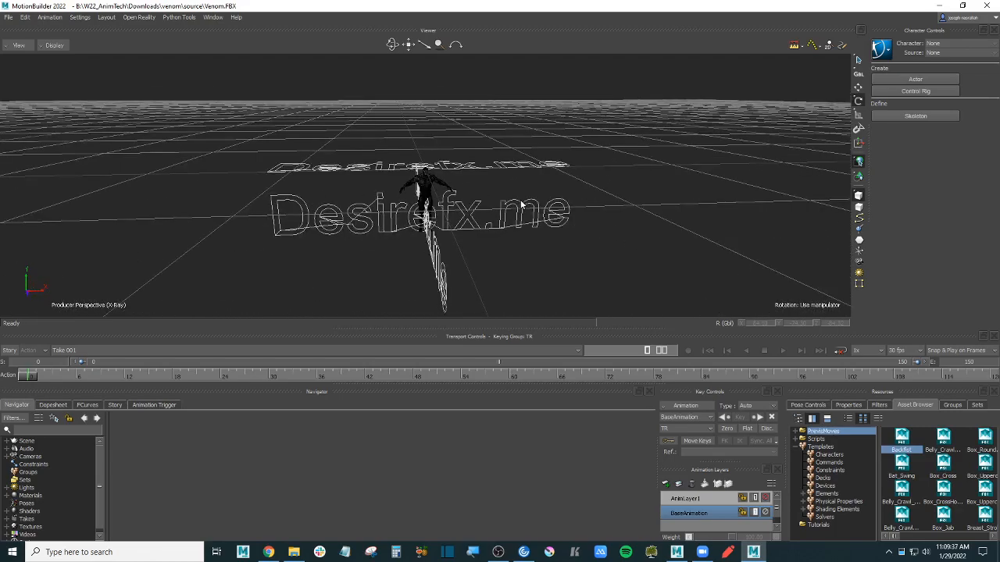
scroll(520, 206, up, 3)
alt+drag(519, 197, 440, 170)
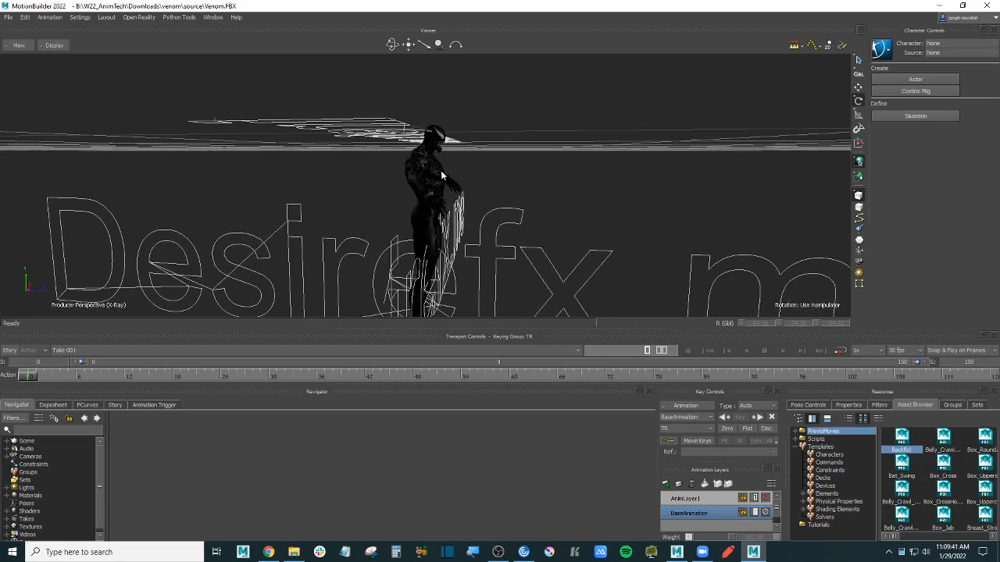
click(414, 182)
click(570, 202)
- Widen the Navigator's tree area and shrink the viewer's height to give the lower panels more room
drag(106, 451, 138, 451)
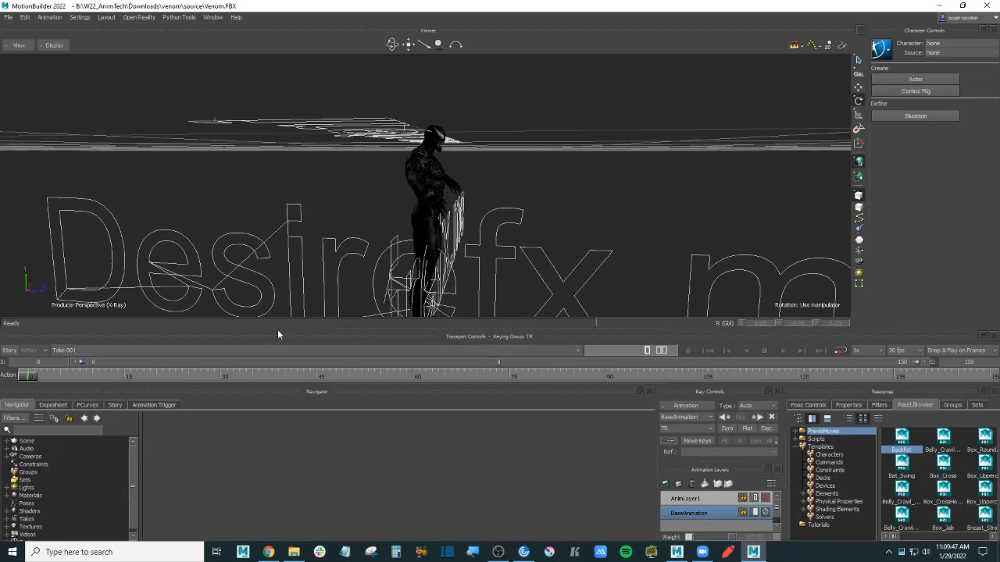
drag(283, 327, 283, 294)
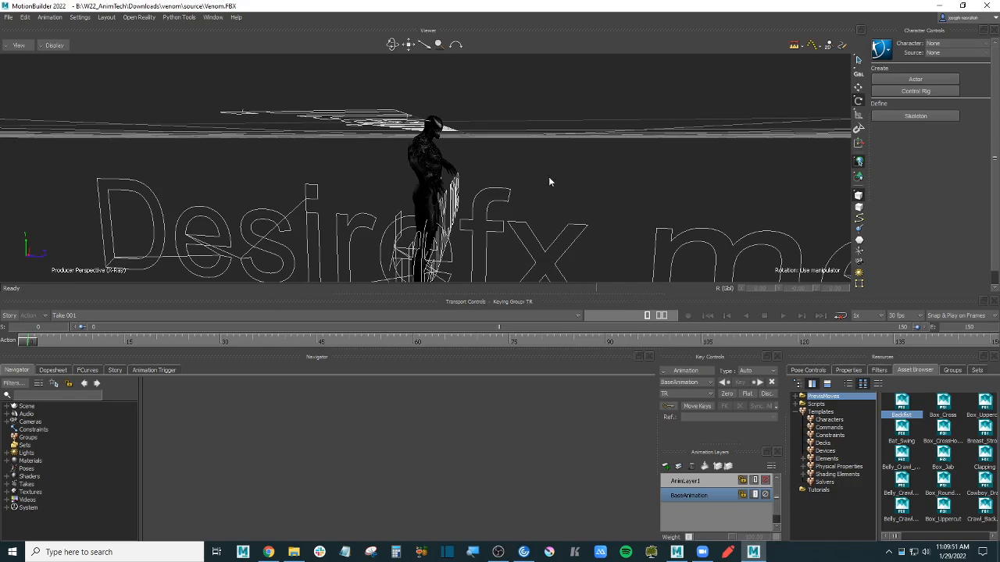
alt+drag(570, 162, 620, 180)
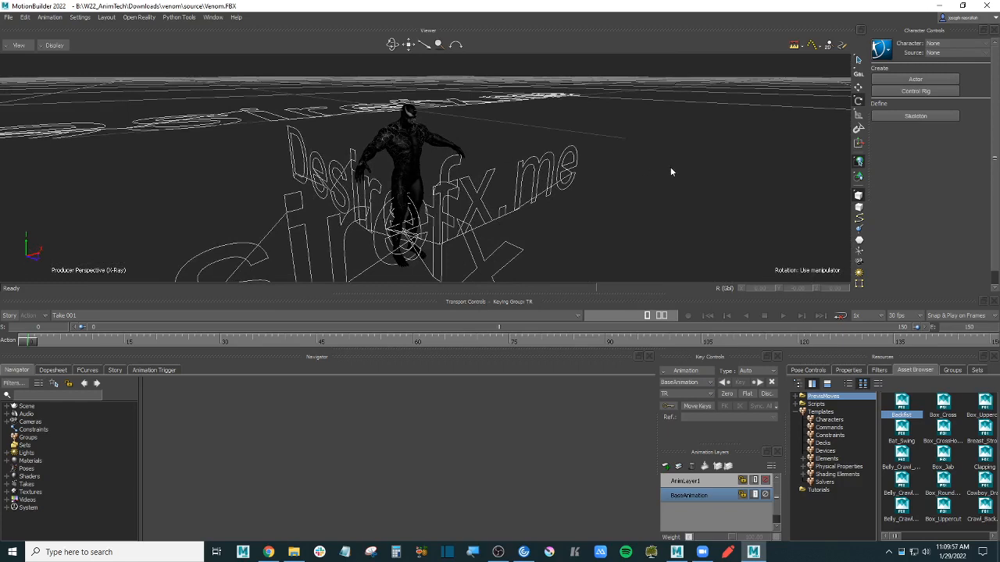
- Switch to Crealesson, move its window aside, activate Presentation mode and acknowledge its notice
click(728, 554)
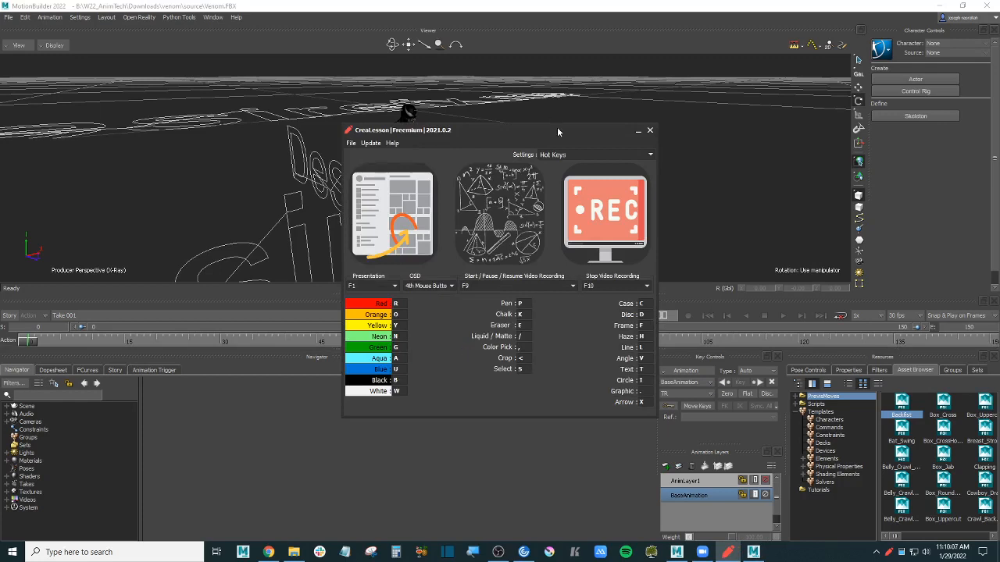
drag(634, 130, 701, 136)
click(704, 138)
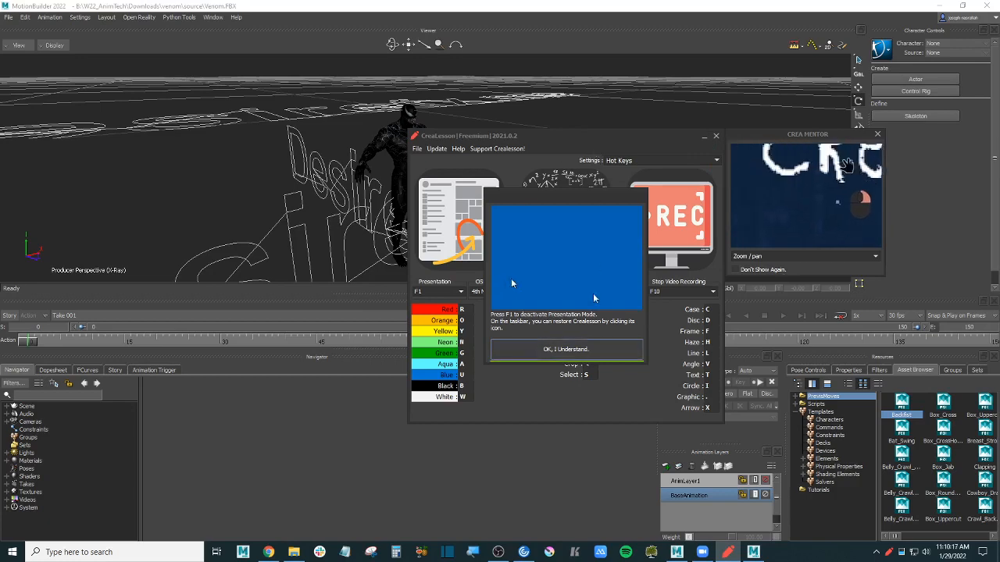
click(565, 349)
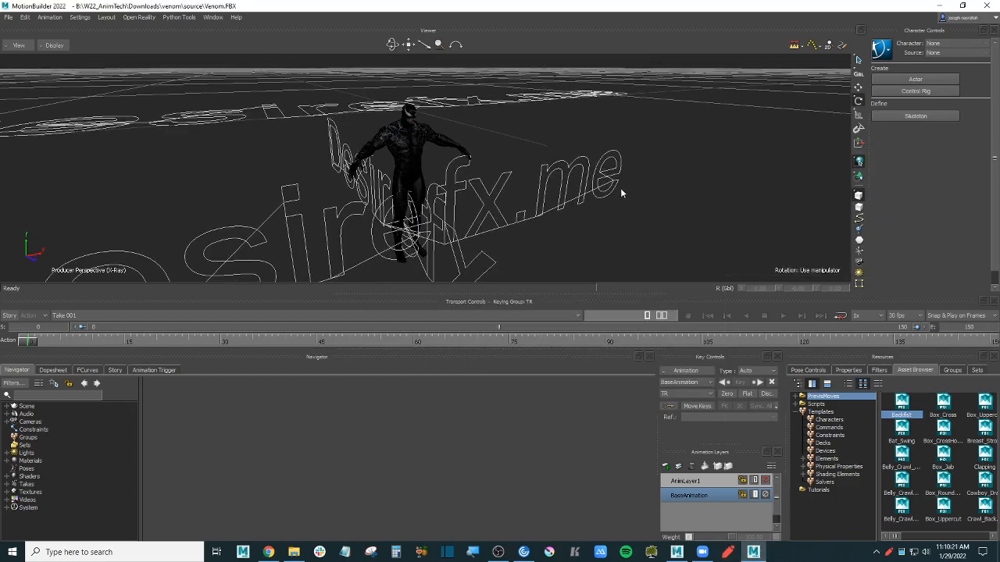
- Demonstrate viewer navigation by orbiting around the Venom character and zooming in and out on it
key(ctrl+a)
key(s)
key(ctrl+d)
key(ctrl+a)
ctrl+drag(686, 172, 649, 193)
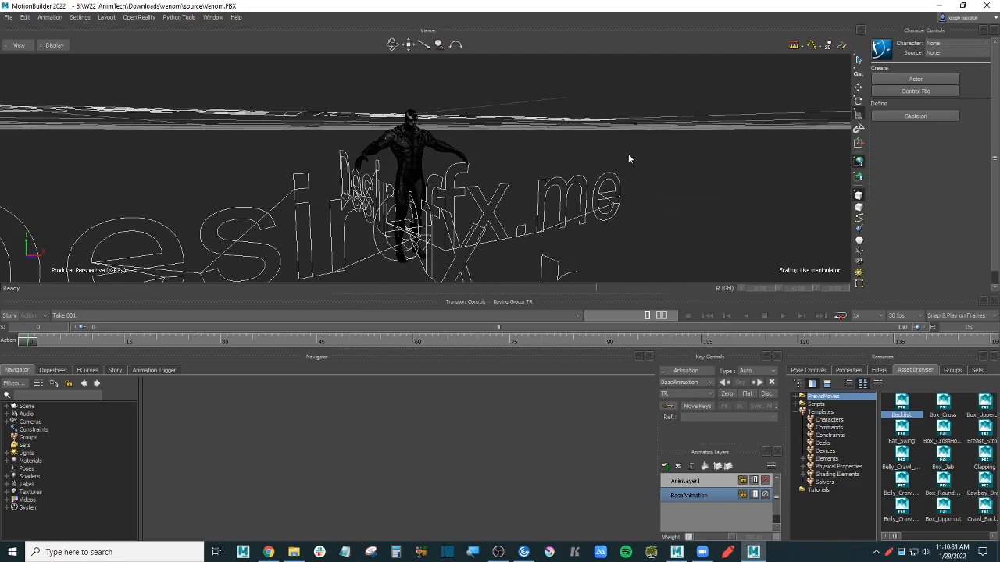
scroll(628, 153, down, 6)
scroll(627, 154, up, 8)
scroll(626, 154, down, 5)
scroll(625, 154, up, 4)
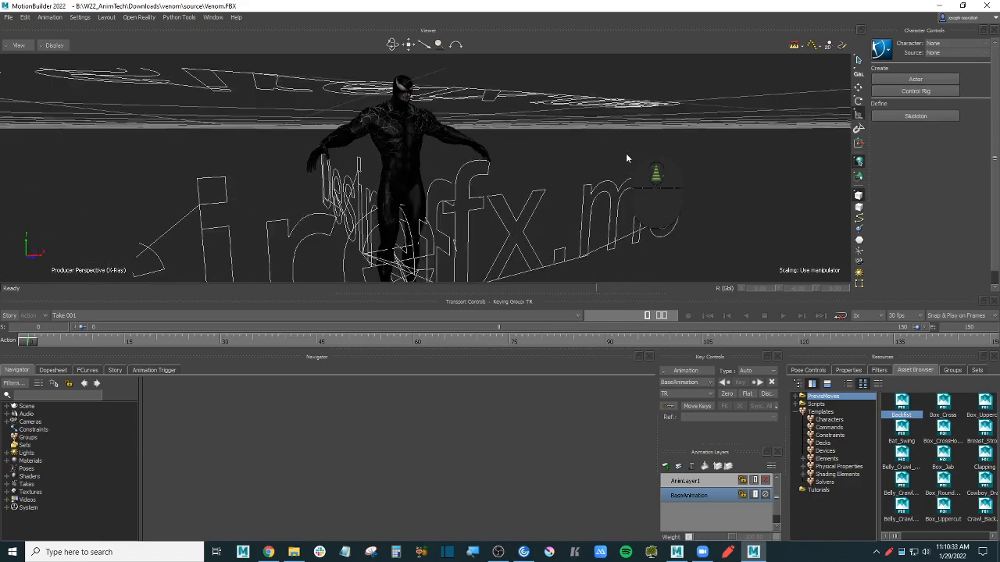
scroll(626, 153, down, 5)
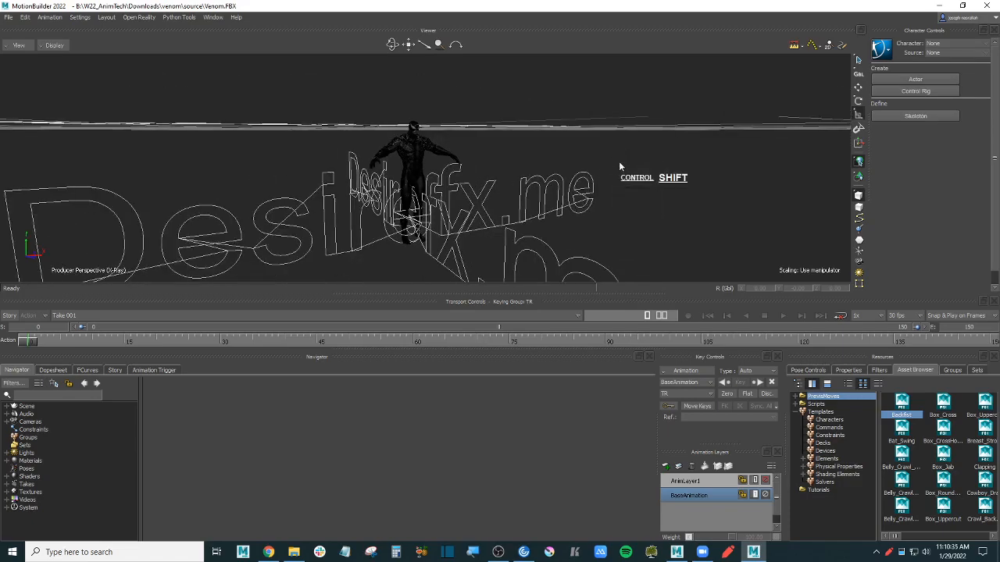
ctrl+shift+drag(619, 161, 635, 162)
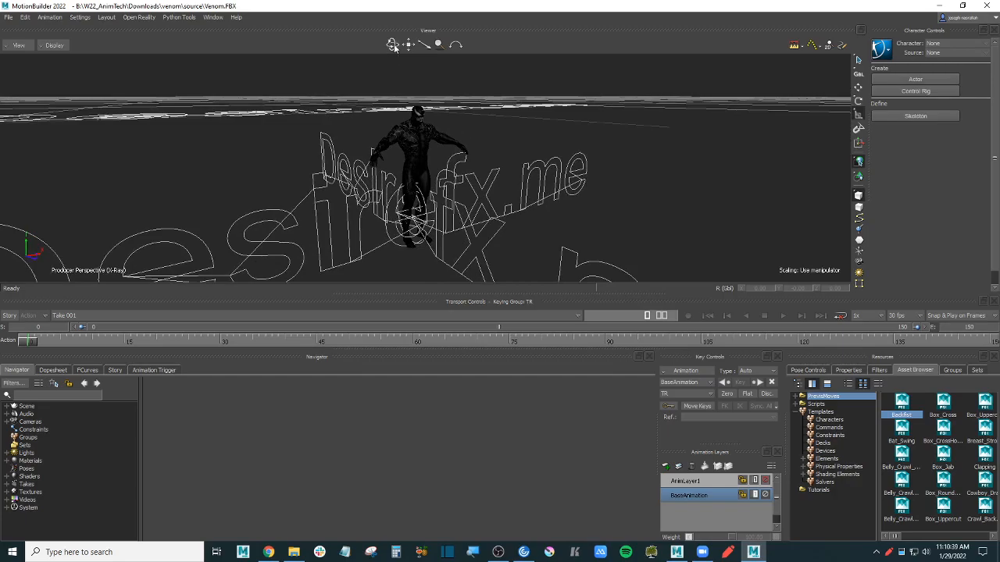
mouse_move(395, 47)
mouse_down()
mouse_move(424, 47)
mouse_move(391, 46)
mouse_up()
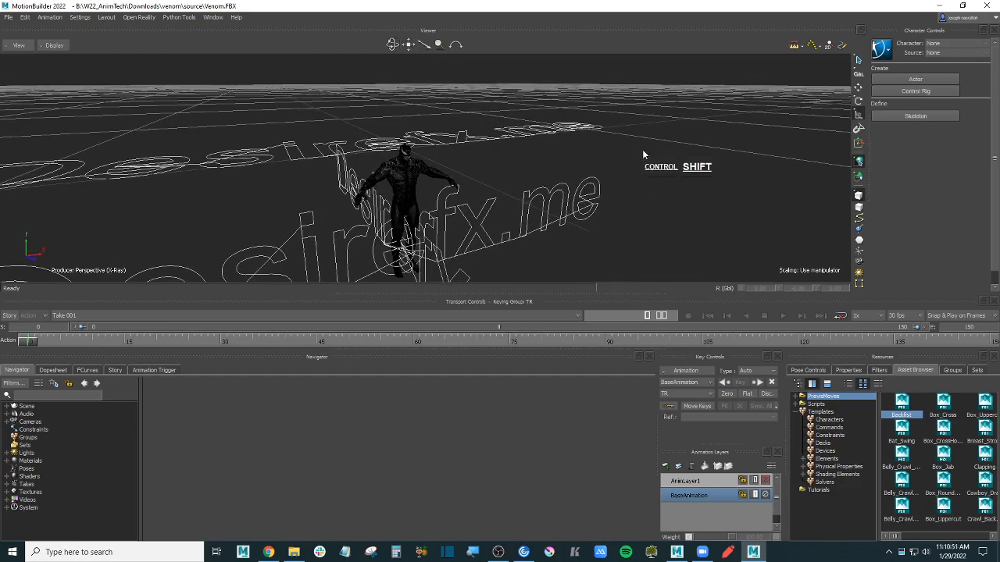
mouse_move(642, 150)
ctrl+shift+mouse_down()
mouse_move(620, 156)
mouse_move(662, 154)
mouse_move(640, 148)
ctrl+shift+mouse_up()
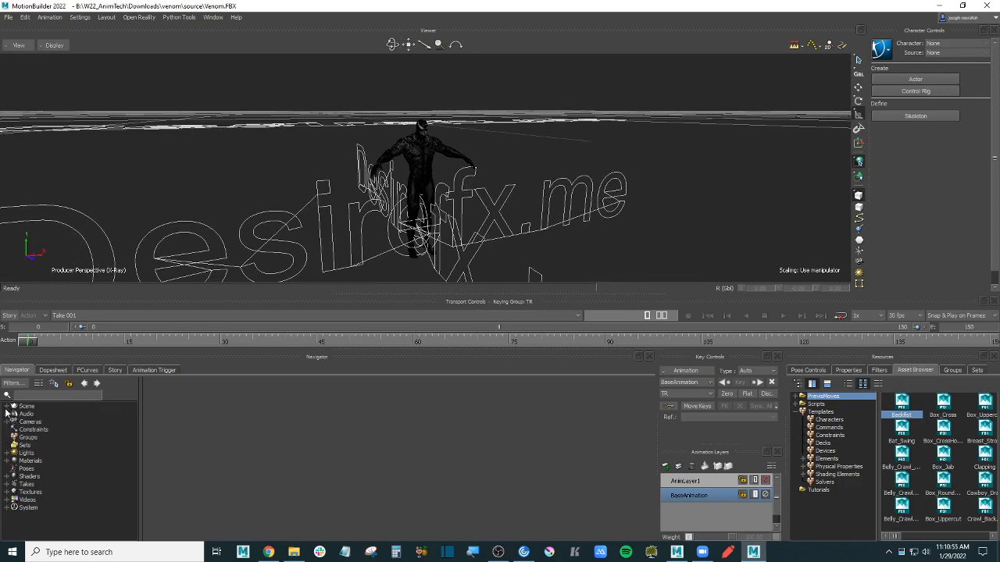
- Delete the two upright Desirefx.me text objects around Venom and expand the Scene hierarchy to list its objects
click(351, 224)
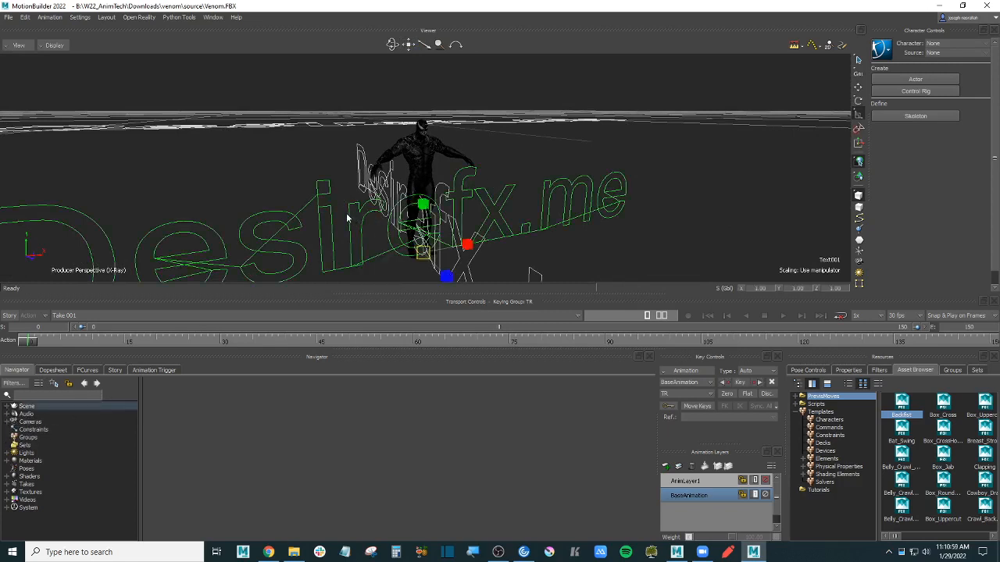
key(Delete)
click(353, 203)
key(Delete)
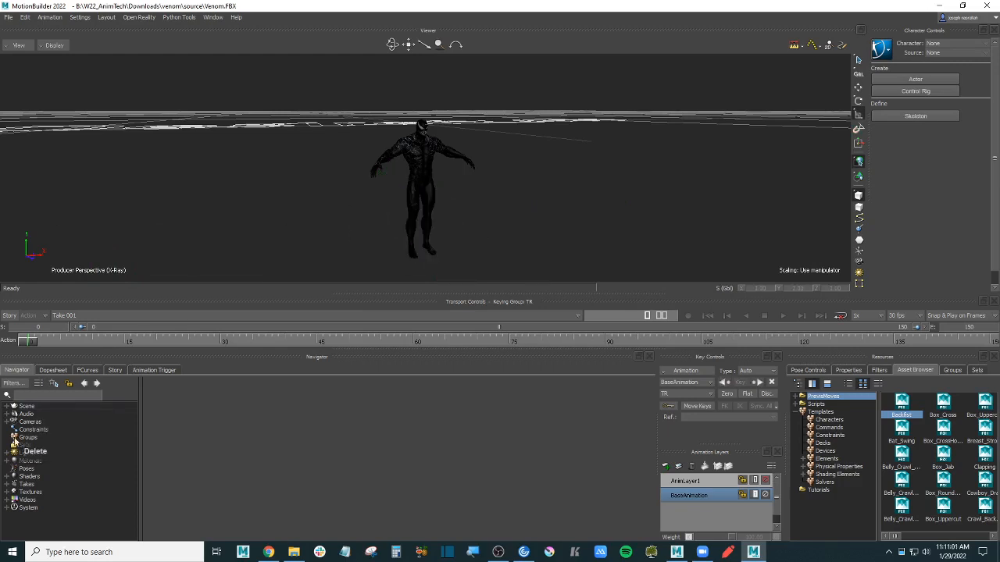
click(7, 407)
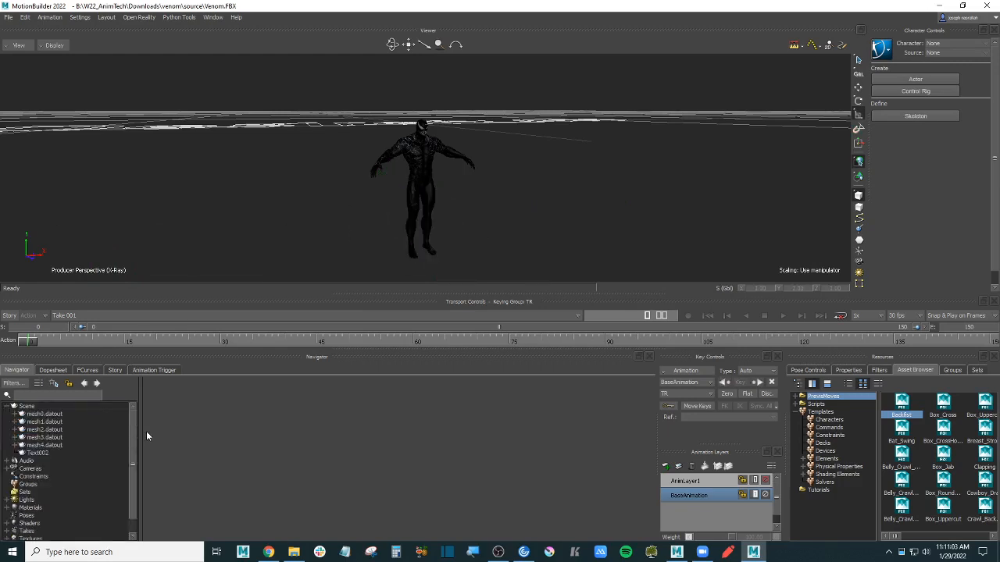
- Widen the Navigator tree, expand mesh0.datout and inspect it, its body material and mesh1.datout on the character
drag(147, 436, 161, 435)
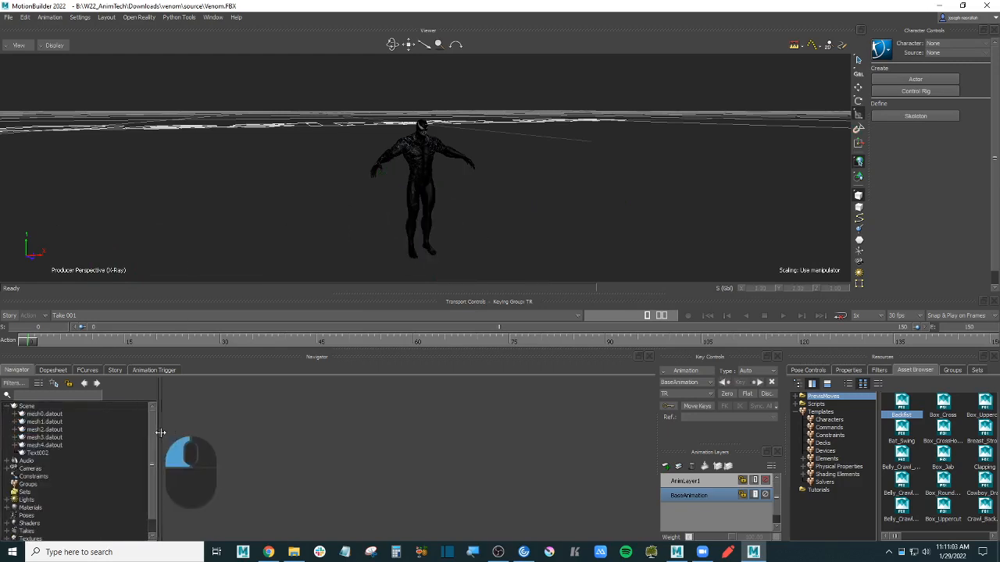
click(14, 414)
click(58, 417)
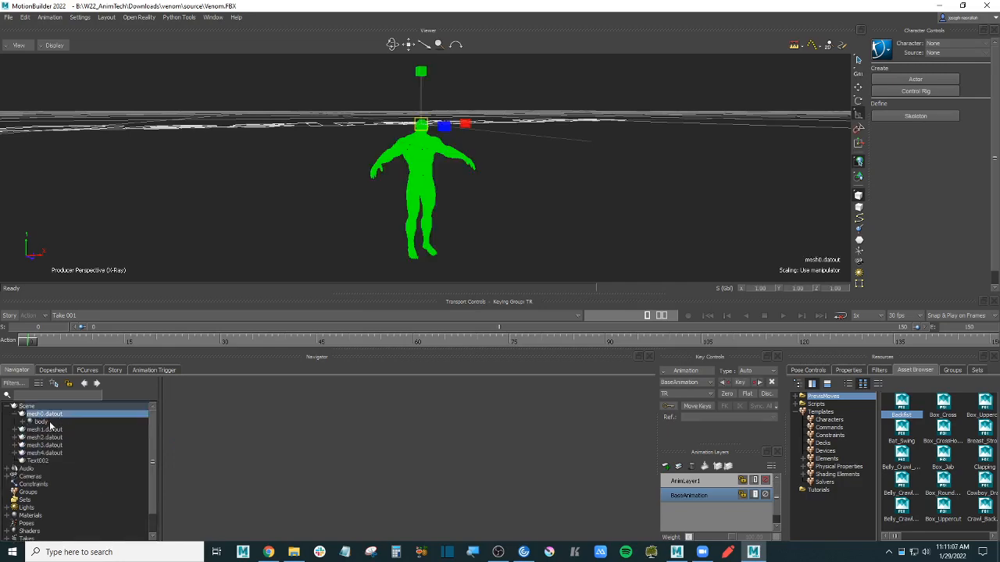
click(40, 422)
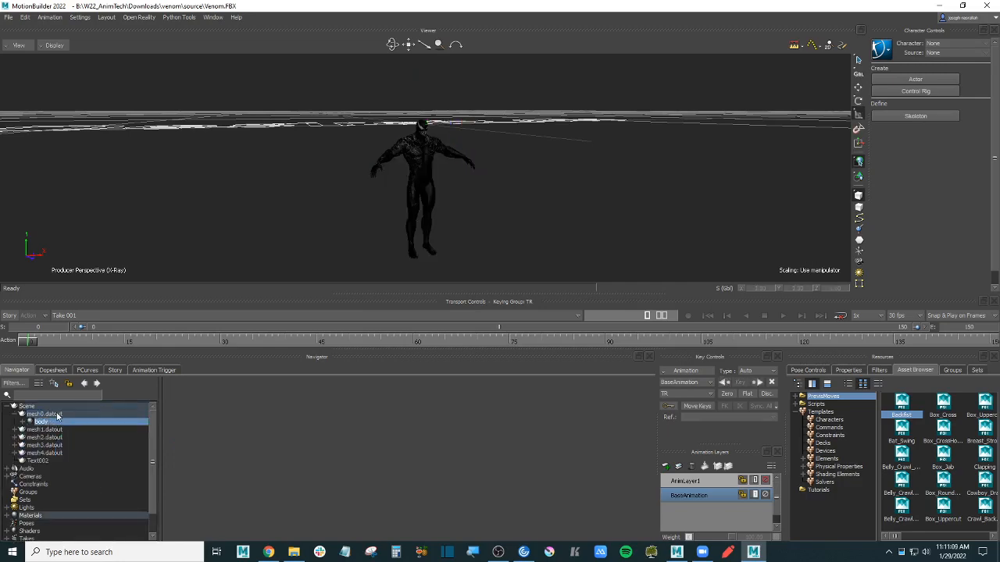
click(57, 414)
click(61, 430)
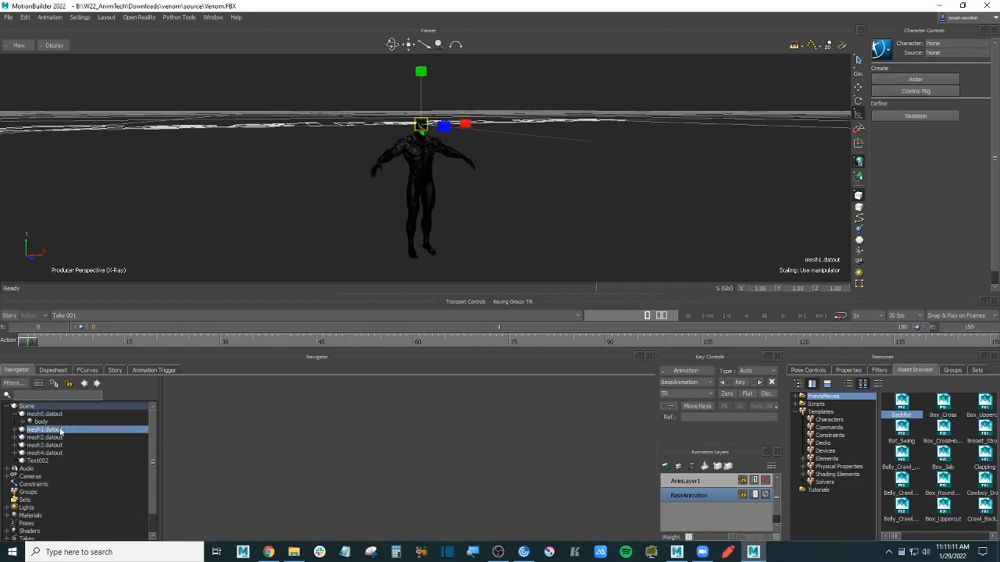
key(f)
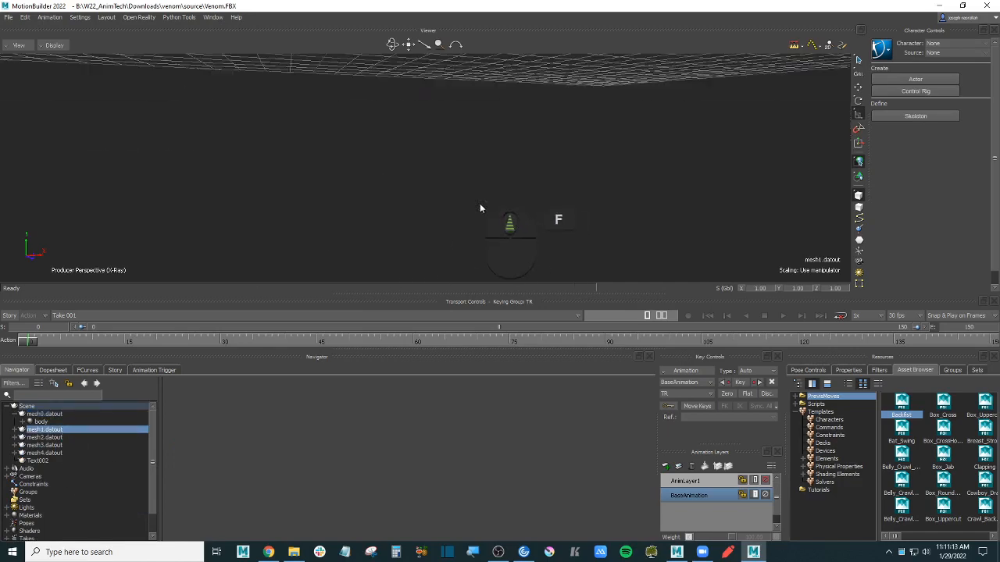
ctrl+shift+drag(479, 207, 525, 206)
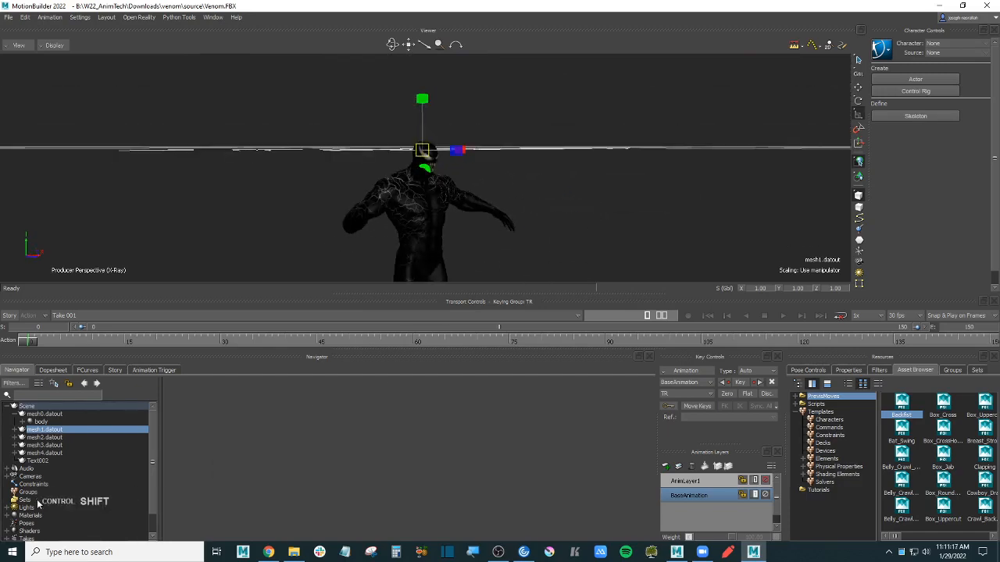
- Identify mesh2.datout, mesh3.datout, mesh4.datout and Text002 in the viewer, and inspect the tongue material under mesh1.datout
click(52, 439)
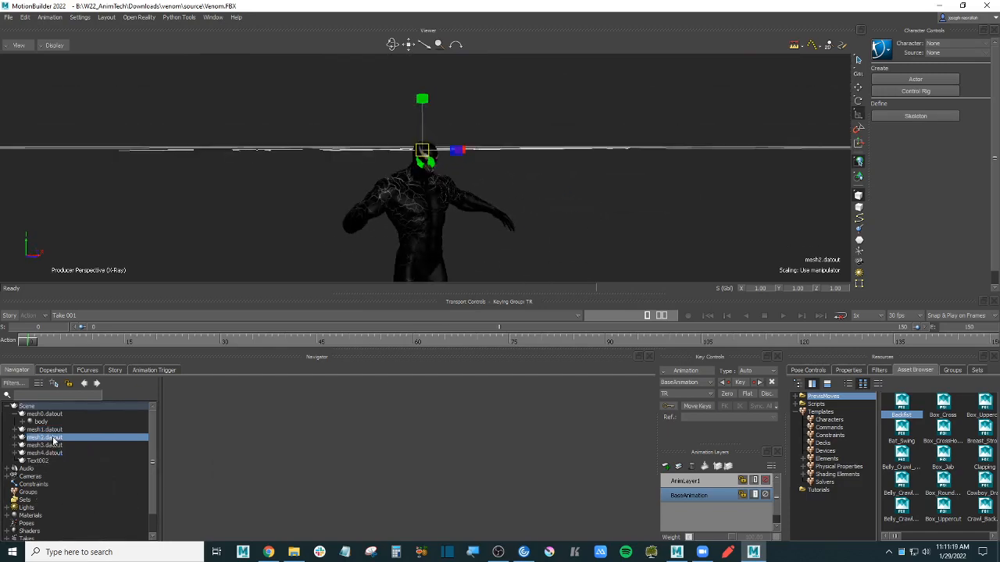
key(f)
ctrl+shift+drag(520, 204, 601, 230)
click(59, 445)
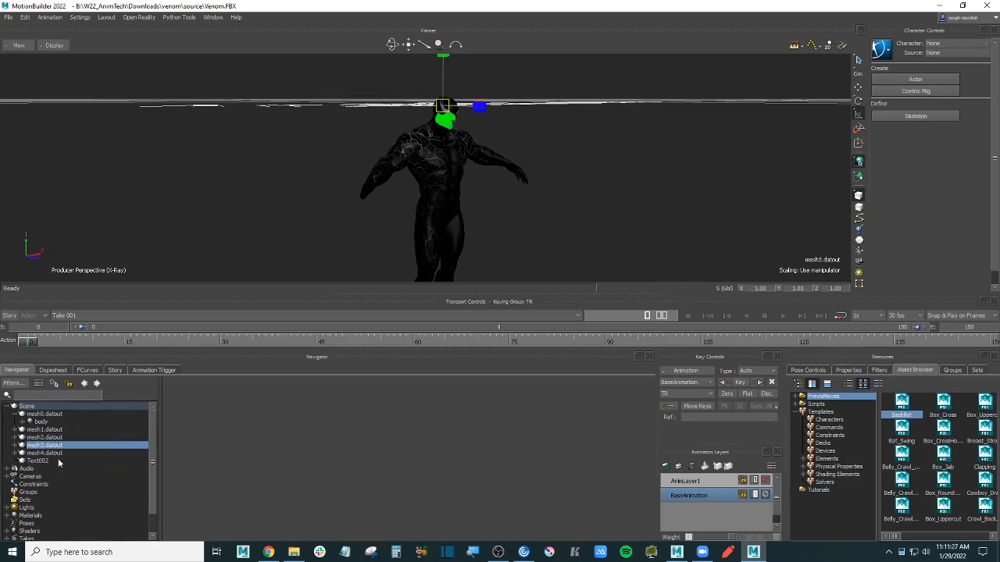
click(59, 453)
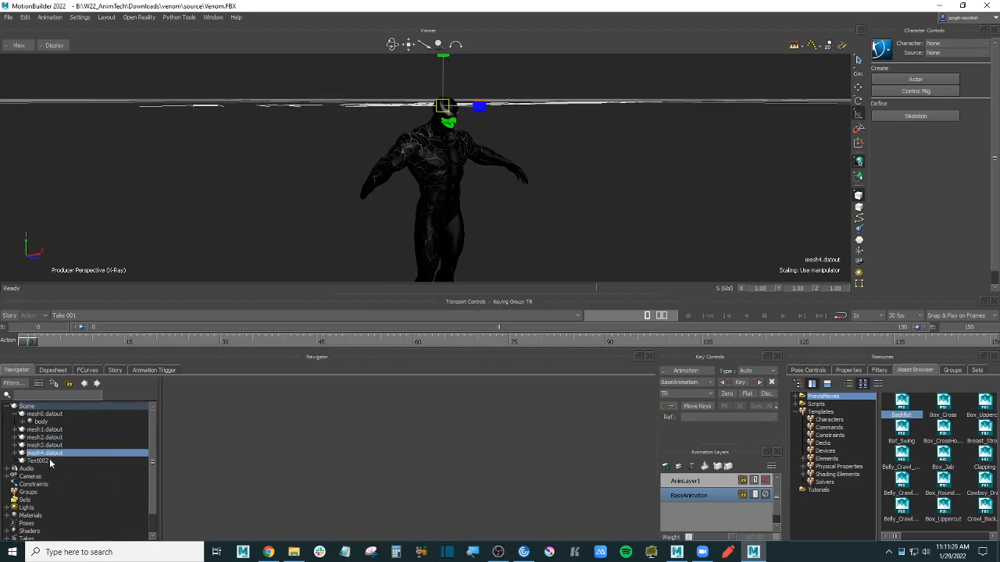
click(39, 461)
scroll(47, 458, down, 2)
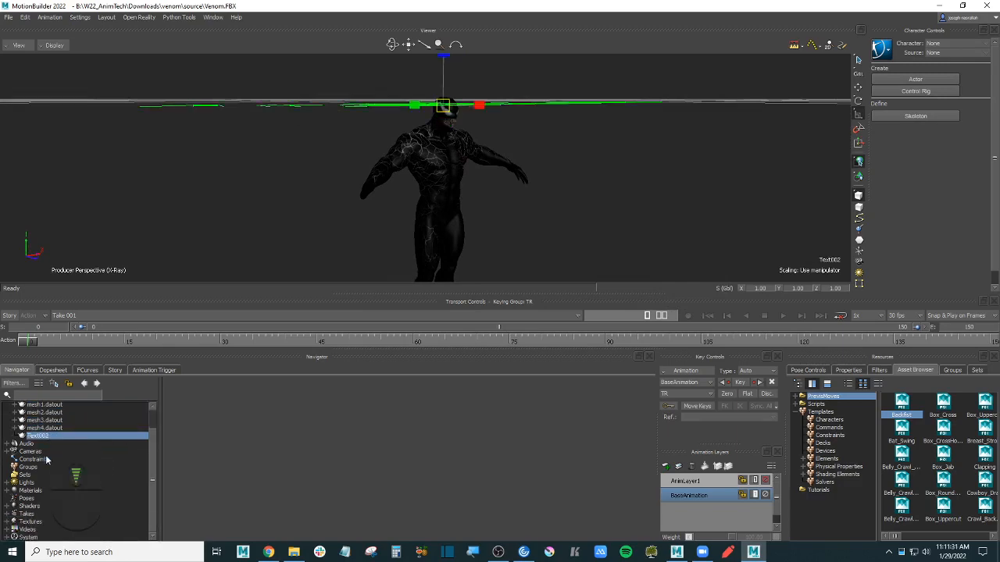
scroll(47, 459, up, 2)
click(14, 431)
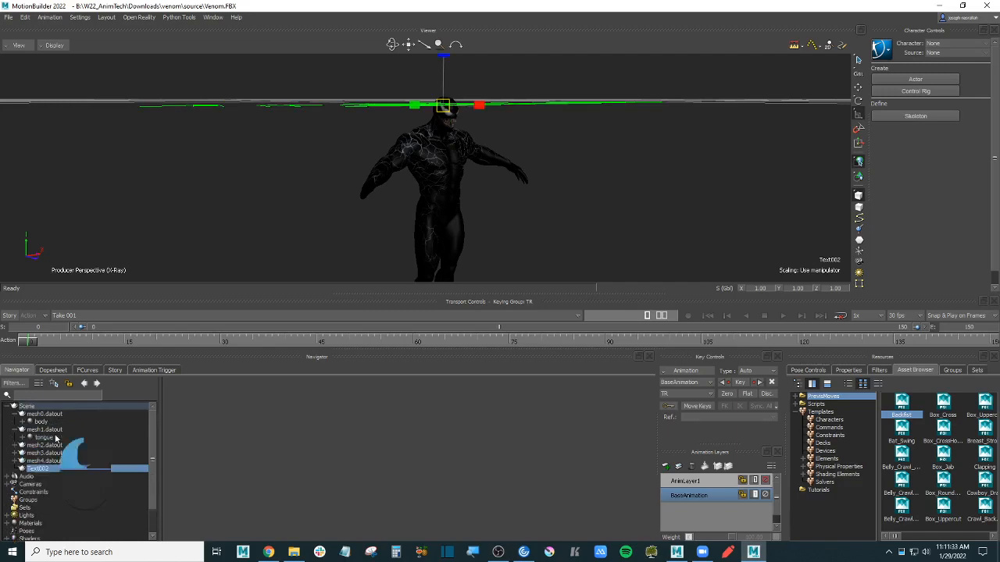
click(48, 438)
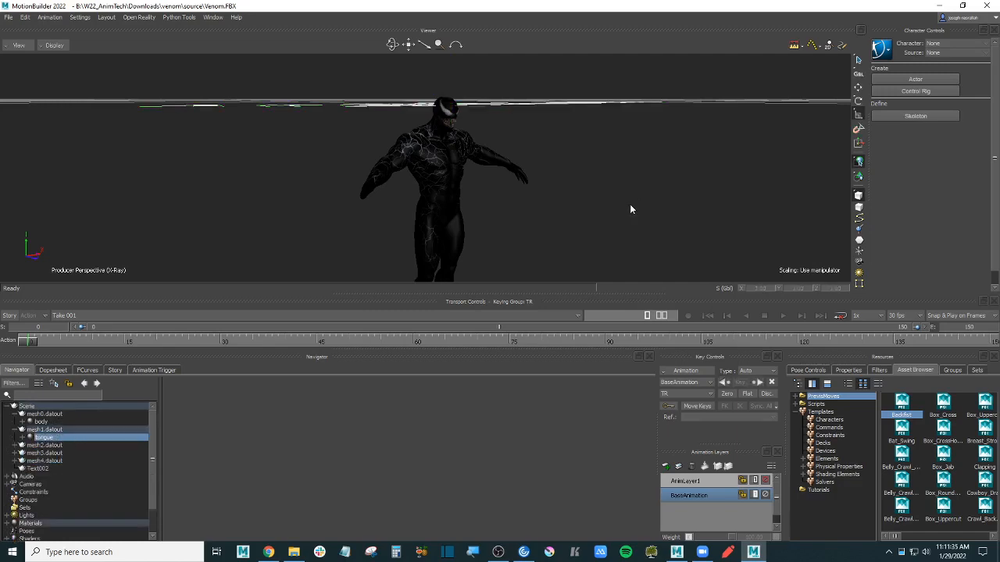
- Delete the remaining flat Desirefx.me text object Text002 that lies around Venom
scroll(607, 203, down, 5)
ctrl+shift+drag(602, 203, 560, 187)
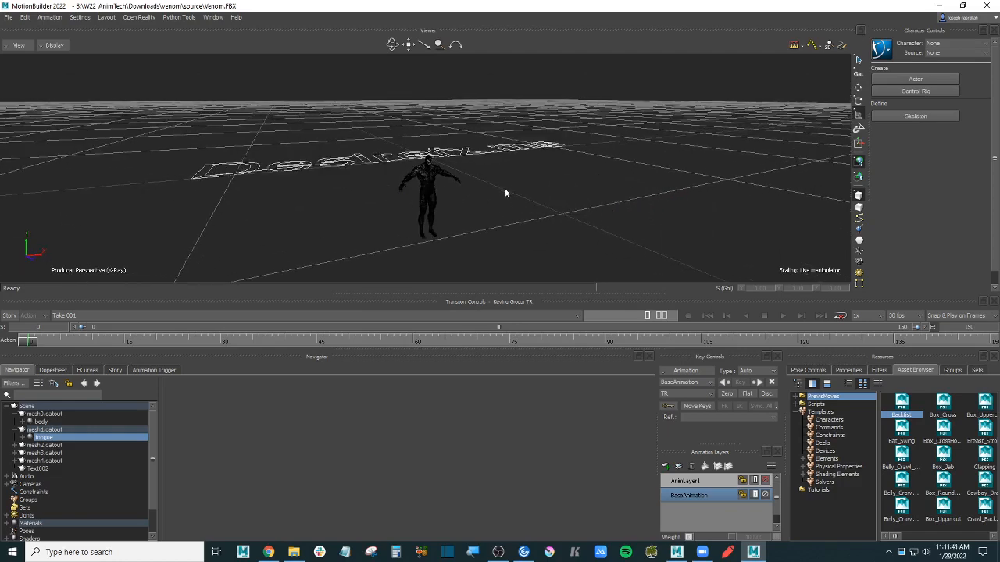
click(504, 164)
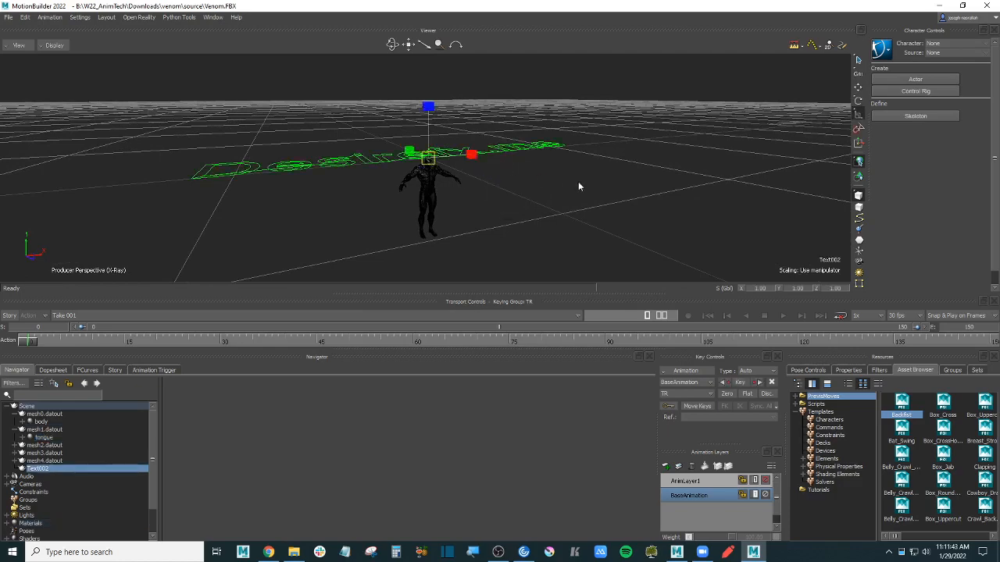
key(Delete)
scroll(580, 186, down, 3)
shift+drag(579, 186, 521, 156)
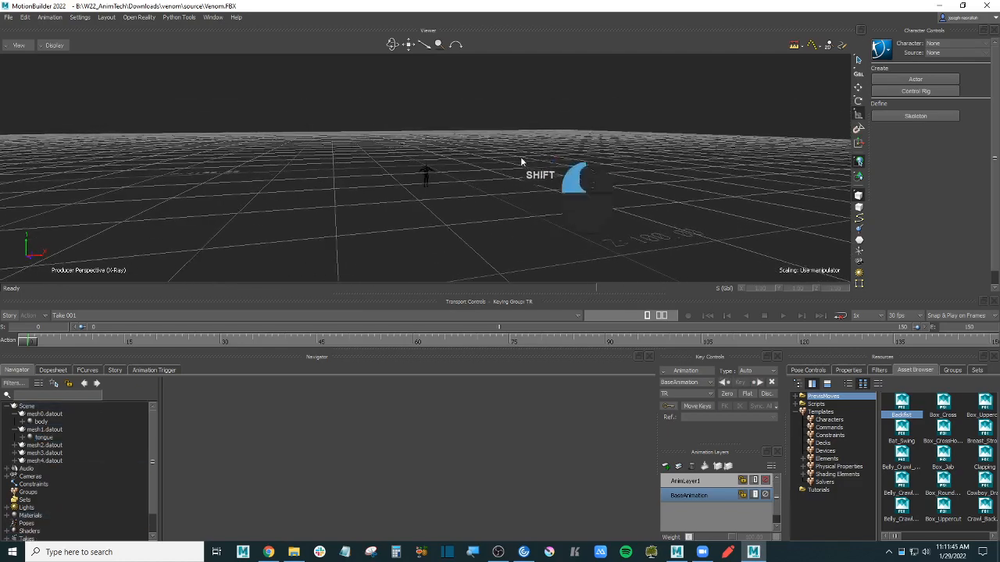
- Examine Venom's size and placement against the grid in the Producer Front view, and return to the perspective view
ctrl+click(22, 47)
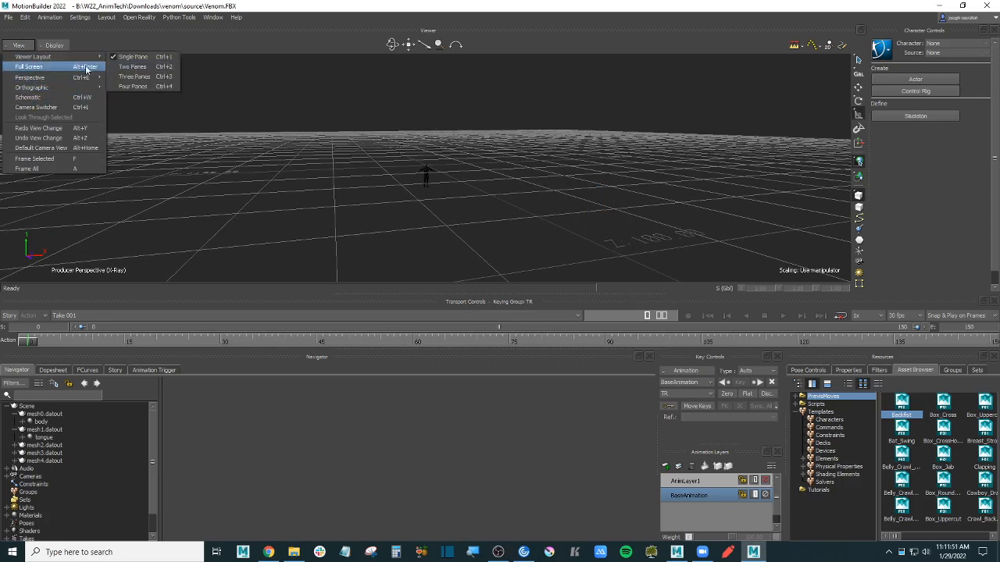
mouse_move(81, 92)
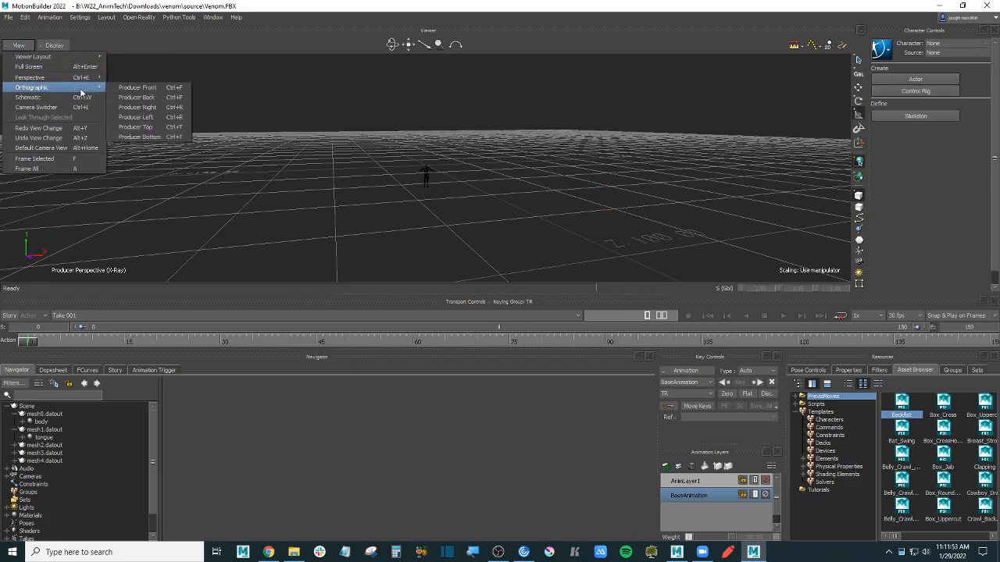
click(156, 89)
shift+drag(481, 225, 483, 196)
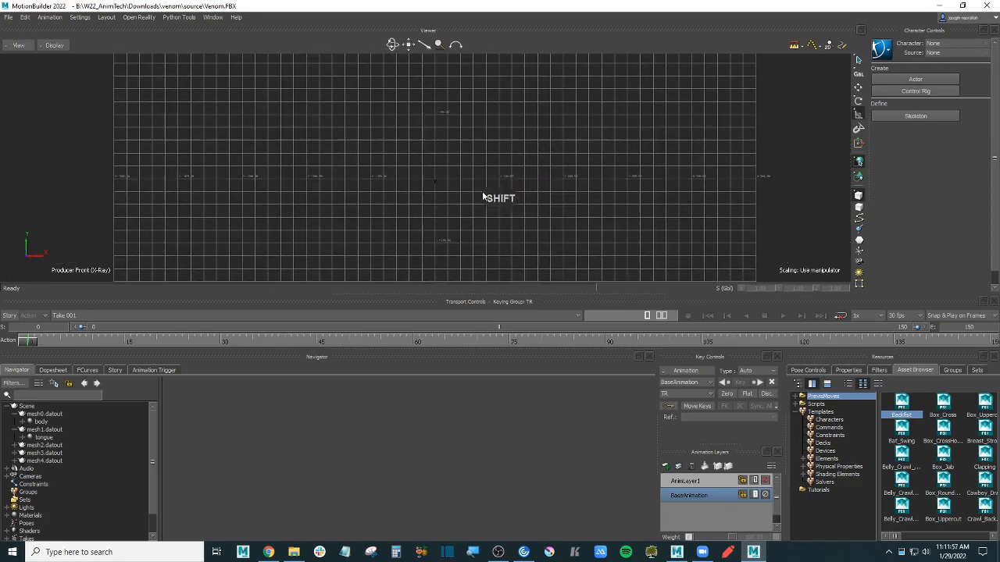
ctrl+drag(468, 122, 492, 154)
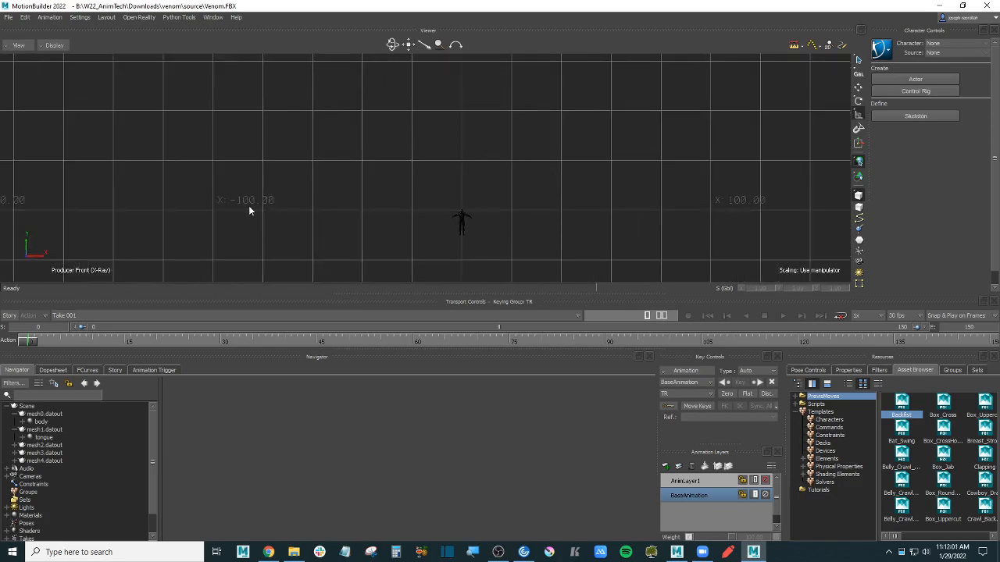
click(465, 224)
click(507, 227)
ctrl+shift+drag(336, 176, 102, 224)
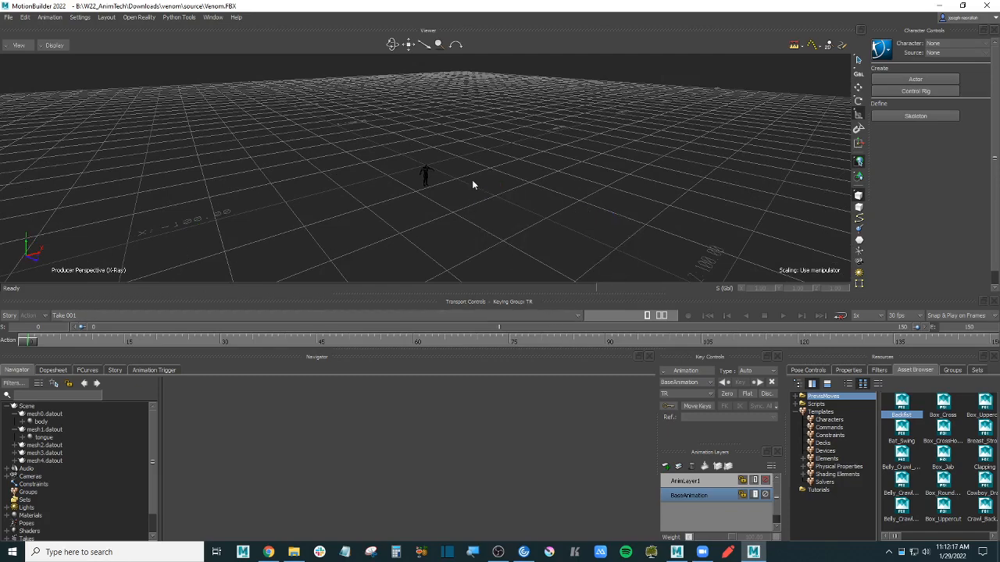
- Bring up the Venom source folder in File Explorer, clear its file selection, and switch to the untitled Maya scene
click(294, 552)
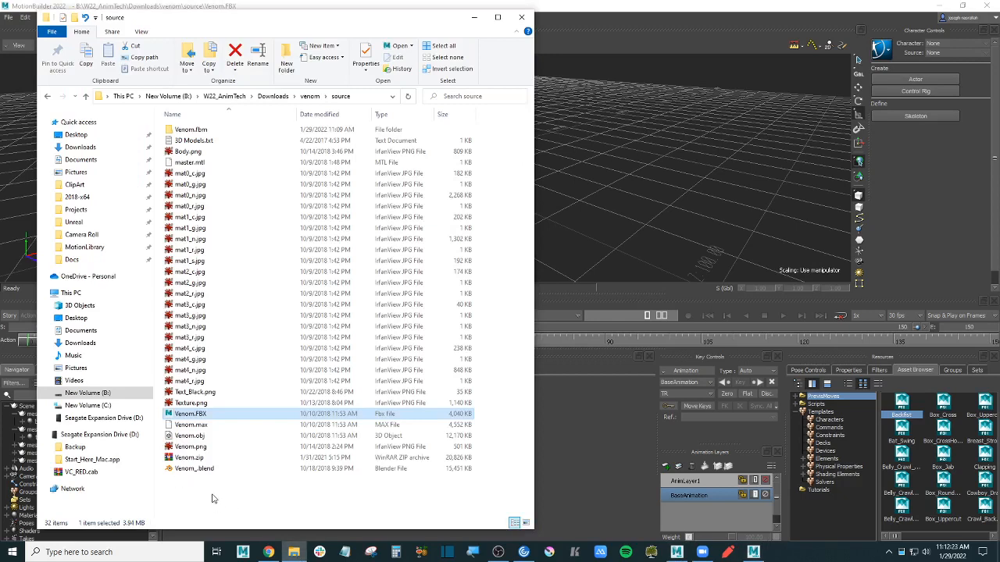
click(215, 501)
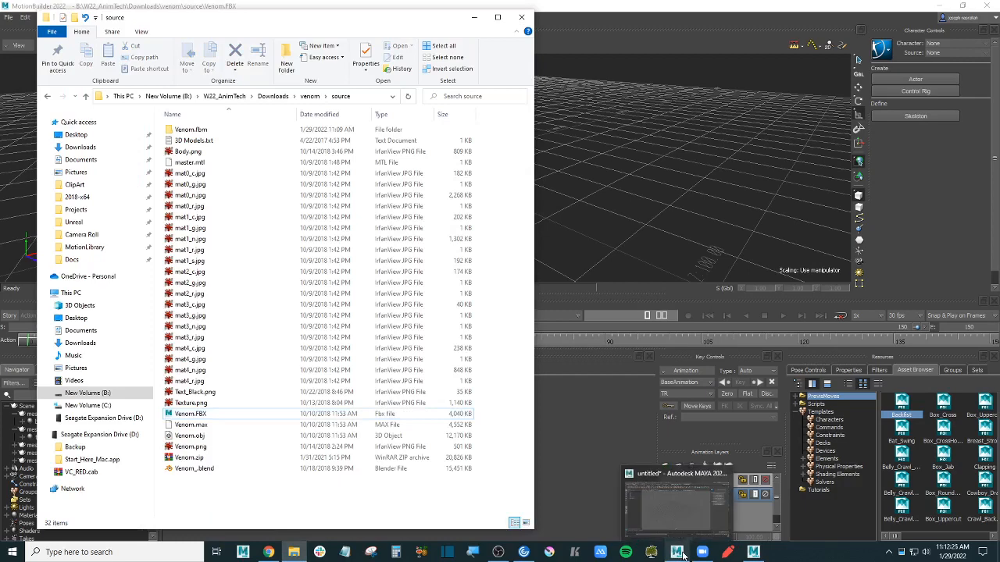
click(678, 508)
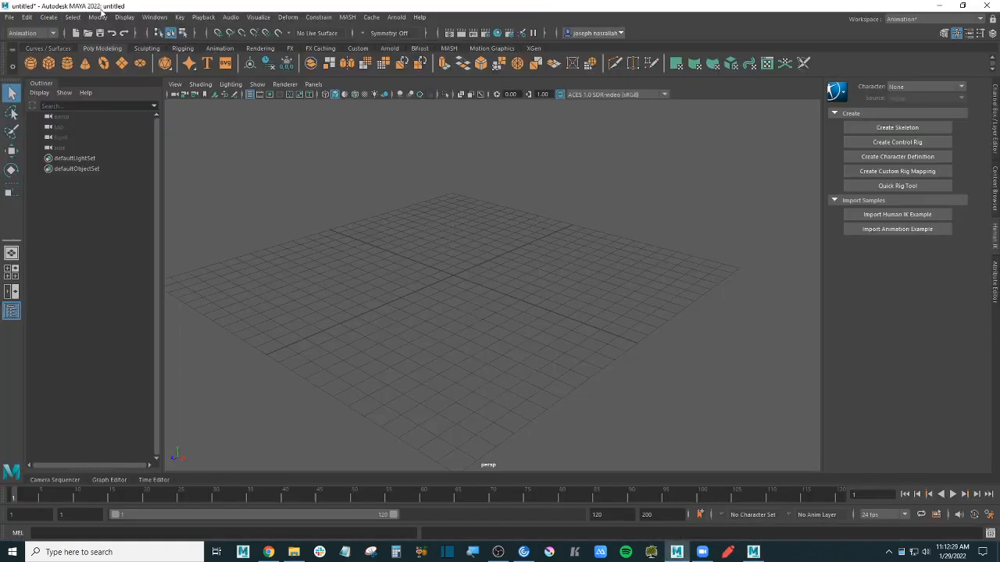
click(475, 200)
- Select Venom.FBX in the source folder, look at the MotionBuilder scene again, and return to the empty Maya scene
click(296, 556)
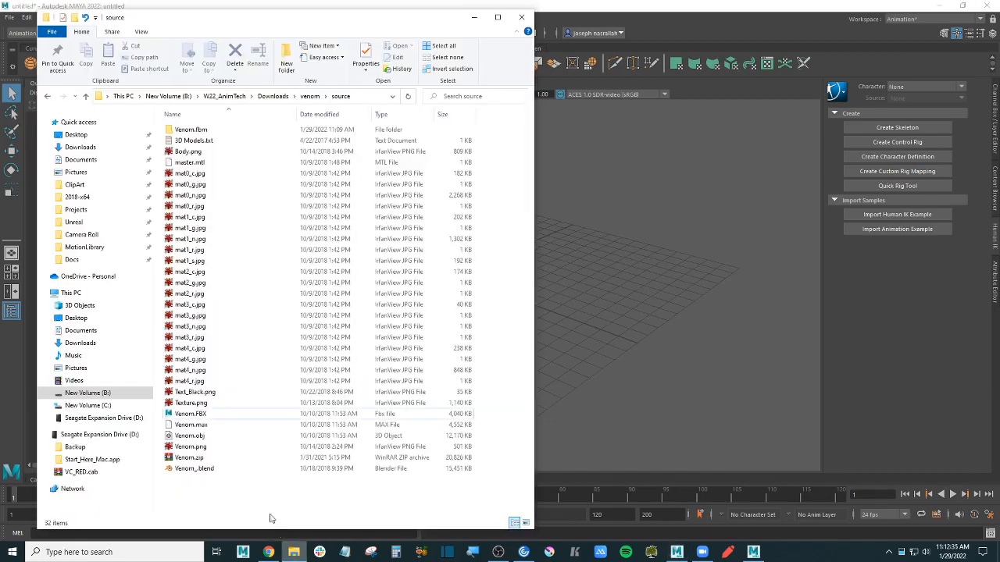
click(206, 416)
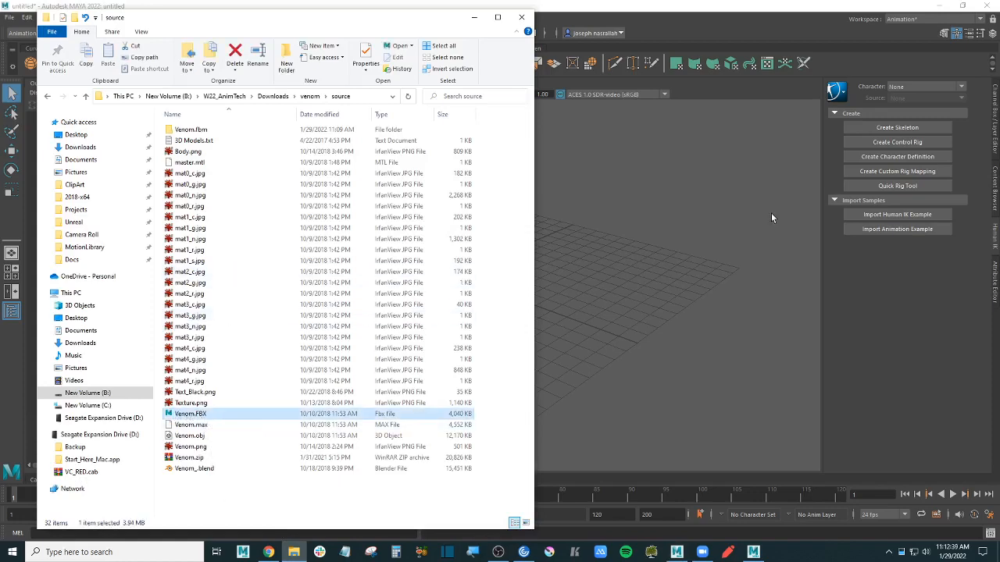
click(701, 228)
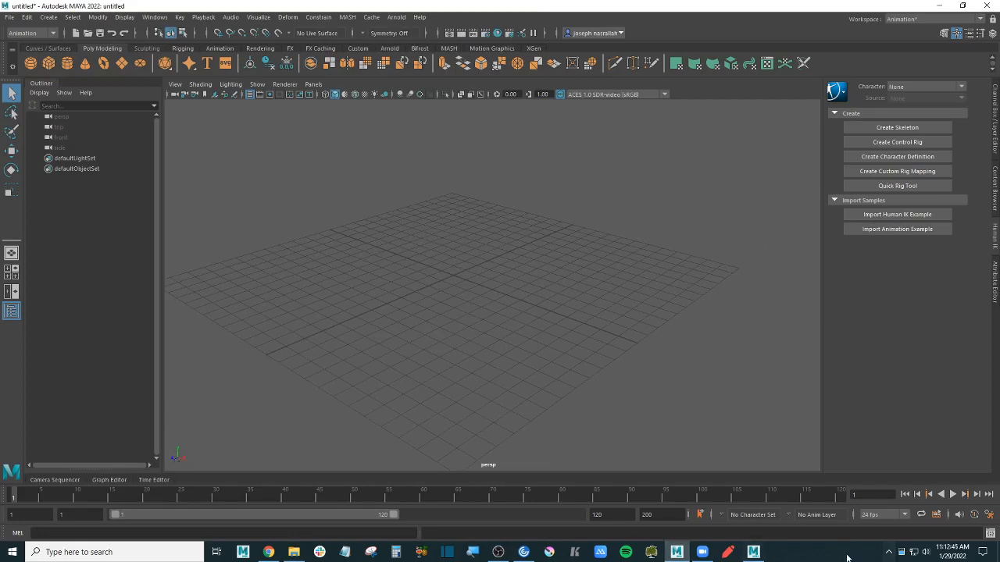
click(754, 553)
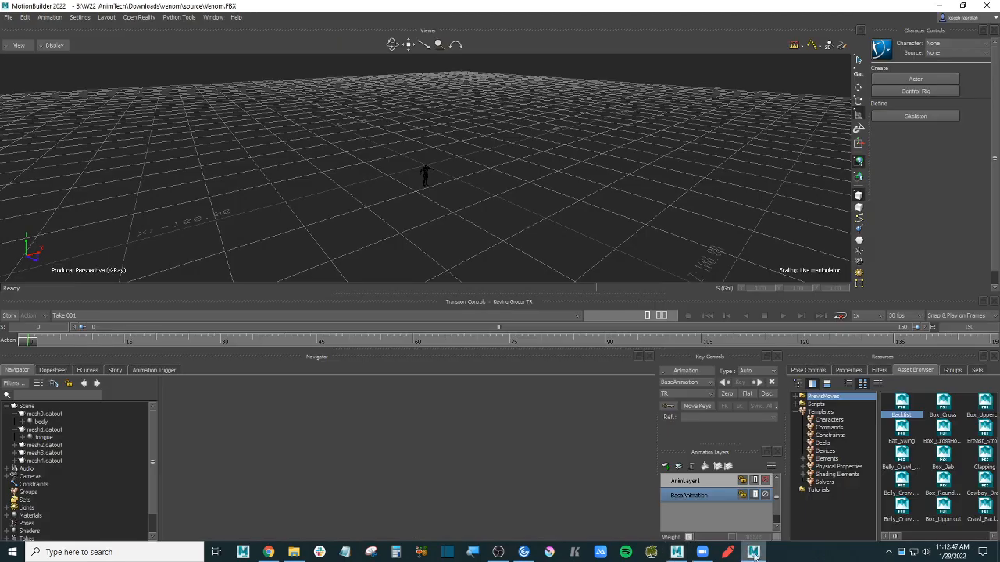
click(677, 552)
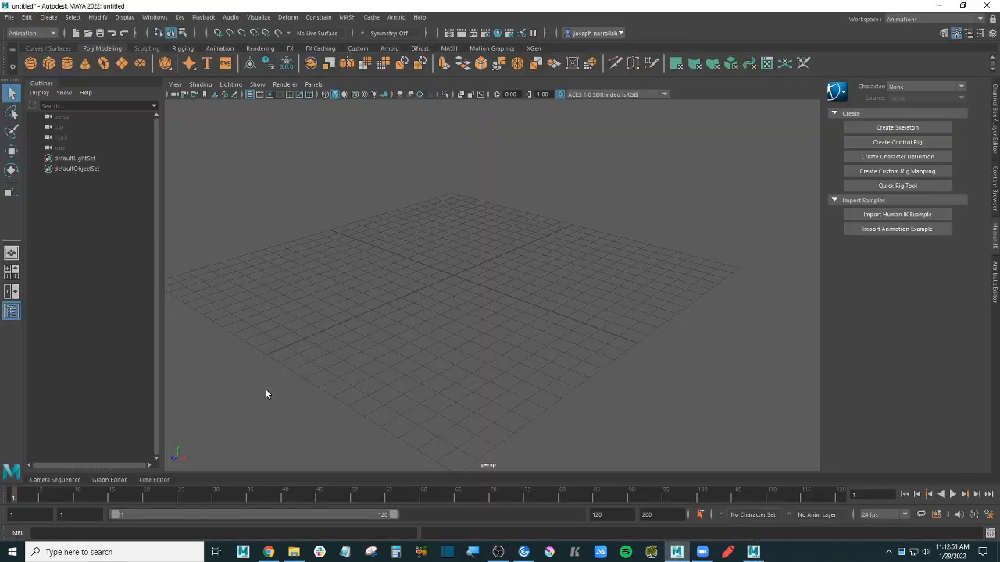
ctrl+shift+click(293, 371)
ctrl+shift+click(305, 360)
- Open Maya's Preferences, review the general Settings for coordinate system and working units, and close them without saving
shift+click(990, 515)
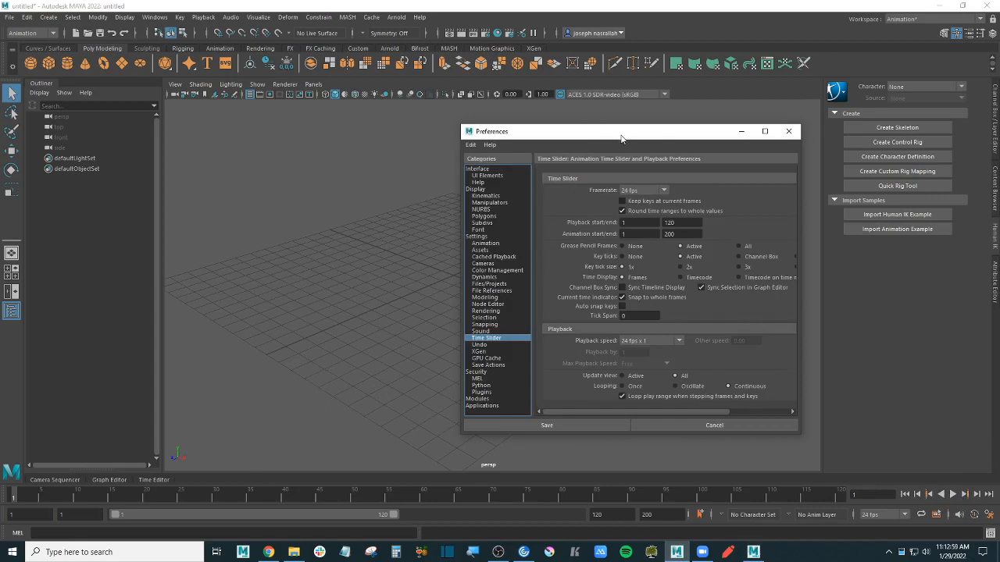
drag(622, 139, 608, 138)
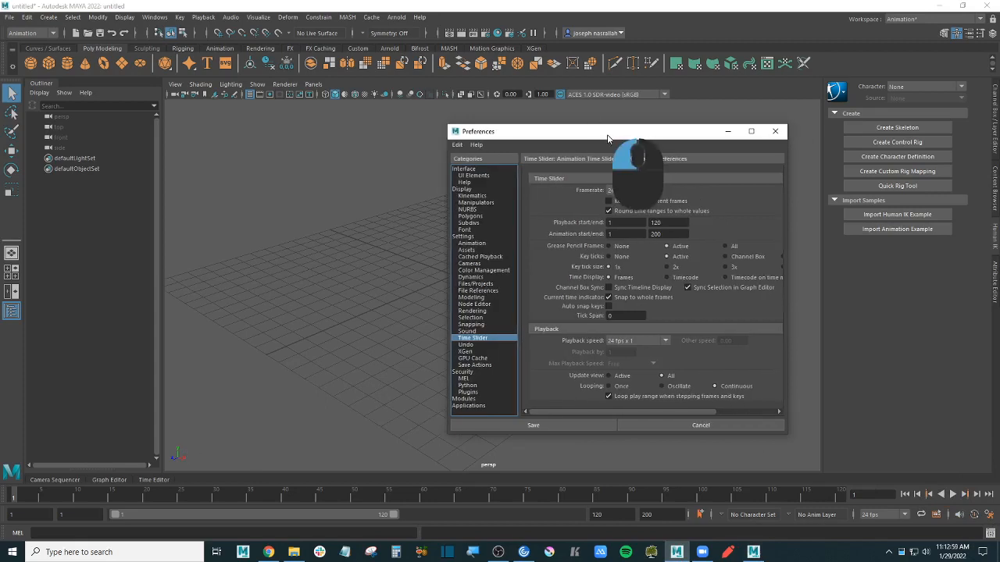
click(479, 238)
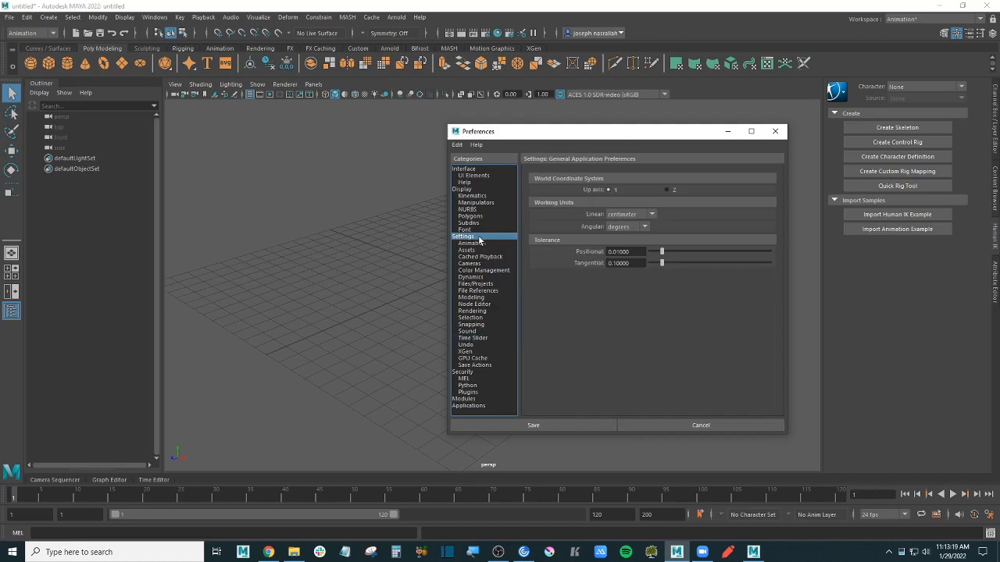
click(761, 426)
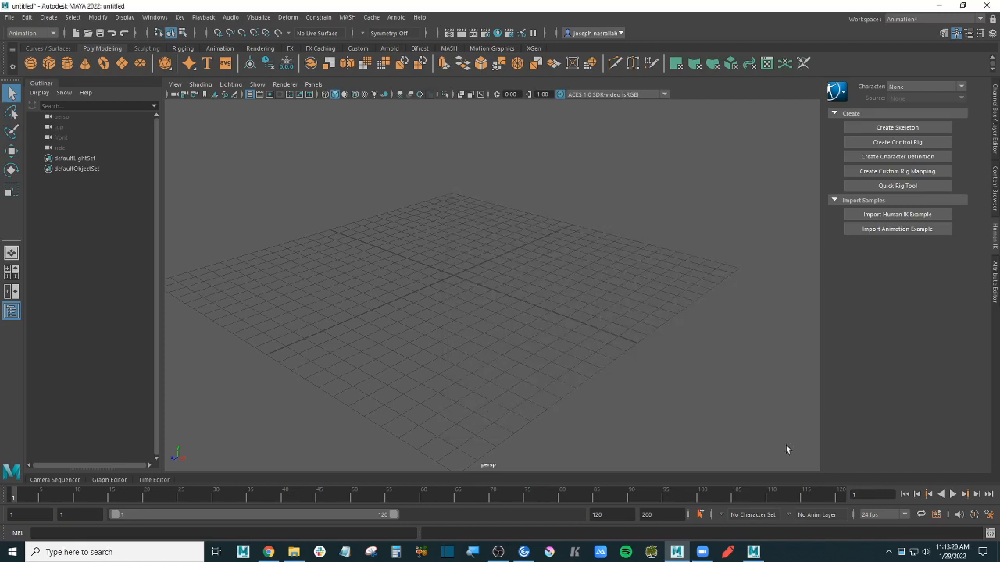
- Reopen the general Settings preferences, go over the Y and Z up-axis options of the World Coordinate System, and save the preferences
click(989, 517)
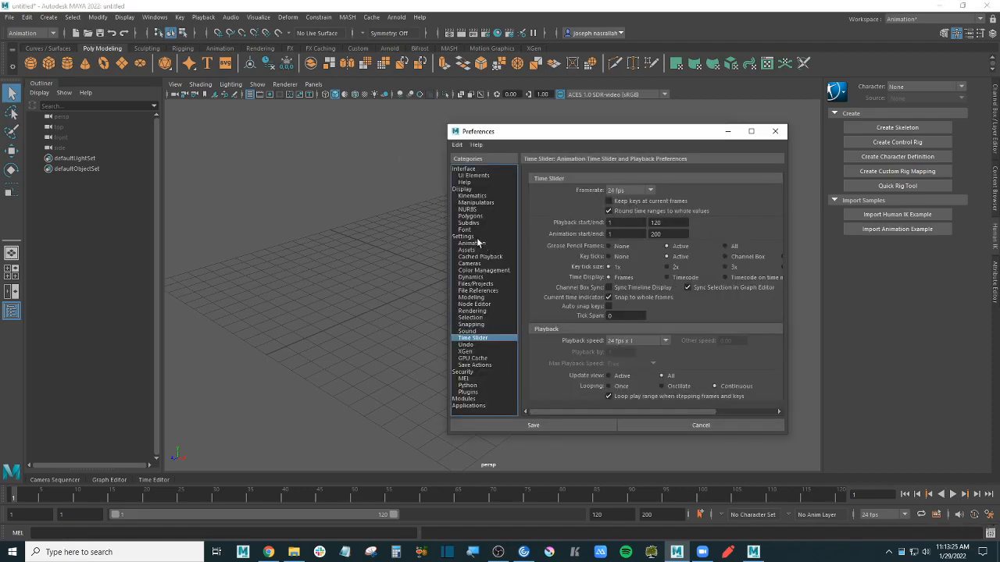
click(463, 237)
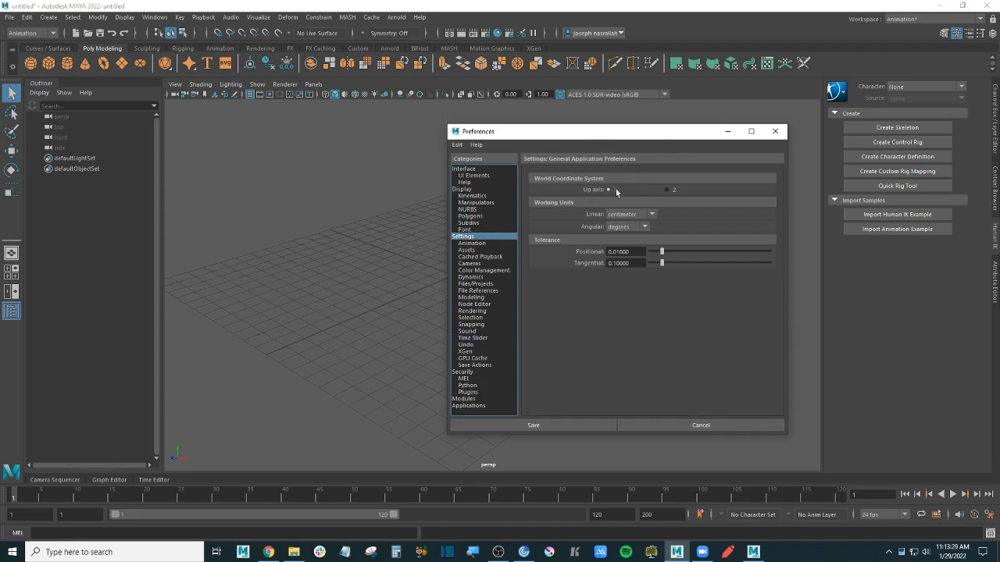
click(669, 189)
click(541, 424)
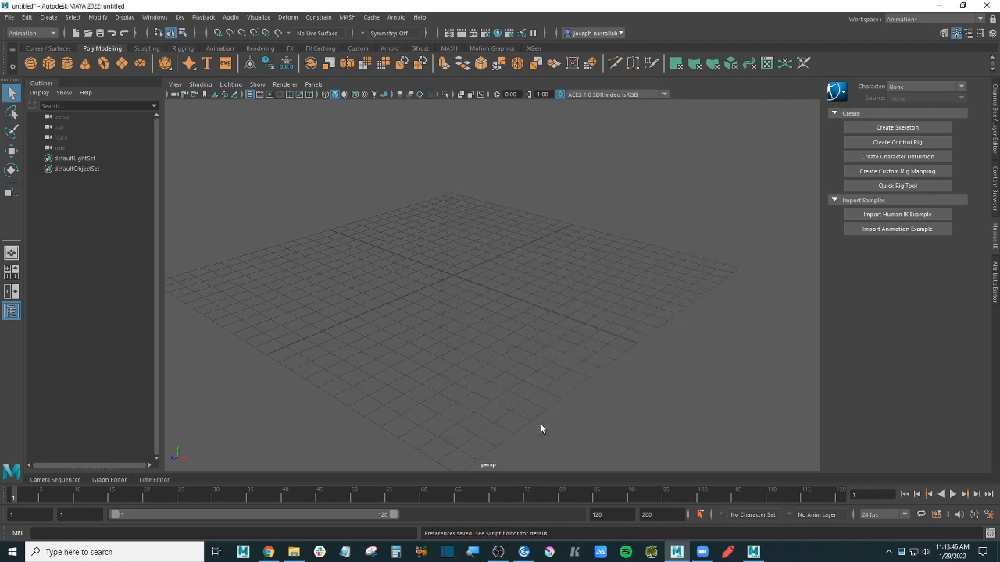
- Import Venom.FBX from the source folder in File Explorer into the empty Maya scene
key(ctrl+shift)
ctrl+shift+click(502, 317)
alt+drag(539, 303, 499, 302)
scroll(499, 303, up, 3)
mouse_move(499, 303)
alt+middle_down()
mouse_move(453, 298)
mouse_move(501, 316)
alt+middle_up()
alt+drag(501, 317, 494, 316)
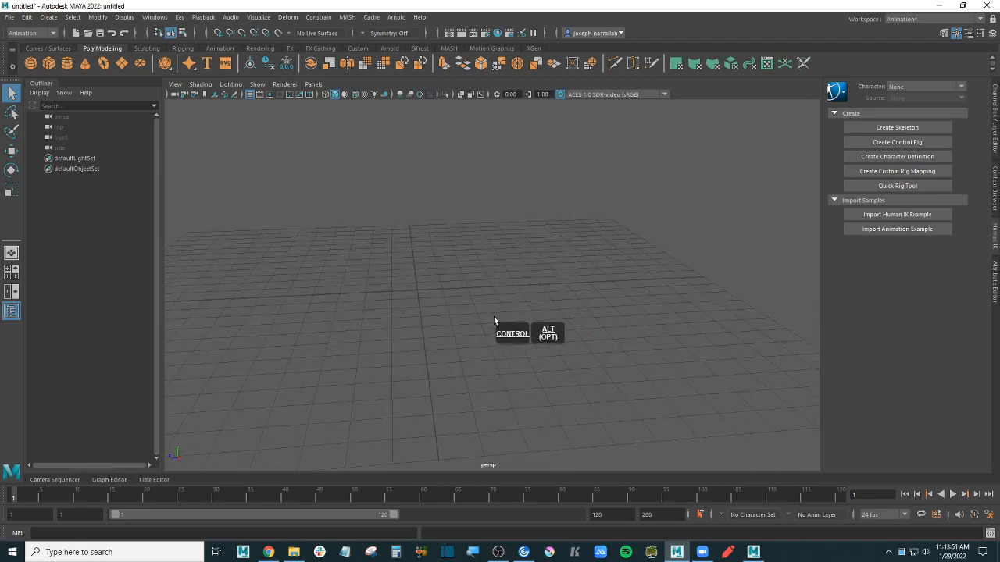
click(293, 553)
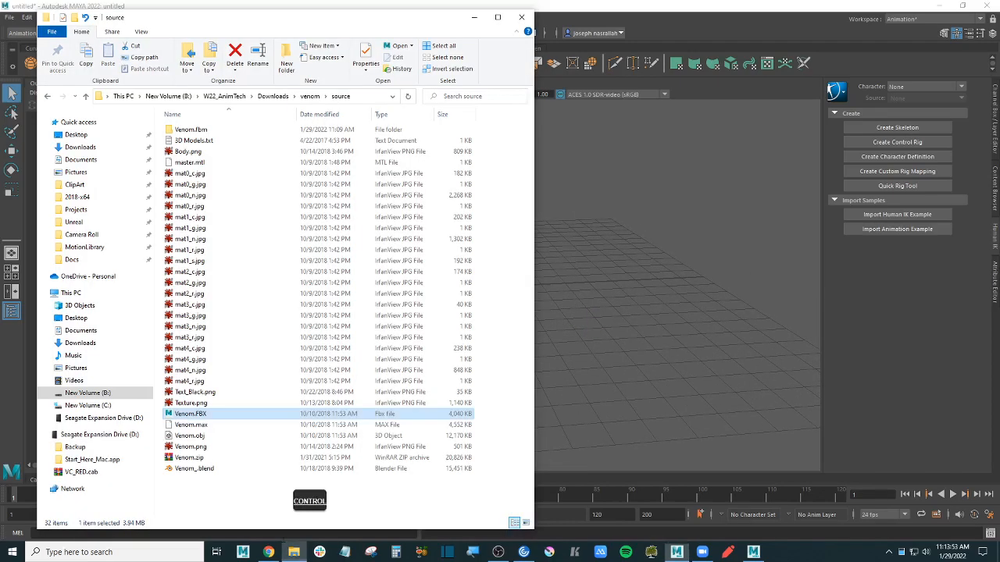
ctrl+drag(191, 413, 627, 250)
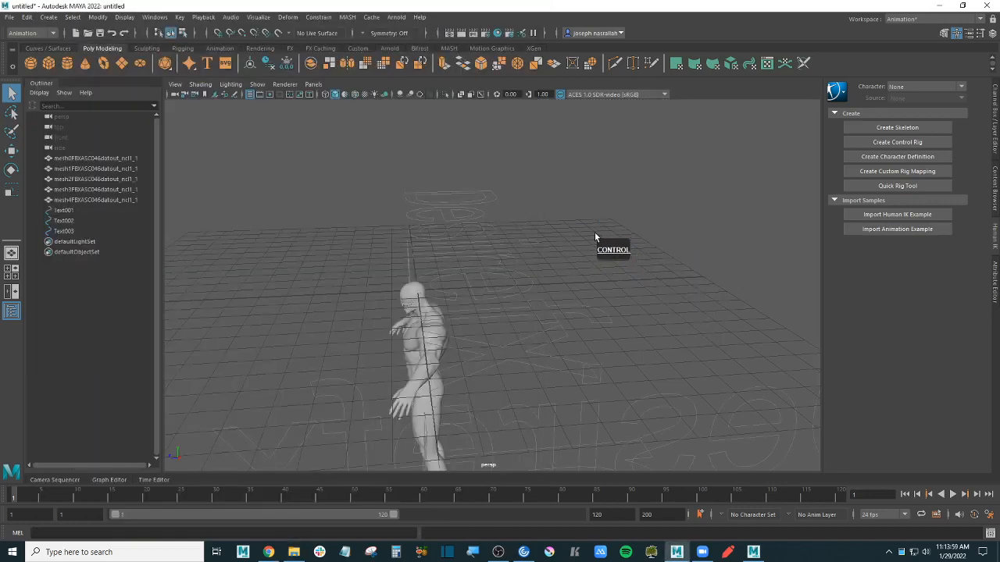
- View the imported Venom model from the front and turn on textured display in the perspective view
alt+drag(487, 182, 616, 223)
alt+middle_drag(616, 223, 511, 216)
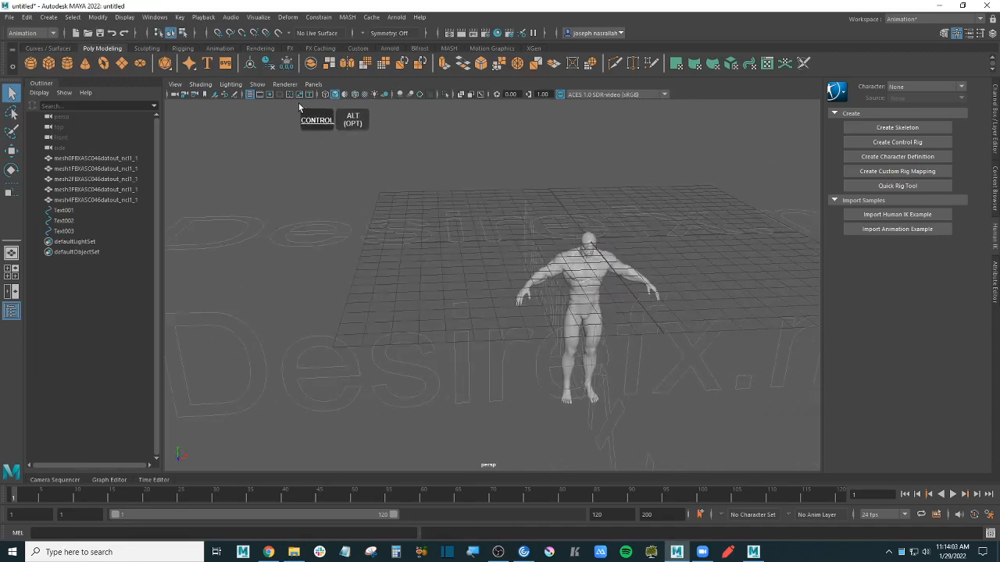
click(365, 97)
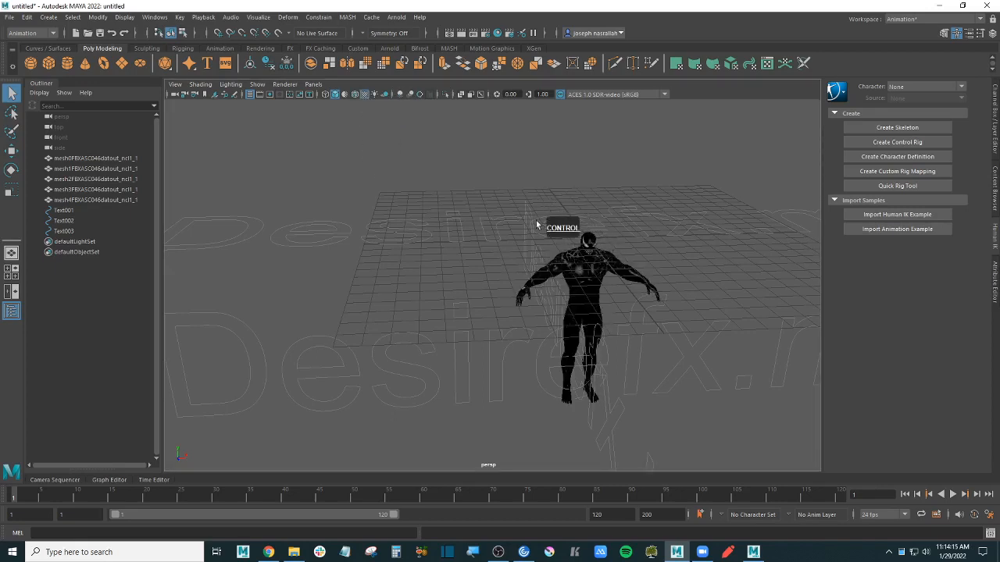
ctrl+drag(458, 212, 490, 256)
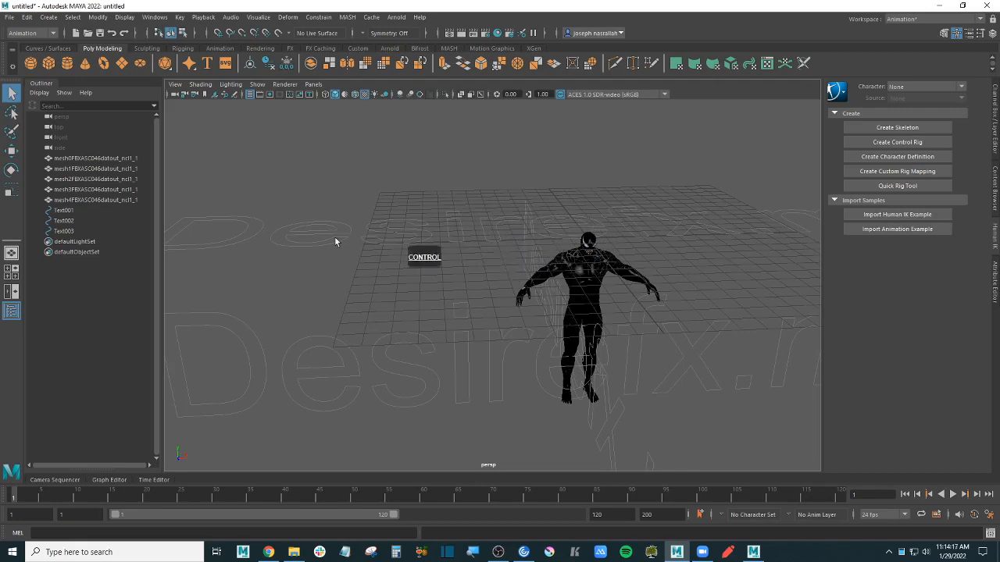
- Delete the Text001, Text002 and Text003 watermark curves from the scene
ctrl+scroll(125, 191, up, 1)
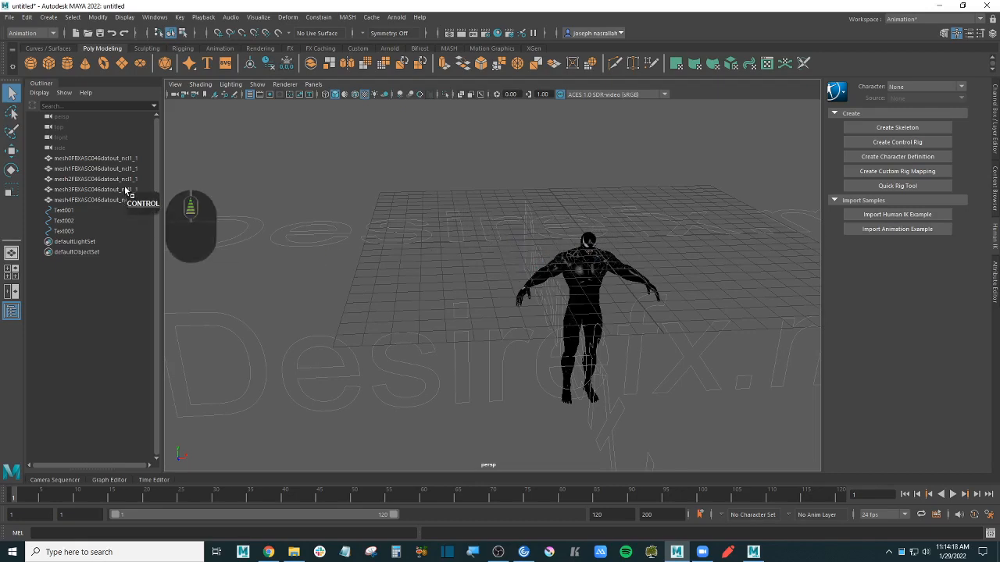
ctrl+click(67, 212)
key(Delete)
click(66, 212)
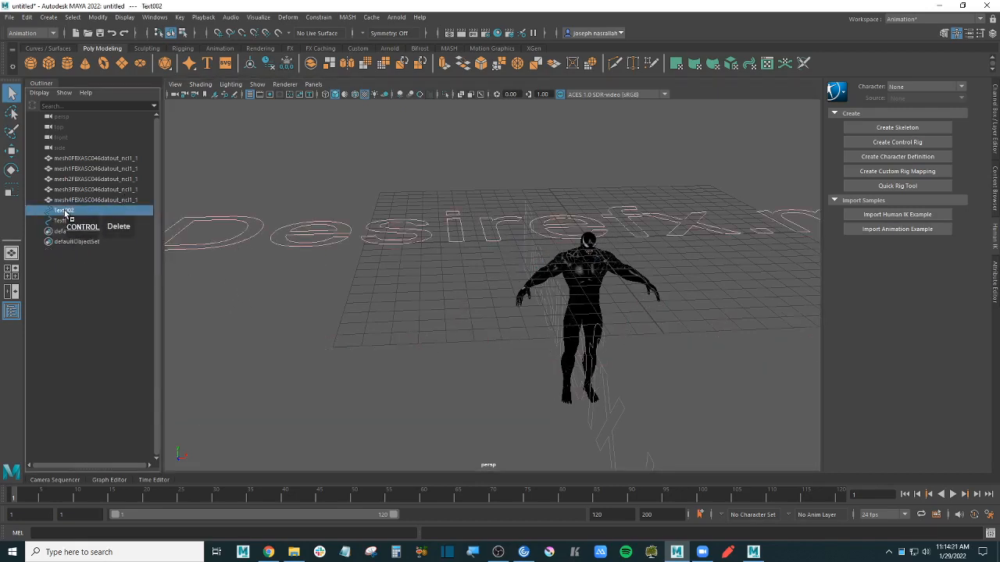
key(Delete)
click(68, 211)
key(Delete)
- Inspect the tongue mesh mesh1FBXASC046datout_ncl1_1 inside Venom's mouth and delete it
ctrl+click(117, 158)
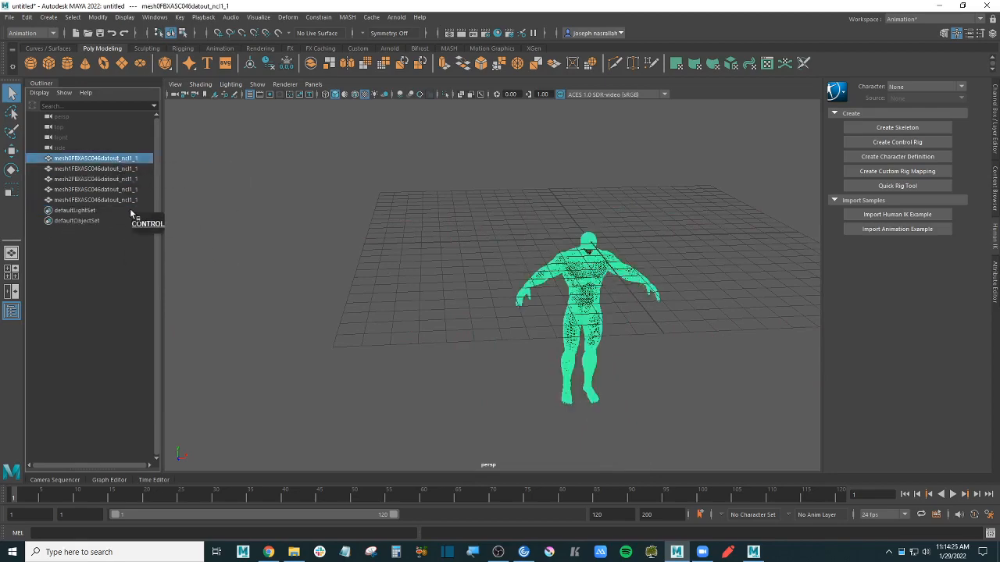
ctrl+click(125, 168)
key(f)
scroll(495, 274, down, 6)
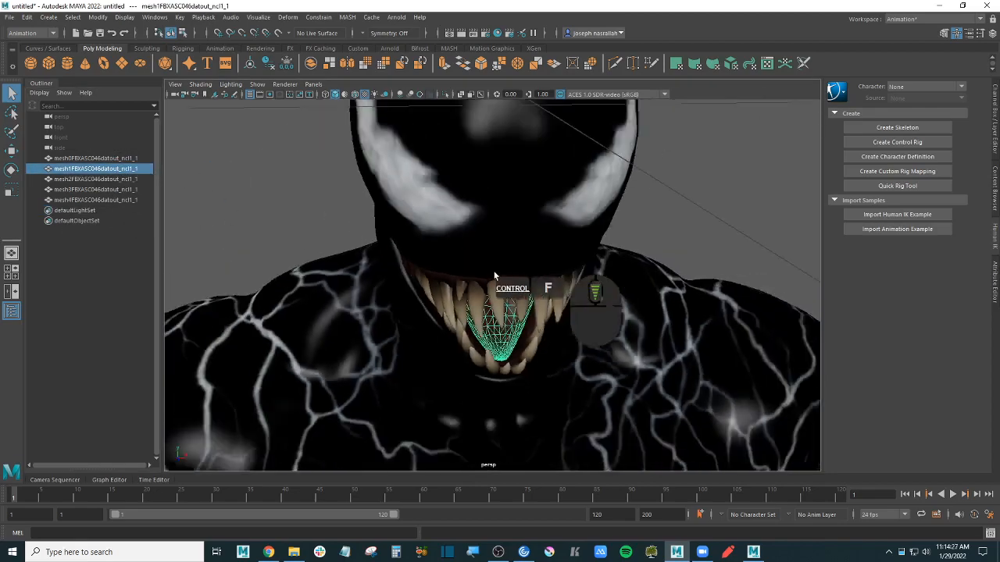
alt+drag(551, 285, 525, 265)
key(f)
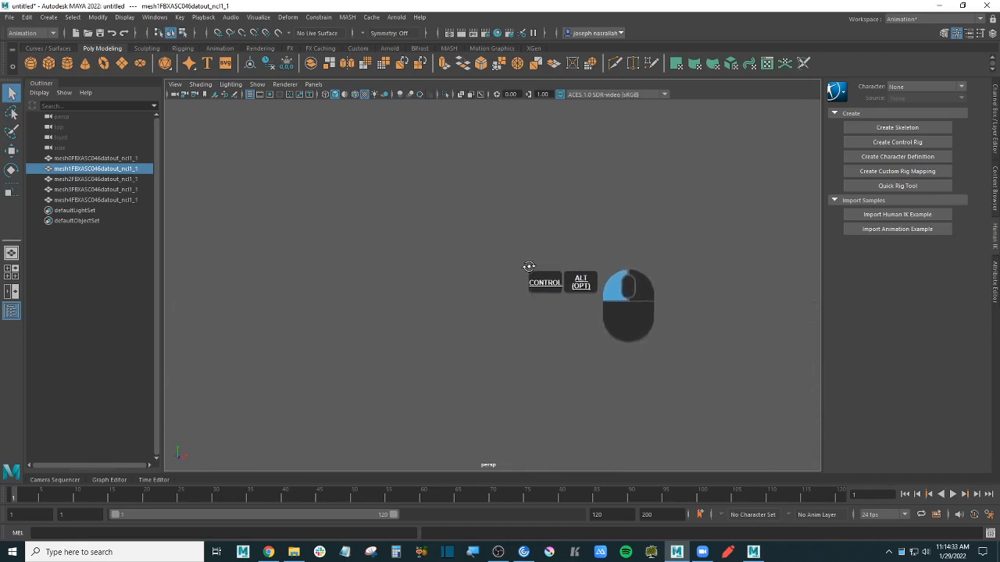
key(f)
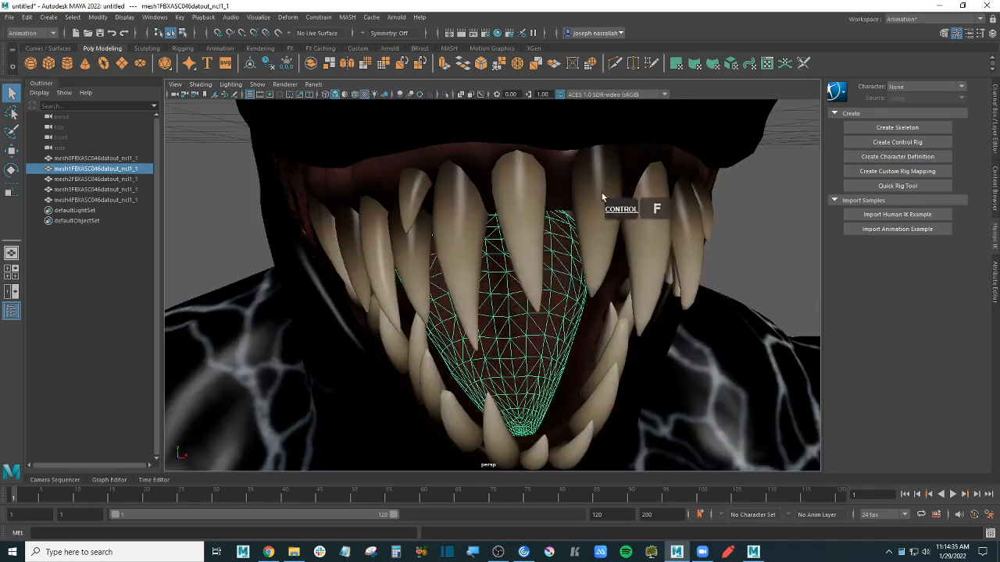
key(ctrl+Home)
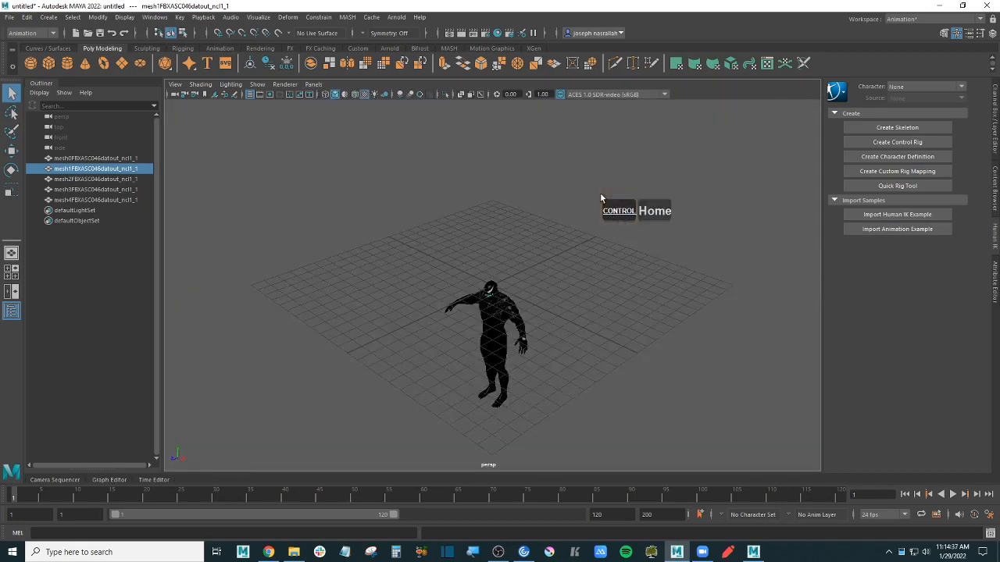
alt+drag(542, 249, 629, 235)
key(ctrl+f)
scroll(553, 249, down, 2)
scroll(537, 248, down, 4)
scroll(567, 243, up, 2)
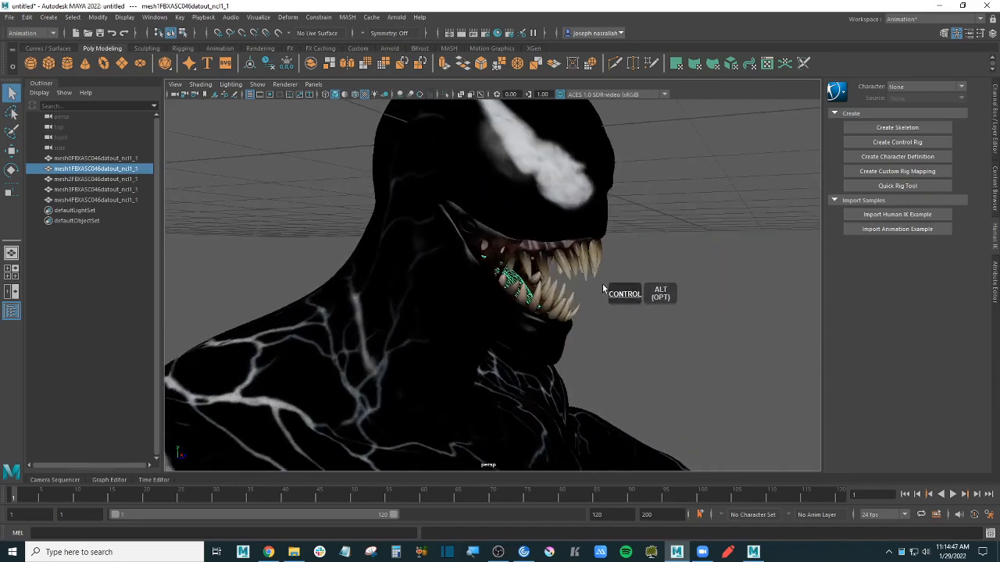
key(Delete)
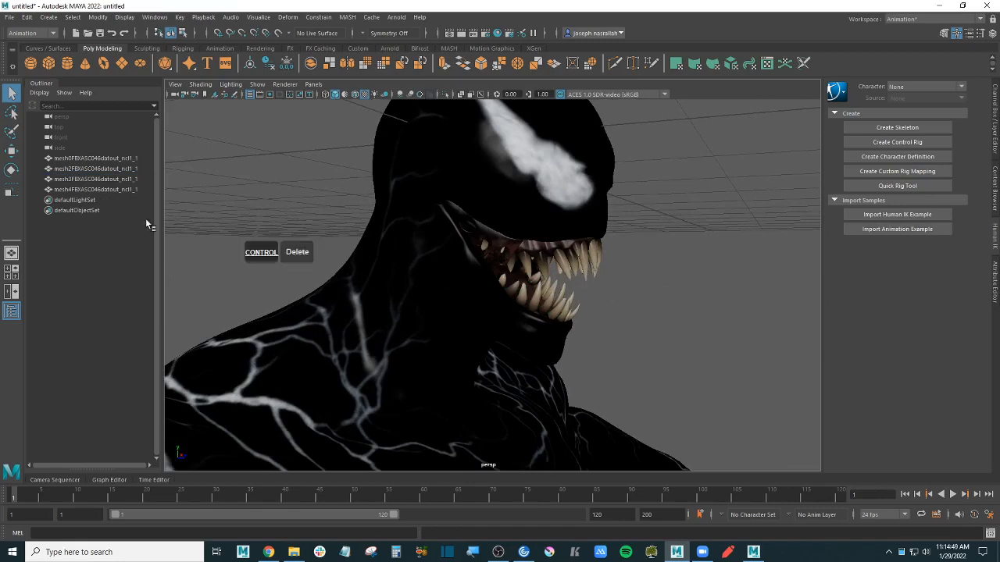
- Delete mesh2FBXASC046datout_ncl1_1, the webbed mesh at the corners of Venom's mouth
click(110, 159)
click(111, 170)
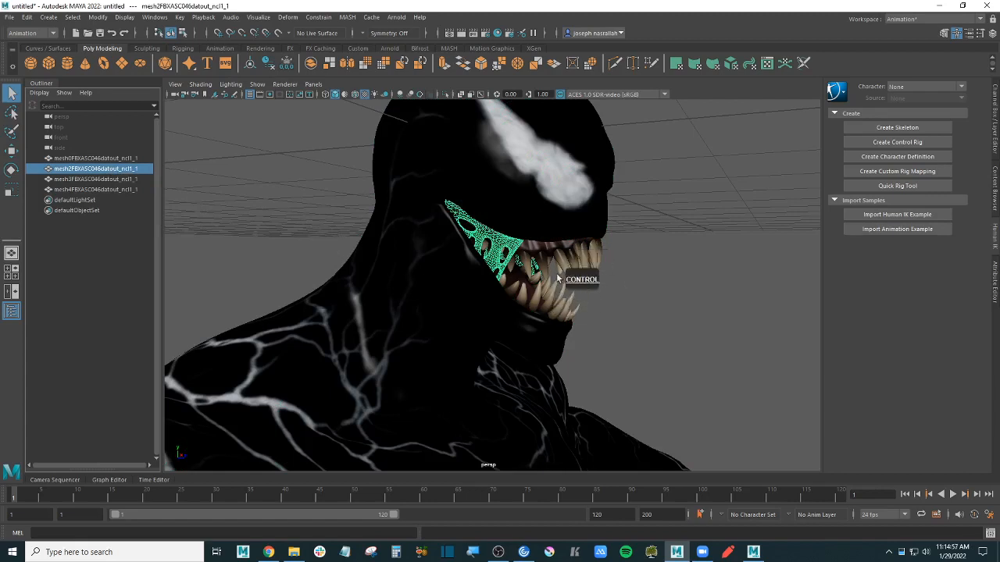
key(Delete)
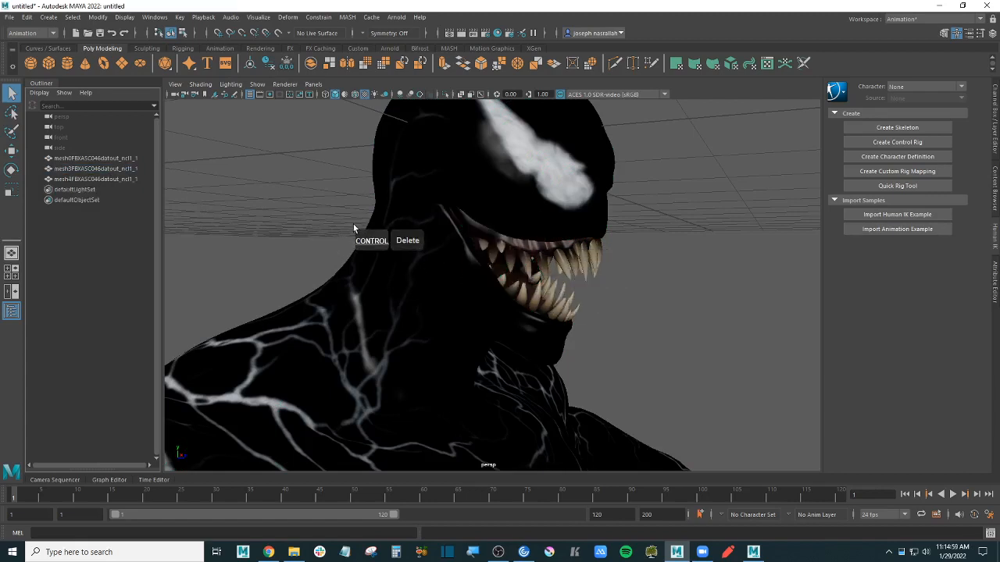
- Examine the remaining mouth meshes, mesh3 and mesh4, and look over Venom's head and full body
ctrl+click(99, 169)
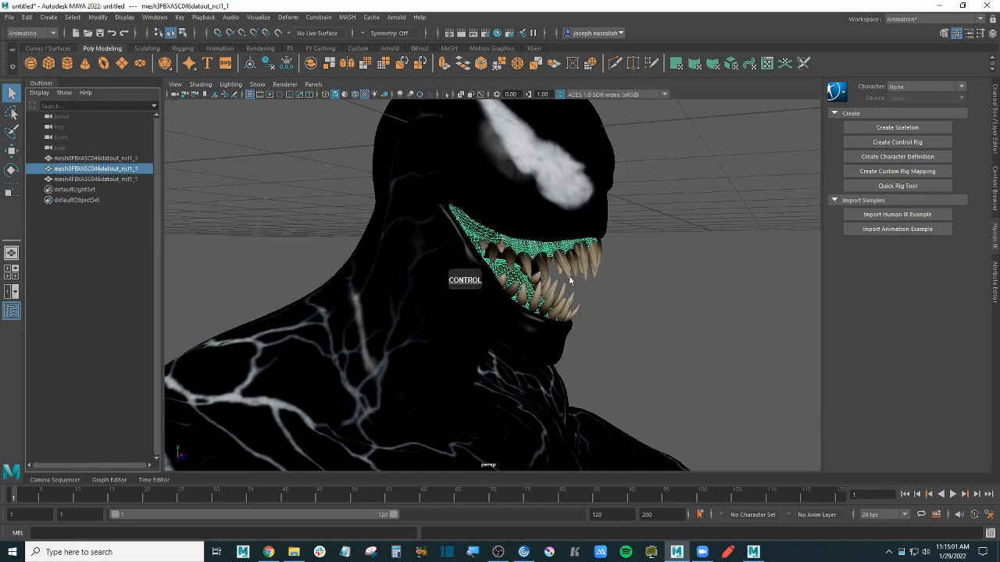
click(695, 283)
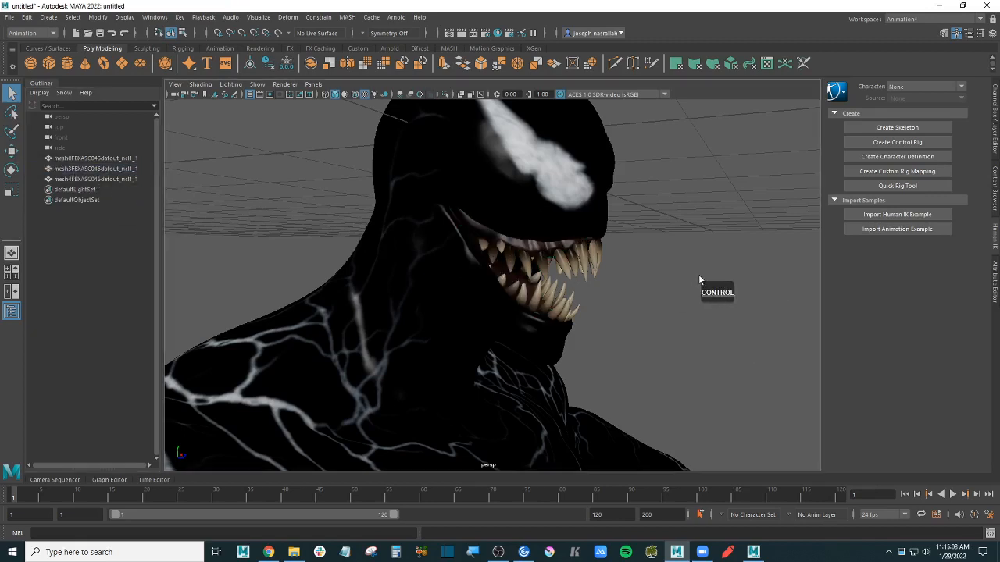
click(109, 169)
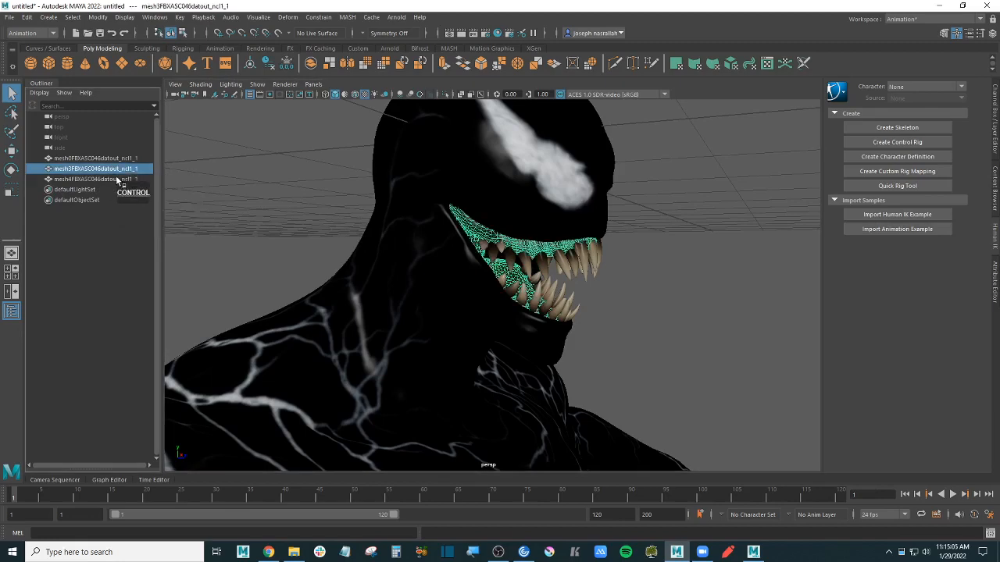
click(109, 179)
click(280, 204)
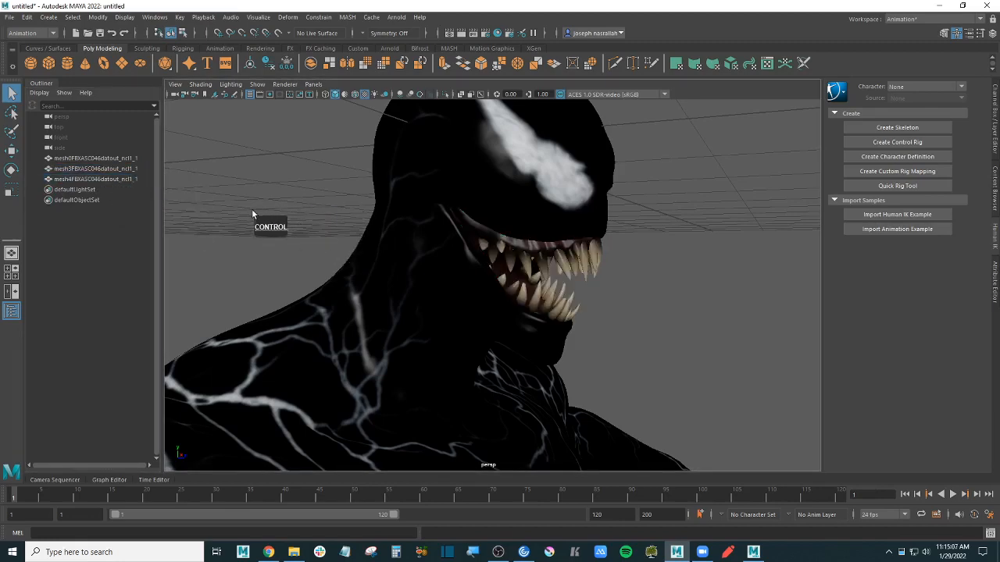
scroll(257, 206, down, 5)
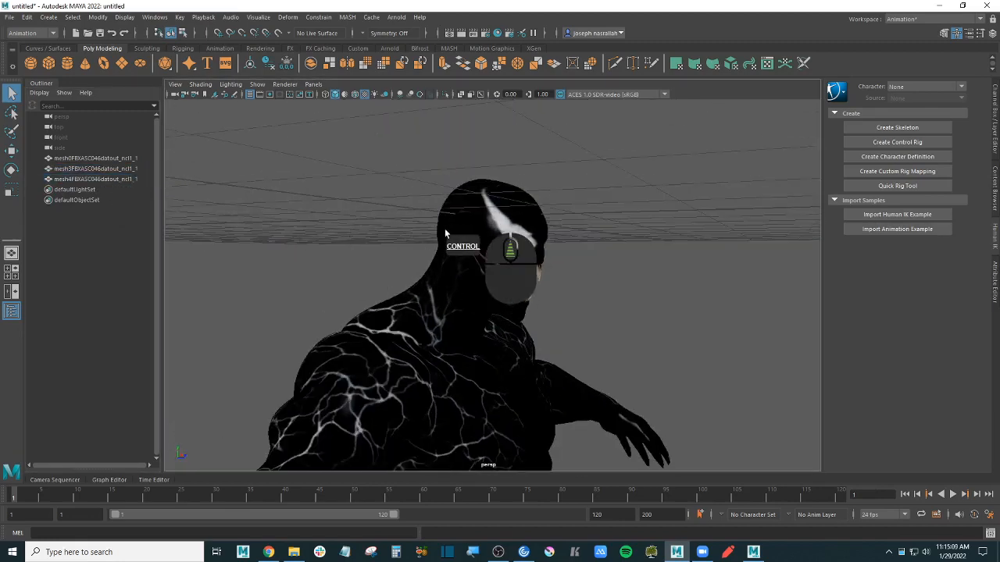
mouse_move(575, 246)
alt+mouse_down()
mouse_move(537, 251)
mouse_move(556, 270)
mouse_move(552, 210)
mouse_move(596, 209)
mouse_move(541, 217)
mouse_move(584, 214)
mouse_move(562, 346)
mouse_move(542, 216)
mouse_move(588, 253)
mouse_move(578, 265)
mouse_move(549, 263)
mouse_move(664, 255)
mouse_move(652, 264)
mouse_move(546, 264)
mouse_move(582, 257)
mouse_move(570, 237)
alt+mouse_up()
ctrl+alt+scroll(567, 251, up, 5)
ctrl+alt+scroll(565, 236, down, 6)
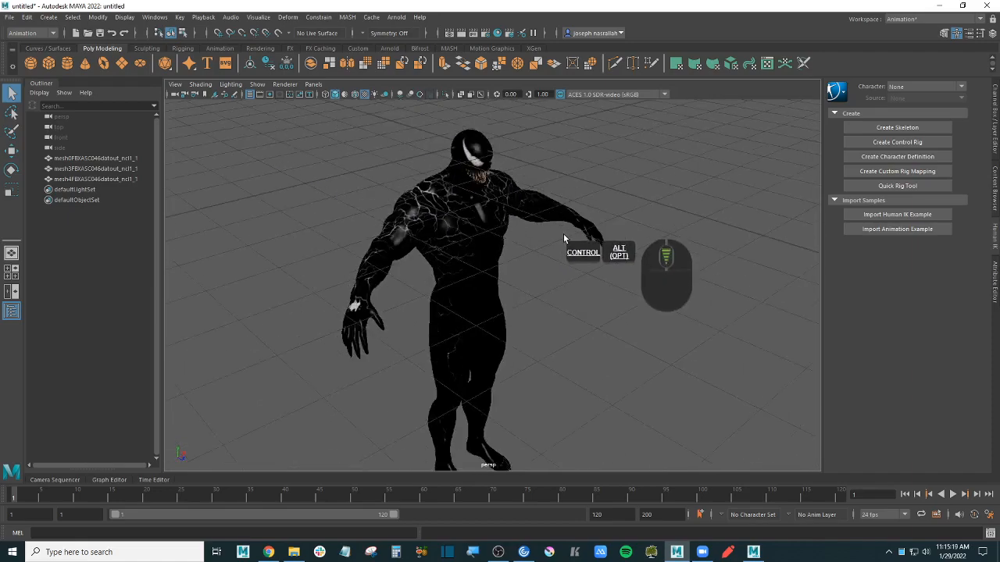
ctrl+alt+middle_drag(563, 235, 556, 246)
ctrl+alt+drag(552, 248, 568, 242)
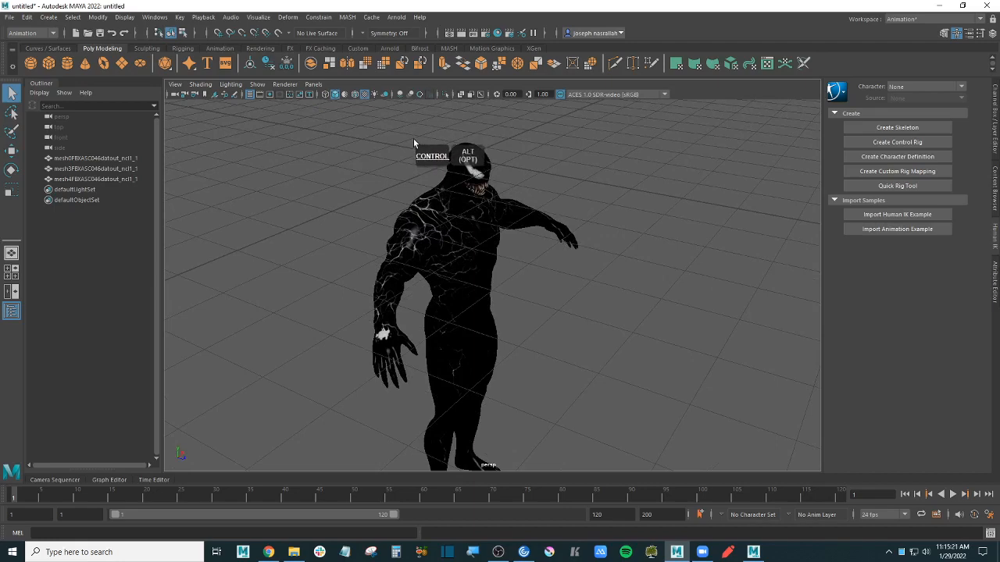
- Select the three remaining Venom meshes and switch the workspace to Modeling - Standard
click(107, 157)
ctrl+shift+click(107, 179)
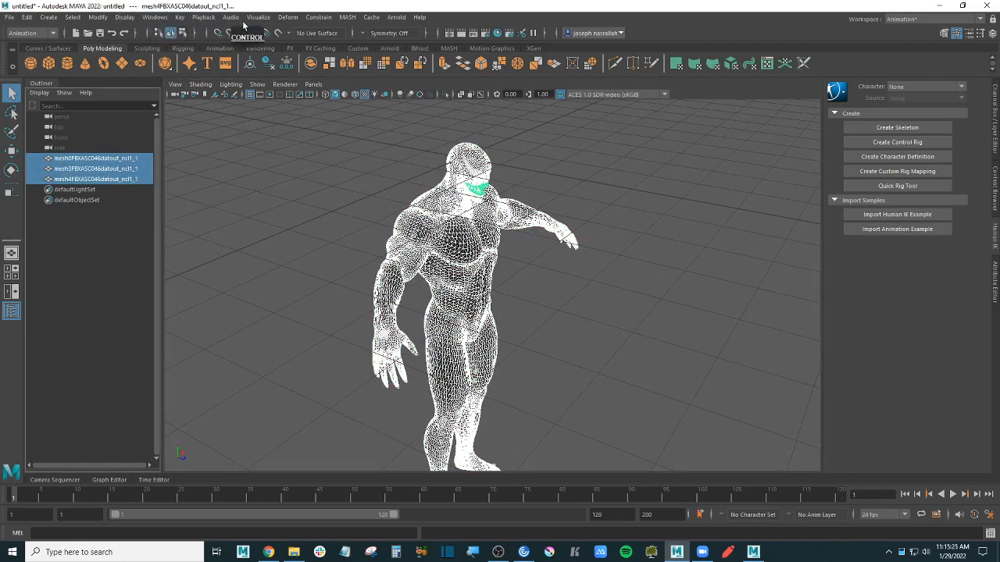
click(102, 18)
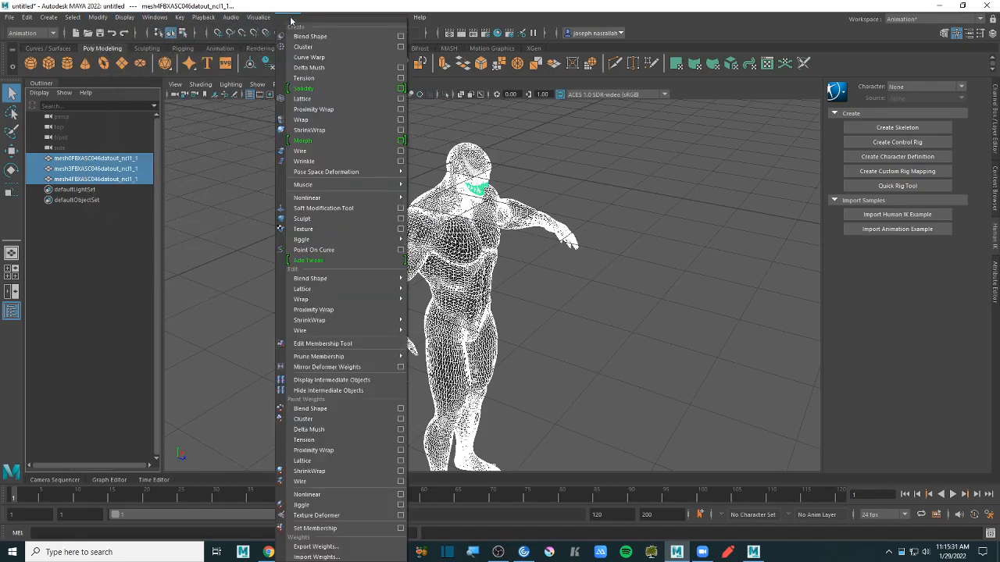
click(319, 6)
click(371, 17)
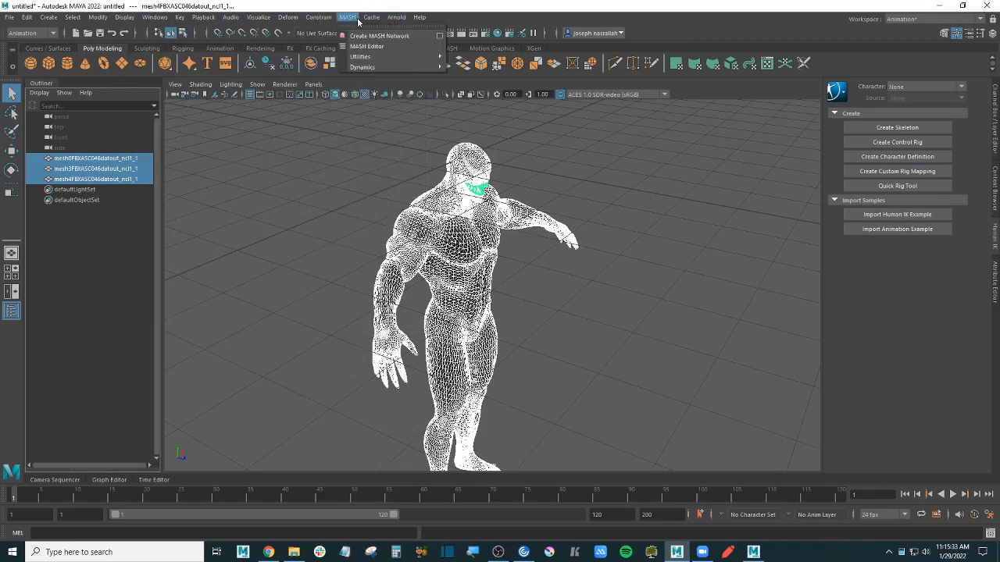
click(934, 19)
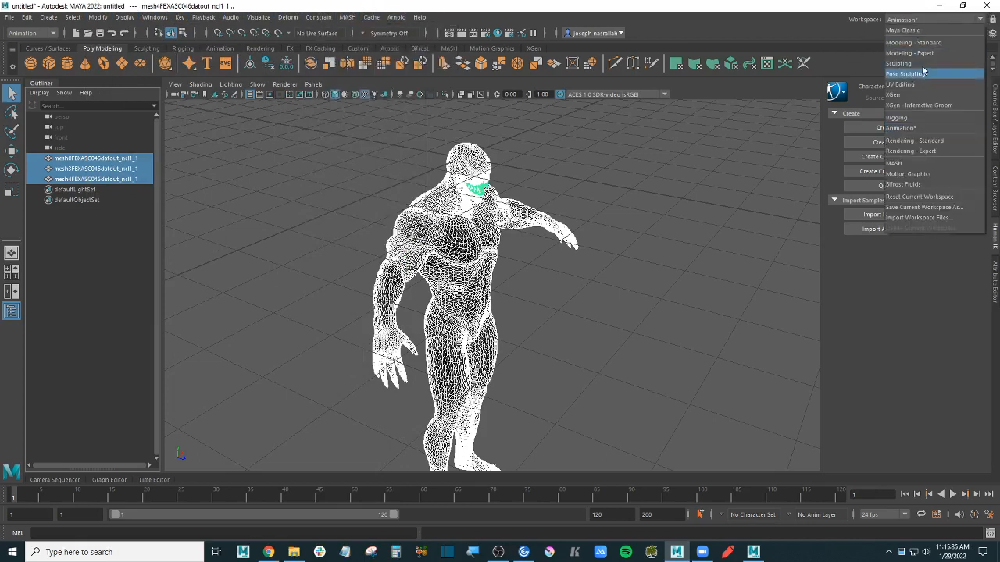
click(914, 42)
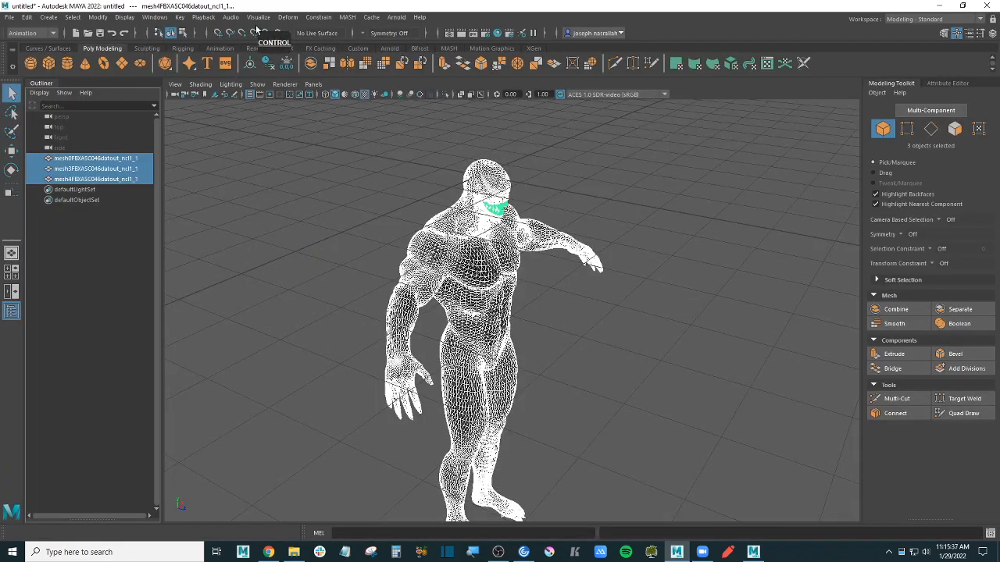
- Combine the three selected Venom meshes into a single mesh with the pivot position set to Center
click(247, 17)
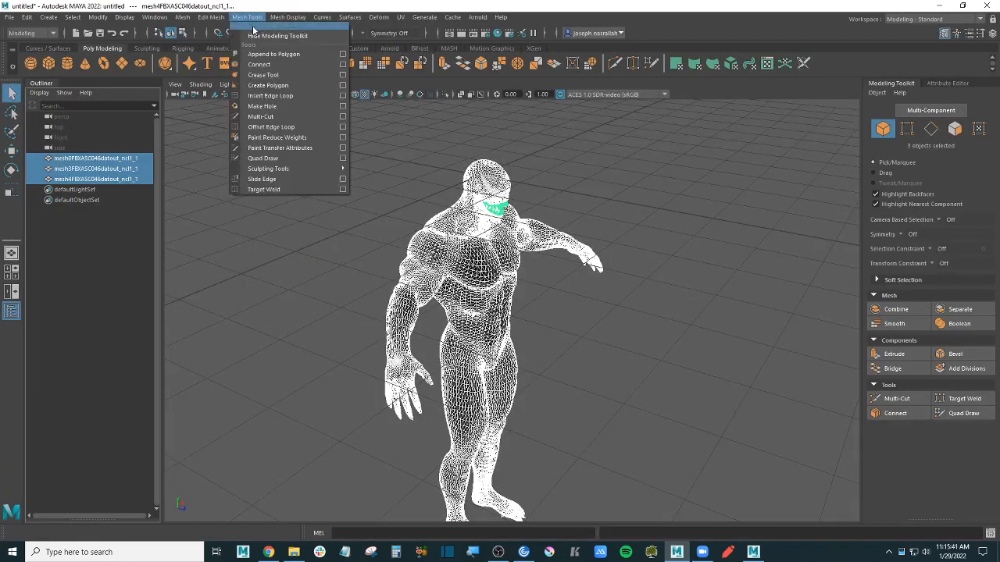
mouse_move(218, 21)
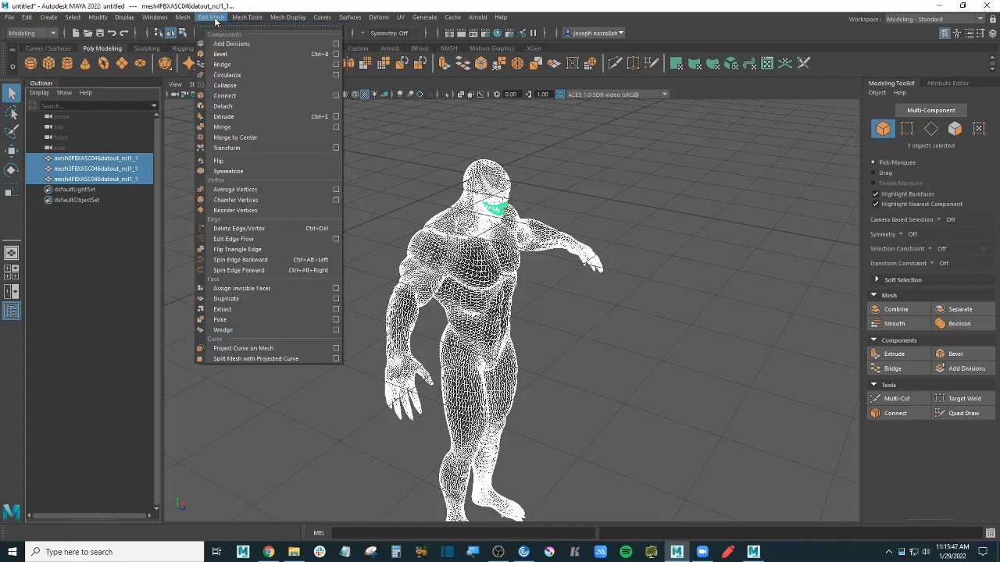
mouse_move(189, 20)
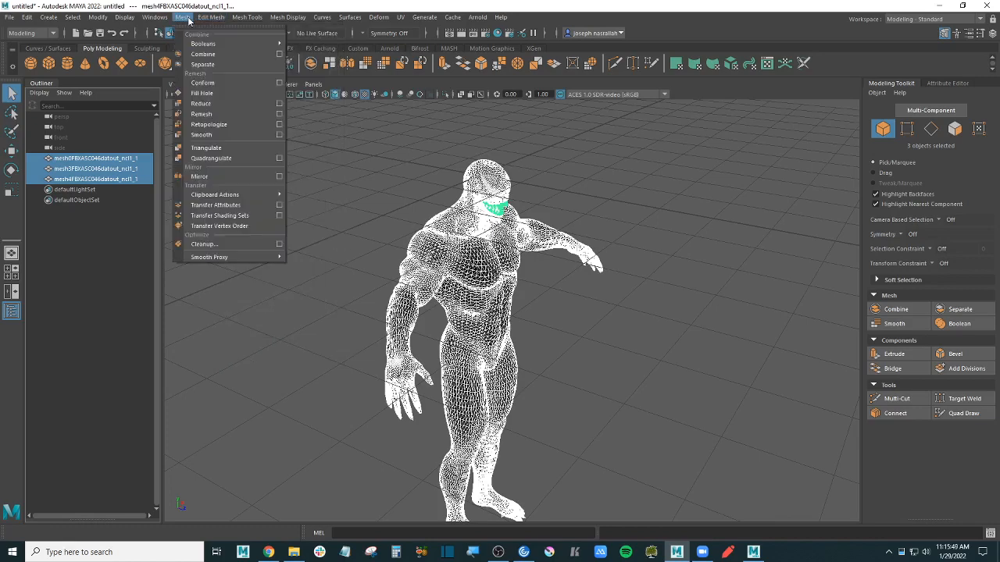
click(280, 58)
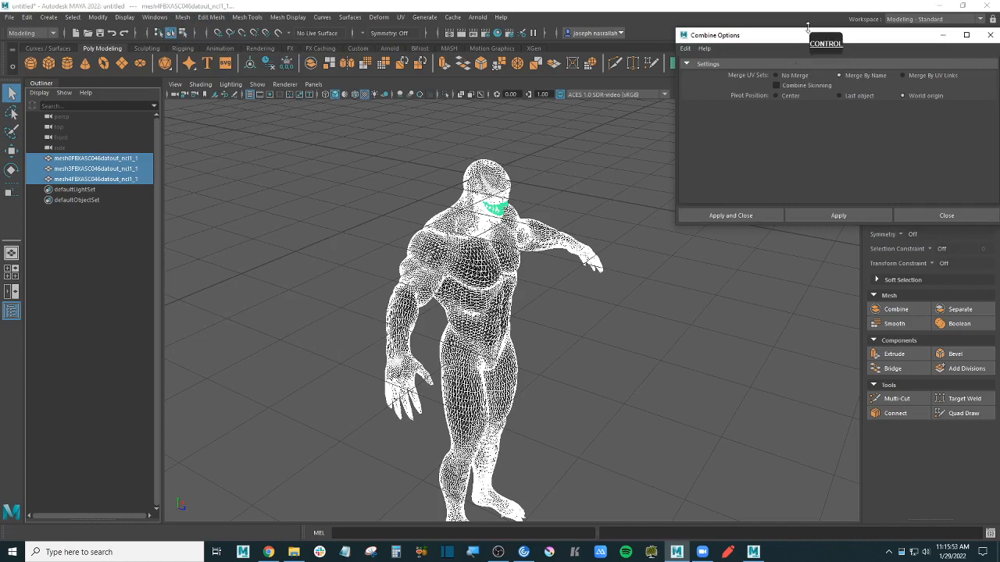
drag(816, 39, 707, 78)
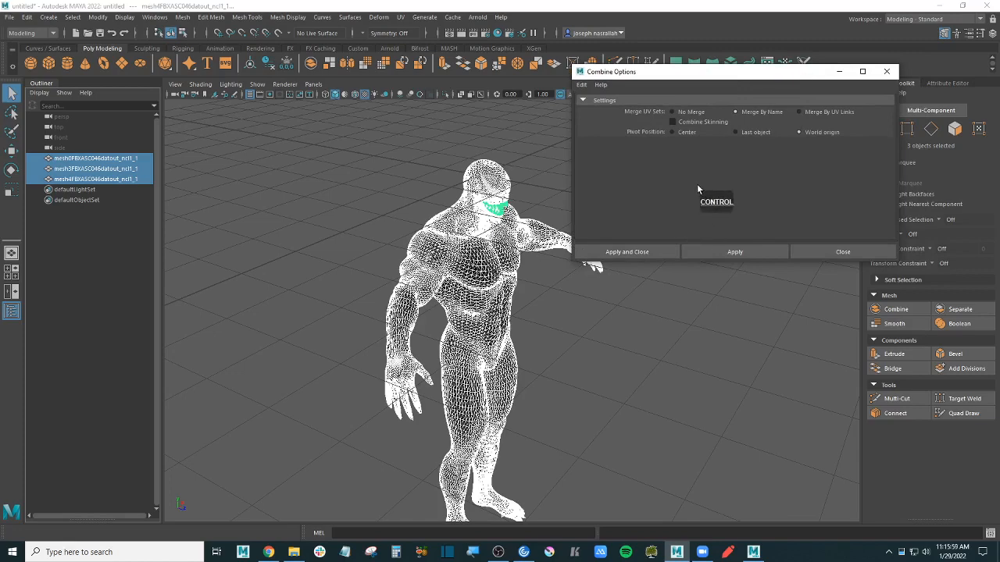
drag(695, 75, 649, 113)
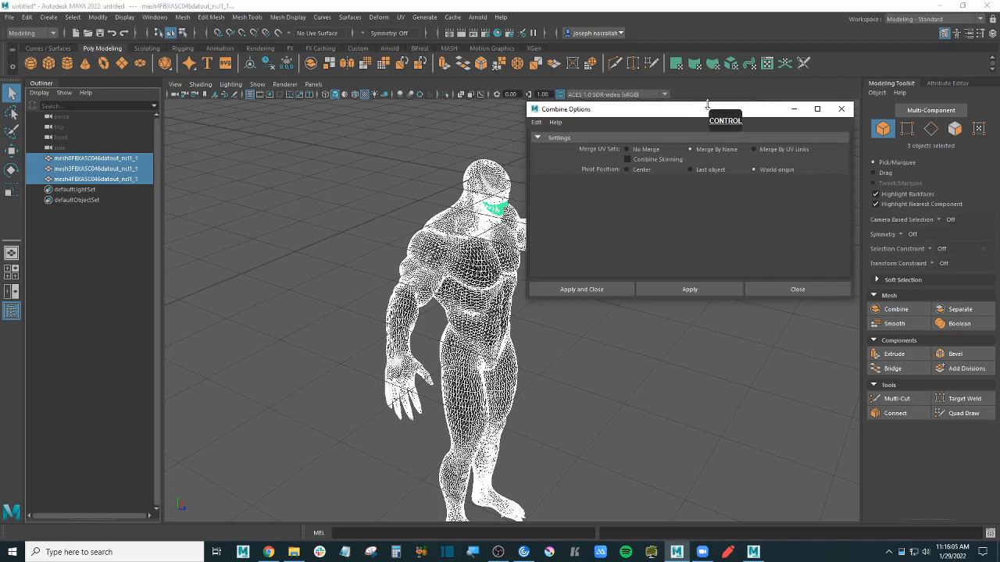
drag(733, 113, 734, 114)
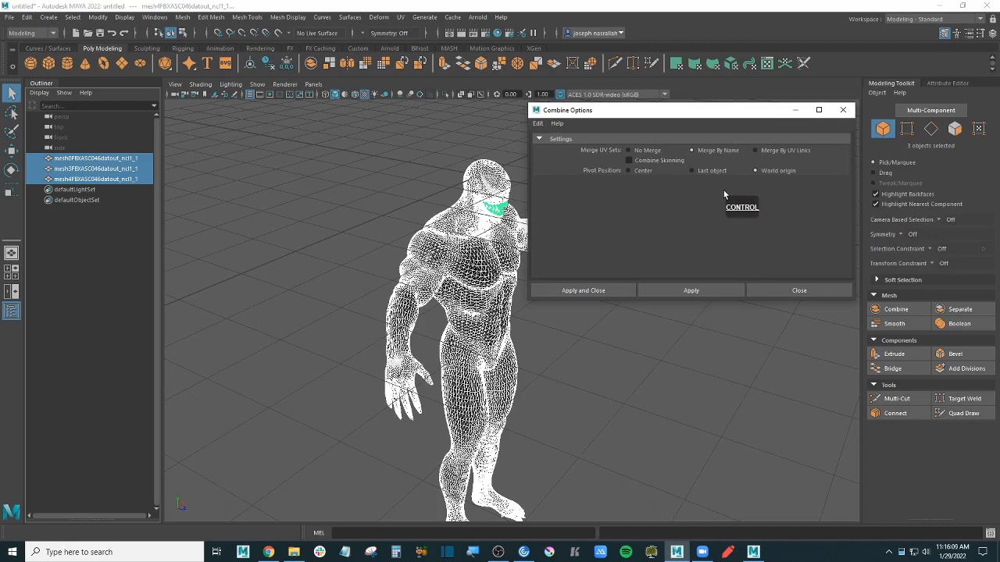
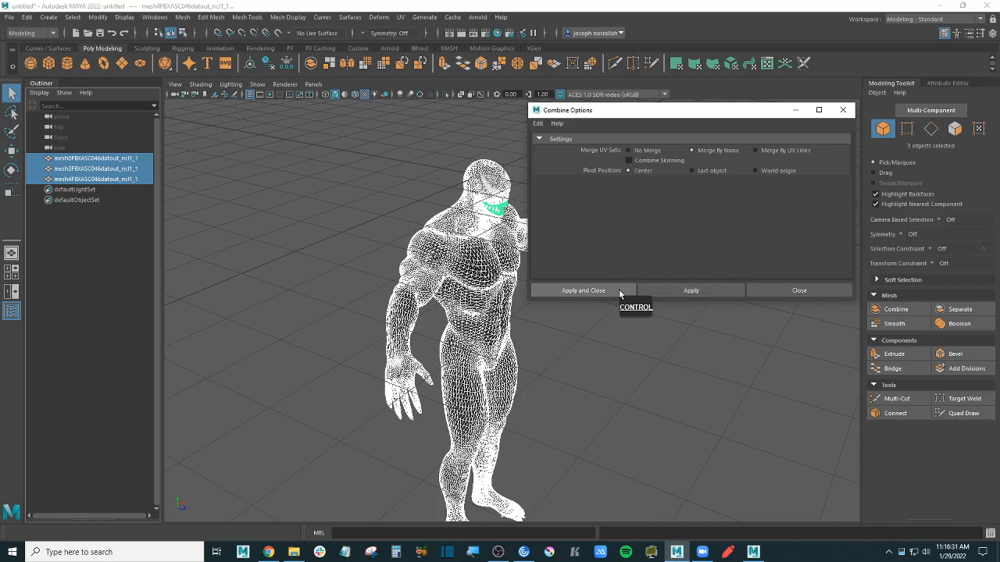
click(691, 290)
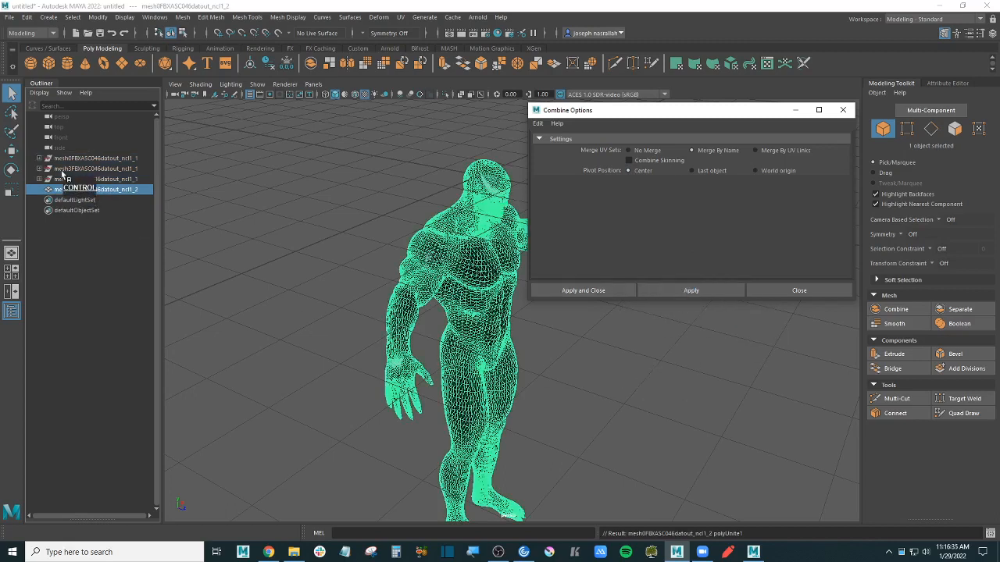
ctrl+click(125, 191)
ctrl+click(125, 192)
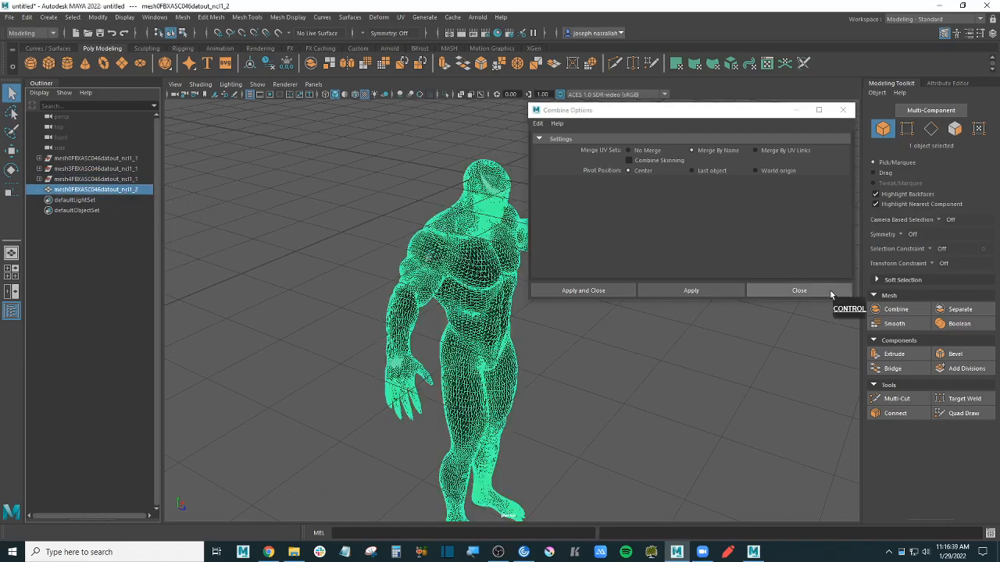
click(821, 290)
- Raise the combined Venom mesh along Y to about 5.15 in the front view so its feet stand on the grid
alt+drag(731, 307, 692, 306)
key(w)
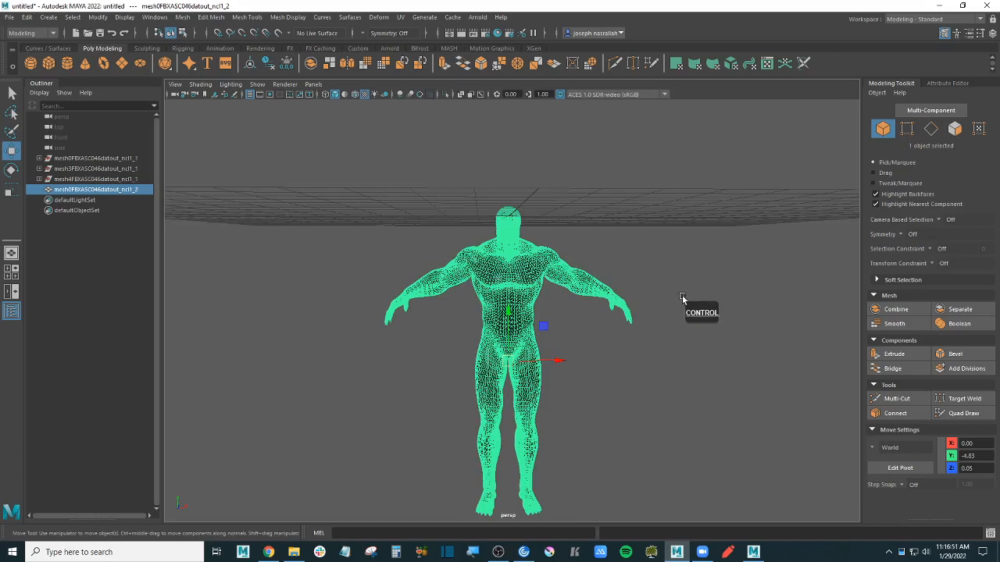
mouse_move(635, 264)
alt+mouse_down()
mouse_move(664, 284)
mouse_move(643, 241)
mouse_move(647, 250)
alt+mouse_up()
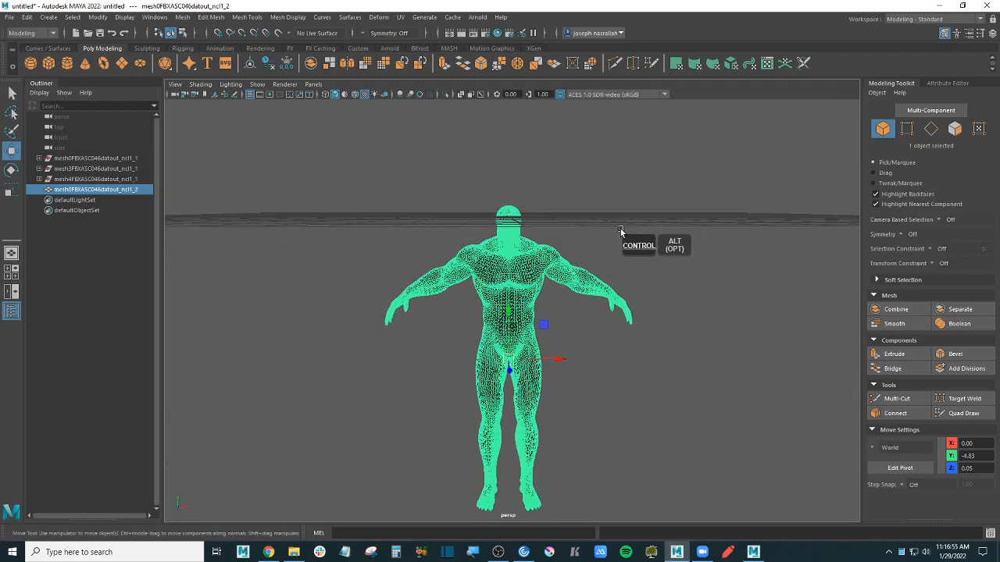
ctrl+scroll(636, 281, down, 5)
ctrl+scroll(637, 283, up, 3)
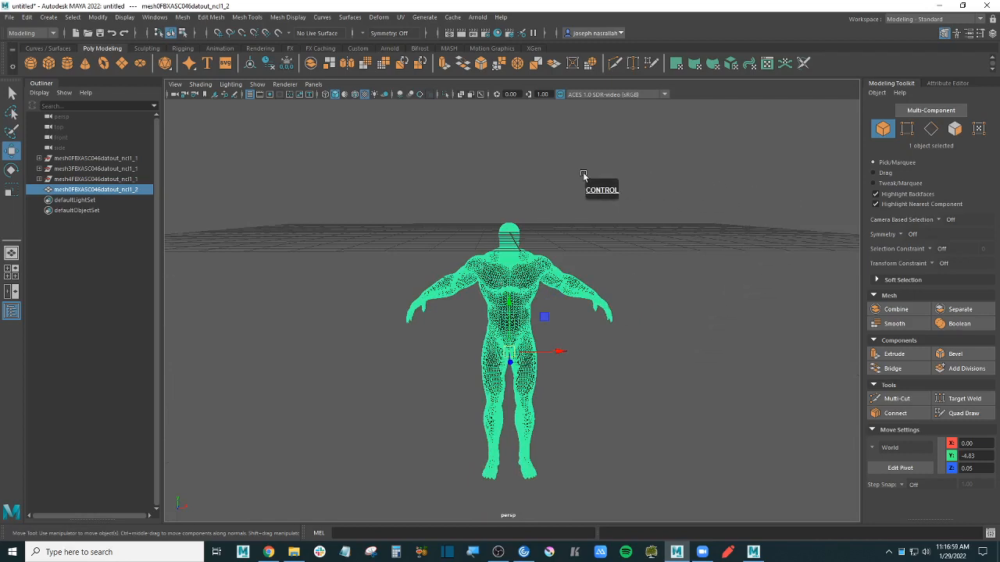
key(space)
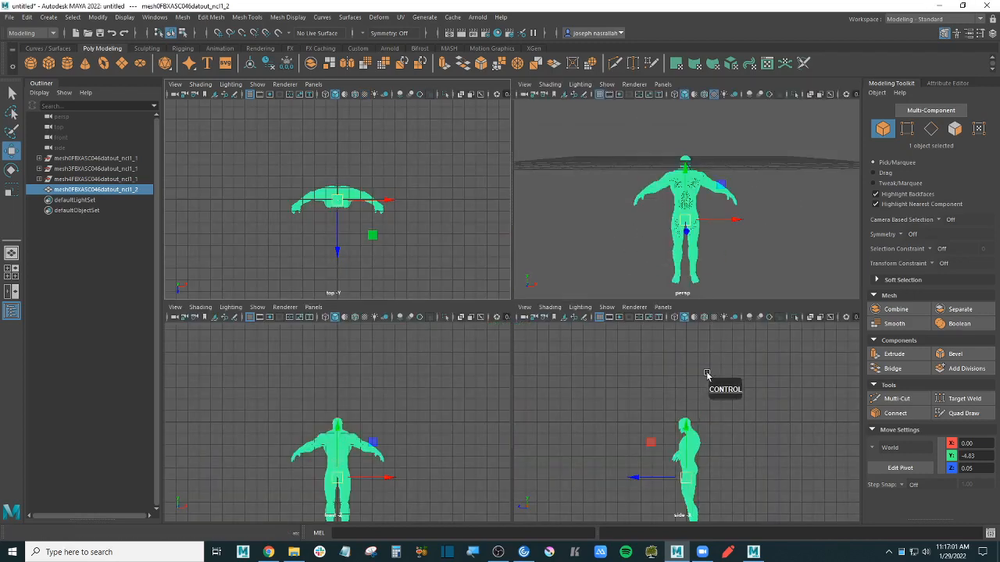
alt+middle_drag(728, 397, 712, 367)
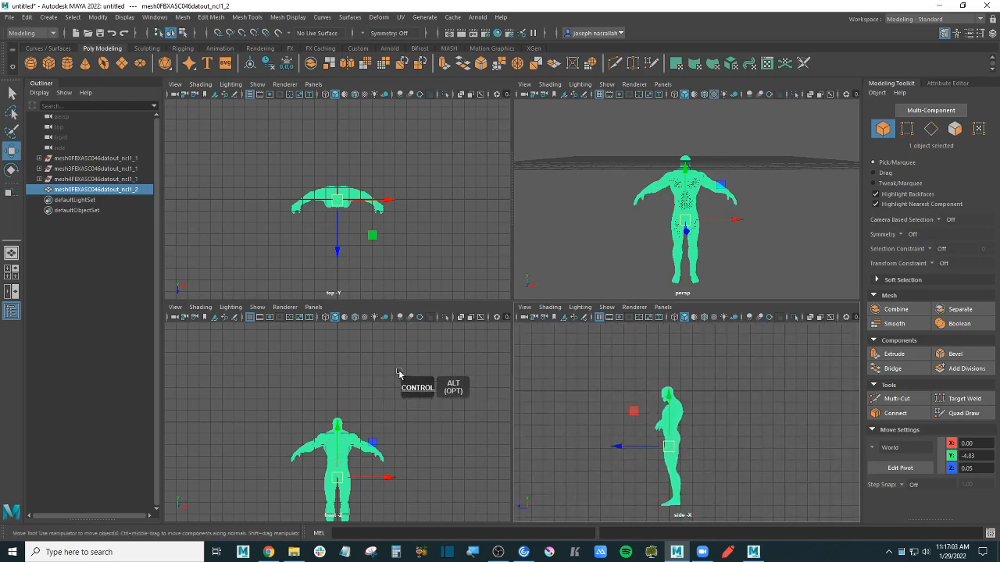
alt+middle_drag(431, 421, 434, 380)
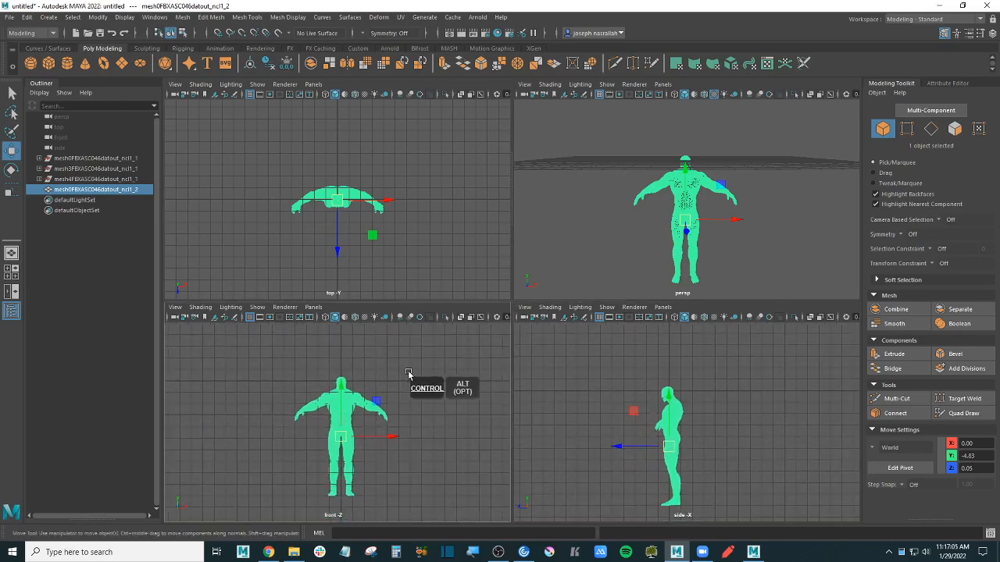
alt+middle_drag(344, 425, 375, 423)
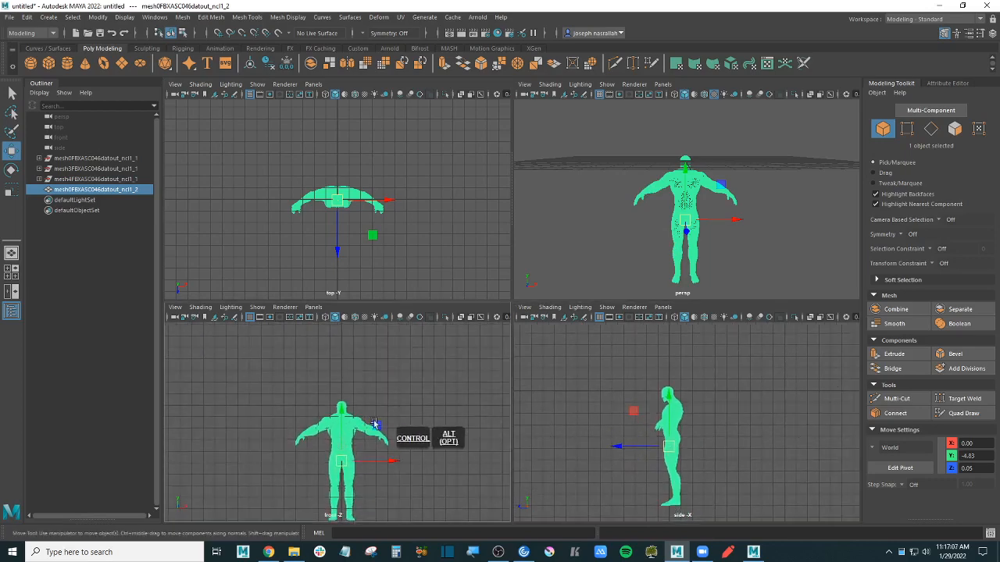
ctrl+click(341, 409)
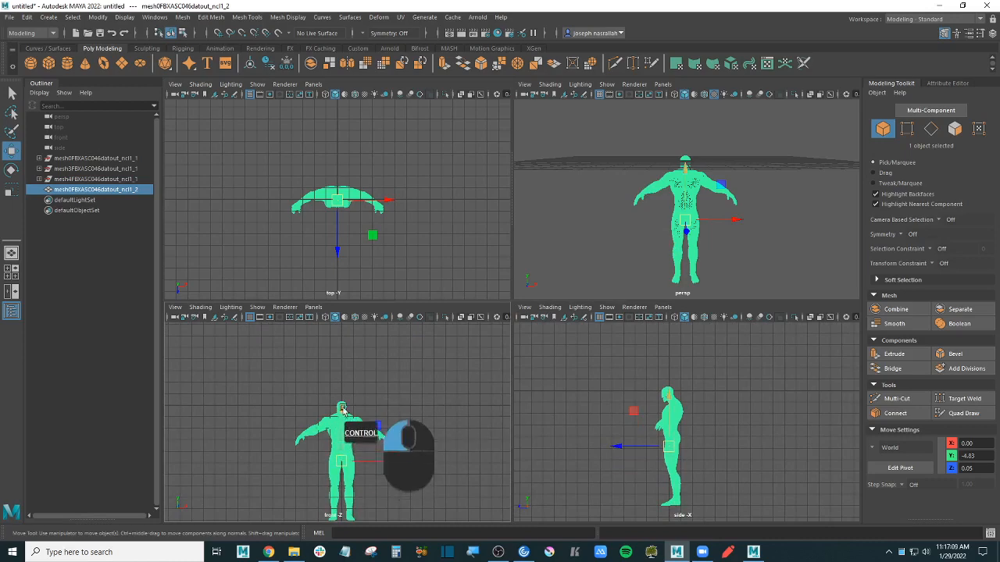
ctrl+drag(341, 409, 344, 315)
- Examine the feet against the ground line in the front and side views, and clear the selection
ctrl+scroll(405, 404, up, 5)
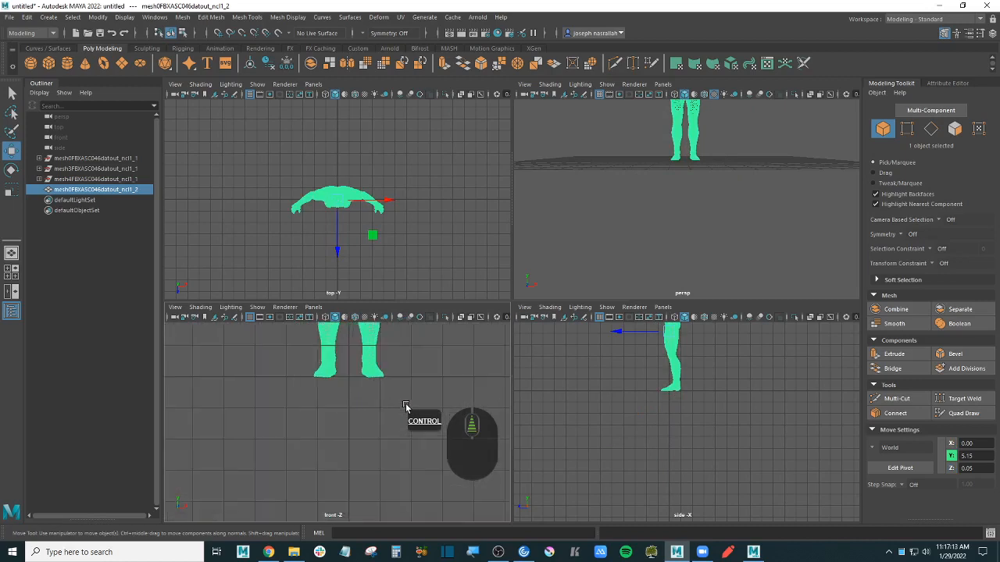
scroll(391, 388, down, 7)
alt+middle_drag(385, 378, 386, 413)
alt+scroll(386, 413, up, 3)
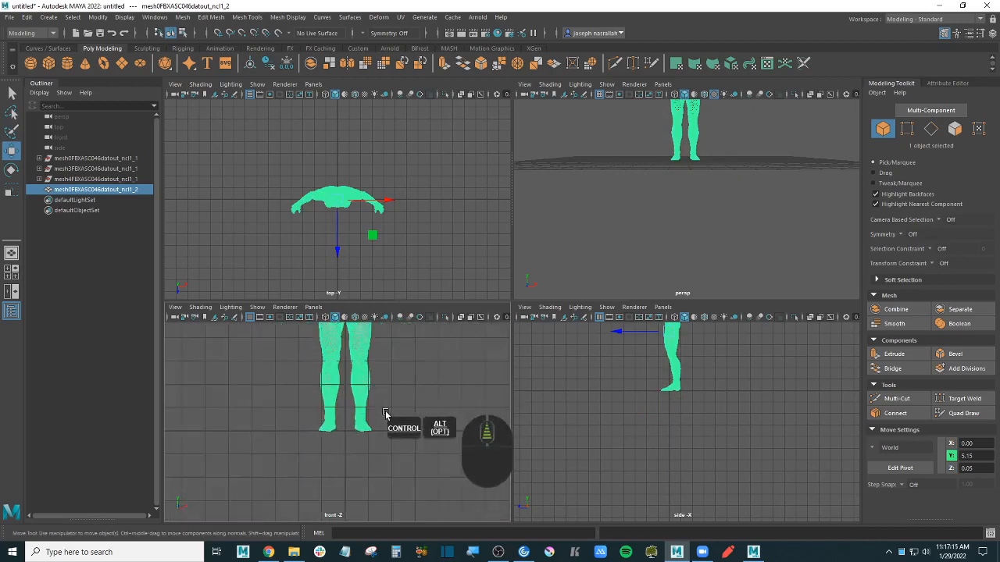
ctrl+alt+scroll(392, 405, up, 3)
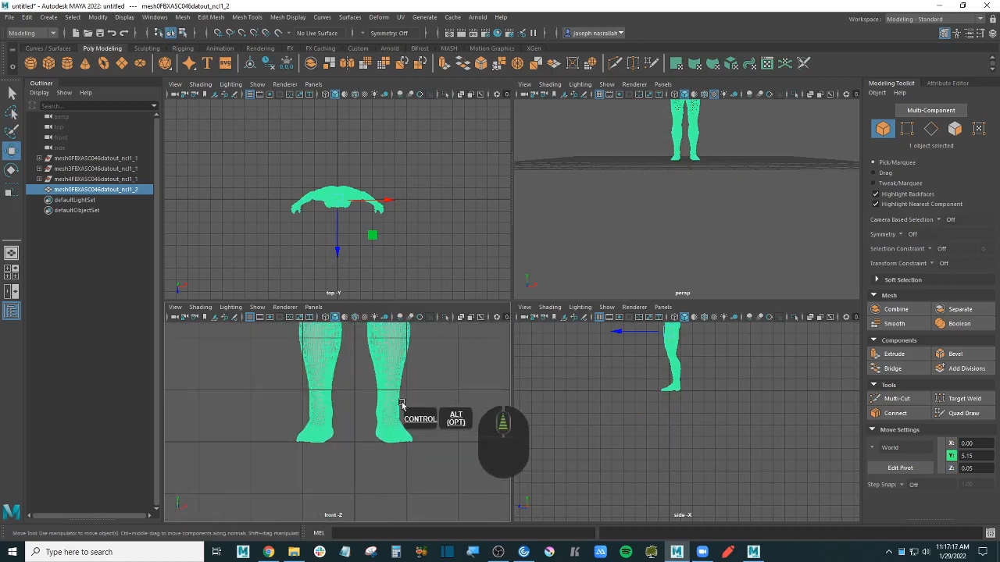
ctrl+alt+scroll(401, 404, up, 3)
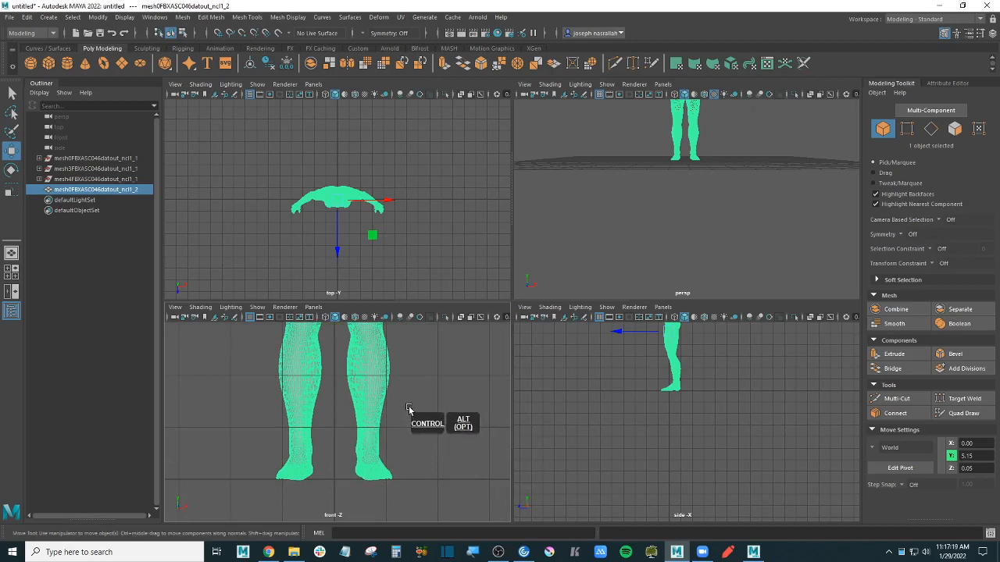
ctrl+alt+scroll(411, 411, down, 1)
ctrl+alt+scroll(697, 418, up, 5)
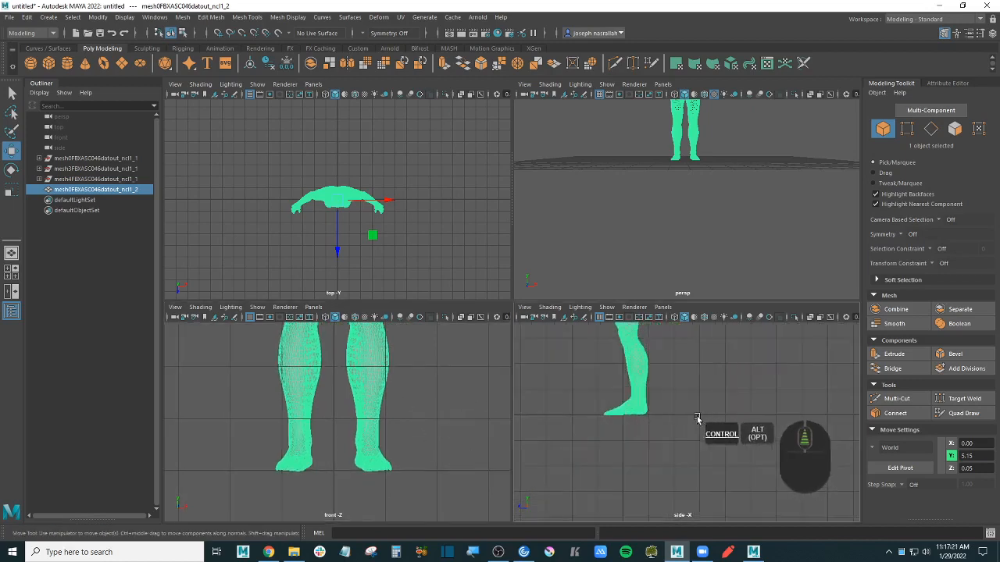
ctrl+alt+scroll(665, 424, up, 3)
ctrl+alt+scroll(777, 418, down, 5)
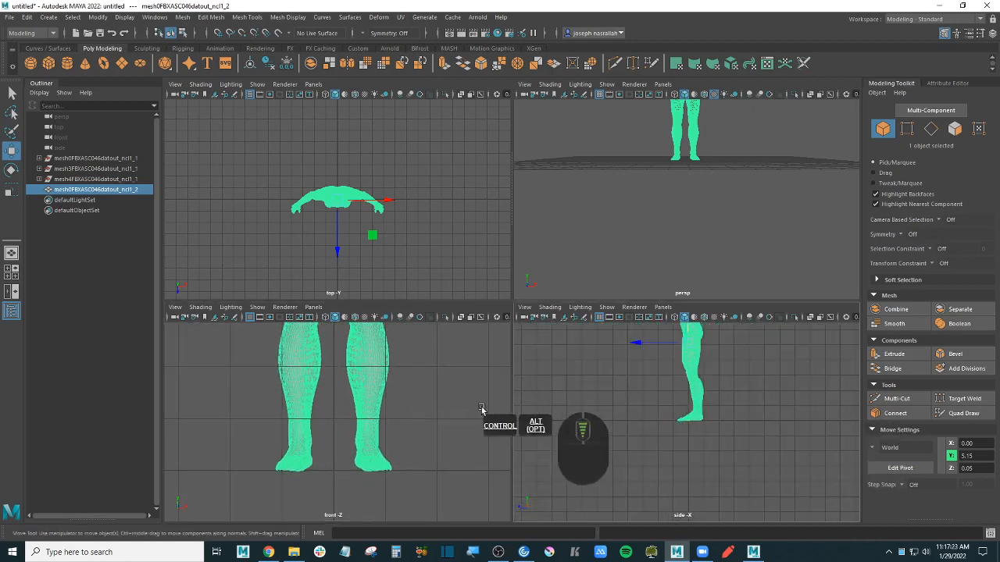
ctrl+alt+scroll(414, 395, down, 5)
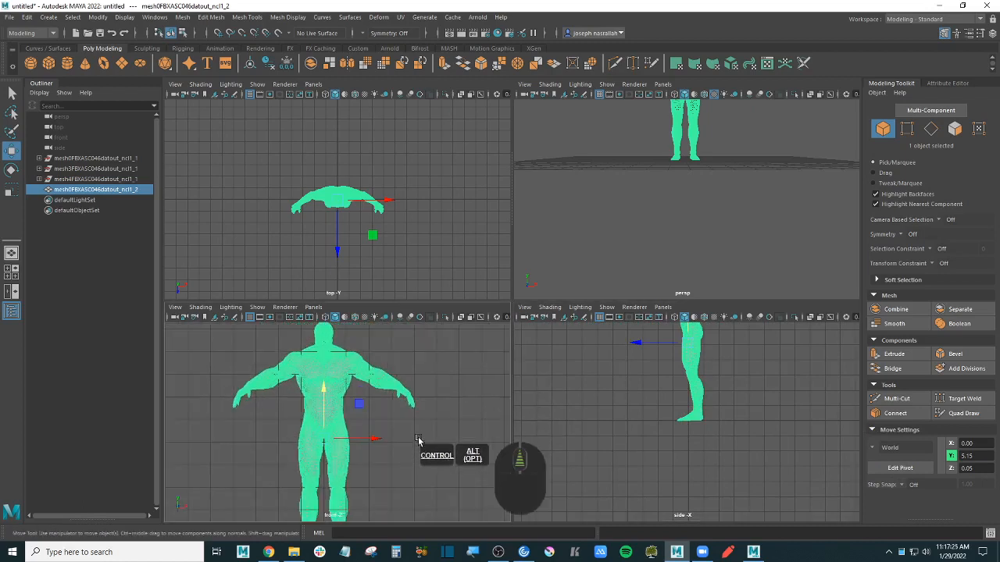
ctrl+alt+scroll(417, 438, down, 3)
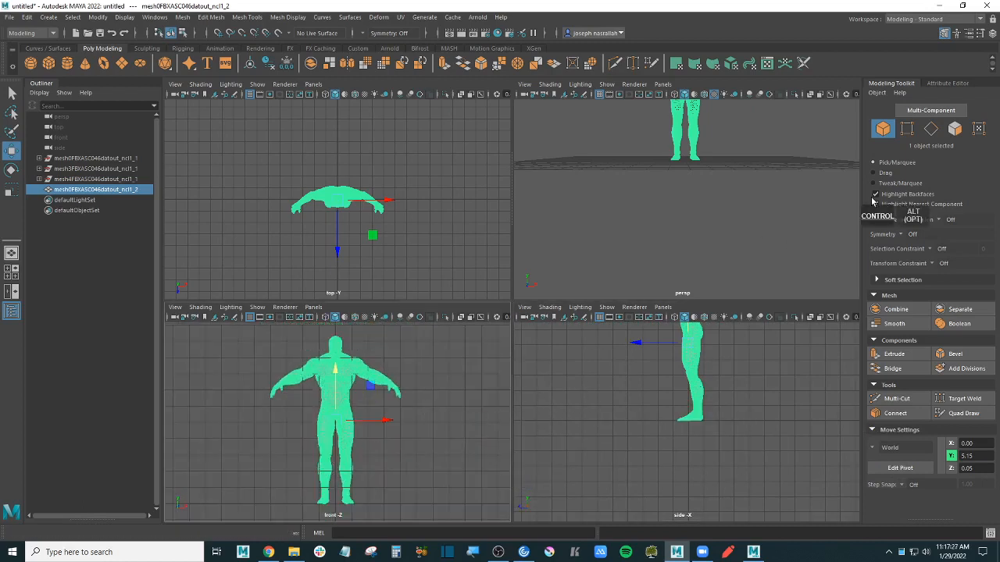
click(448, 361)
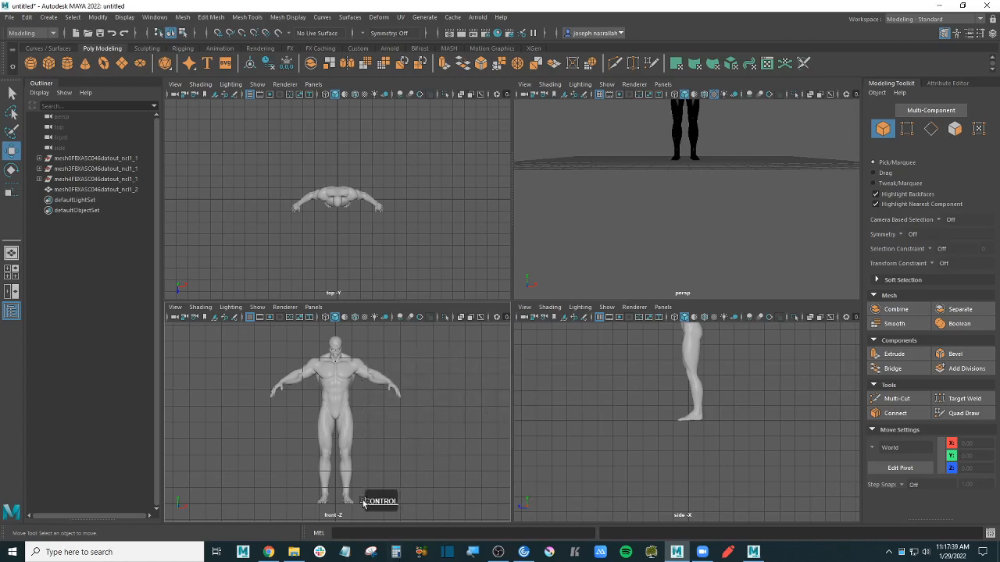
- Create a polygon cube and raise it along Y to about 10.52, just above Venom's head, as a height reference
scroll(437, 382, down, 2)
scroll(437, 383, up, 2)
scroll(420, 372, down, 2)
alt+middle_drag(434, 363, 424, 382)
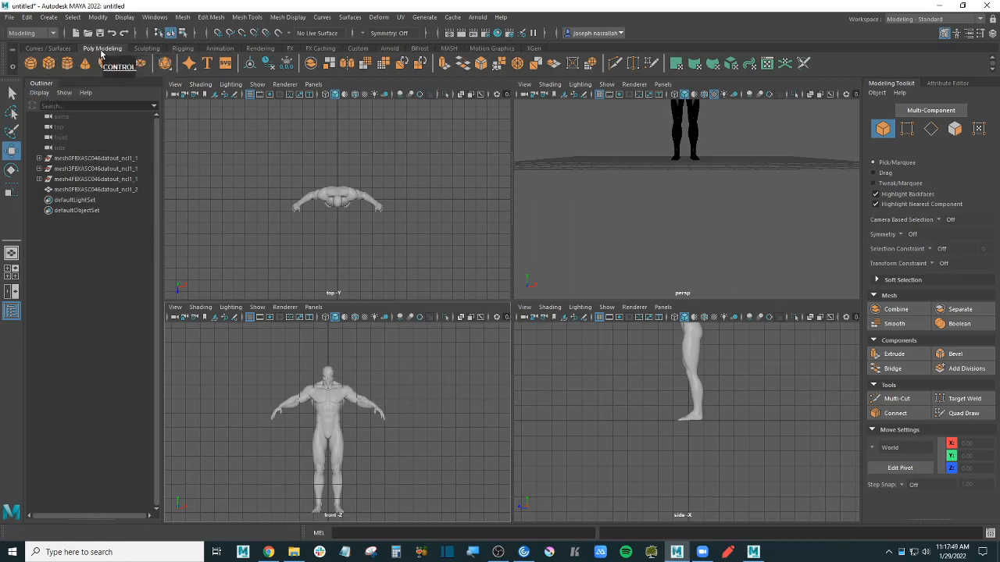
click(48, 63)
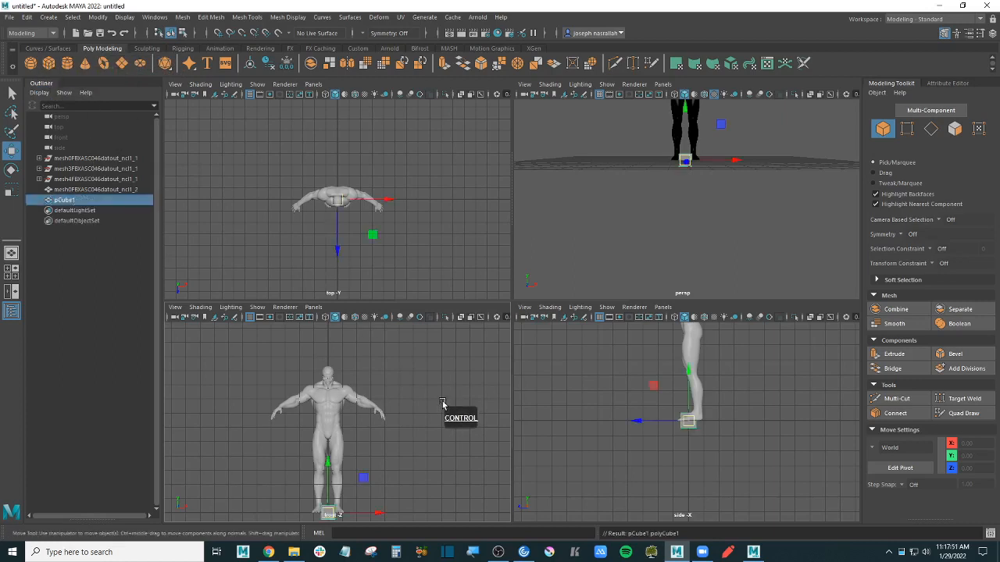
ctrl+drag(334, 500, 329, 344)
scroll(392, 390, up, 5)
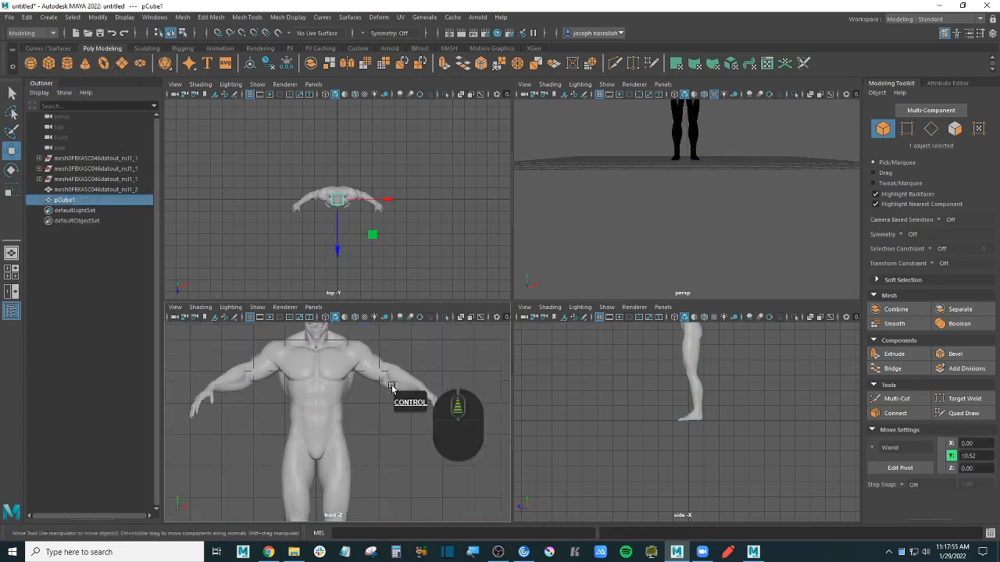
scroll(438, 333, up, 5)
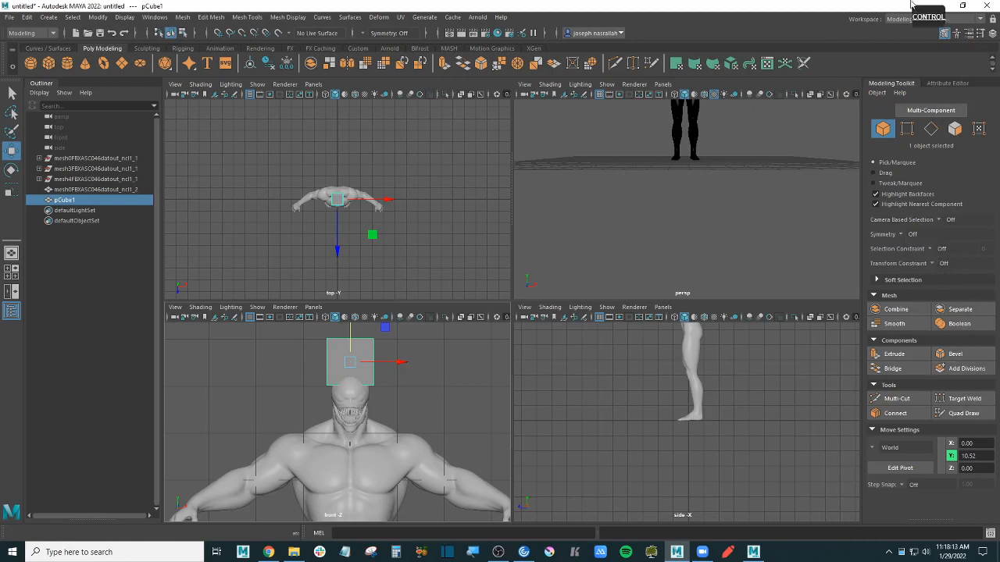
- Switch the workspace to Animation and bring up the full Venom character with the cube in the perspective view
click(937, 18)
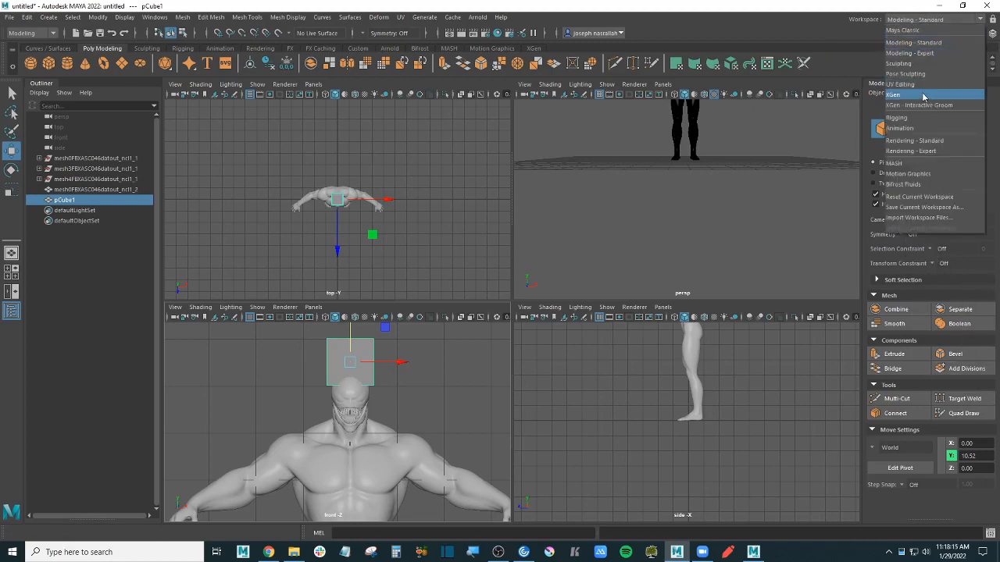
click(937, 127)
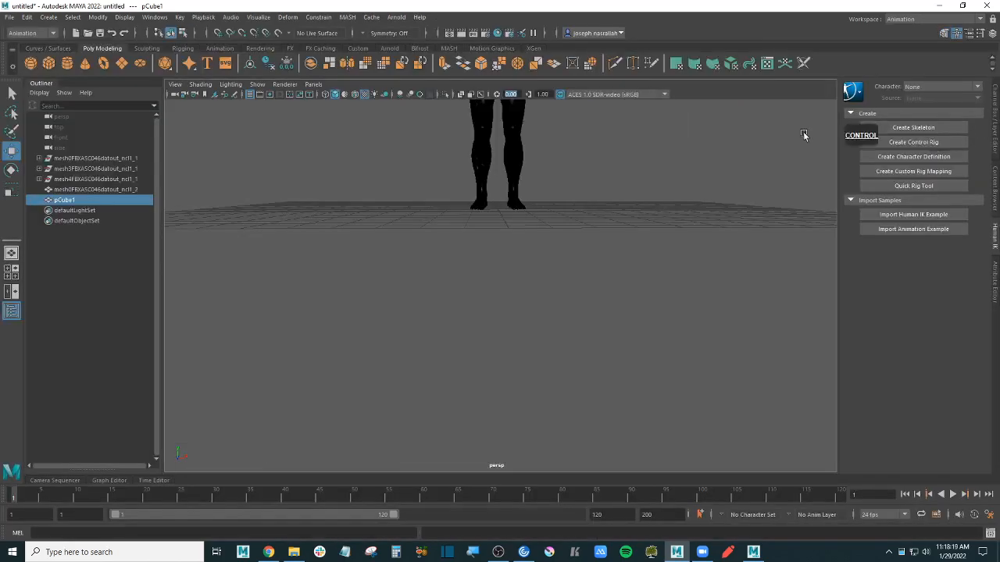
alt+middle_drag(636, 188, 597, 314)
scroll(599, 308, down, 5)
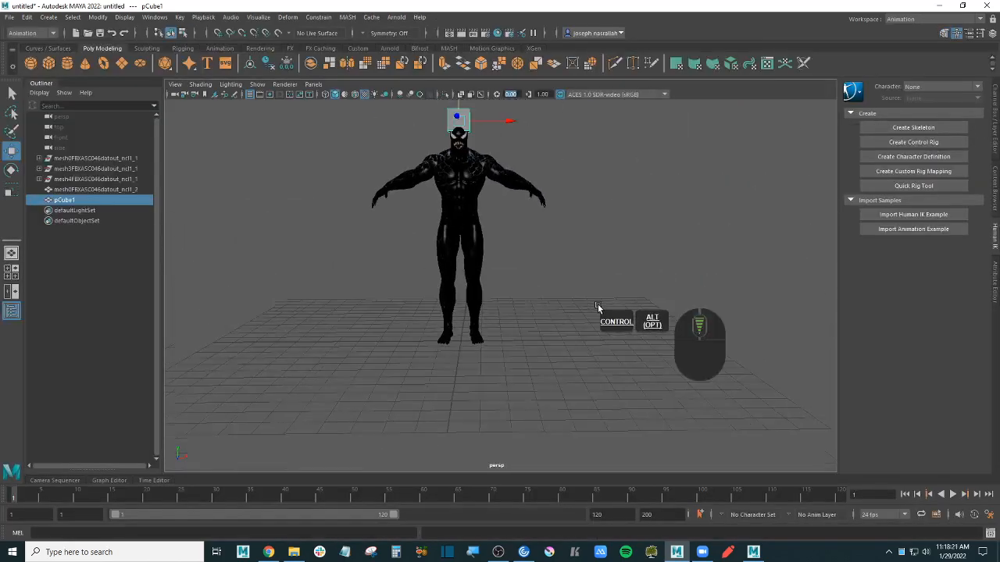
alt+middle_drag(589, 250, 587, 286)
scroll(586, 286, up, 4)
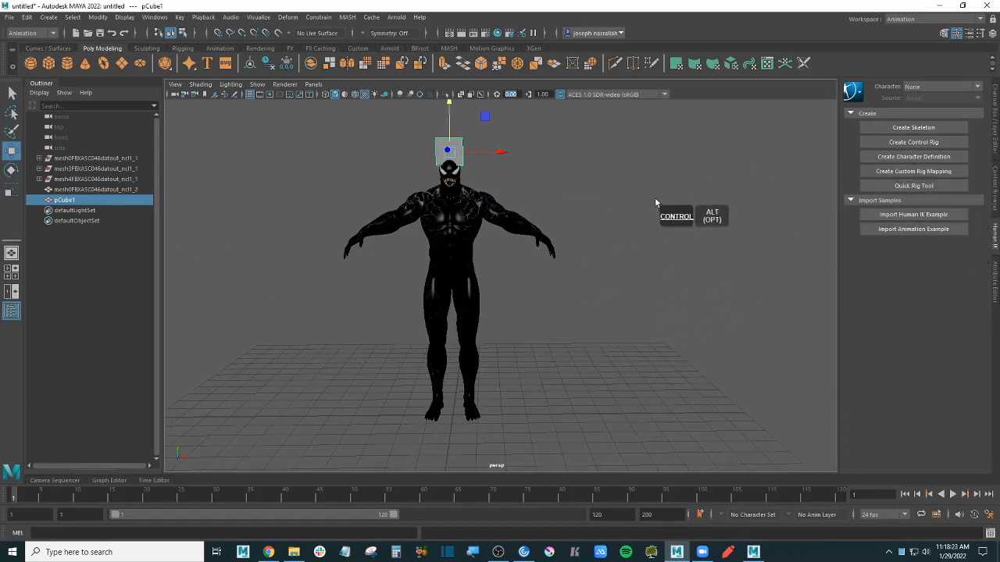
- Bring up the front view full size with Venom and the cube framed, and turn on textured display
key(space)
drag(654, 200, 627, 192)
click(617, 214)
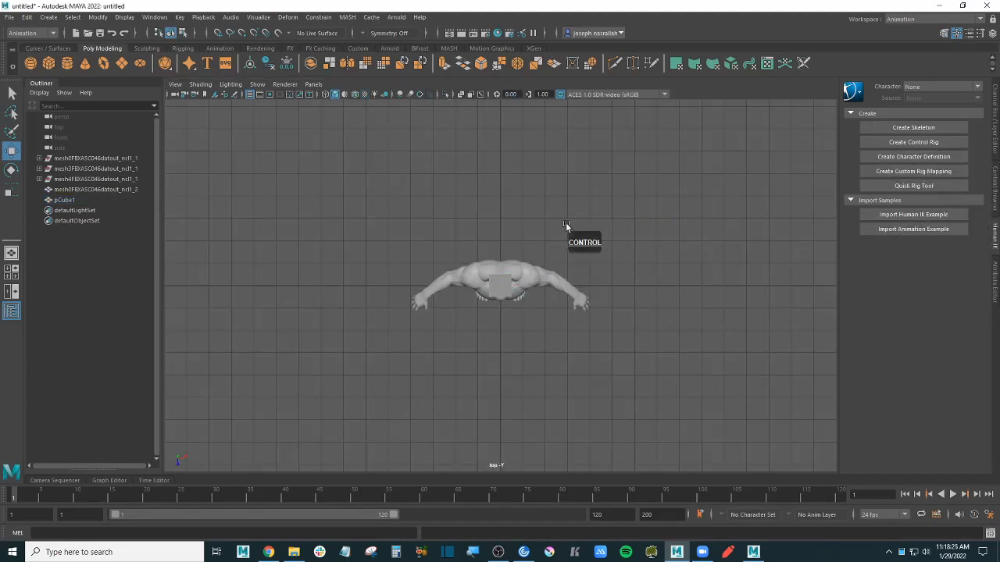
key(space)
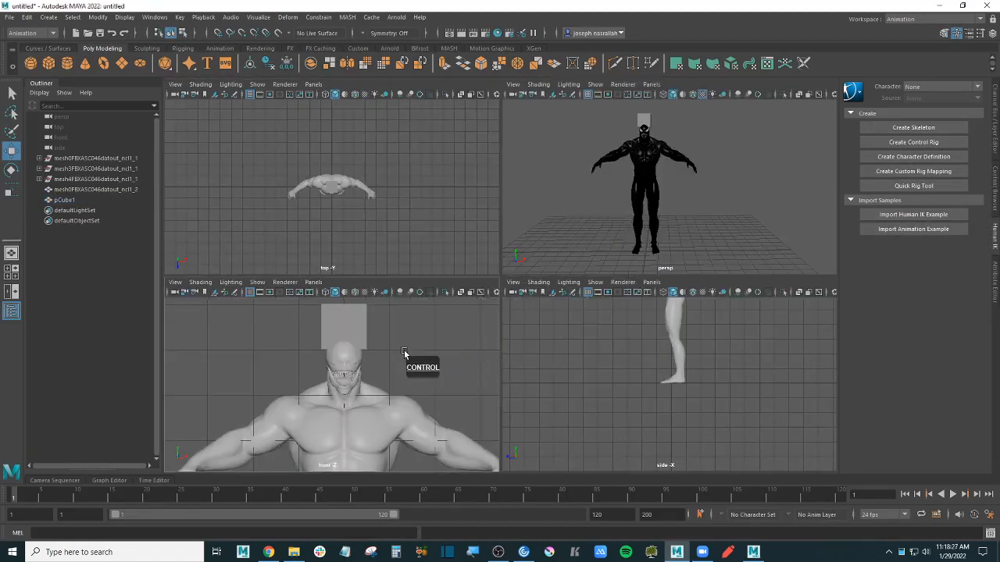
key(space)
ctrl+alt+scroll(399, 334, down, 6)
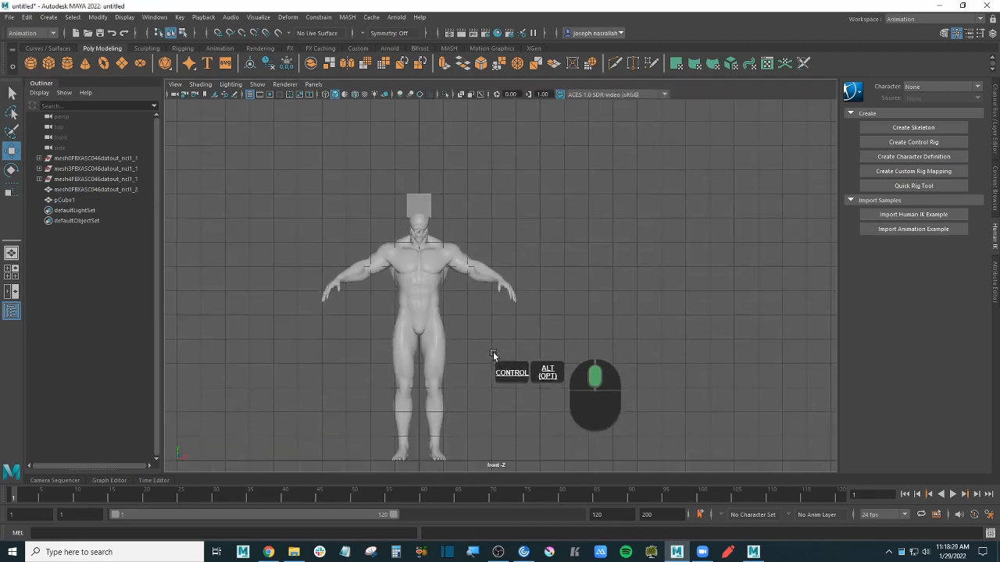
ctrl+alt+scroll(480, 356, up, 3)
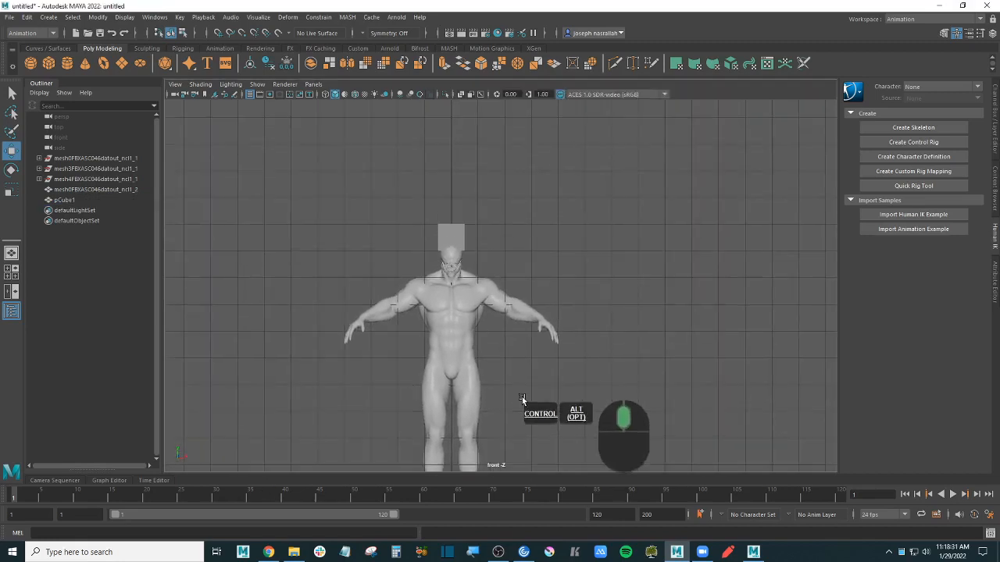
click(364, 94)
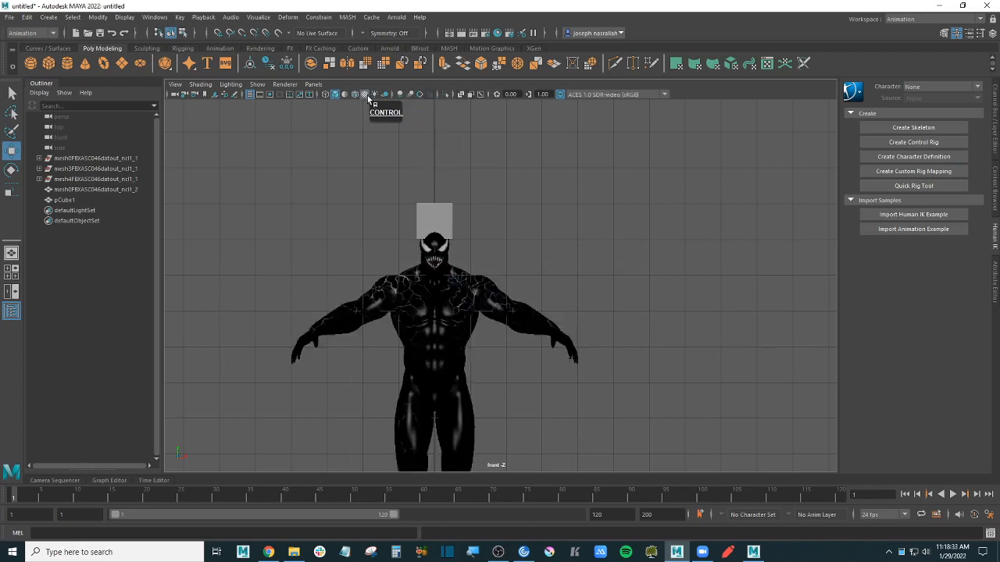
- Display the cube's transform channels and check the scene's linear working unit in the preferences
click(450, 219)
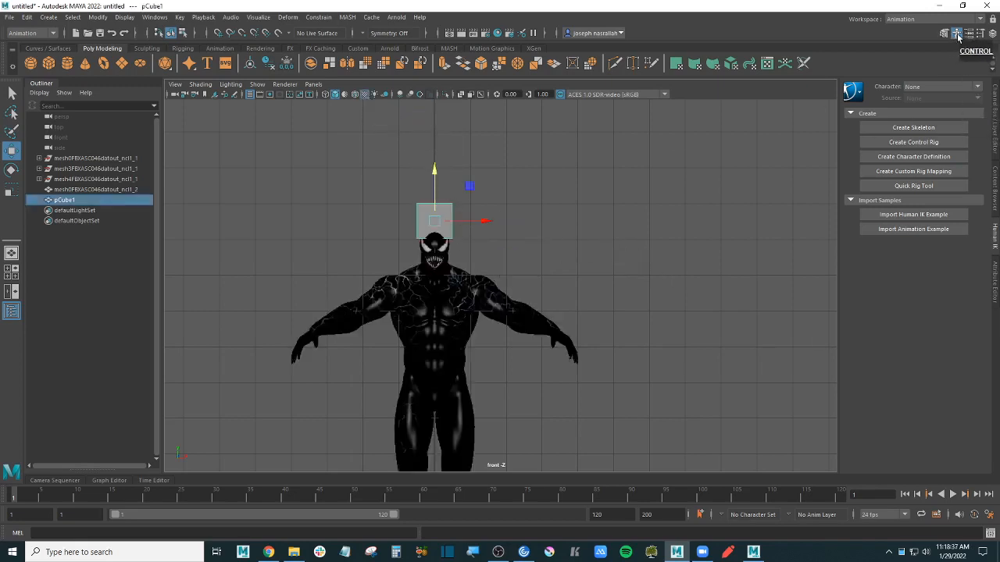
click(996, 104)
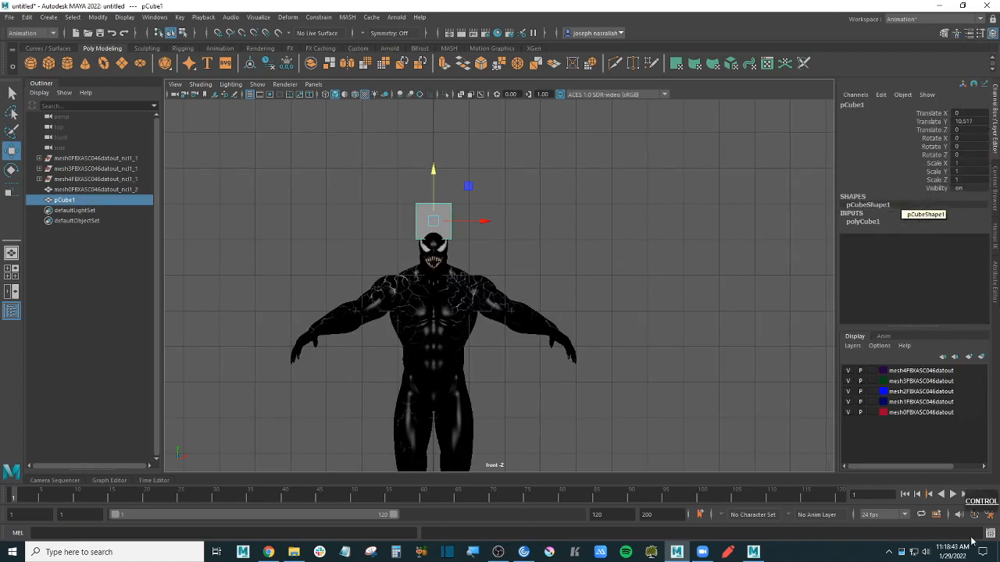
click(989, 515)
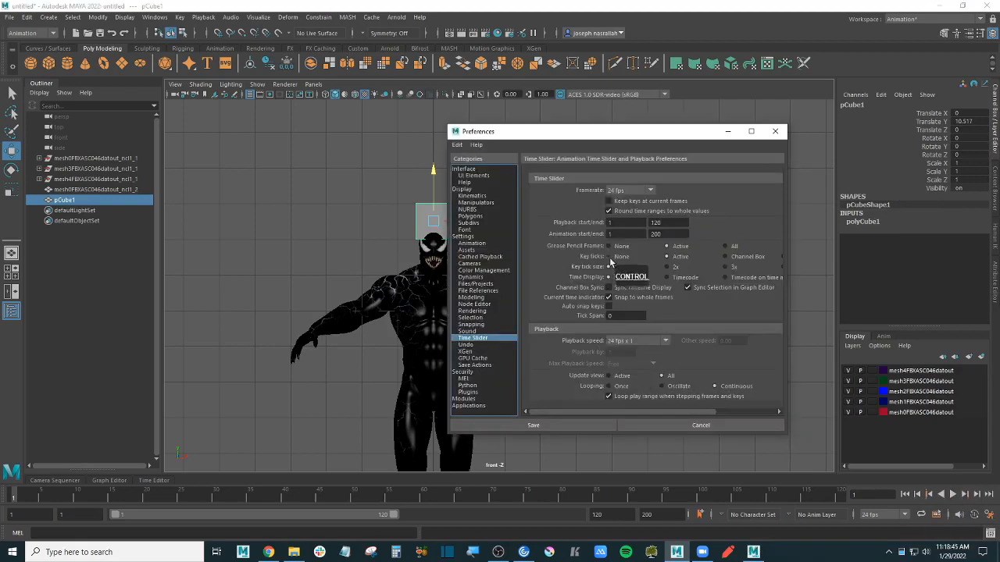
click(464, 236)
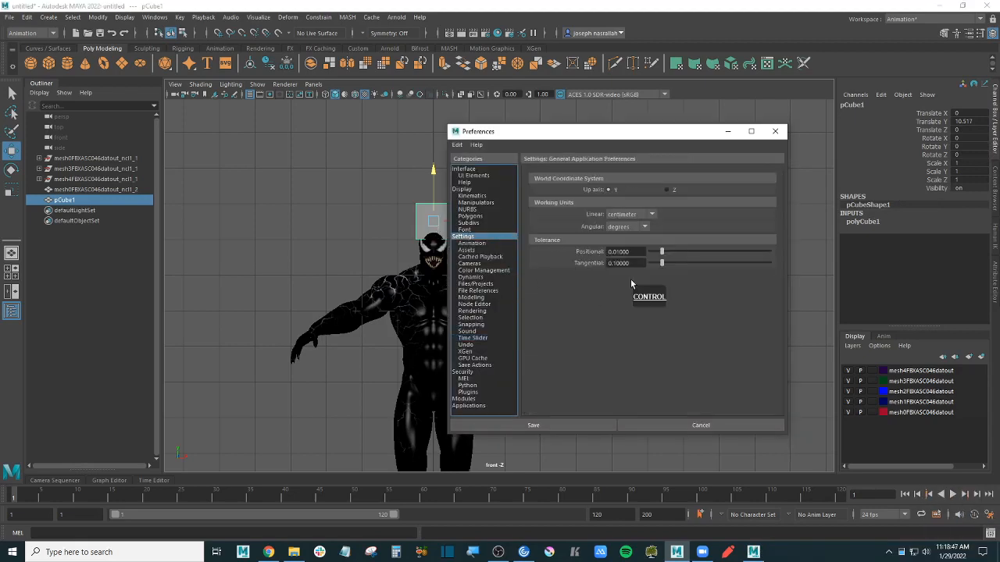
click(774, 131)
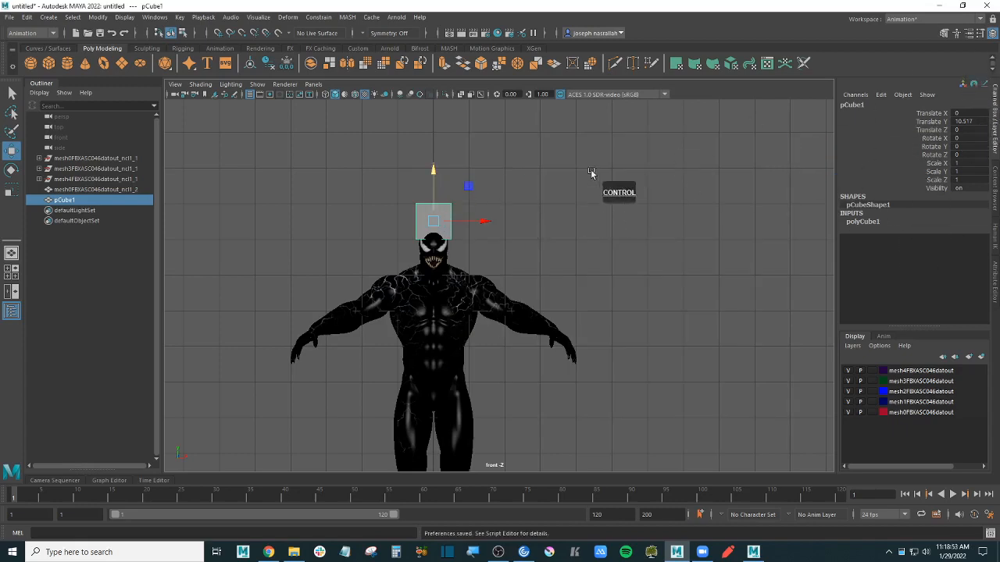
- Set the cube's Translate Y to 200 as the target height for Venom
mouse_move(435, 190)
mouse_down()
mouse_move(435, 166)
mouse_move(435, 199)
mouse_move(435, 104)
mouse_move(426, 206)
mouse_move(426, 189)
mouse_up()
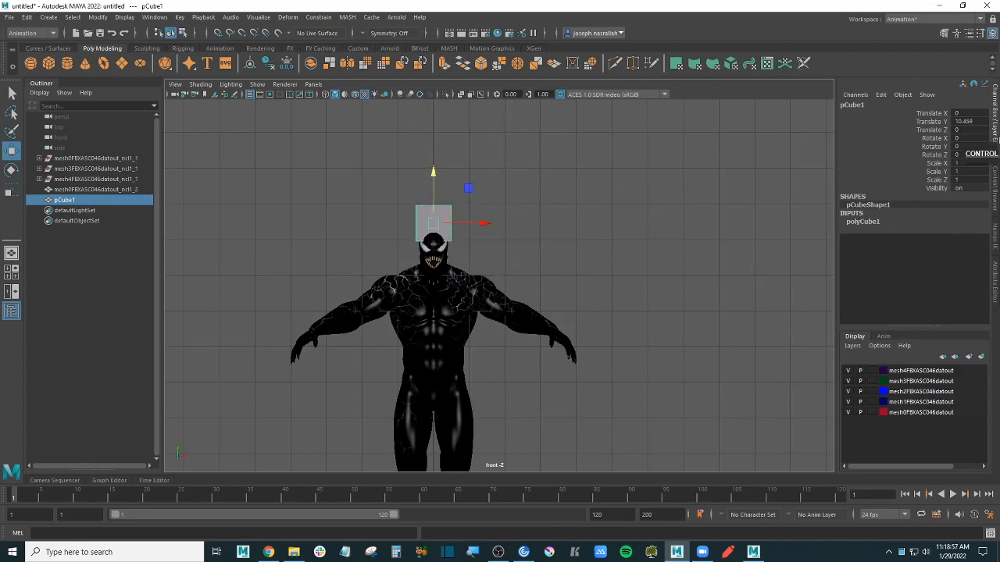
click(934, 122)
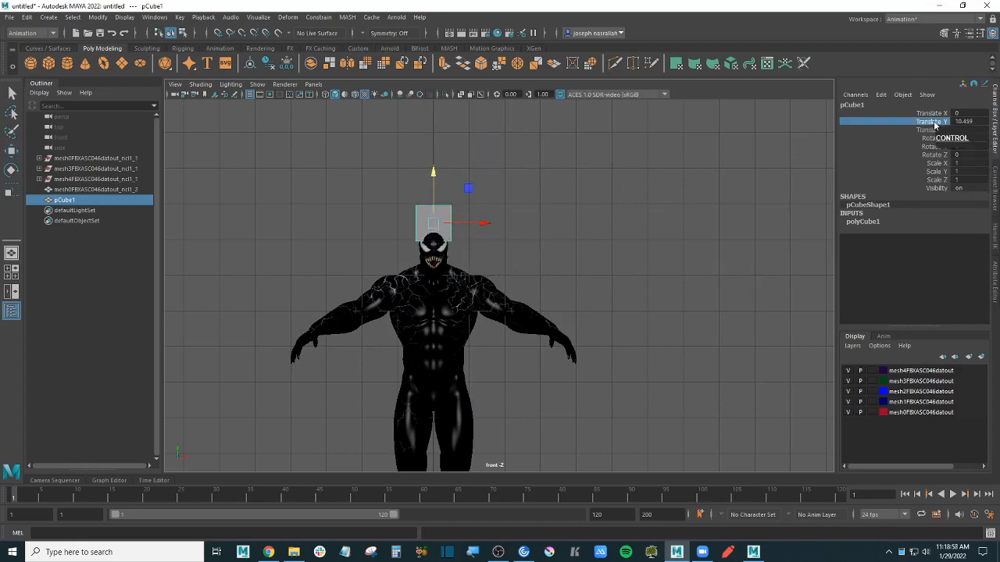
double_click(976, 122)
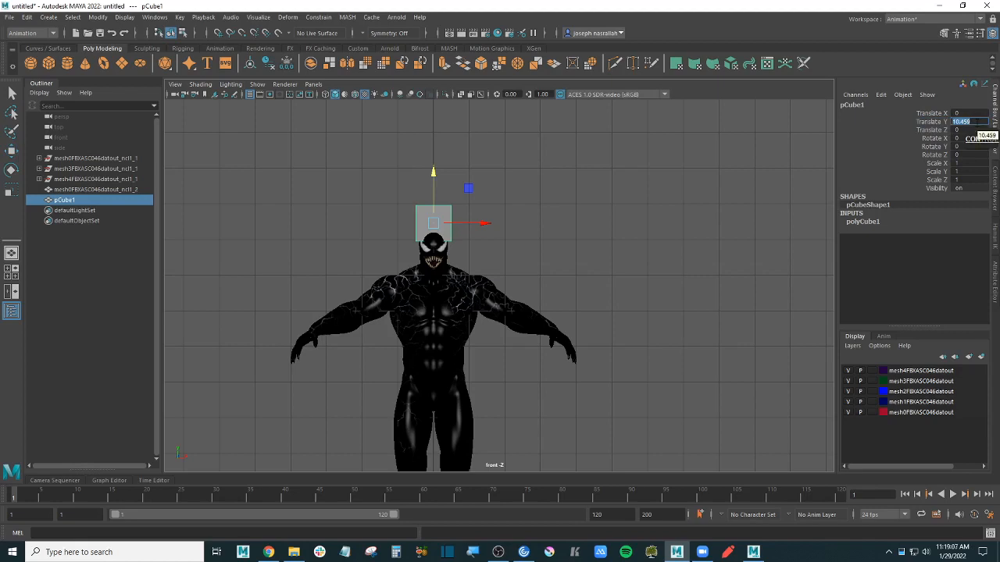
text(2)
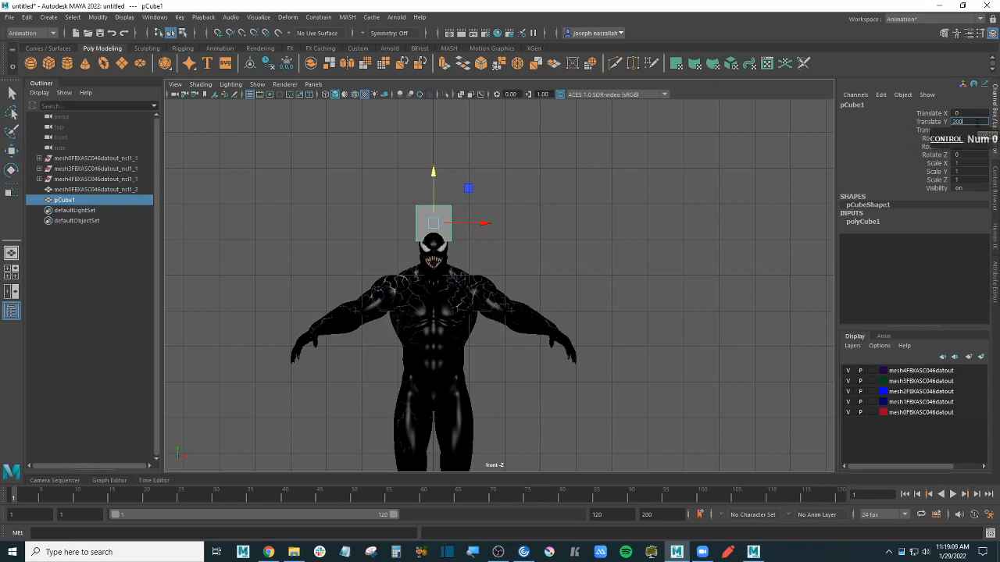
text(00)
key(Return)
scroll(601, 308, down, 5)
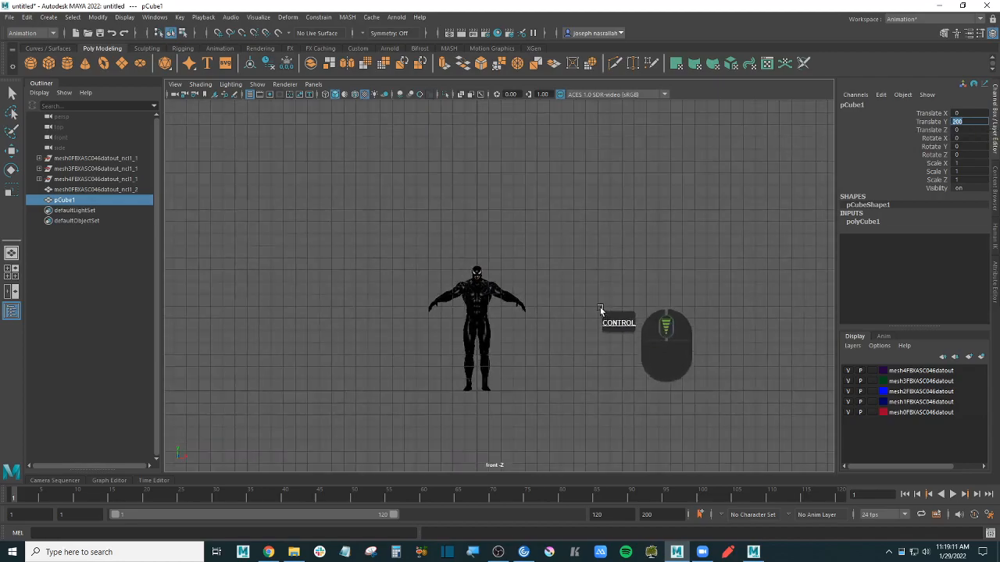
ctrl+scroll(600, 310, down, 10)
ctrl+alt+middle_drag(605, 267, 588, 396)
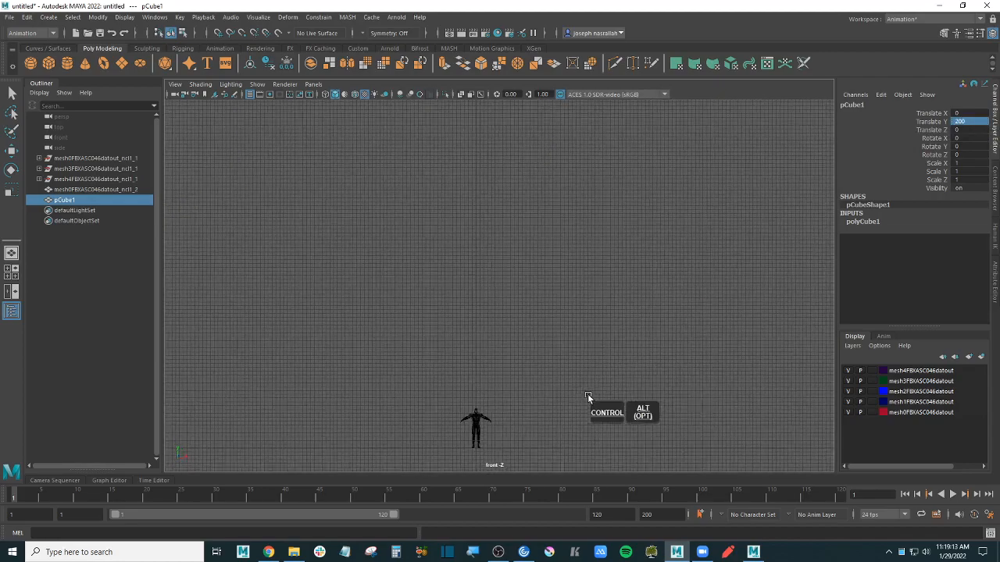
ctrl+alt+scroll(586, 369, down, 7)
ctrl+alt+middle_drag(602, 330, 554, 421)
ctrl+alt+scroll(555, 421, down, 1)
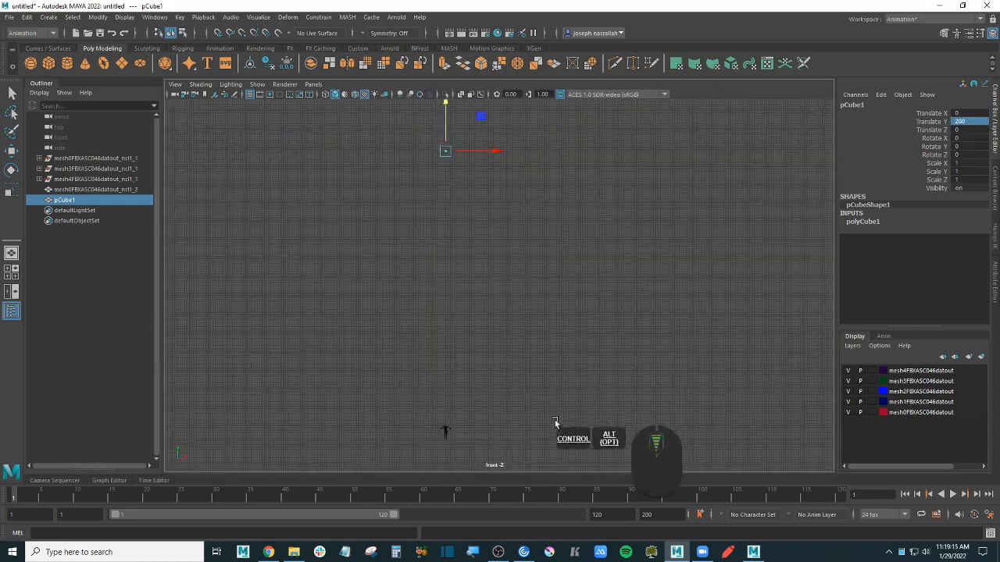
ctrl+alt+scroll(556, 421, down, 1)
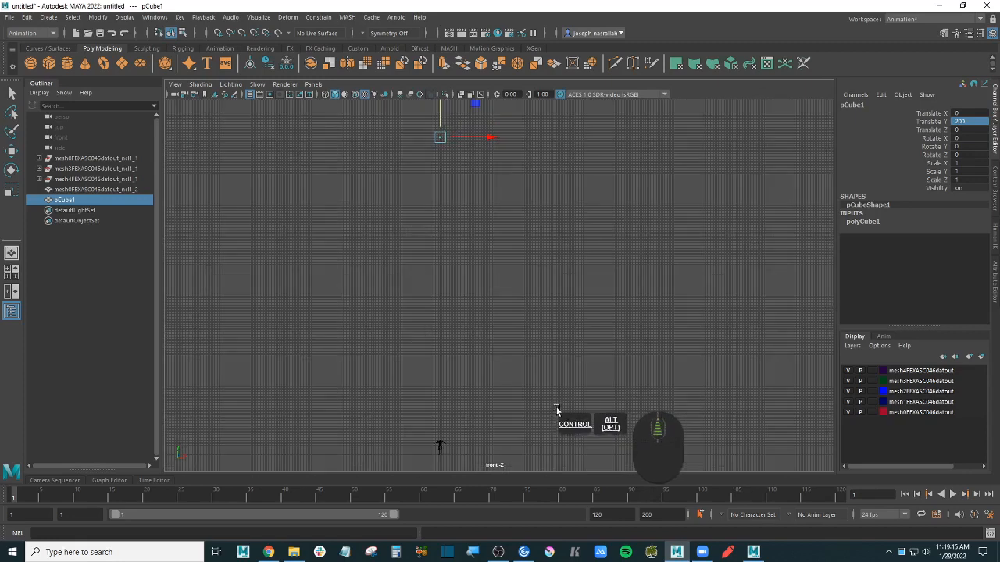
click(440, 448)
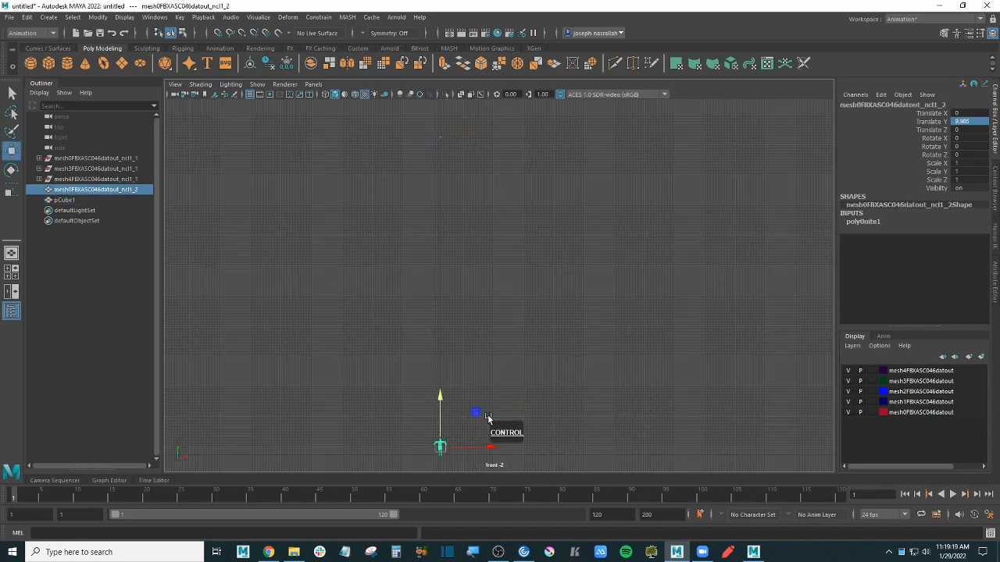
click(11, 190)
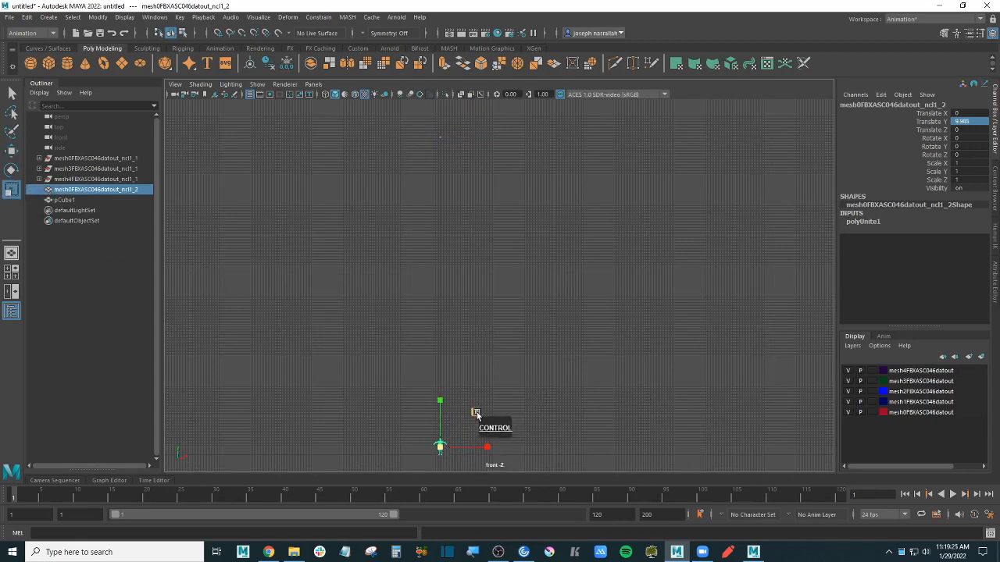
click(497, 552)
click(971, 405)
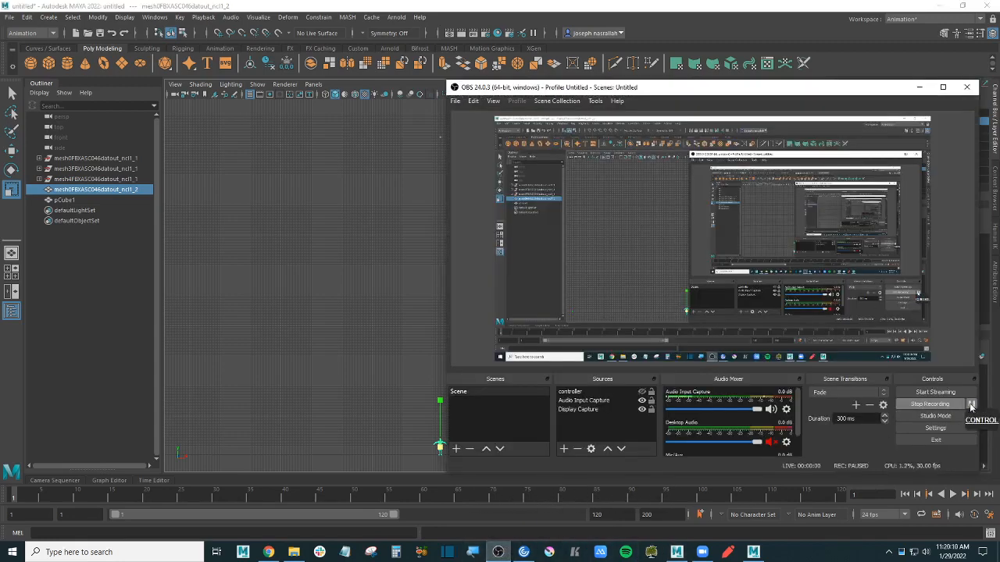
click(414, 11)
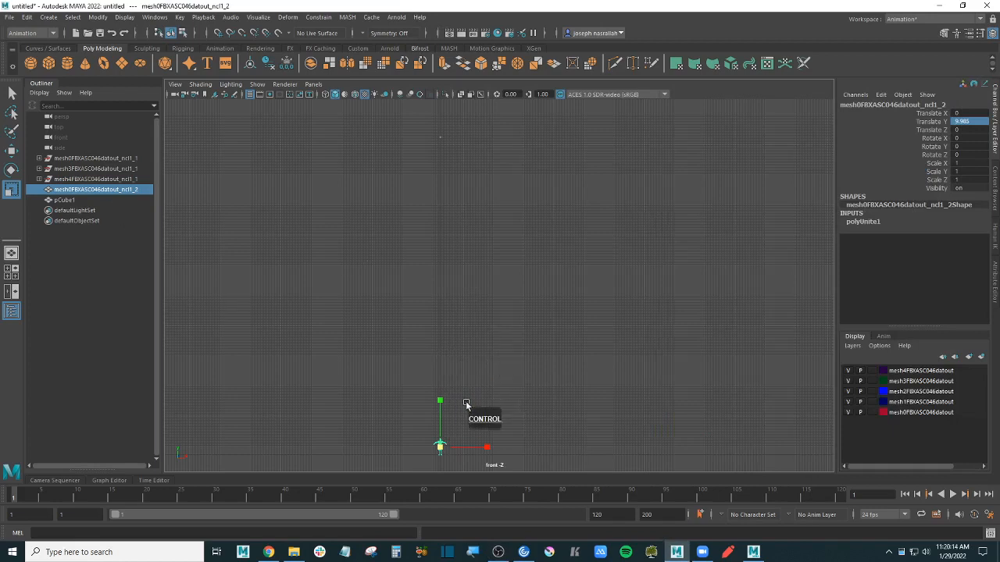
click(440, 141)
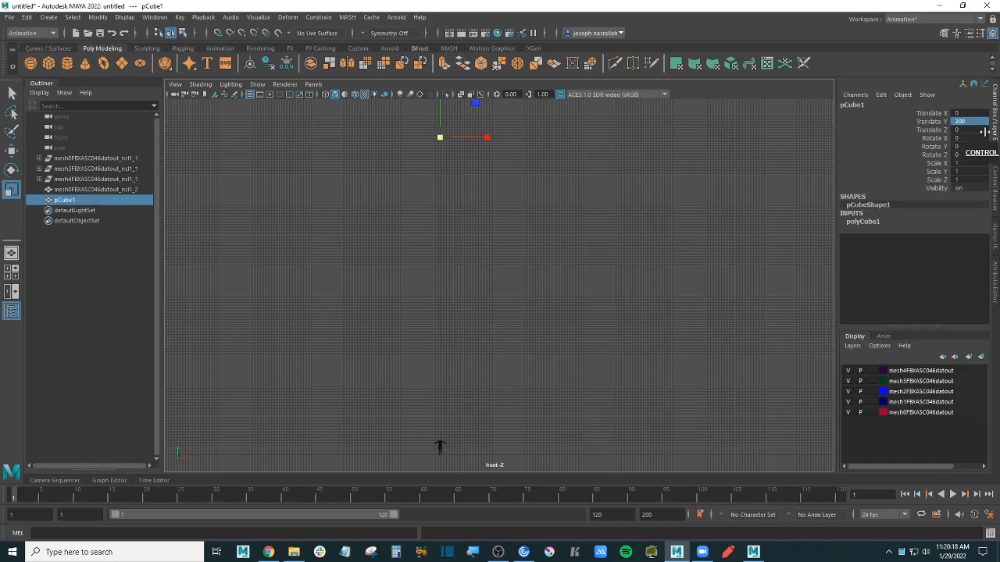
ctrl+drag(971, 120, 969, 120)
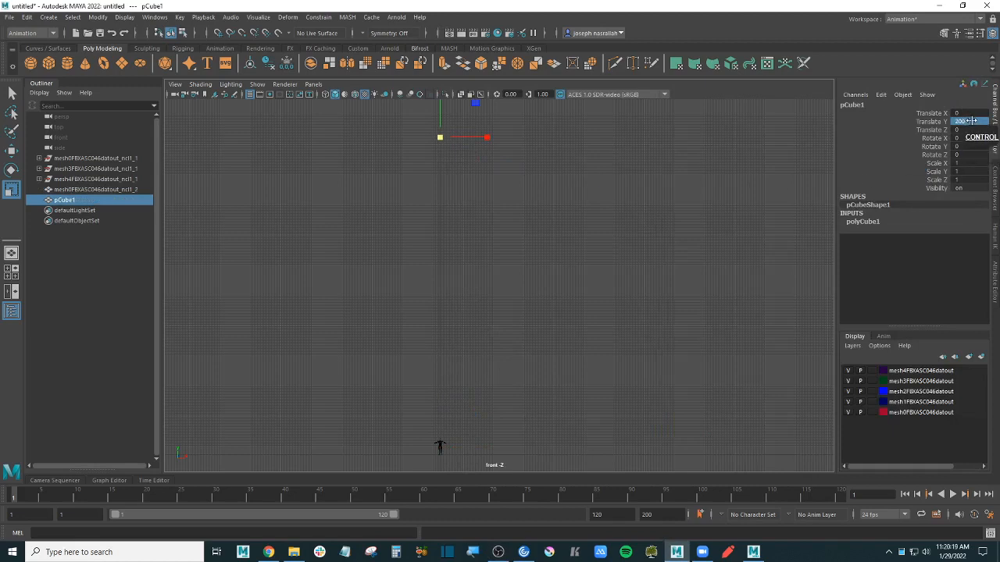
- Try scaling the combined Venom mesh freehand in the XY plane and along Y in the front view, undoing both attempts
click(440, 447)
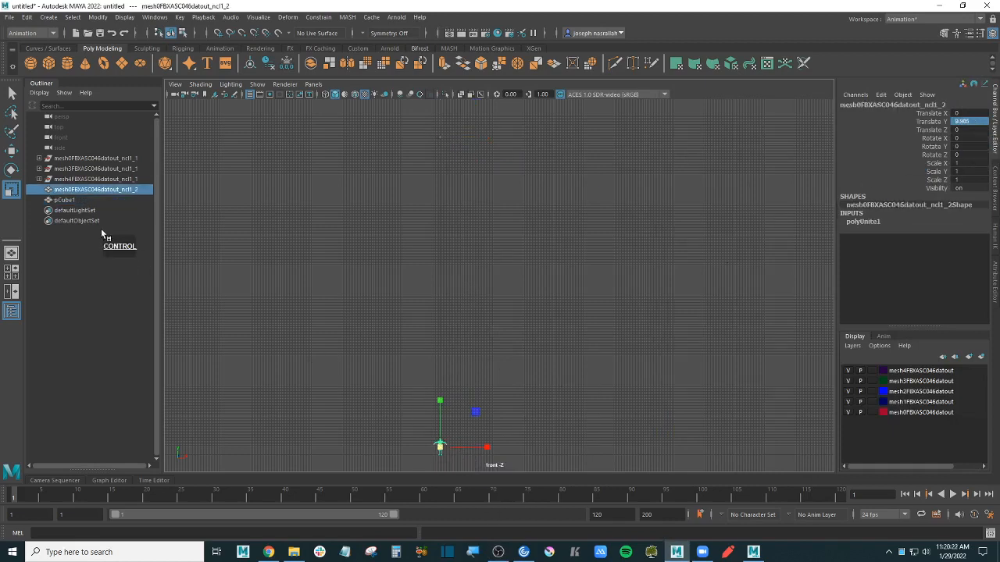
click(11, 172)
click(11, 190)
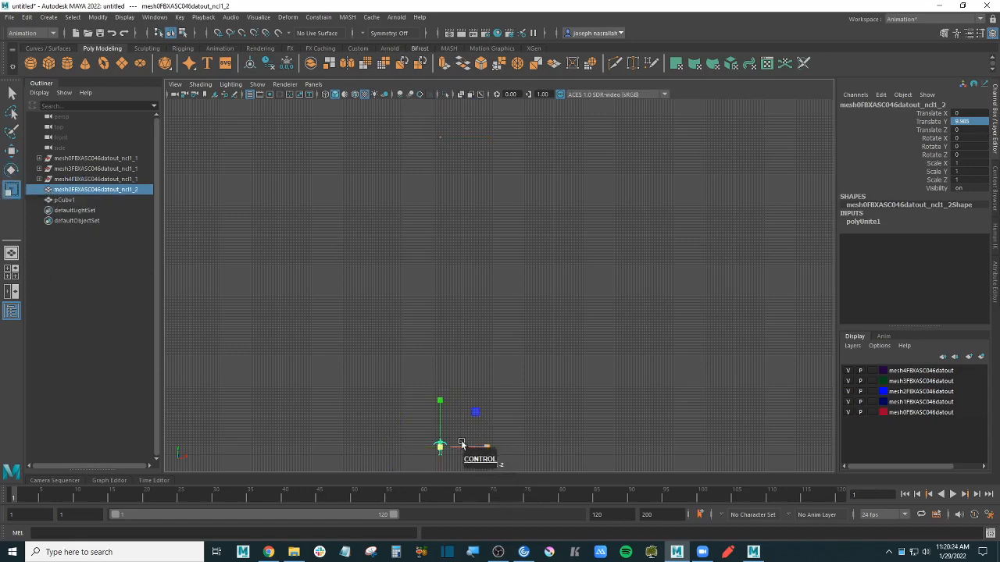
ctrl+drag(476, 412, 687, 215)
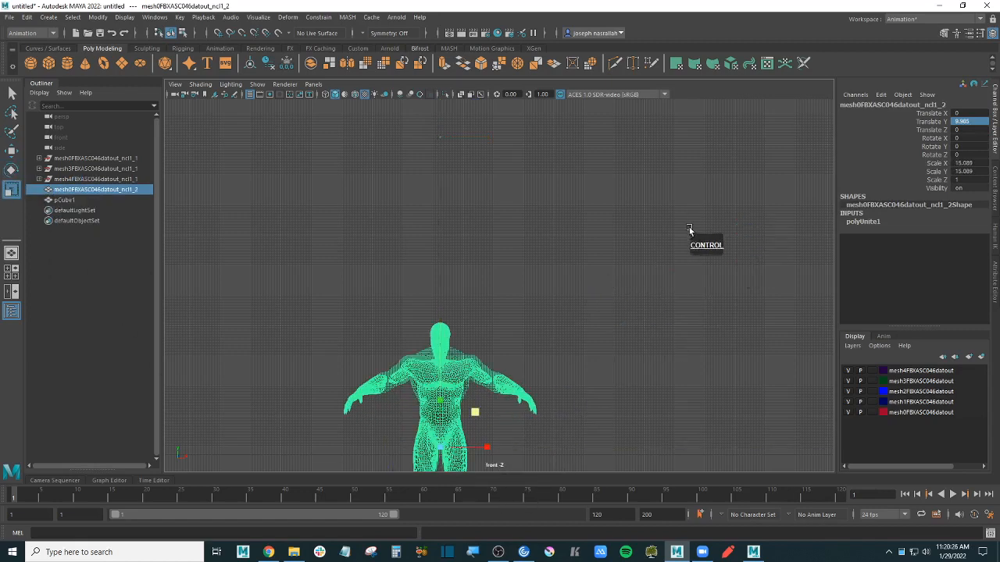
key(ctrl+z)
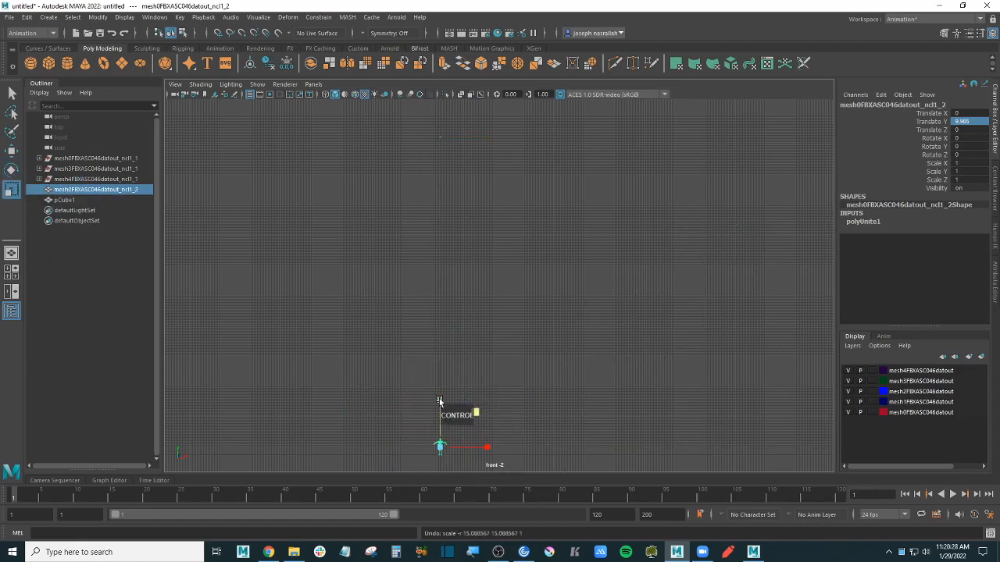
drag(443, 401, 441, 349)
key(ctrl+z)
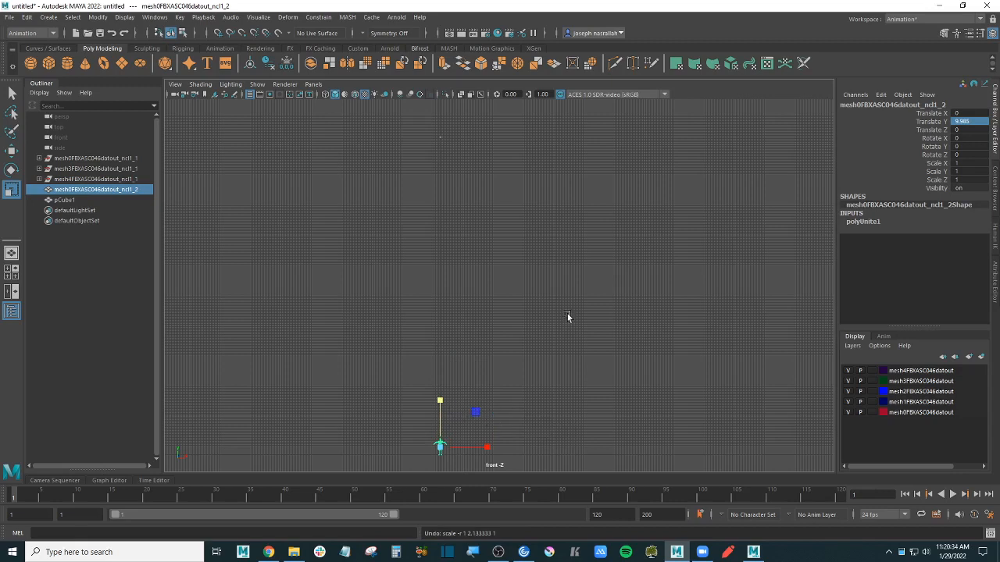
- Switch to the four-view layout and set the combined Venom mesh's Scale X, Y and Z to 200
key(space)
mouse_move(692, 219)
alt+mouse_down()
mouse_move(718, 226)
mouse_move(707, 226)
alt+mouse_up()
alt+scroll(707, 227, down, 3)
alt+scroll(708, 225, down, 4)
alt+middle_drag(717, 221, 712, 237)
alt+scroll(711, 236, up, 3)
alt+drag(712, 237, 727, 240)
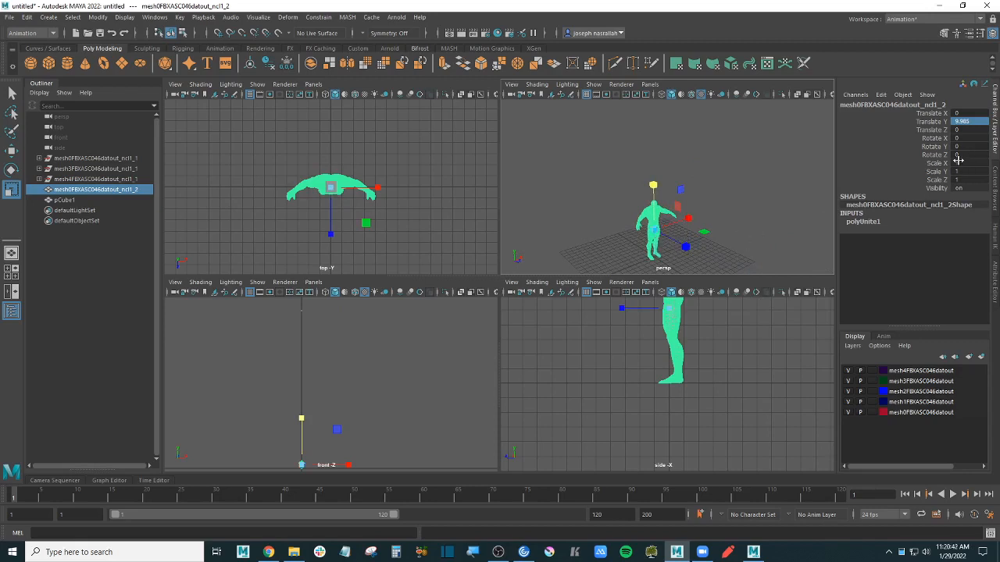
drag(931, 163, 934, 179)
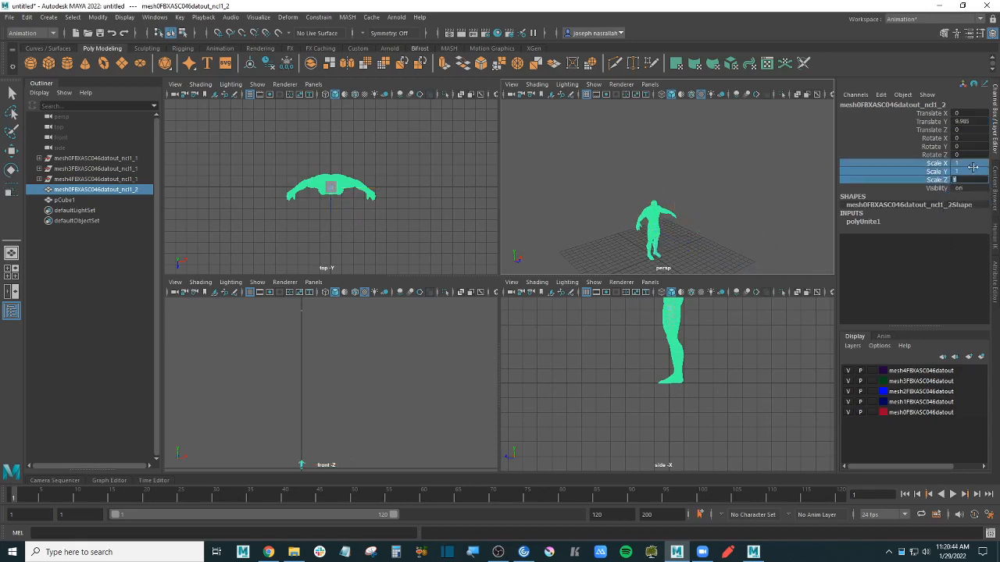
text(200)
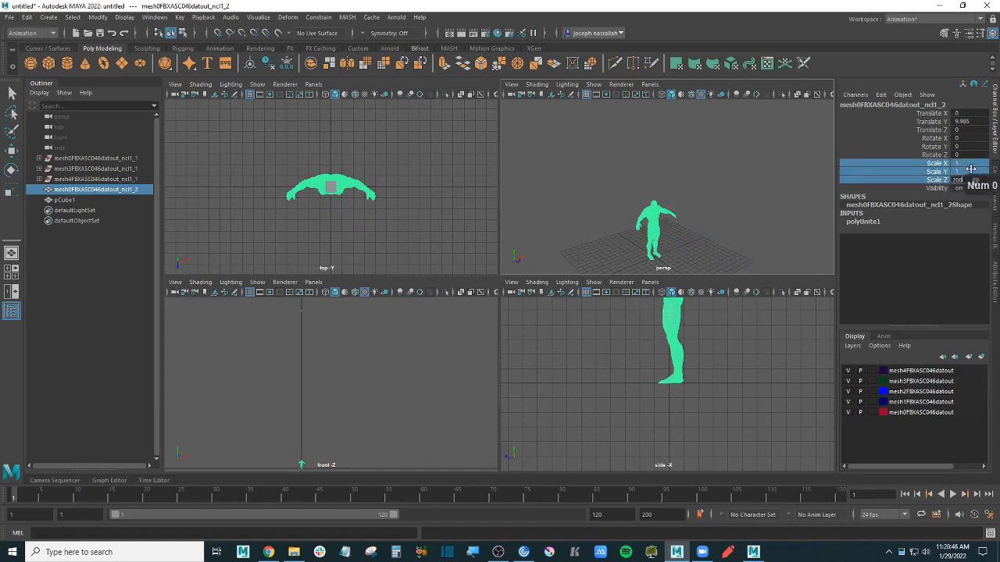
key(Return)
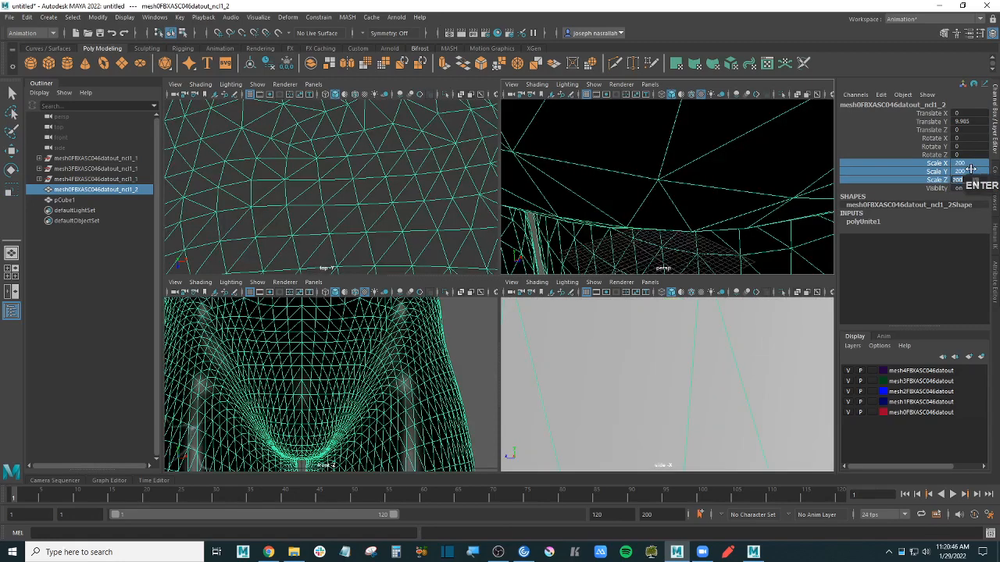
- Clear the selection and examine the full enlarged Venom mesh in the front view
click(472, 327)
scroll(472, 327, down, 10)
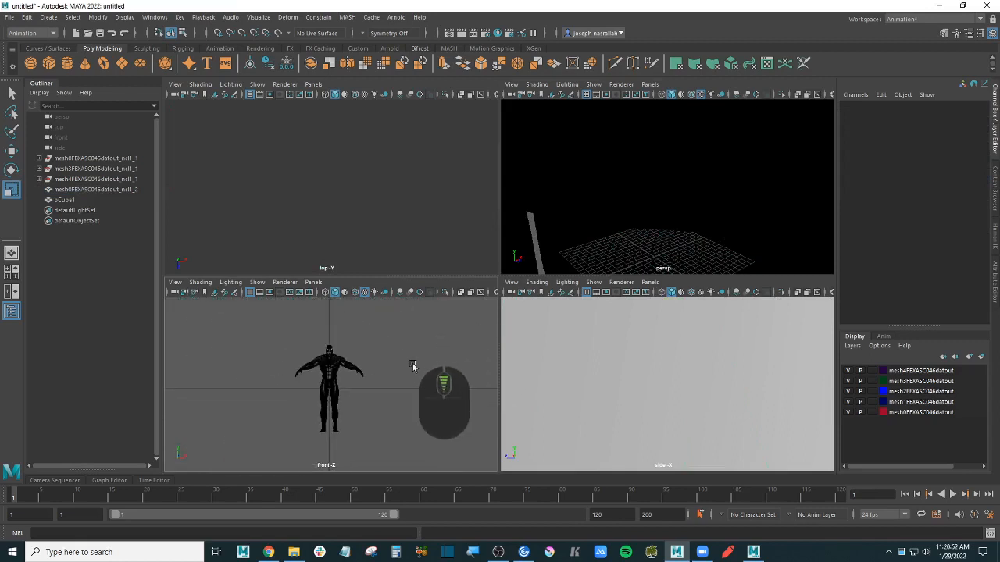
scroll(414, 351, down, 2)
scroll(415, 348, up, 3)
alt+middle_drag(414, 335, 413, 345)
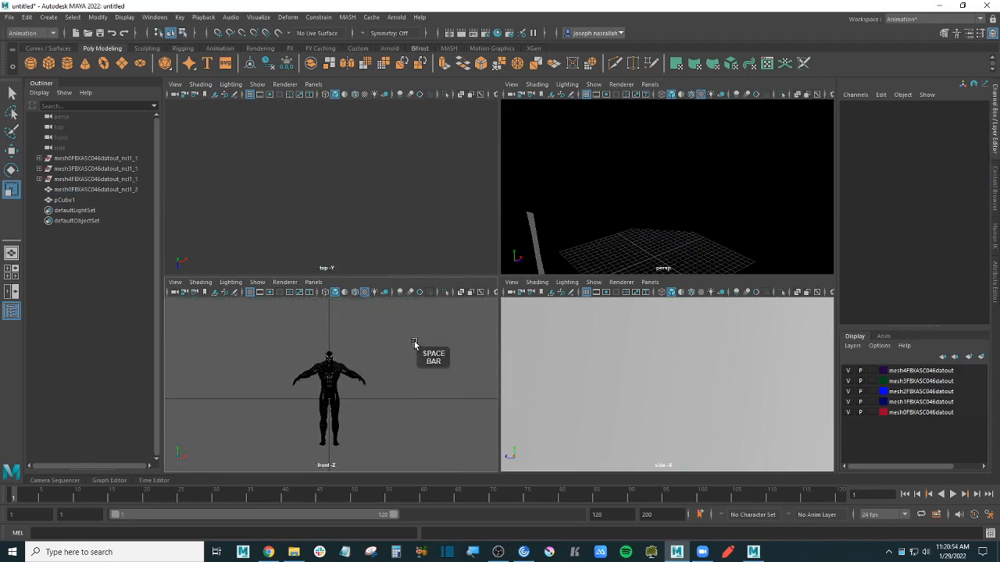
- Compare the combined Venom mesh with the reference cube in the front view and set its Scale X, Y and Z to 20
key(space)
alt+middle_drag(592, 255, 538, 339)
scroll(537, 337, down, 2)
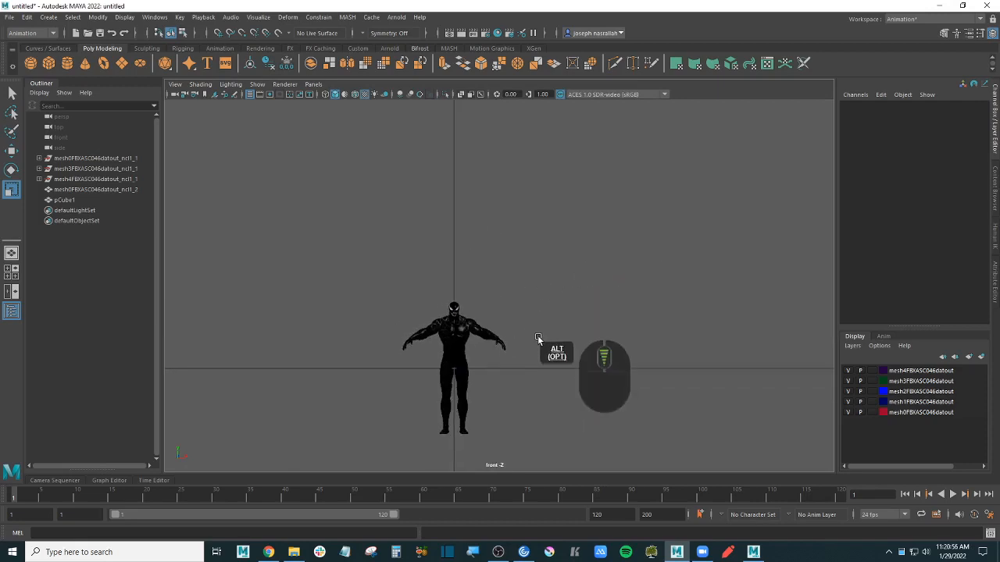
scroll(538, 334, up, 3)
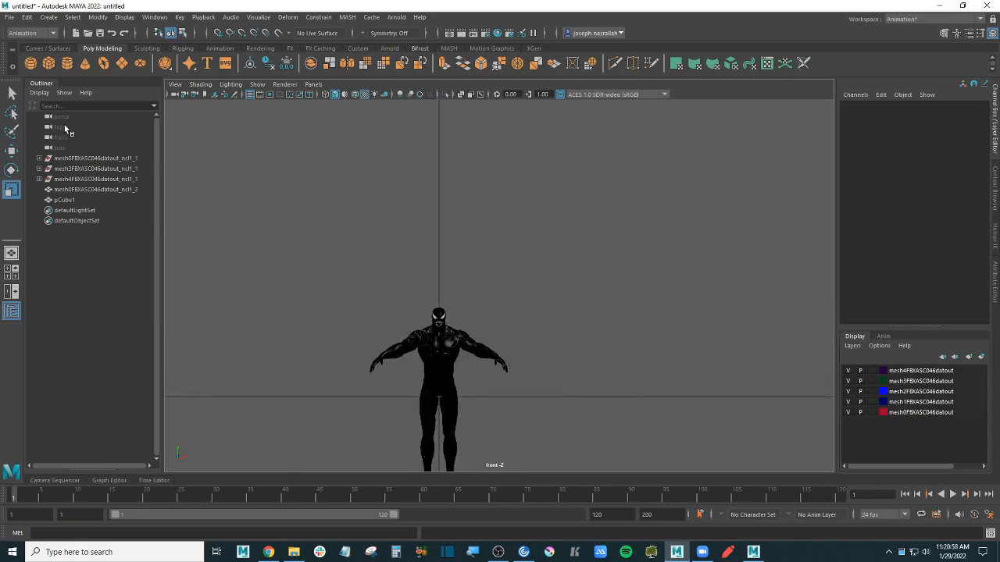
click(65, 200)
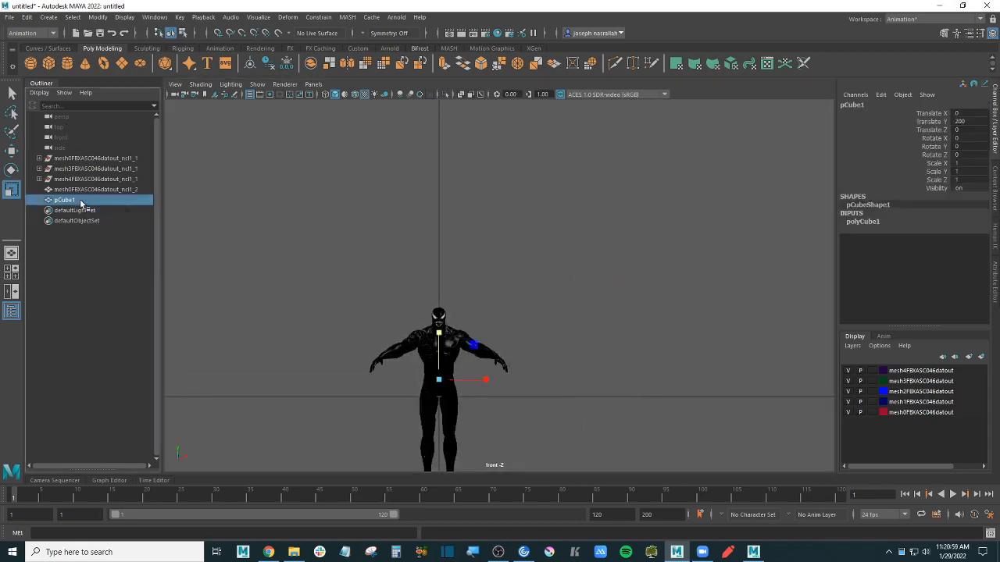
click(428, 352)
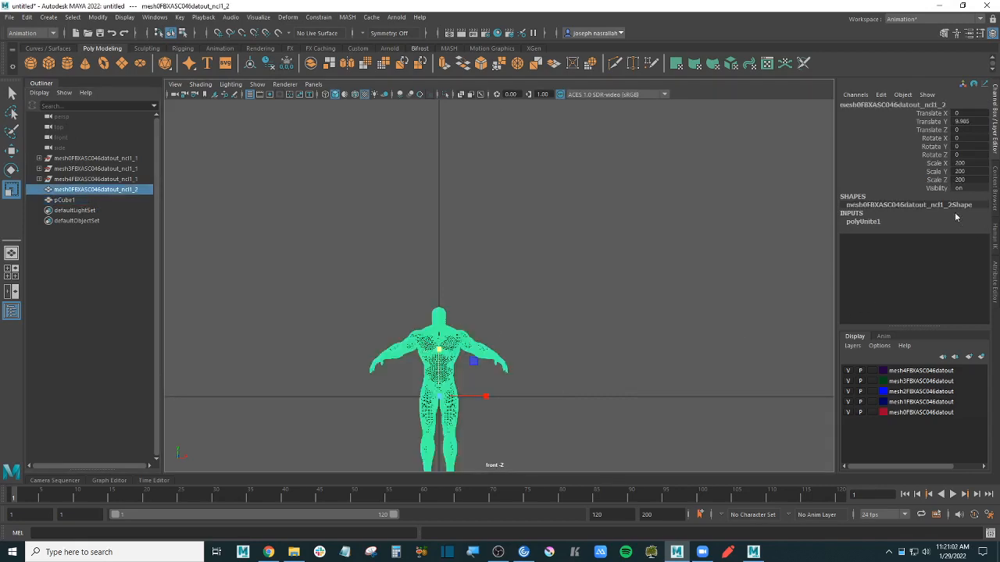
drag(941, 167, 976, 187)
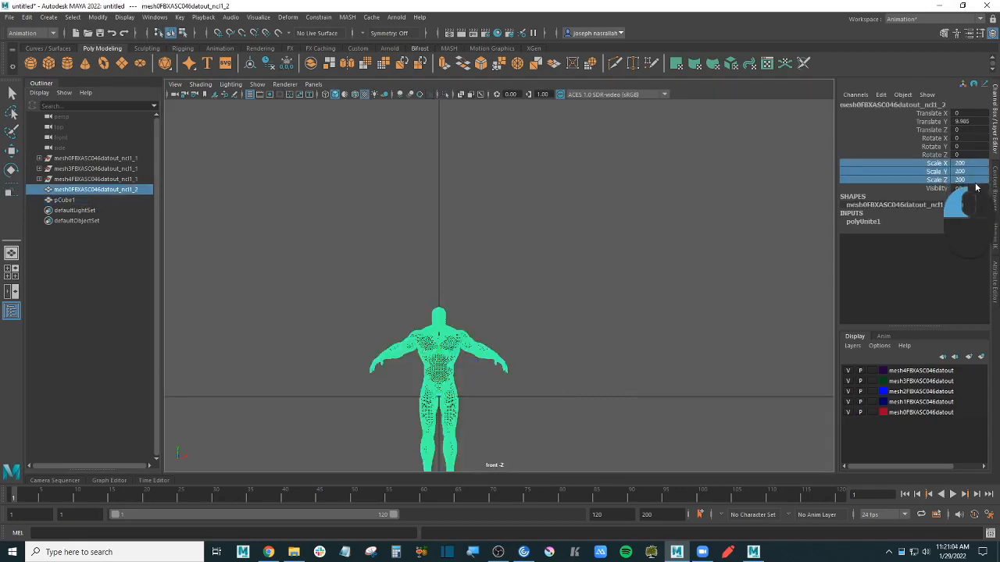
click(975, 181)
text(20)
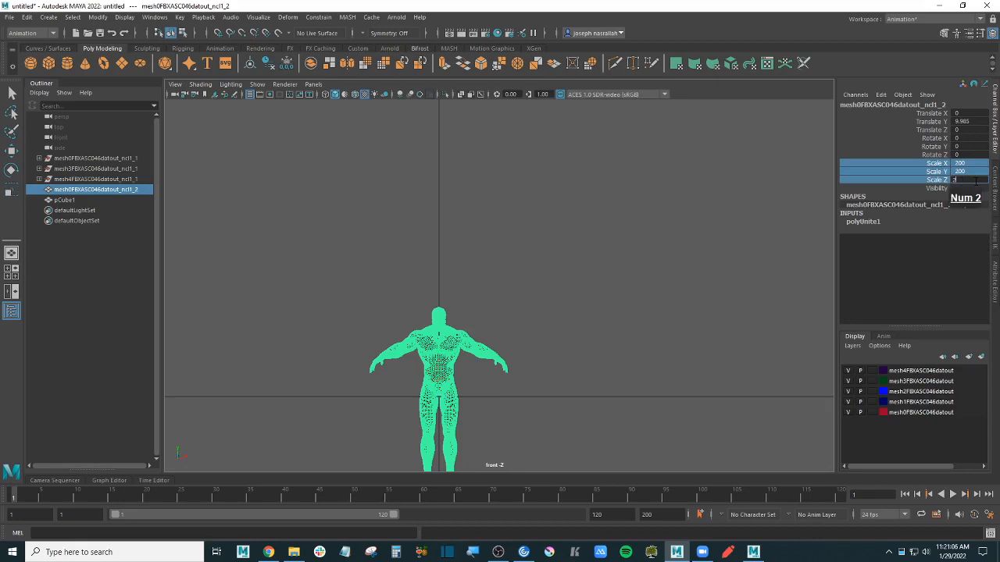
key(Return)
- Move the combined Venom mesh up in the front view to a Translate Y of about 107, standing its feet near the grid line
alt+middle_drag(462, 404, 496, 328)
alt+scroll(479, 328, up, 5)
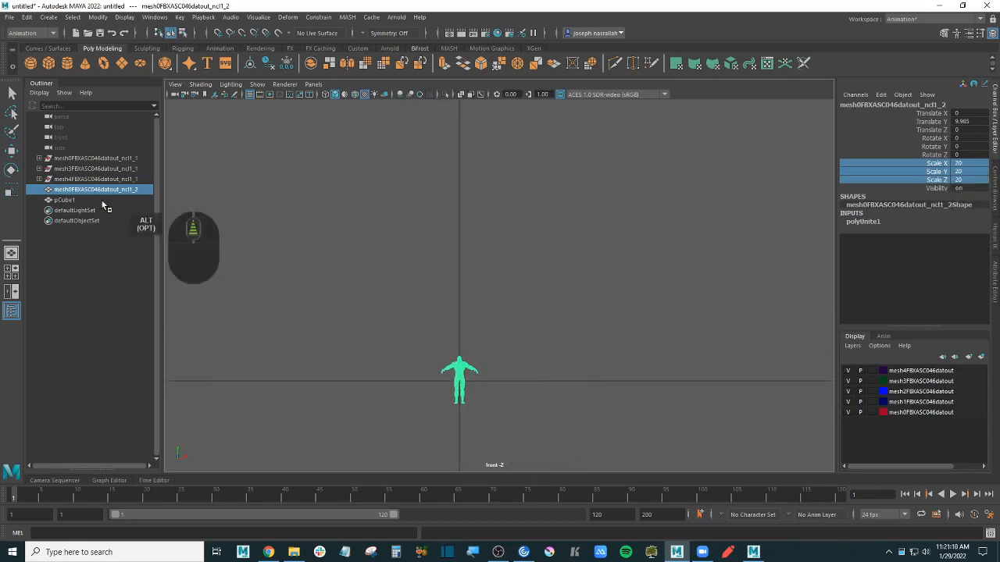
click(65, 200)
click(463, 375)
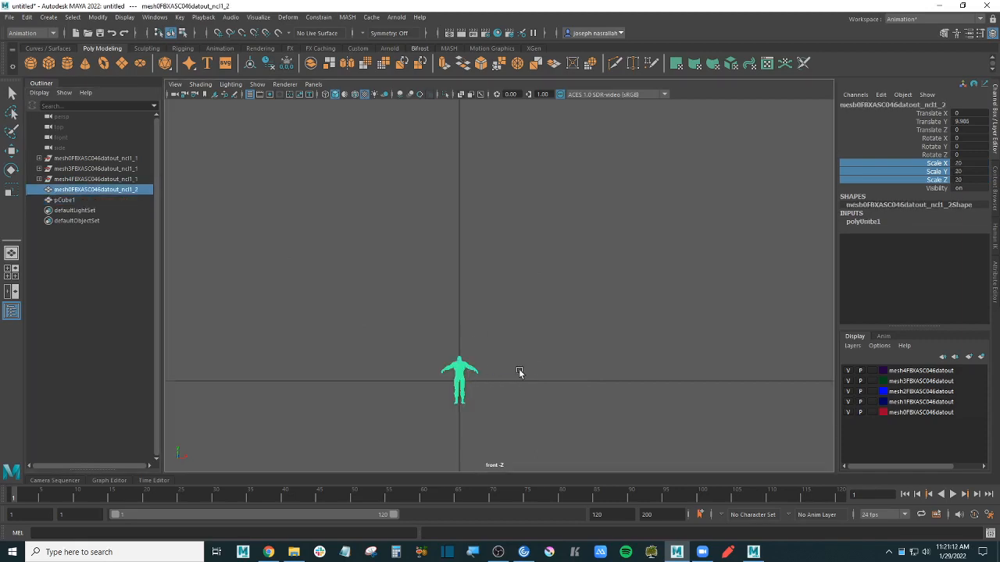
scroll(540, 370, up, 3)
key(w)
alt+middle_drag(517, 391, 538, 346)
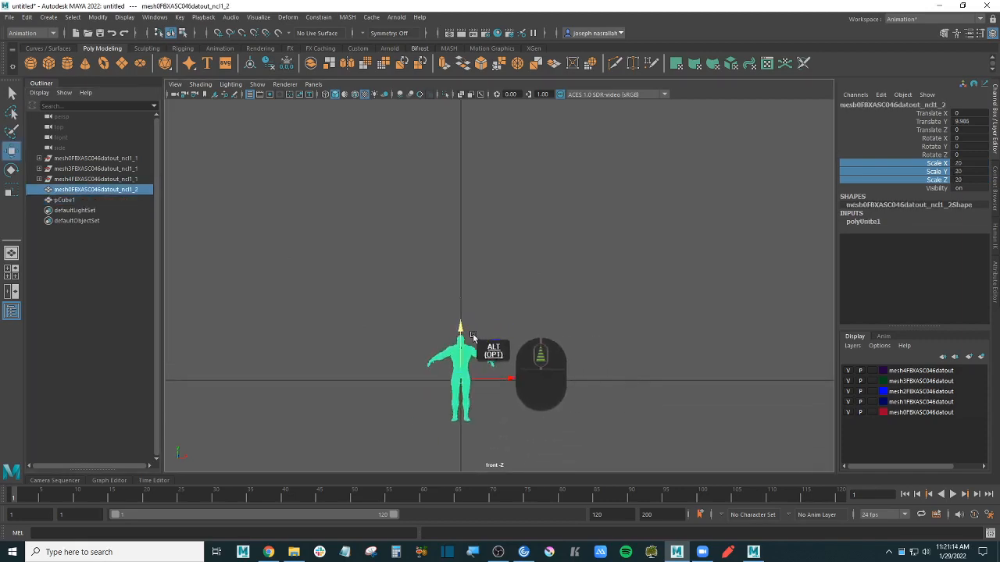
drag(469, 332, 470, 296)
scroll(492, 336, up, 4)
scroll(492, 336, up, 3)
alt+middle_drag(475, 355, 617, 220)
alt+scroll(592, 250, up, 2)
alt+middle_drag(647, 322, 537, 333)
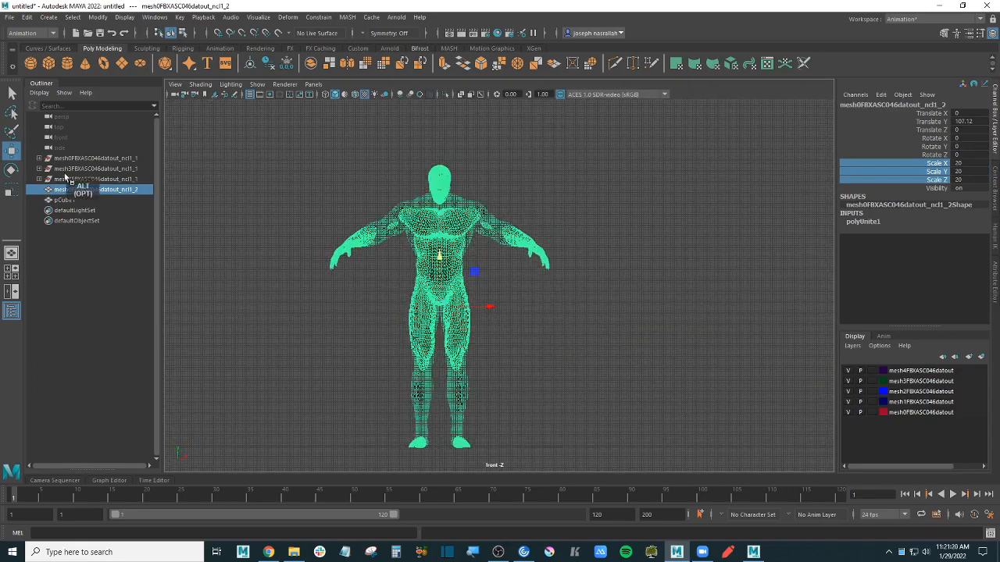
- Check the head against the reference cube and scale the combined Venom mesh down in the XY plane to about 18.93
click(73, 201)
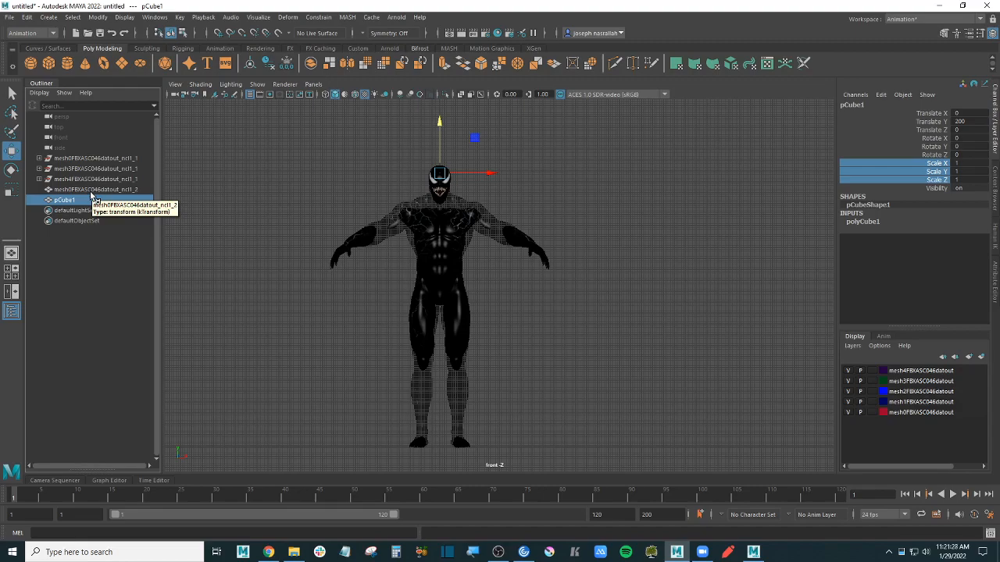
scroll(582, 231, up, 3)
scroll(578, 228, down, 1)
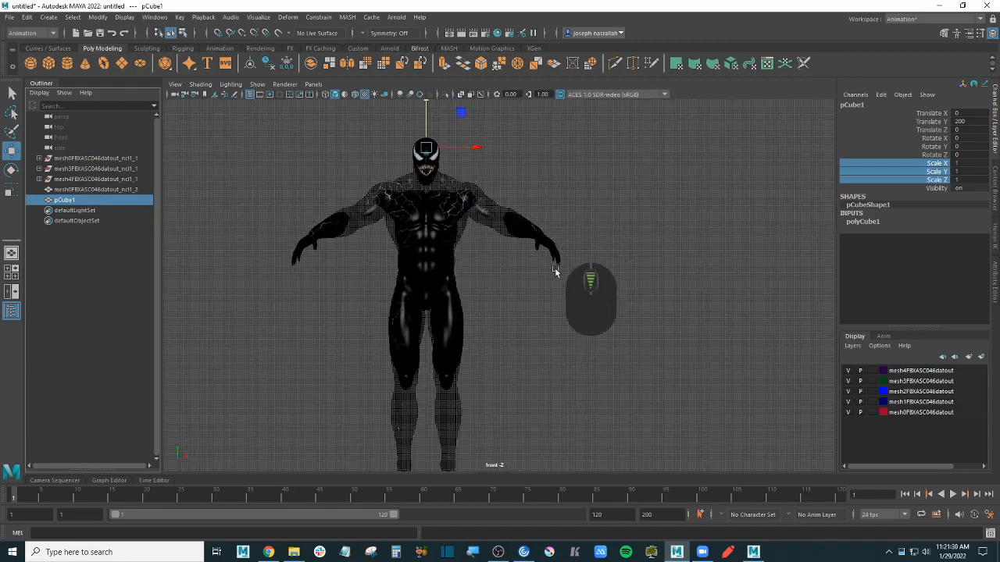
alt+middle_drag(429, 274, 441, 235)
click(94, 189)
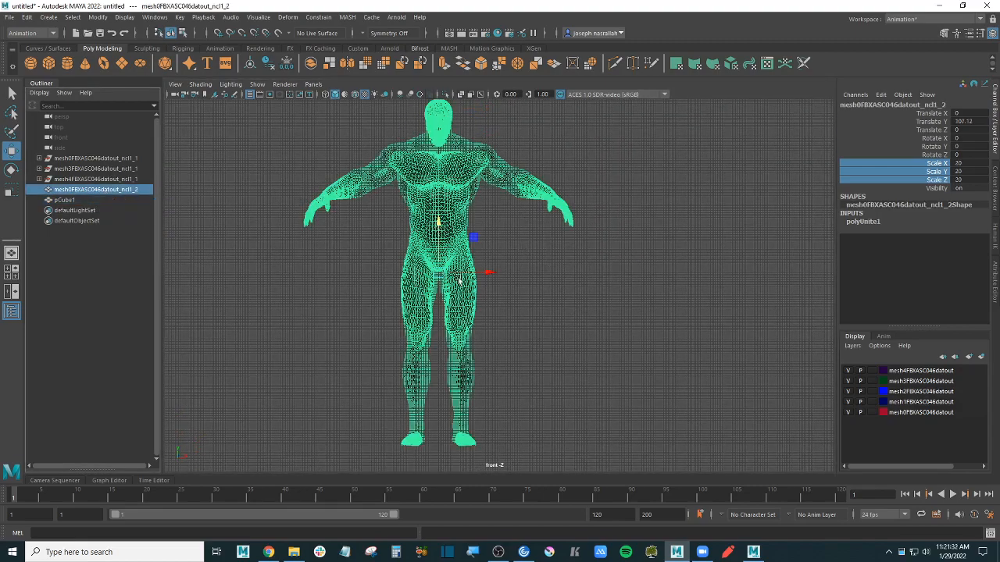
click(11, 192)
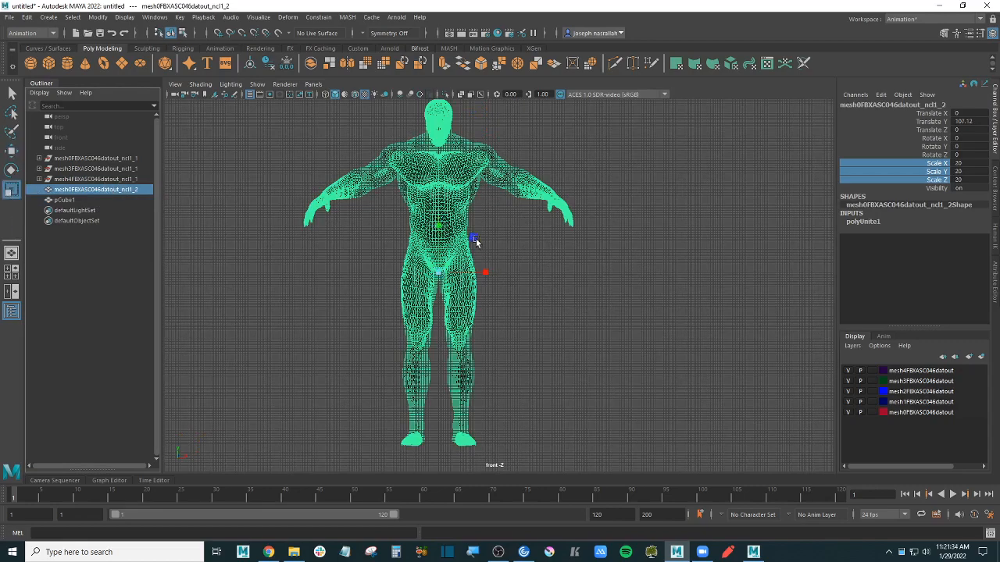
mouse_move(474, 240)
mouse_down()
mouse_move(461, 235)
mouse_move(473, 241)
mouse_up()
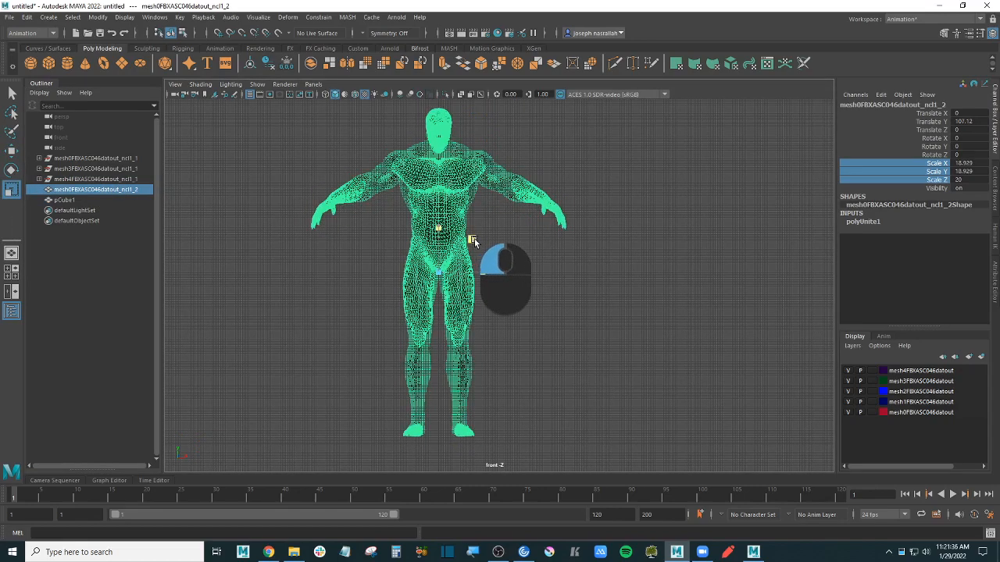
- Move the combined Venom mesh down to a Translate Y of about 103.4 and clear the selection
key(w)
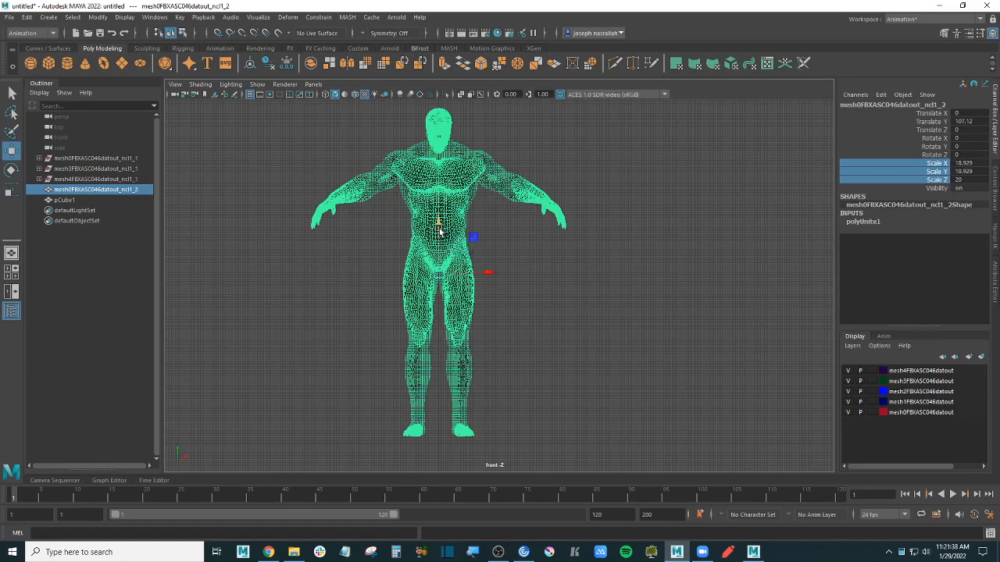
drag(440, 231, 442, 238)
click(592, 279)
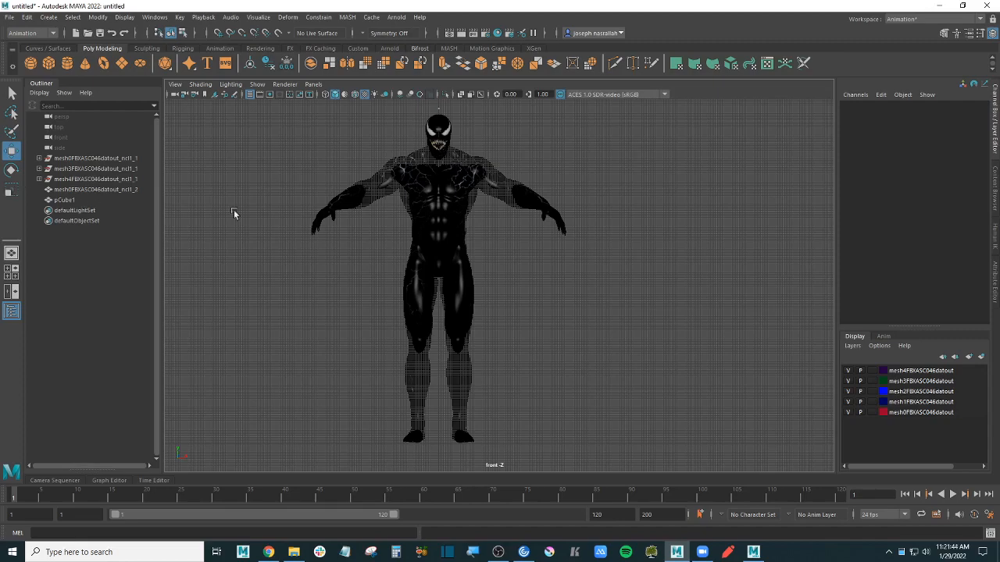
- Using the side view of the foot in the four-view layout, lower the combined Venom mesh to a Translate Y of about 102.8
click(477, 189)
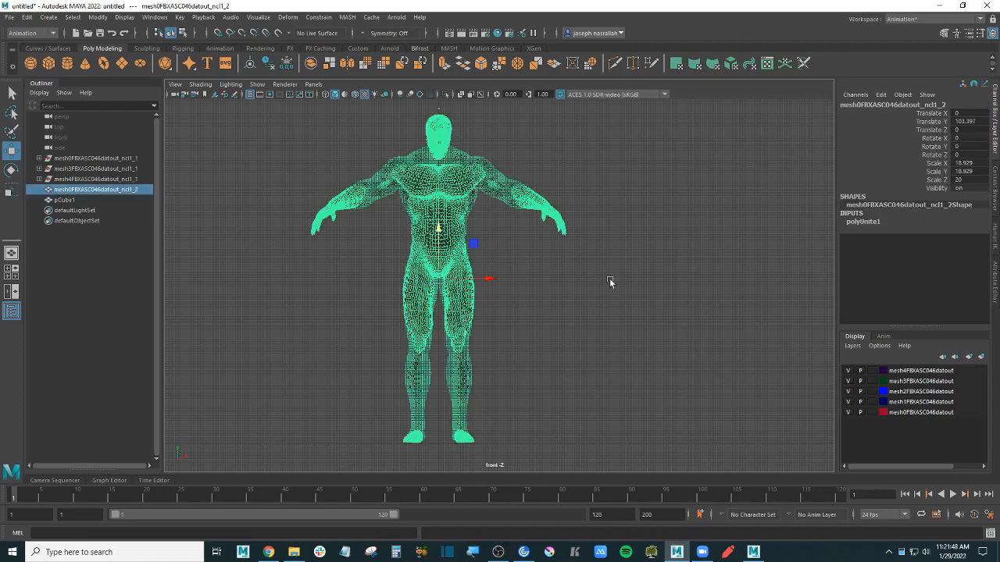
key(space)
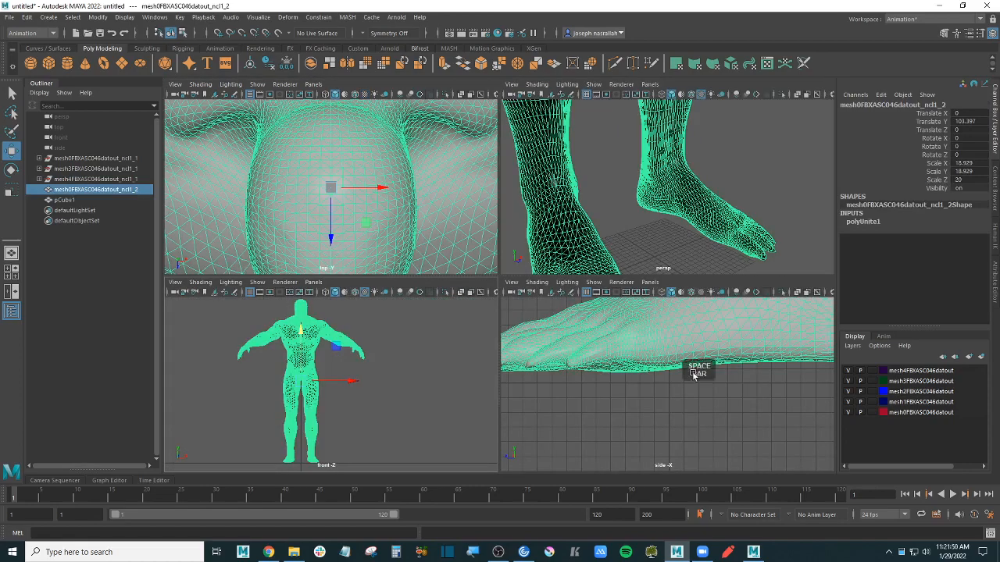
scroll(707, 390, down, 5)
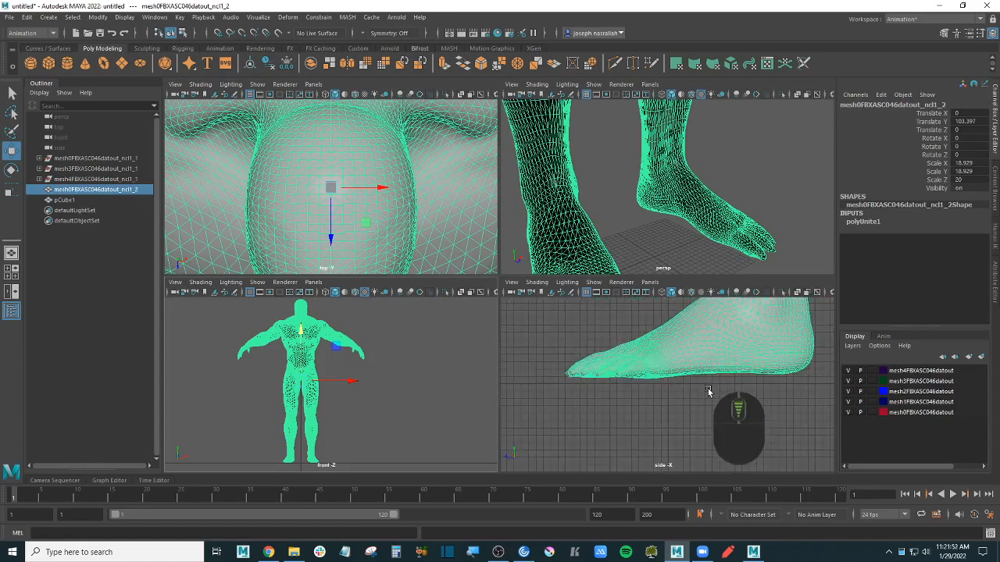
alt+middle_drag(685, 384, 662, 398)
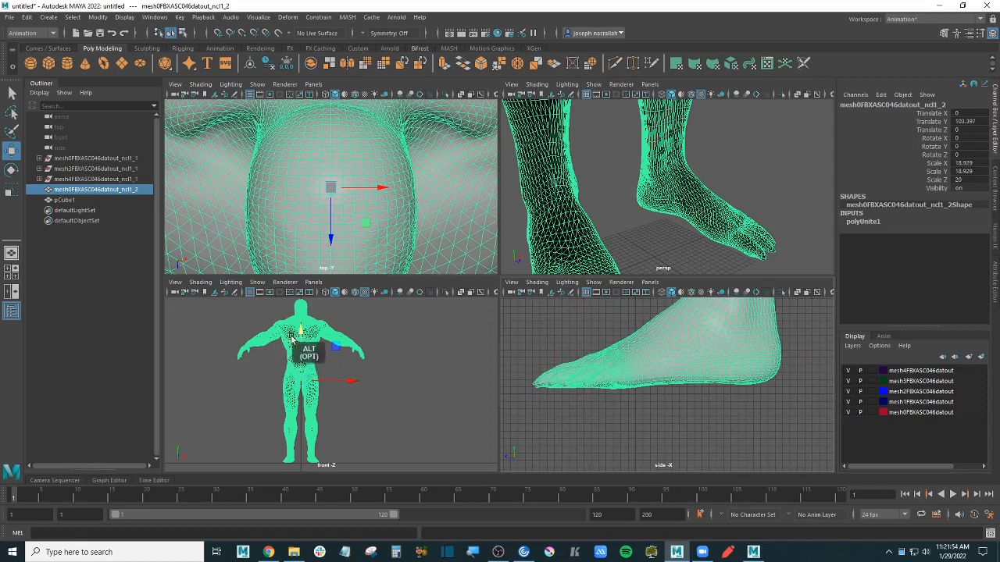
drag(303, 333, 304, 334)
click(405, 367)
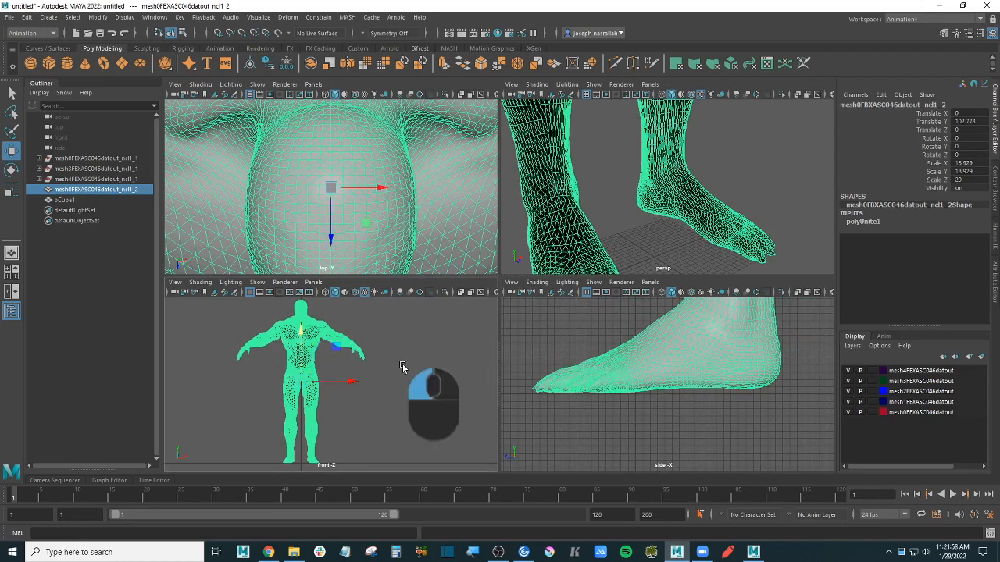
- Try deleting the height-reference cube and selecting the combined Venom mesh, undoing both actions
scroll(383, 351, down, 1)
alt+middle_drag(403, 347, 404, 366)
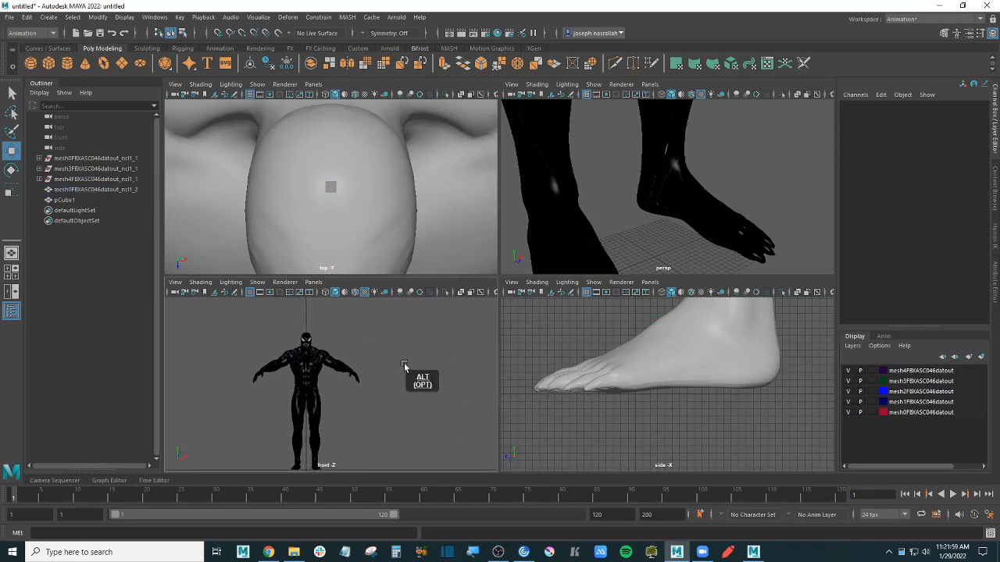
click(65, 201)
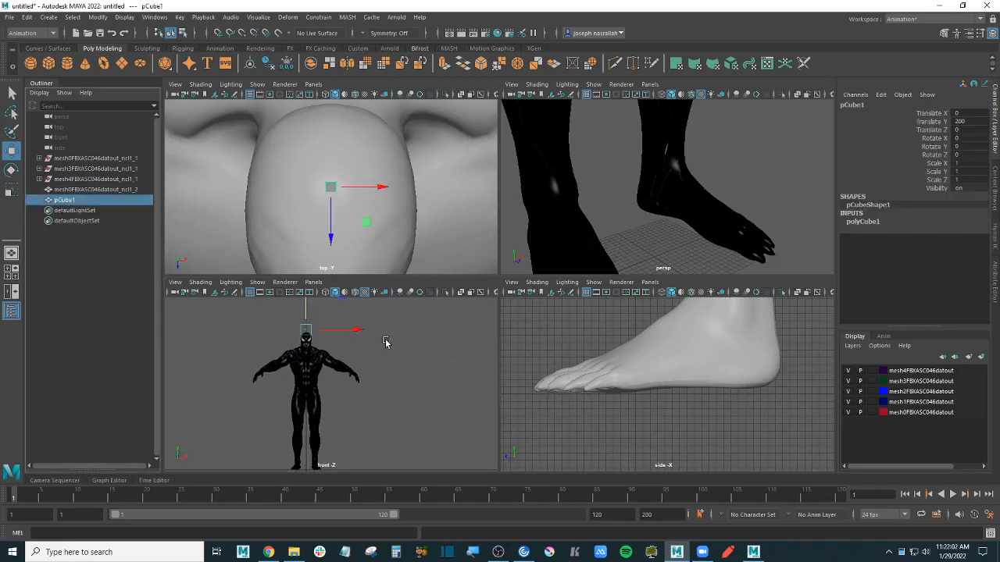
key(Delete)
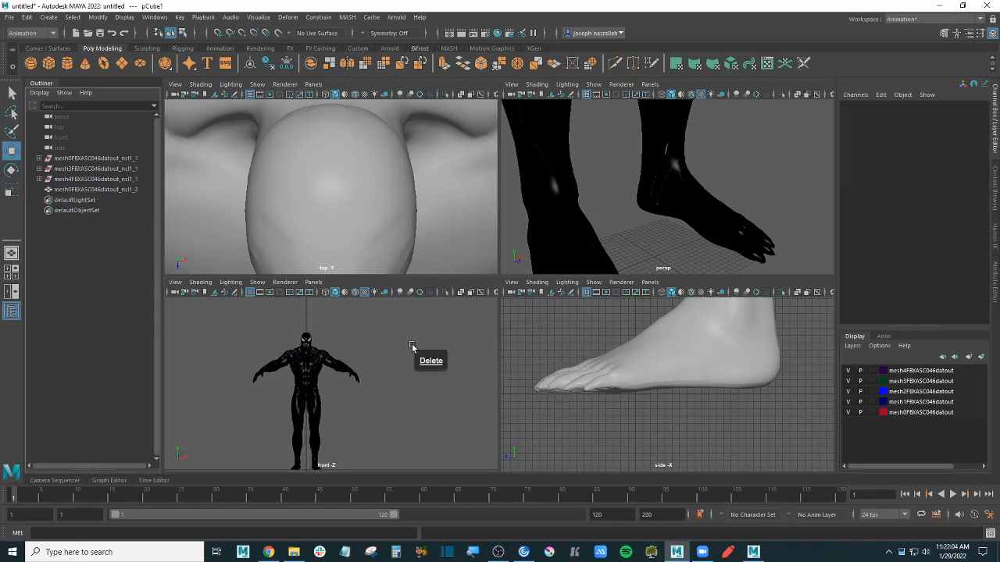
click(313, 360)
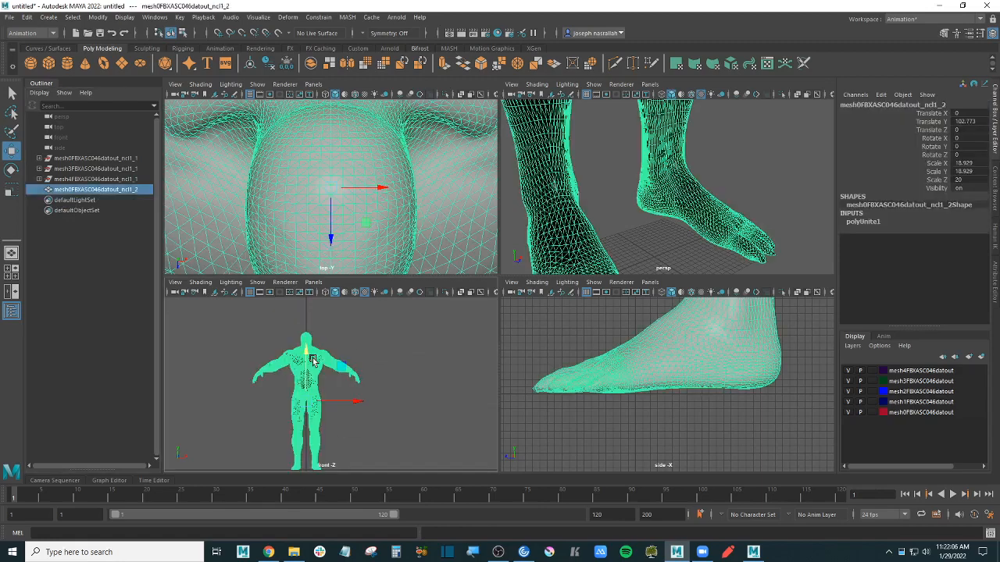
key(ctrl+z)
key(ctrl+z)
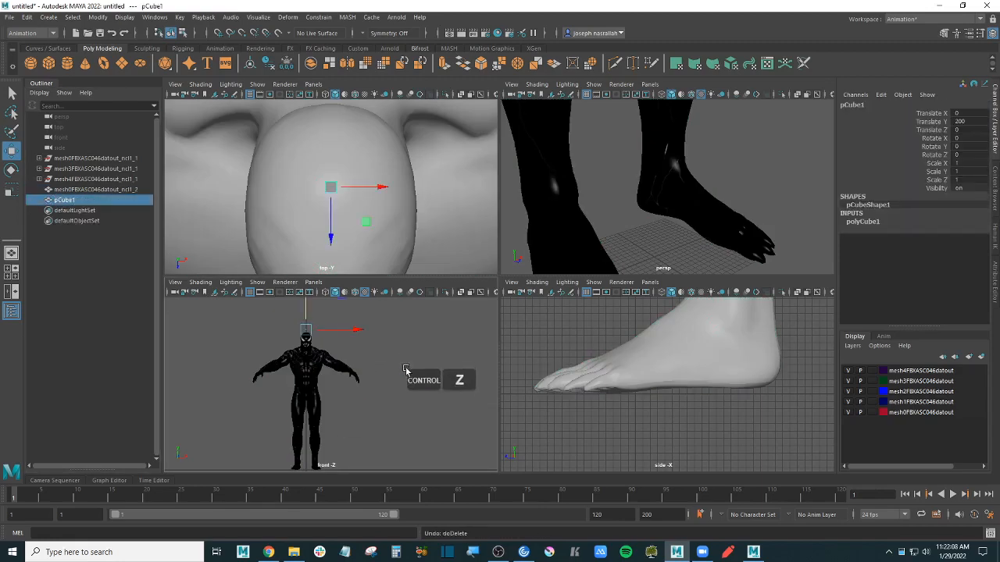
- Select the character mesh in the front view and set its Scale X and Scale Y to 20
click(317, 367)
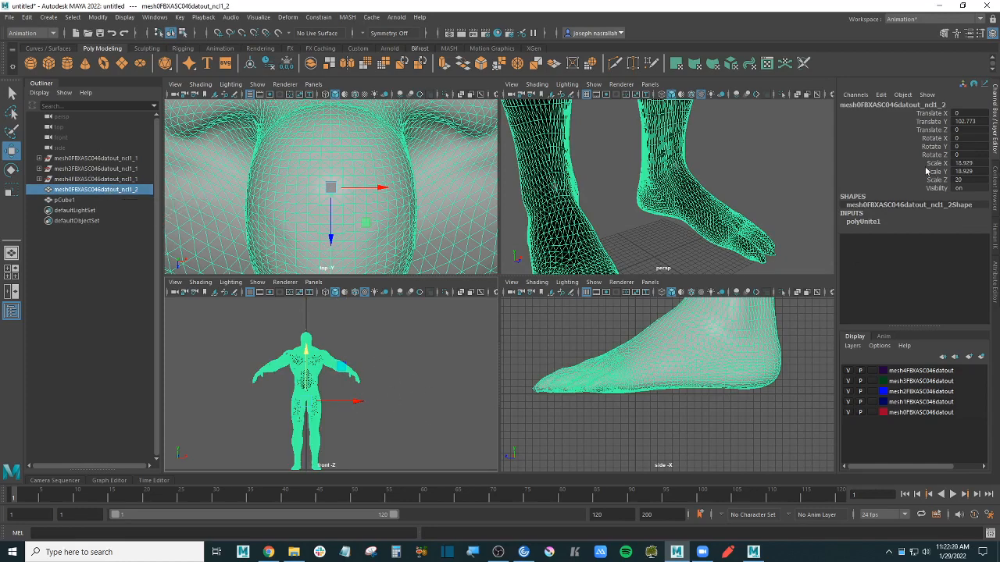
double_click(969, 162)
text(20)
key(Return)
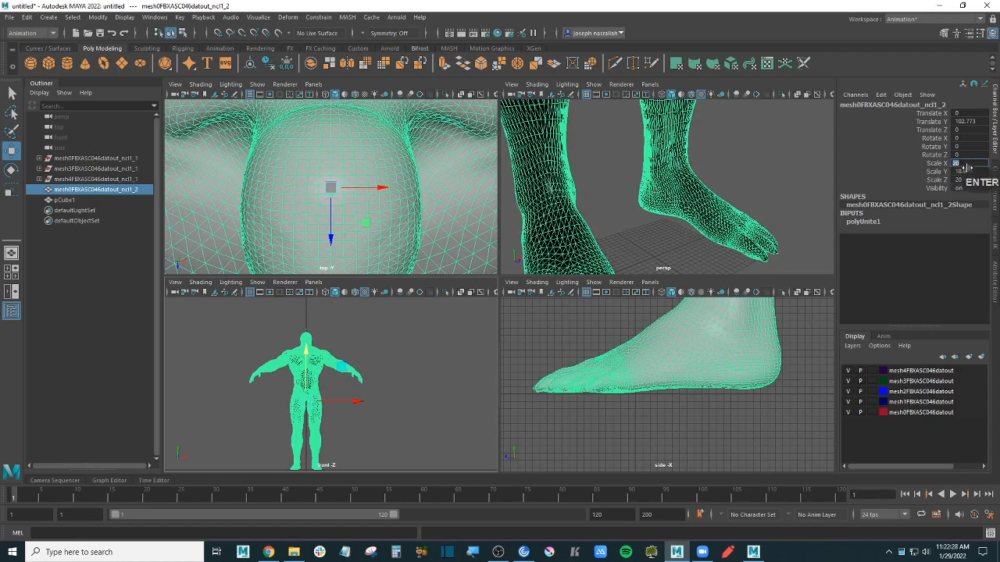
click(975, 171)
text(20)
key(Return)
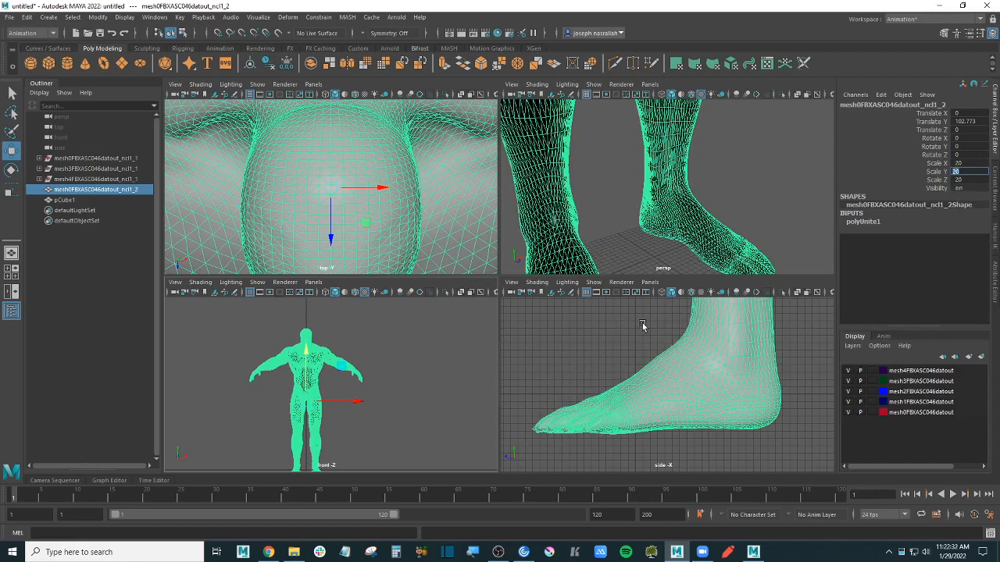
- Move the character mesh up to Translate Y 107.96 so its feet rest on the ground line, and deselect it
alt+middle_drag(637, 324, 630, 311)
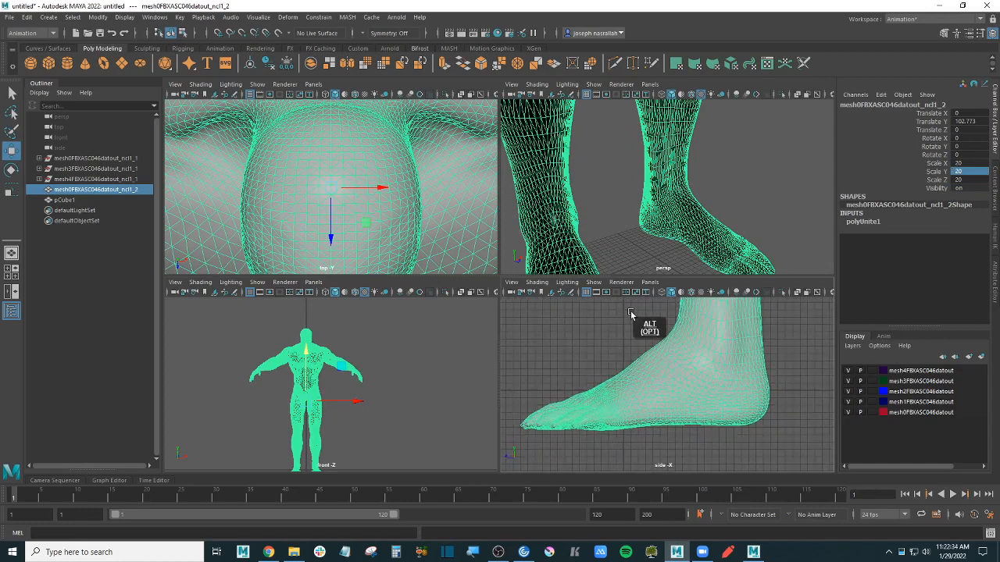
click(12, 172)
click(9, 189)
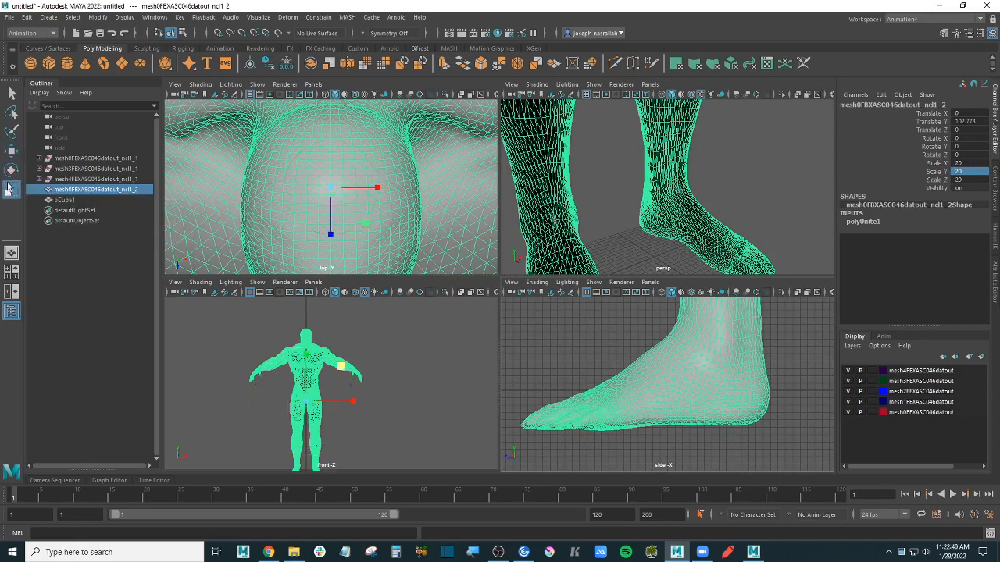
click(12, 151)
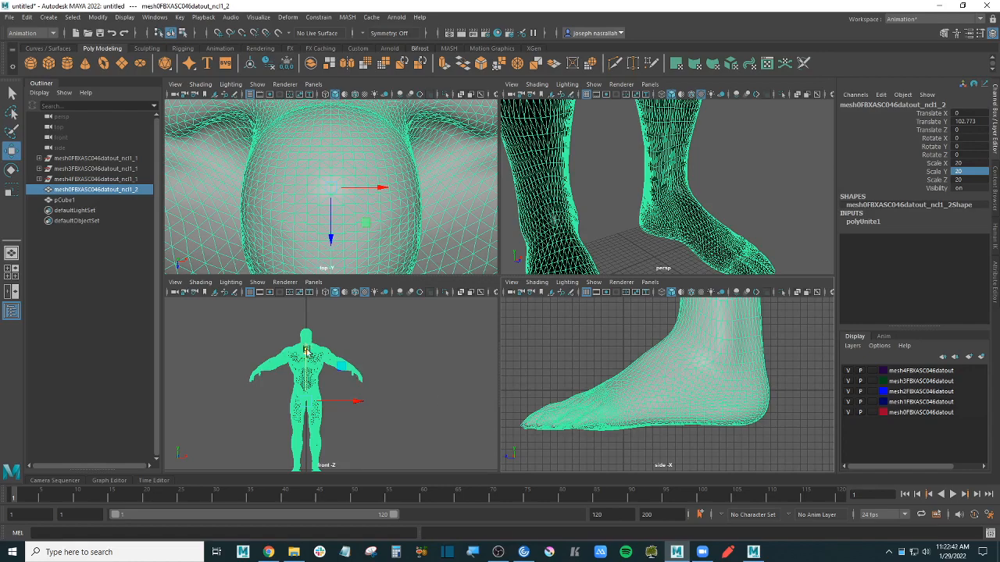
drag(309, 353, 310, 352)
alt+middle_drag(404, 417, 413, 395)
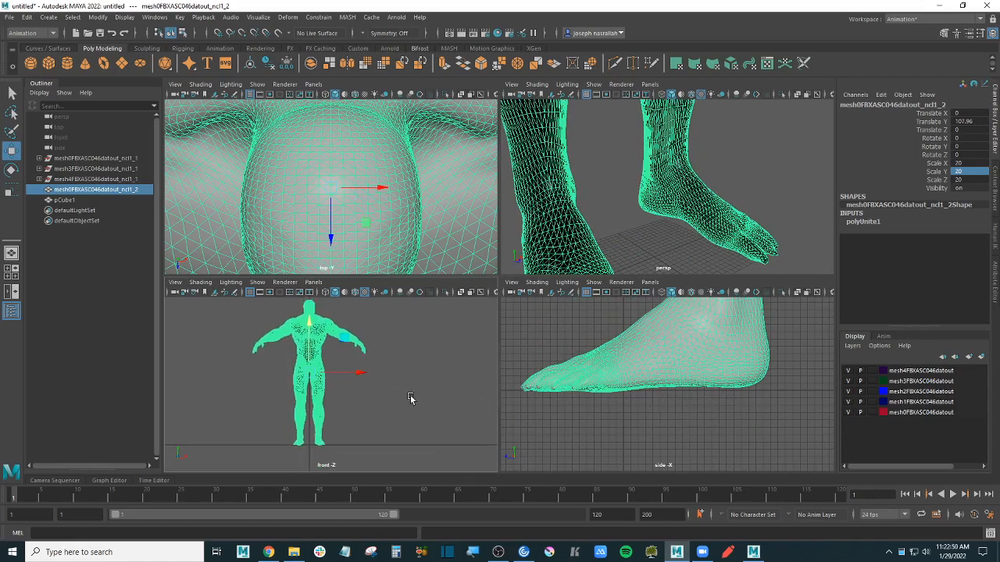
alt+middle_drag(414, 366, 418, 386)
click(756, 172)
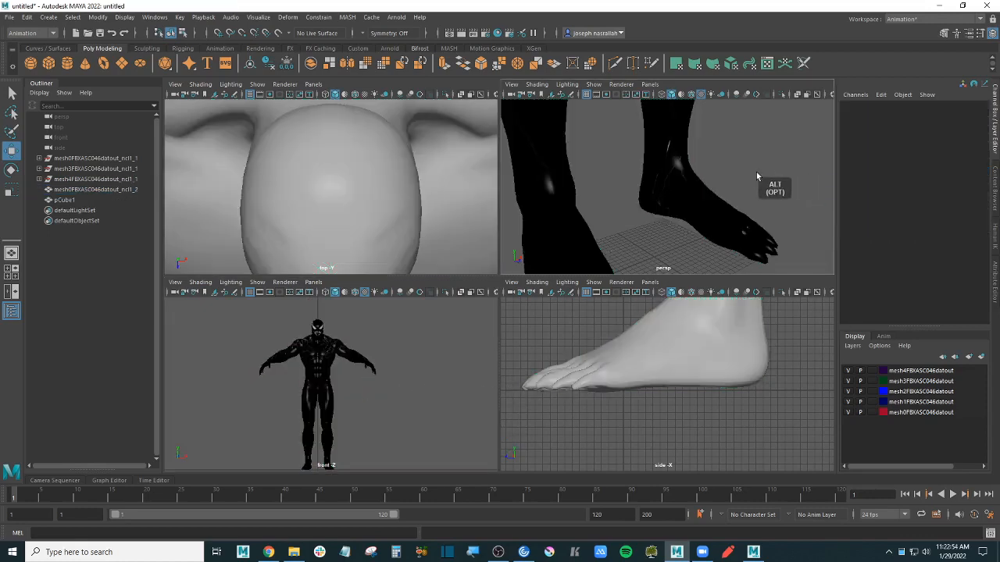
- Examine the whole character in the perspective view and compare the transform values of the character mesh and the reference cube
key(f)
alt+drag(720, 220, 741, 210)
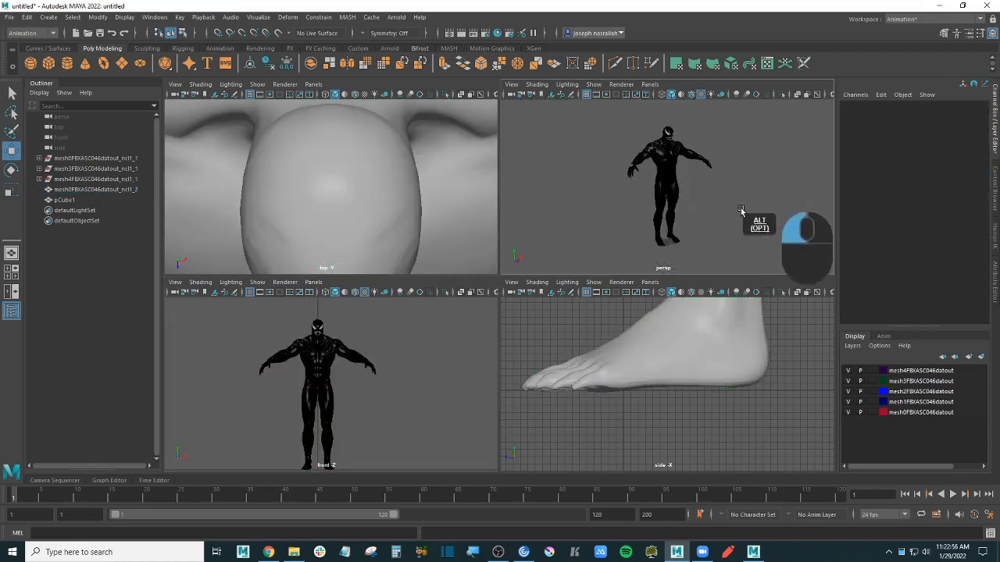
alt+scroll(735, 214, up, 4)
alt+scroll(739, 210, down, 5)
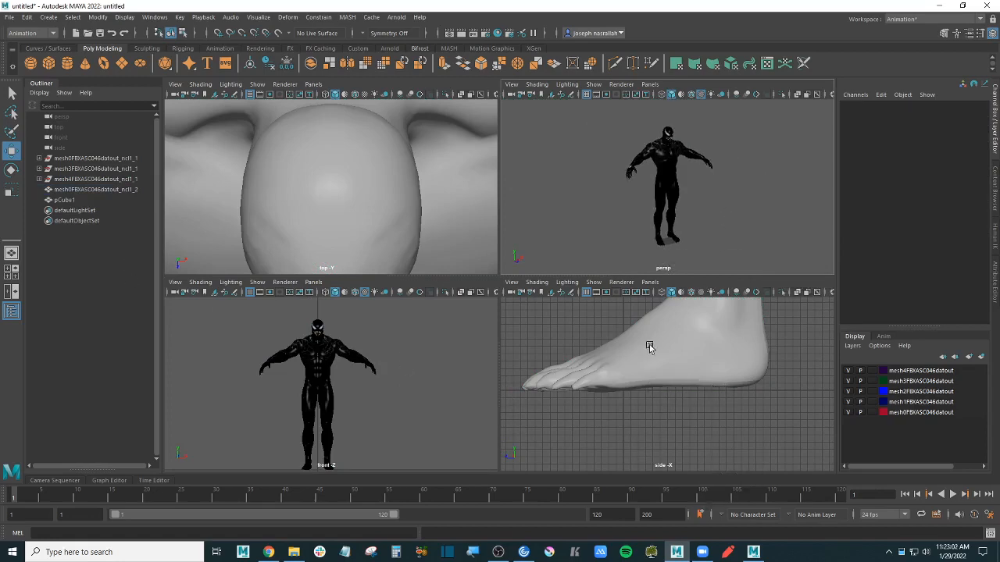
click(86, 190)
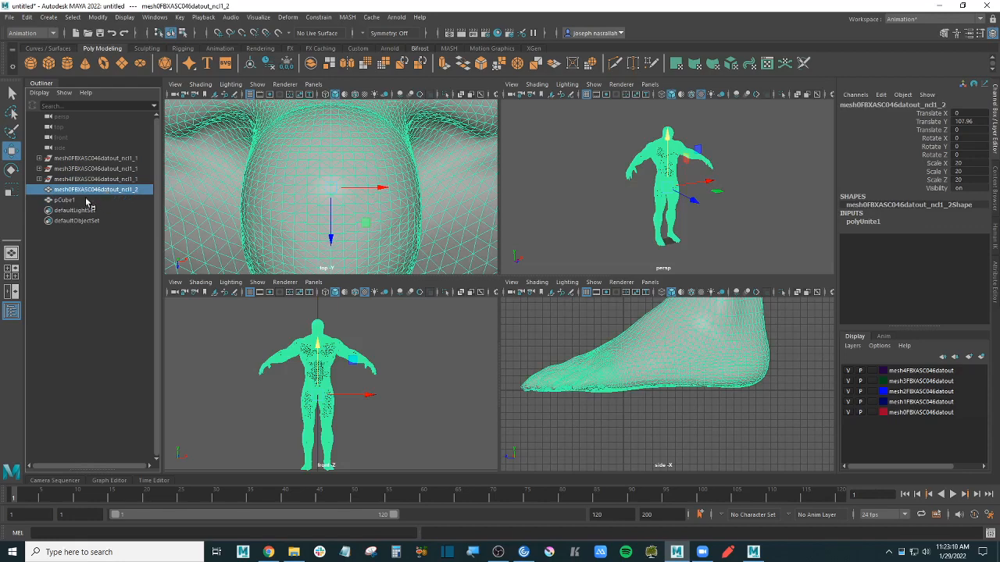
click(86, 201)
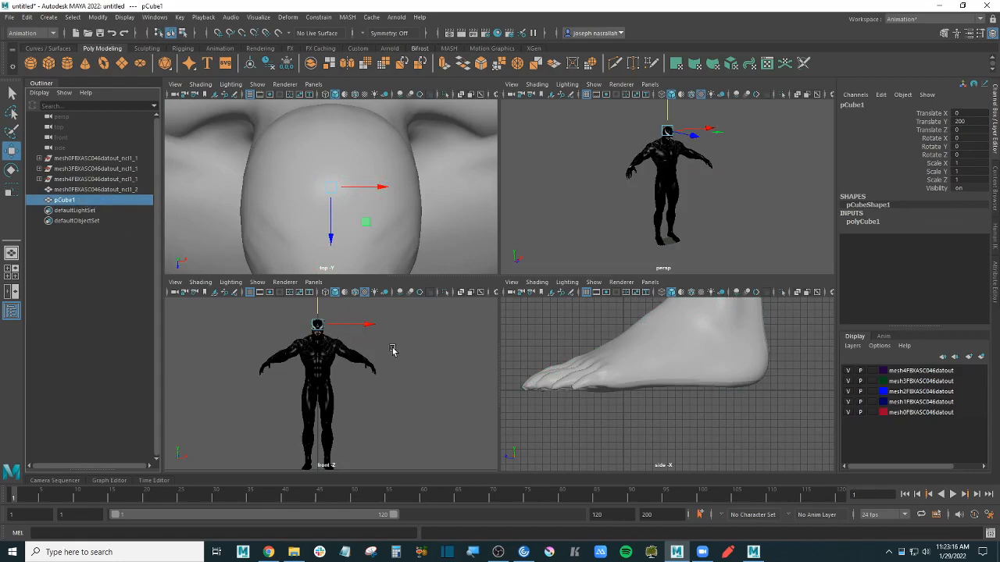
click(120, 191)
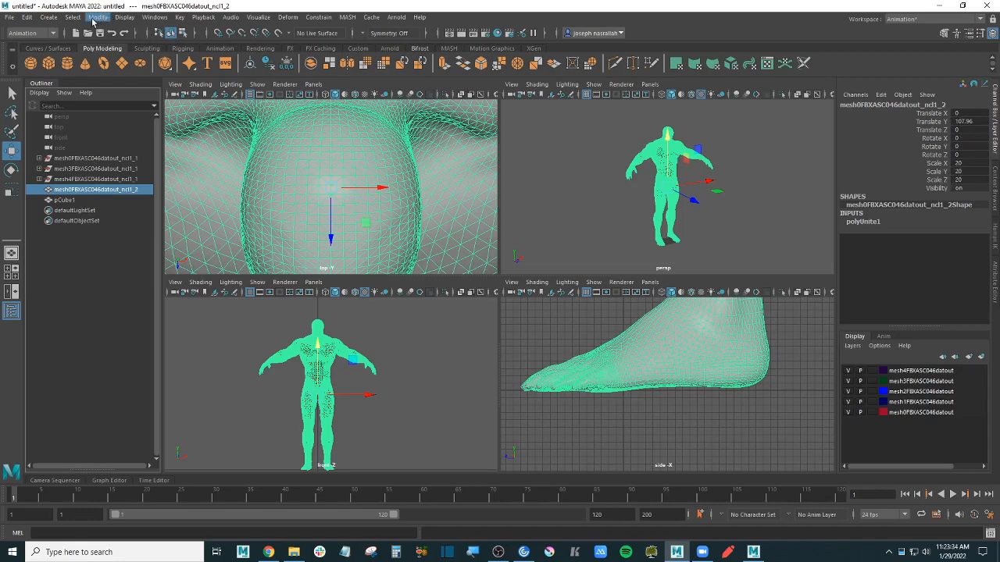
- Start saving the scene under a new name and browse to the W22_AnimTech folder on the B: drive
click(11, 21)
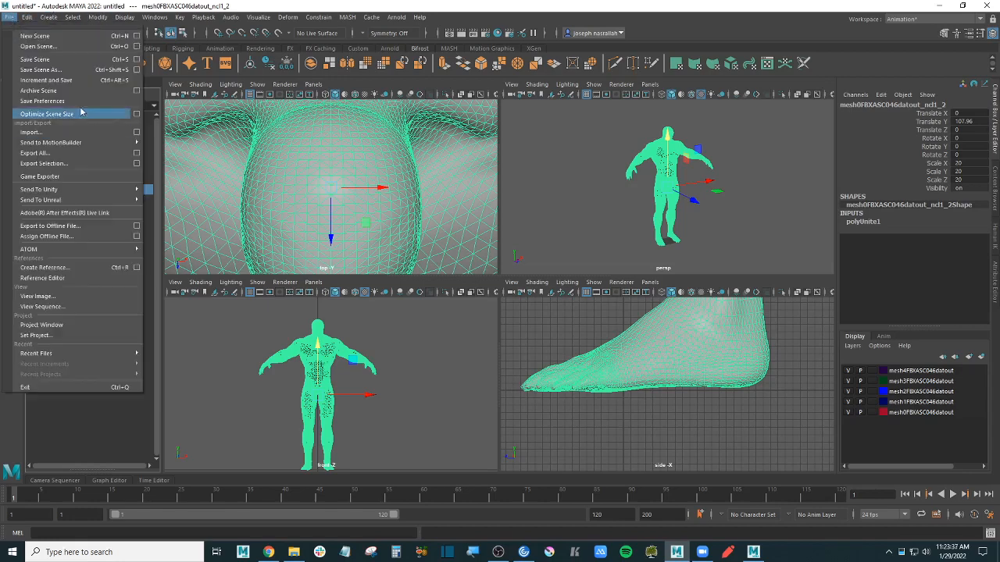
click(67, 69)
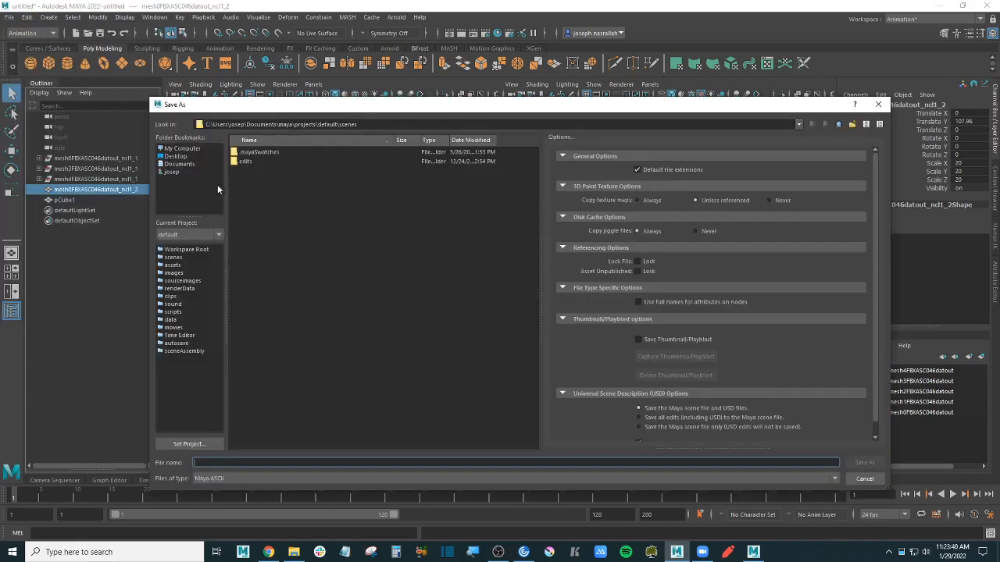
click(181, 149)
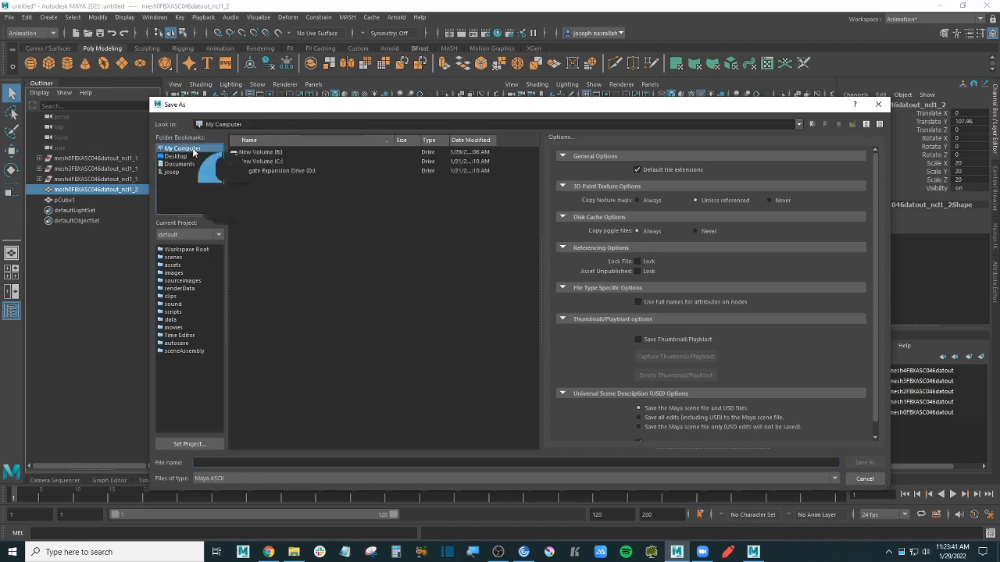
double_click(277, 152)
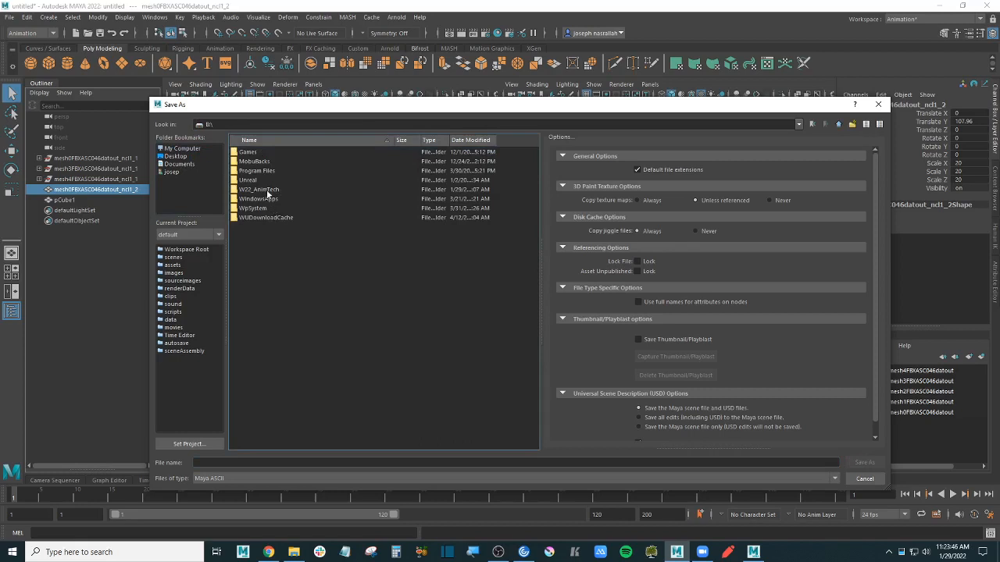
double_click(264, 190)
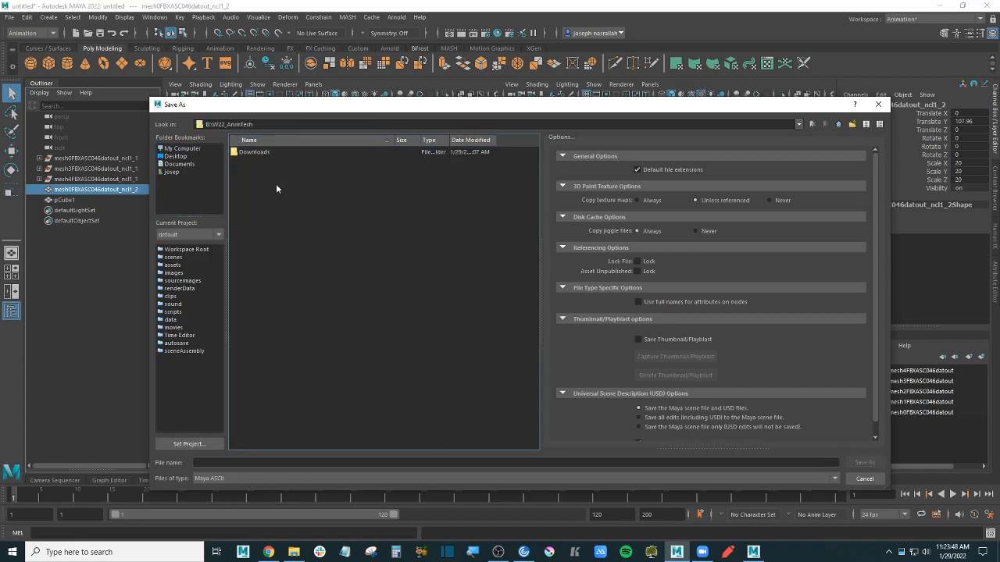
- Create a new folder named Characters inside W22_AnimTech and open it as the save location
click(851, 124)
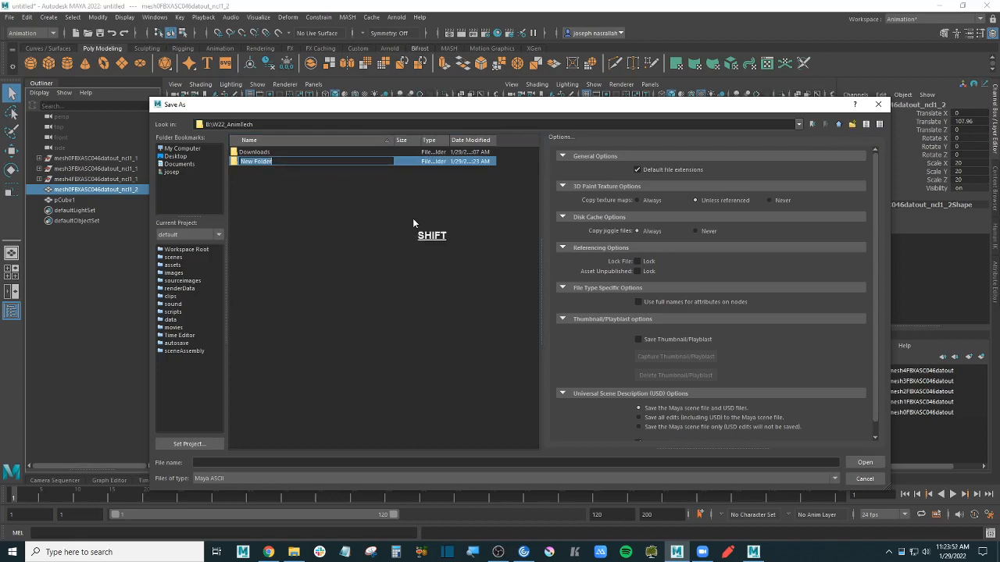
text(Characters)
key(Return)
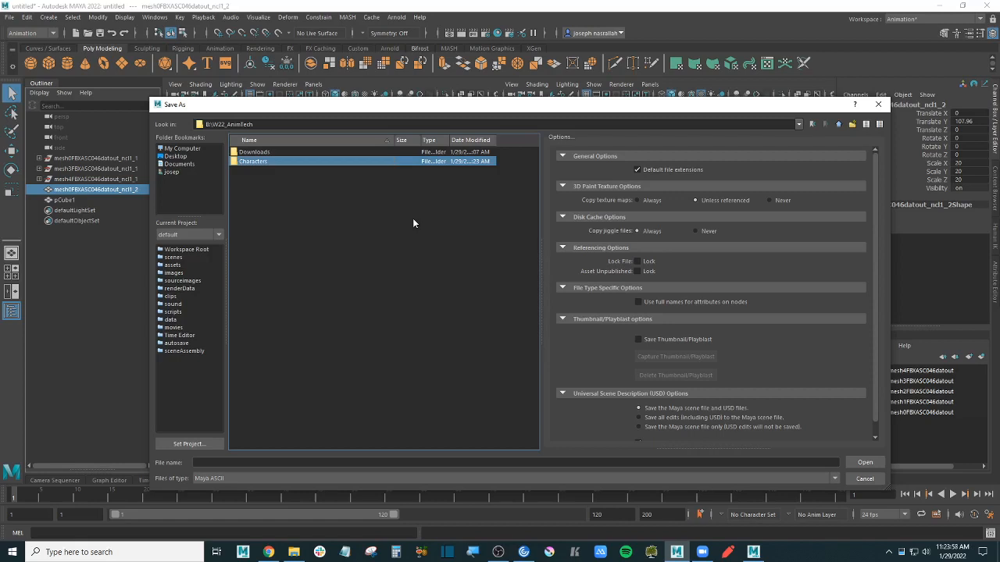
key(Return)
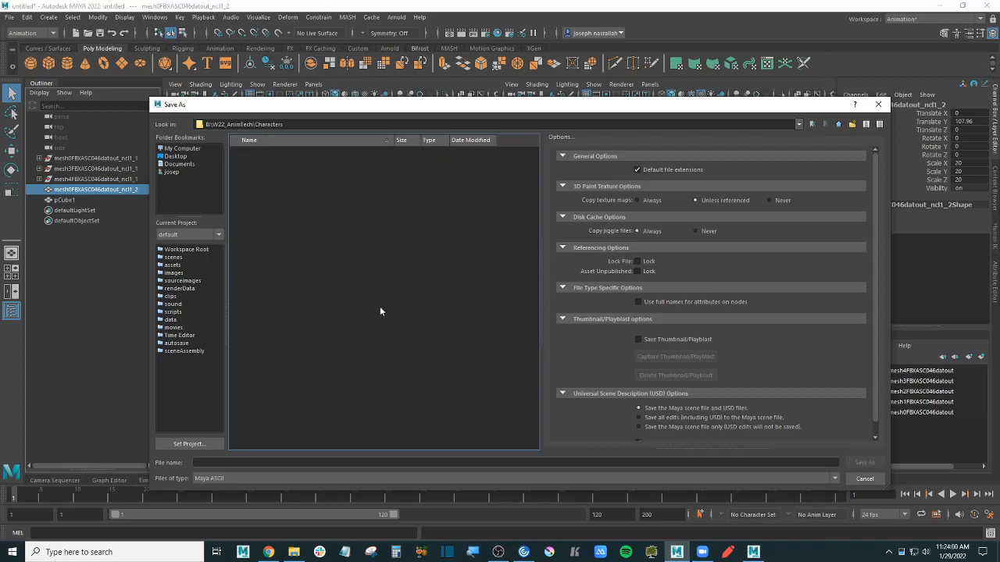
- Name the scene file Venom_Maya and save it in the Characters folder
click(247, 461)
text(V)
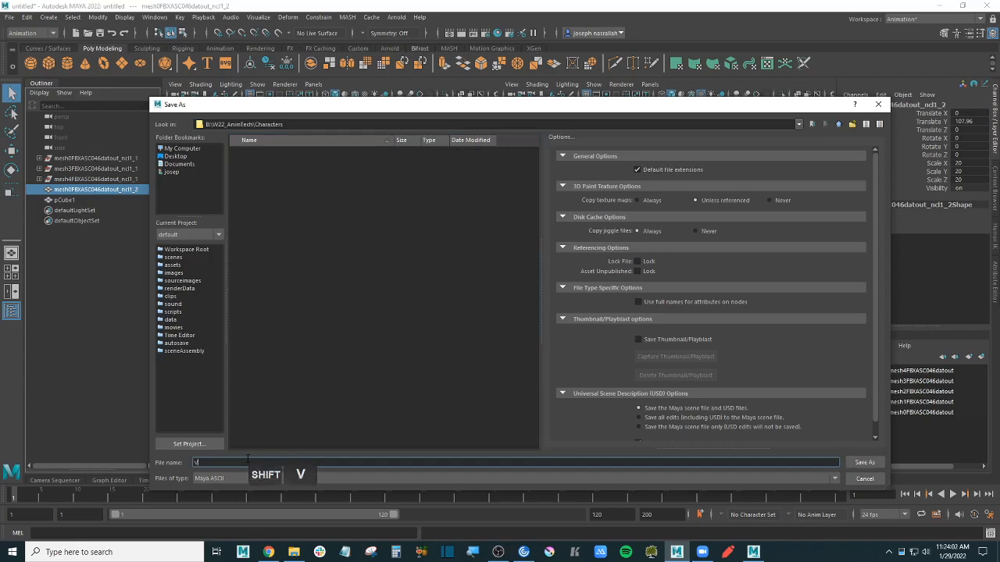
text(anom)
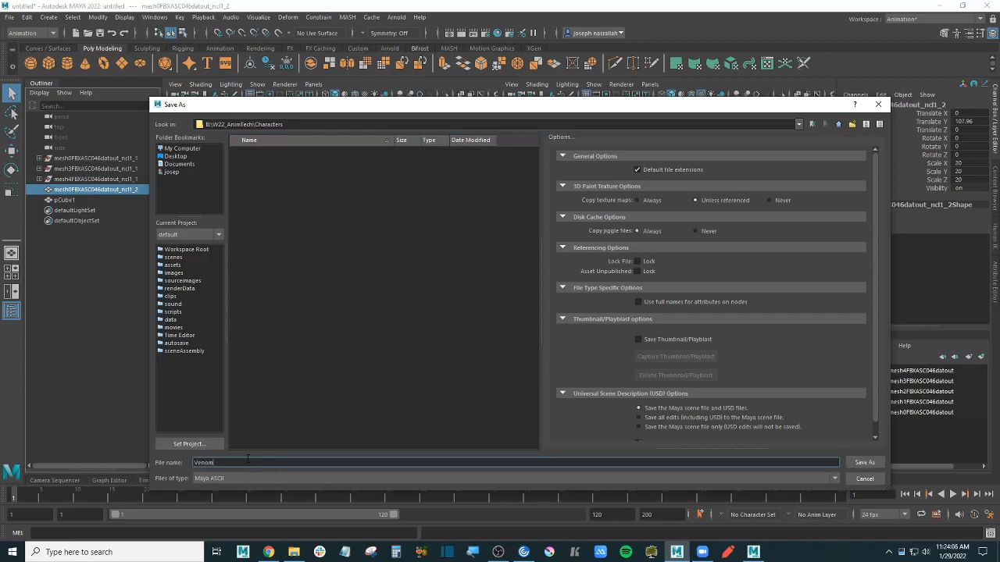
text(_Maya)
click(864, 464)
key(w)
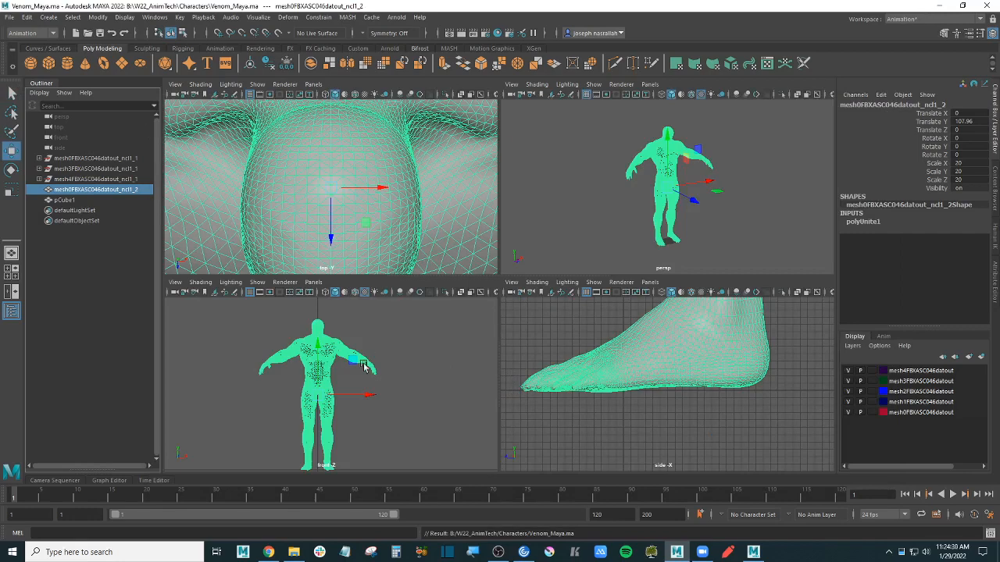
click(99, 18)
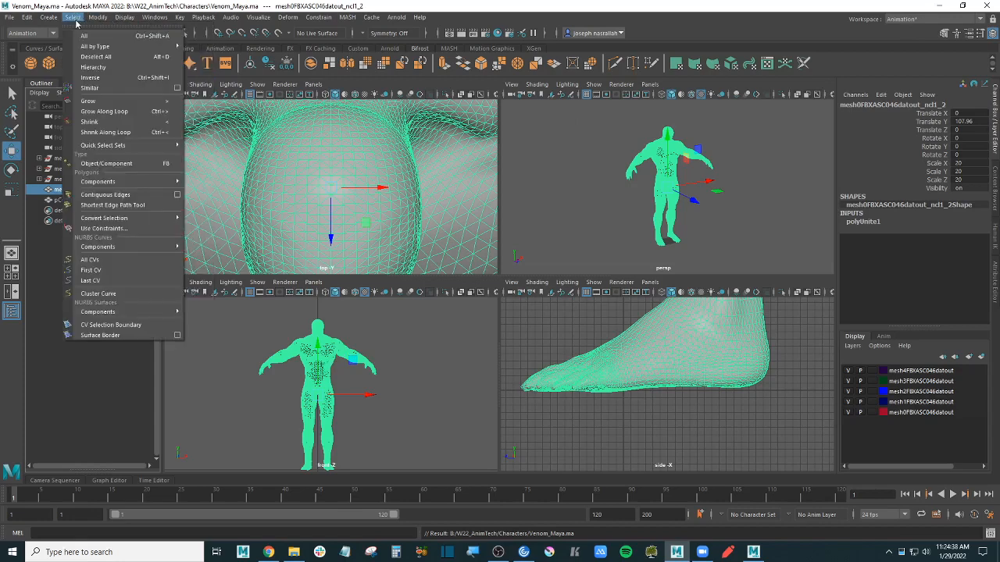
mouse_move(54, 22)
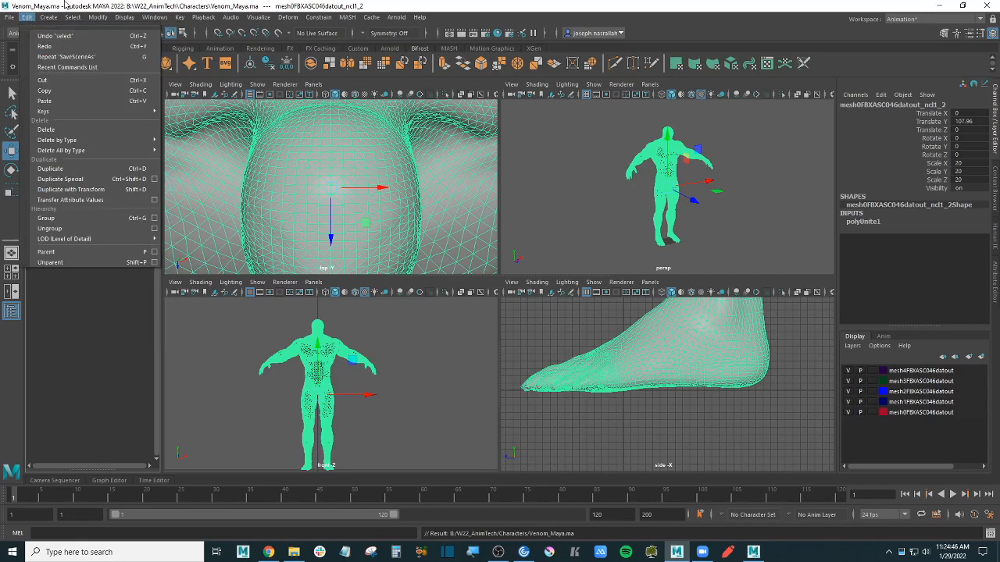
key(Escape)
- Deselect the character mesh and save the Venom_Maya scene again
click(566, 223)
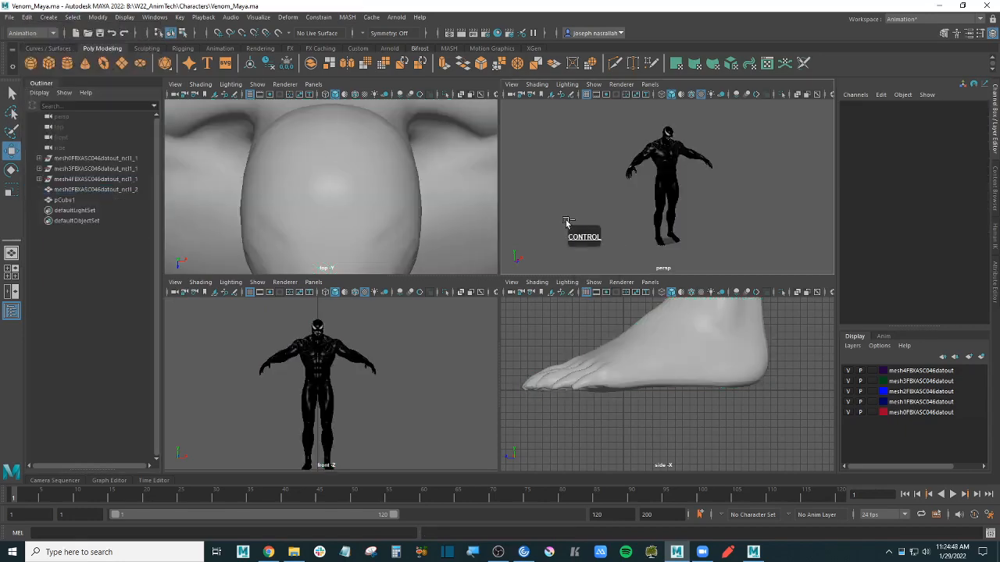
key(s)
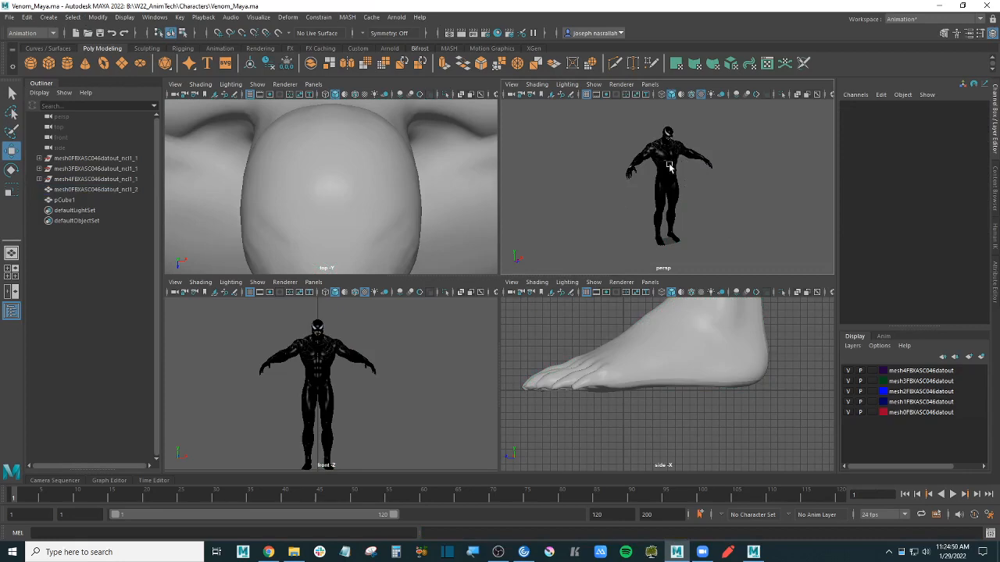
- Delete all construction history in the scene with the character mesh selected, and clear the selection
click(673, 167)
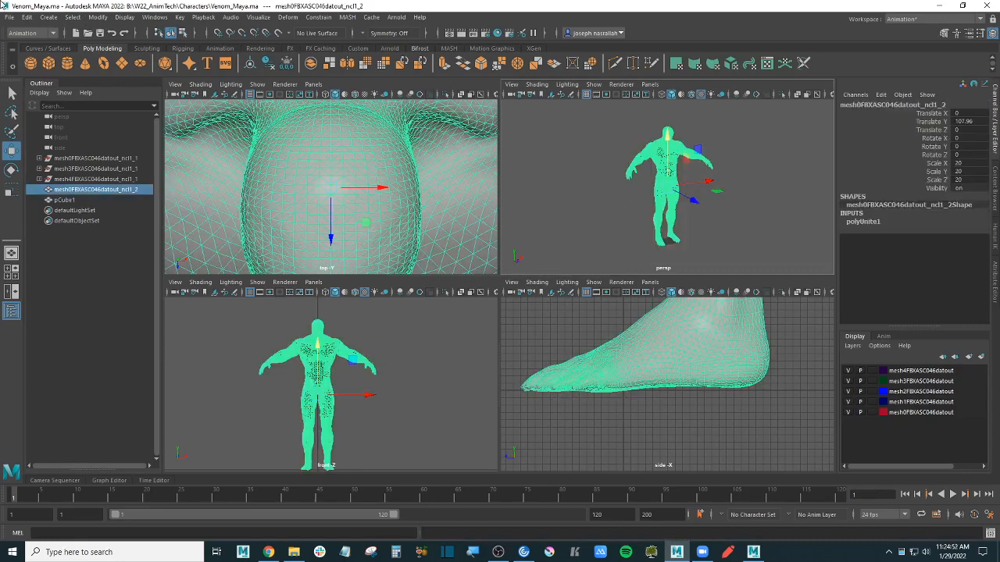
click(26, 17)
mouse_move(136, 155)
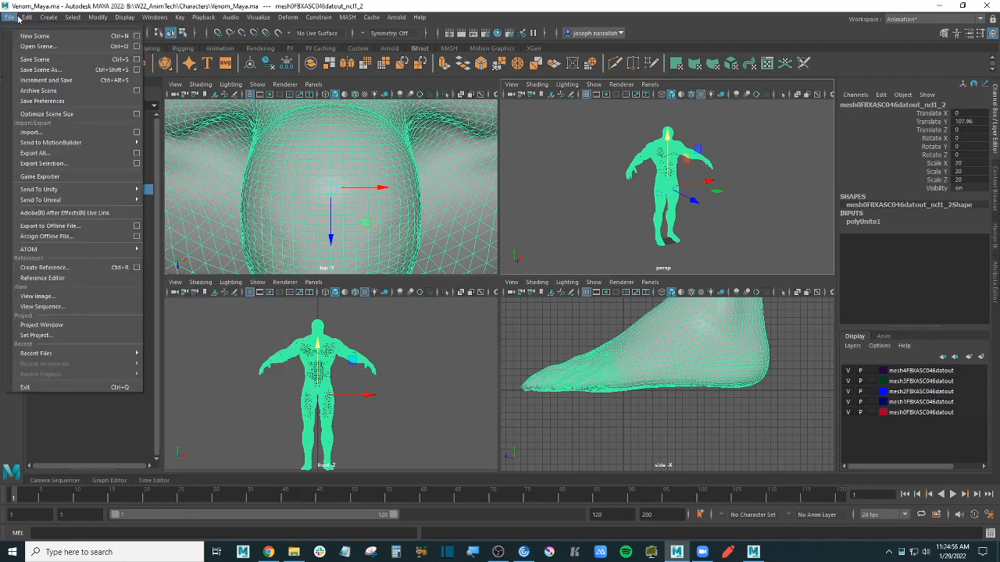
click(102, 6)
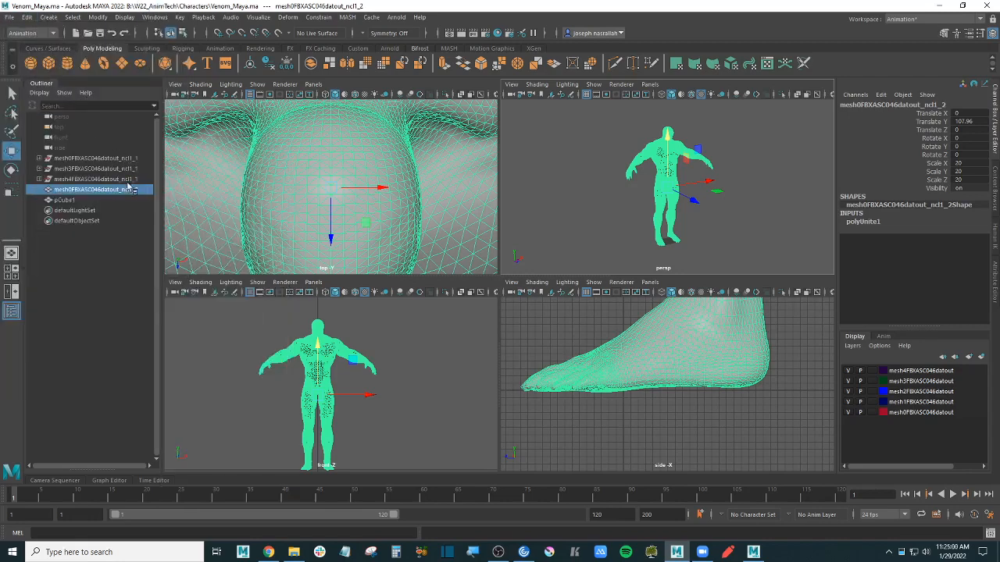
click(26, 16)
mouse_move(87, 153)
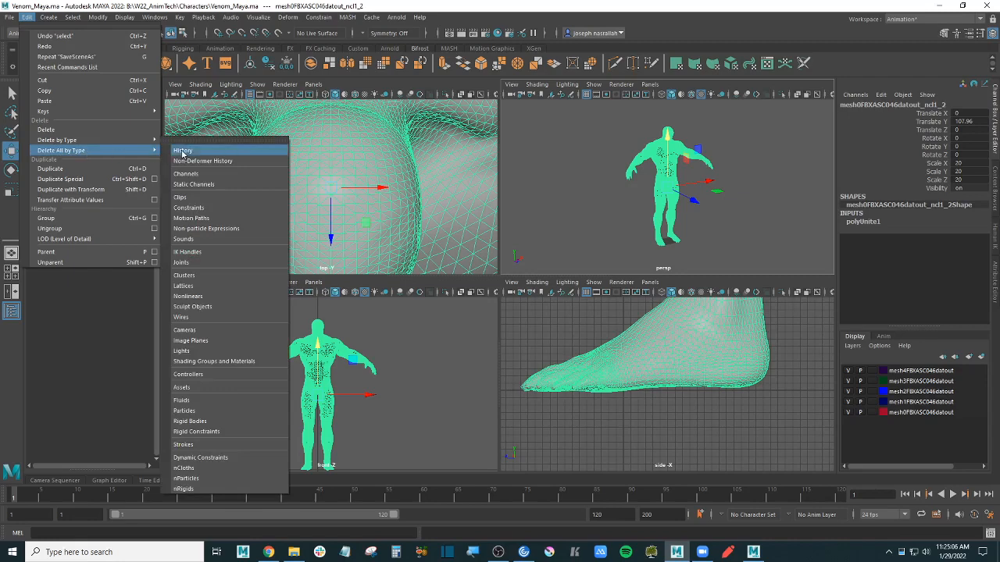
click(182, 151)
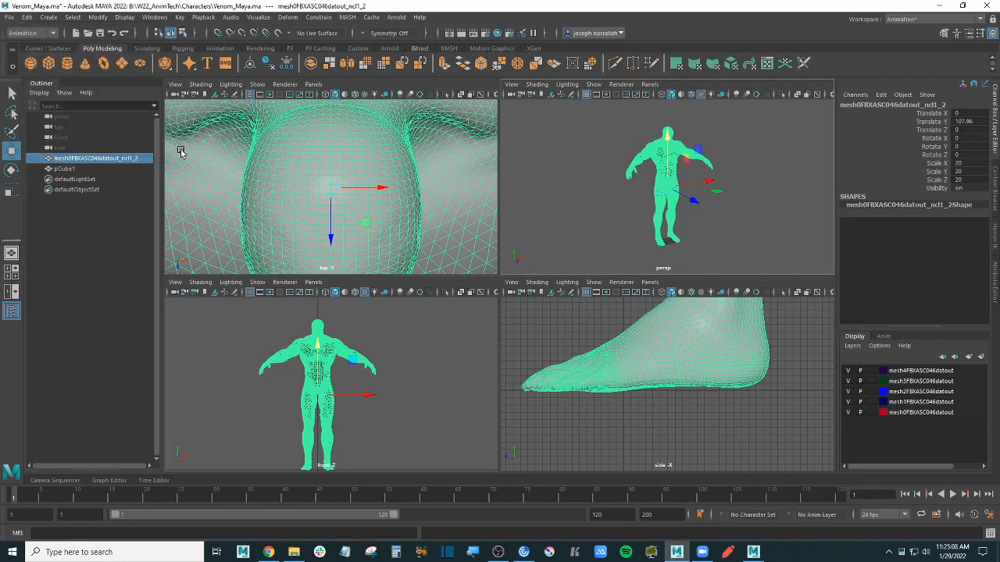
click(561, 197)
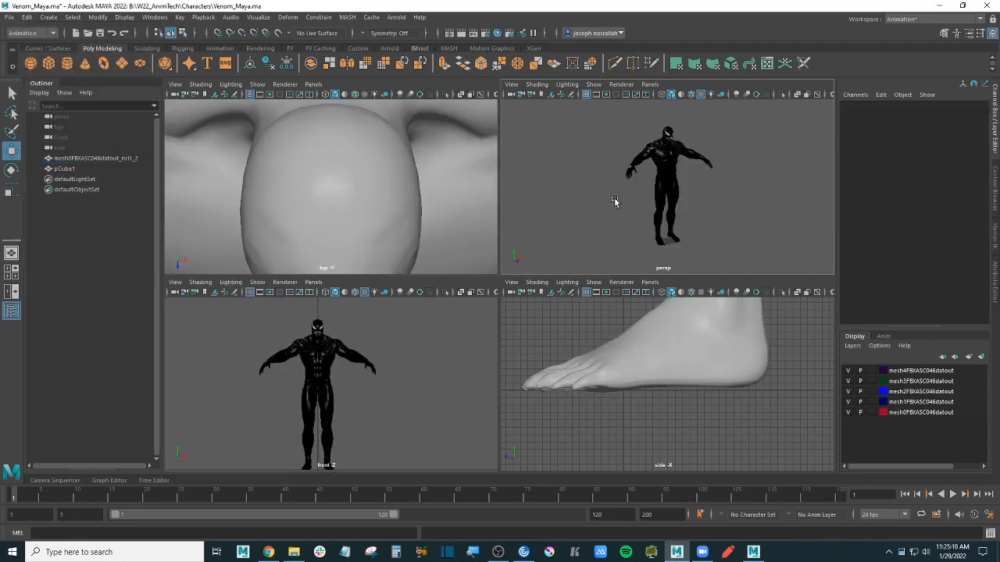
alt+drag(613, 200, 646, 197)
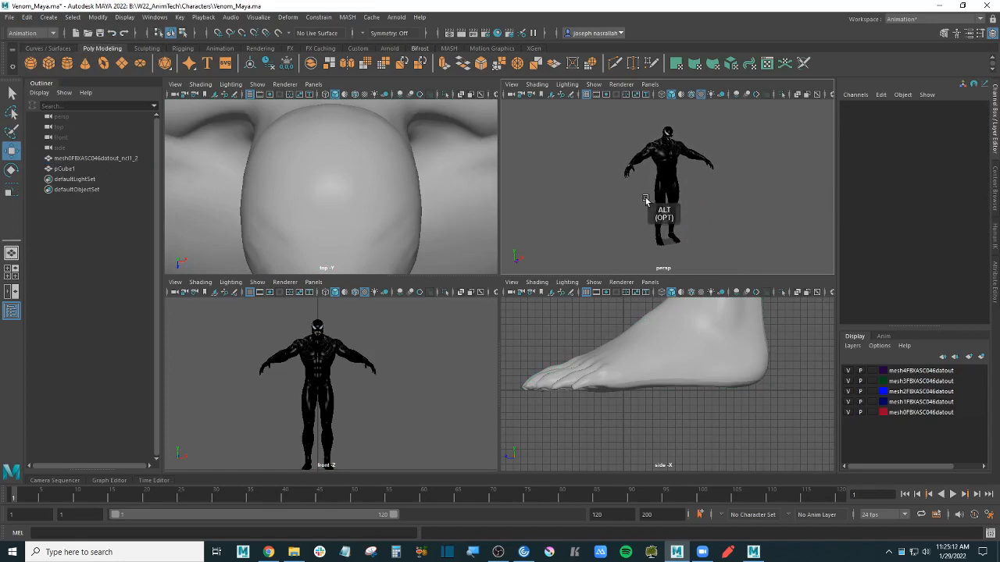
- Freeze the Translate, Rotate and Scale transformations of the character mesh
click(119, 159)
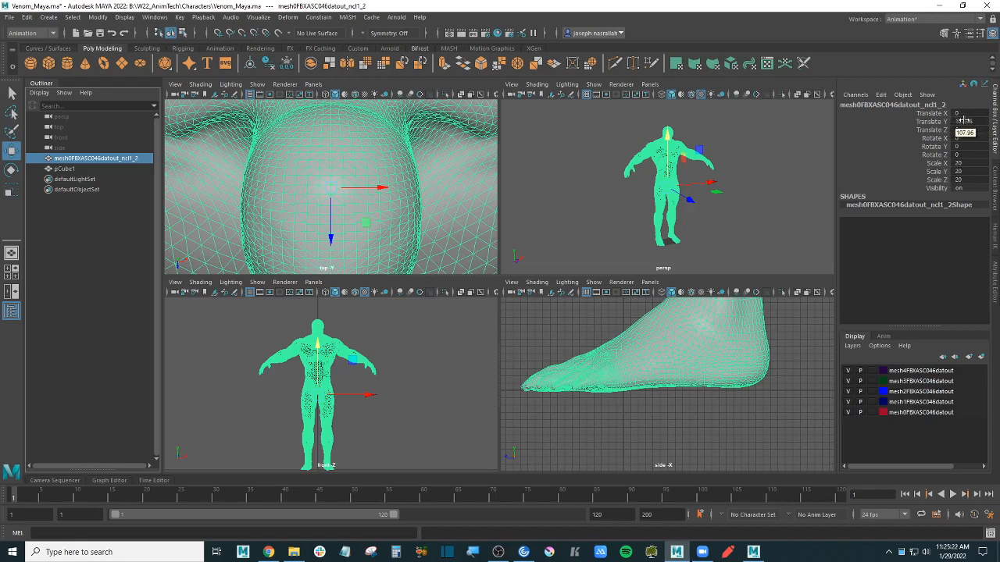
click(98, 18)
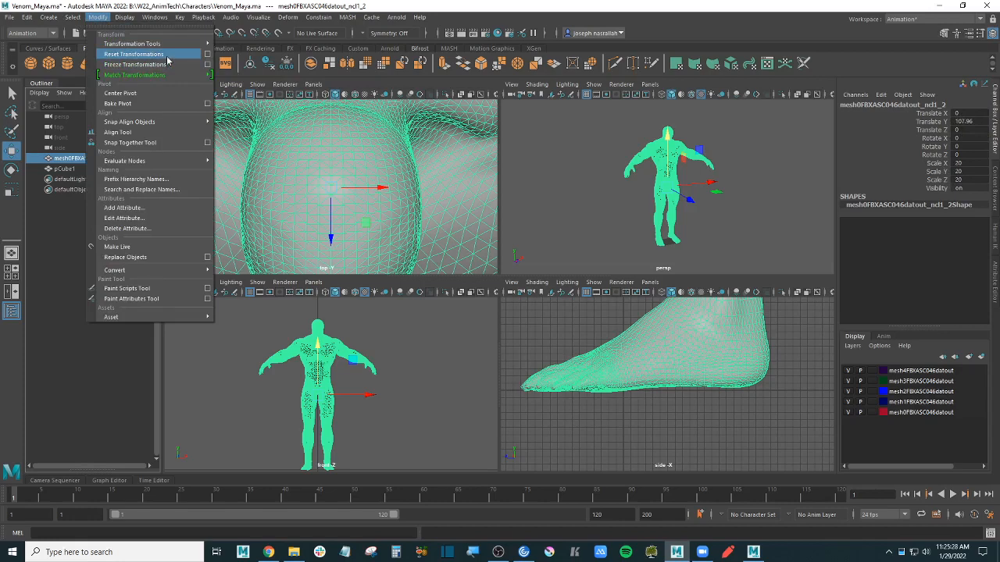
click(208, 65)
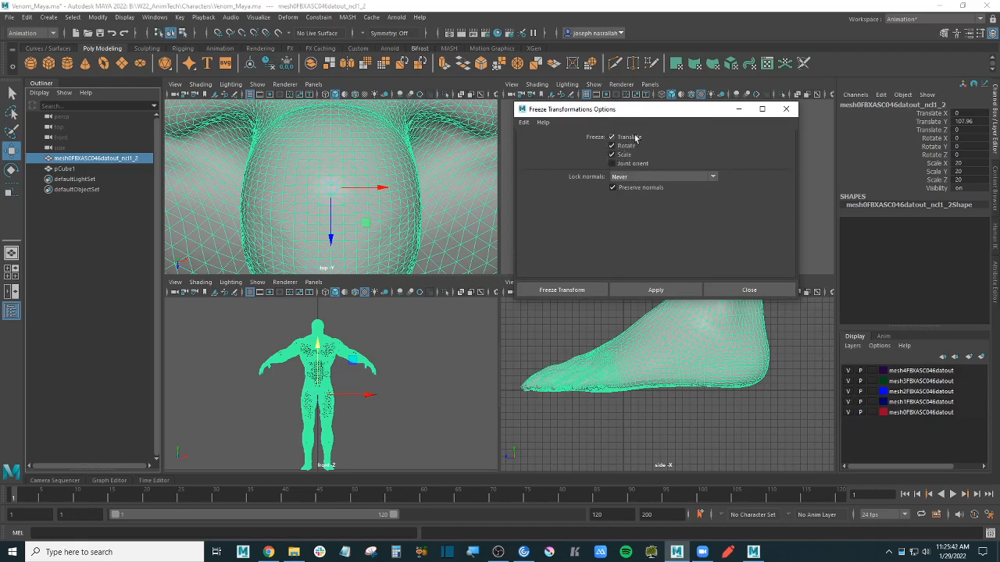
click(562, 290)
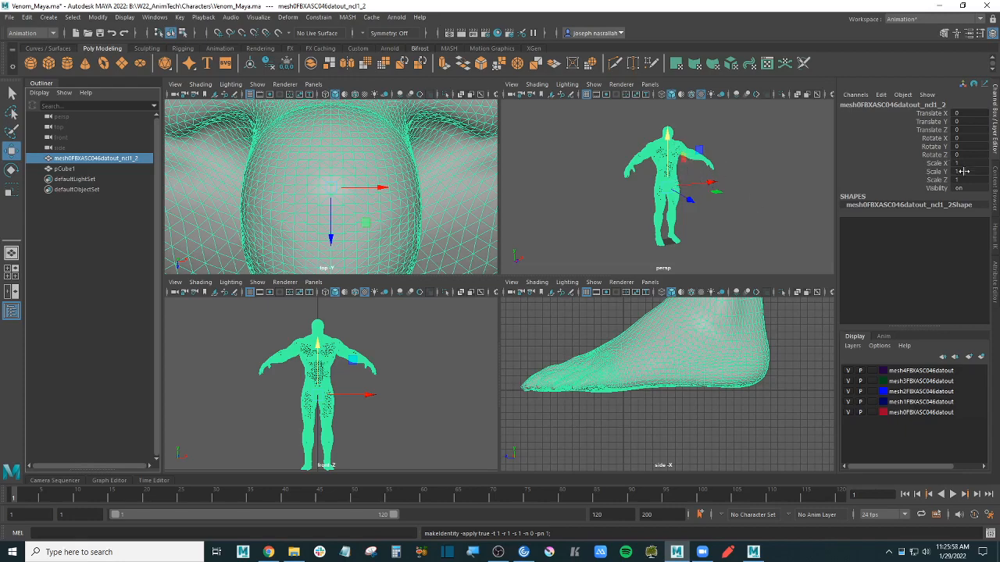
click(772, 180)
click(669, 171)
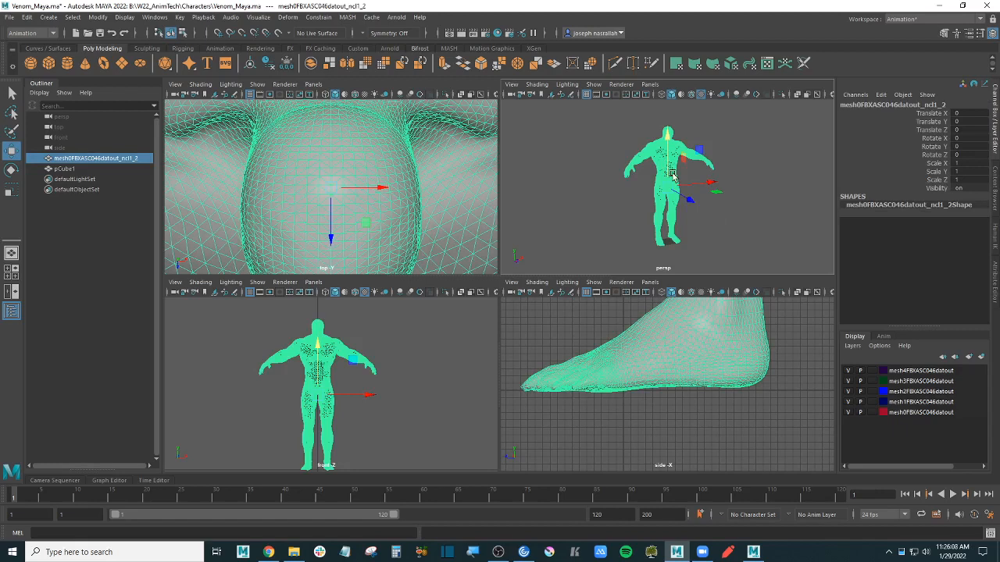
click(94, 170)
click(100, 158)
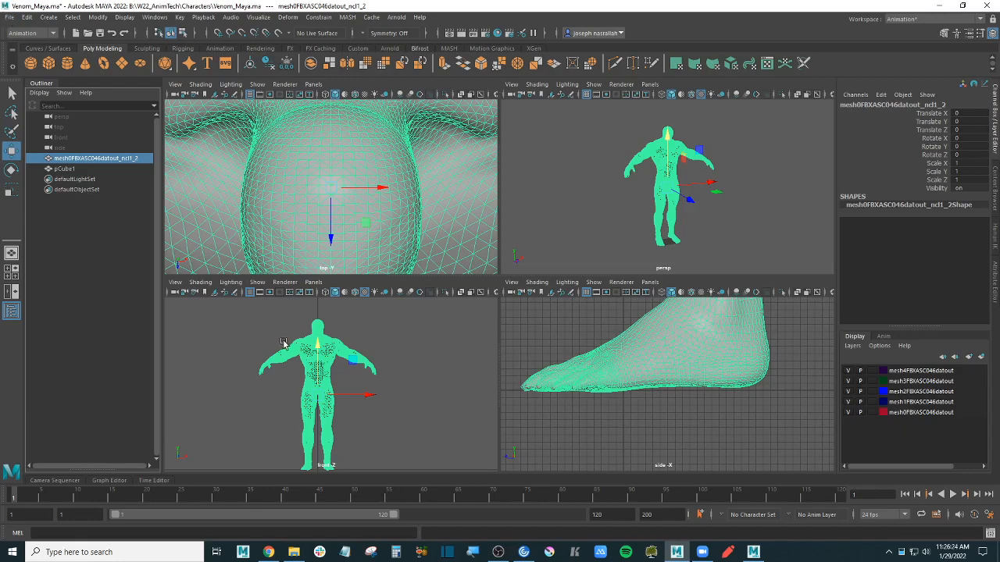
mouse_move(738, 160)
alt+middle_down()
mouse_move(739, 278)
mouse_move(728, 176)
mouse_move(723, 239)
alt+middle_up()
click(740, 210)
mouse_move(725, 204)
alt+mouse_down()
mouse_move(781, 212)
mouse_move(751, 220)
alt+mouse_up()
- Select the character mesh again
click(25, 14)
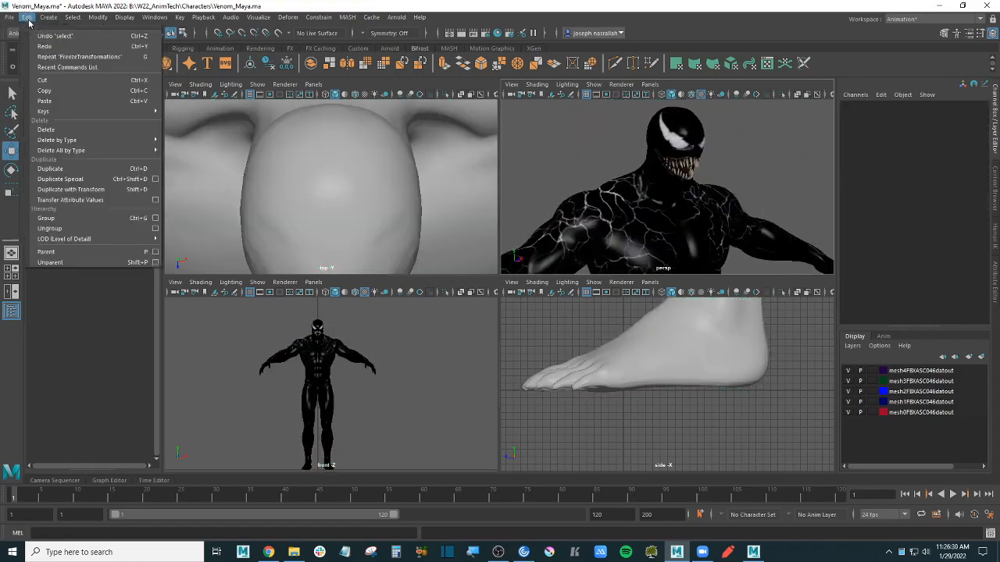
click(344, 356)
click(28, 18)
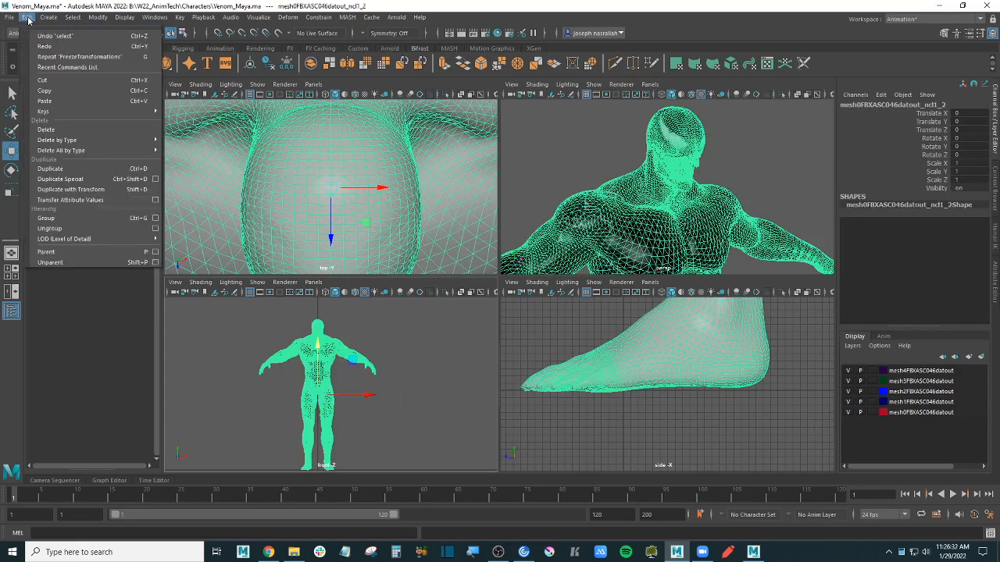
- Check the Export Selection options for the FBX export file type and close them
mouse_move(11, 17)
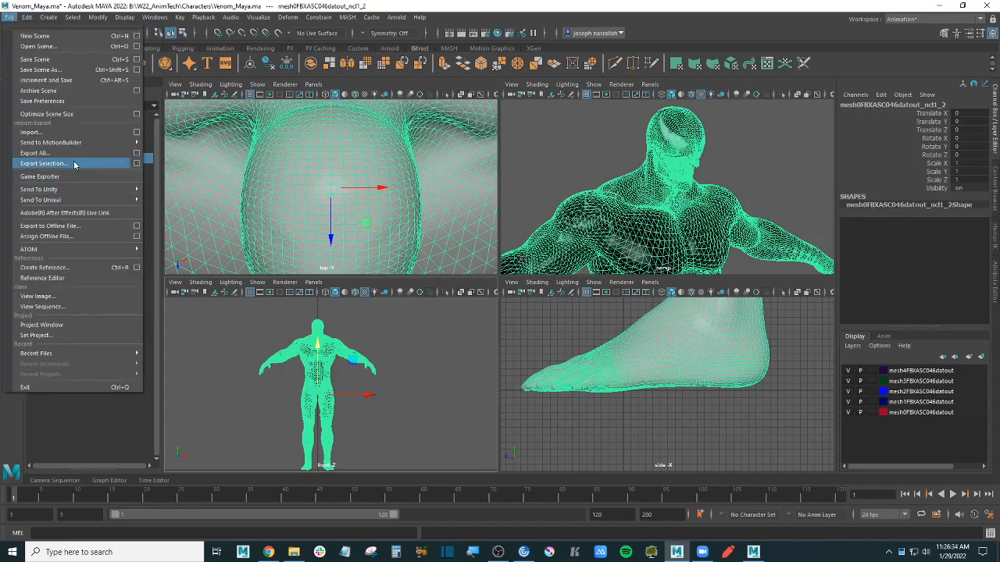
click(137, 164)
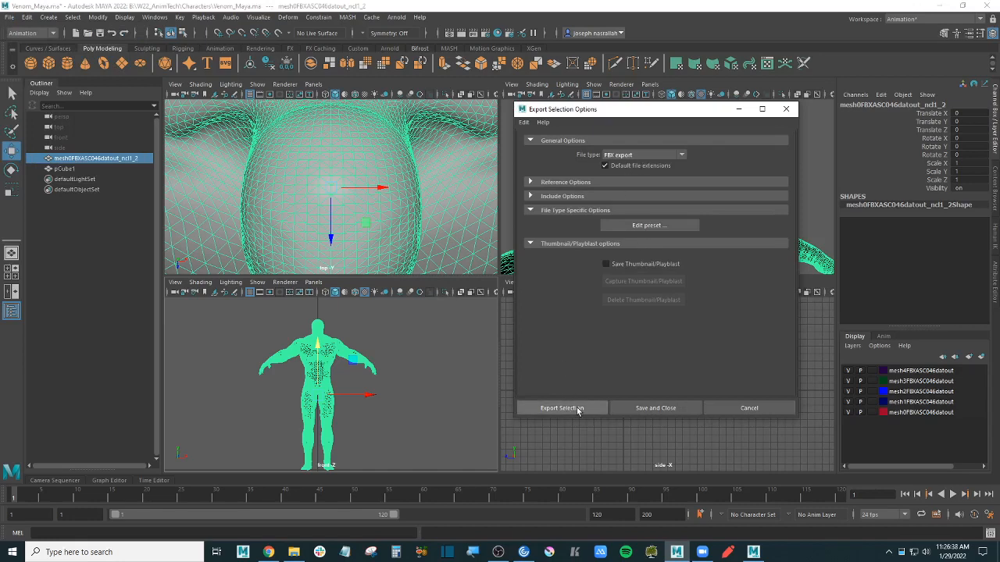
click(660, 156)
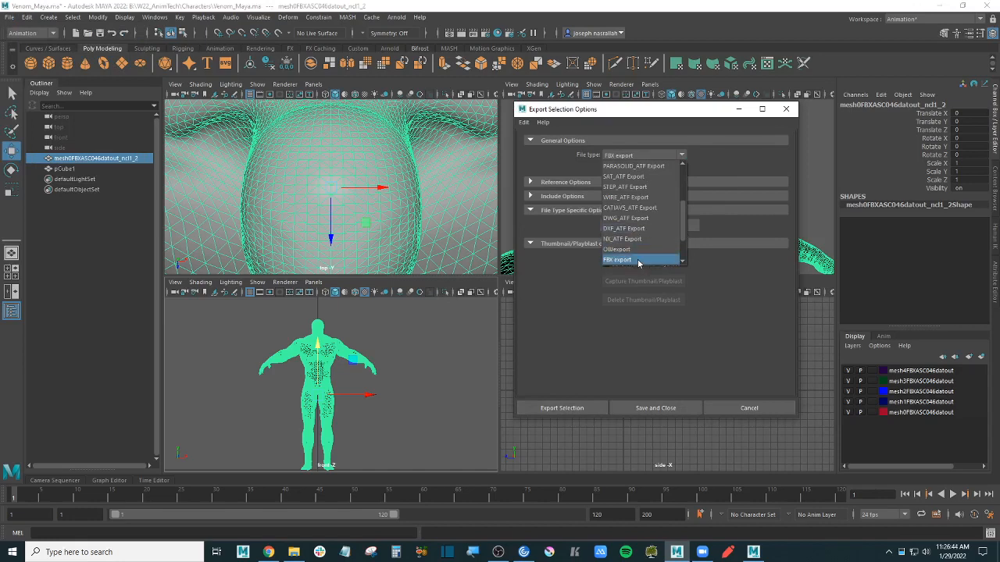
click(669, 117)
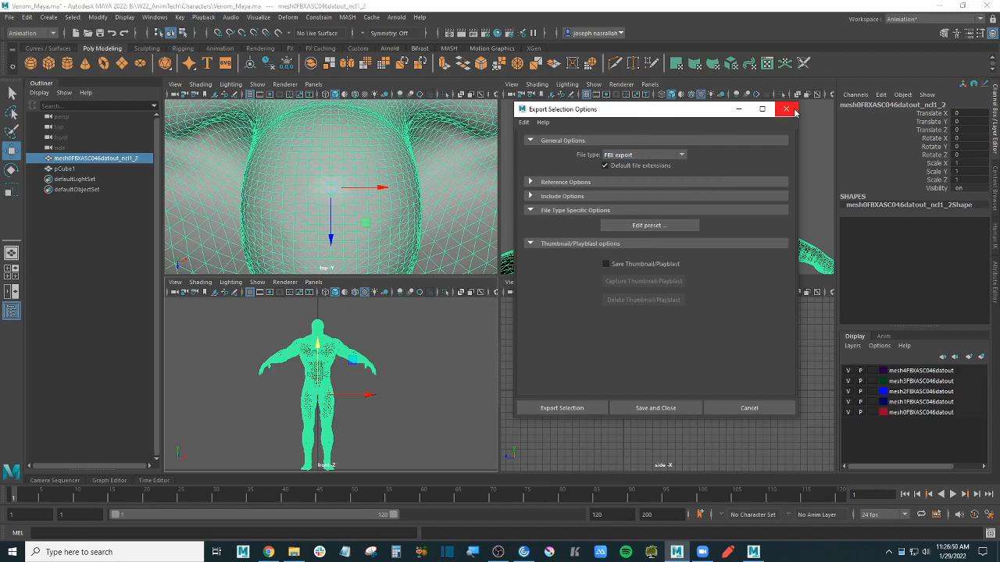
drag(705, 113, 611, 94)
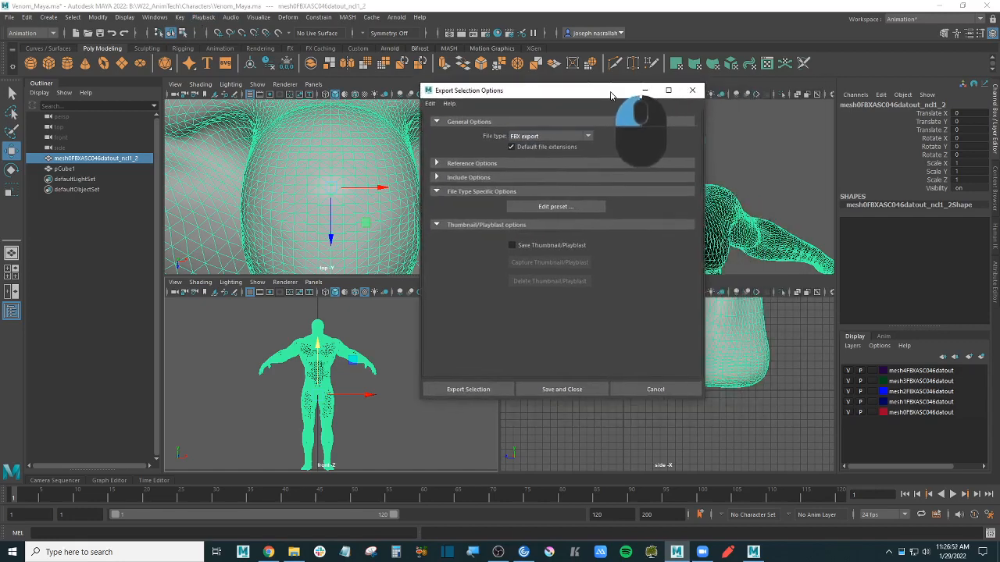
click(692, 90)
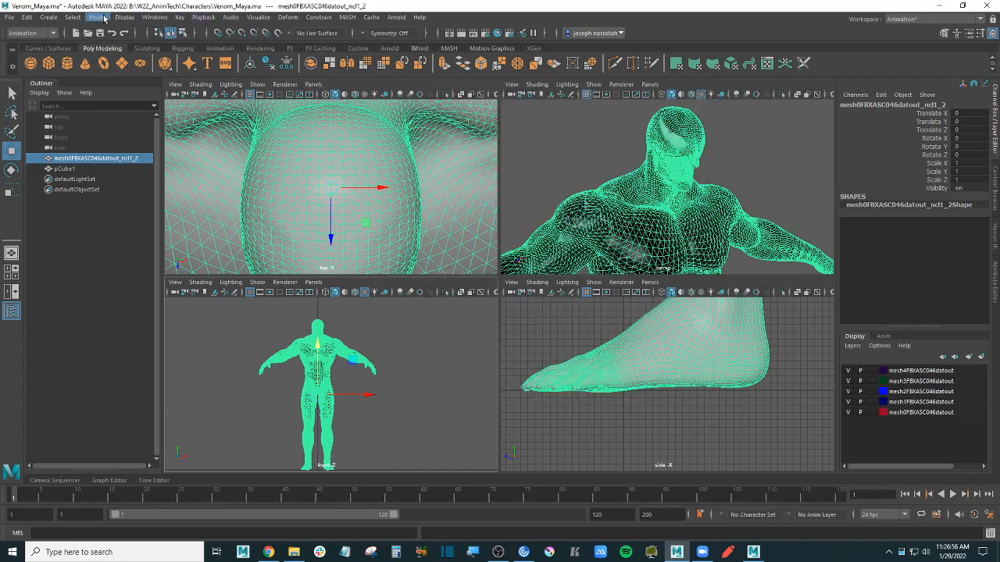
- Search the Plug-in Manager for fbx to check the FBX plug-ins' Loaded and Auto load settings, and close it
click(10, 17)
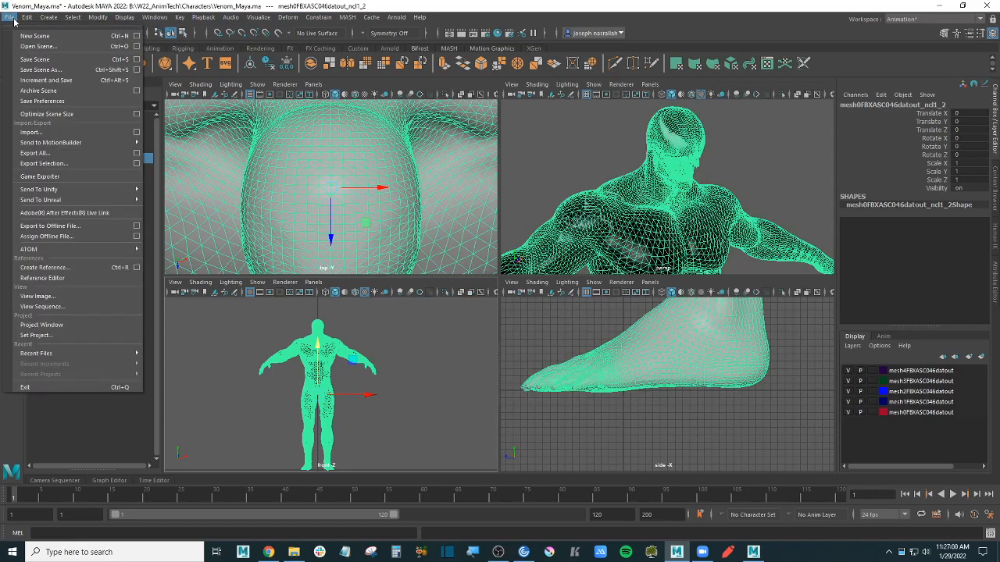
mouse_move(26, 17)
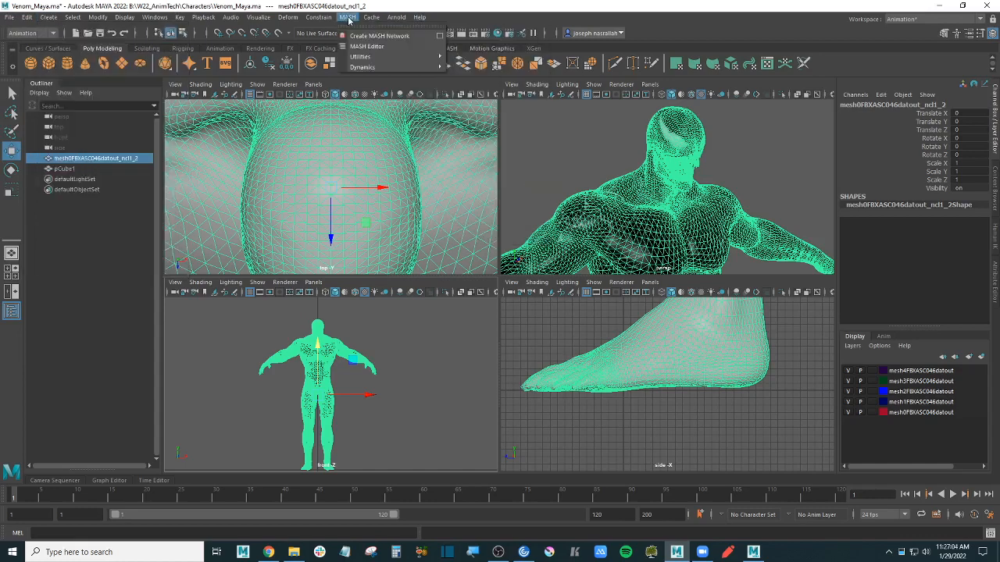
mouse_move(152, 19)
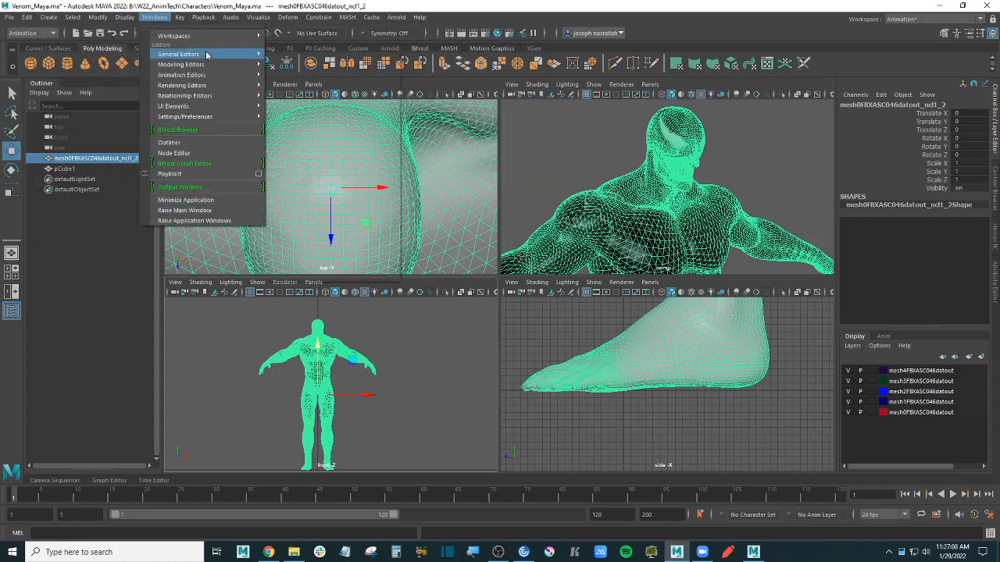
mouse_move(214, 54)
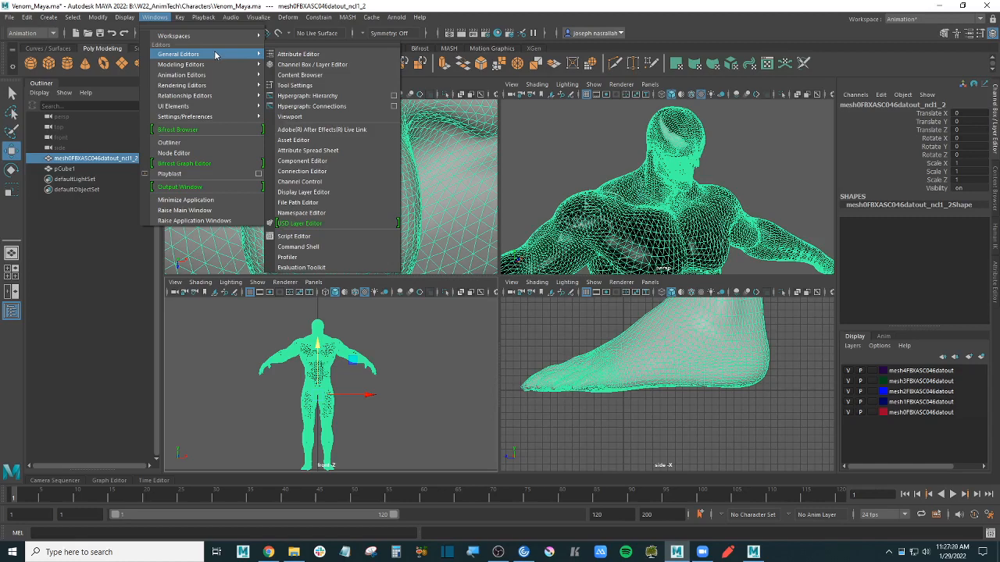
mouse_move(253, 122)
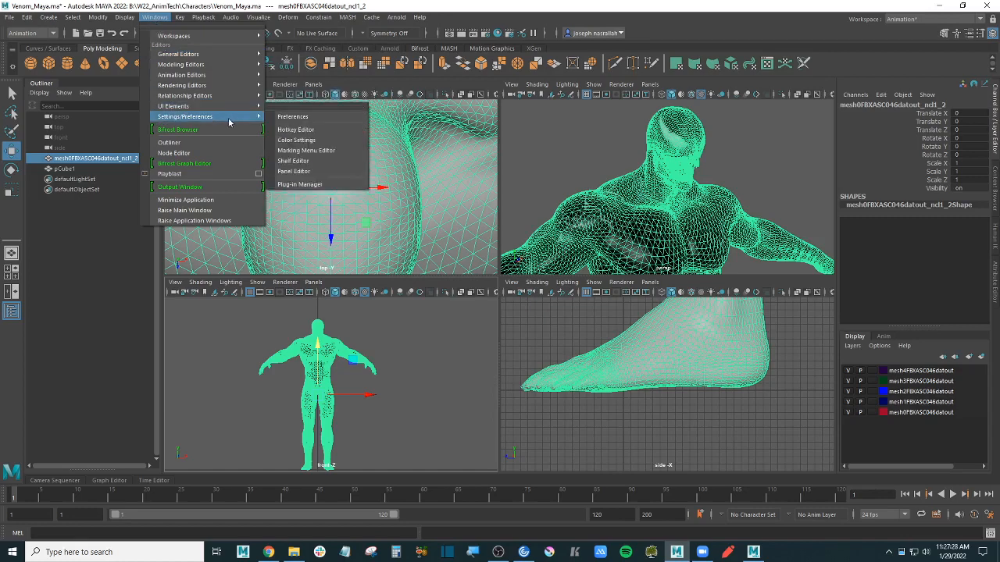
click(333, 185)
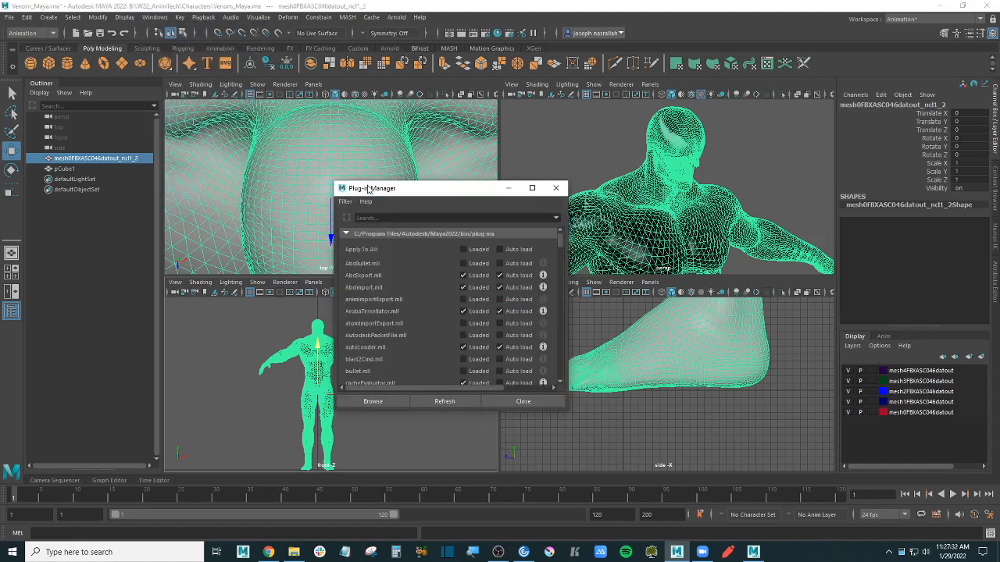
text(fbx)
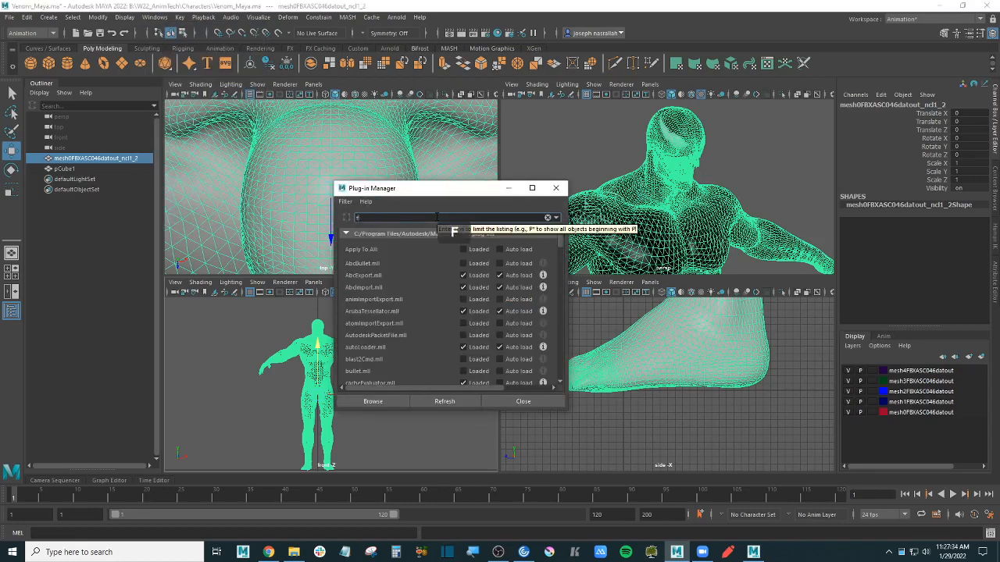
click(435, 217)
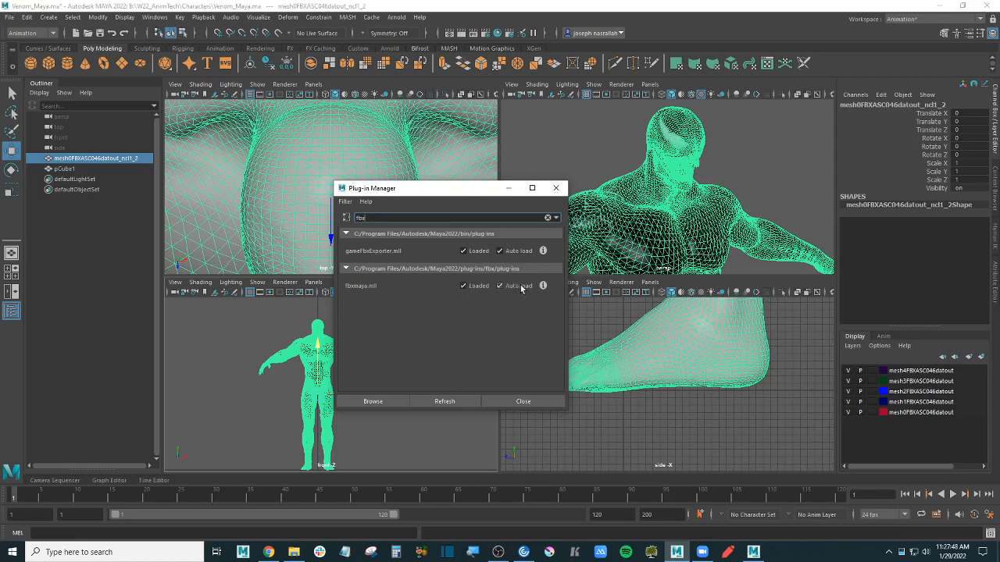
click(529, 401)
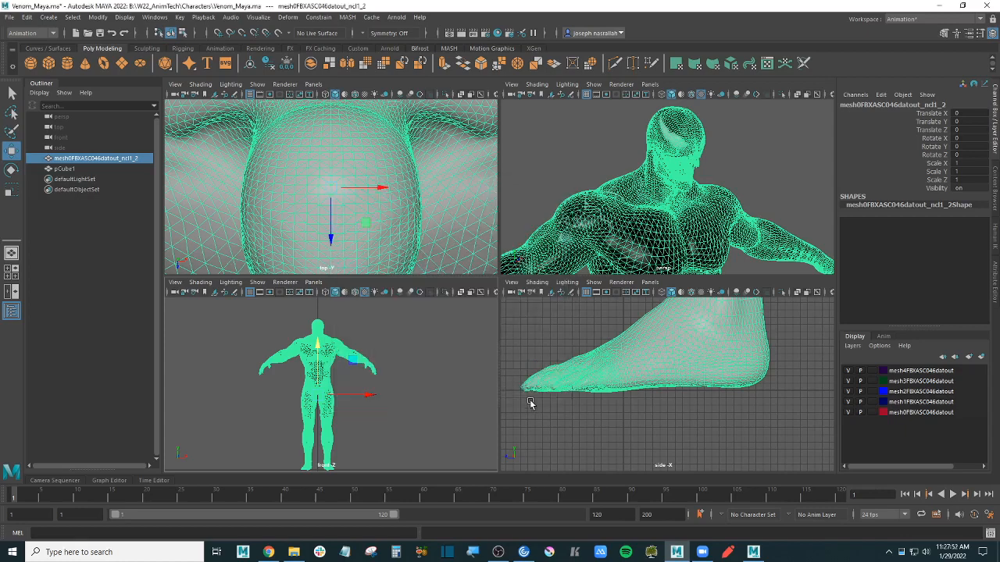
- Start Export Selection for the character mesh with FBX export as the file type
click(8, 17)
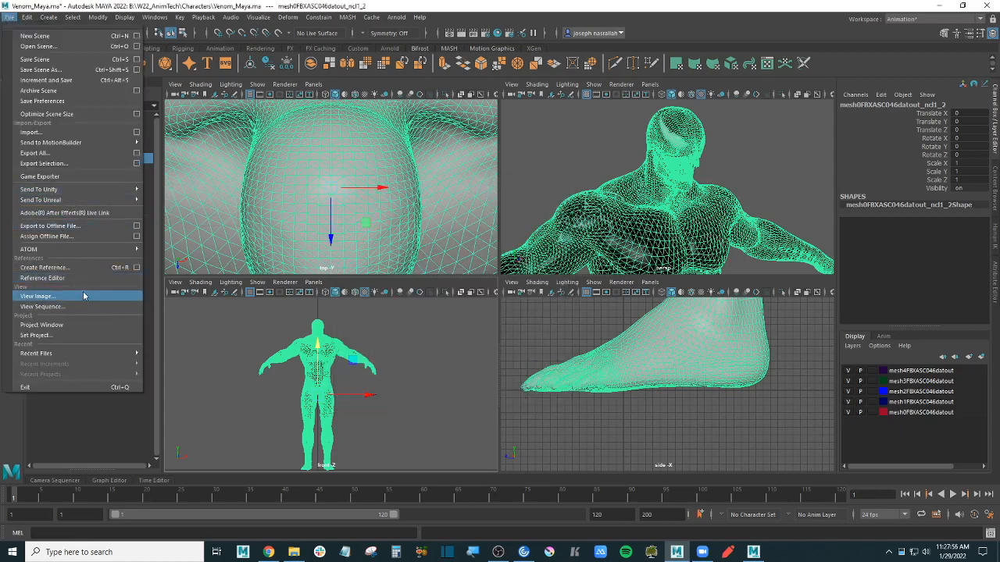
click(134, 166)
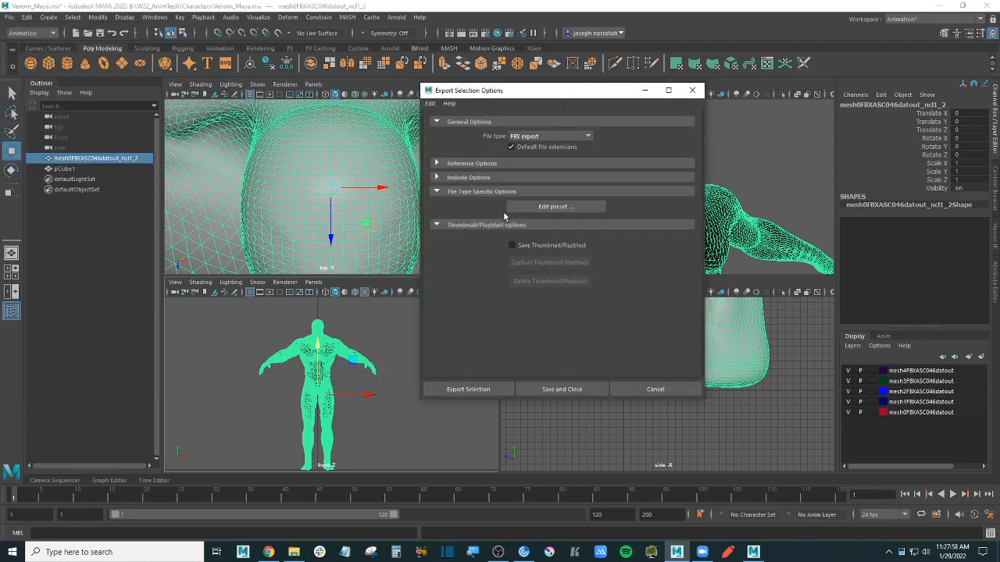
click(478, 389)
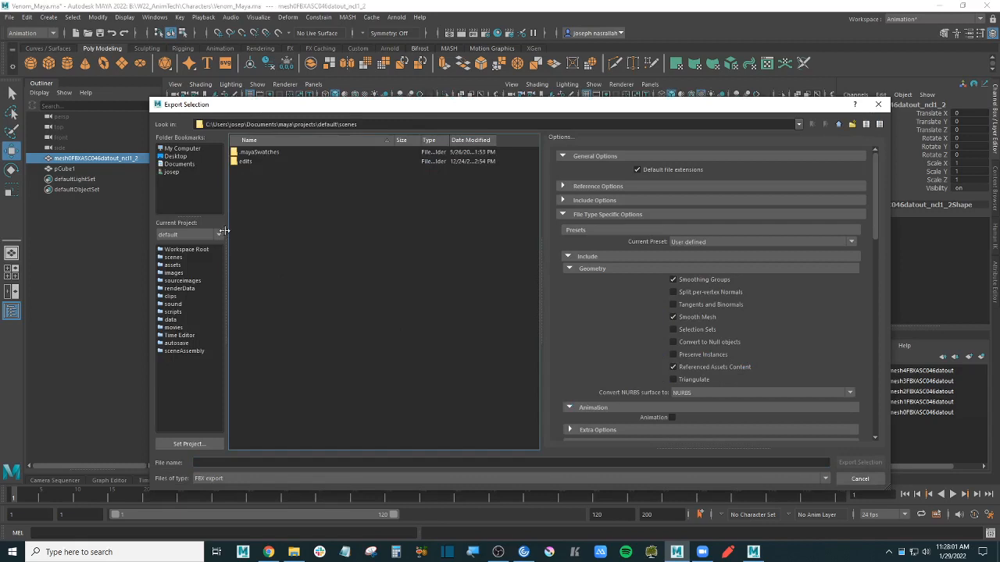
- Bookmark the W22_AnimTech folder on drive B and open its Characters folder as the export location
click(192, 149)
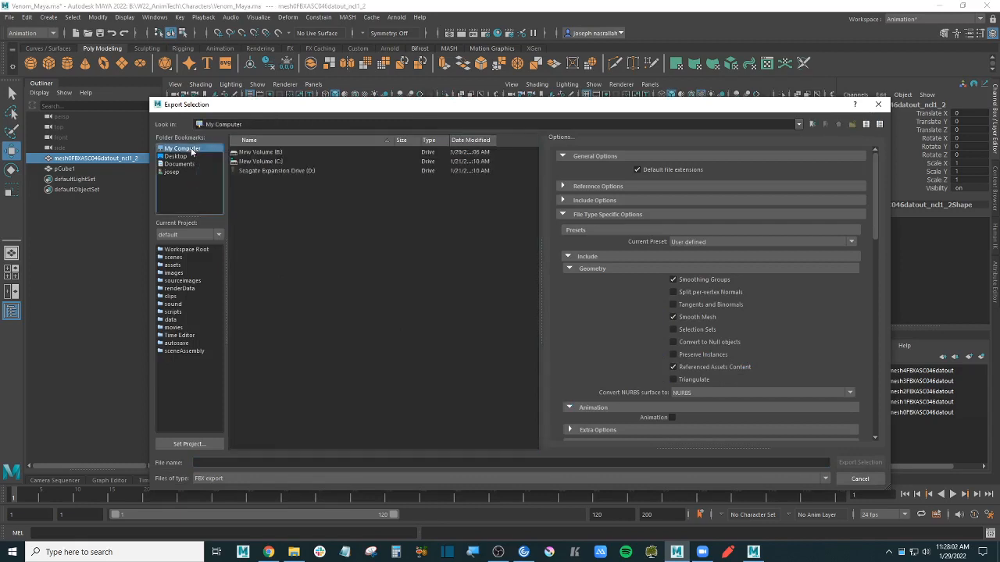
double_click(277, 153)
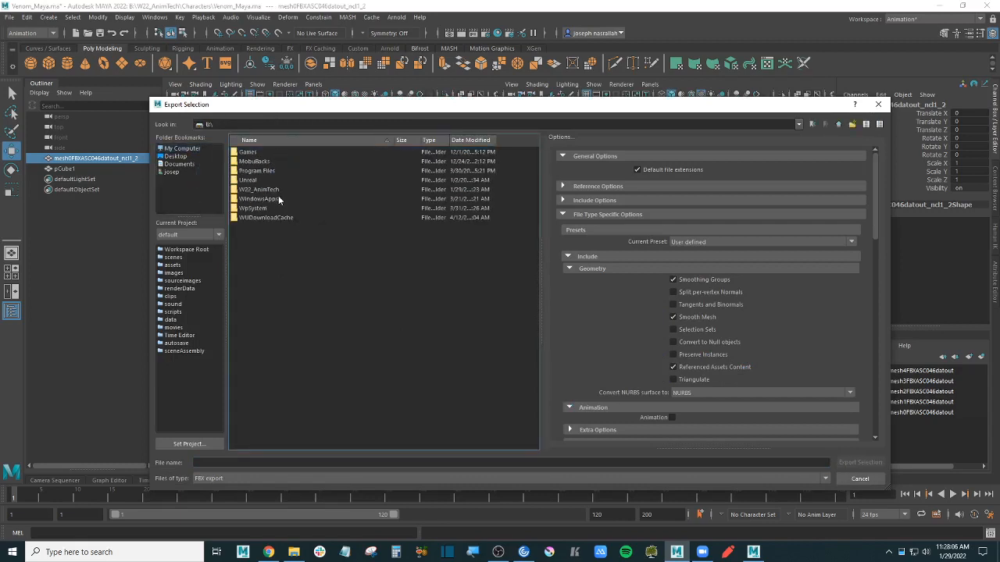
click(276, 191)
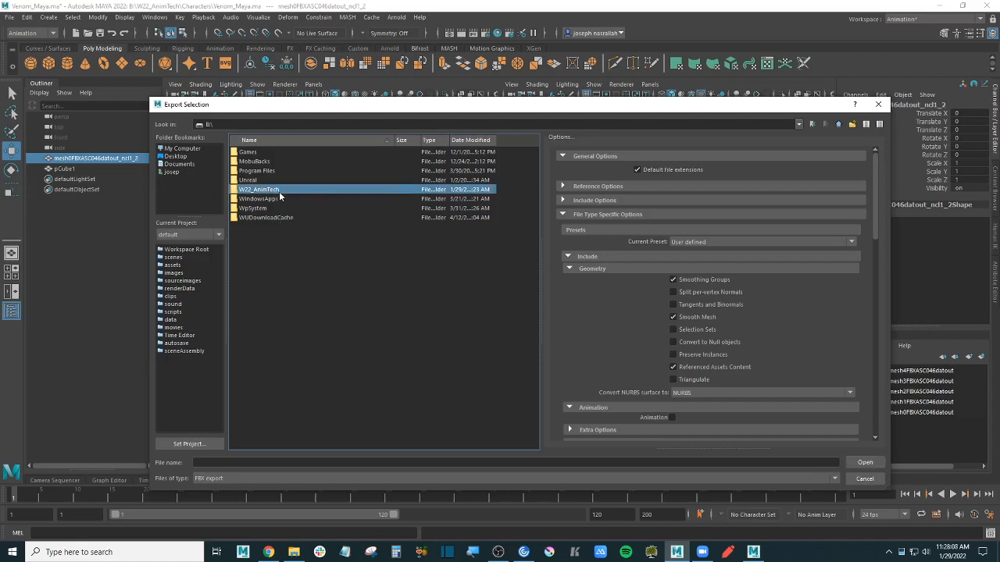
drag(279, 192, 182, 185)
click(187, 178)
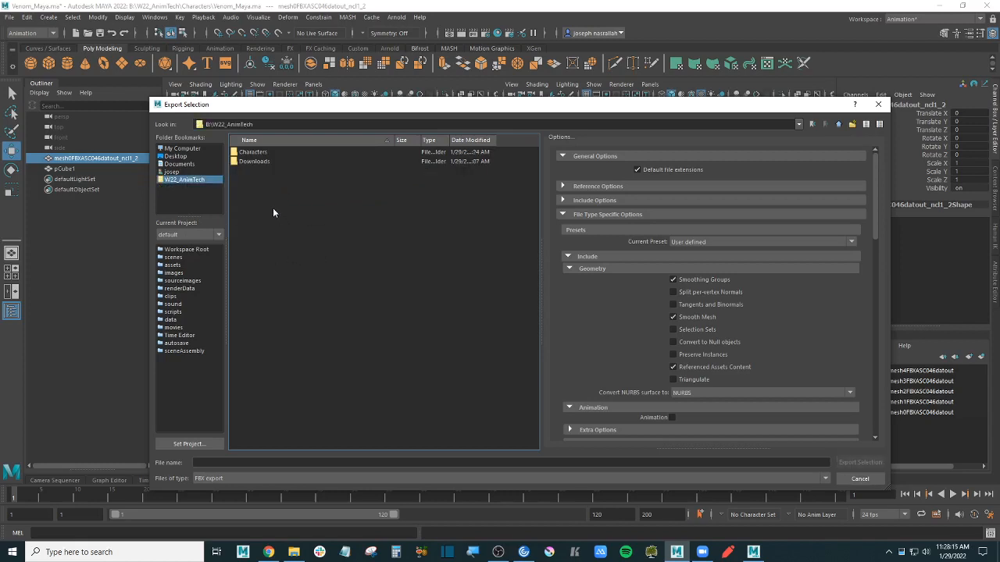
double_click(262, 152)
- Name the FBX export file Venom_FBX_from_Maya
click(252, 463)
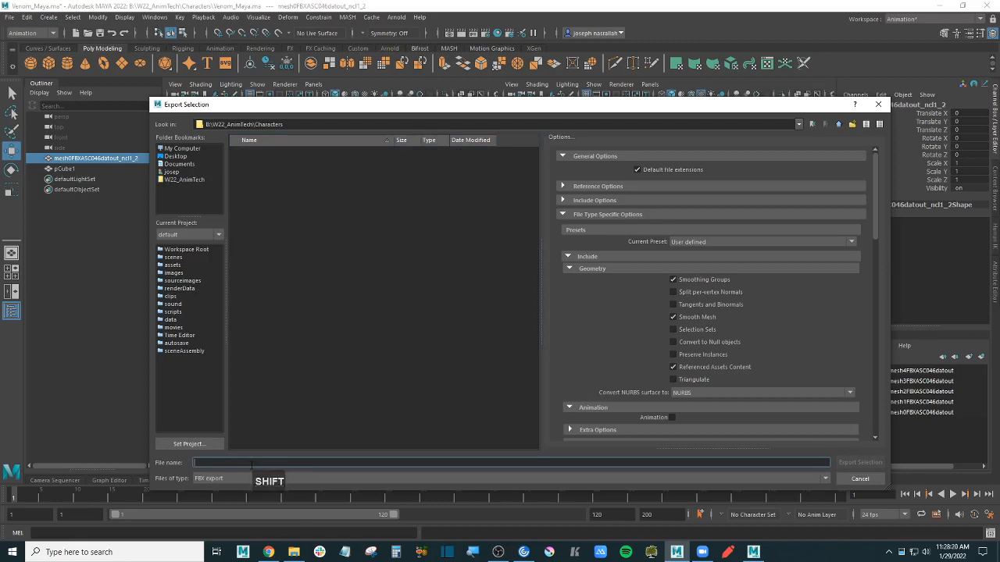
text(Venom)
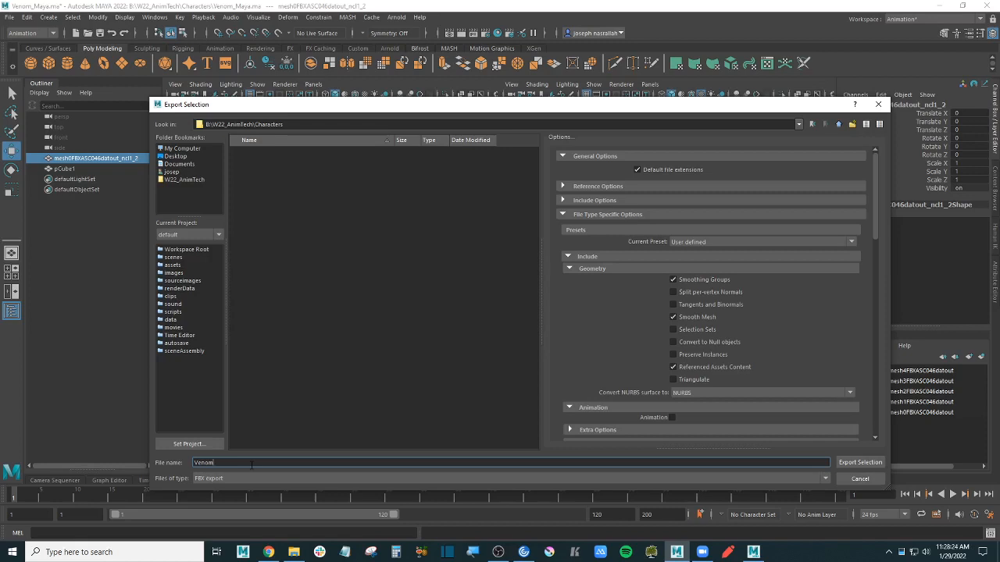
text(_FBX_from)
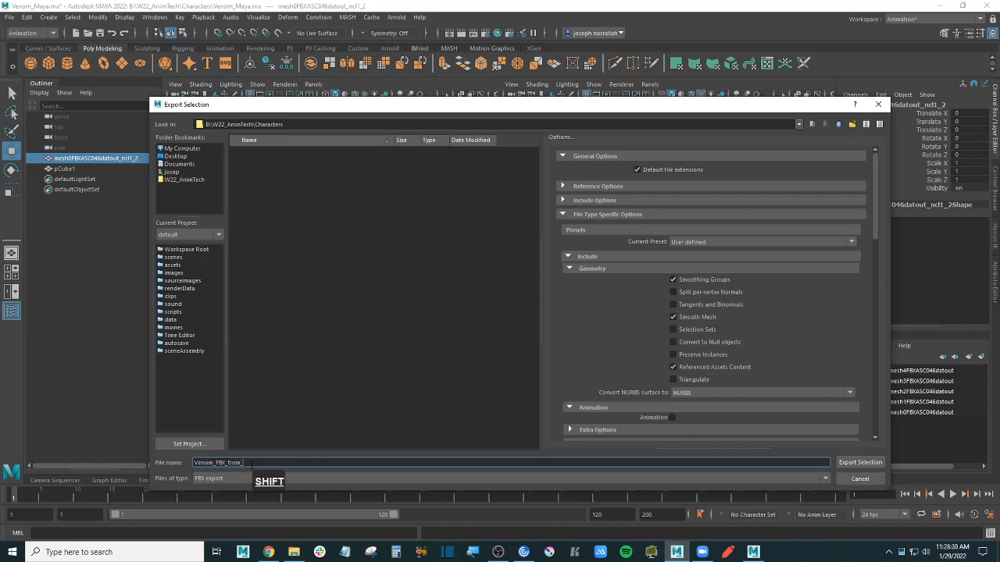
text(_MAya)
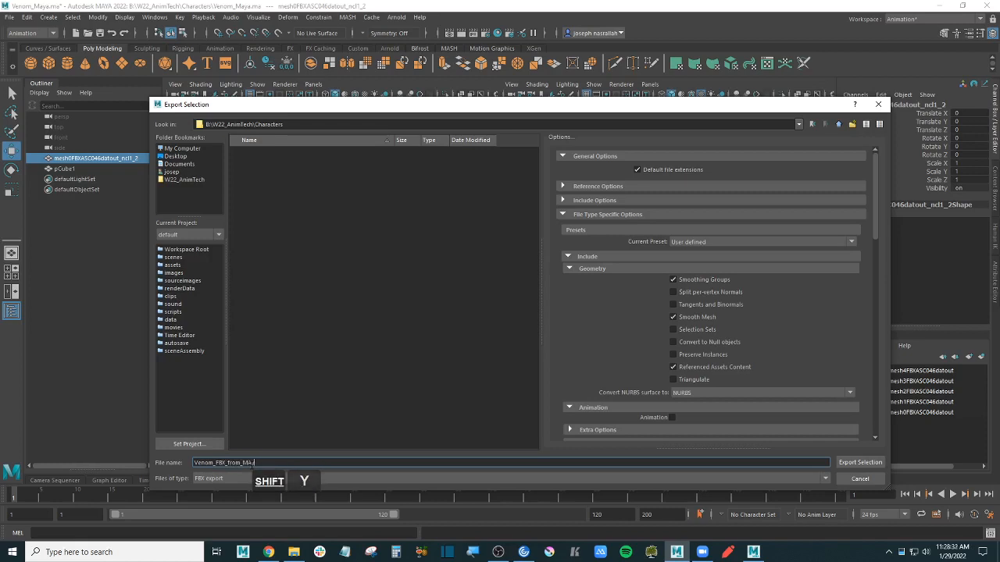
key(BackSpace)
key(BackSpace)
key(BackSpace)
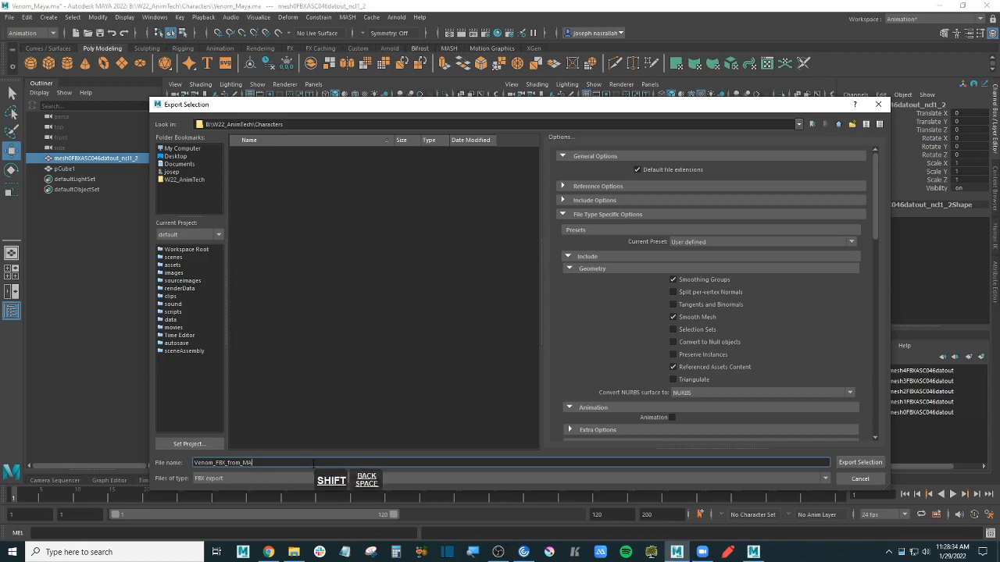
text(A)
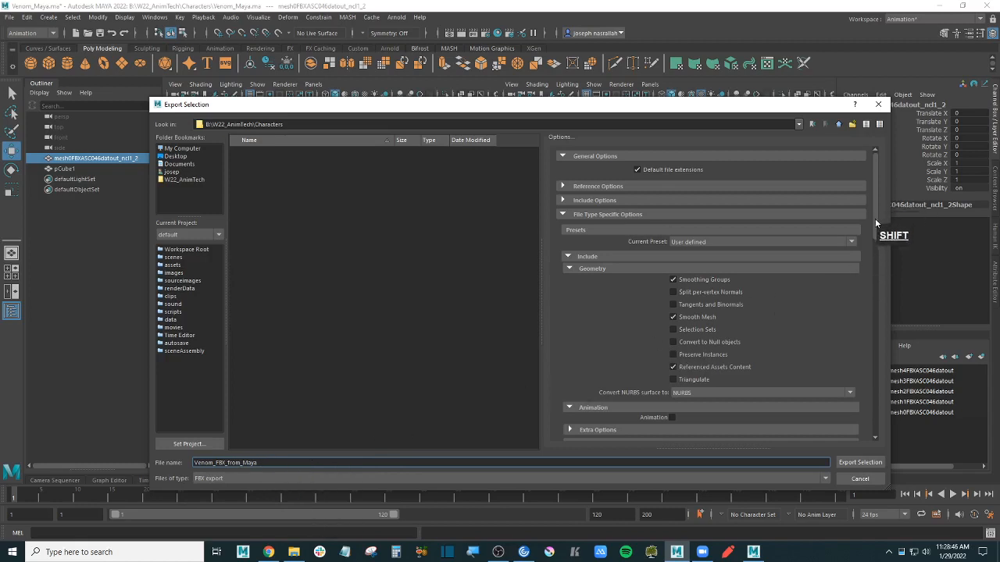
- Examine the FBX export options from Geometry and Animation down to the Axis Conversion and FBX File Format settings
mouse_move(874, 218)
mouse_down()
mouse_move(877, 208)
mouse_move(877, 220)
mouse_up()
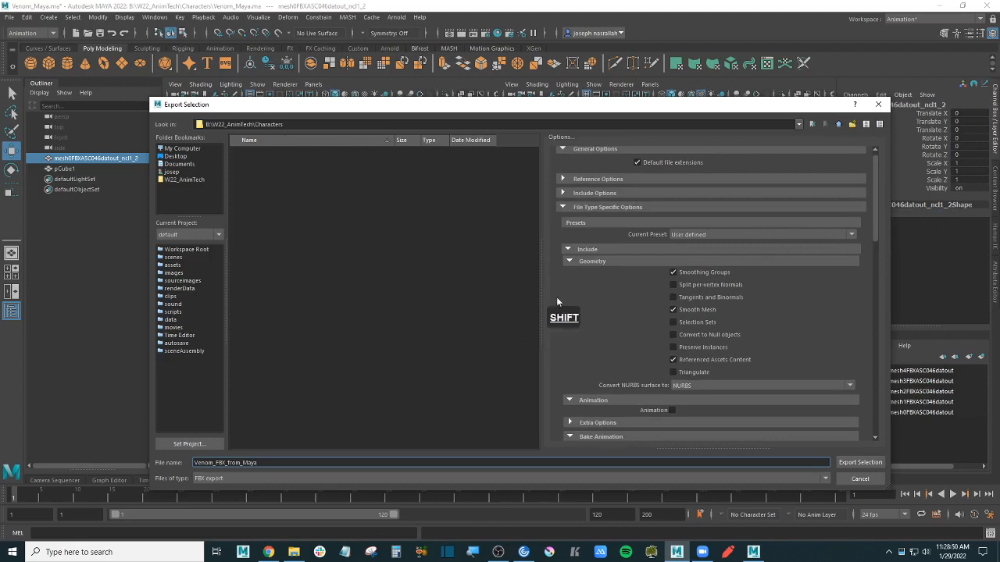
click(569, 260)
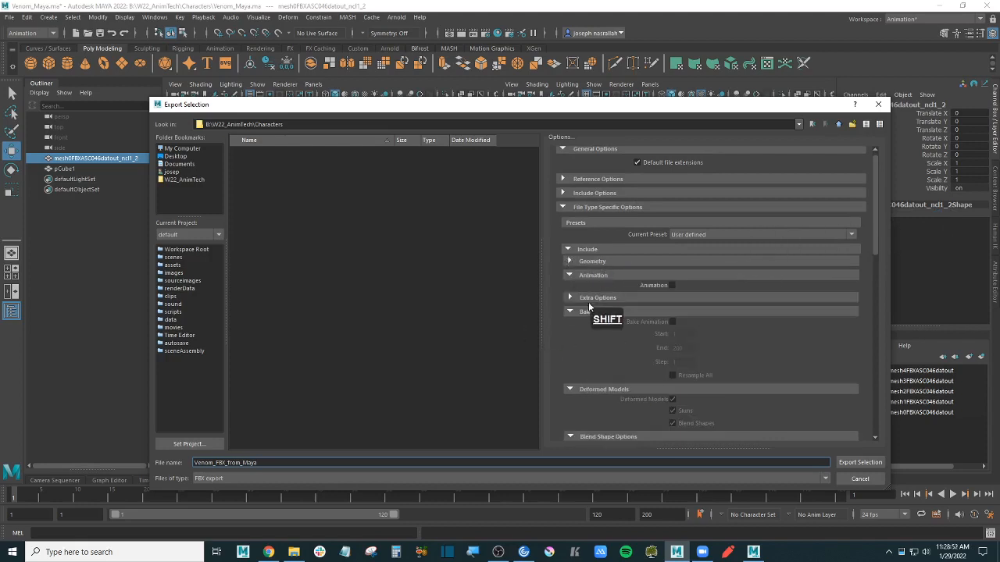
click(568, 260)
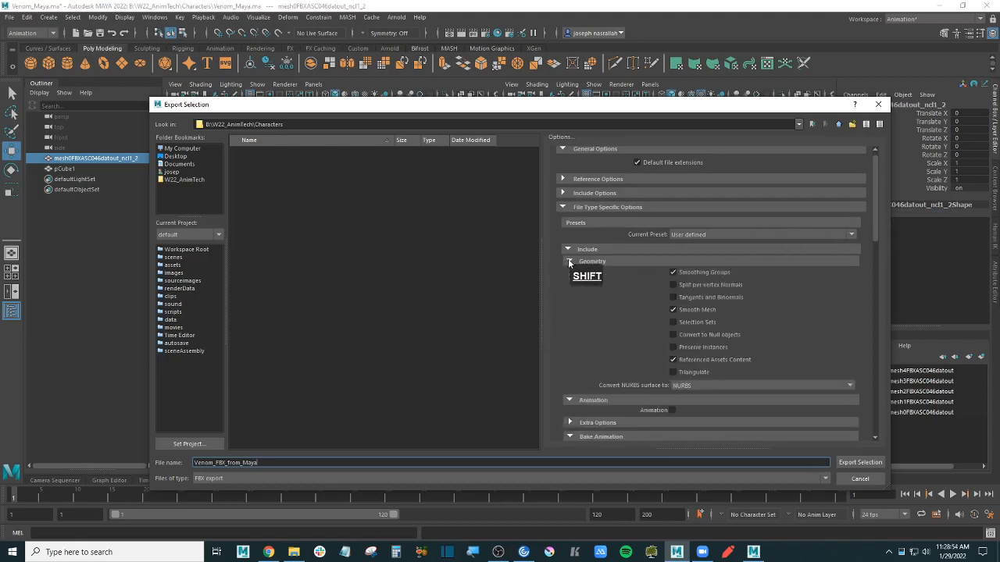
click(569, 260)
scroll(596, 325, down, 2)
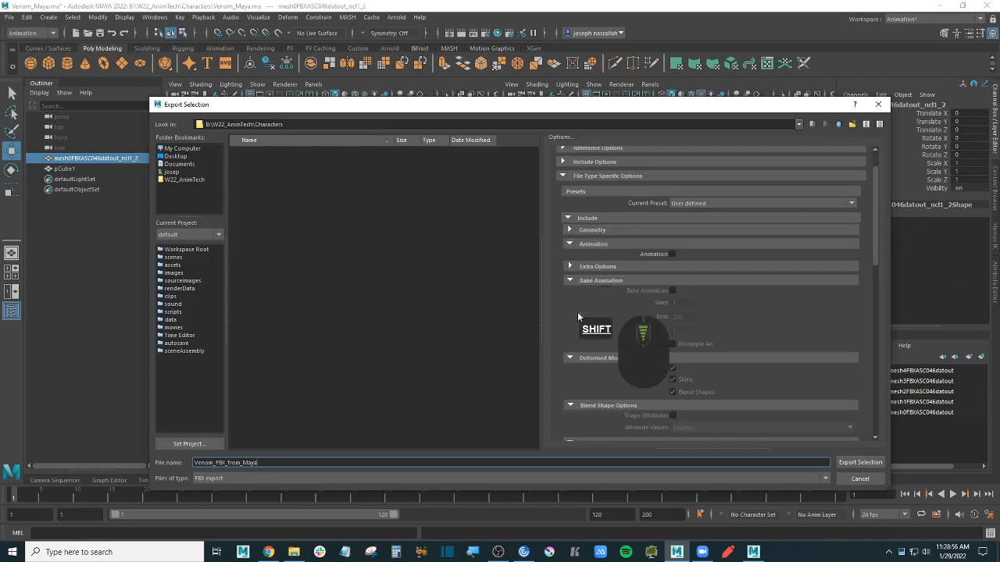
scroll(786, 326, down, 3)
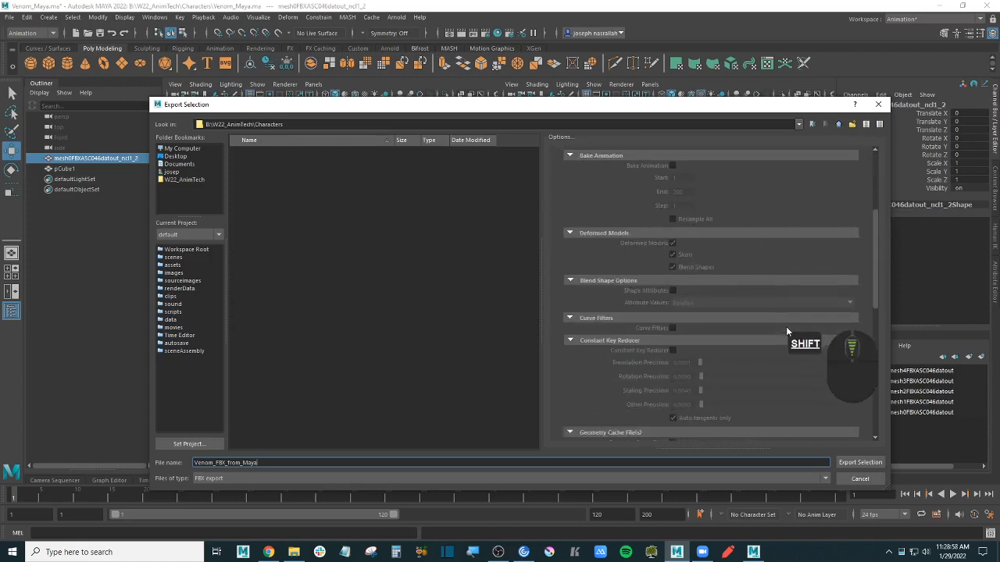
scroll(759, 323, down, 6)
scroll(759, 324, down, 3)
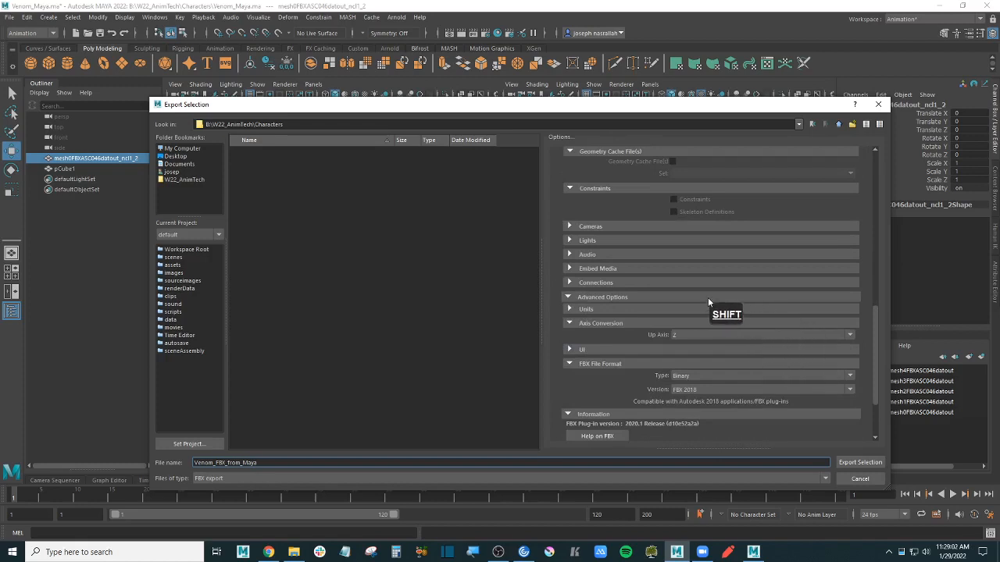
scroll(708, 302, down, 3)
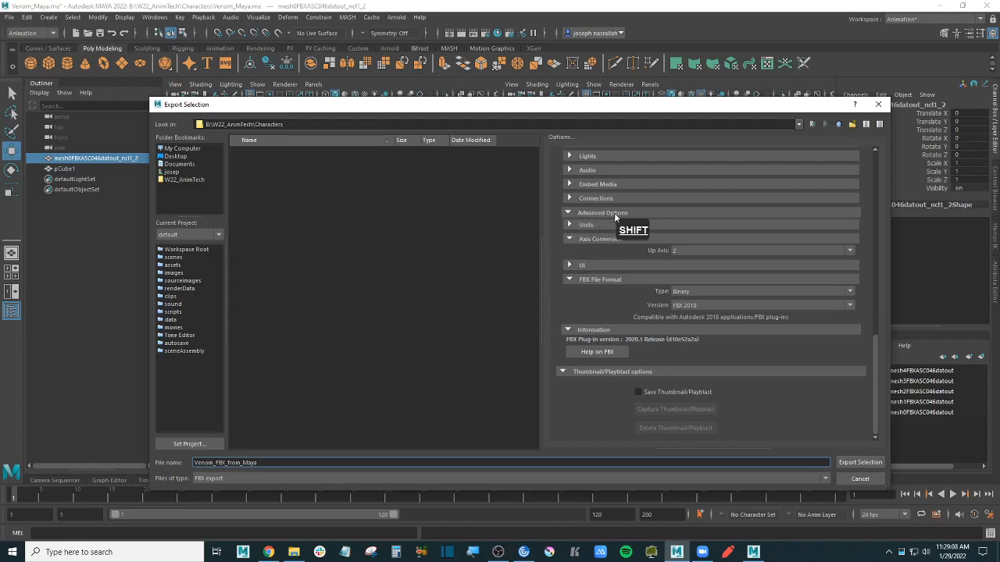
click(571, 239)
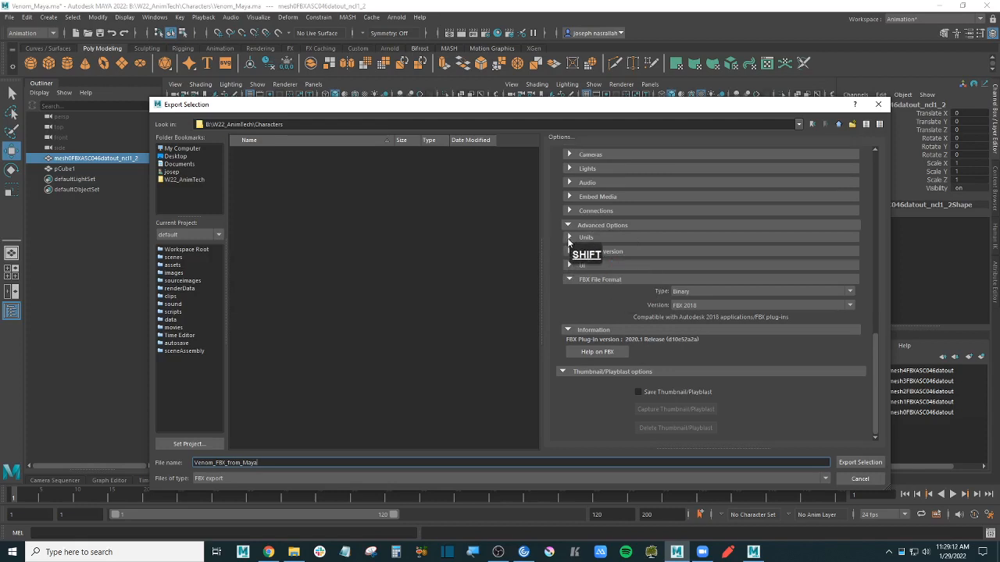
click(628, 253)
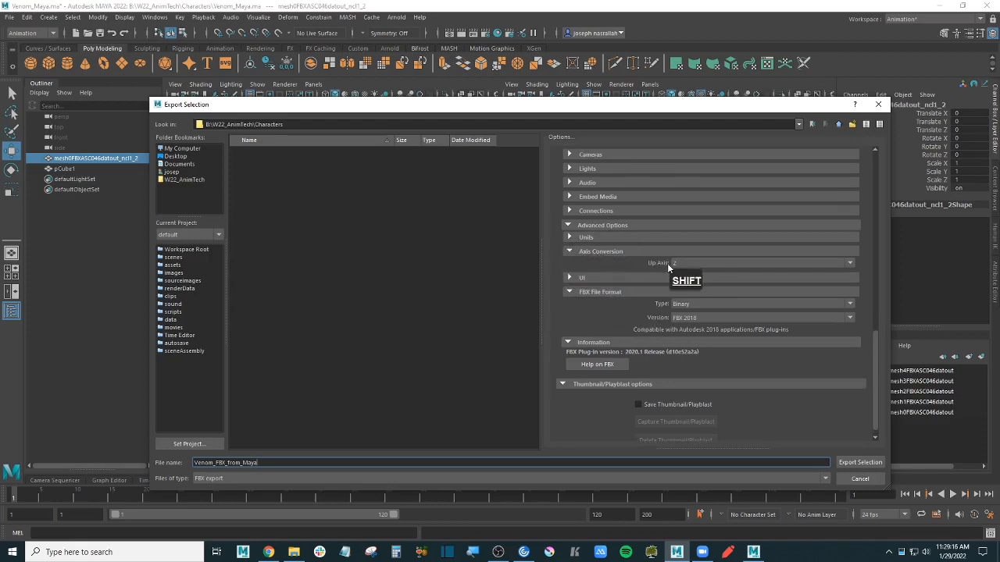
- Switch to MotionBuilder and start a new empty scene without saving the changes to the open Venom file
click(753, 553)
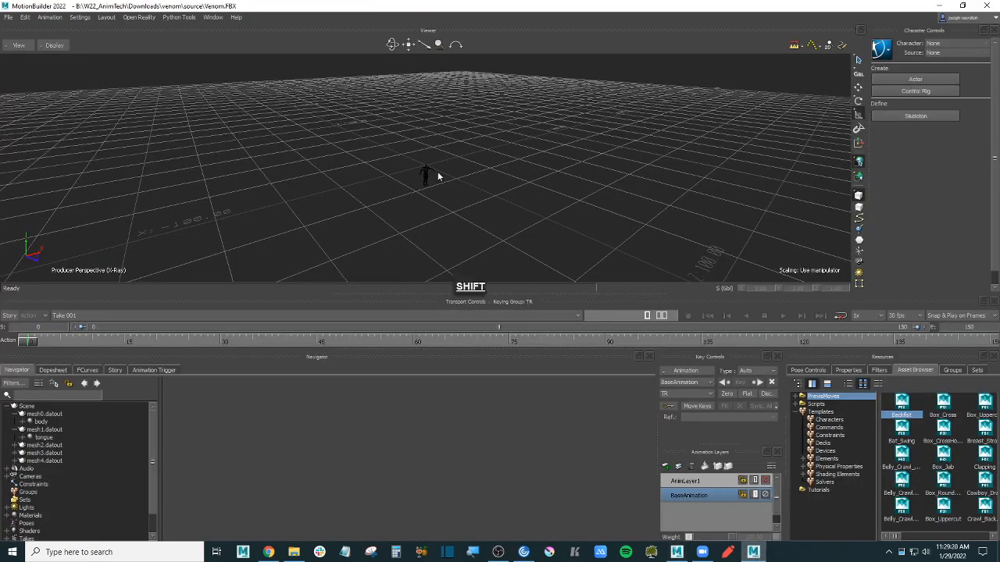
ctrl+shift+drag(523, 174, 542, 183)
key(ctrl+n)
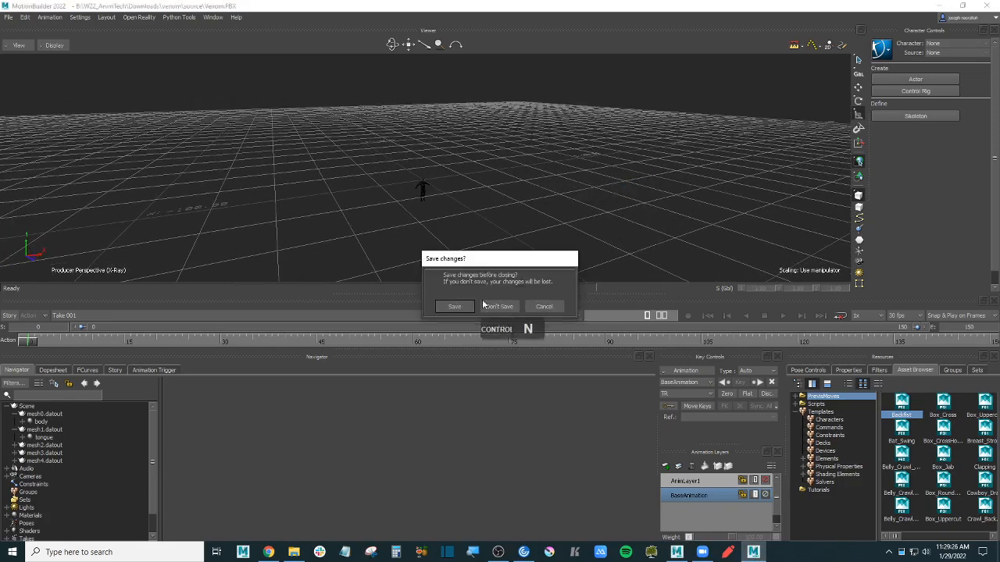
click(484, 305)
mouse_move(421, 179)
ctrl+shift+mouse_down()
mouse_move(409, 182)
mouse_move(427, 181)
ctrl+shift+mouse_up()
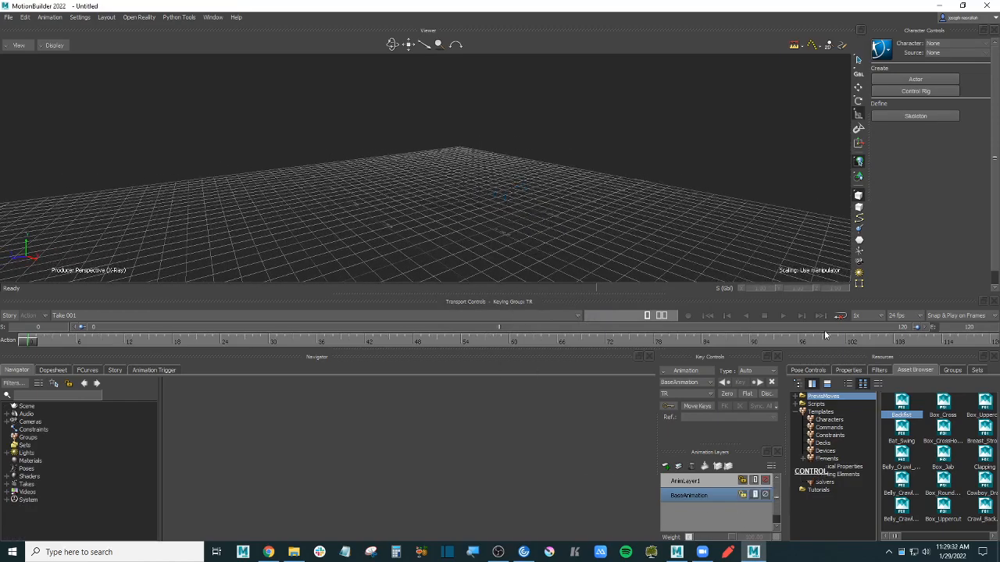
- Return to Maya's Export Selection dialog and set the Axis Conversion up axis to Y
click(941, 7)
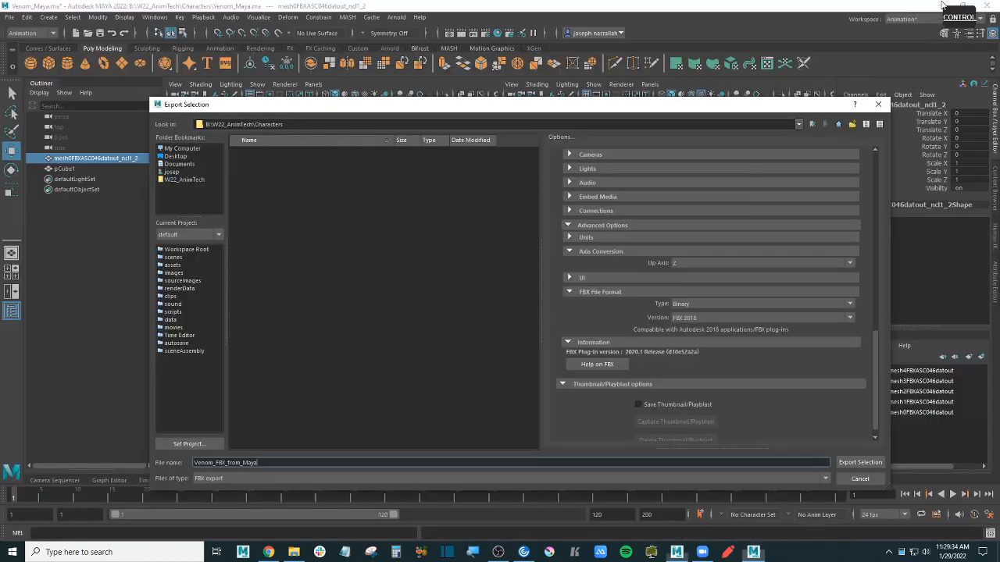
click(715, 264)
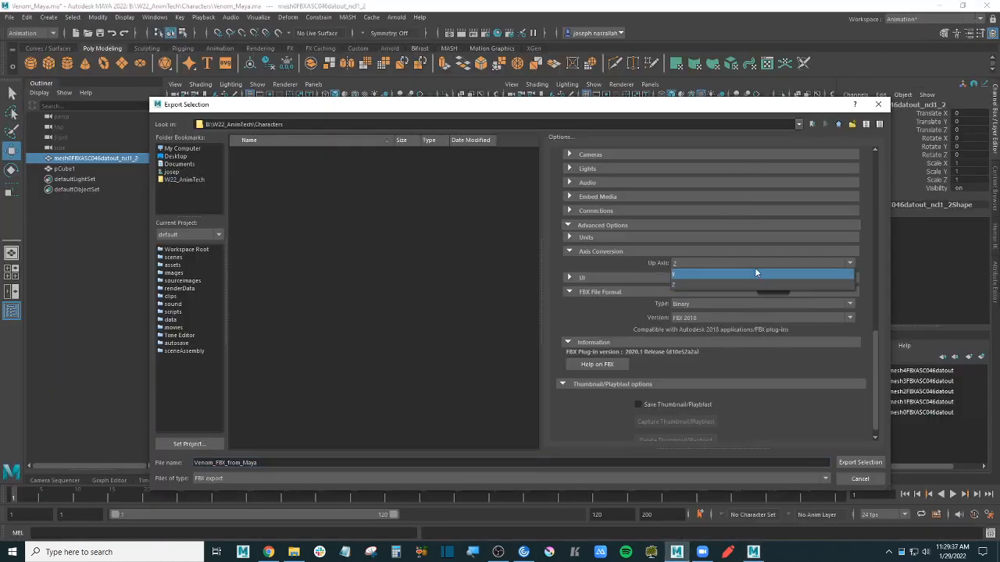
click(712, 273)
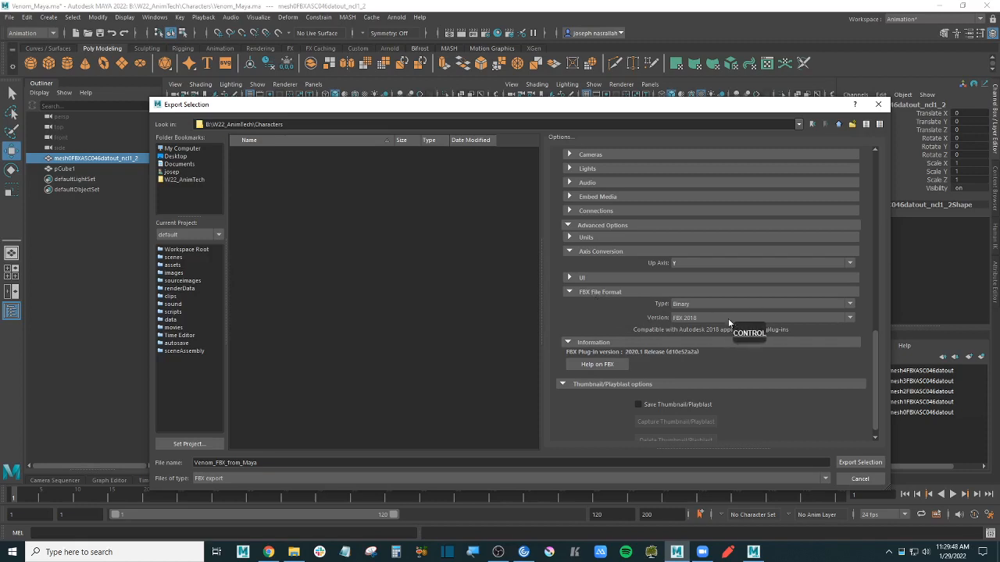
click(753, 553)
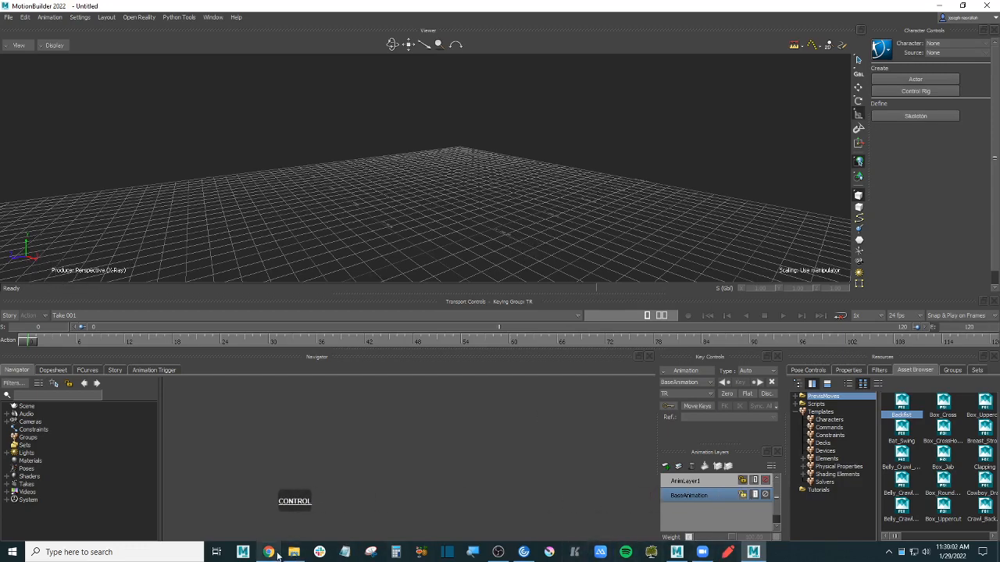
mouse_move(271, 556)
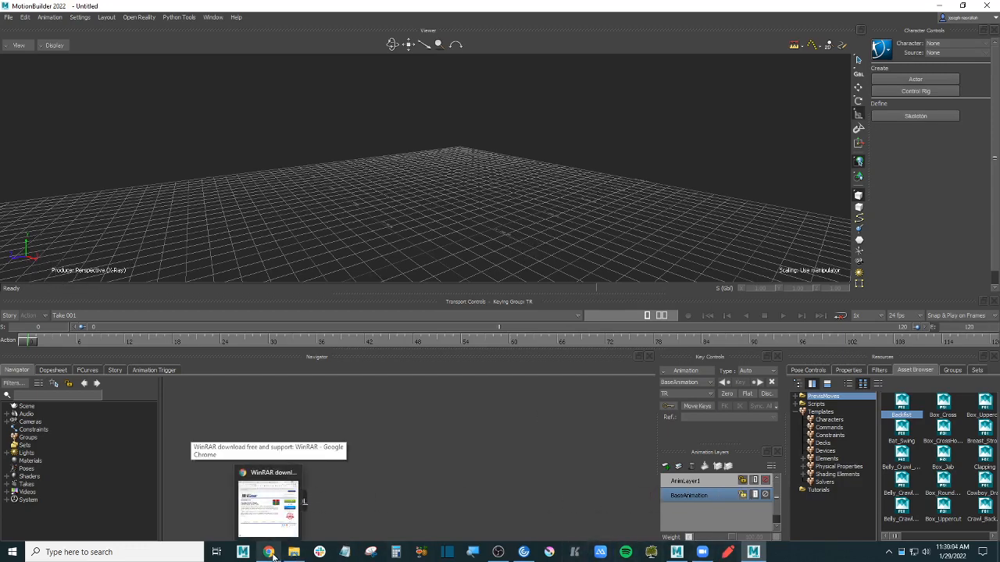
click(642, 512)
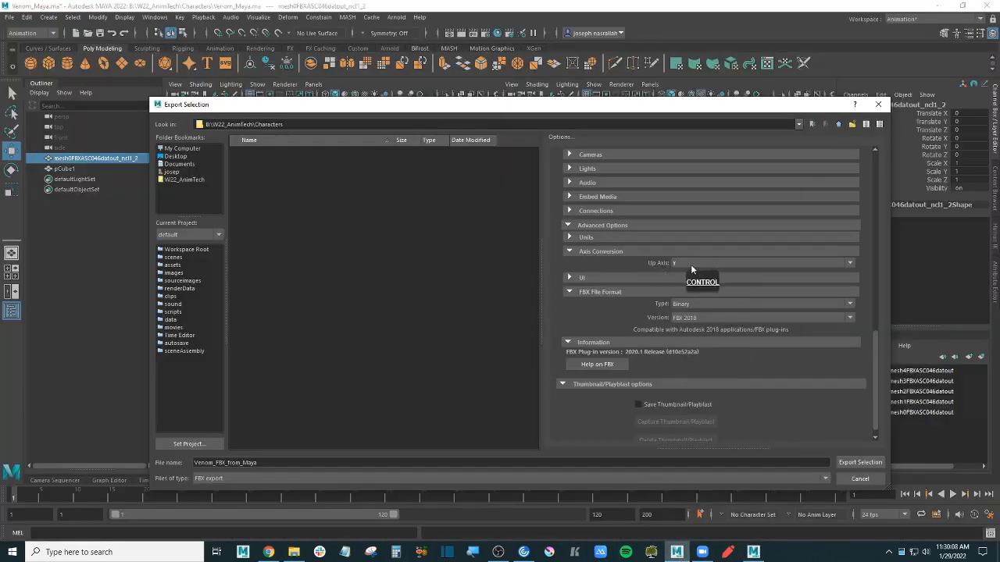
- Keep FBX 2018 as the file format version and export the selected character mesh
click(711, 318)
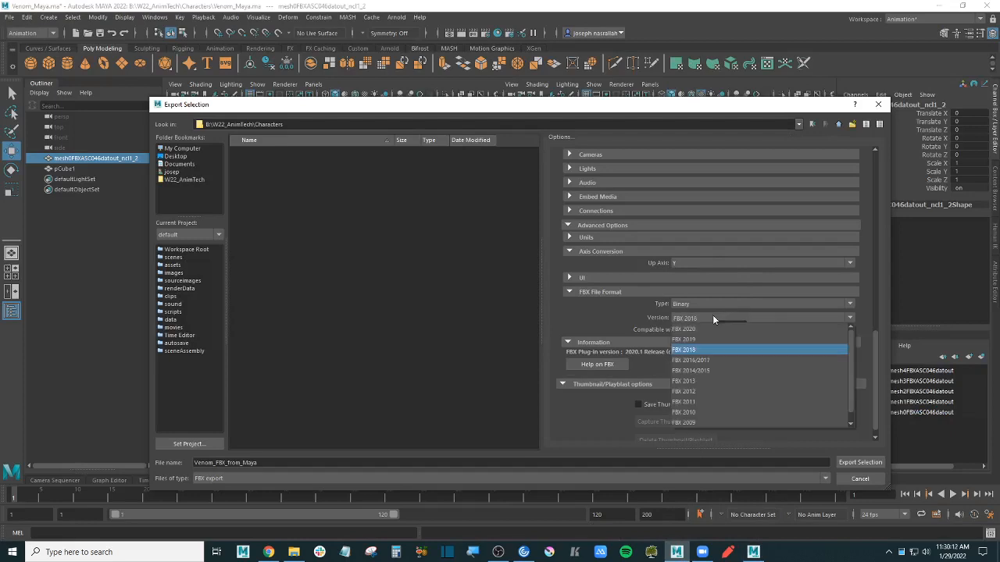
click(708, 349)
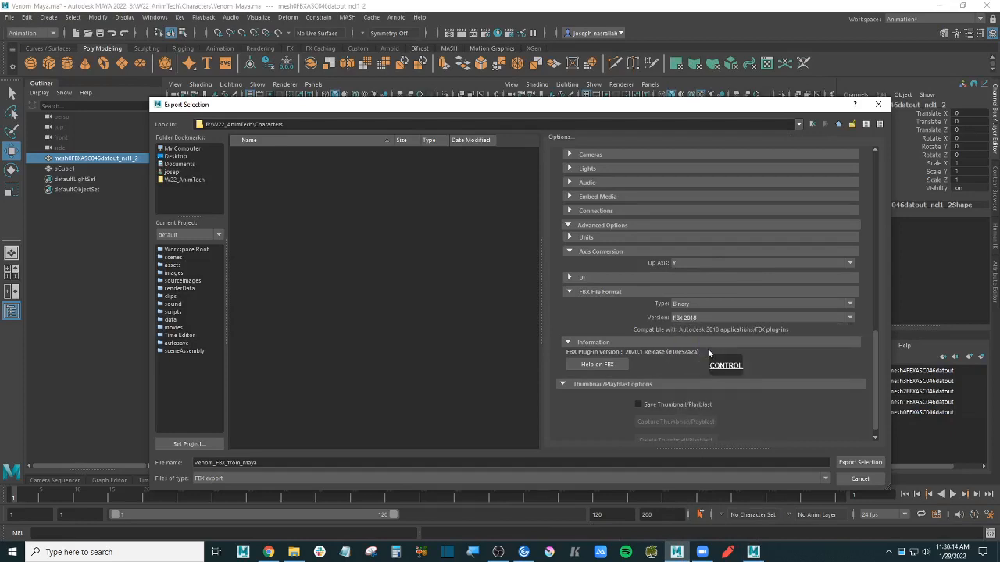
scroll(683, 375, down, 1)
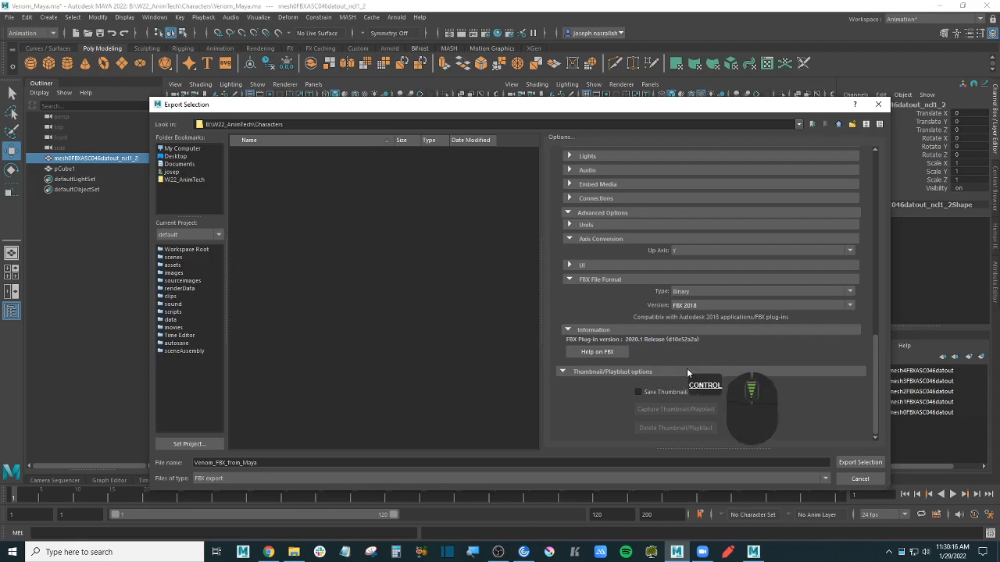
click(857, 463)
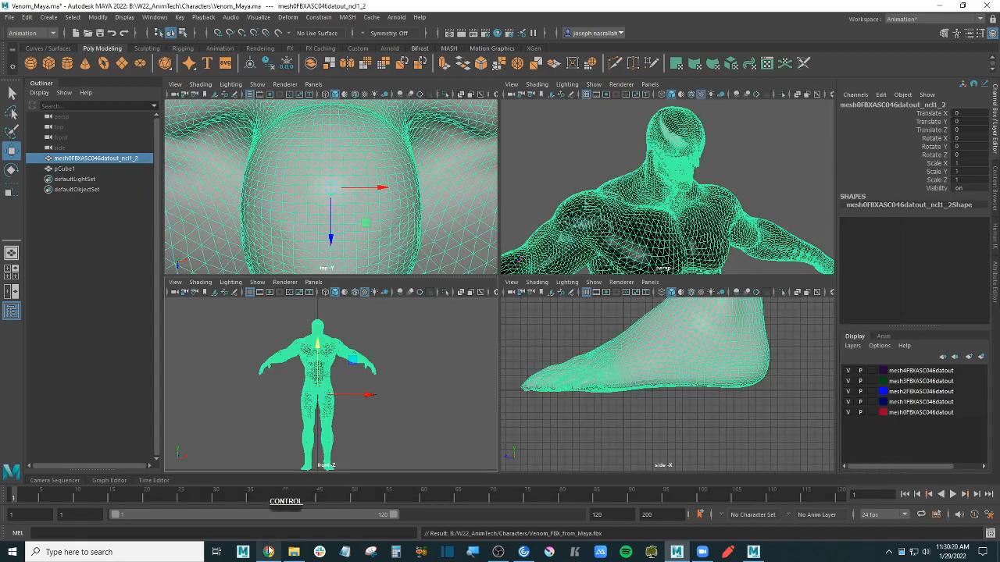
- Open the Characters folder of W22_AnimTech in File Explorer and copy the exported Venom_FBX_from_Maya.fbx file
click(293, 552)
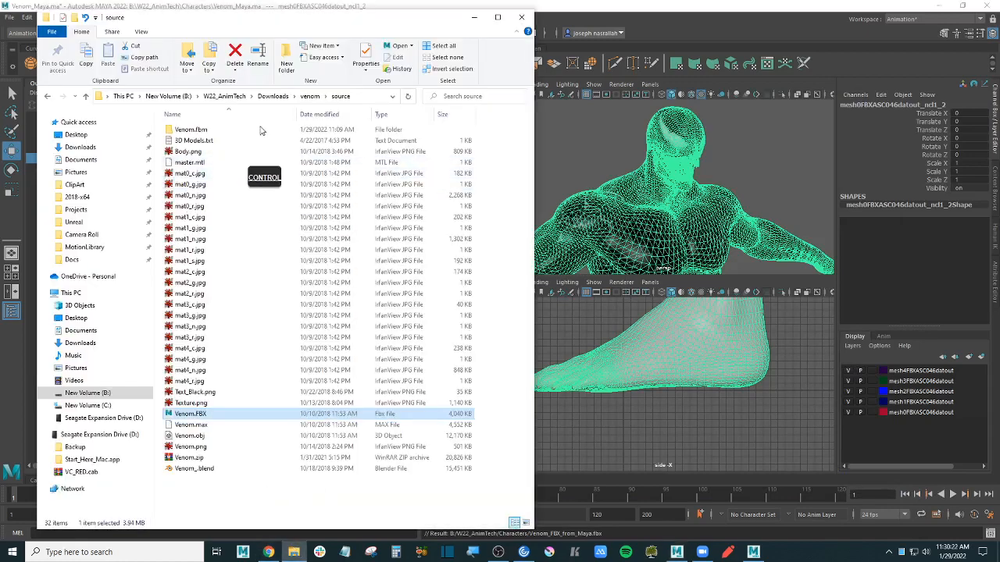
click(225, 96)
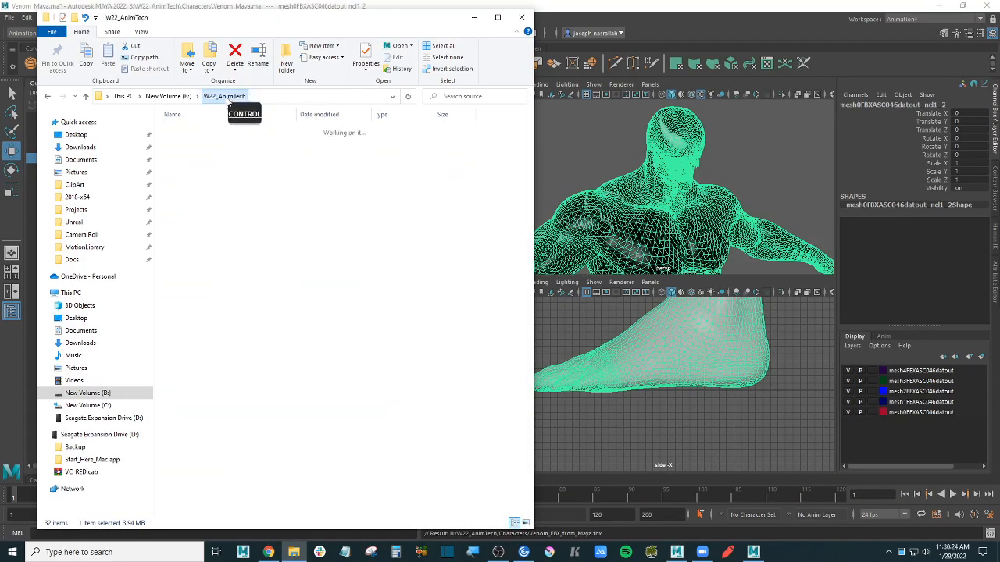
double_click(204, 135)
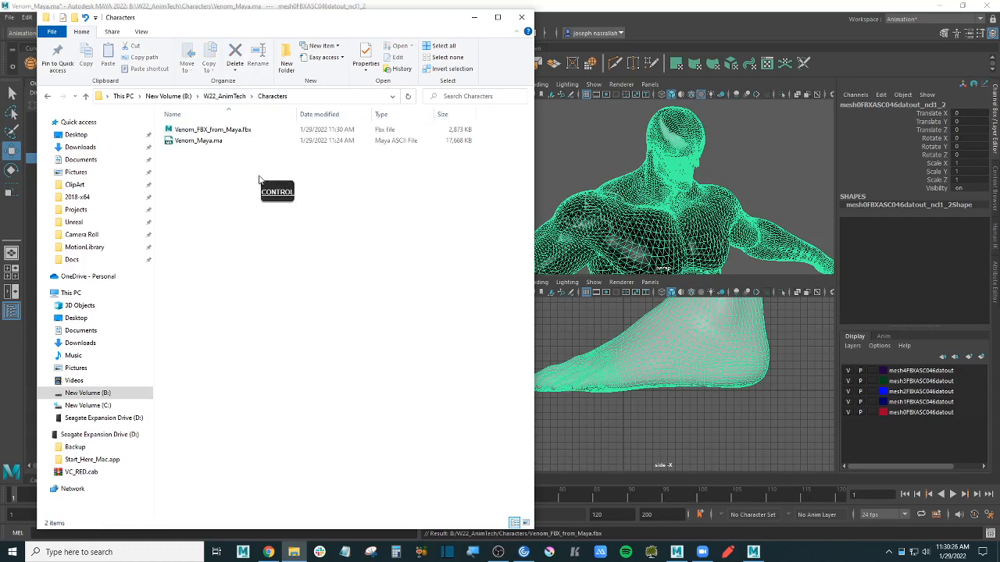
click(234, 129)
click(232, 143)
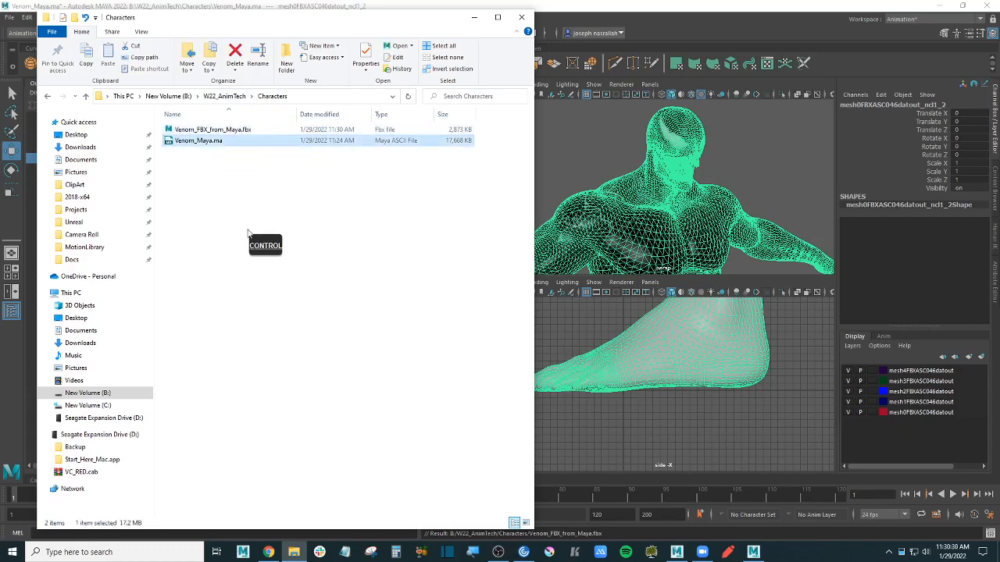
click(241, 129)
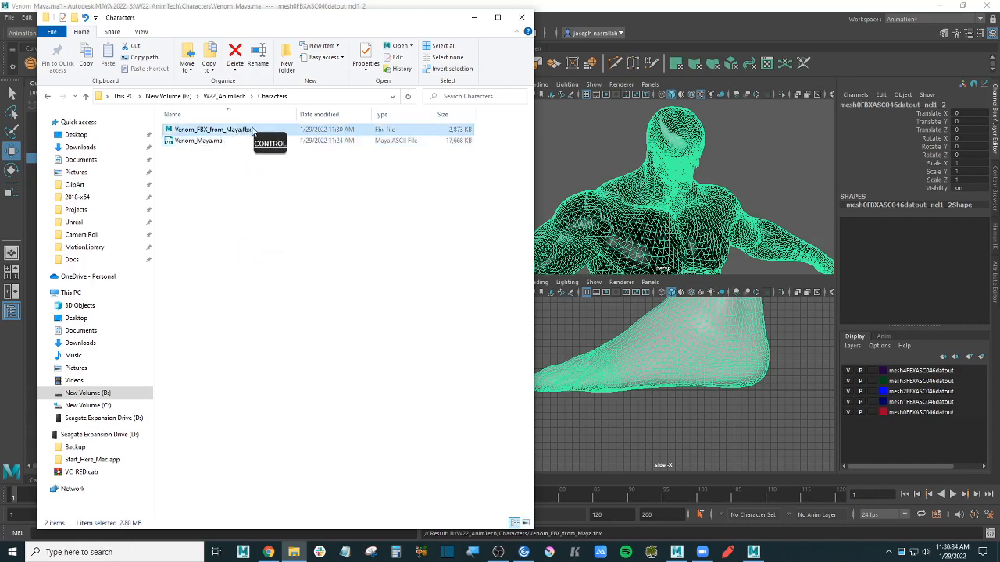
key(ctrl+c)
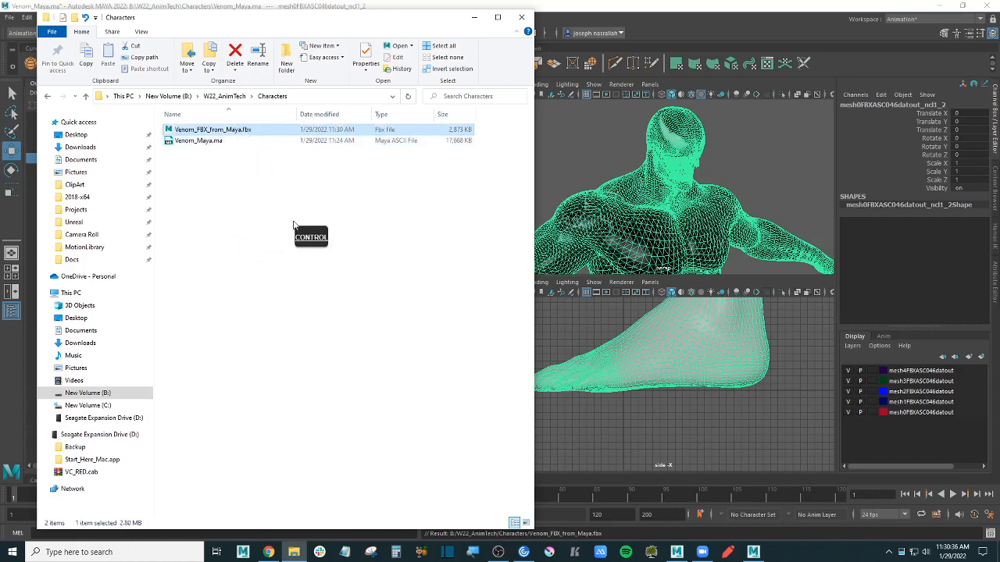
- Switch to Chrome in a maximized window, close the WinRAR page and go to the open Mixamo Characters page
click(267, 552)
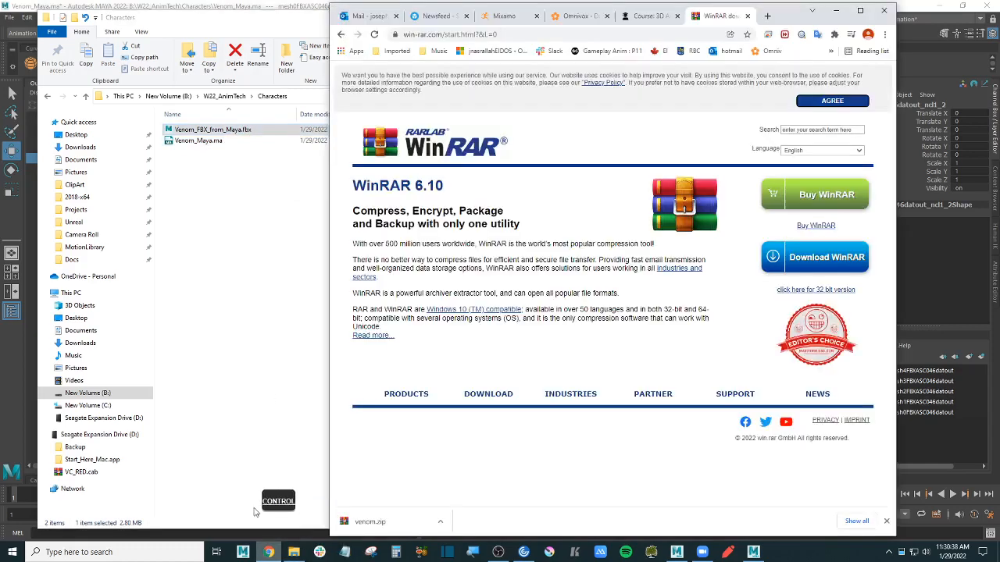
click(860, 10)
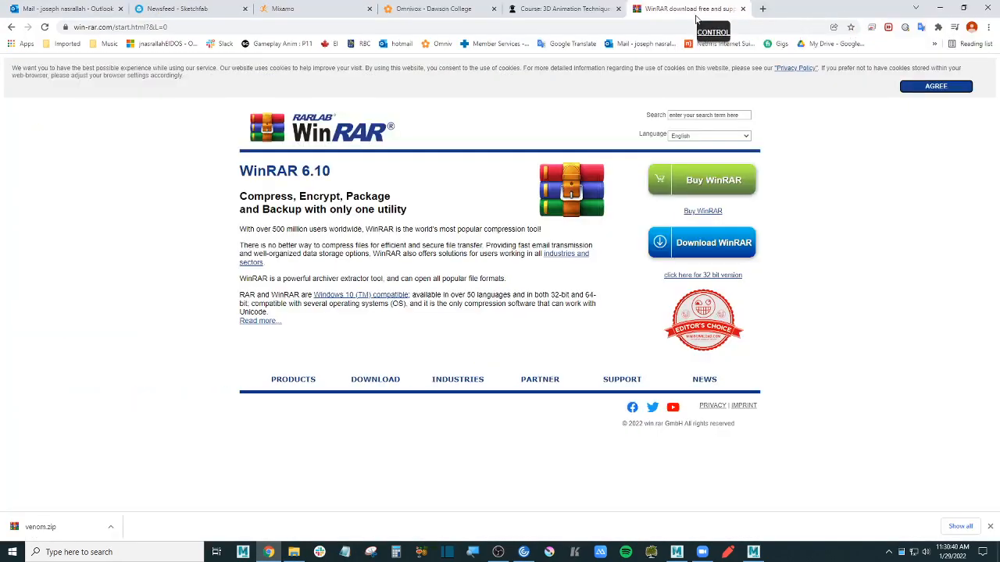
click(742, 8)
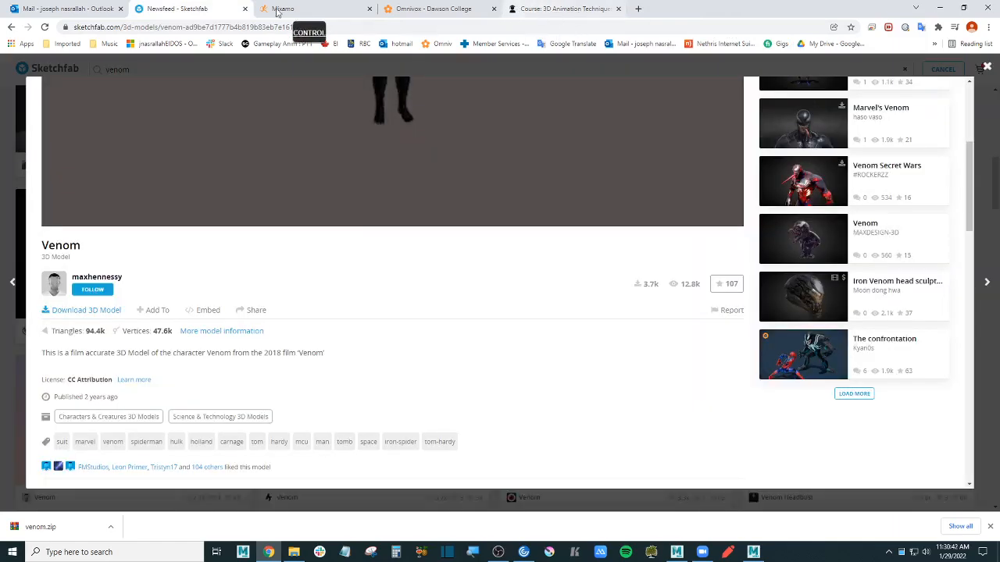
click(276, 9)
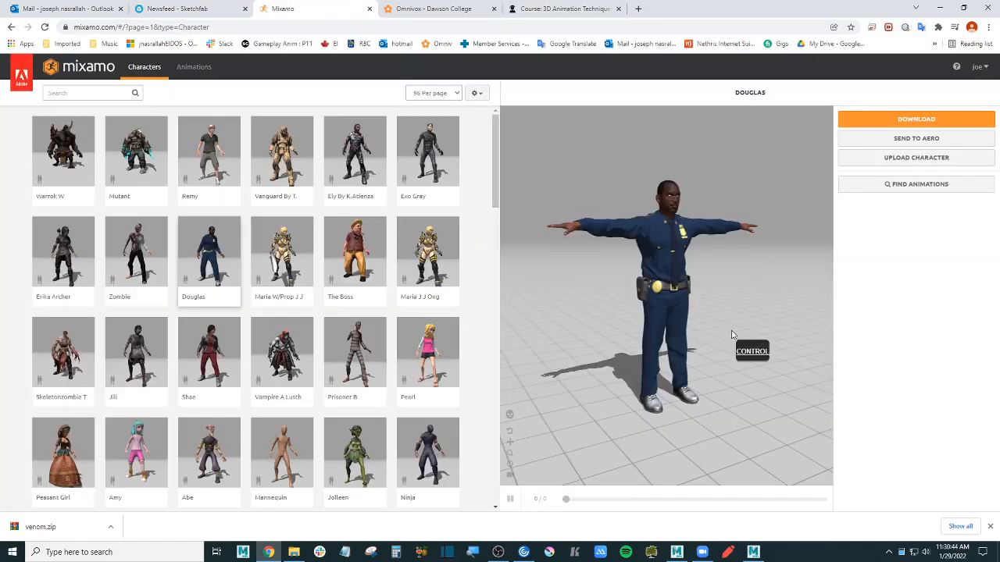
drag(691, 279, 668, 262)
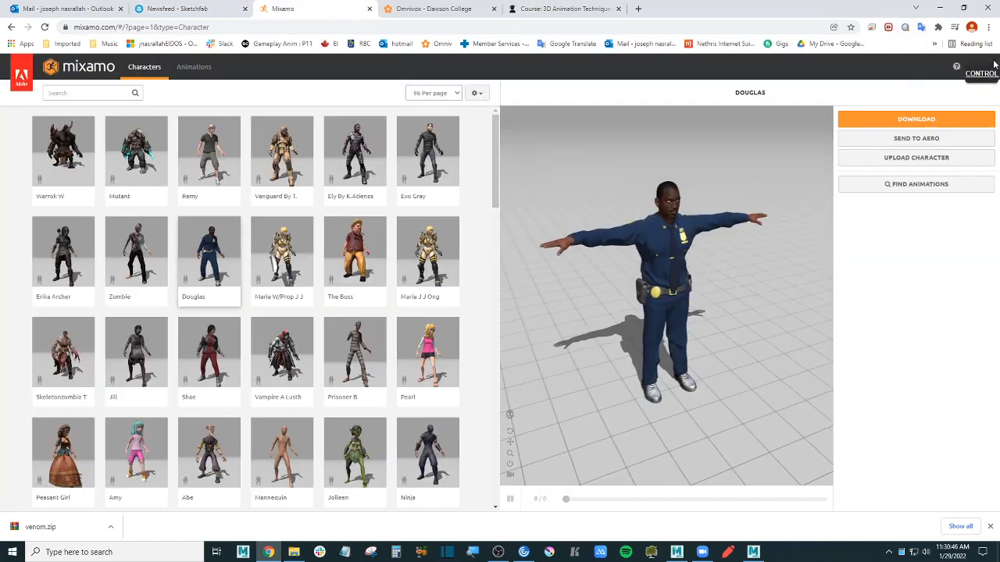
click(983, 67)
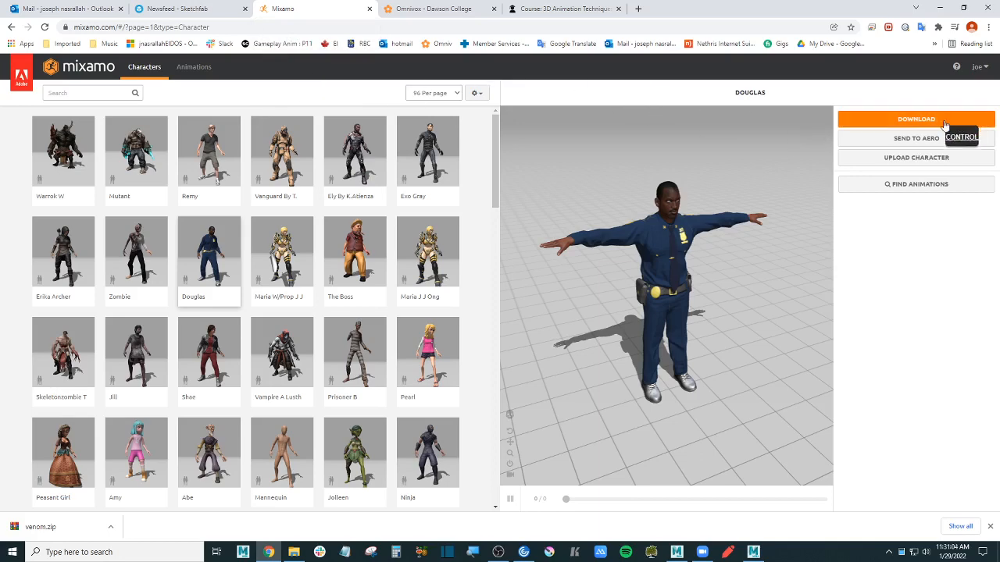
- Try uploading Venom_FBX_from_Maya.fbx from the Characters folder to Mixamo as a character, and close the auto-rigger
click(940, 158)
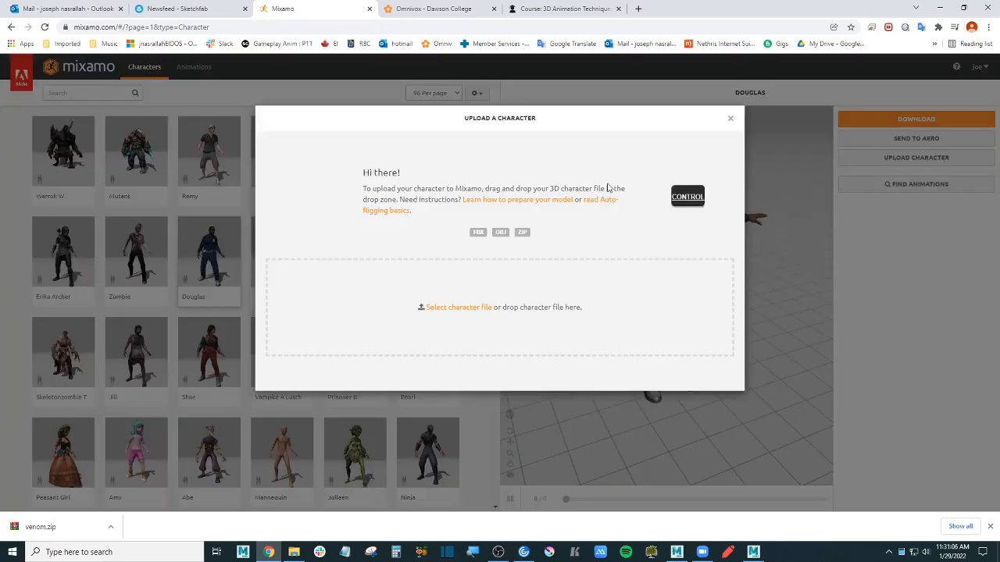
click(294, 552)
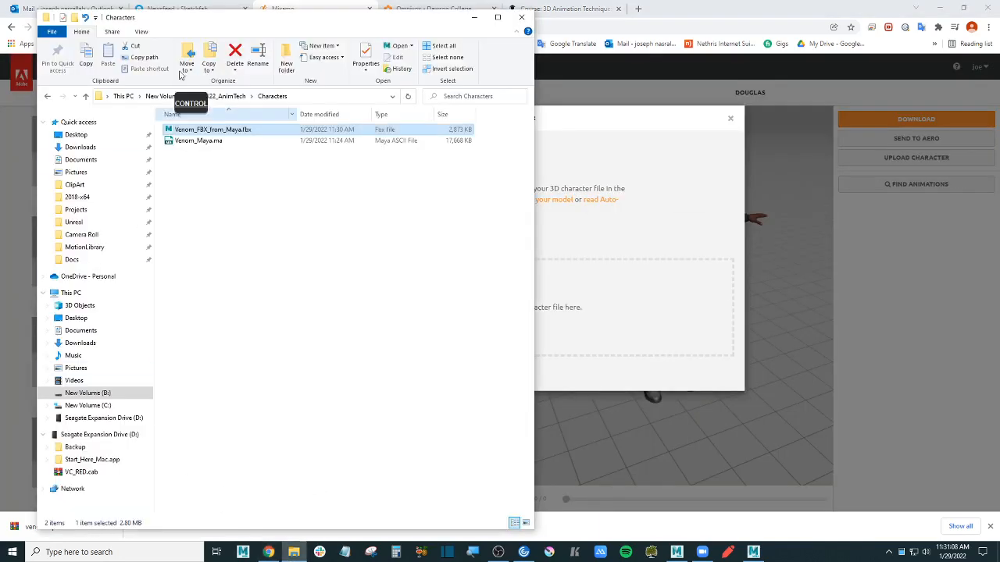
drag(235, 135, 629, 311)
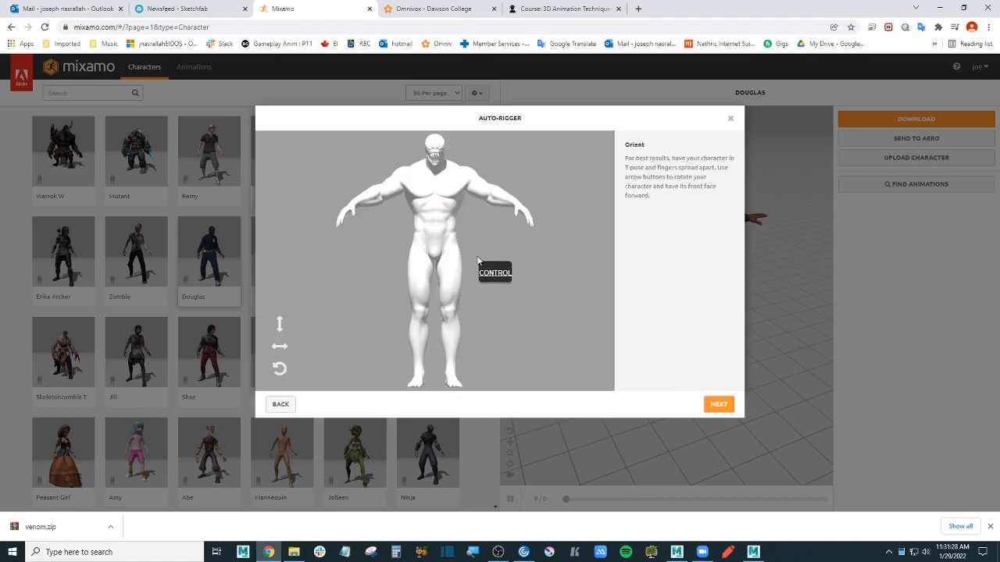
click(468, 258)
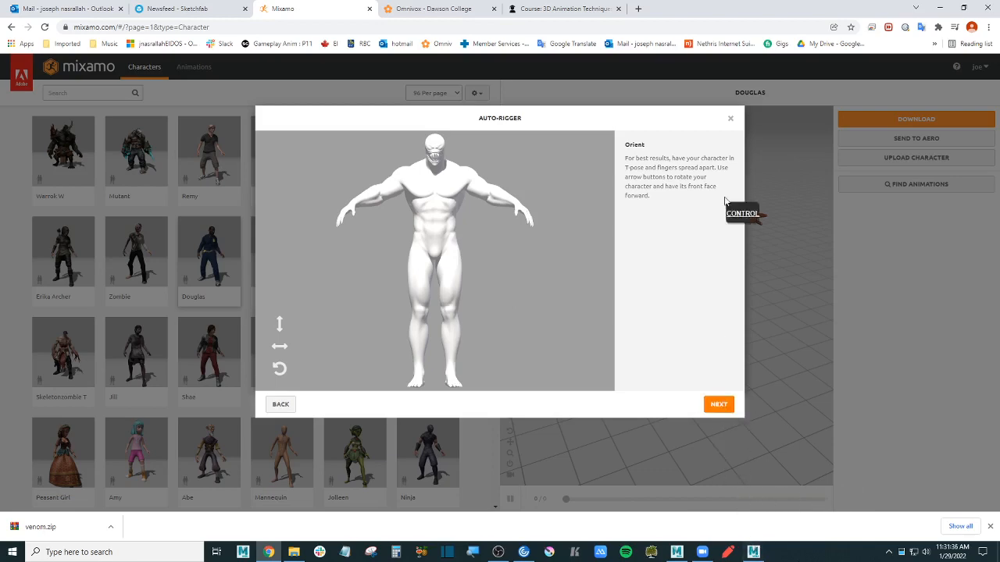
click(730, 118)
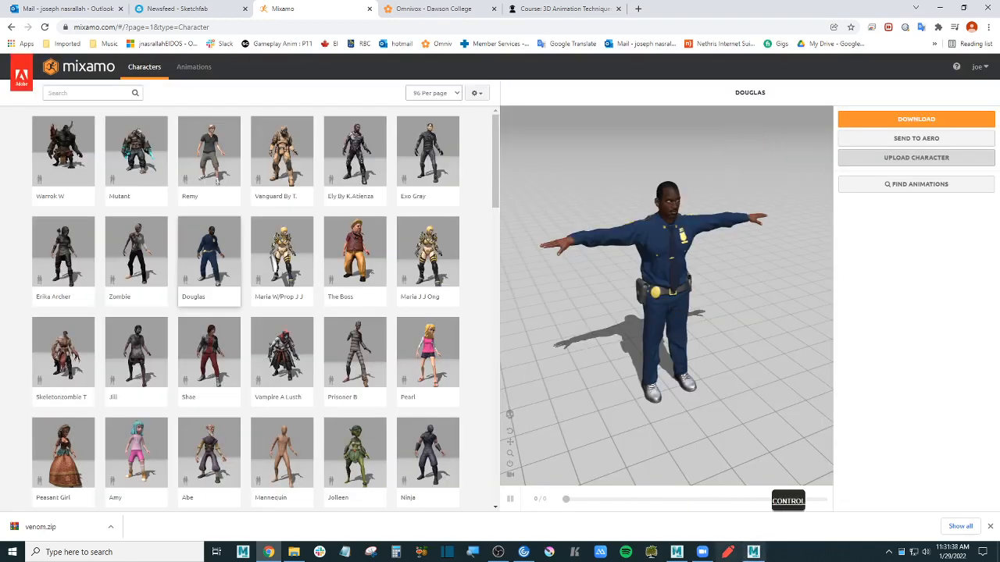
- Switch to Maya and export the selected character mesh again as FBX 2012, replacing the existing Venom_FBX_from_Maya.fbx
click(676, 553)
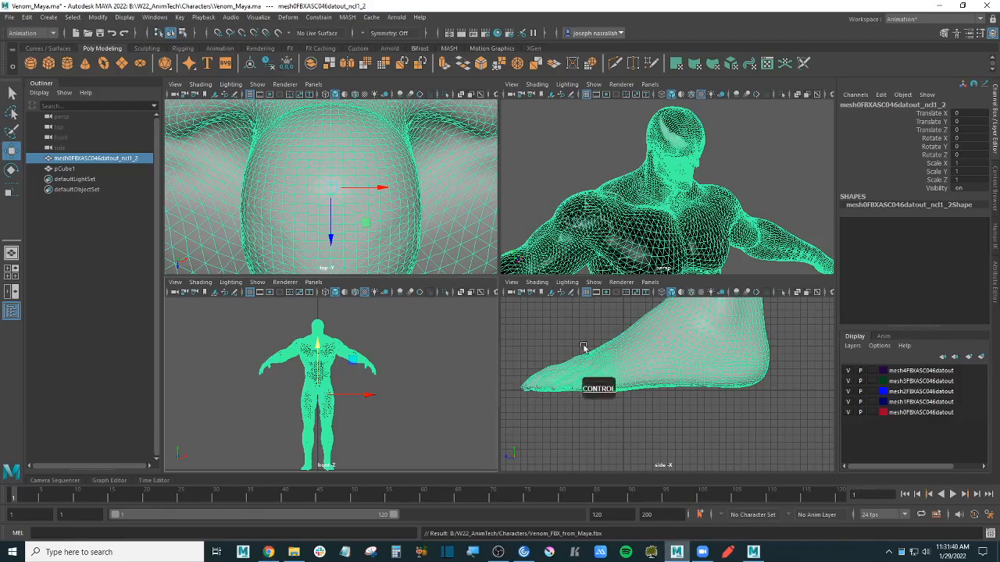
click(9, 17)
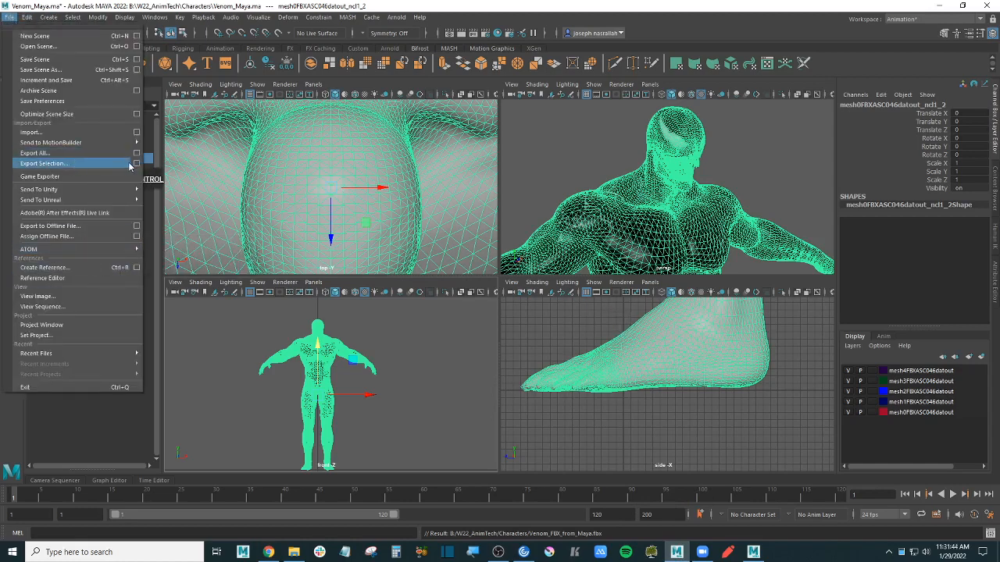
click(130, 166)
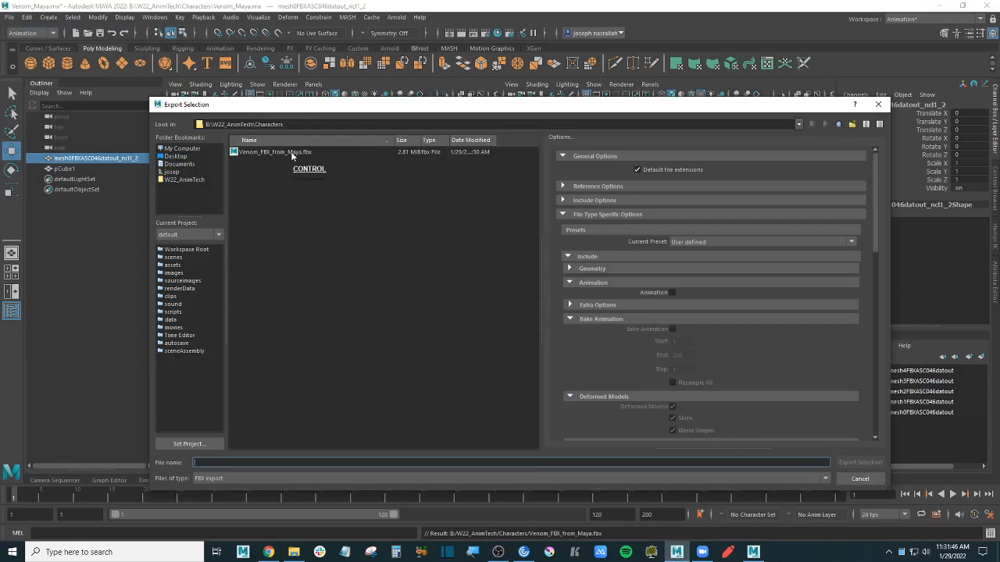
ctrl+click(290, 151)
scroll(778, 356, down, 10)
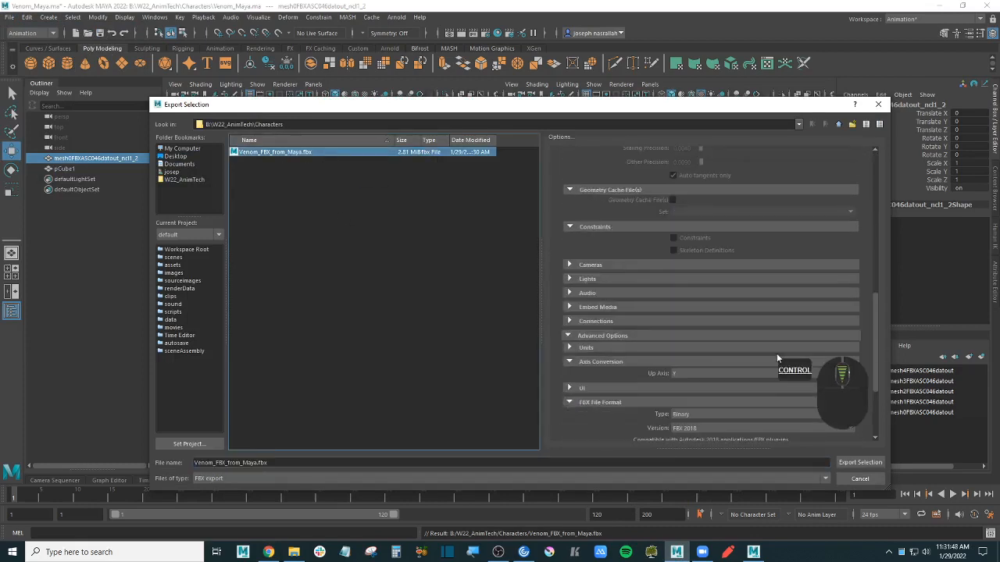
click(719, 305)
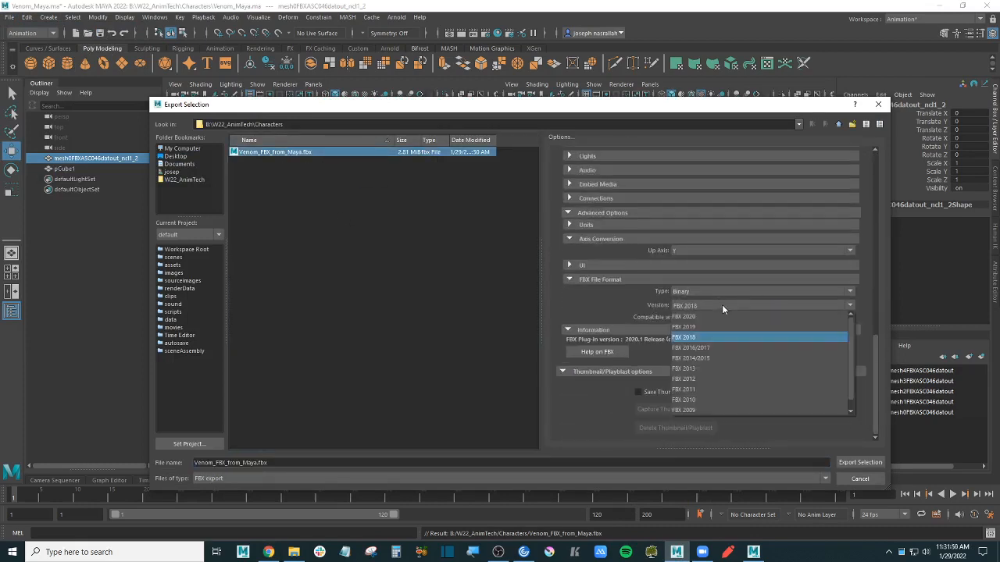
click(731, 378)
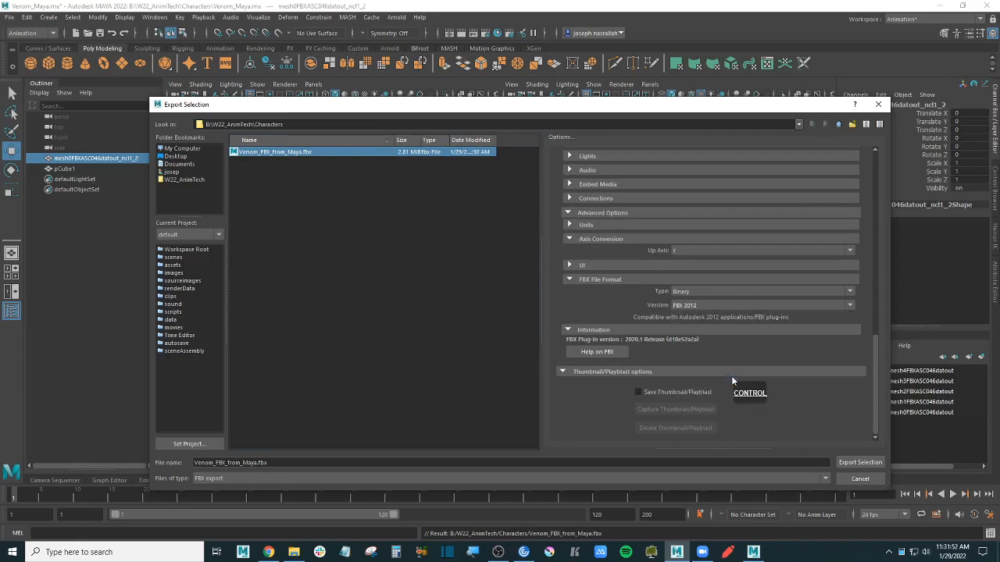
click(853, 464)
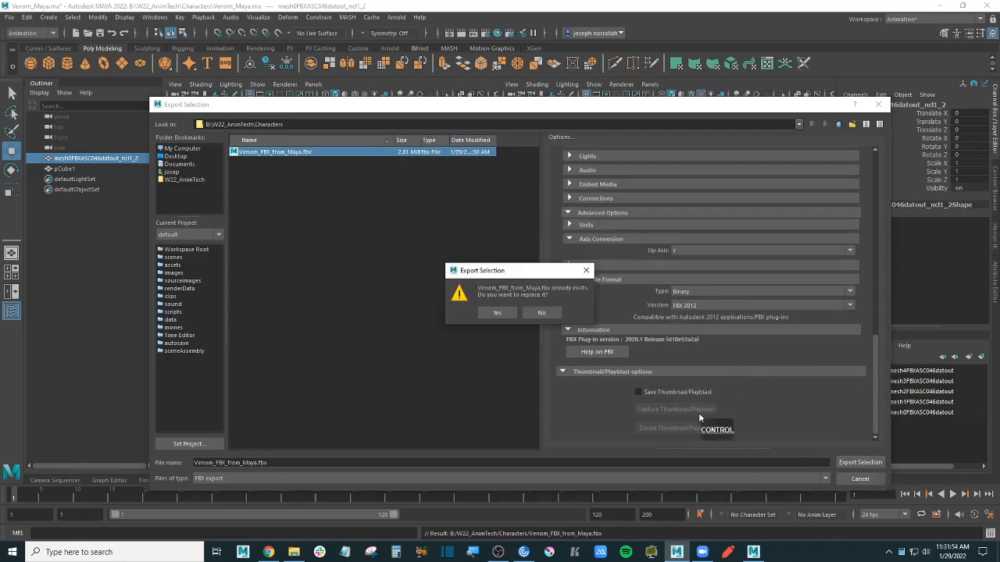
click(504, 313)
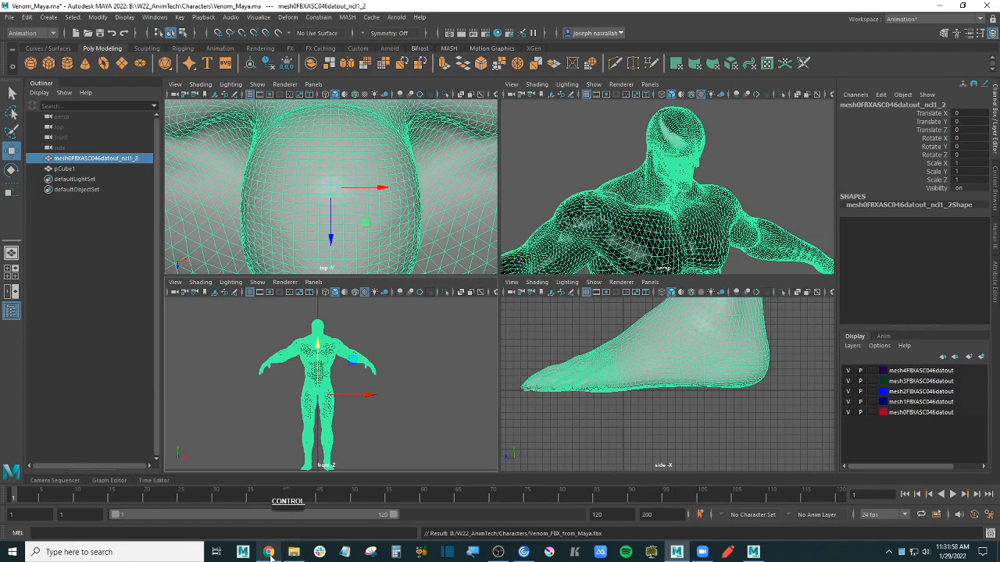
- Return to Mixamo in Chrome, upload the re-exported Venom_FBX_from_Maya.fbx as a character and rotate it in the auto-rigger preview
click(269, 553)
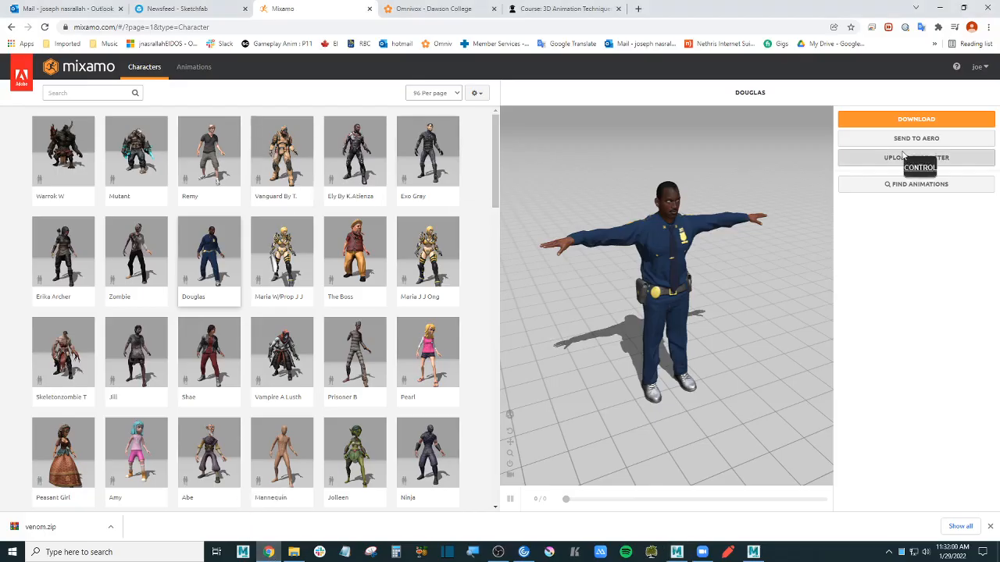
click(964, 159)
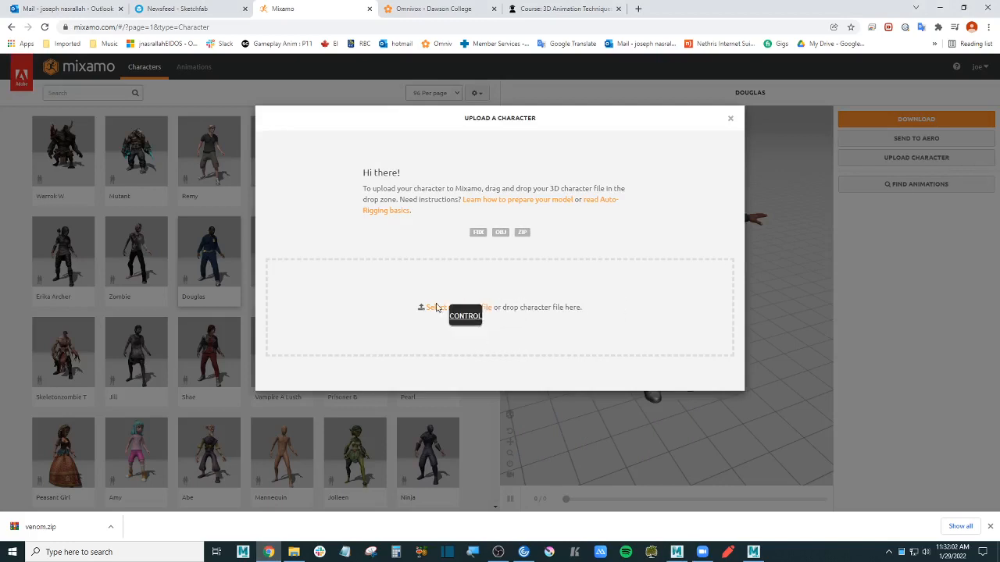
click(294, 552)
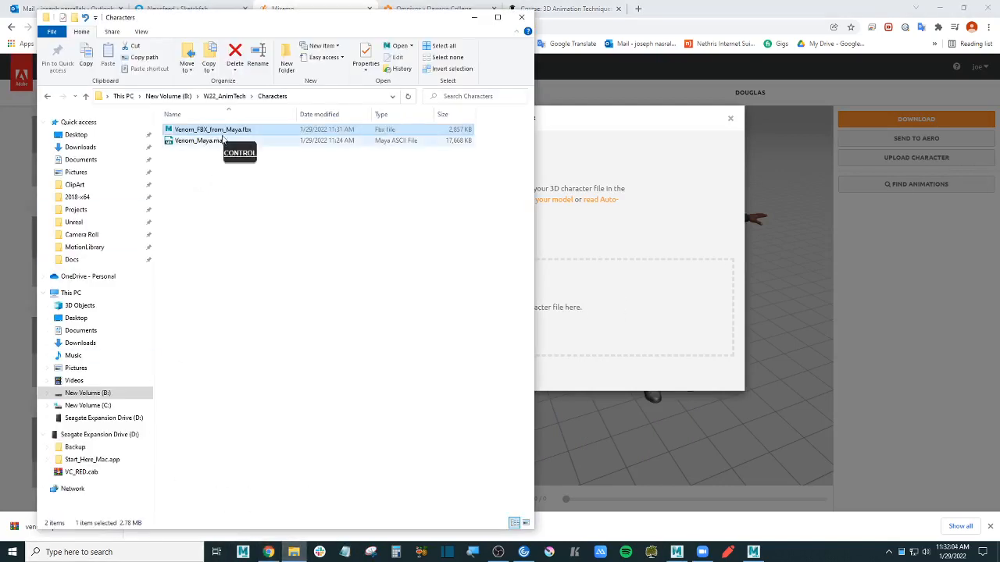
ctrl+drag(227, 131, 615, 305)
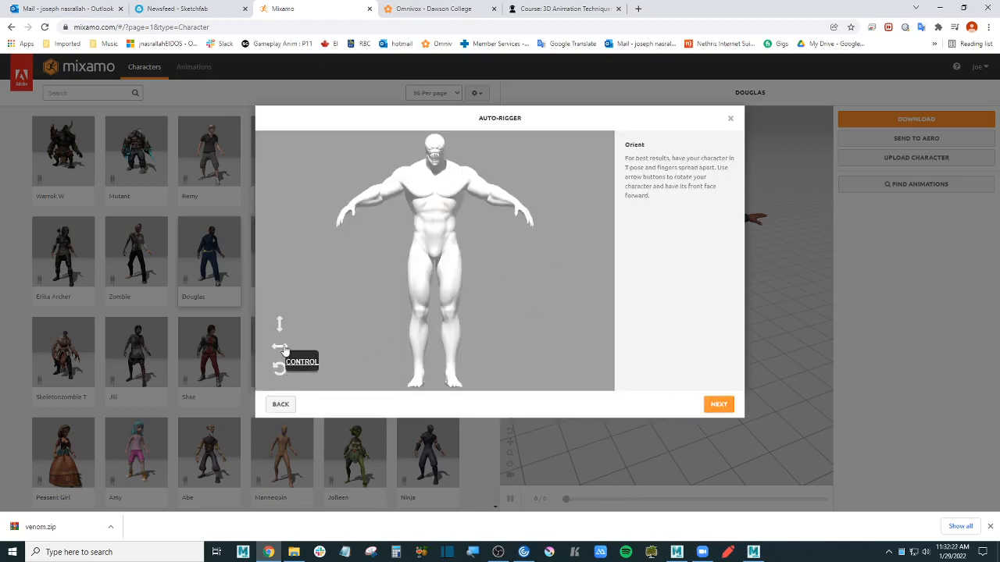
click(280, 346)
click(280, 323)
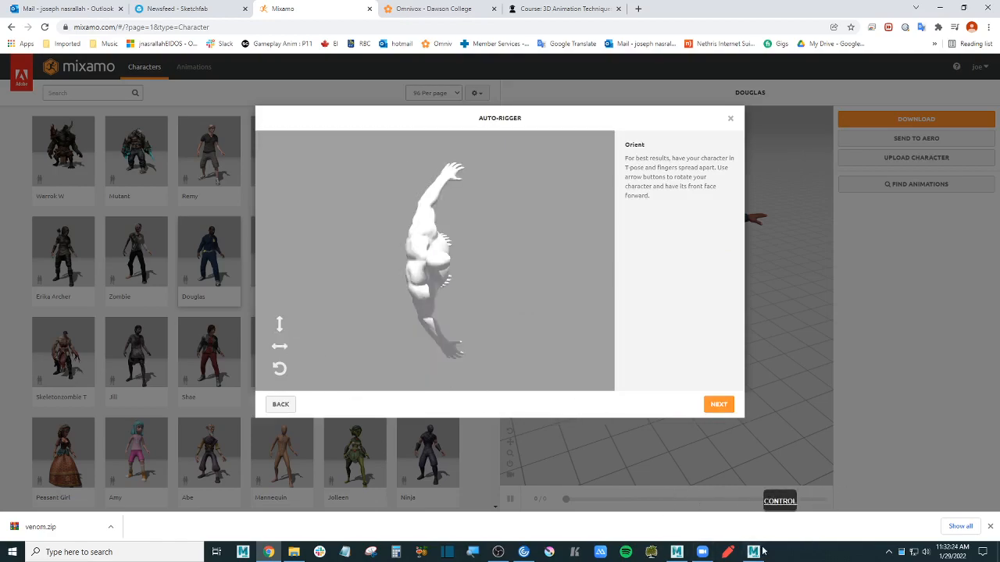
- Switch to Maya, deselect the character and examine the textures on its head and torso in the perspective view
click(676, 552)
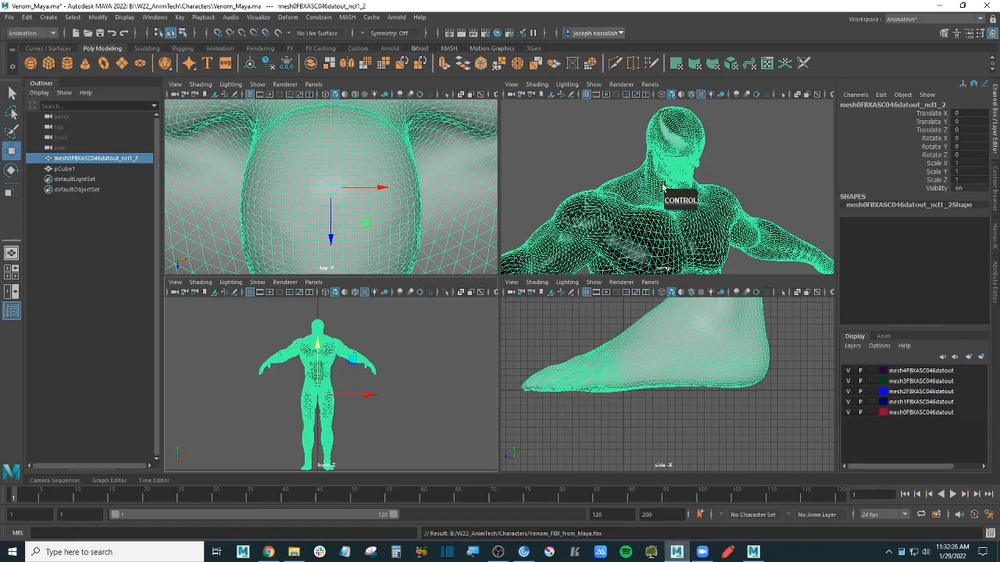
click(578, 157)
mouse_move(748, 163)
alt+mouse_down()
mouse_move(721, 171)
mouse_move(732, 172)
alt+mouse_up()
scroll(731, 172, down, 4)
mouse_move(714, 216)
alt+middle_down()
mouse_move(716, 173)
mouse_move(716, 199)
alt+middle_up()
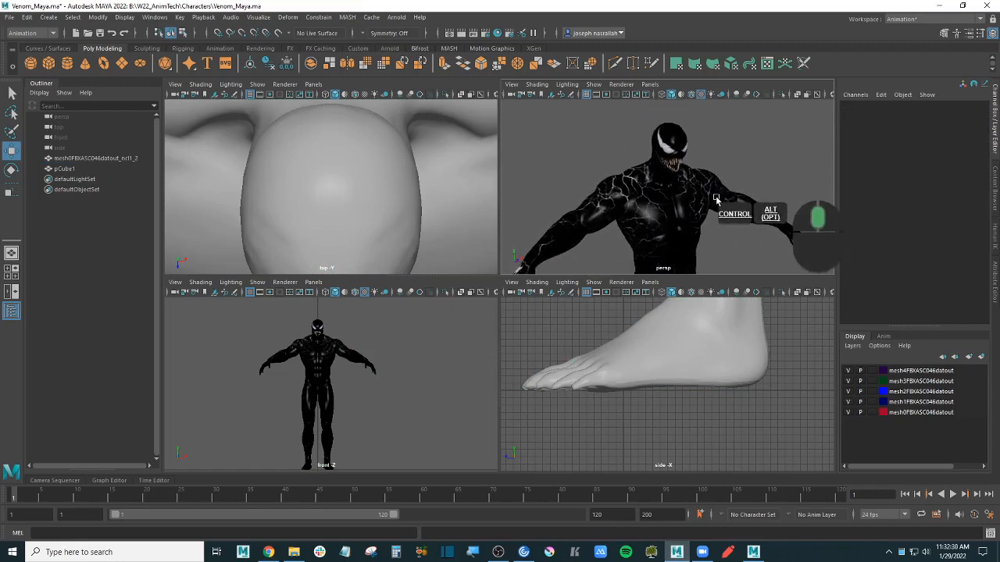
scroll(716, 199, up, 4)
alt+drag(721, 196, 708, 197)
scroll(707, 197, down, 2)
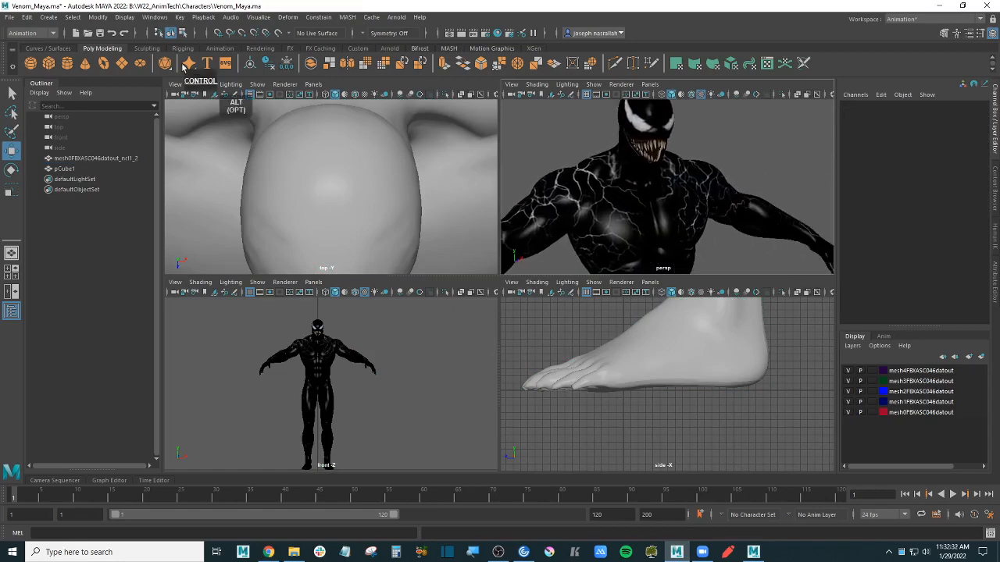
- Select the Venom character mesh and set up its export as FBX 2006, targeting the existing Venom_FBX_from_Maya.fbx
click(671, 188)
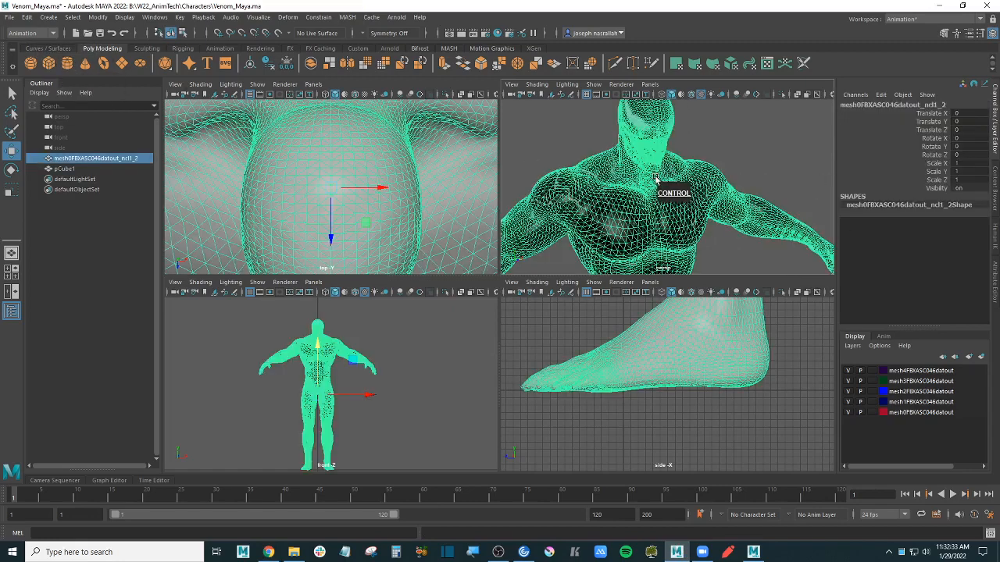
click(10, 20)
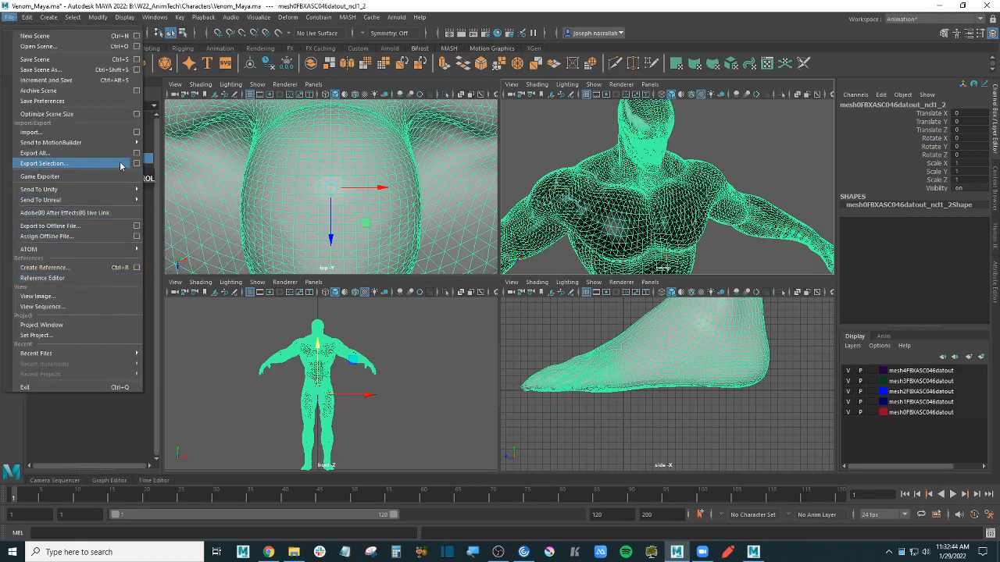
click(47, 163)
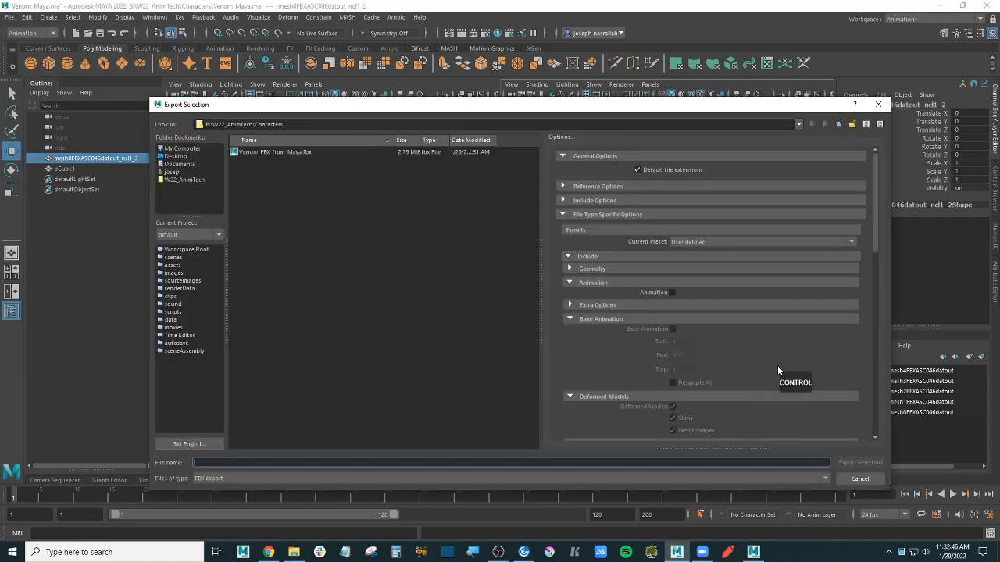
scroll(777, 366, down, 10)
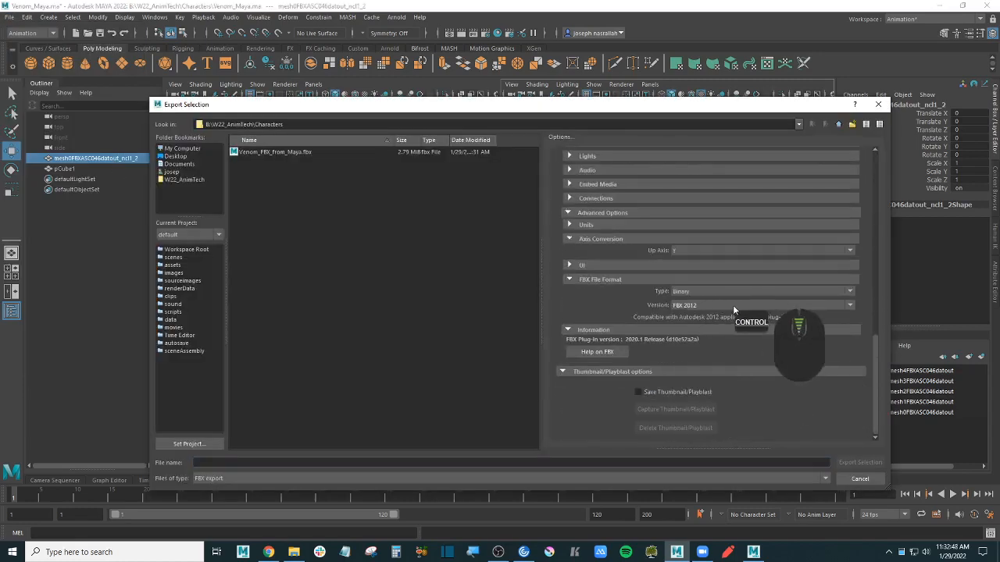
click(737, 304)
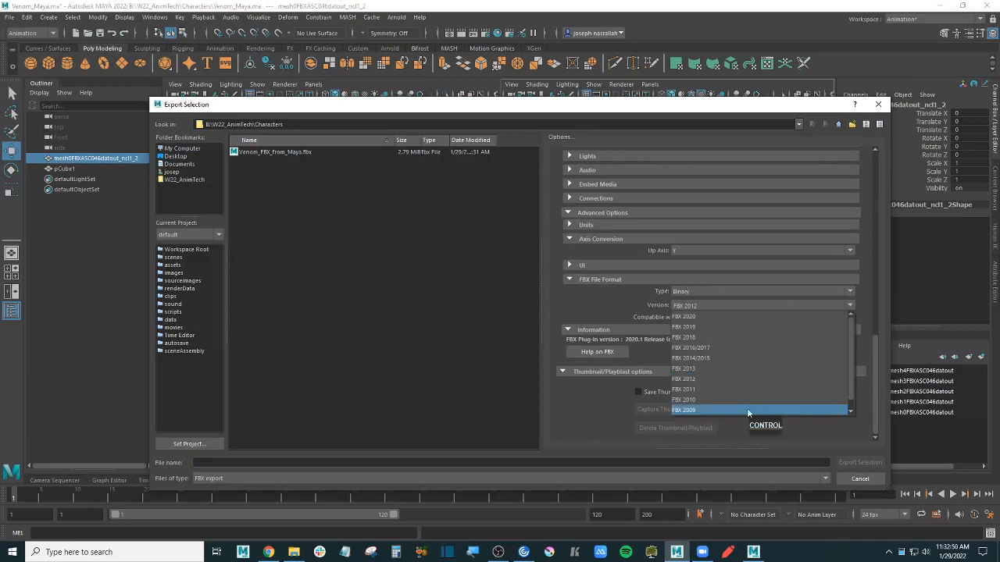
scroll(747, 408, down, 1)
click(729, 411)
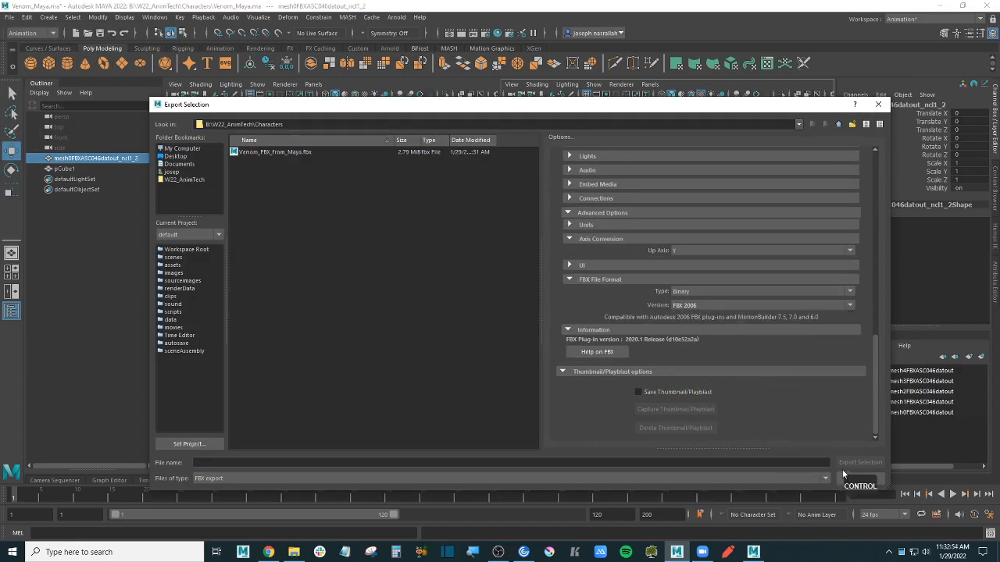
click(278, 153)
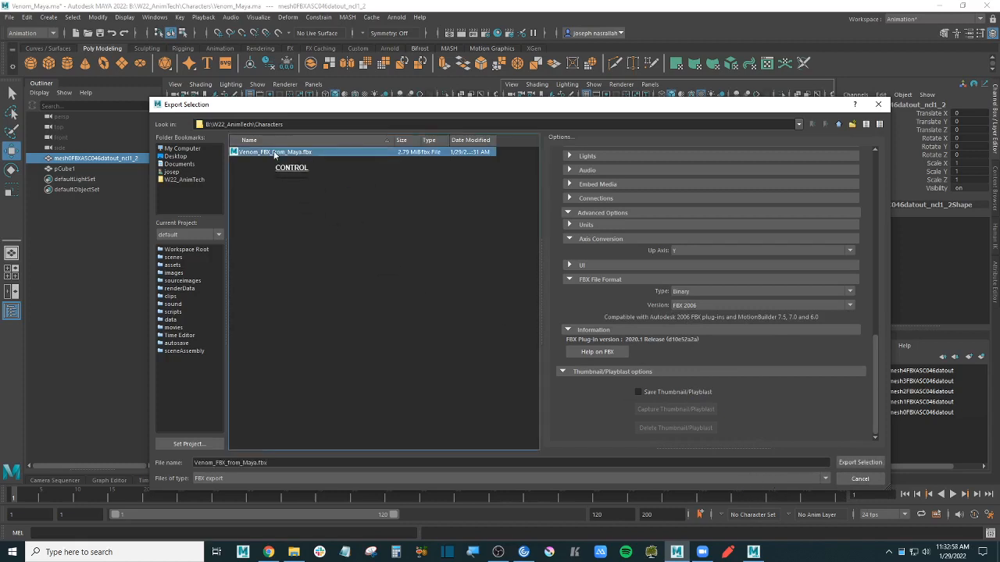
- Examine the Geometry, Animation and Units settings of the FBX export, and collapse the Advanced Options
ctrl+scroll(637, 211, up, 8)
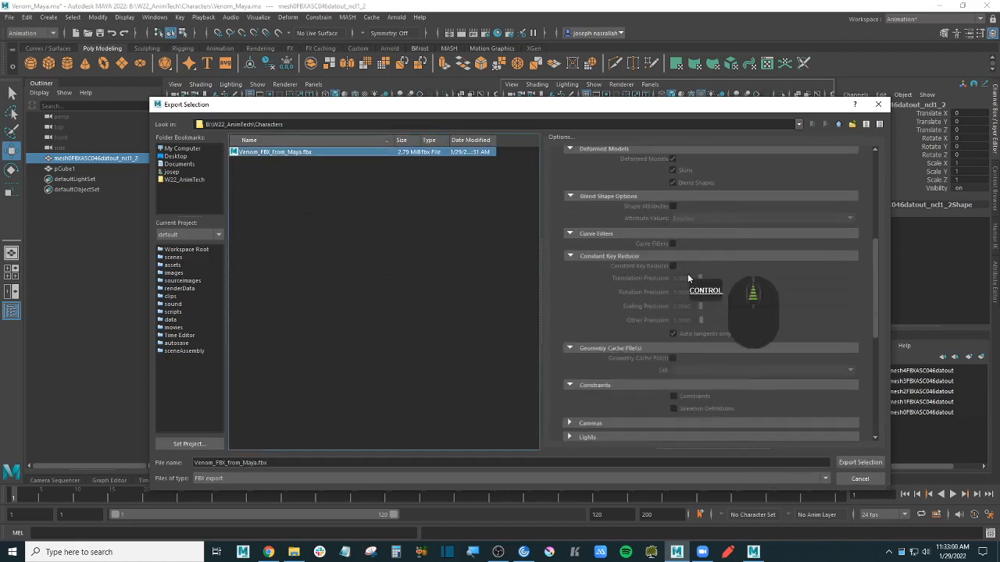
ctrl+scroll(631, 254, up, 5)
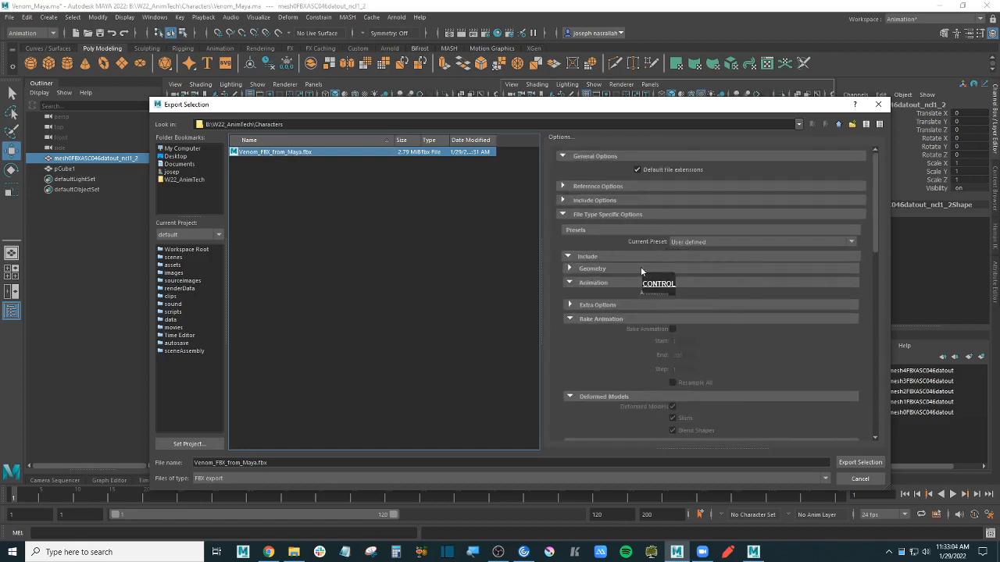
click(640, 268)
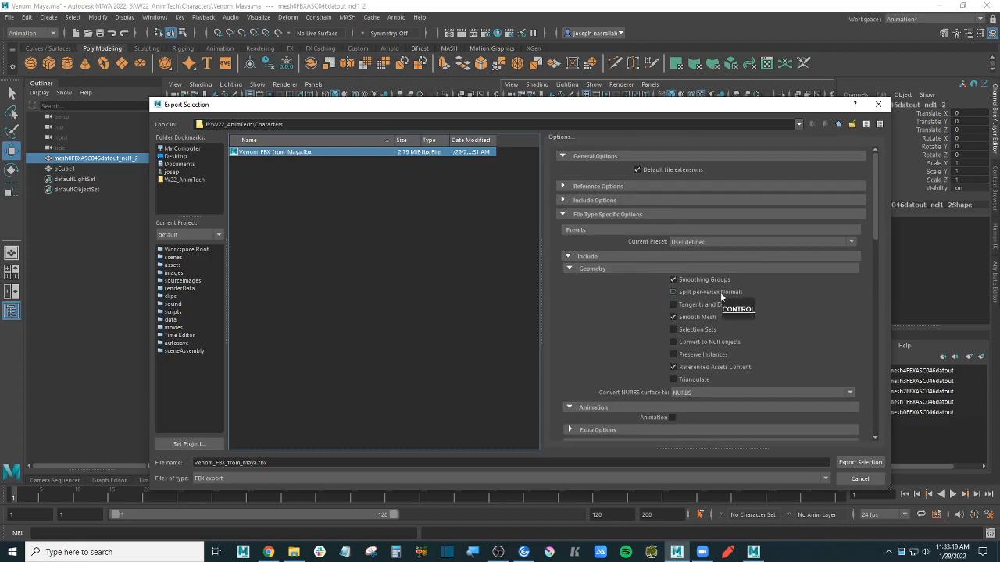
scroll(780, 315, down, 3)
scroll(769, 301, down, 3)
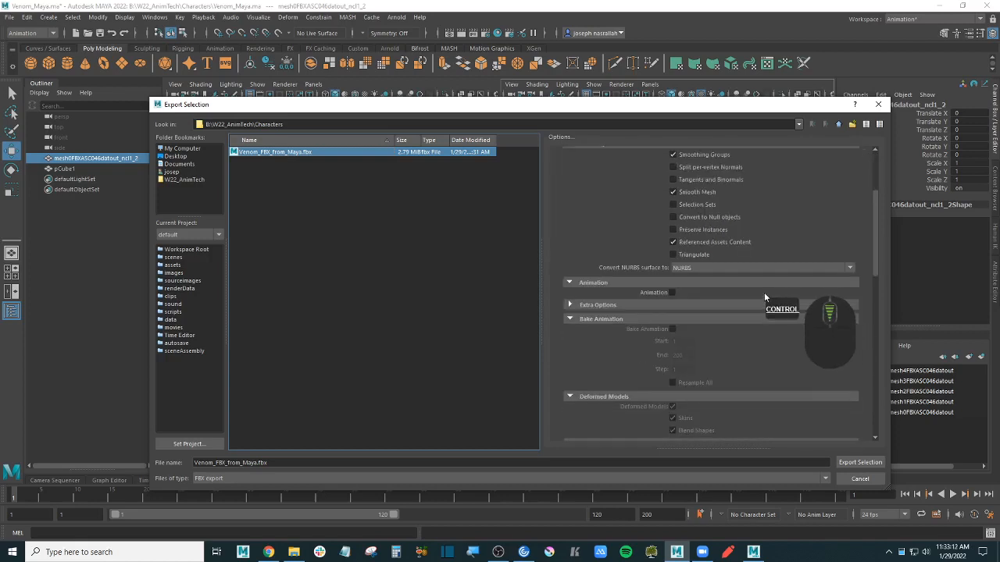
scroll(780, 294, down, 10)
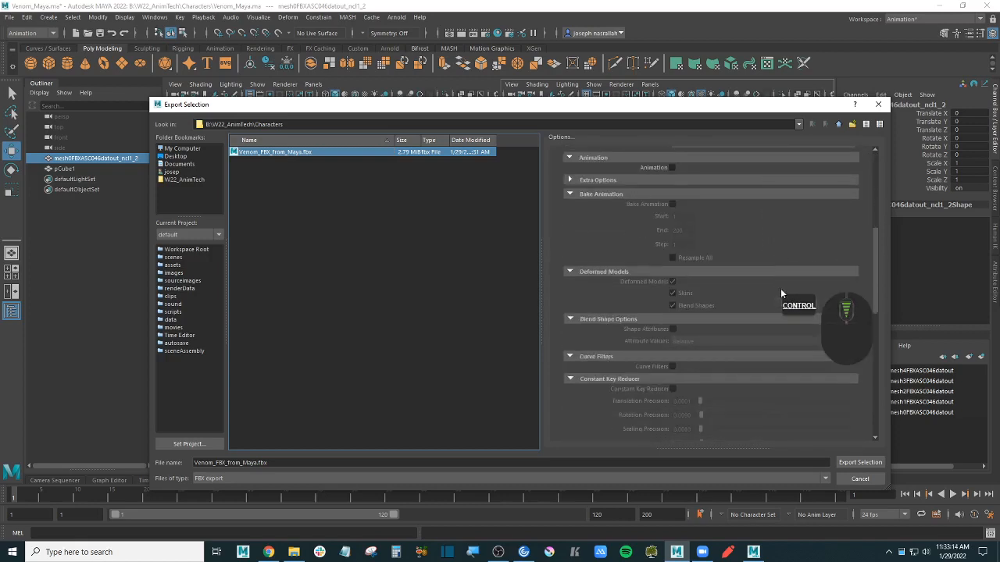
scroll(781, 293, down, 5)
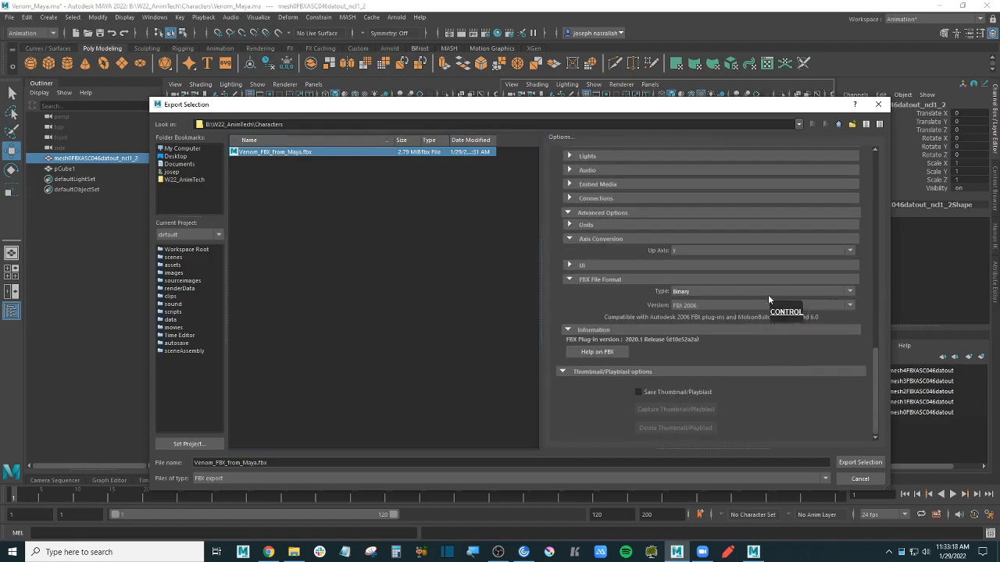
scroll(768, 294, up, 1)
click(591, 256)
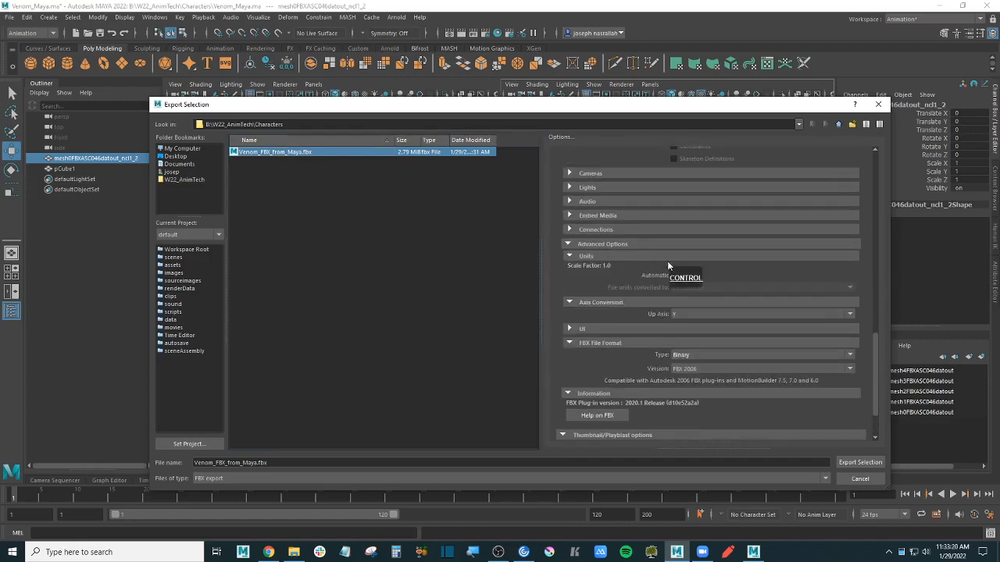
click(644, 245)
- Examine the Include Options, Advanced Options, Geometry and animation Extra Options for texture-related export settings
scroll(644, 244, up, 5)
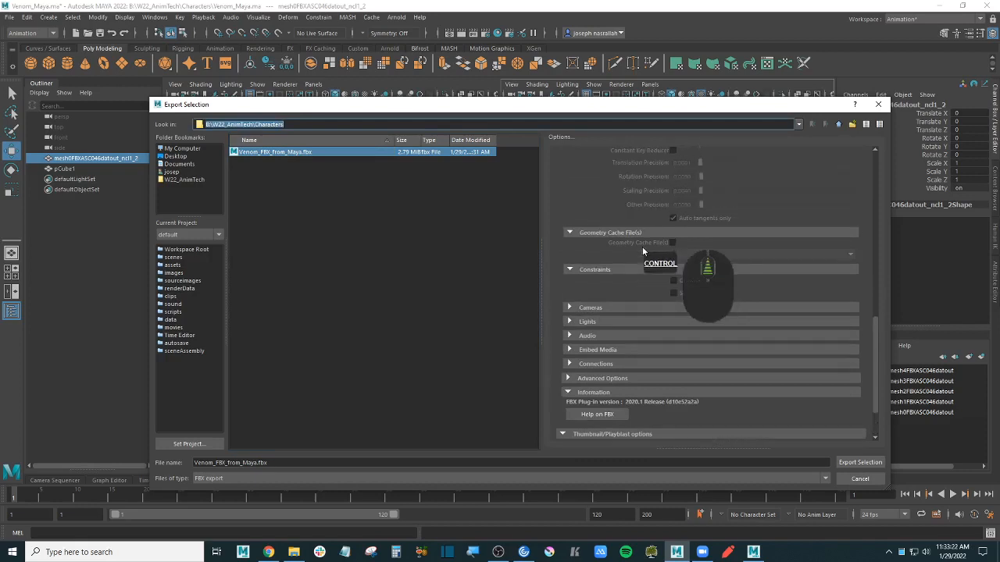
ctrl+scroll(645, 248, up, 6)
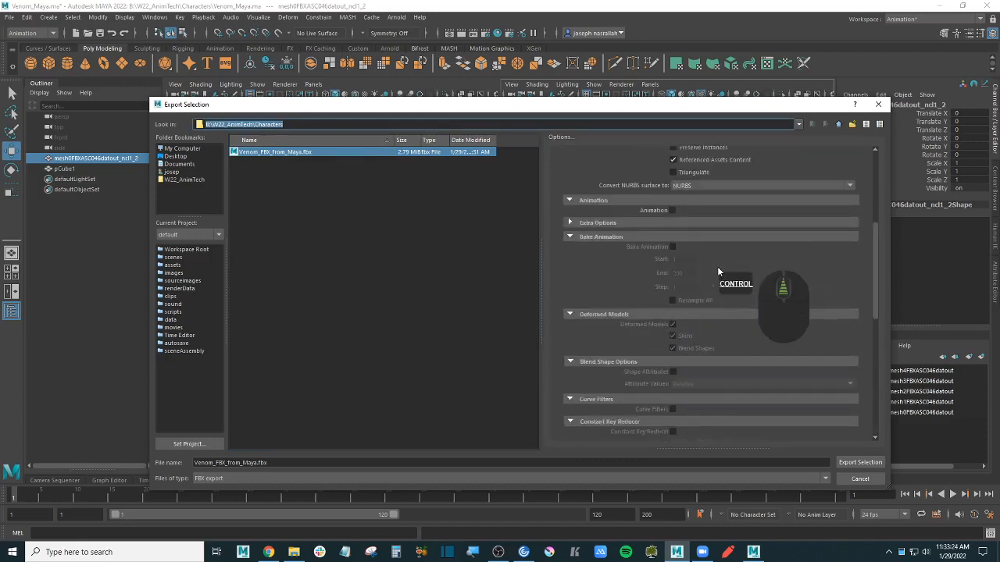
ctrl+scroll(719, 270, up, 4)
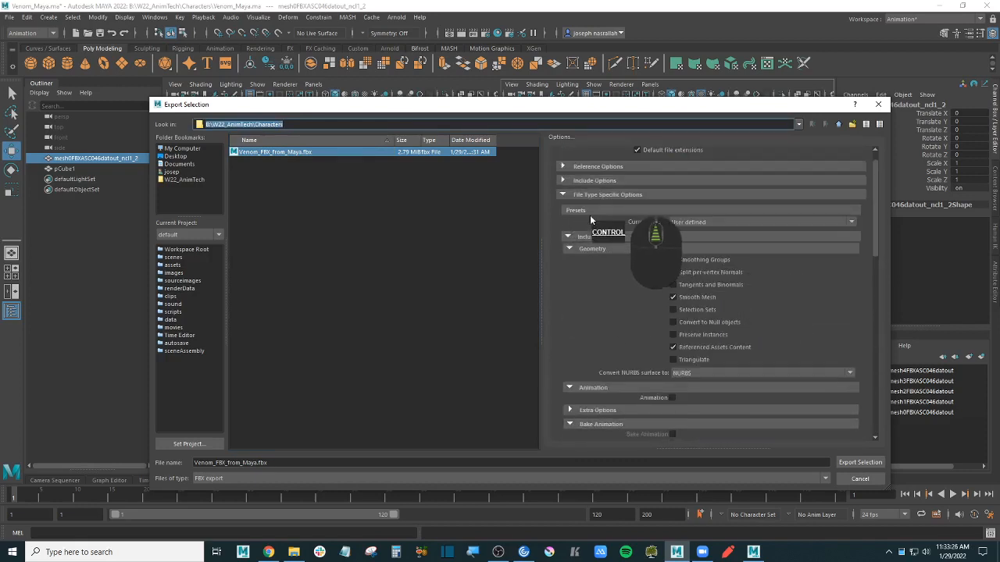
ctrl+click(600, 235)
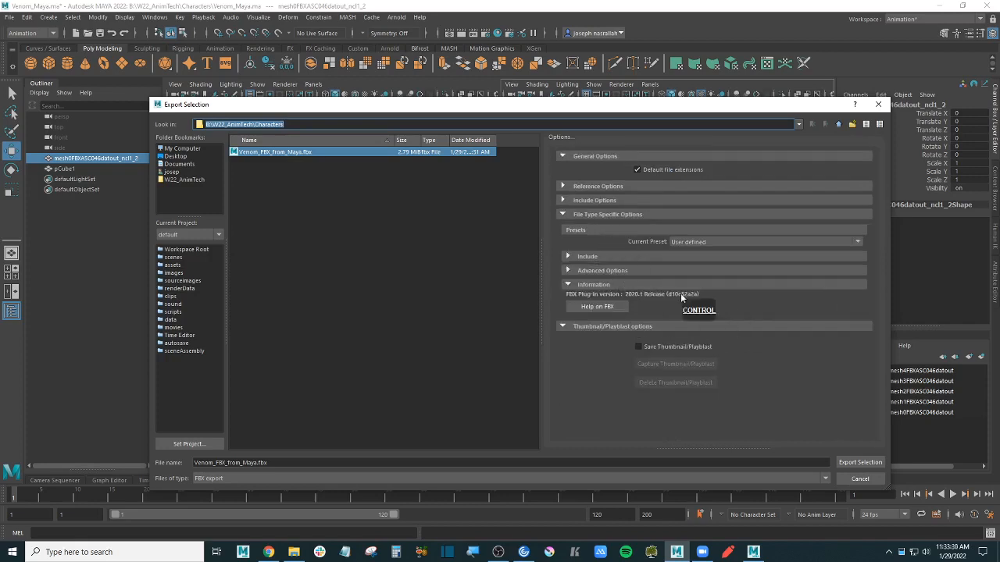
ctrl+scroll(662, 282, up, 2)
ctrl+click(574, 215)
ctrl+scroll(647, 277, up, 2)
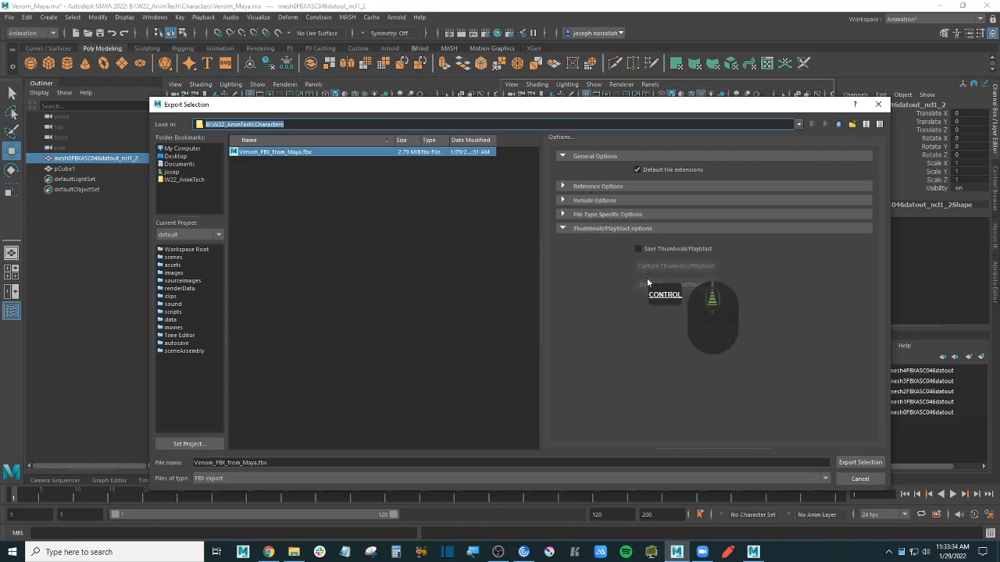
ctrl+click(622, 199)
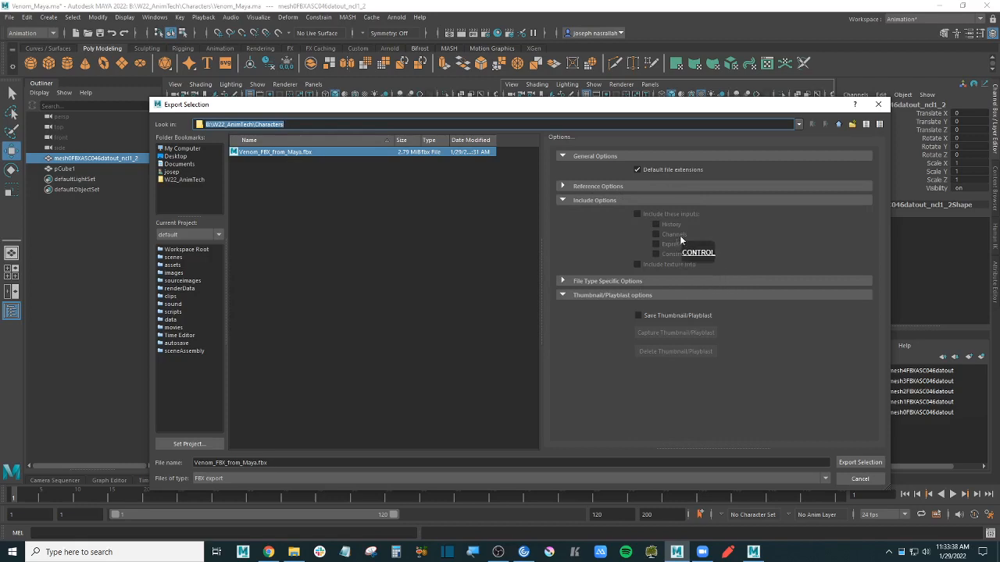
ctrl+click(636, 283)
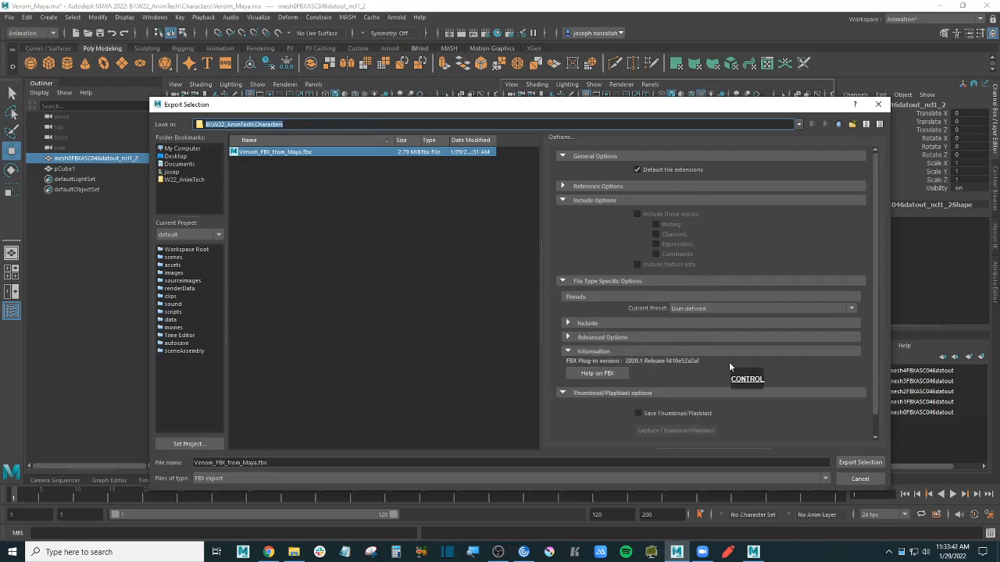
ctrl+click(663, 338)
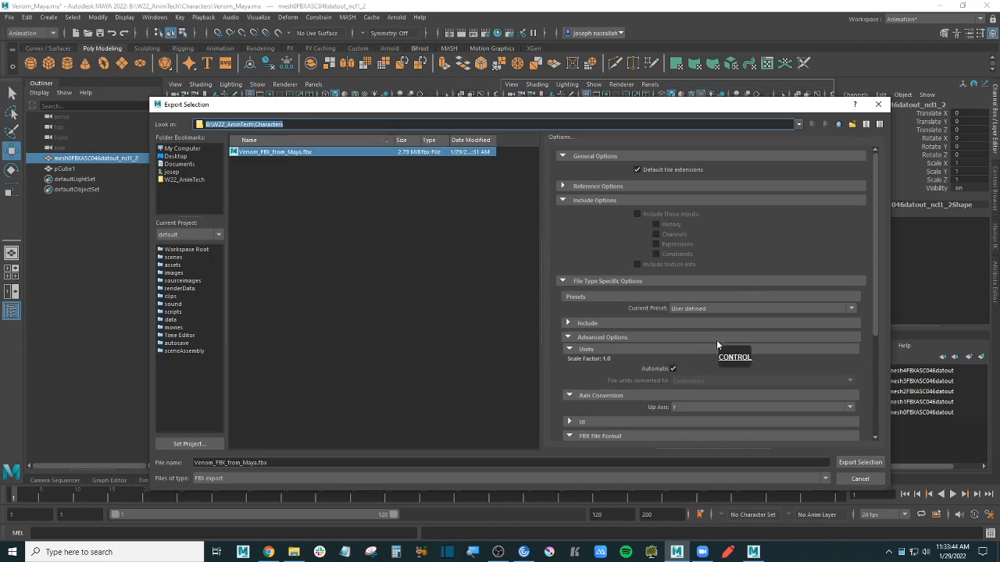
ctrl+click(645, 323)
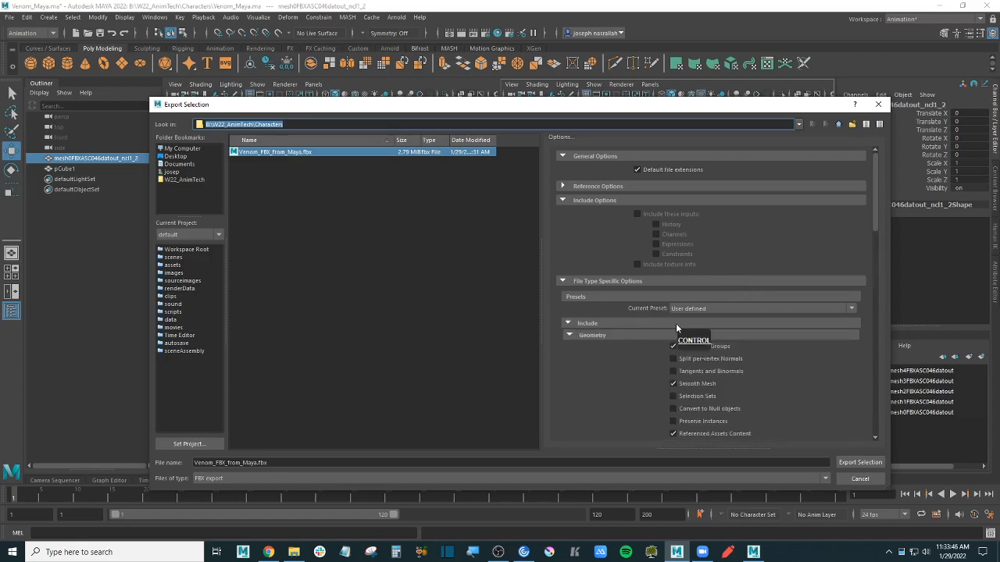
scroll(783, 327, down, 4)
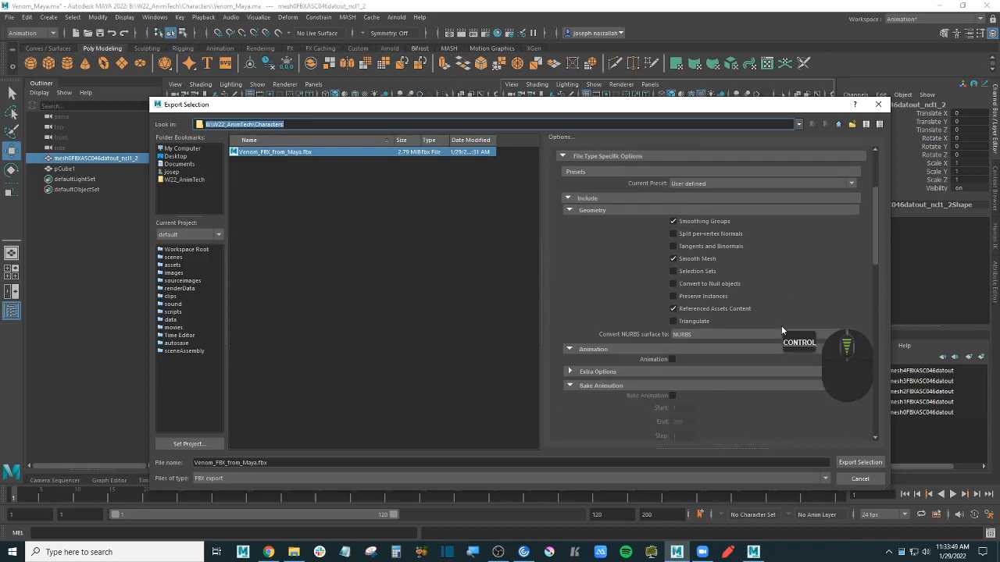
ctrl+click(597, 371)
scroll(768, 364, down, 6)
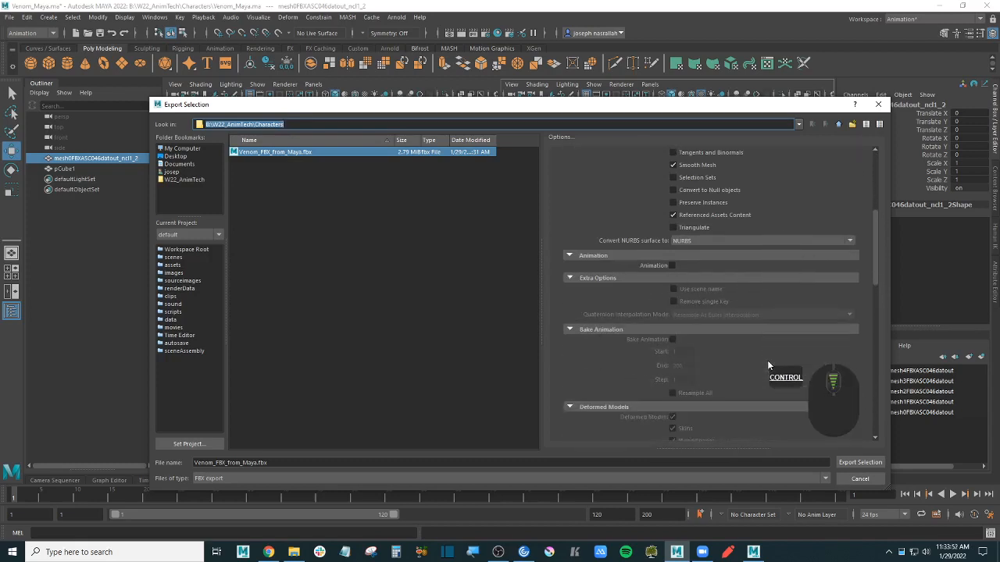
click(498, 552)
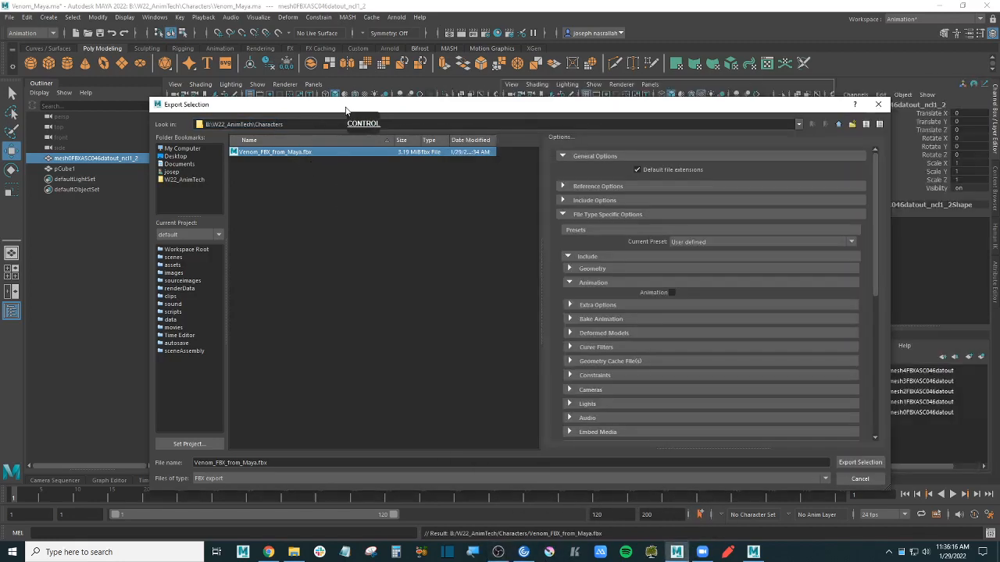
click(344, 110)
- Set the FBX file format version to FBX 2018 in the export options
scroll(829, 377, down, 5)
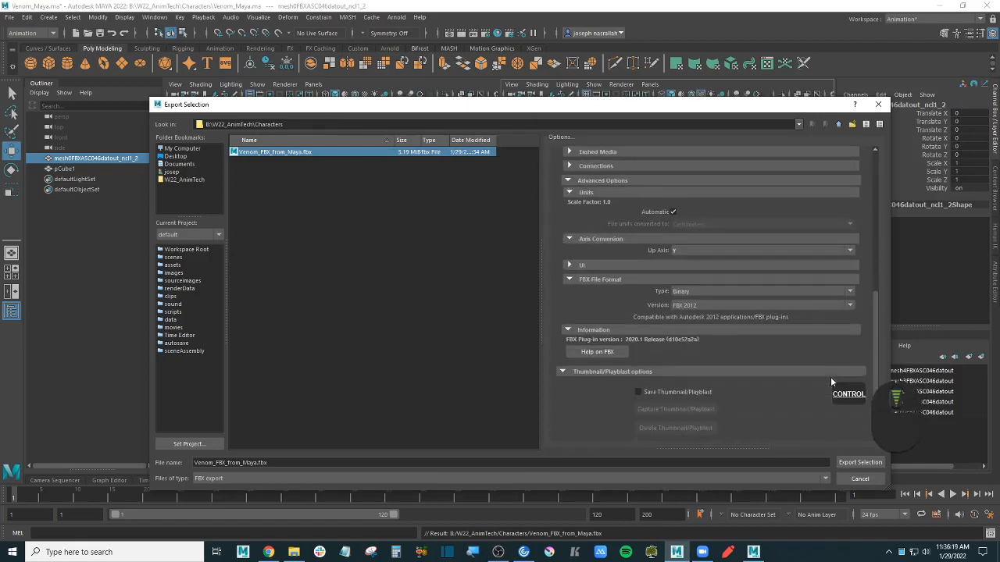
click(712, 306)
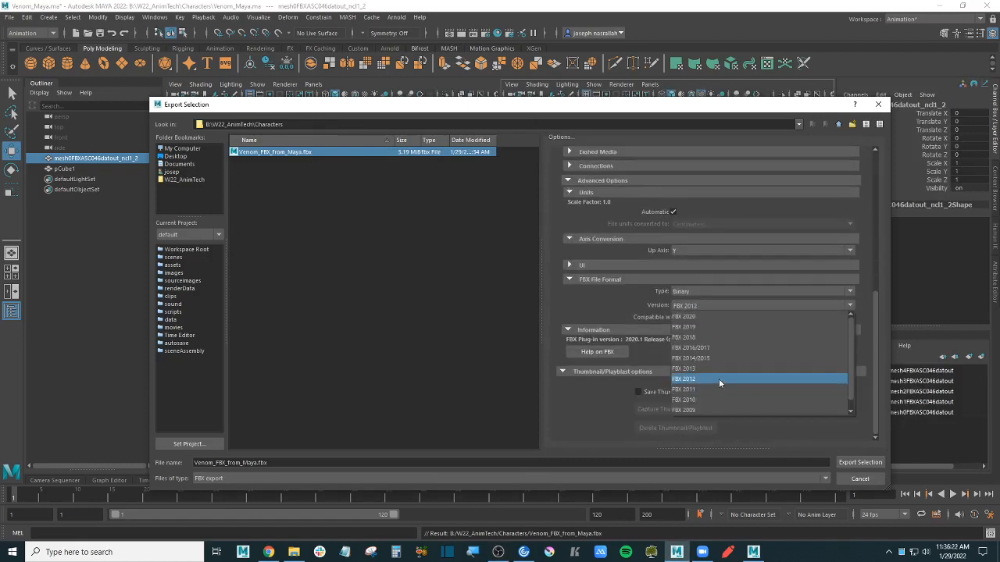
click(712, 337)
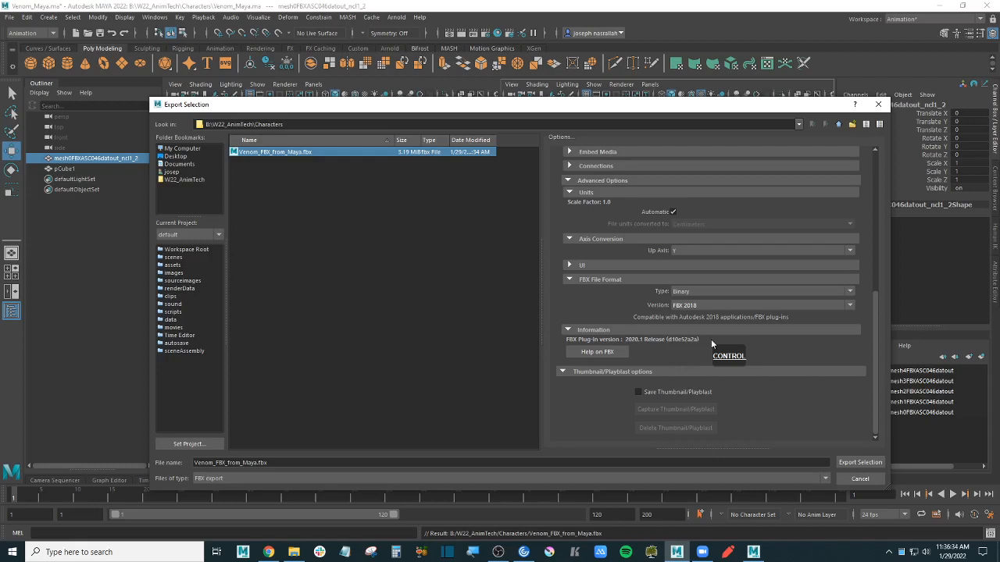
- Expand the Embed Media export settings and check that Embed Media is enabled
scroll(572, 262, up, 2)
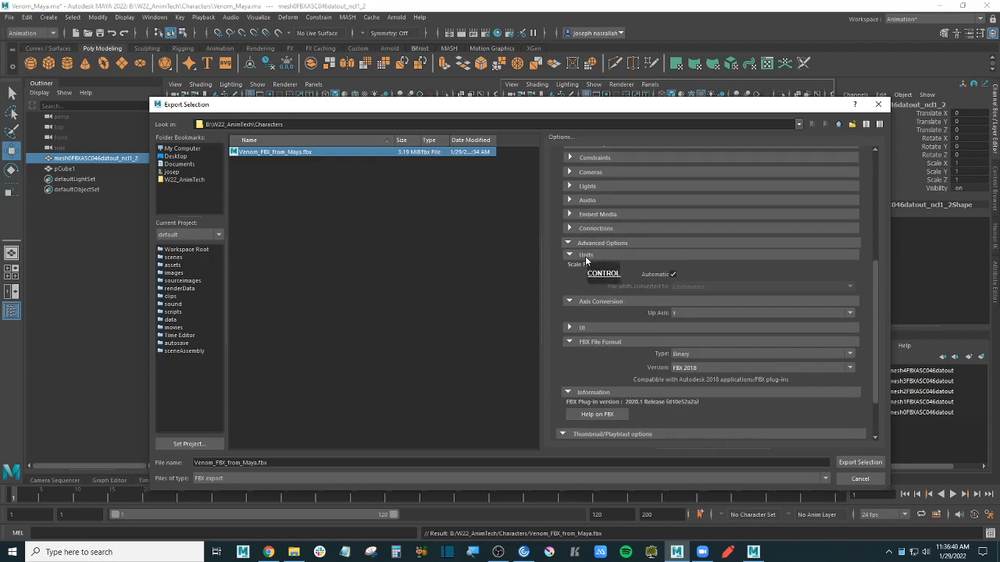
ctrl+click(597, 215)
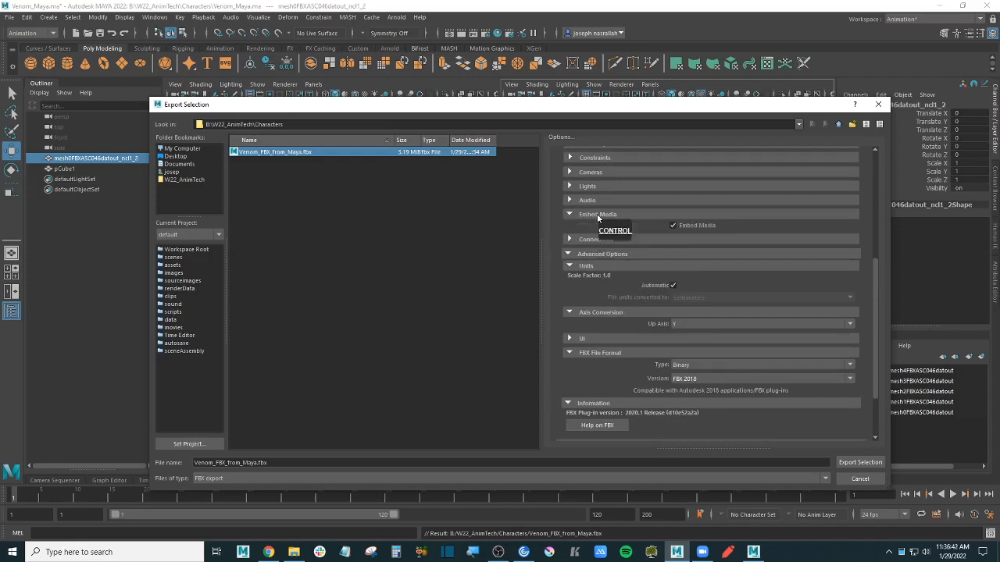
ctrl+click(683, 224)
ctrl+click(694, 227)
- Set the file version to FBX 2012 and export the selected mesh with embedded media, replacing Venom_FBX_from_Maya.fbx
click(707, 379)
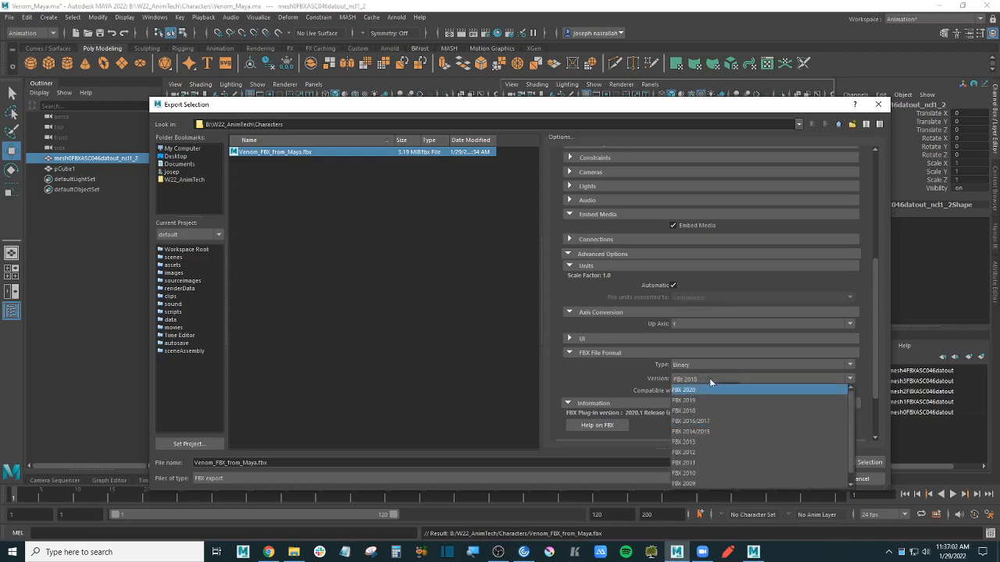
click(706, 452)
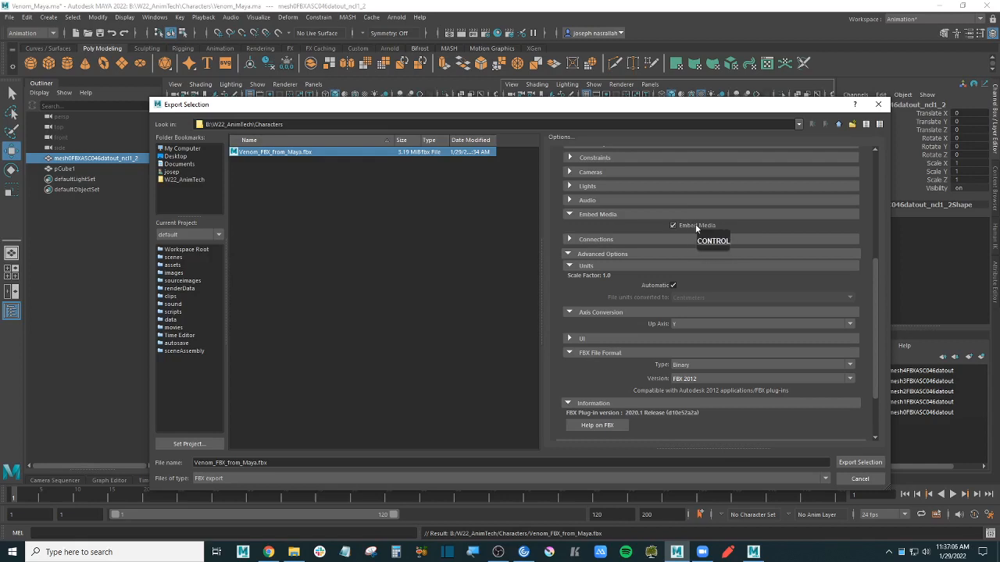
click(865, 467)
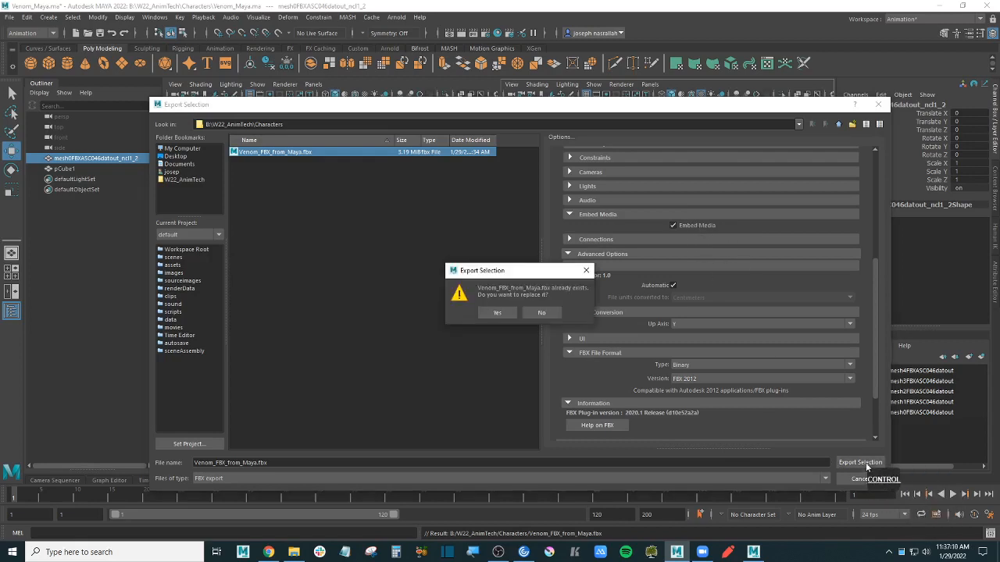
click(492, 311)
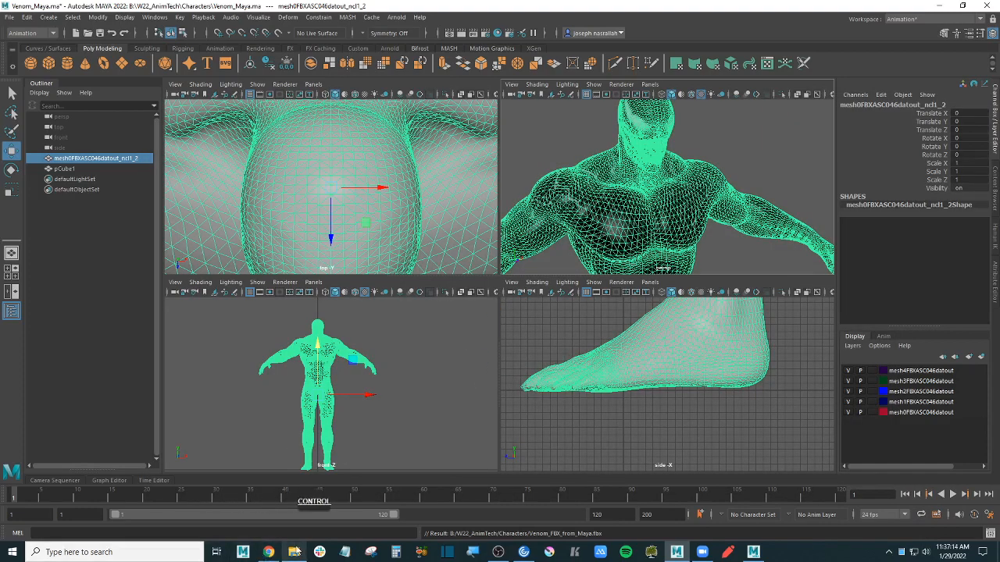
- Switch to Mixamo in Chrome and upload Venom_FBX_from_Maya.fbx from the Characters folder as a new character
click(267, 552)
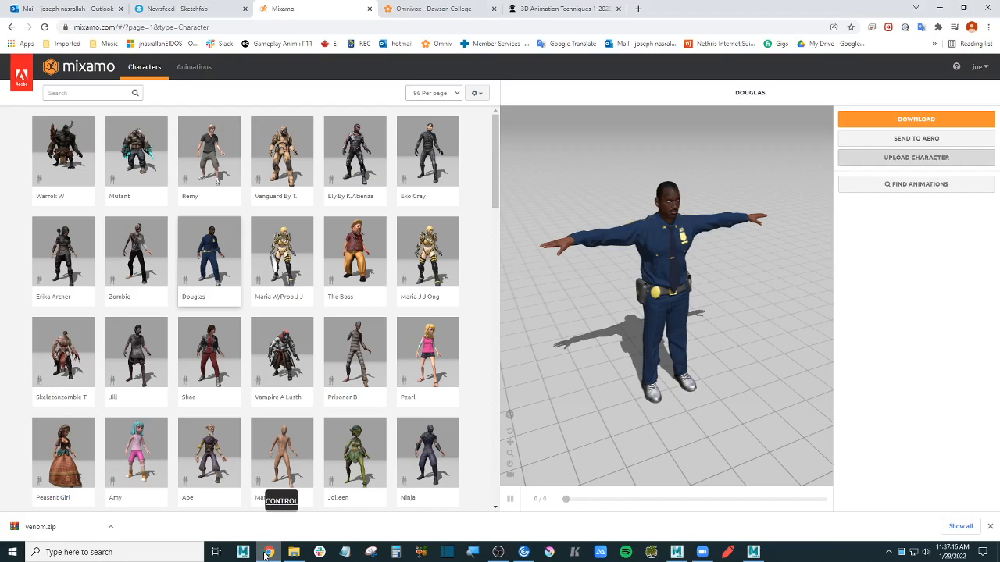
click(918, 157)
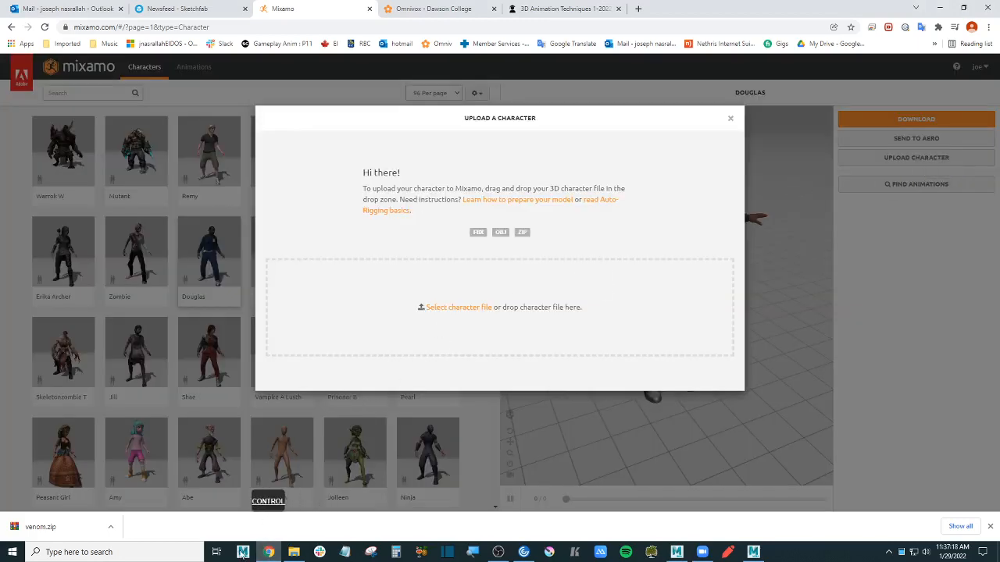
click(294, 553)
ctrl+drag(219, 132, 658, 312)
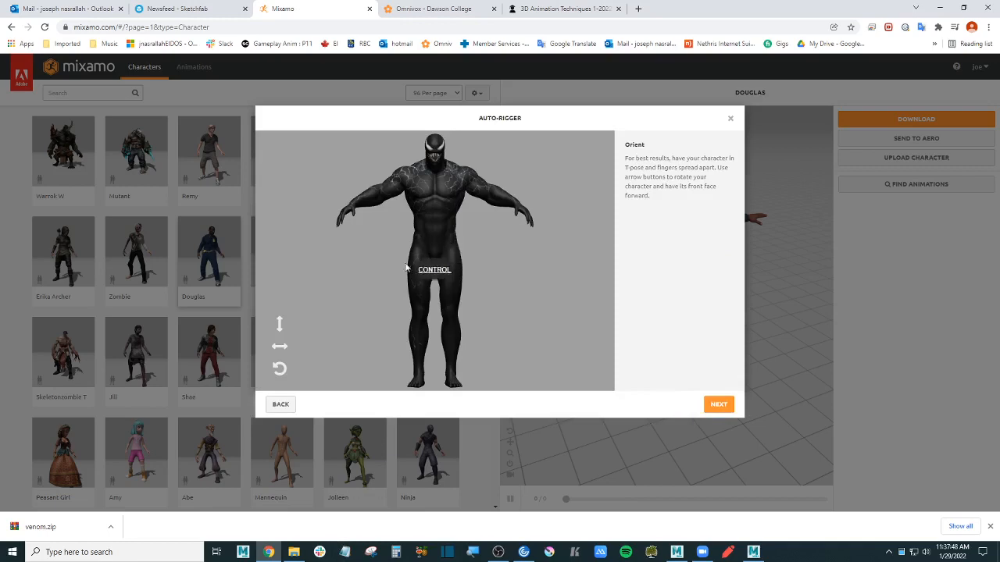
- Rotate the character a full turn on the Y-axis until it faces forward and accept the orientation
click(279, 346)
click(279, 346)
click(279, 346)
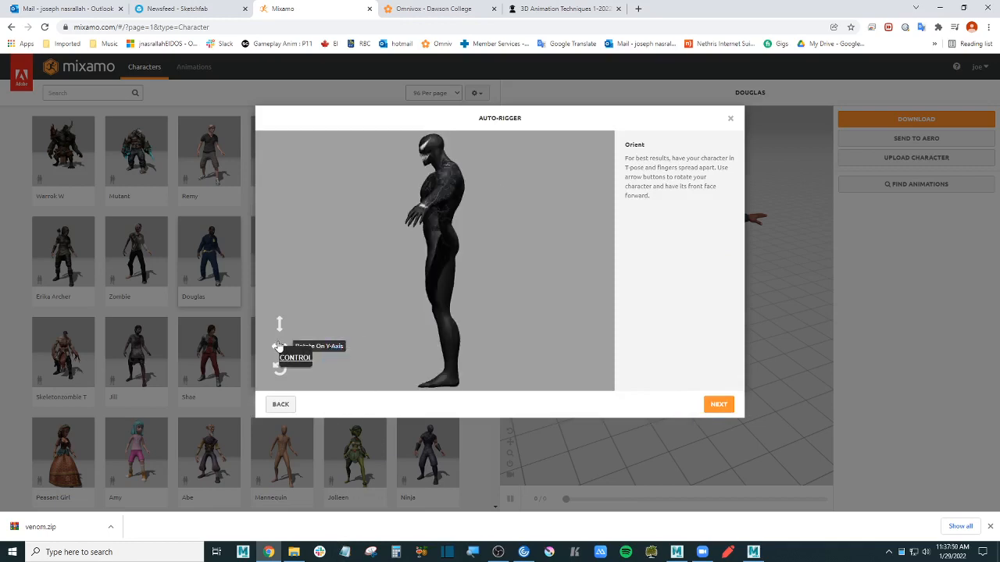
click(279, 346)
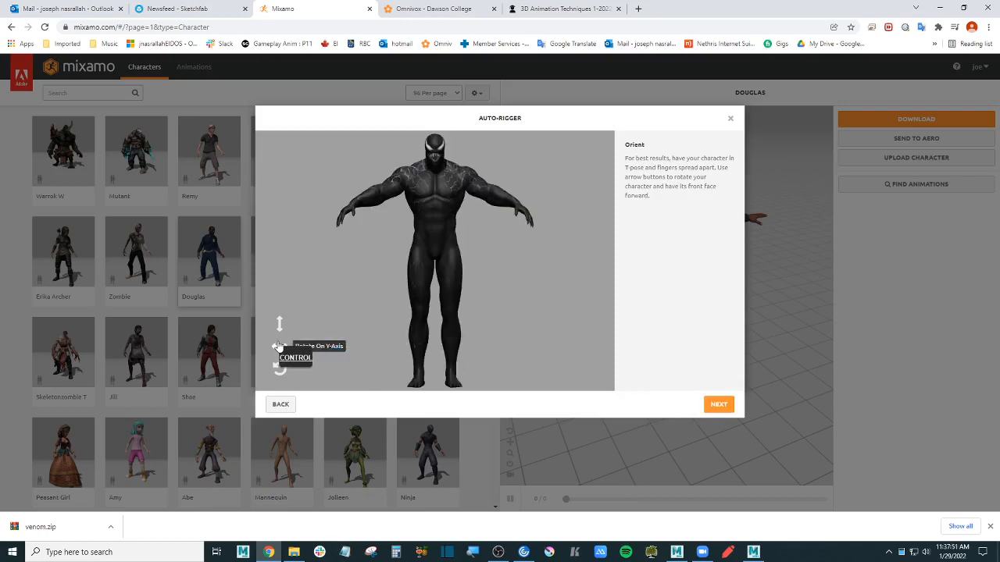
click(719, 404)
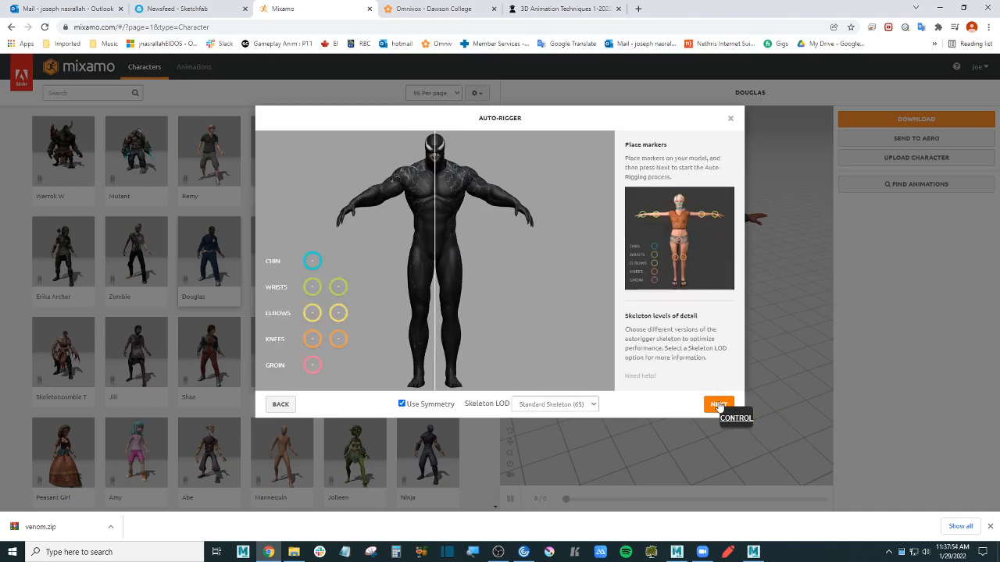
- Place the chin, wrist, elbow, knee and groin markers on the matching body parts with symmetry on
drag(313, 260, 435, 162)
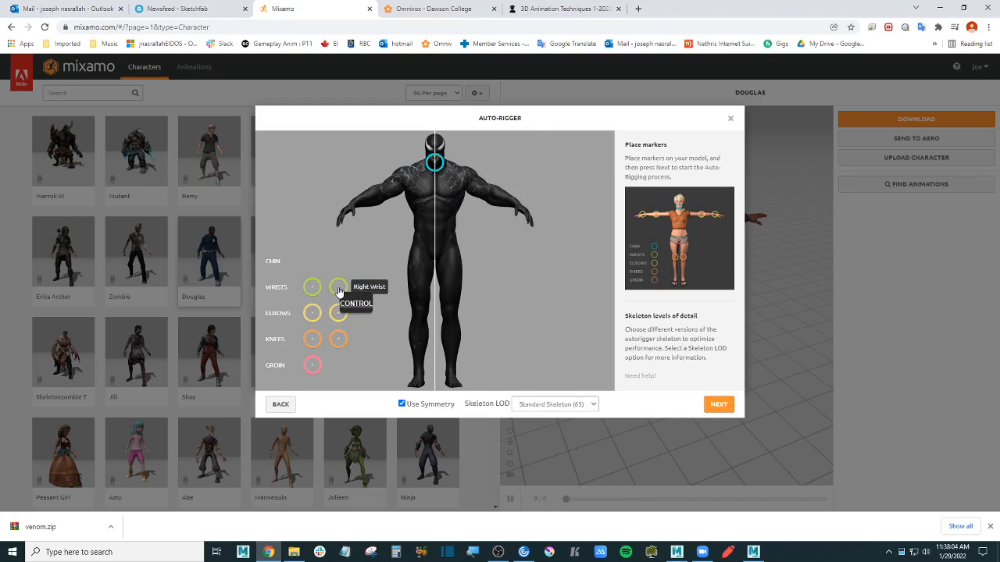
mouse_move(340, 289)
mouse_down()
mouse_move(367, 217)
mouse_move(353, 206)
mouse_up()
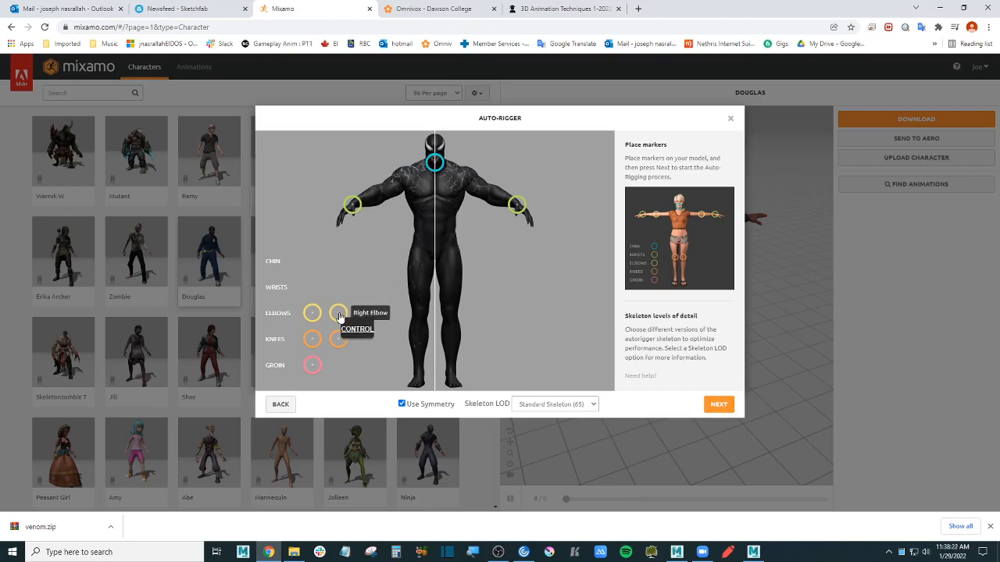
mouse_move(338, 315)
mouse_down()
mouse_move(388, 202)
mouse_move(381, 194)
mouse_up()
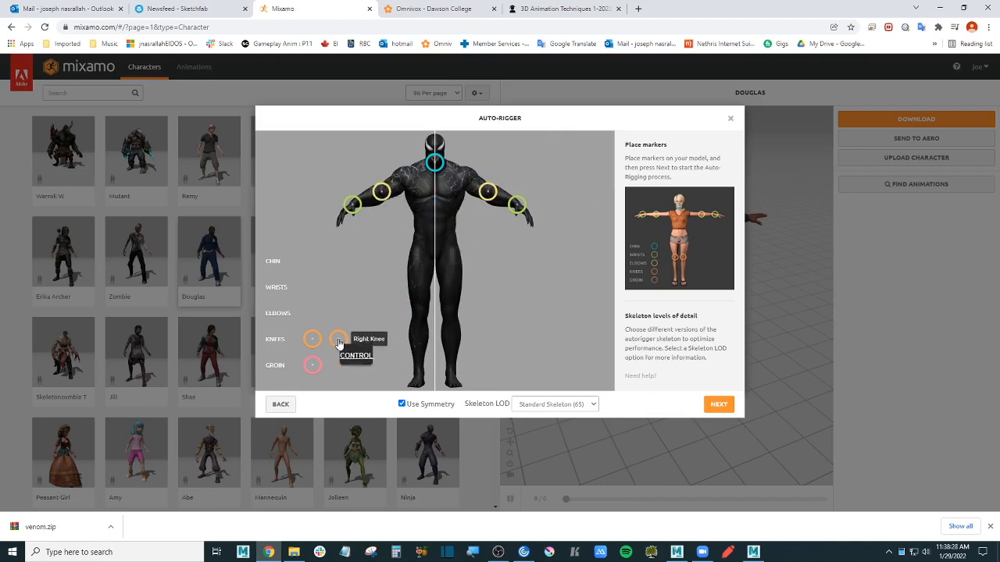
mouse_move(338, 338)
mouse_down()
mouse_move(381, 338)
mouse_move(420, 317)
mouse_up()
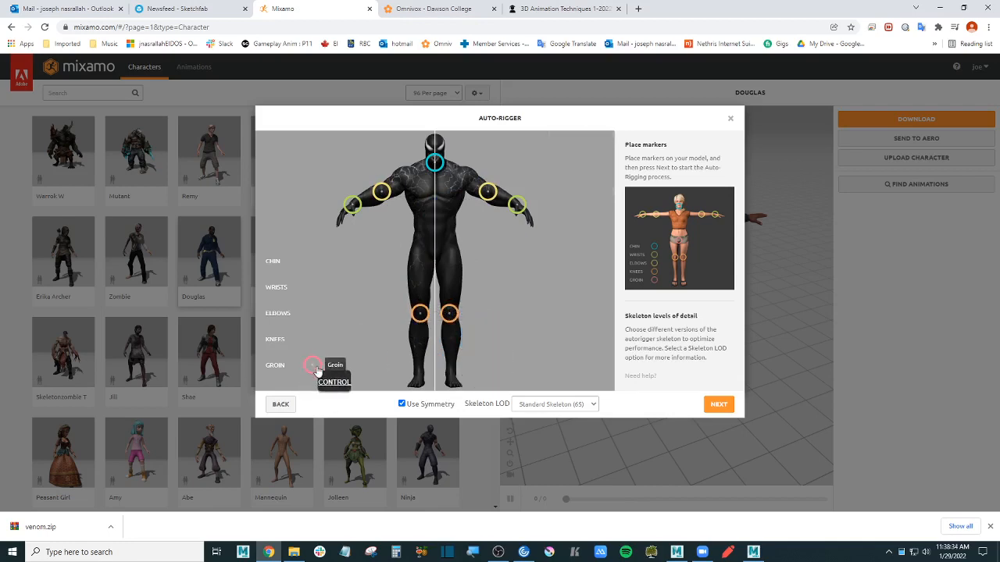
mouse_move(312, 365)
mouse_down()
mouse_move(402, 302)
mouse_move(435, 264)
mouse_up()
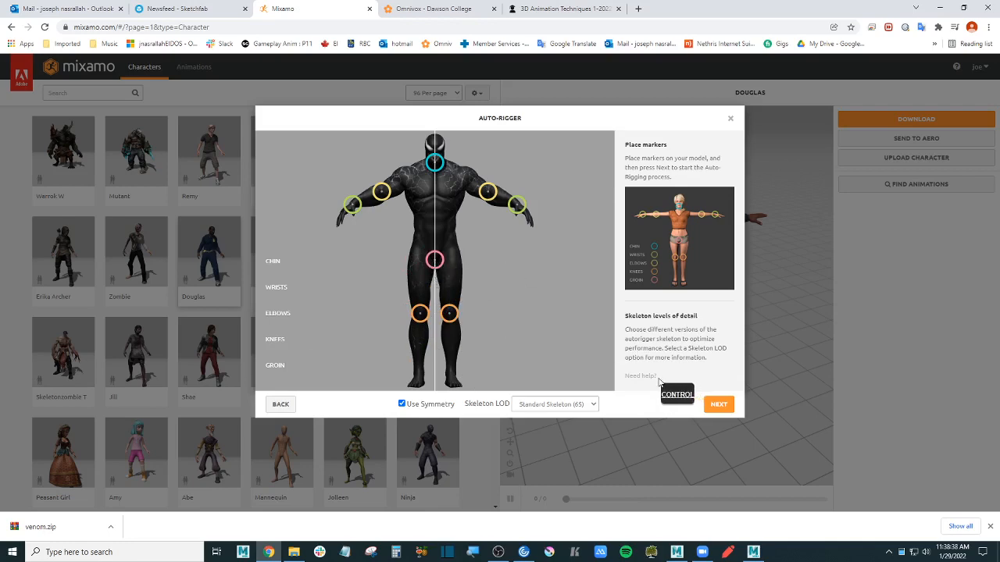
- Check the Skeleton LOD options, keep Standard Skeleton (65) and start the auto-rigging
click(592, 406)
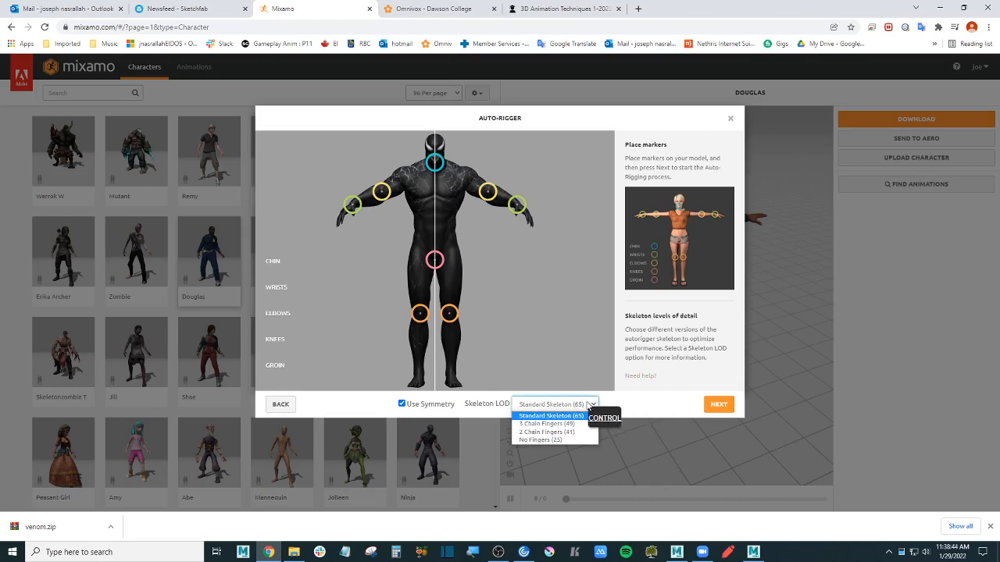
click(588, 405)
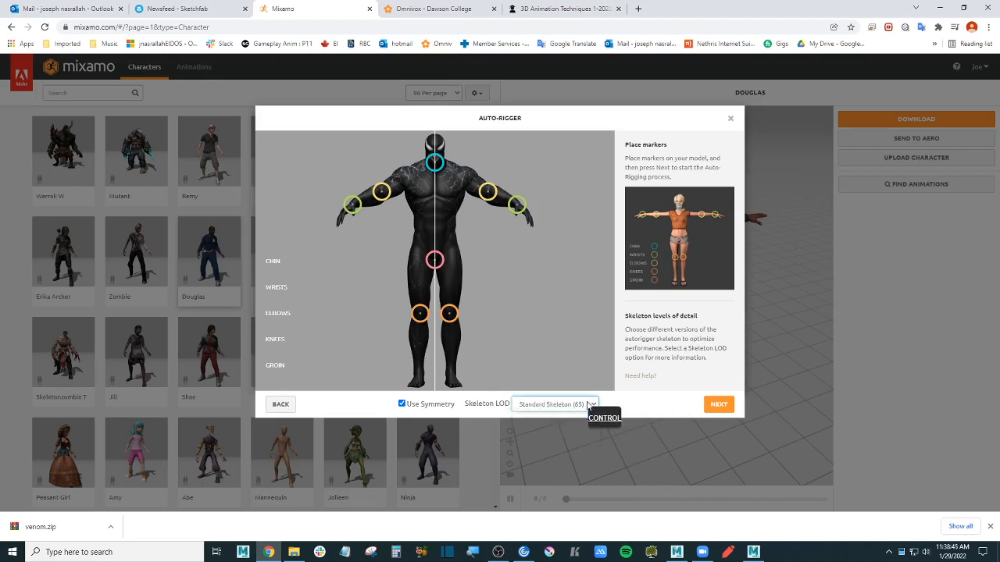
click(719, 404)
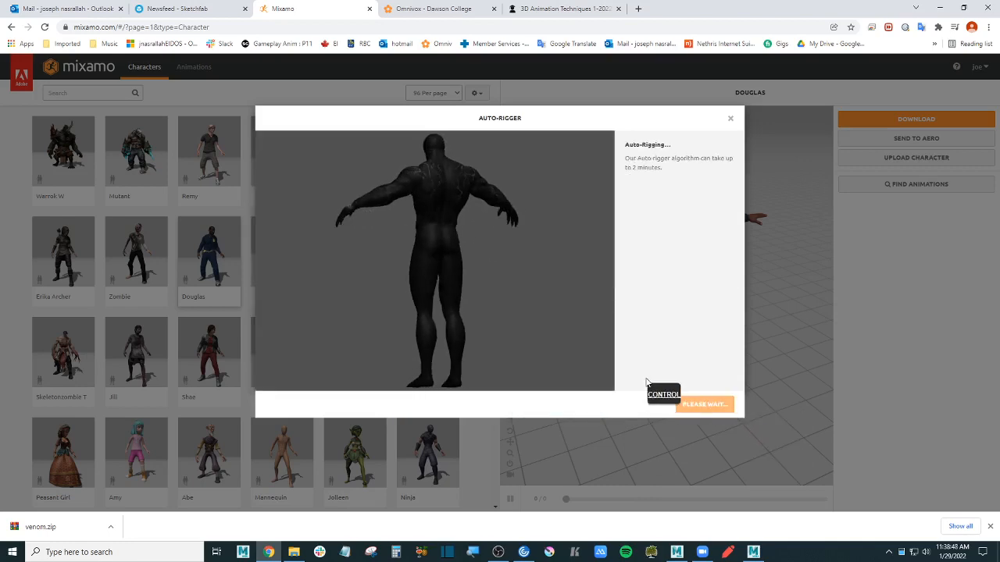
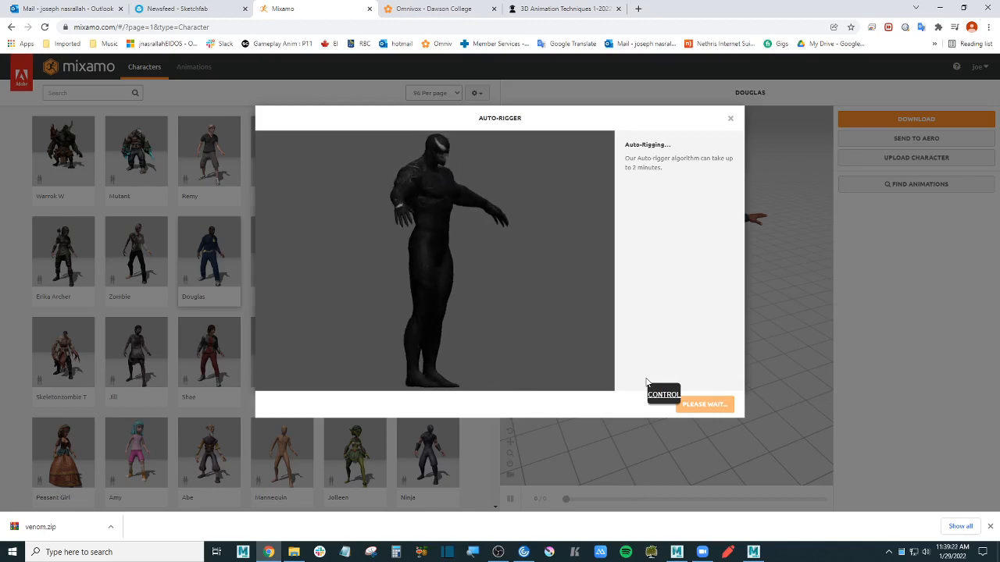
- Switch to Maya, deselect the mesh, save the Venom_Maya.ma scene and return to Mixamo
click(676, 553)
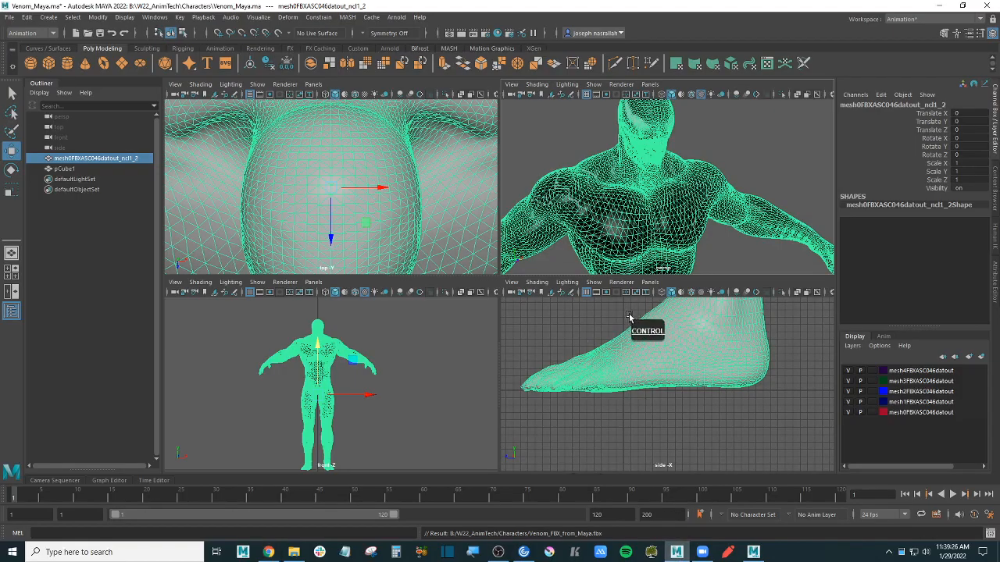
click(573, 318)
key(ctrl+s)
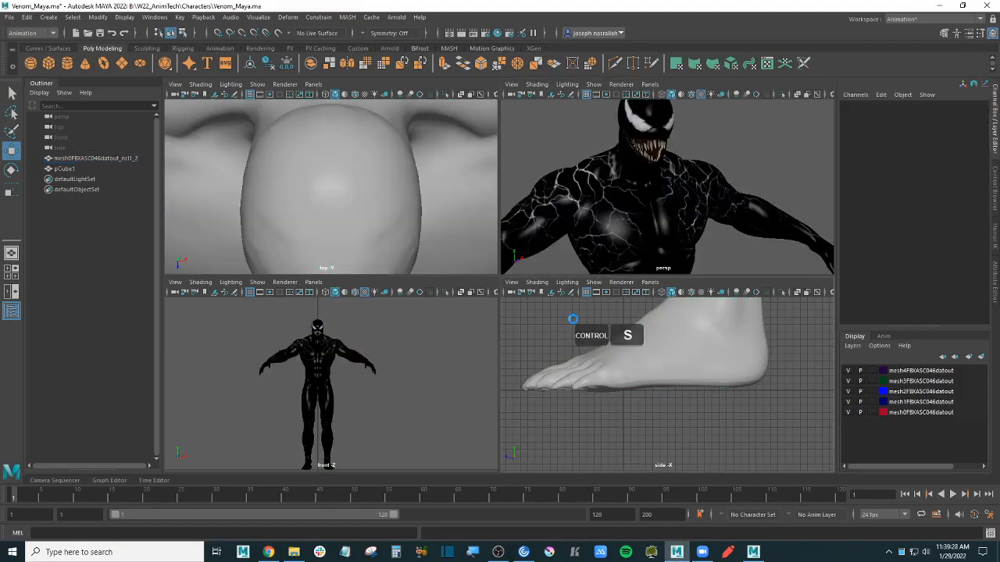
click(942, 8)
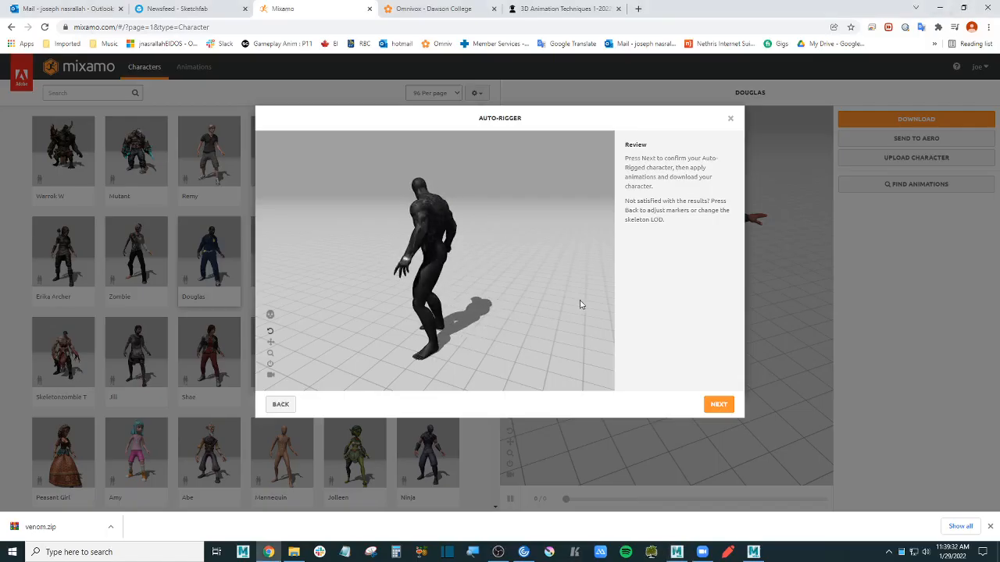
- Review the auto-rigged character's animated preview from the front and up close, and confirm the rig
drag(442, 266, 462, 276)
scroll(469, 273, up, 2)
scroll(462, 279, up, 3)
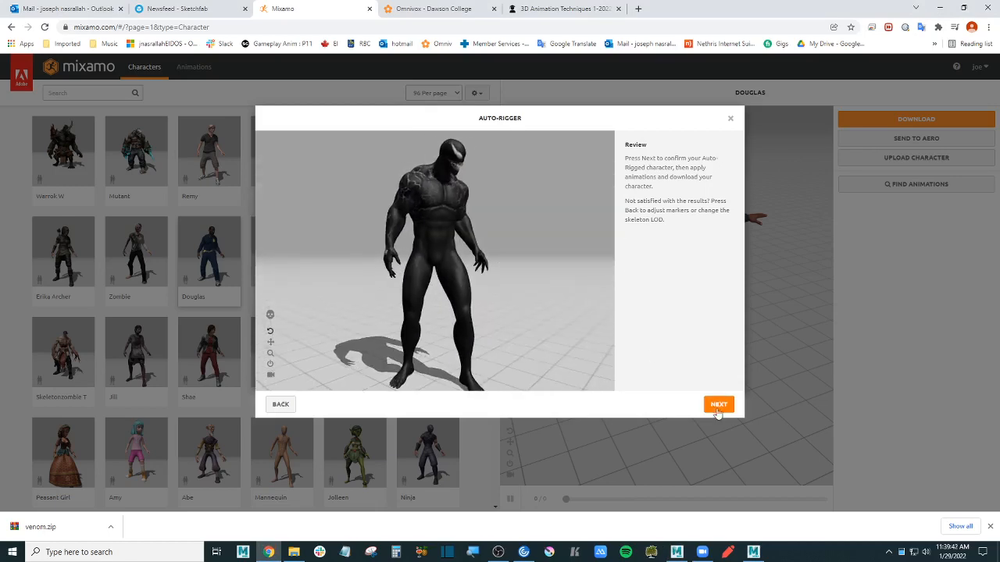
click(719, 404)
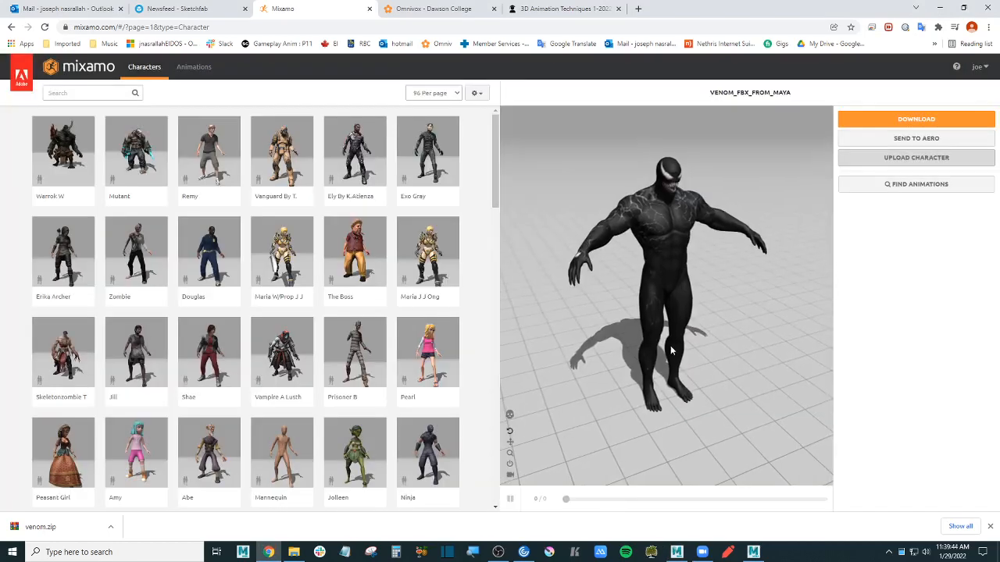
- Download the rigged Venom character in FBX Binary(.fbx) format with the T-pose
drag(711, 323, 688, 317)
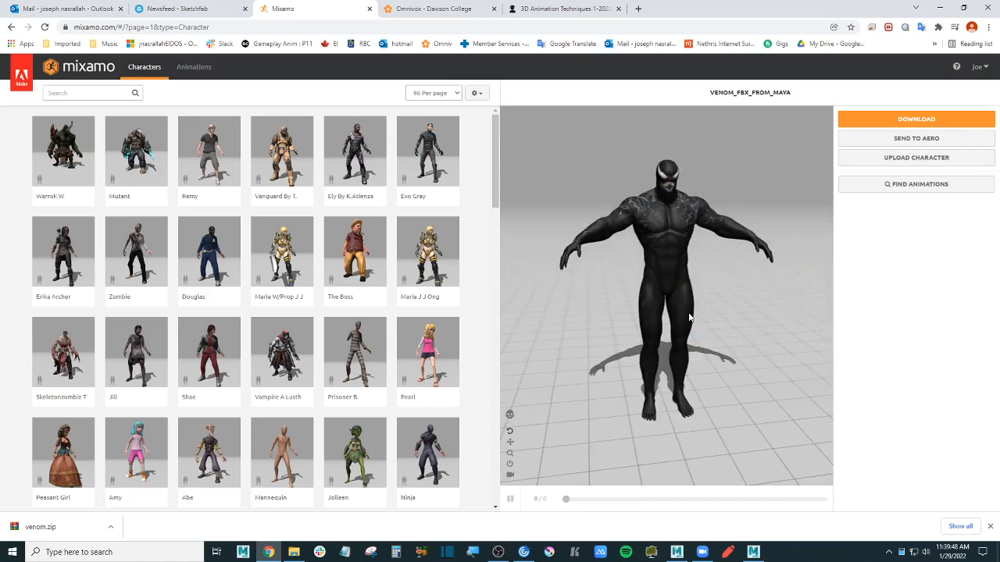
drag(682, 312, 692, 250)
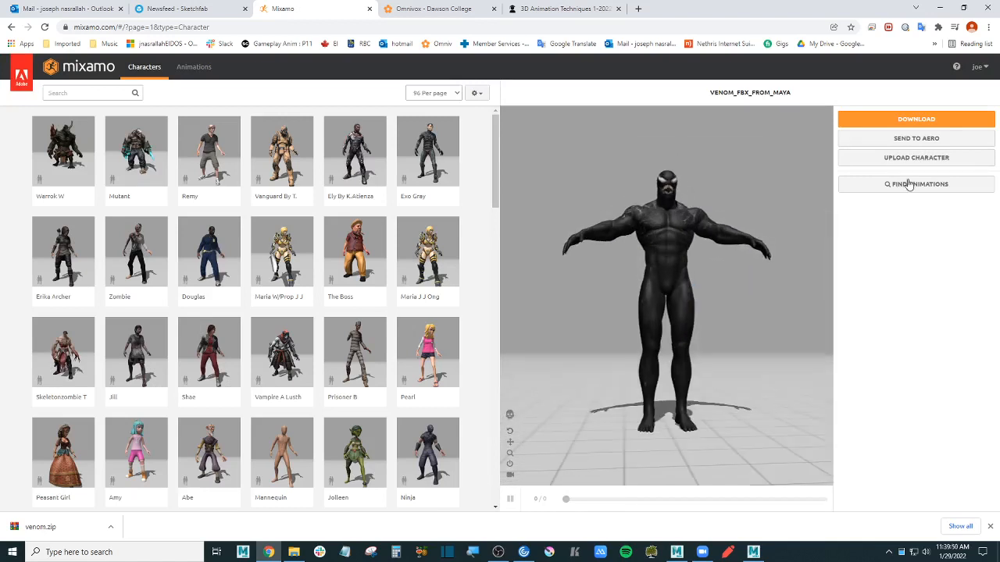
click(925, 120)
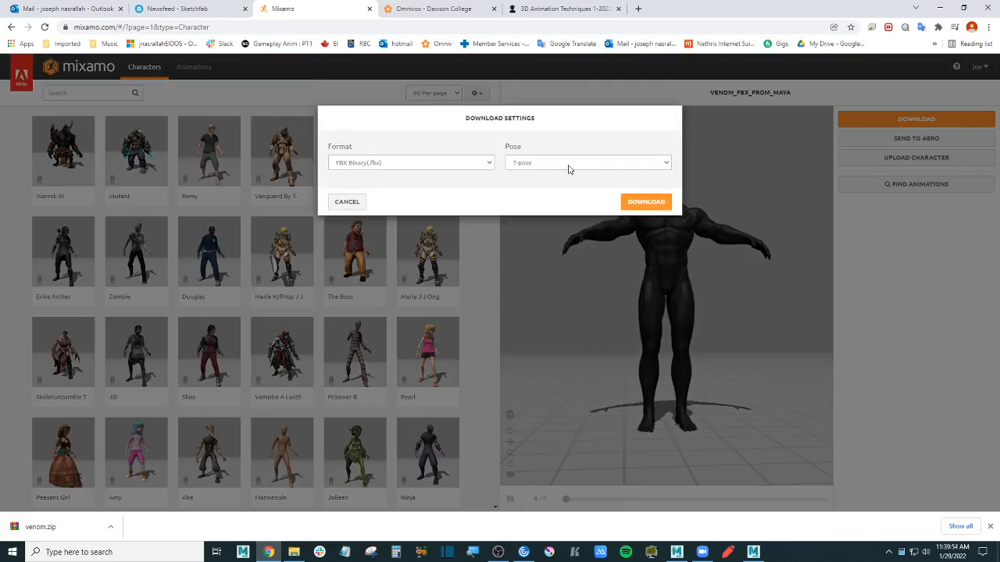
click(568, 164)
click(562, 178)
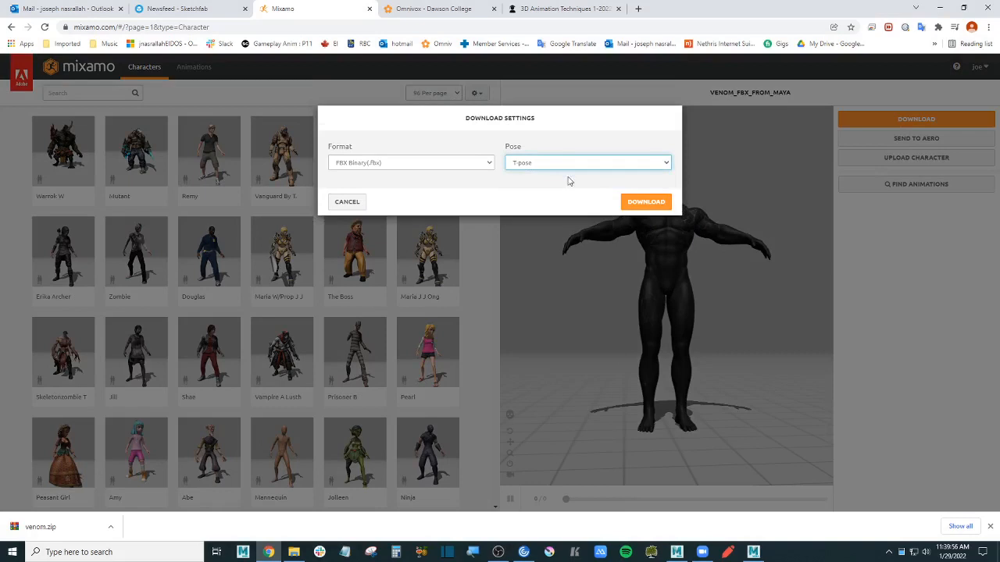
click(651, 209)
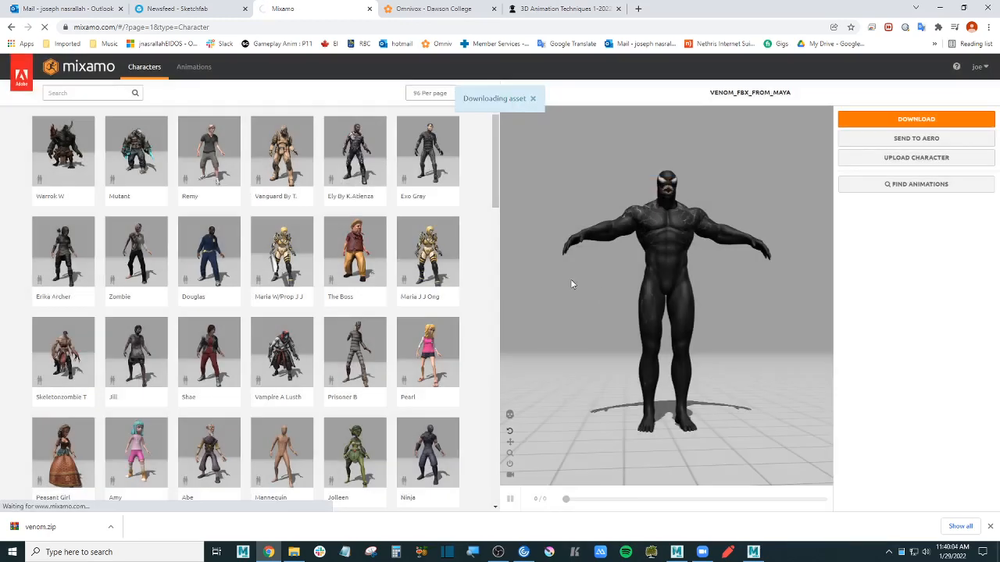
- Copy the newly downloaded Venom_FBX_from_Maya.fbx from the PC's Downloads folder in File Explorer
click(294, 552)
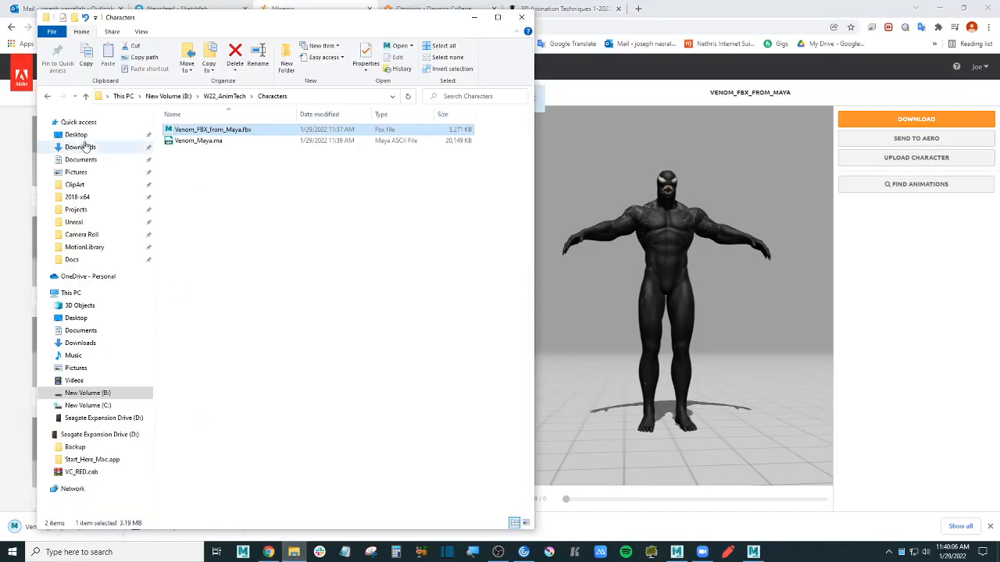
click(108, 148)
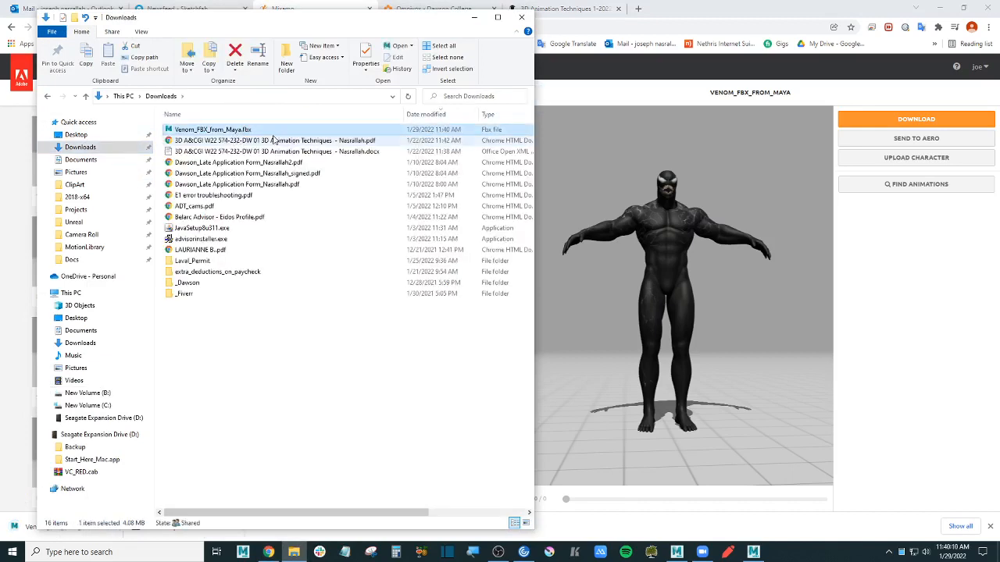
key(ctrl)
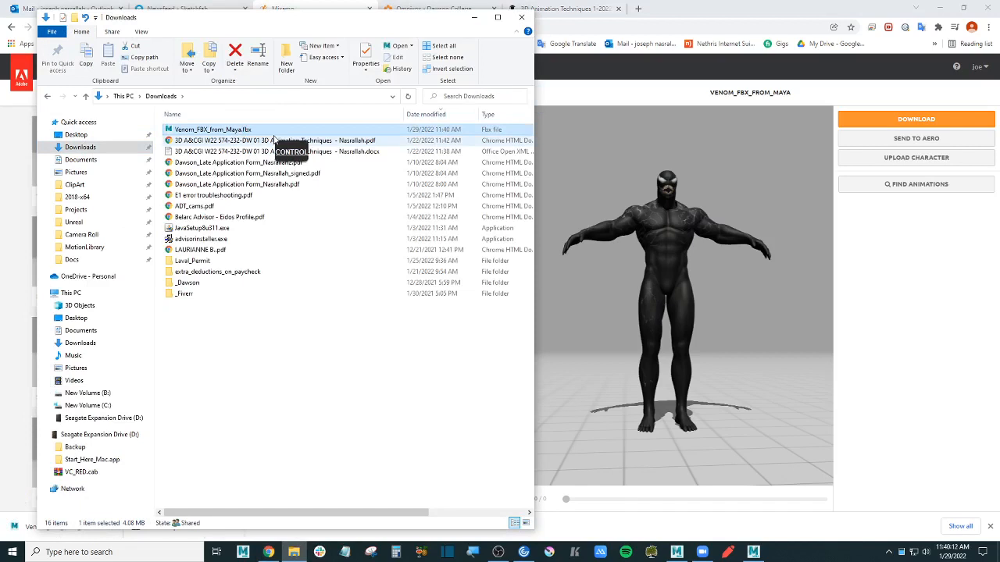
- Create a folder named Mixamo inside W22_AnimTech's Downloads folder and open it
click(50, 98)
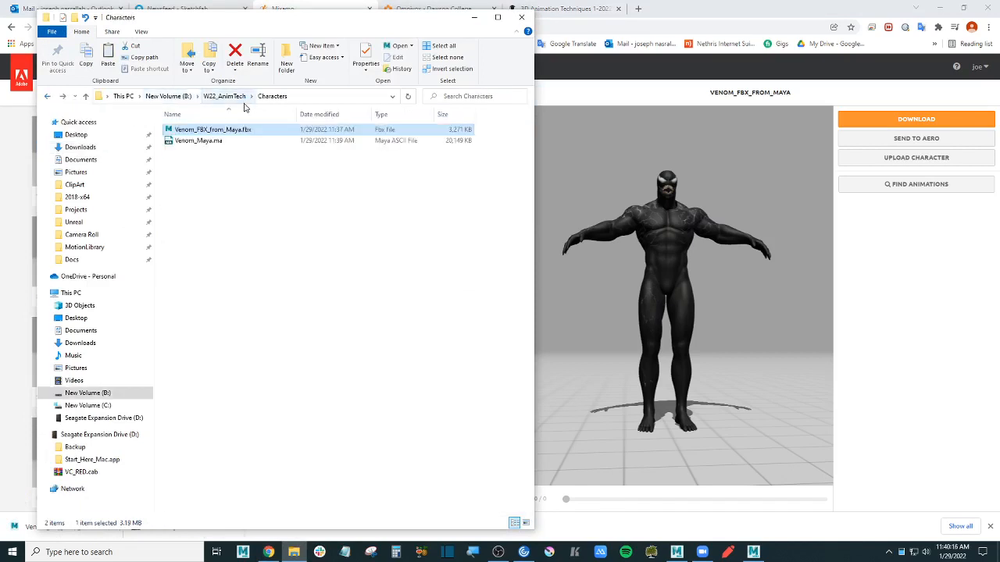
click(224, 96)
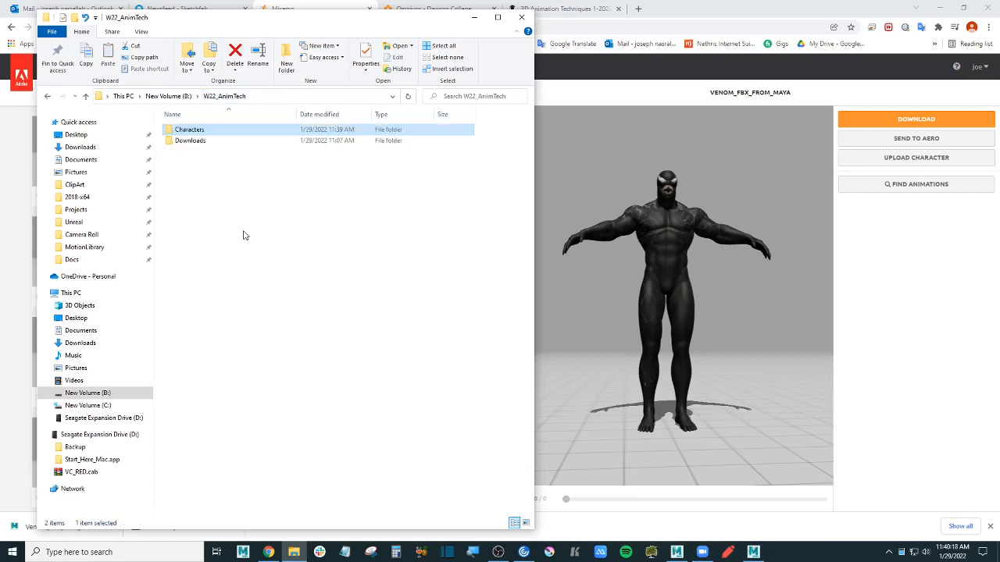
double_click(207, 142)
click(259, 304)
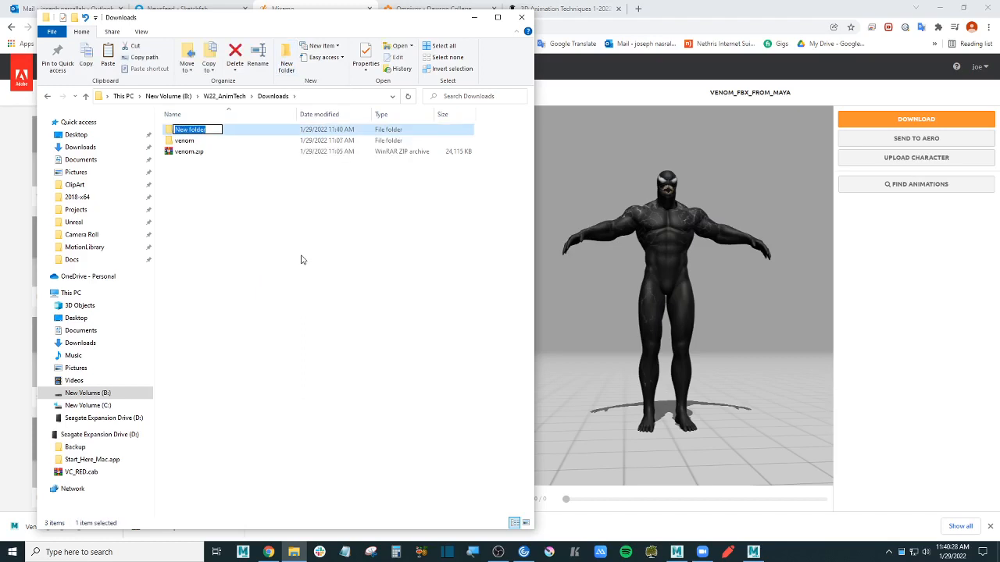
text(Mixamo)
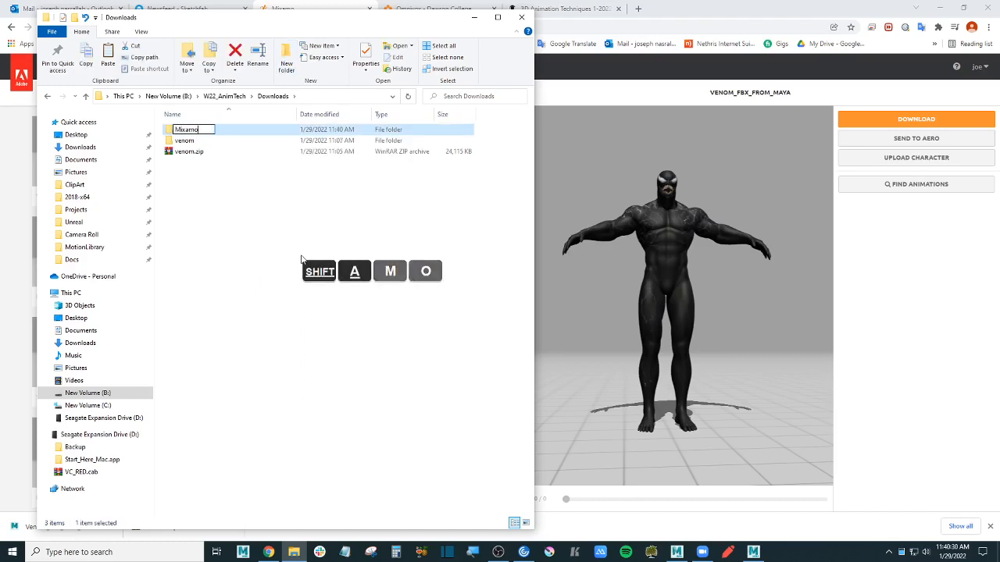
key(Return)
key(Return)
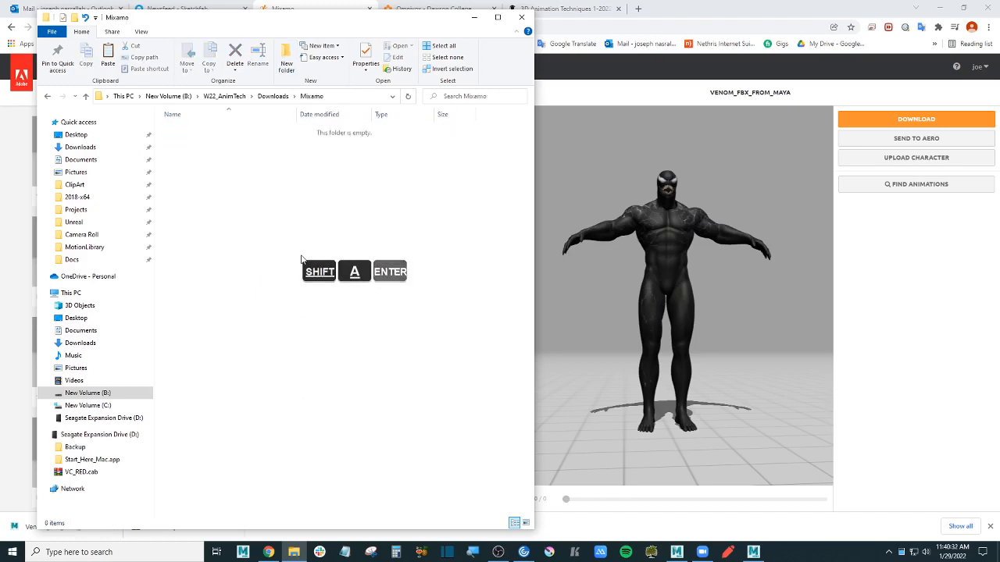
- Paste the rigged Venom_FBX_from_Maya.fbx into the Mixamo folder and select the file
key(ctrl+v)
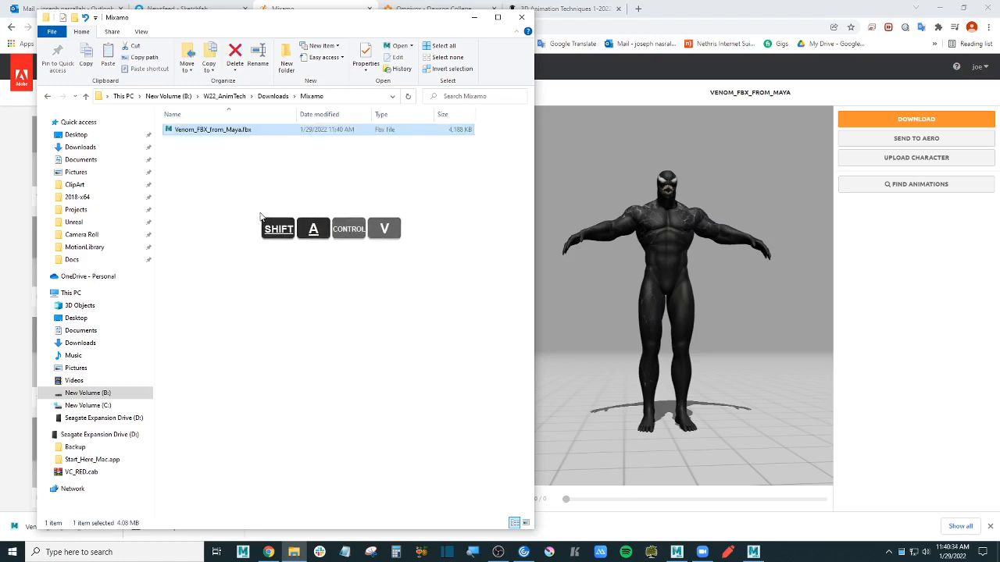
click(283, 196)
click(232, 131)
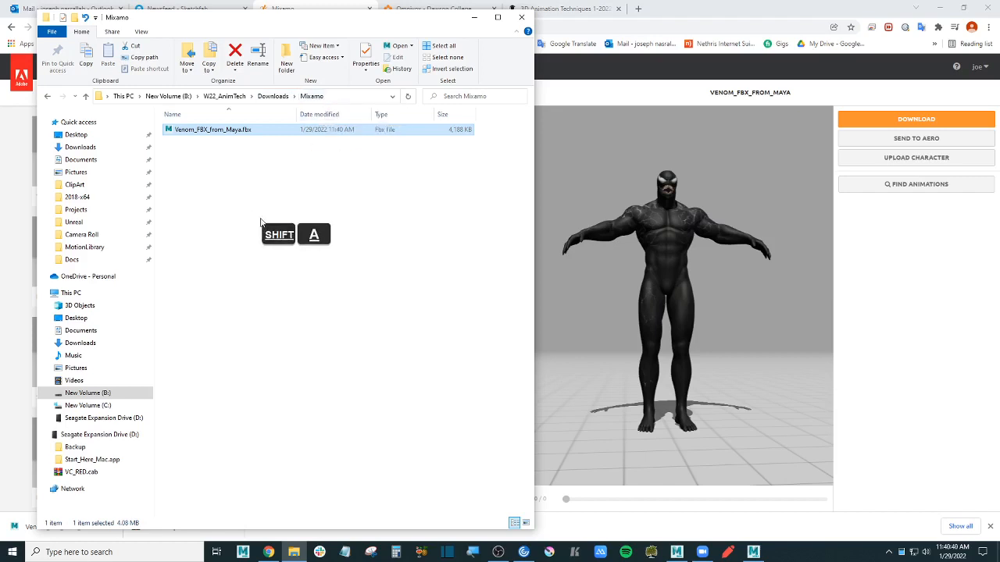
- Switch to MotionBuilder and open Venom_FBX_from_Maya.fbx from the Mixamo folder using FBX Open with <No Animation>
click(241, 186)
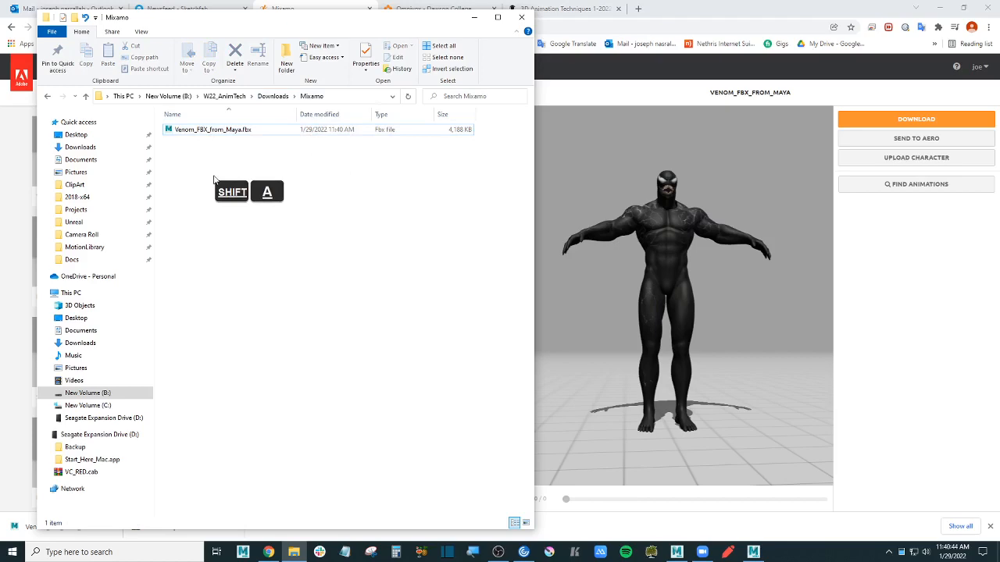
click(753, 552)
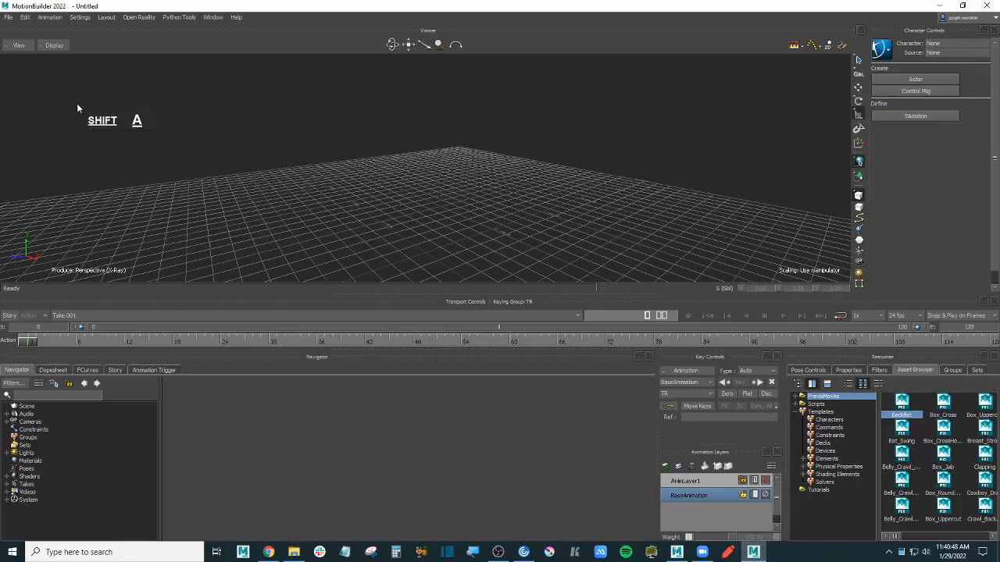
click(294, 553)
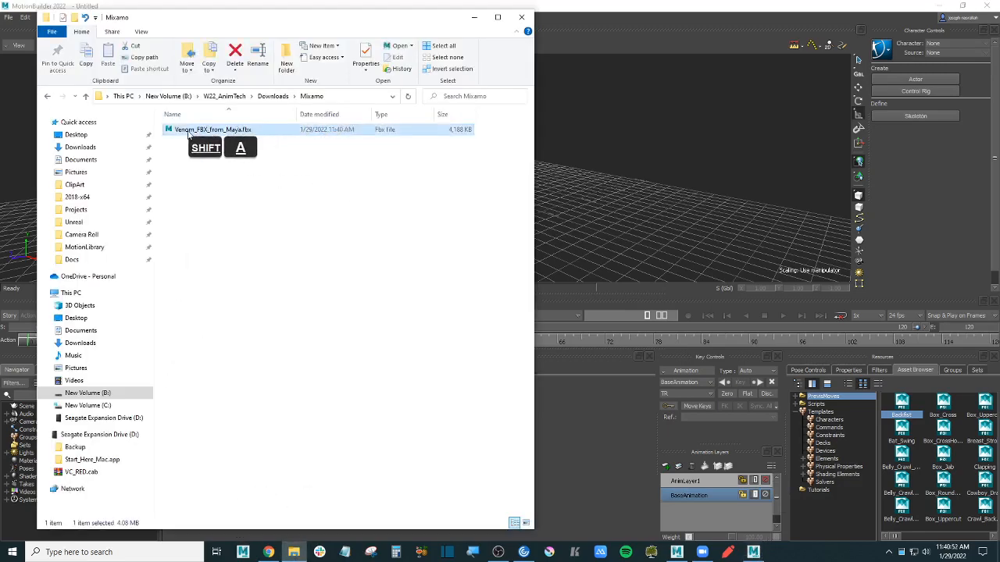
drag(226, 130, 652, 131)
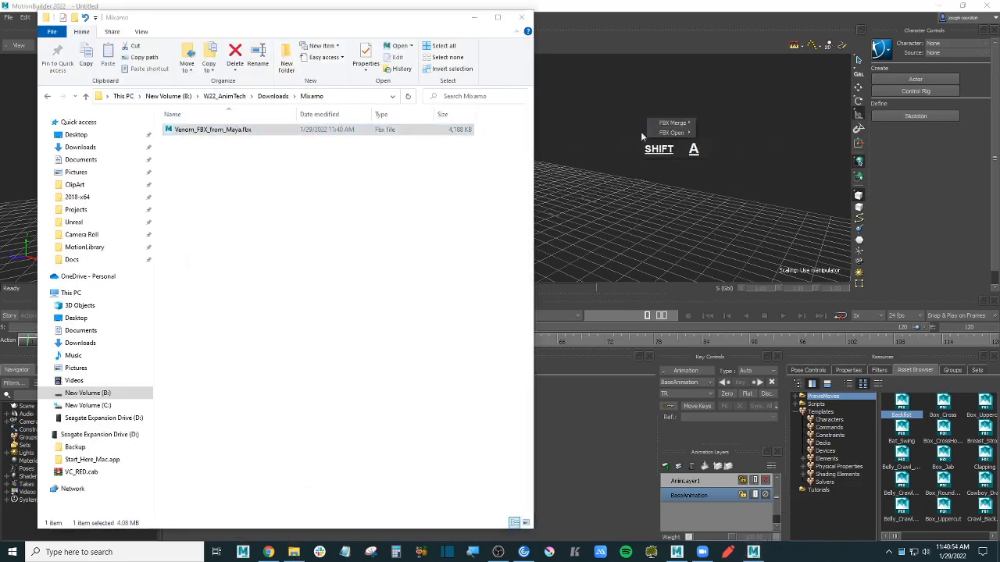
mouse_move(673, 133)
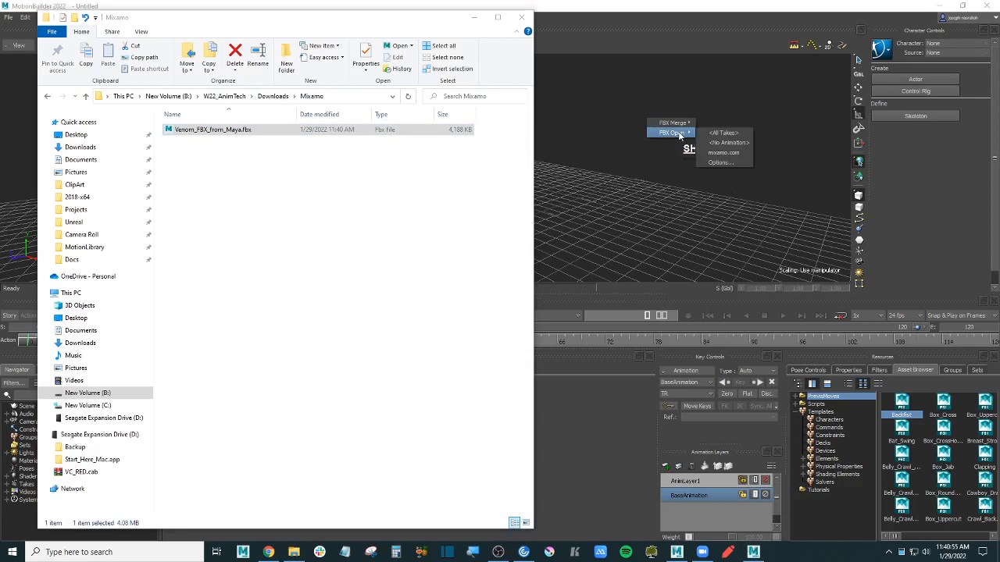
click(742, 144)
click(505, 307)
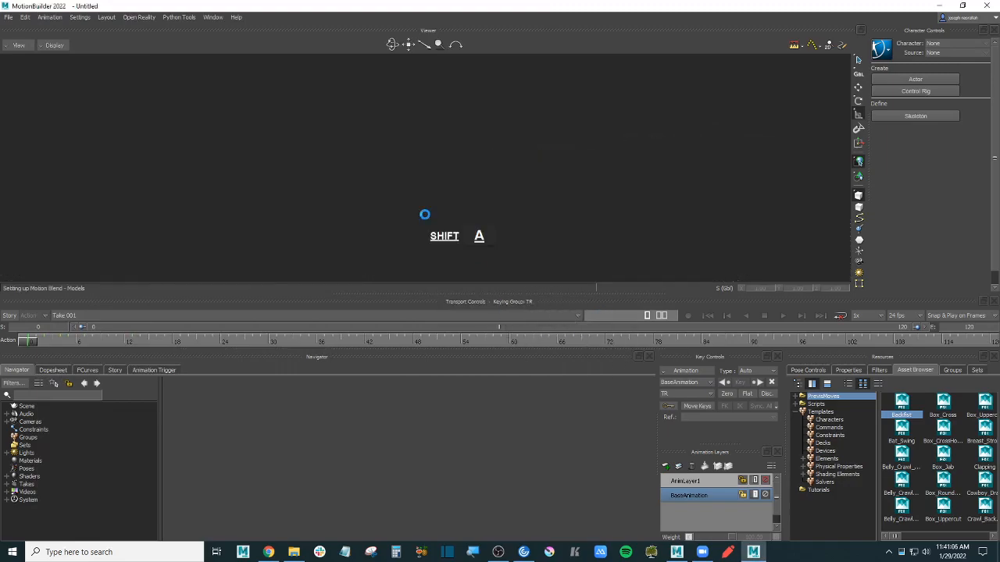
- Switch the viewer to the orthographic Producer Front view and inspect the Venom character's skeleton against its mesh
ctrl+shift+drag(466, 161, 500, 185)
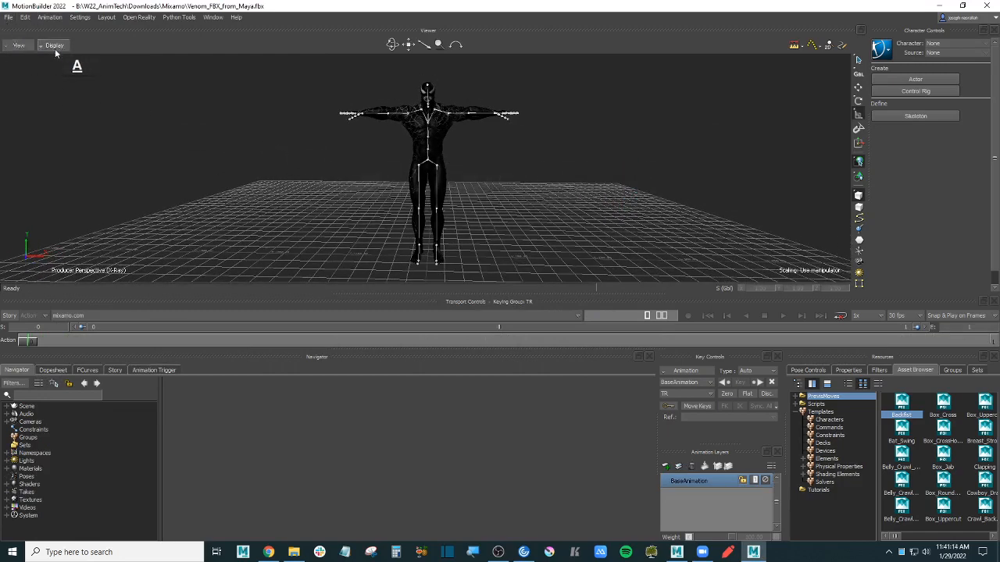
click(18, 47)
mouse_move(37, 80)
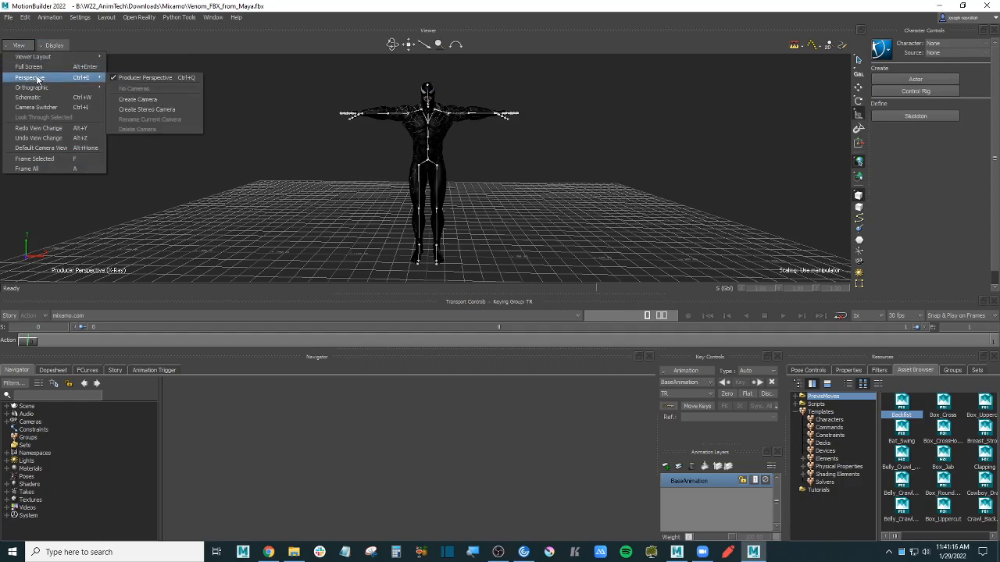
mouse_move(46, 61)
mouse_move(60, 91)
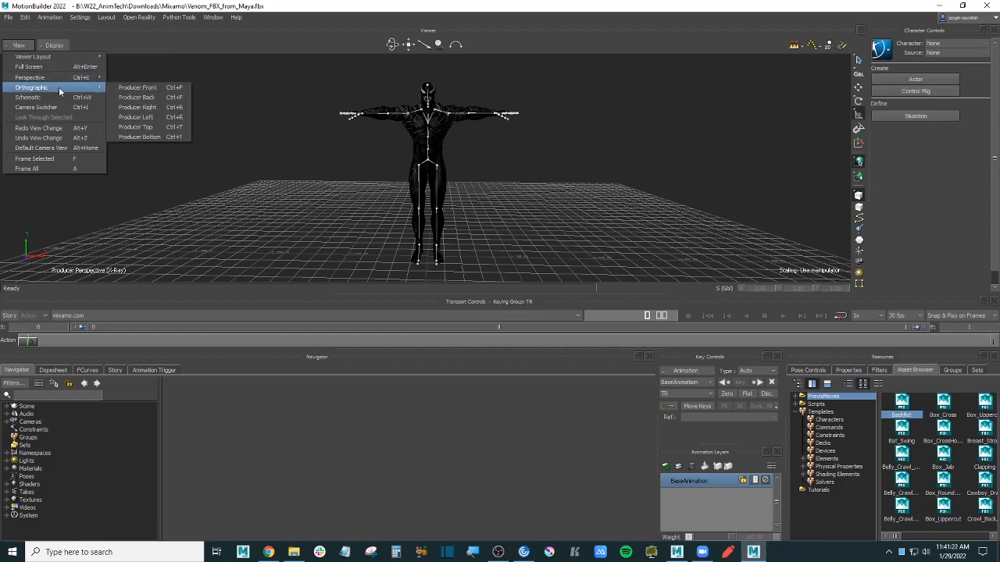
click(137, 87)
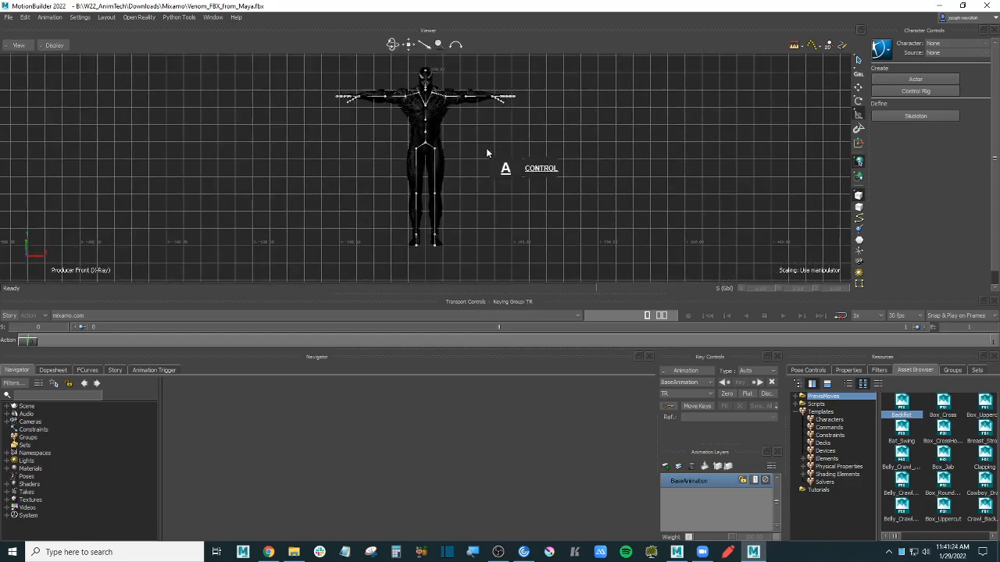
key(shift+a)
key(ctrl+a)
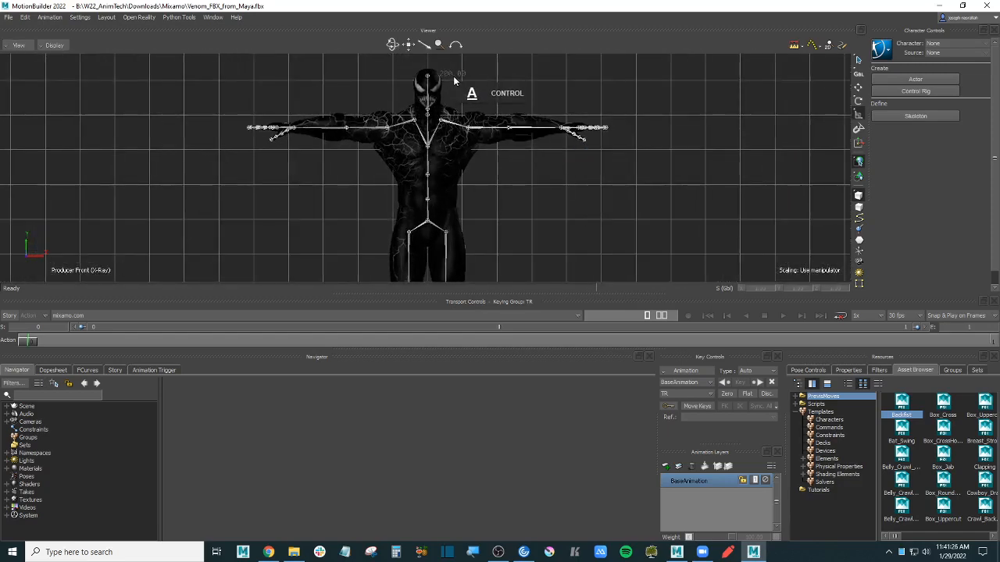
ctrl+drag(456, 82, 541, 169)
shift+click(513, 188)
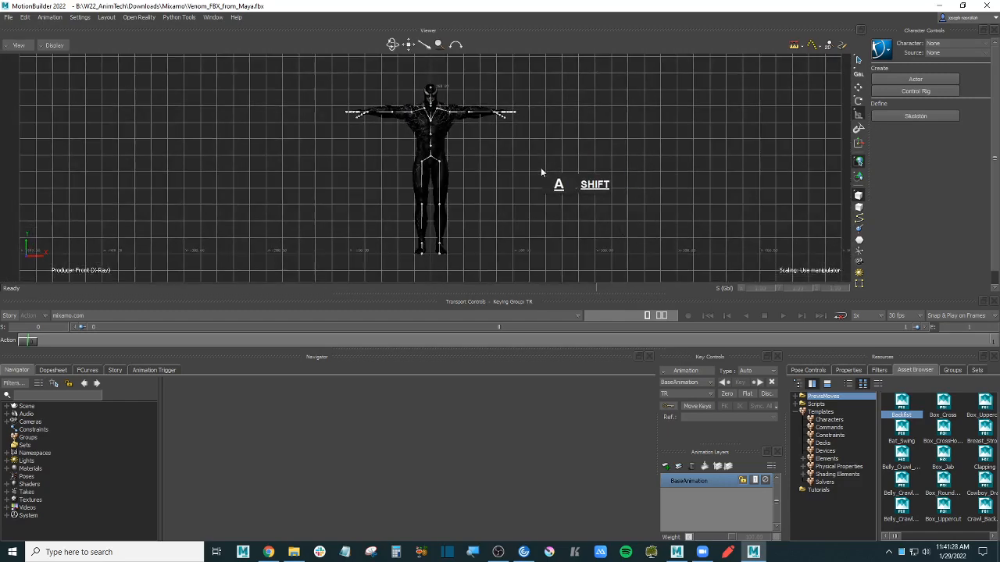
- Return the viewer to Producer Perspective and examine the skeleton from the side and around the hand joints
click(18, 45)
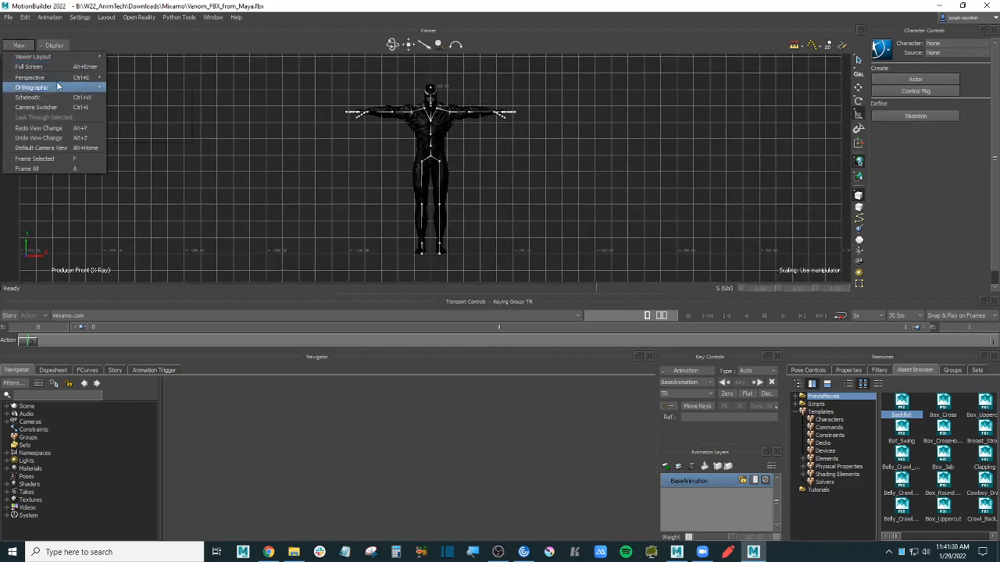
mouse_move(64, 78)
click(140, 79)
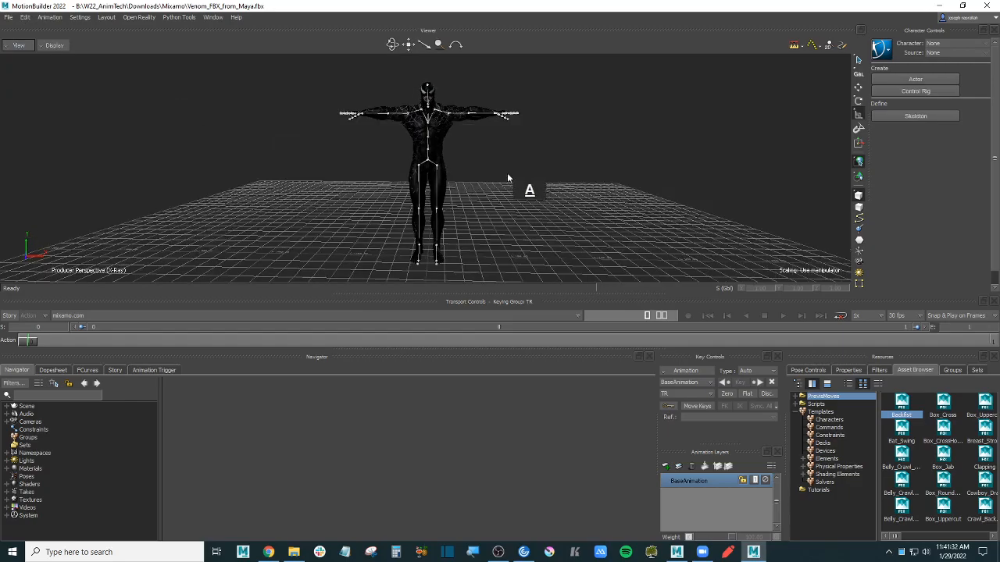
ctrl+shift+drag(507, 172, 521, 145)
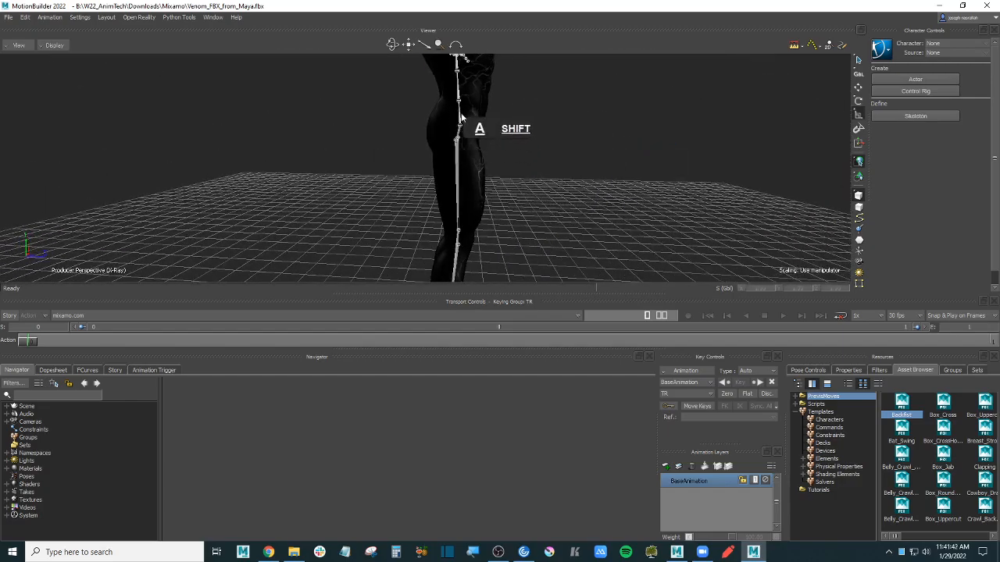
shift+drag(554, 115, 430, 204)
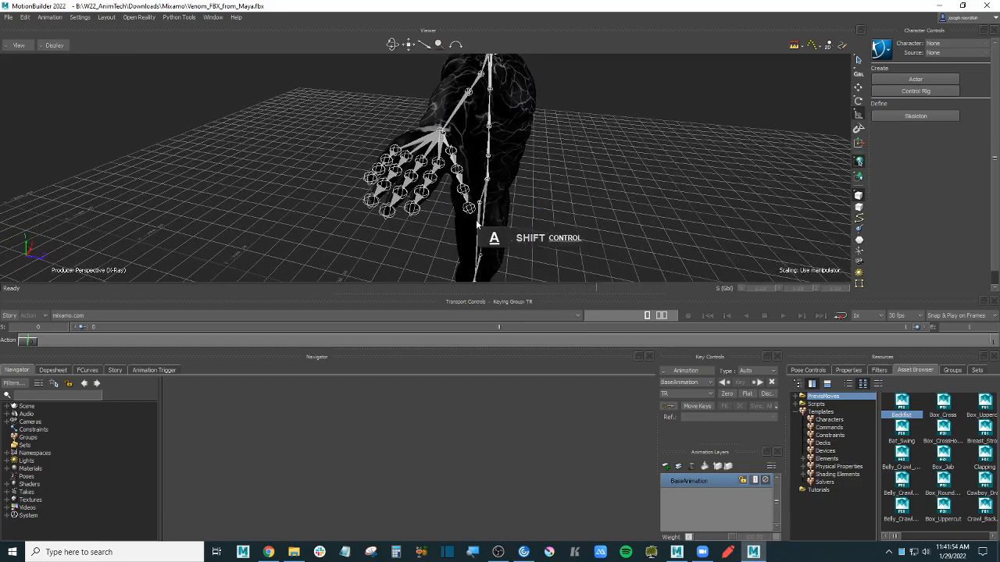
- Cycle the viewer through the Normal, Models only and X-Ray display modes, ending with Models only on the whole character
key(ctrl+a)
key(ctrl+a)
key(ctrl+a)
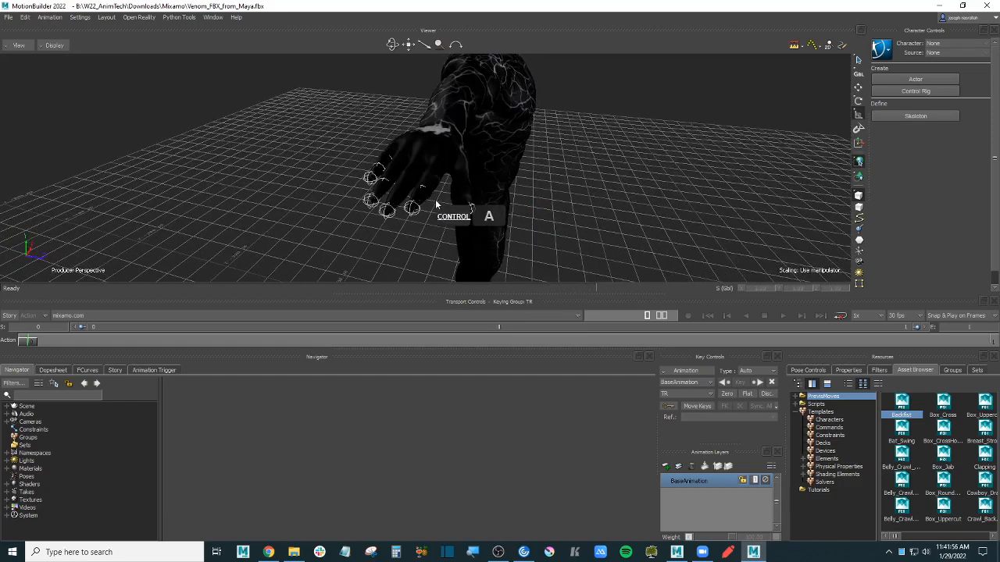
key(ctrl+a)
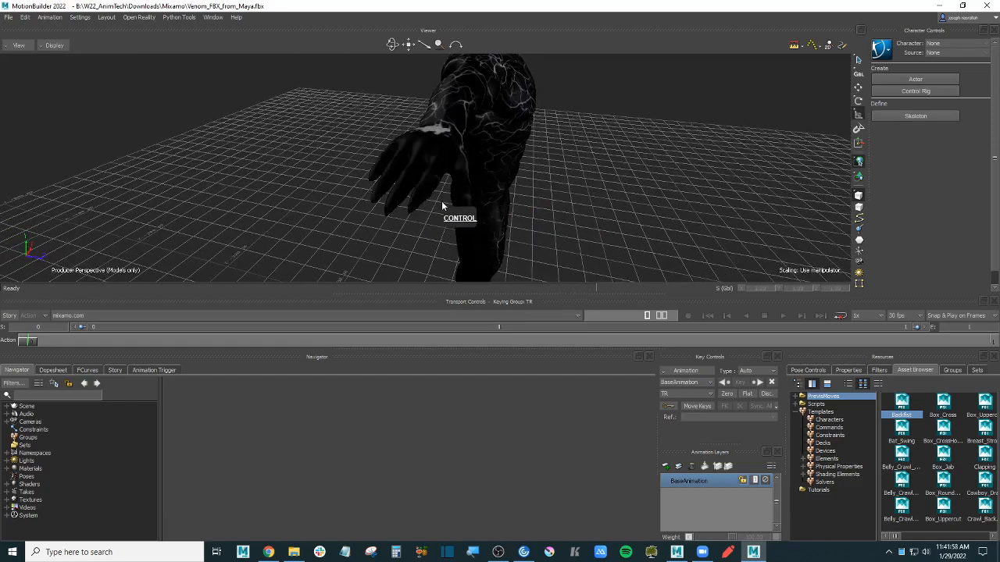
key(ctrl+a)
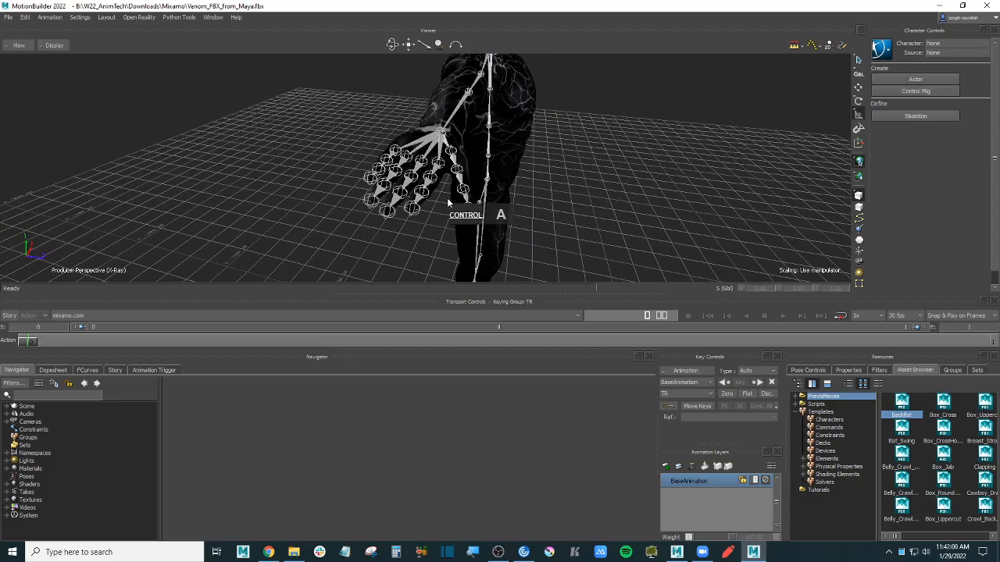
key(ctrl+a)
key(ctrl+a)
ctrl+shift+drag(620, 156, 604, 178)
mouse_move(563, 200)
shift+mouse_down()
mouse_move(566, 173)
mouse_move(583, 179)
mouse_move(538, 187)
mouse_move(556, 188)
shift+mouse_up()
- Start saving the scene as a new file and set the destination to the Characters folder inside W22_AnimTech
click(8, 17)
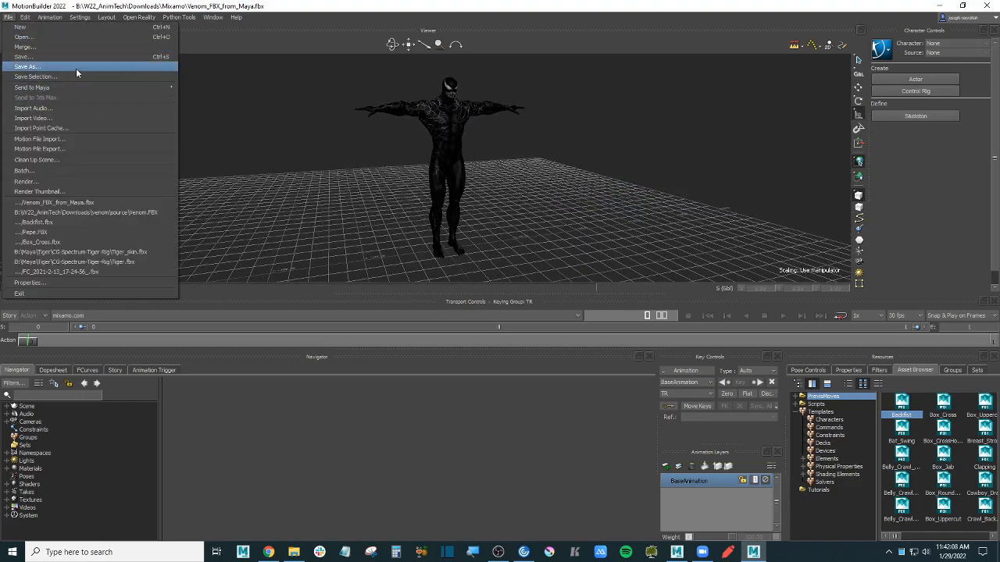
click(76, 68)
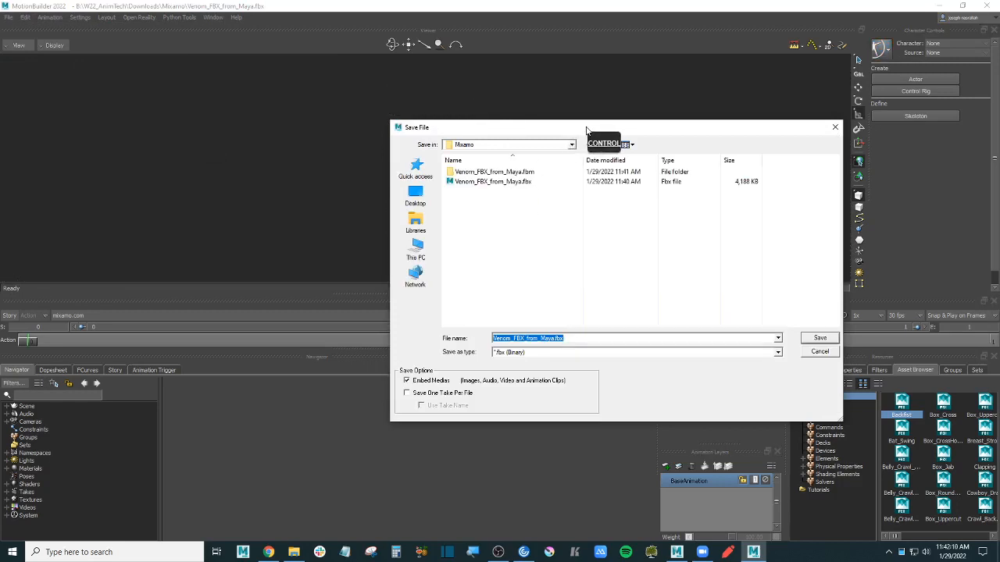
click(599, 145)
click(569, 147)
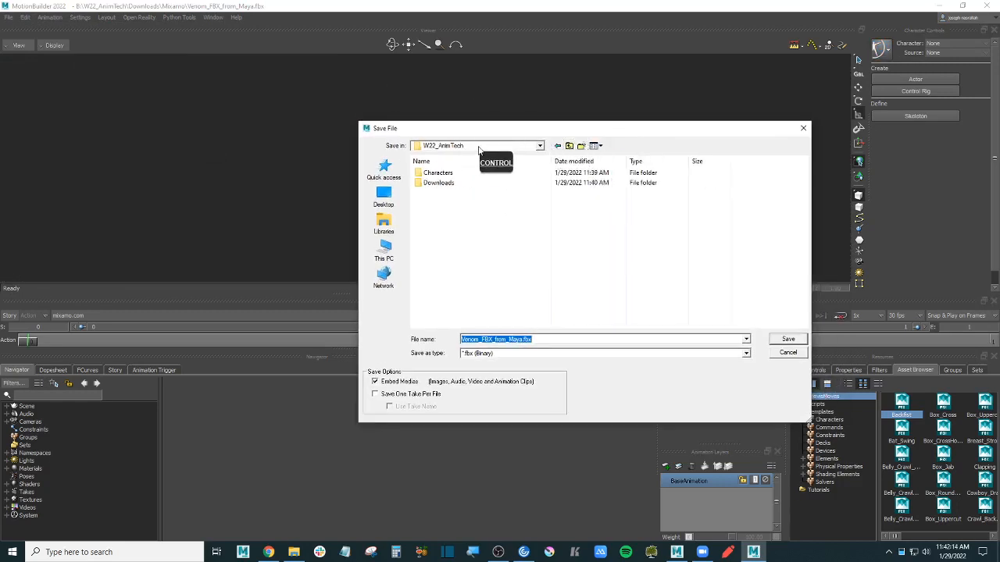
click(537, 146)
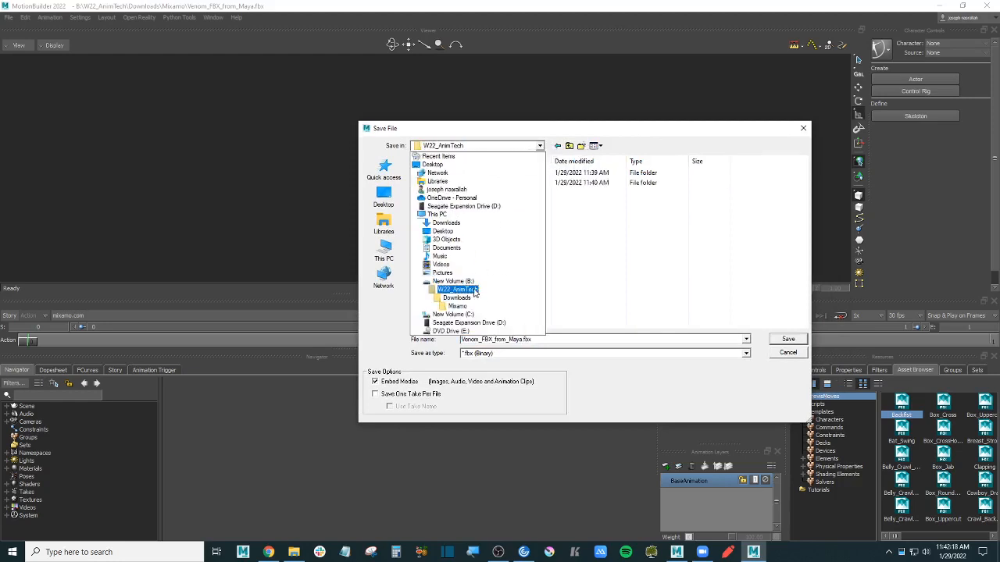
click(473, 290)
double_click(453, 172)
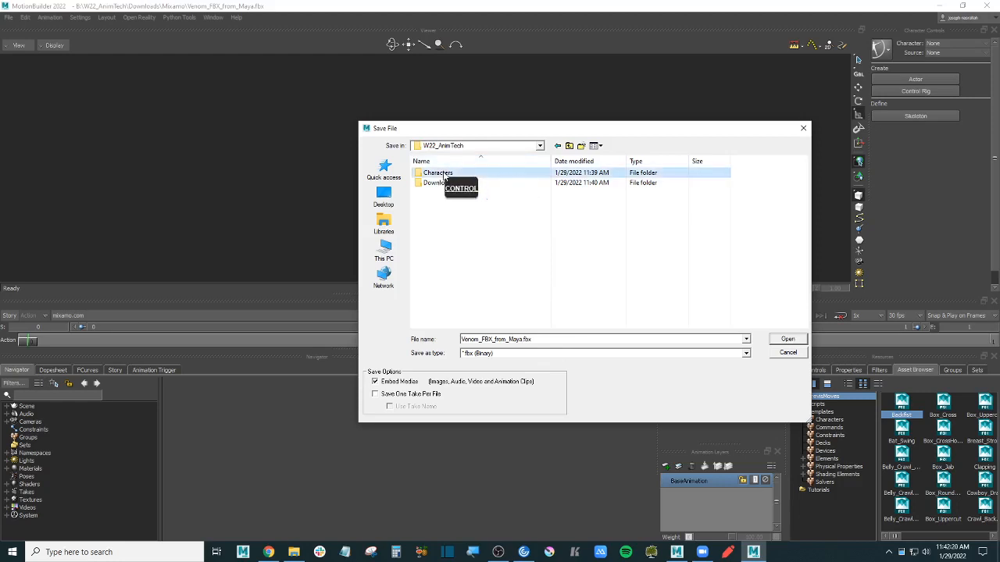
- Name the file Venom_Mobu.fbx and save it as binary FBX with Embed Medias on and all offered save options kept
click(453, 173)
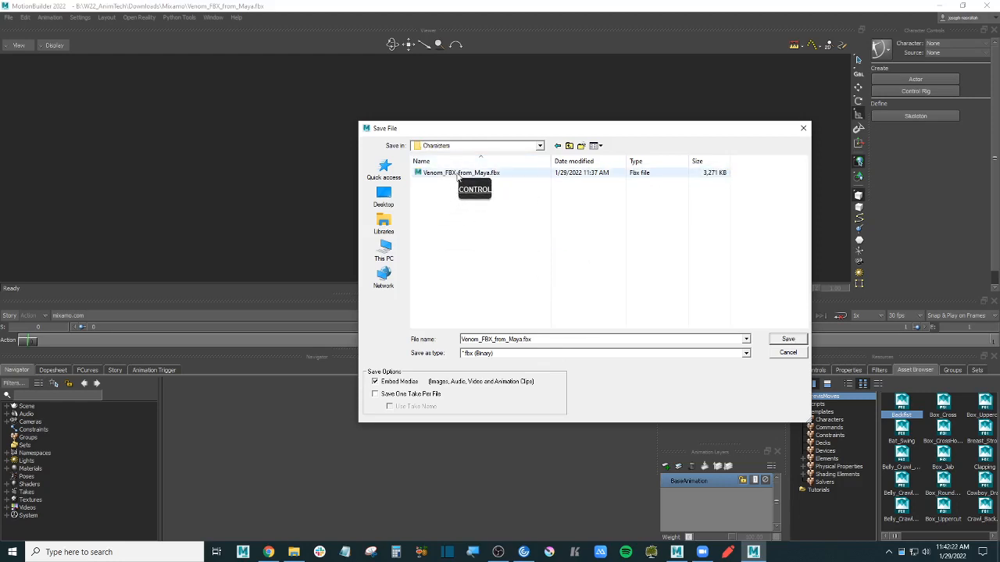
click(485, 339)
click(484, 339)
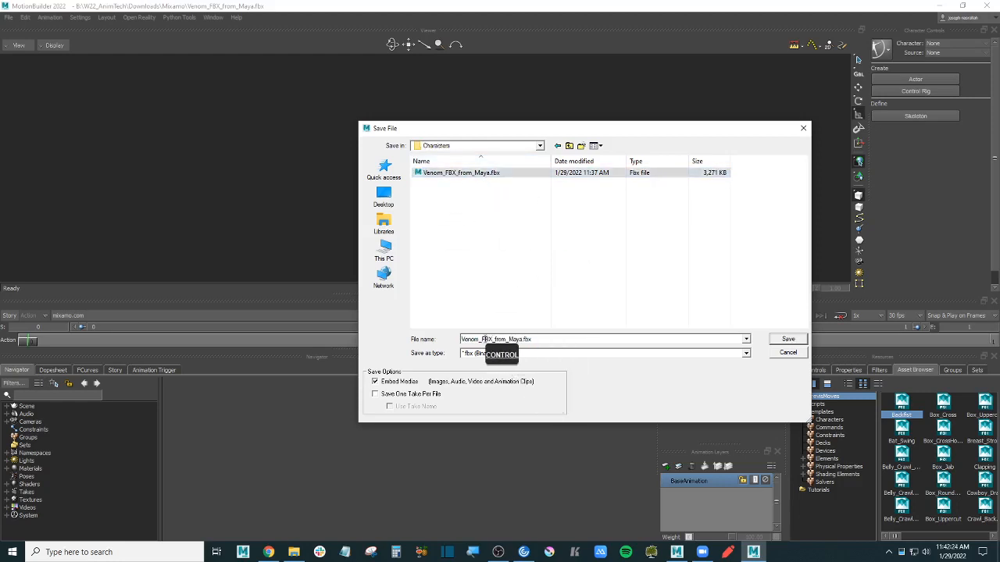
drag(481, 339, 524, 339)
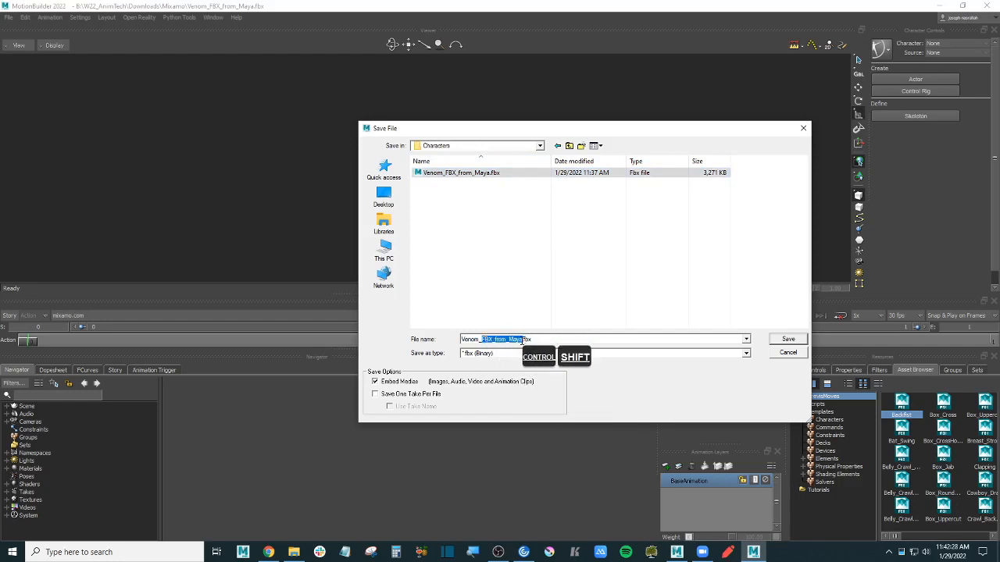
text(Mo)
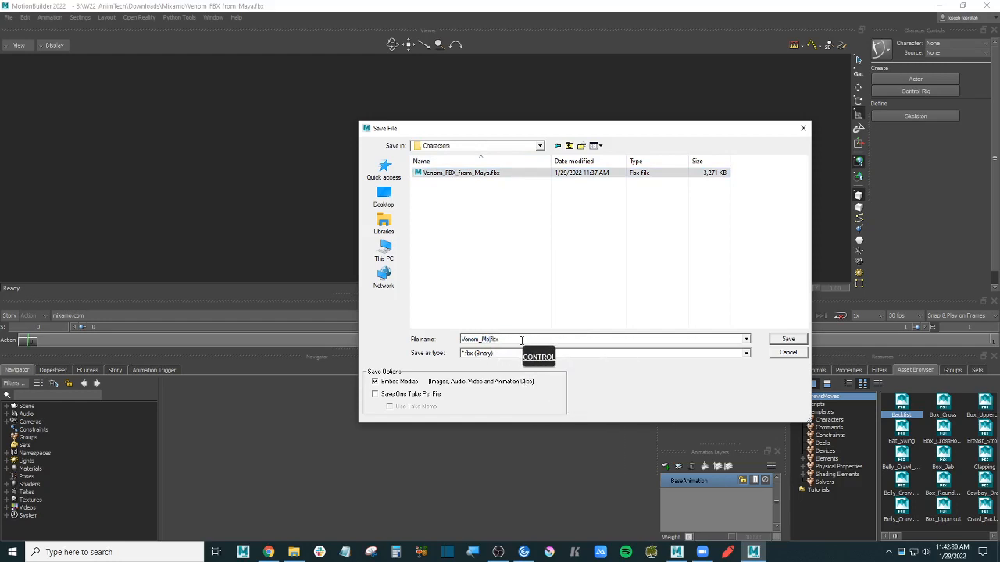
text(bu)
key(Home)
key(End)
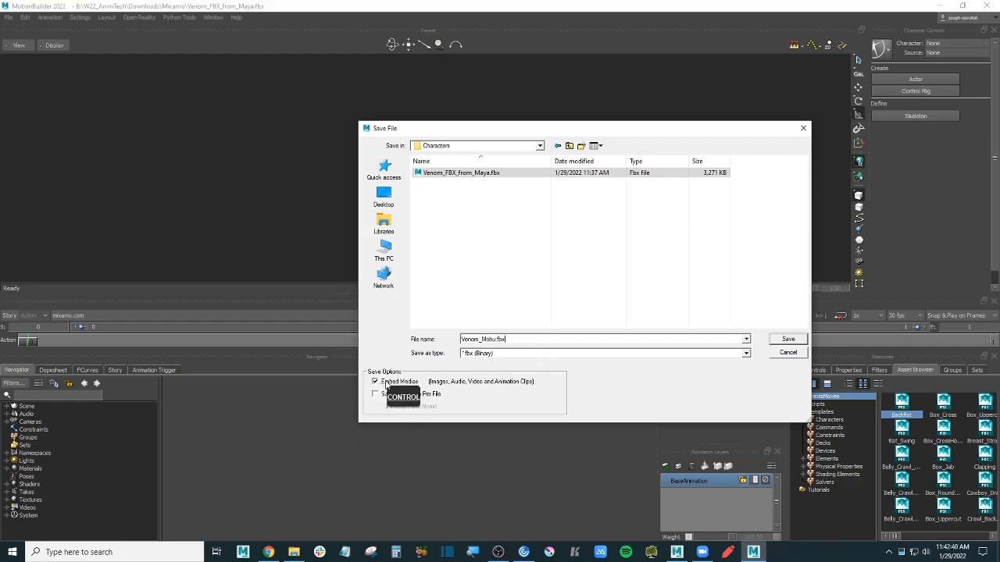
key(Return)
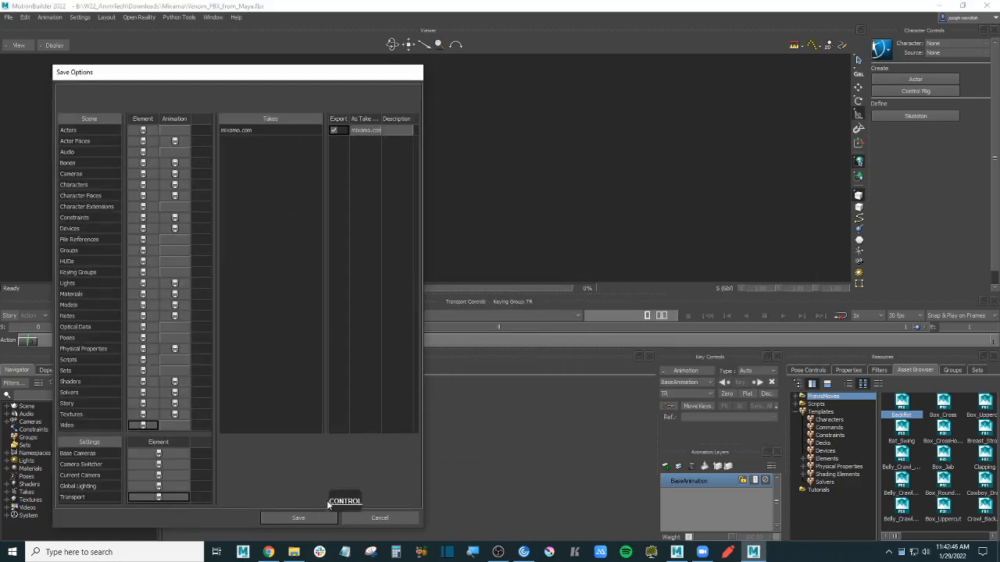
click(314, 517)
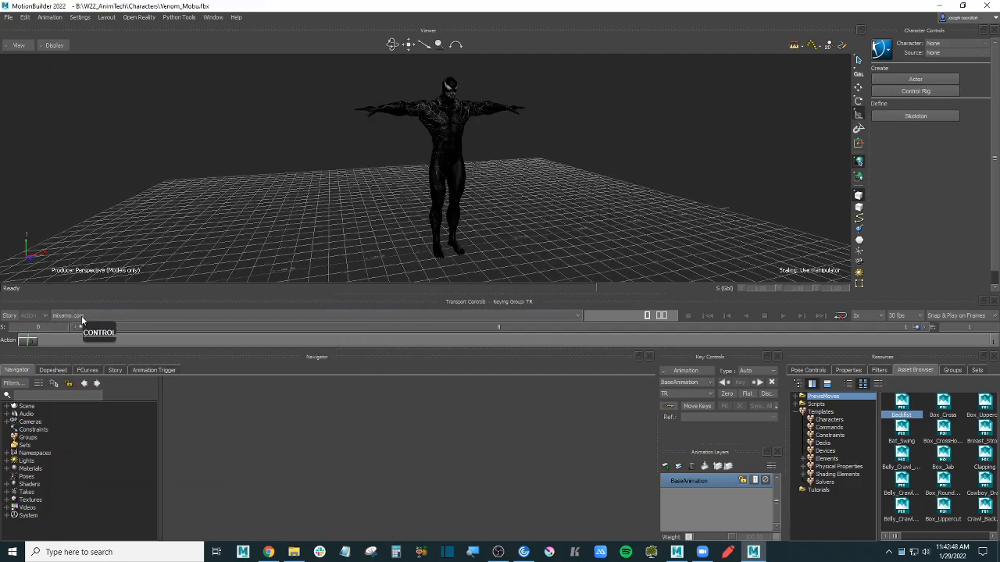
- Set the viewer to X-Ray display and enlarge the viewer area downward around the Venom character
key(ctrl+a)
ctrl+shift+drag(555, 167, 539, 218)
drag(578, 292, 578, 326)
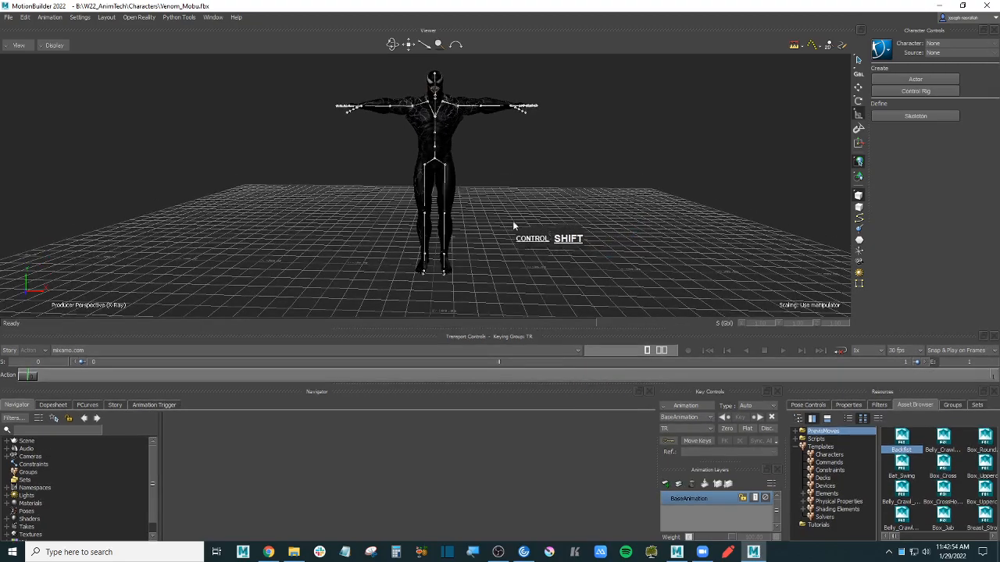
ctrl+shift+drag(512, 221, 547, 239)
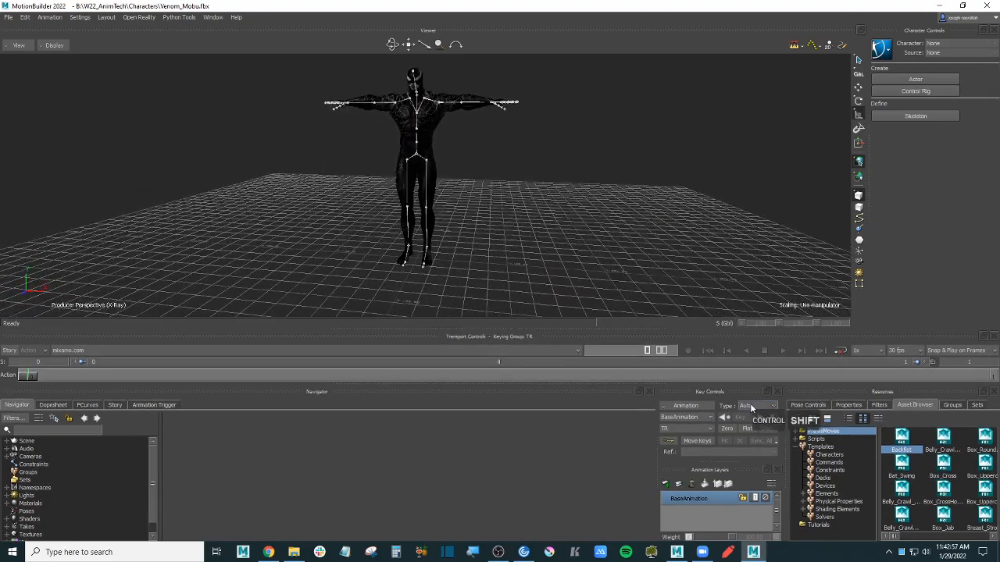
- Add a Character asset from the Characters templates to the scene and make it the current character
click(822, 447)
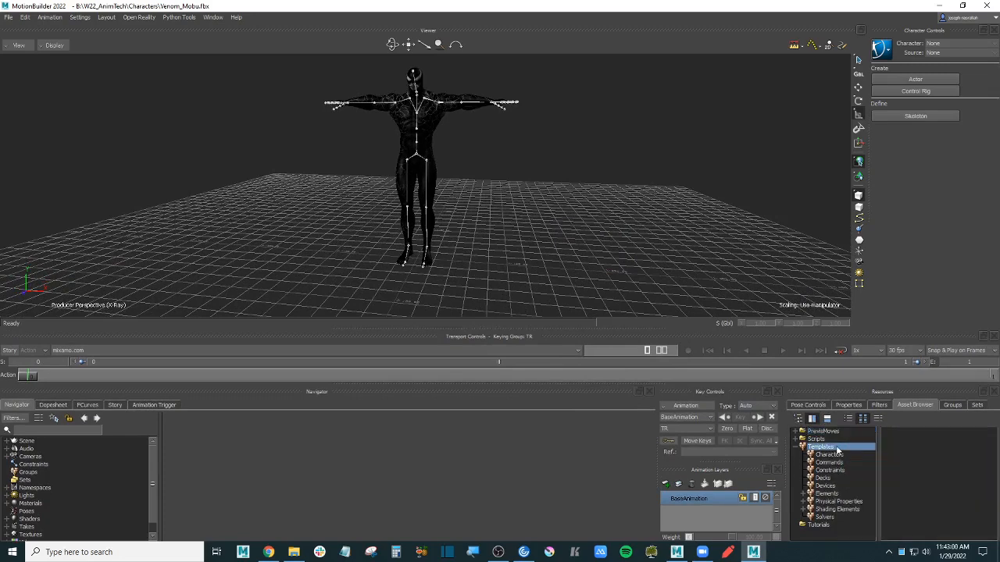
click(829, 455)
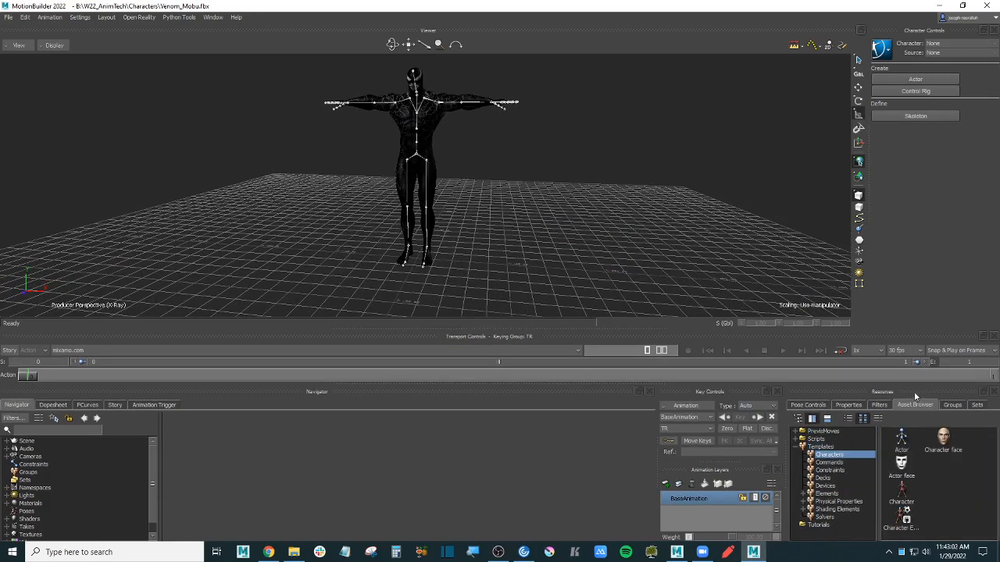
click(881, 406)
click(916, 405)
click(903, 500)
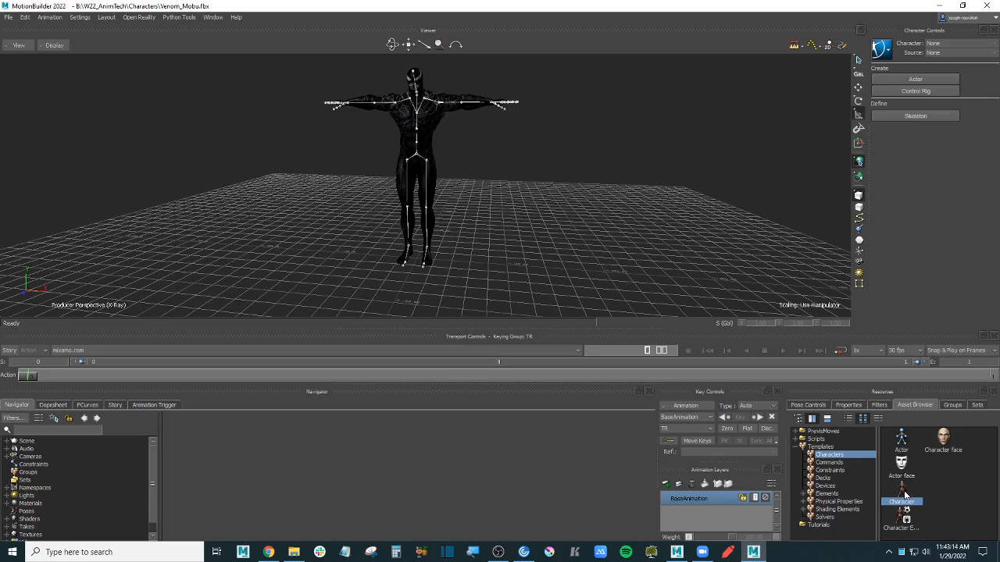
drag(905, 494, 572, 199)
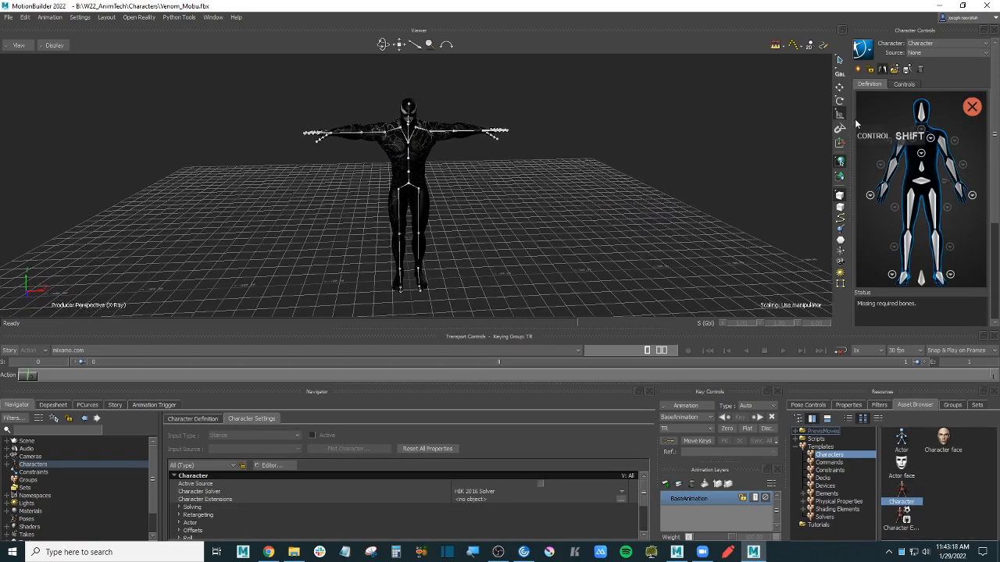
click(957, 46)
click(941, 62)
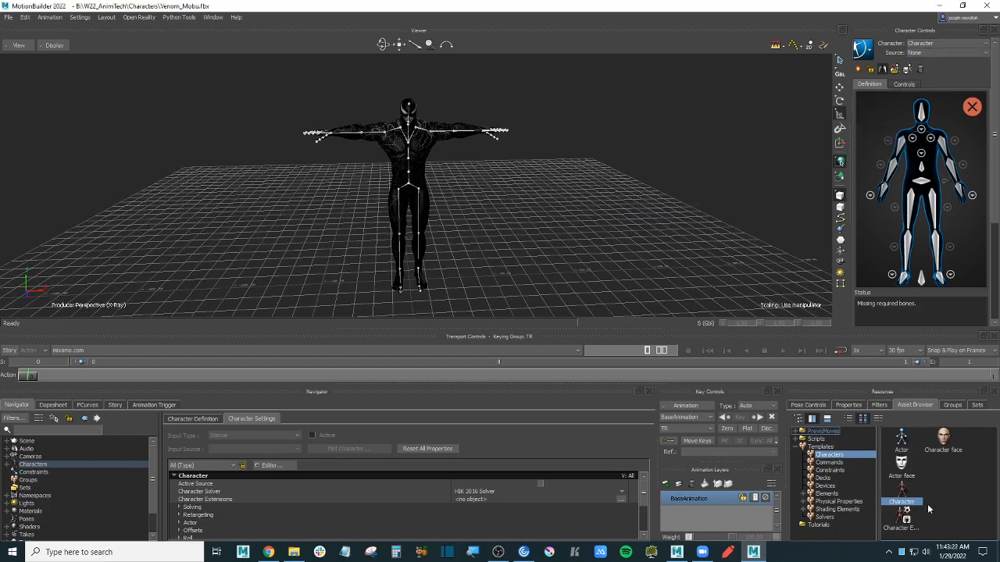
- Rename the new character under the scene's Characters branch to Venom
click(7, 465)
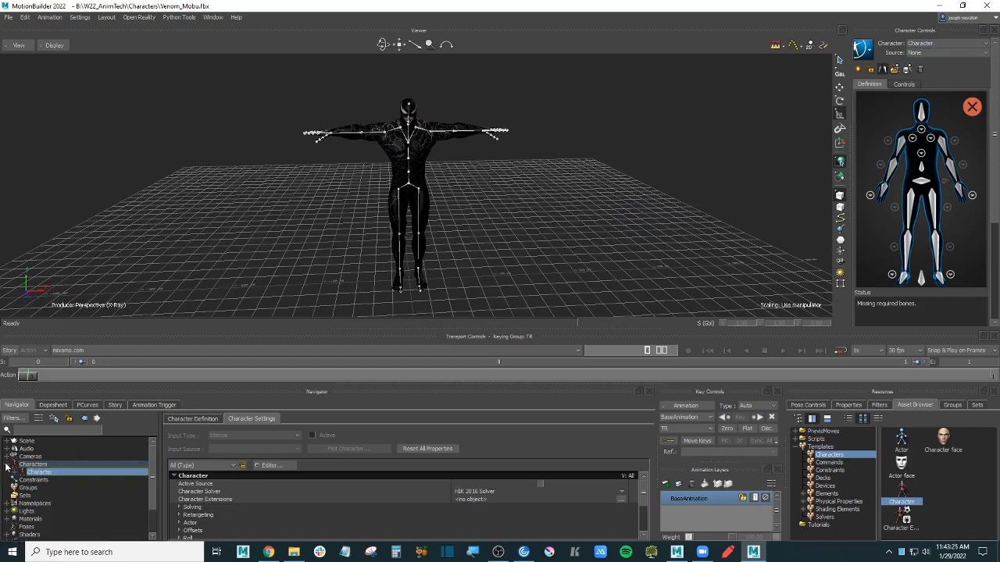
click(57, 406)
click(23, 406)
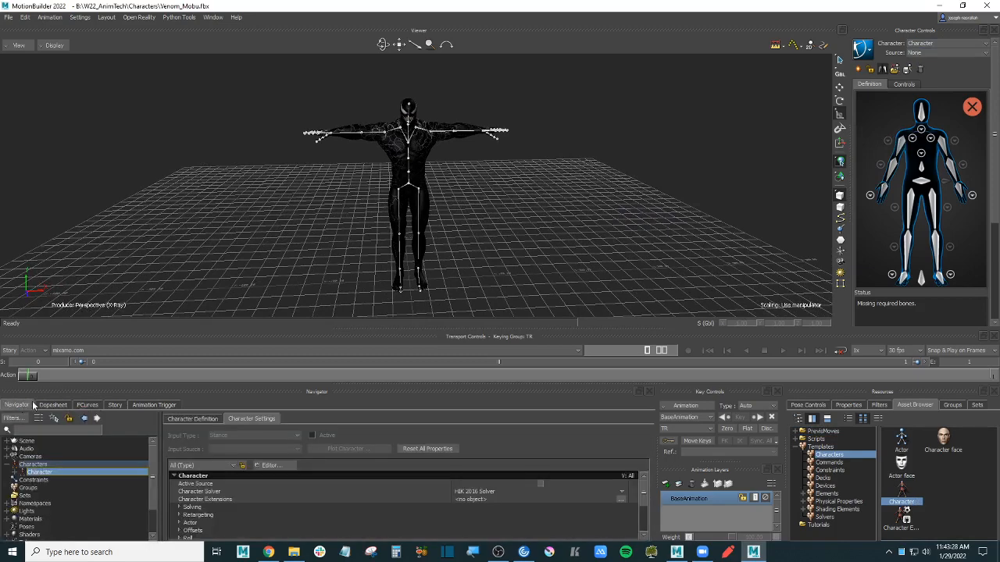
click(42, 467)
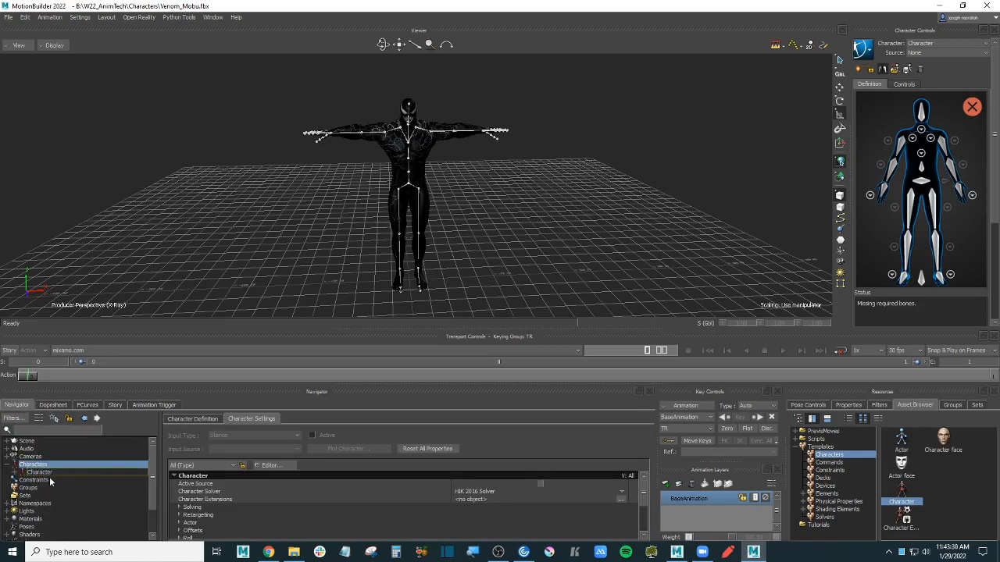
click(64, 473)
right_click(63, 471)
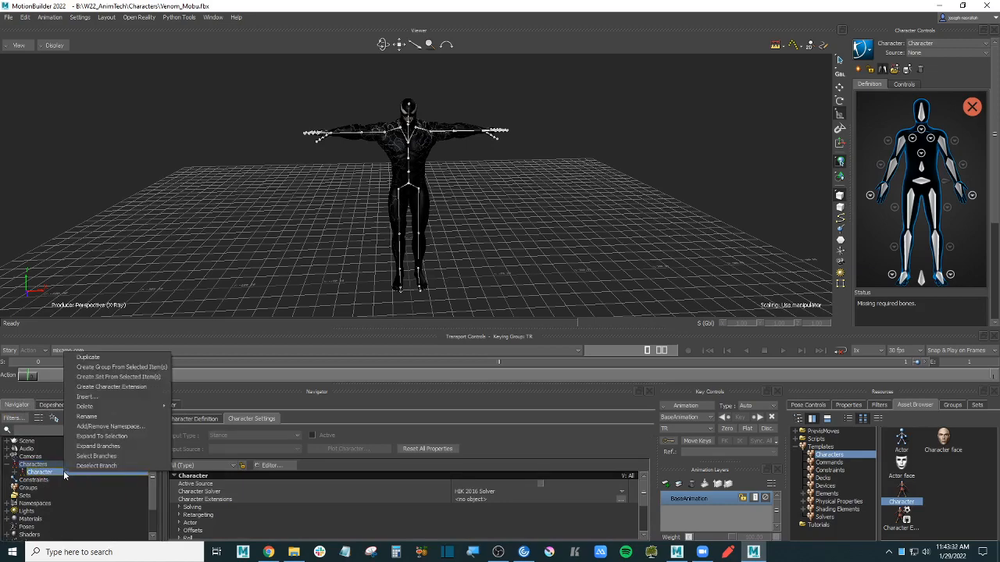
click(108, 421)
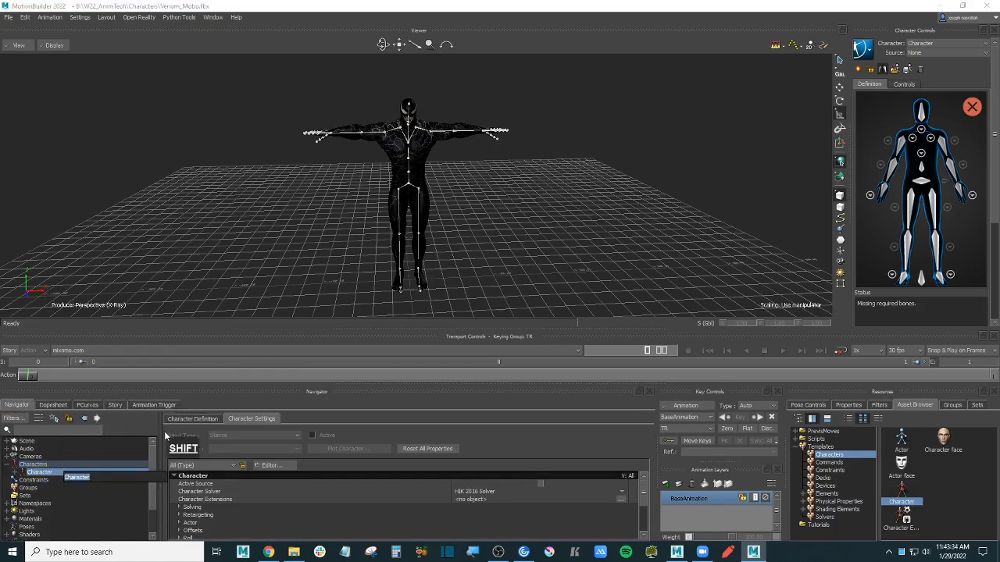
text(Venom)
key(Return)
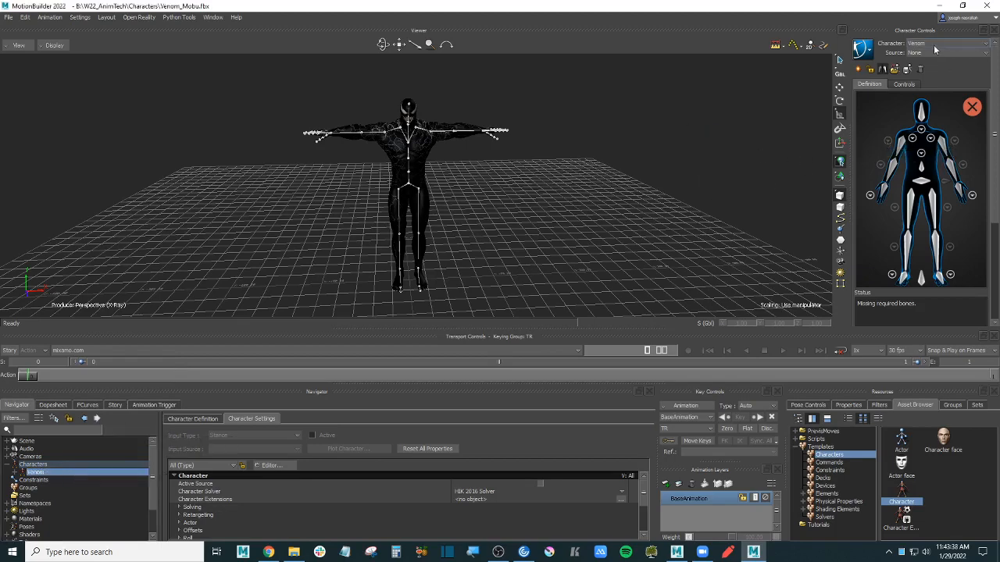
- Choose Venom as the current character in the Character Controls
click(669, 151)
shift+drag(667, 147, 664, 153)
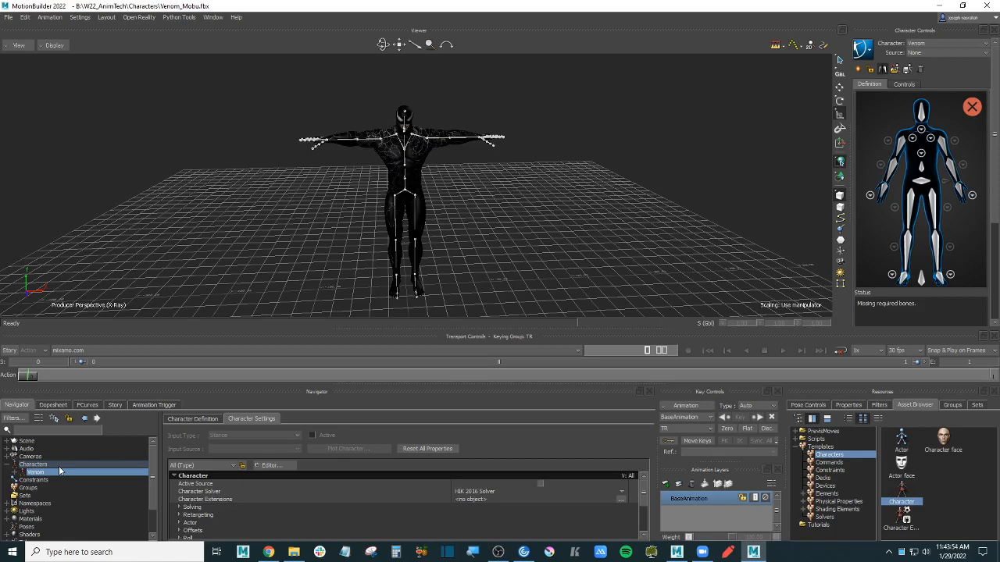
click(942, 45)
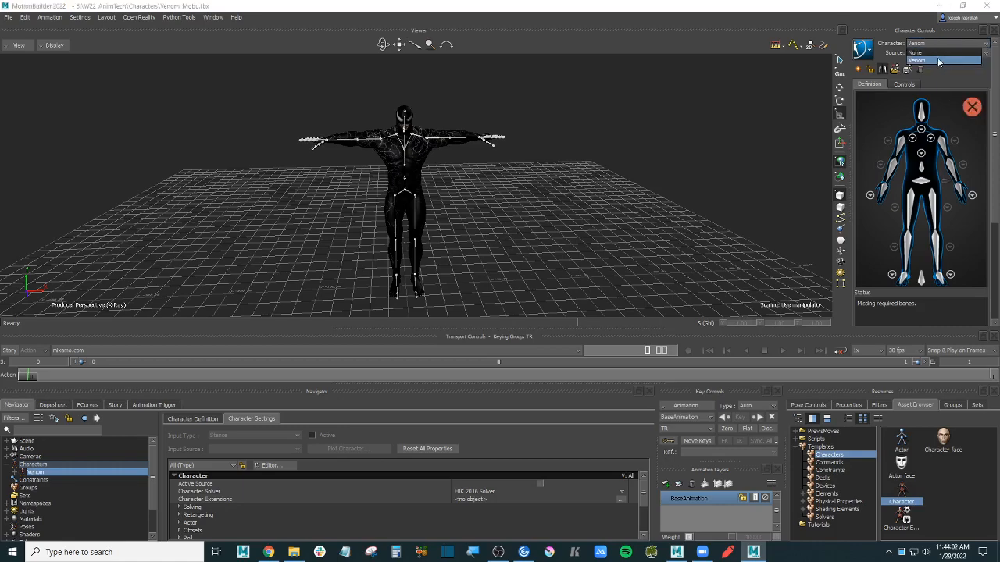
click(939, 61)
- Select the Venom body mesh and create a group from it named venom_skin
ctrl+shift+drag(597, 191, 575, 168)
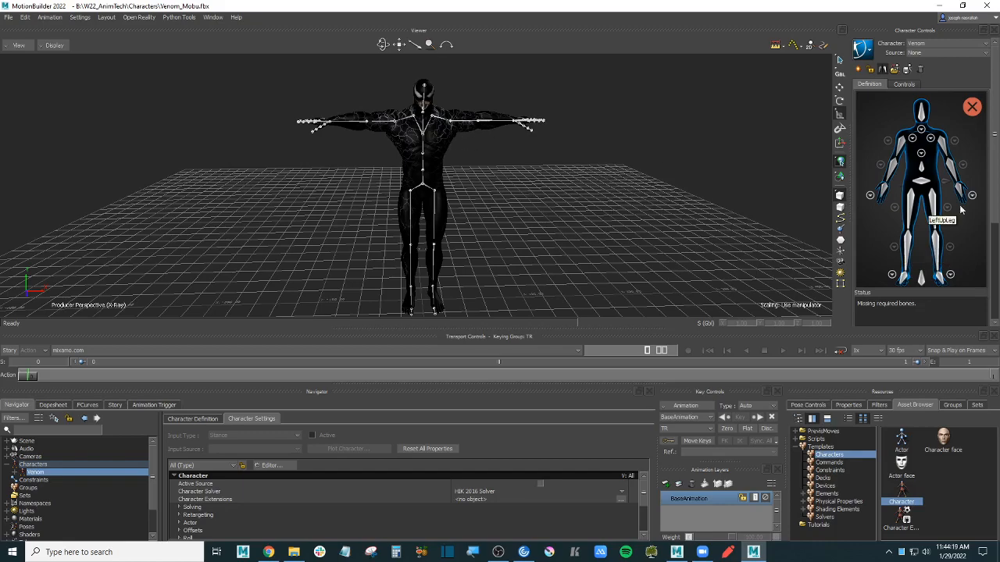
shift+drag(600, 161, 550, 170)
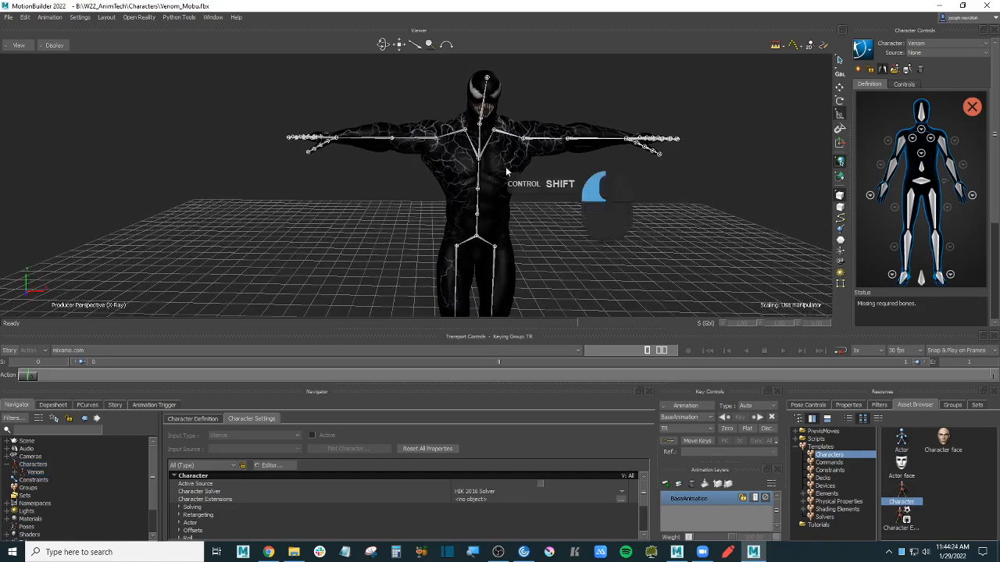
click(507, 168)
click(614, 201)
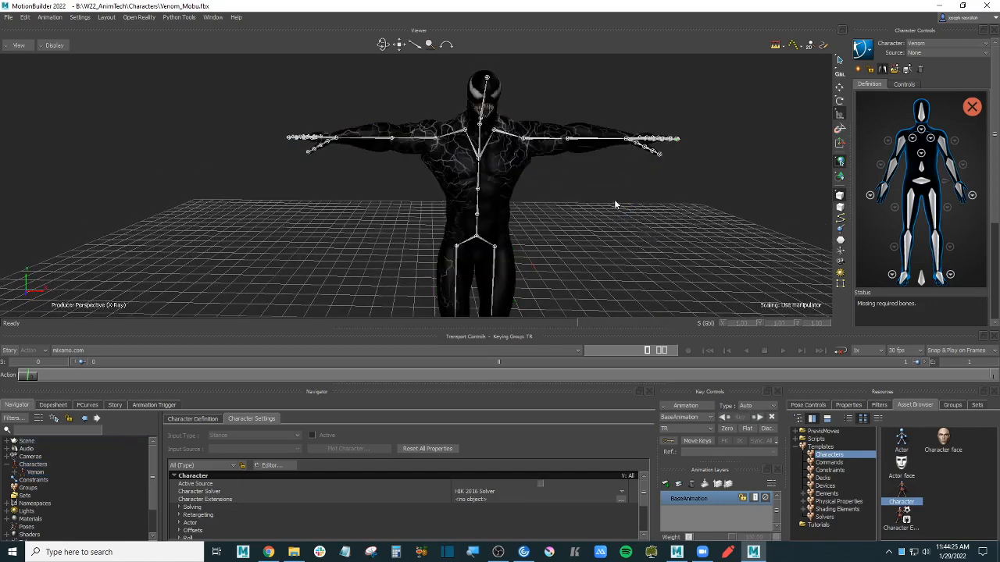
click(516, 166)
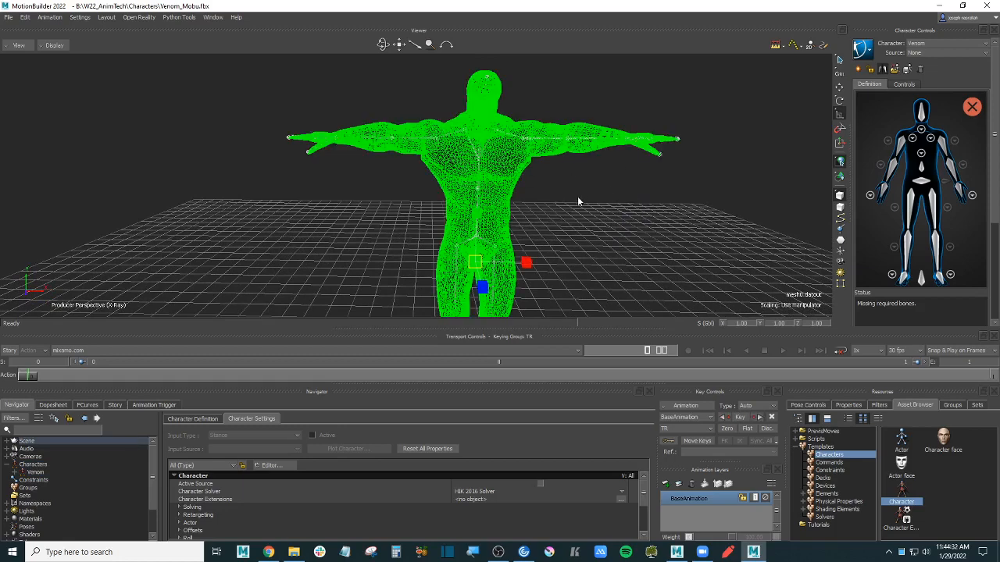
click(954, 406)
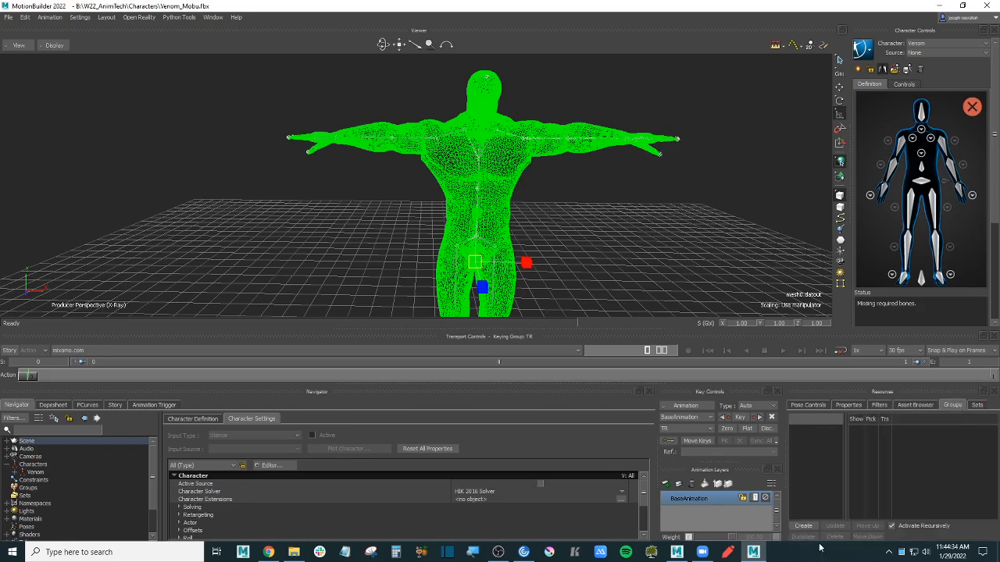
double_click(816, 431)
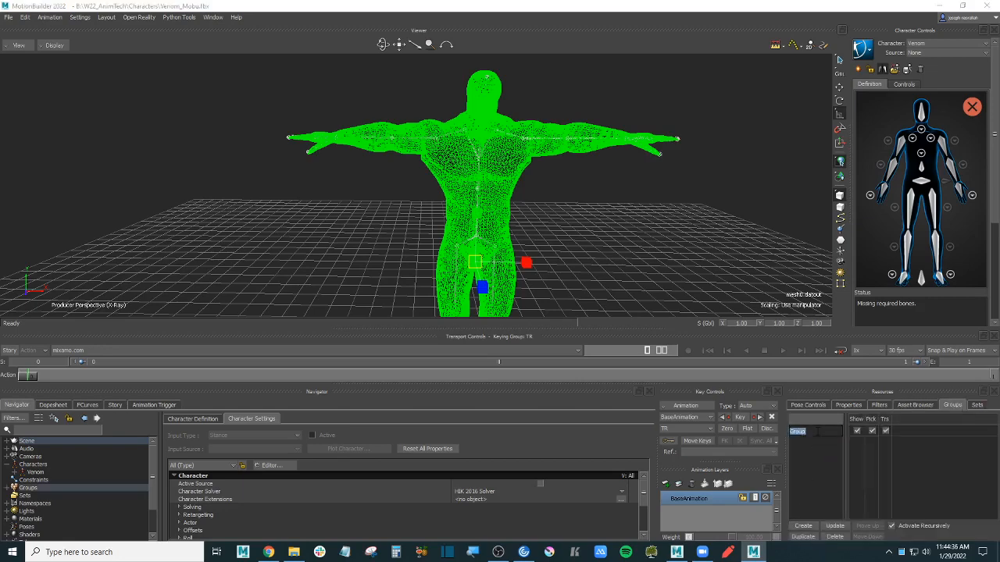
text(venom_skin)
key(Return)
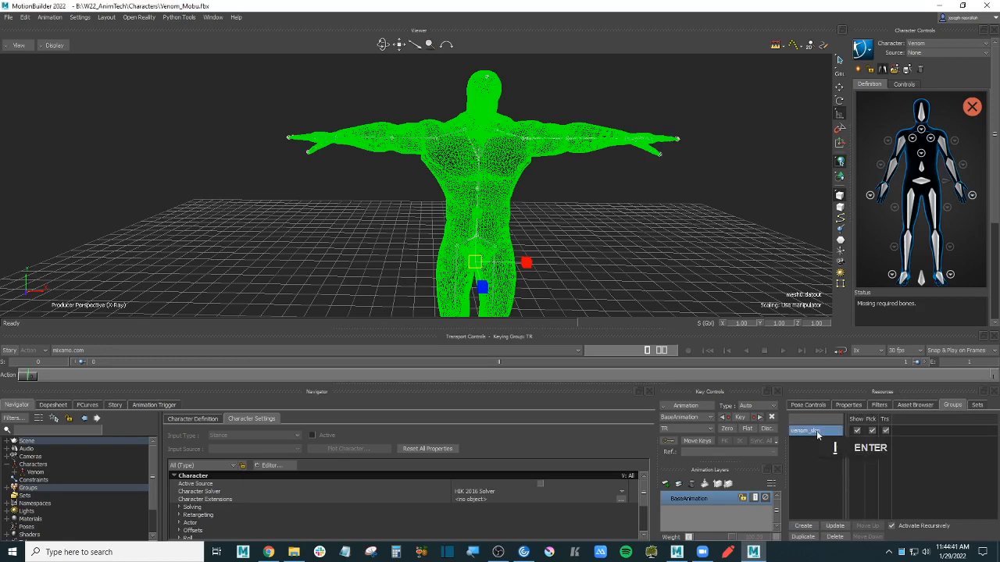
- Turn off Pick and Trs for the venom_skin group and clear the mesh selection
click(872, 431)
click(885, 431)
click(660, 249)
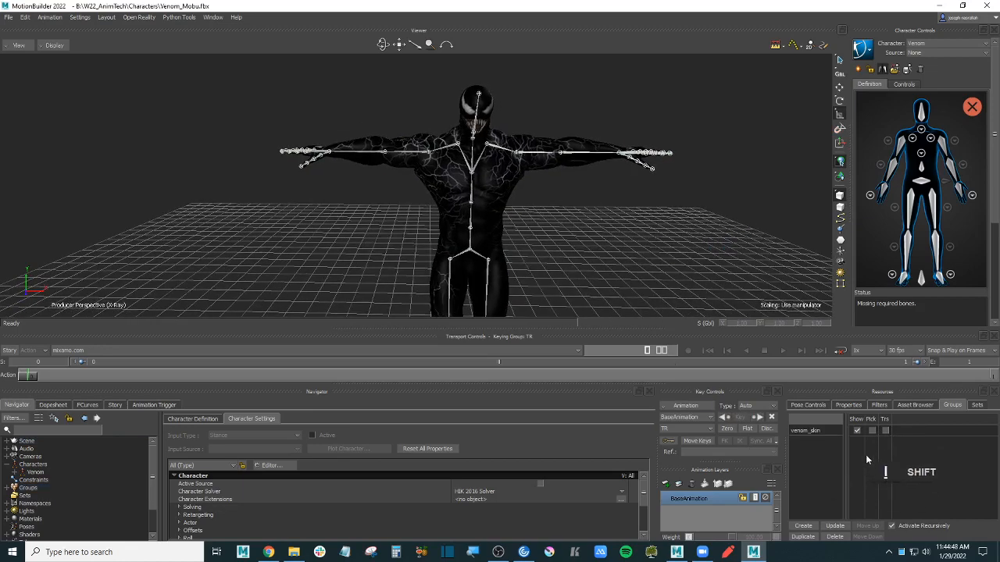
- Toggle the venom_skin group's Show option off and on to test its visibility, leaving it shown
click(857, 431)
click(857, 431)
click(857, 431)
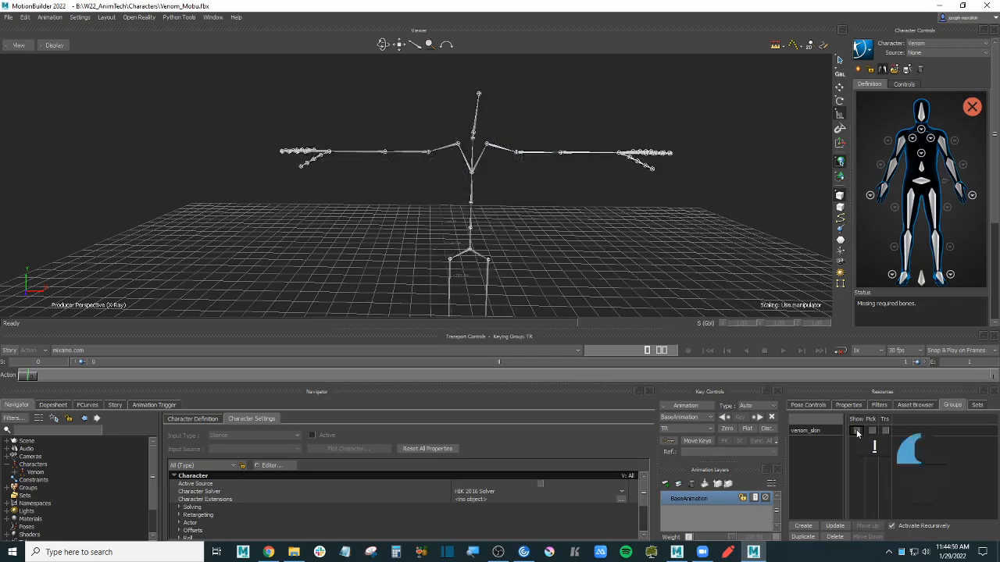
click(857, 431)
- Examine the skeleton from the upper body down to the feet, briefly selecting the hips joint at the pelvis
ctrl+shift+drag(595, 202, 574, 231)
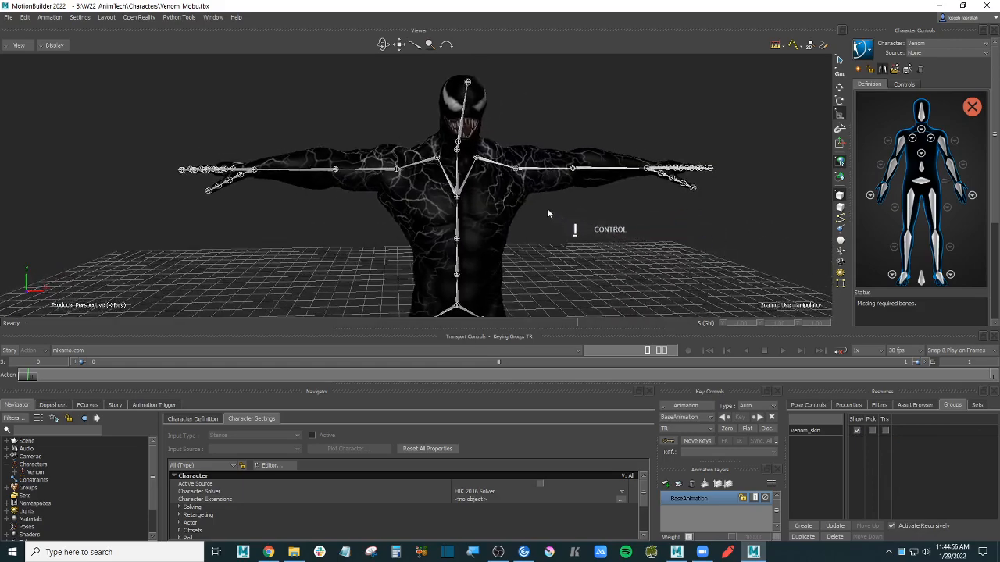
ctrl+middle_drag(517, 173, 456, 176)
scroll(534, 184, down, 3)
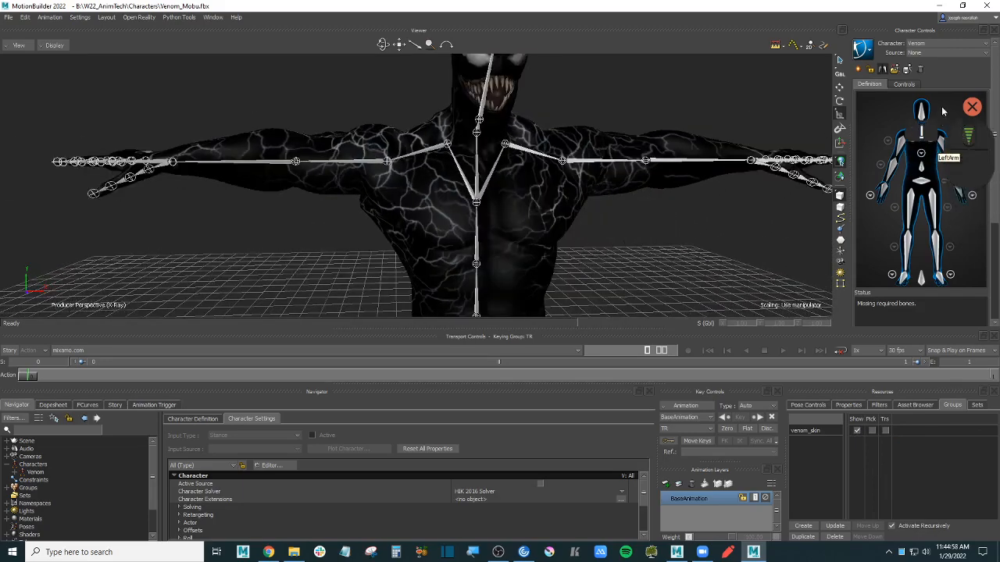
ctrl+shift+drag(643, 224, 706, 248)
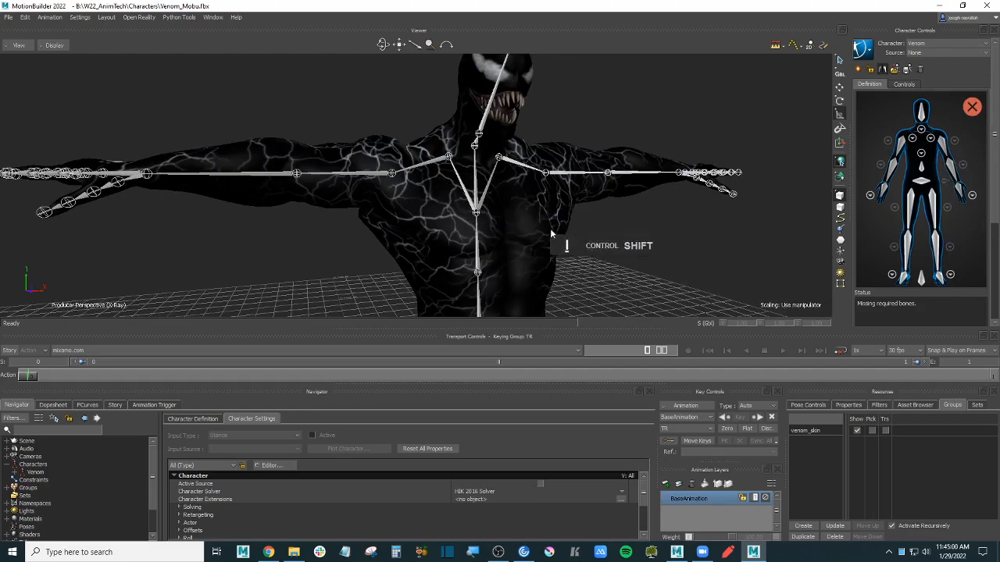
ctrl+shift+drag(551, 232, 578, 217)
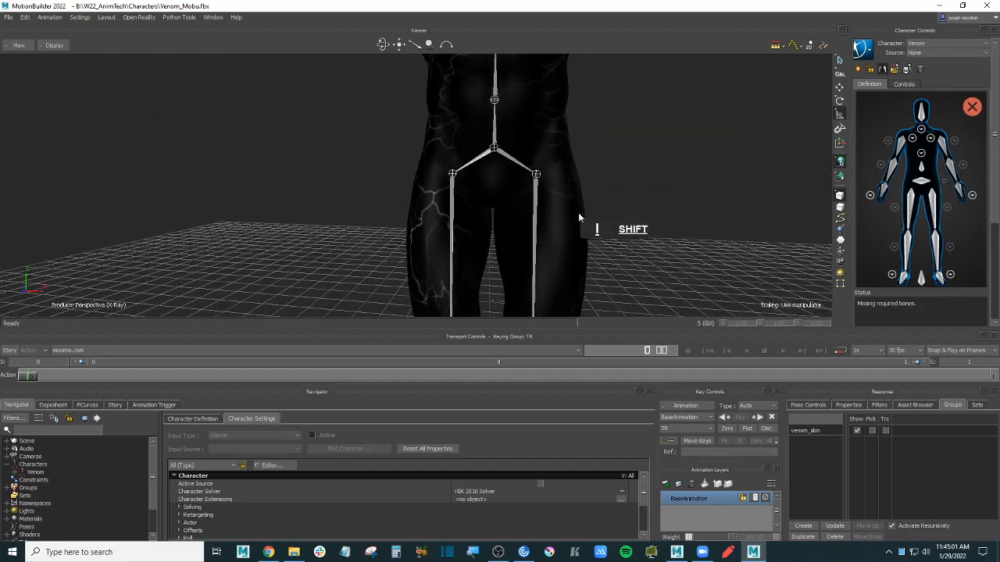
click(492, 149)
ctrl+drag(634, 233, 664, 236)
ctrl+shift+drag(664, 236, 576, 191)
ctrl+shift+drag(575, 191, 579, 200)
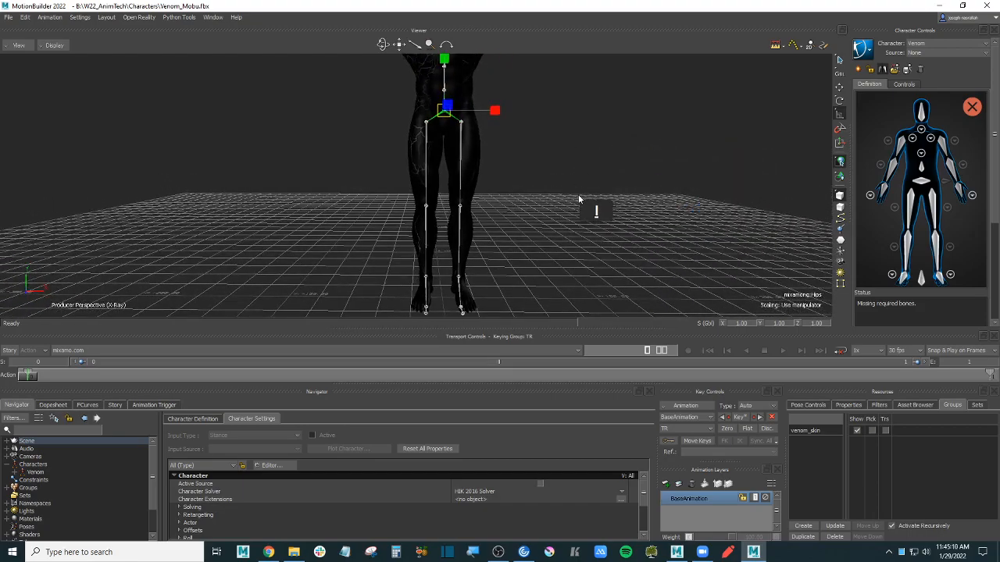
click(584, 188)
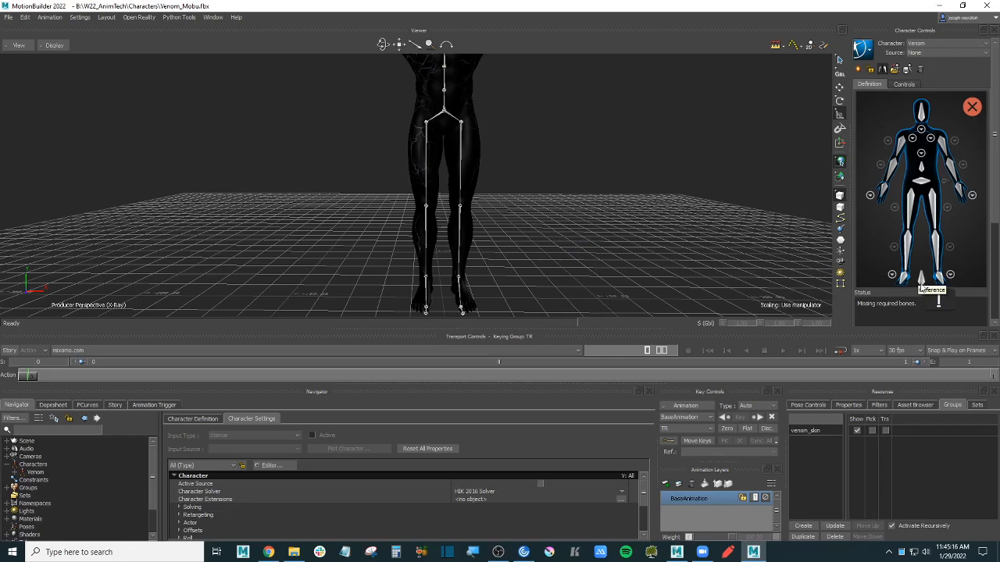
- Select the hips joint and expand the Scene branch in a slightly widened Navigator tree to locate it
click(445, 112)
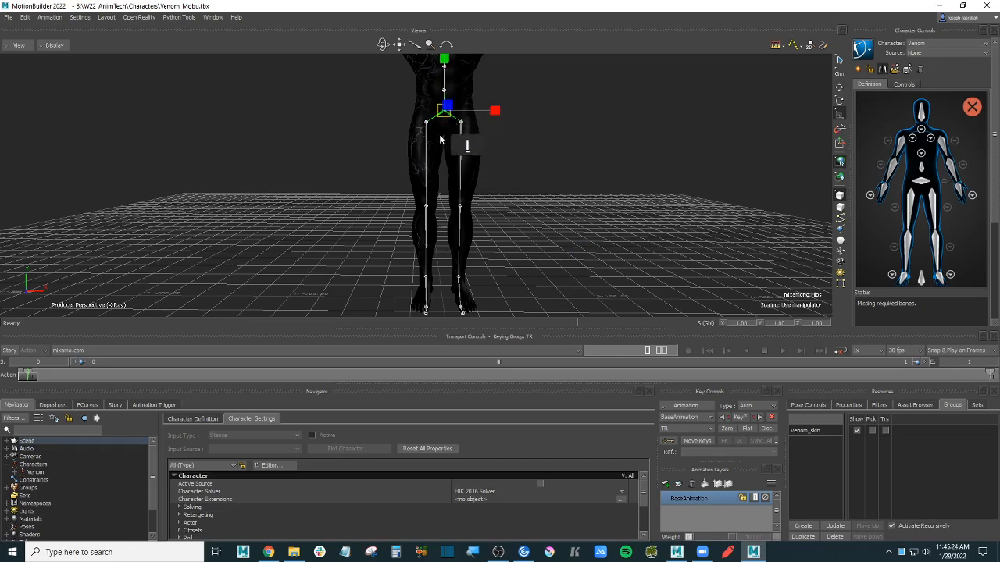
click(7, 443)
drag(160, 453, 177, 453)
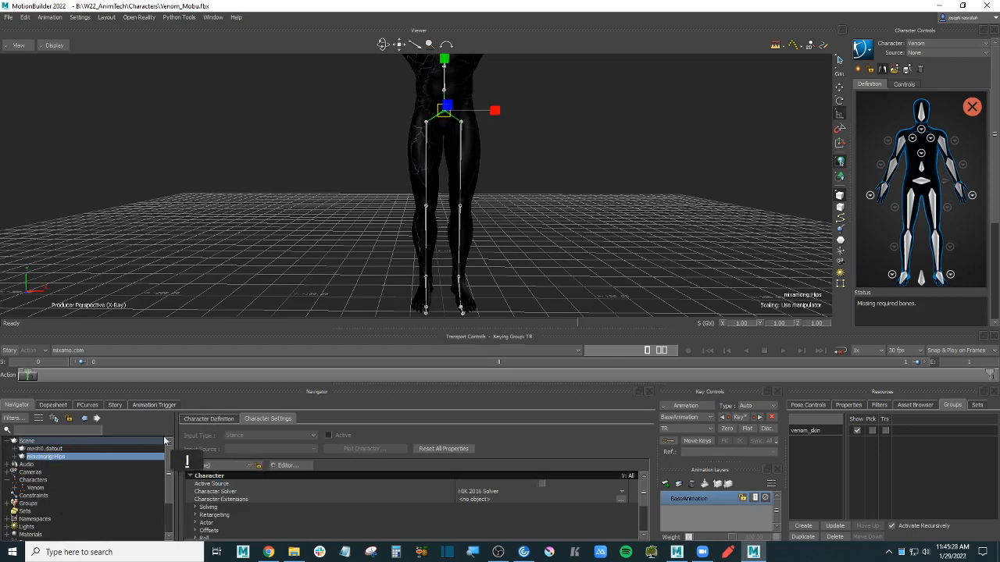
- Switch the viewer to the Schematic view and examine the joint hierarchy below mixamorig:Hips
click(33, 46)
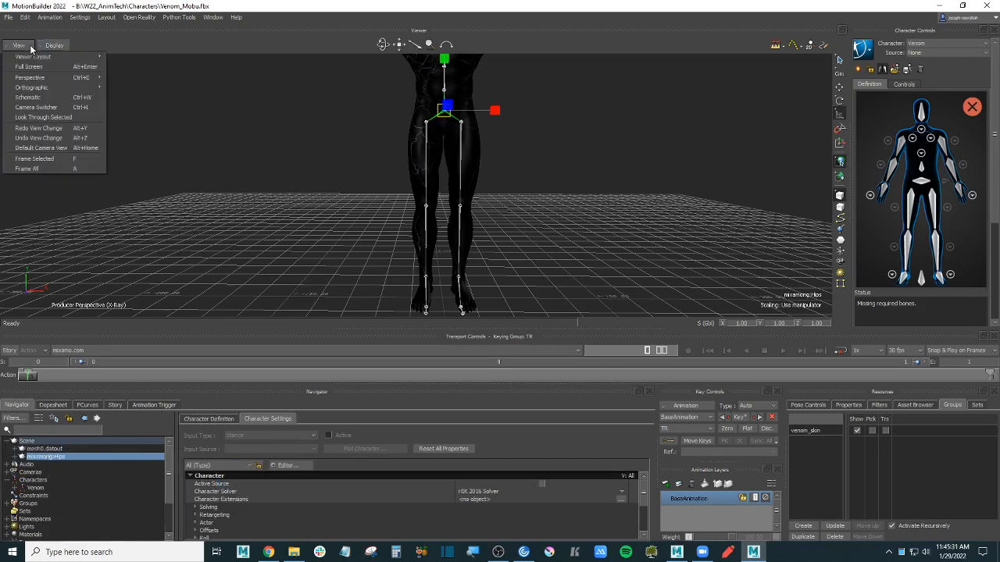
click(47, 97)
shift+drag(400, 170, 539, 119)
mouse_move(437, 129)
shift+mouse_down()
mouse_move(554, 86)
mouse_move(588, 179)
mouse_move(617, 148)
mouse_move(635, 168)
shift+mouse_up()
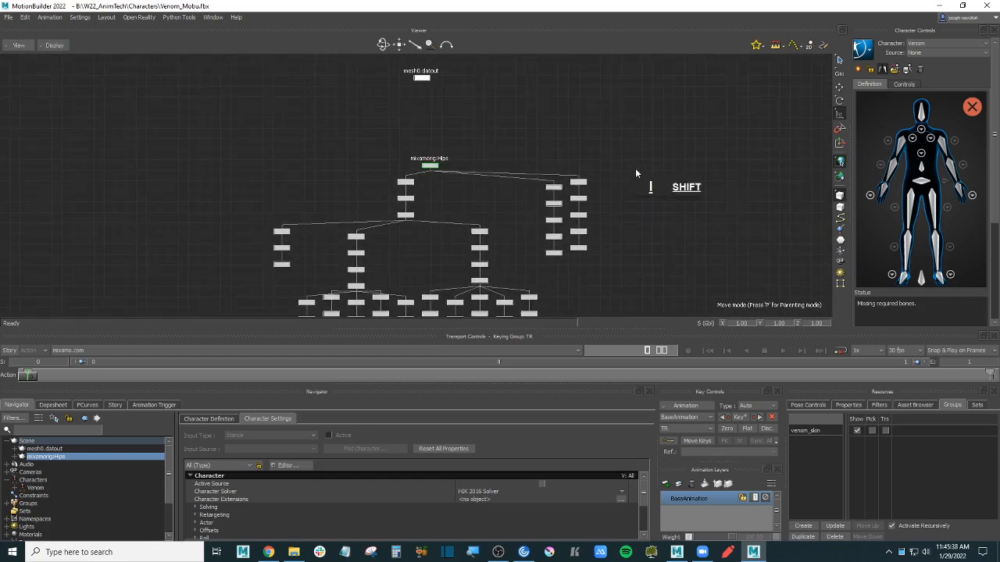
shift+drag(624, 209, 632, 180)
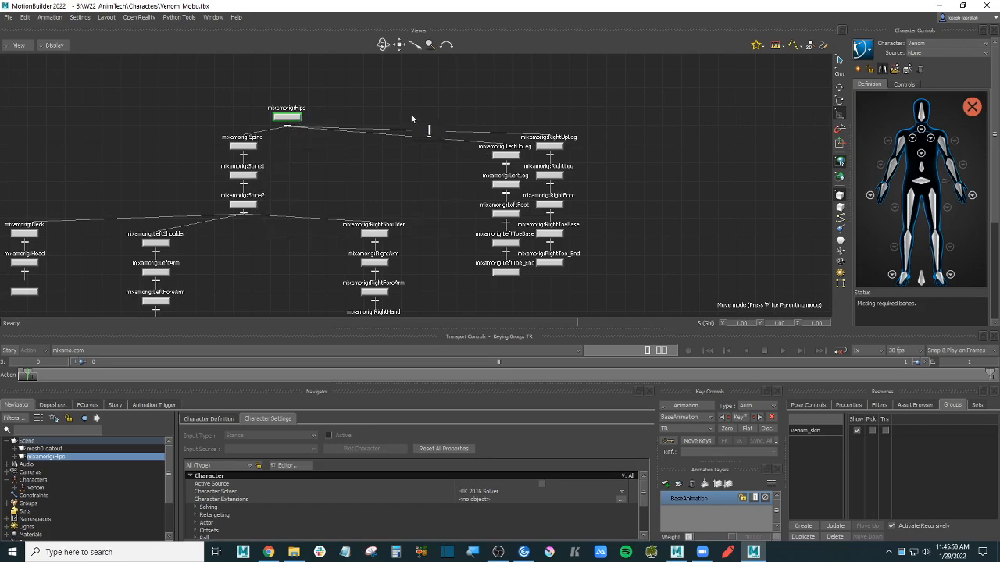
shift+drag(365, 231, 440, 131)
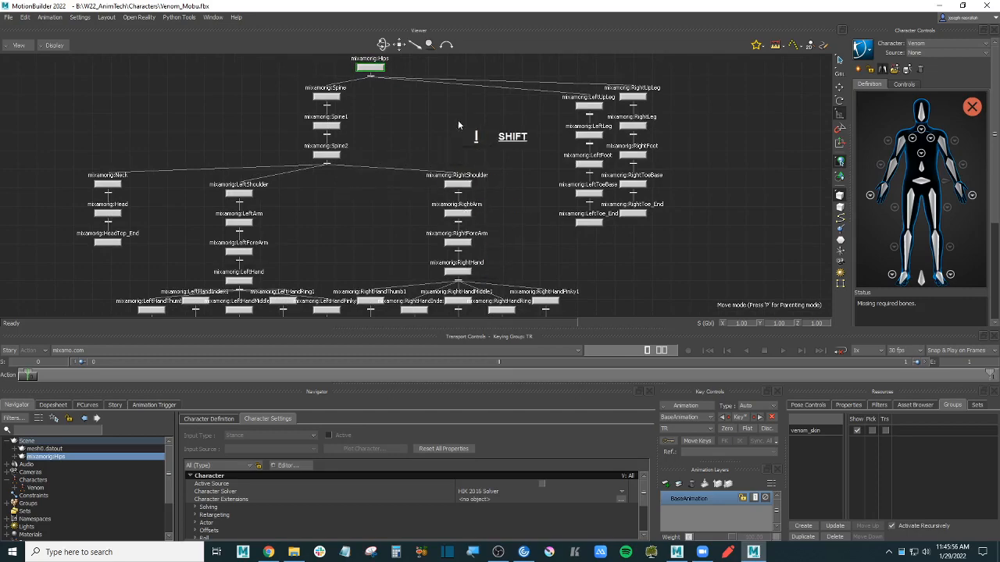
shift+drag(459, 125, 435, 174)
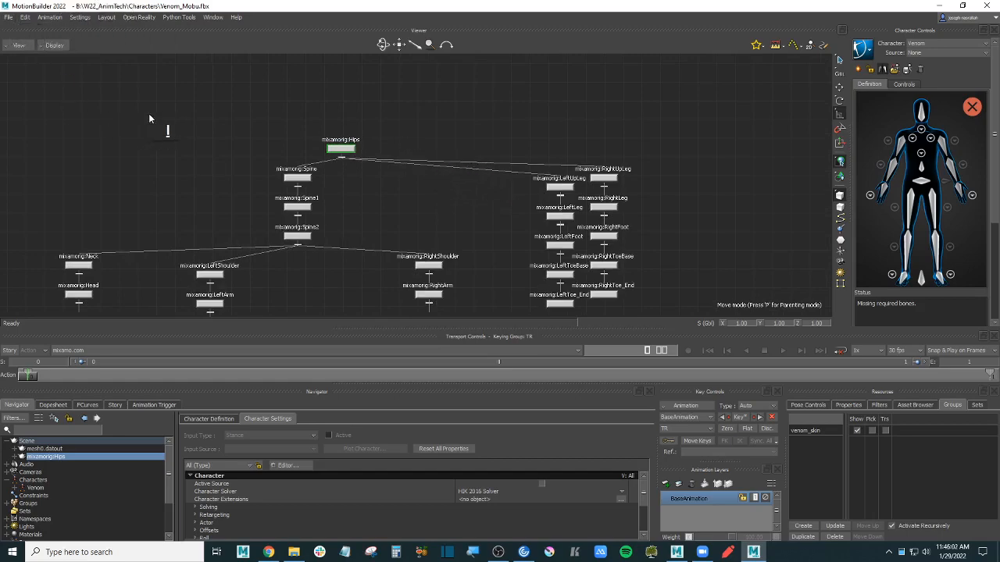
- Switch the viewer from the Schematic view to the Producer Perspective and deselect the hips joint
shift+drag(196, 100, 189, 107)
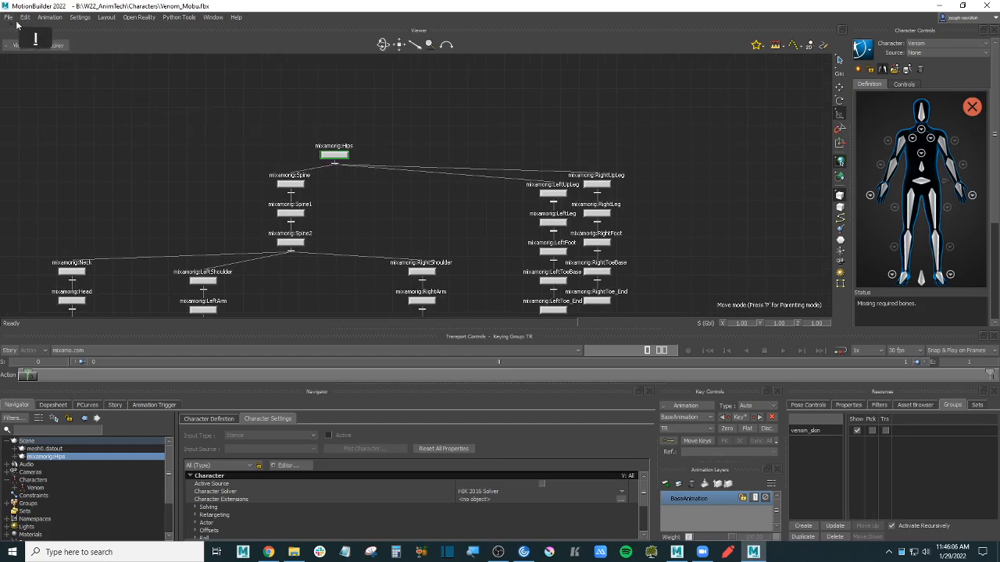
click(19, 44)
mouse_move(42, 78)
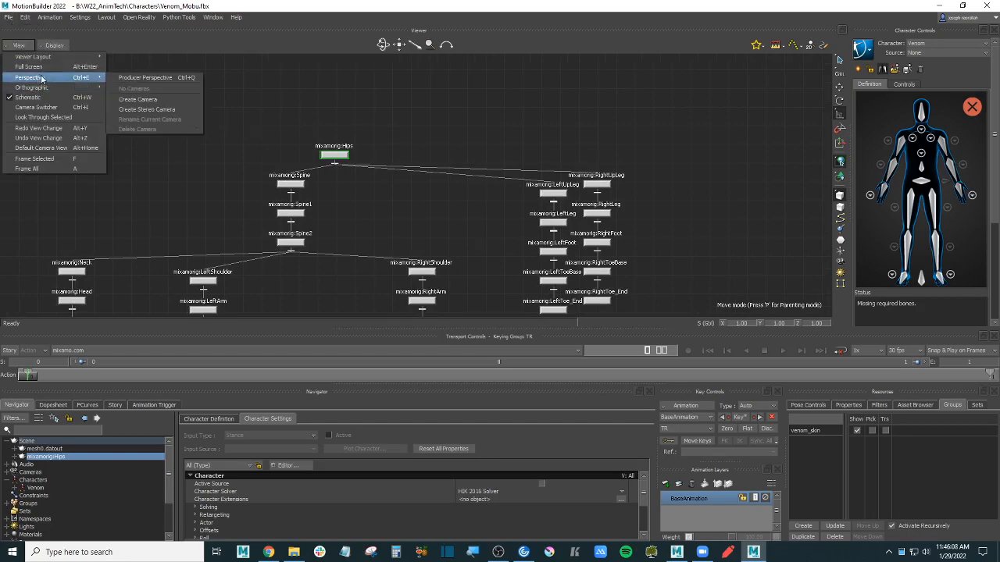
click(147, 78)
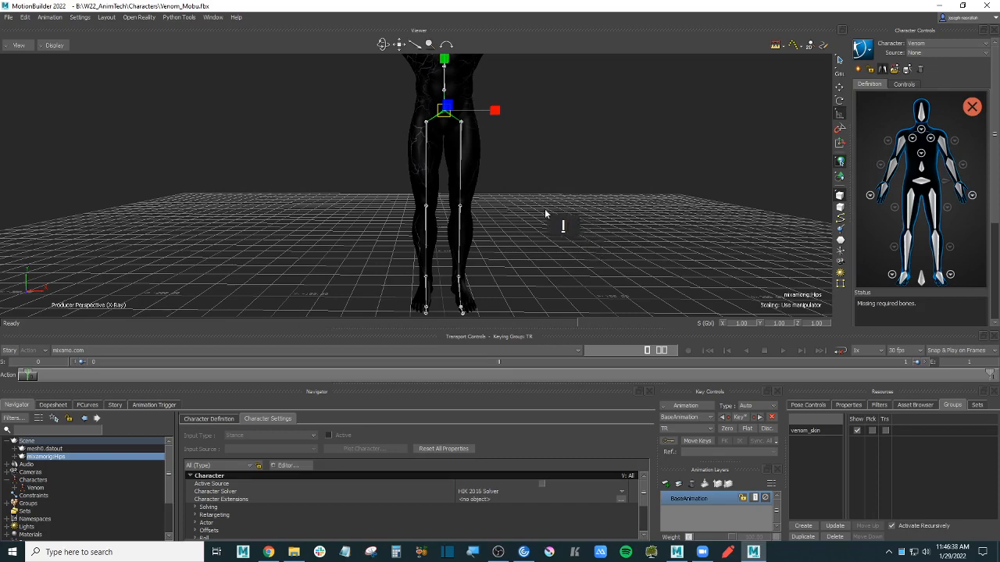
click(596, 182)
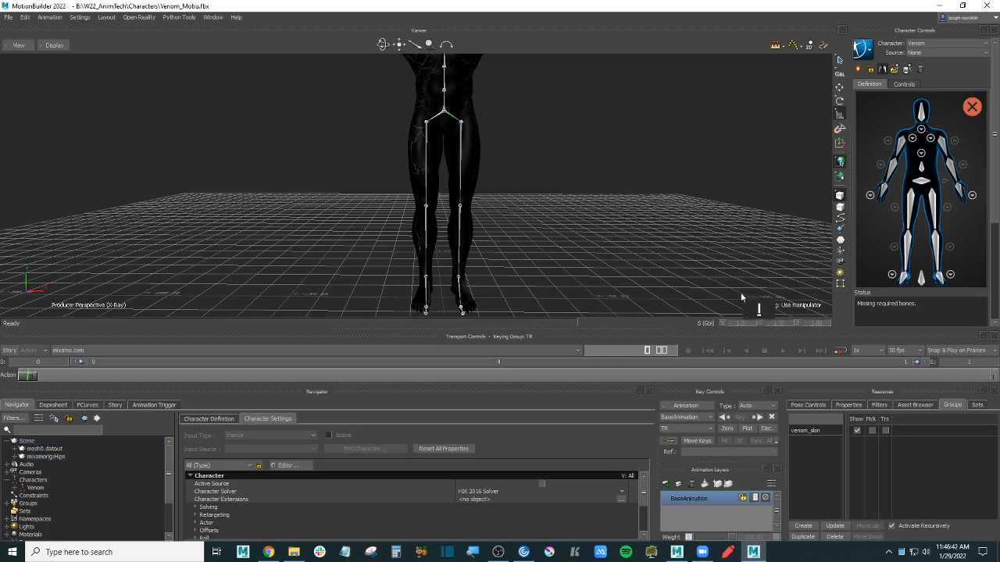
- Display the Elements category of the Templates in the Asset Browser
click(915, 404)
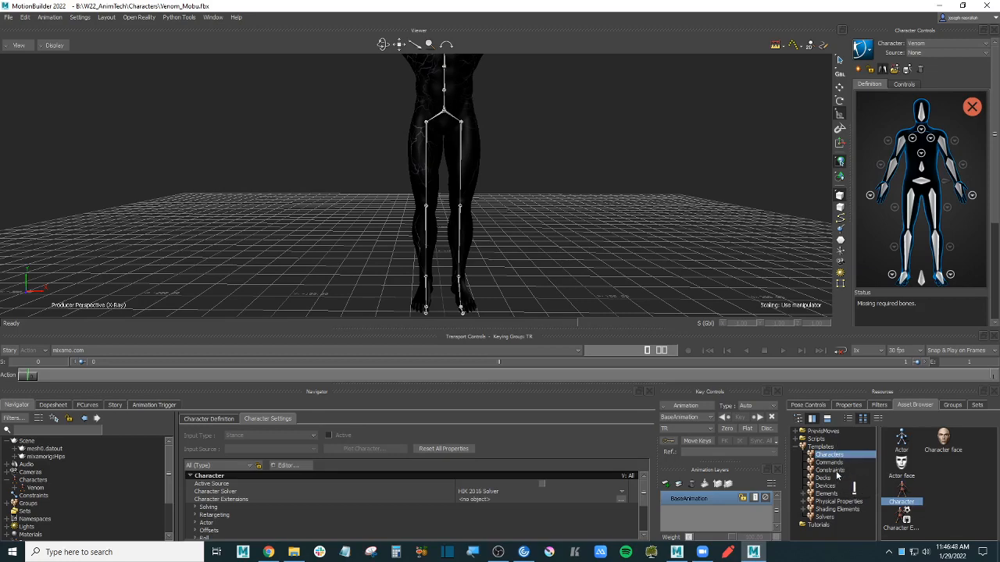
click(828, 448)
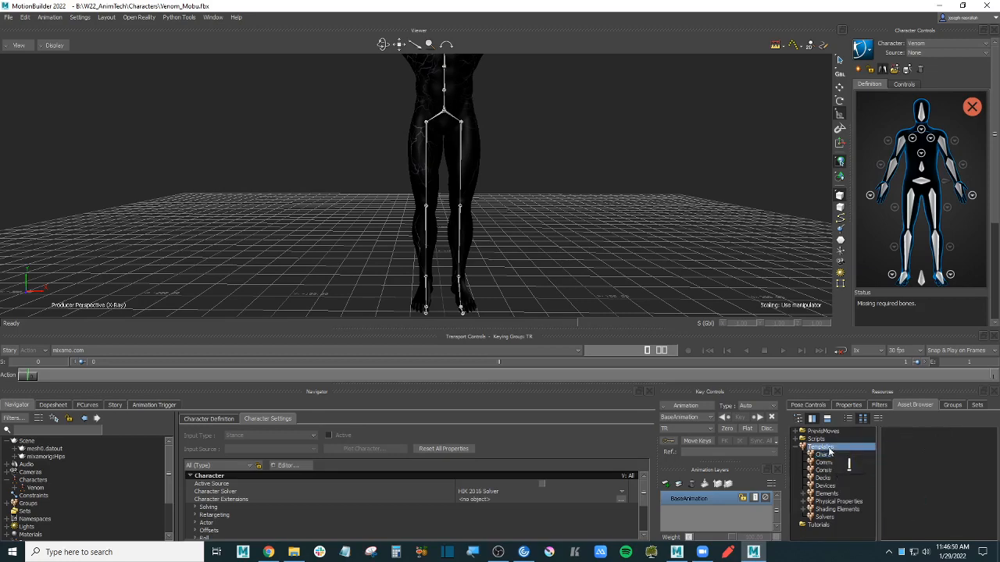
click(829, 495)
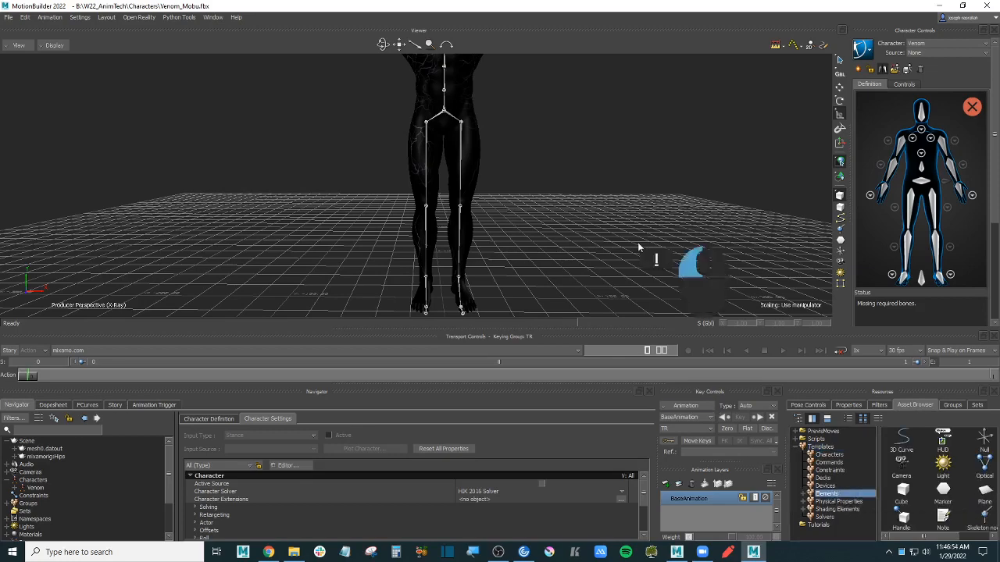
- Add a Null from the Elements templates to the scene beside Venom's legs
key(d)
key(a)
click(571, 244)
scroll(571, 245, up, 4)
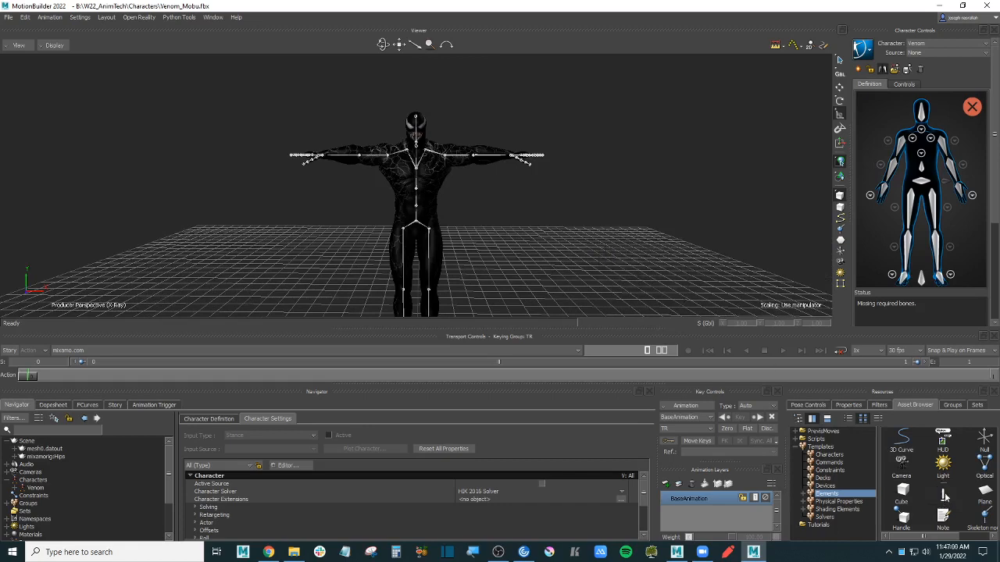
scroll(948, 488, down, 3)
scroll(948, 488, up, 3)
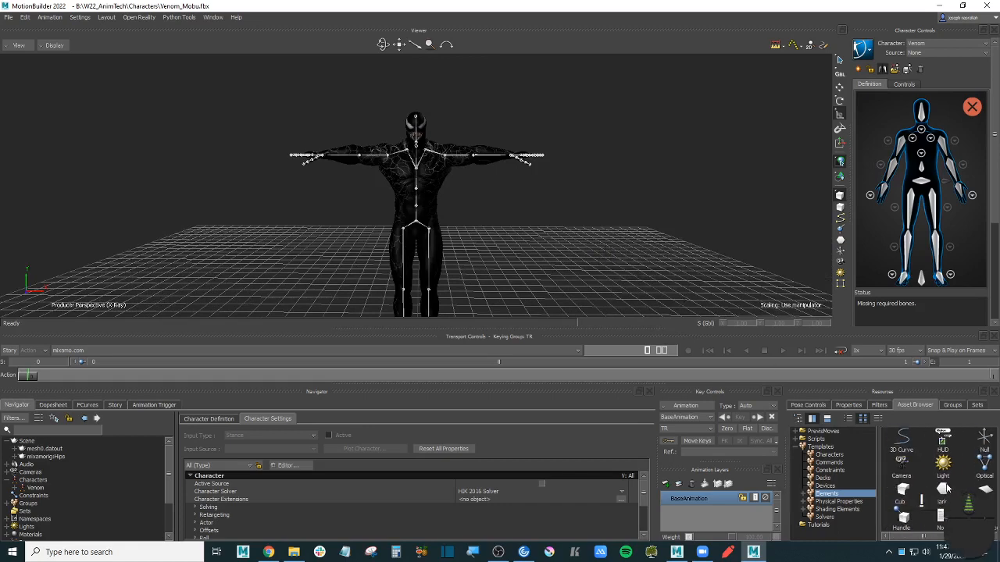
scroll(947, 488, down, 2)
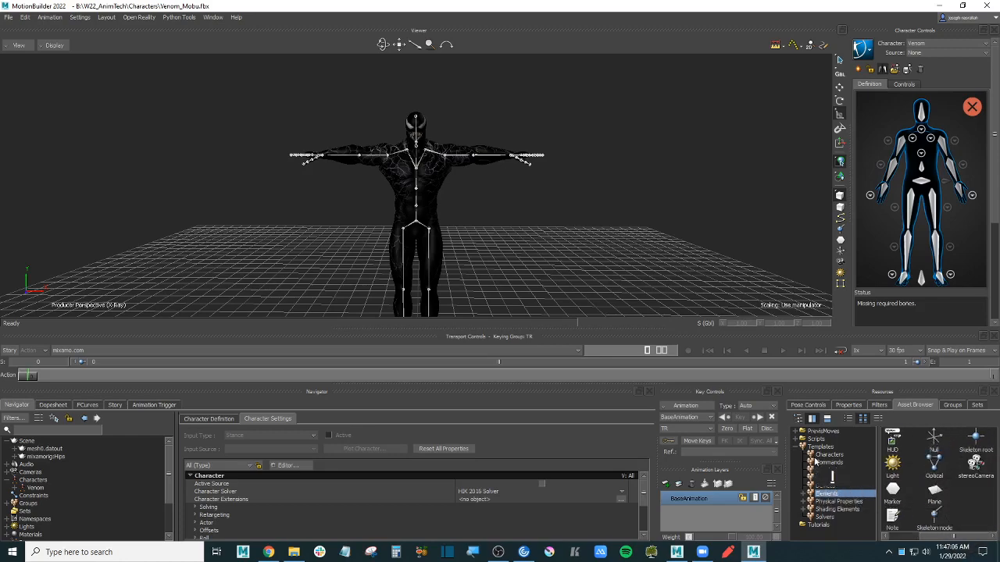
scroll(943, 446, up, 2)
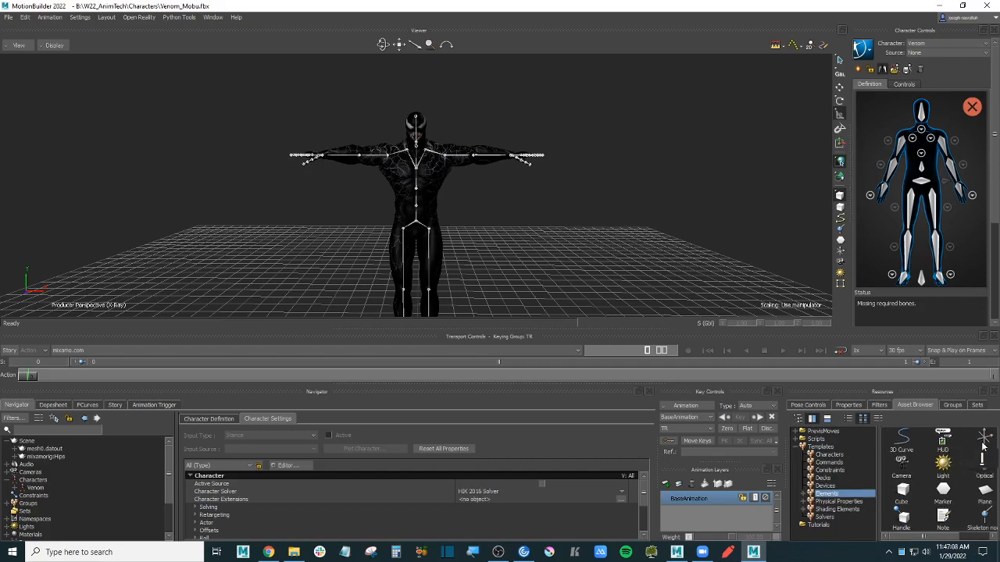
drag(982, 445, 487, 271)
shift+drag(569, 297, 538, 230)
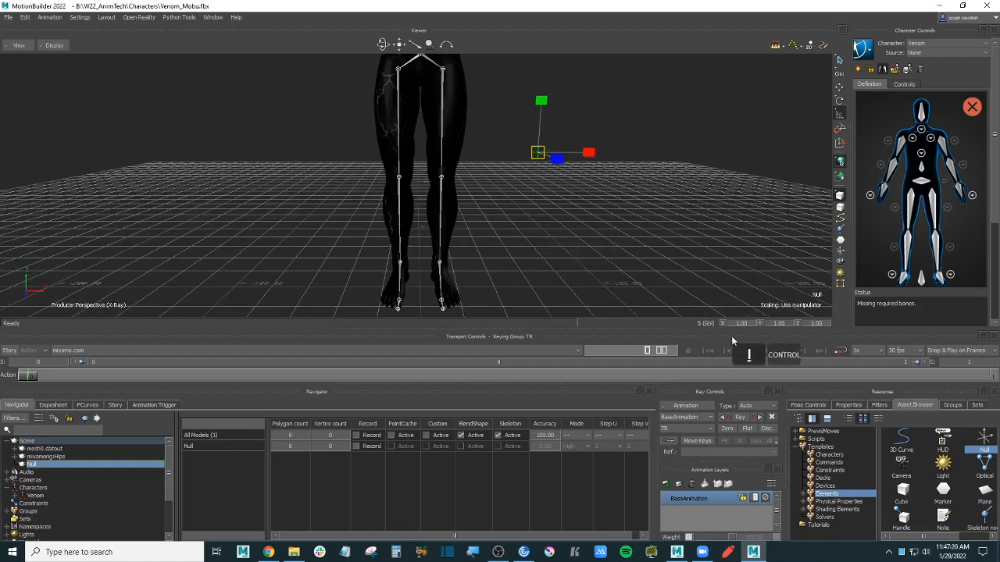
- Move the Null to the world origin by setting its X, Y and Z translation to 0
click(840, 87)
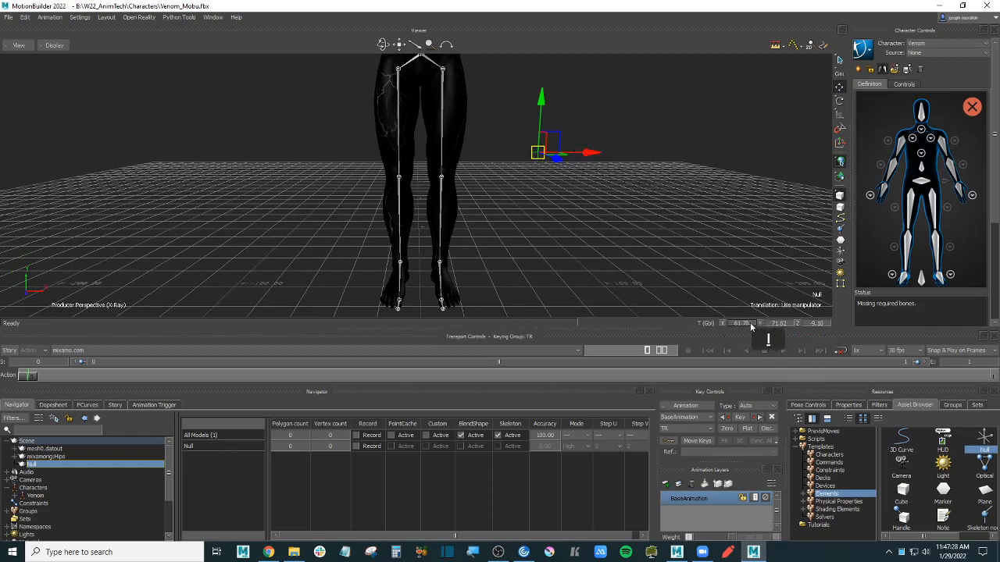
key(Return)
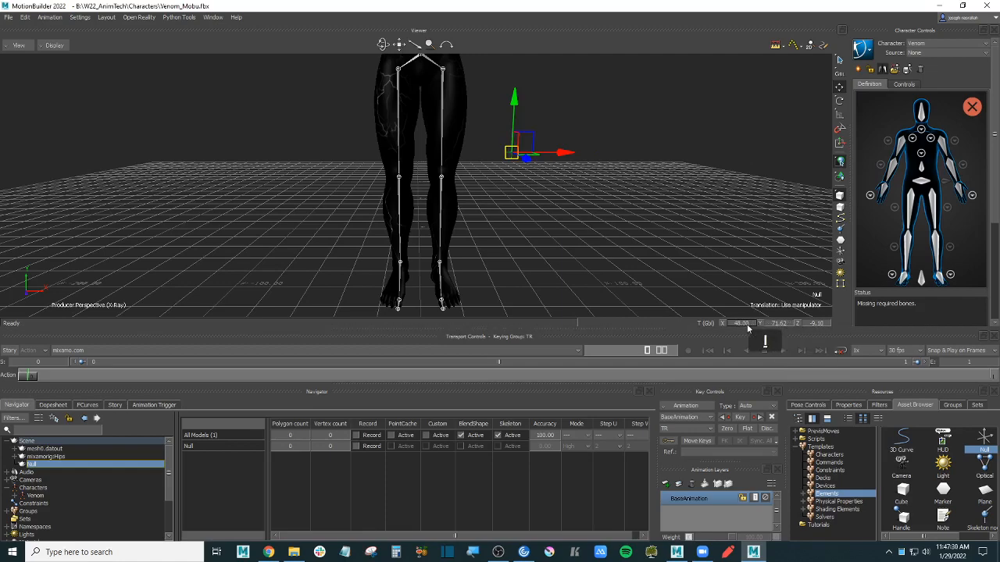
click(747, 324)
key(Num_Lock)
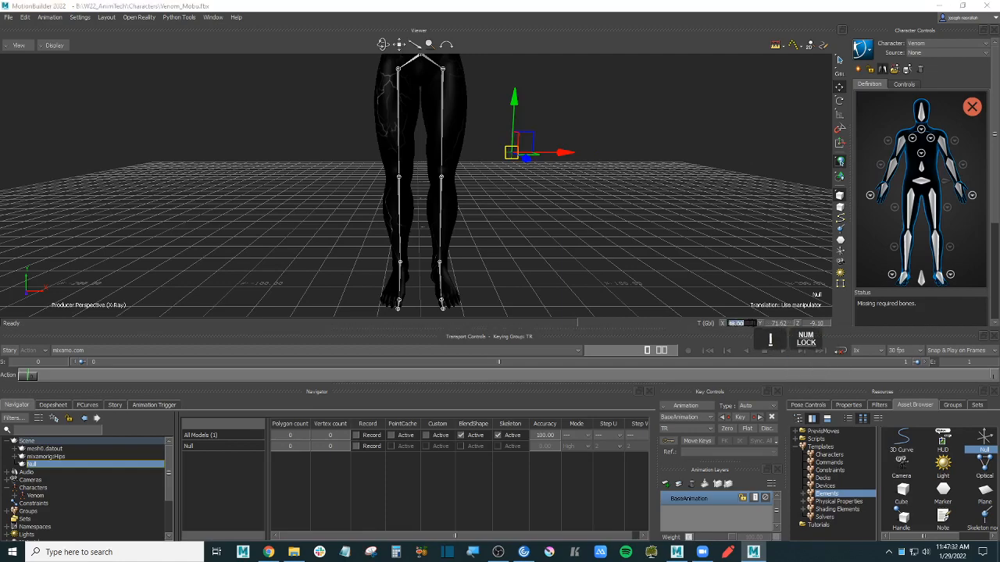
text(0)
key(Return)
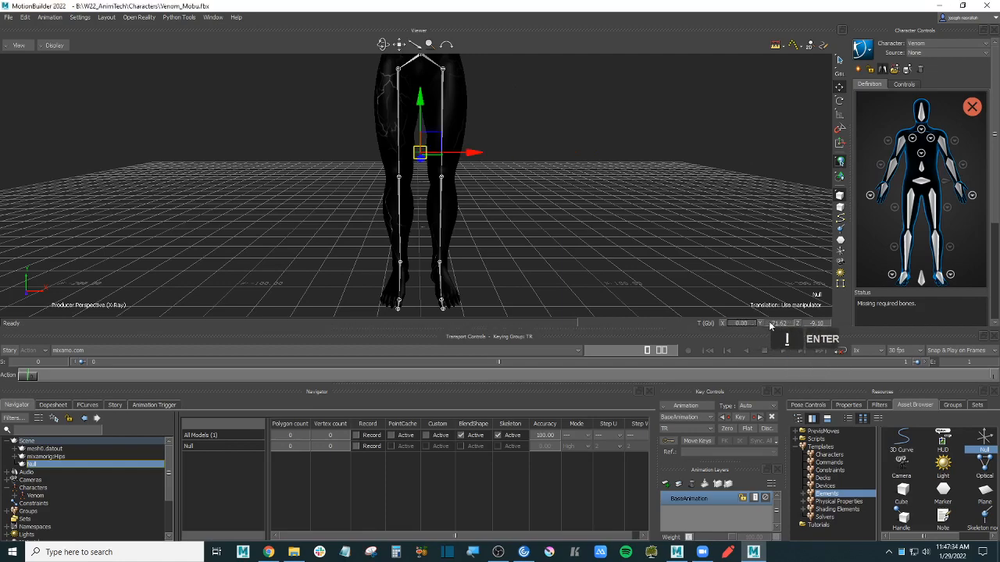
click(783, 323)
text(0)
key(Return)
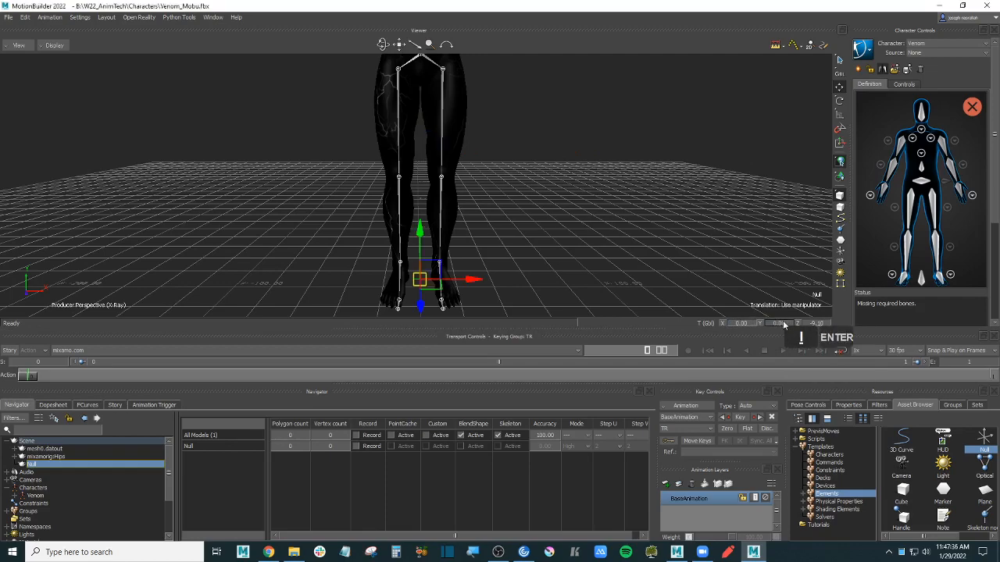
click(816, 324)
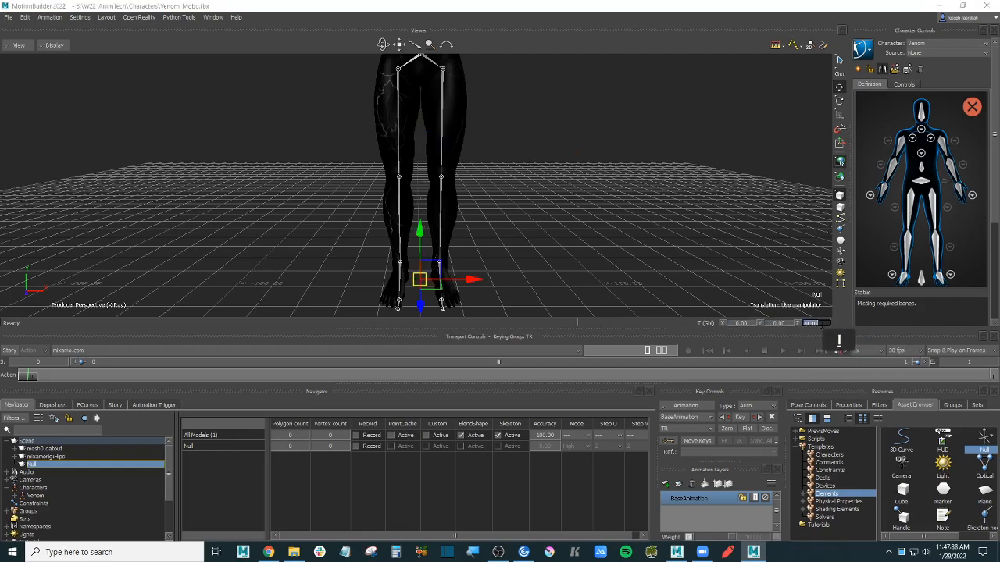
text(0)
key(Return)
- Show the Schematic view and place the Null's node directly above the mixamorig:Hips node
ctrl+shift+drag(537, 270, 523, 212)
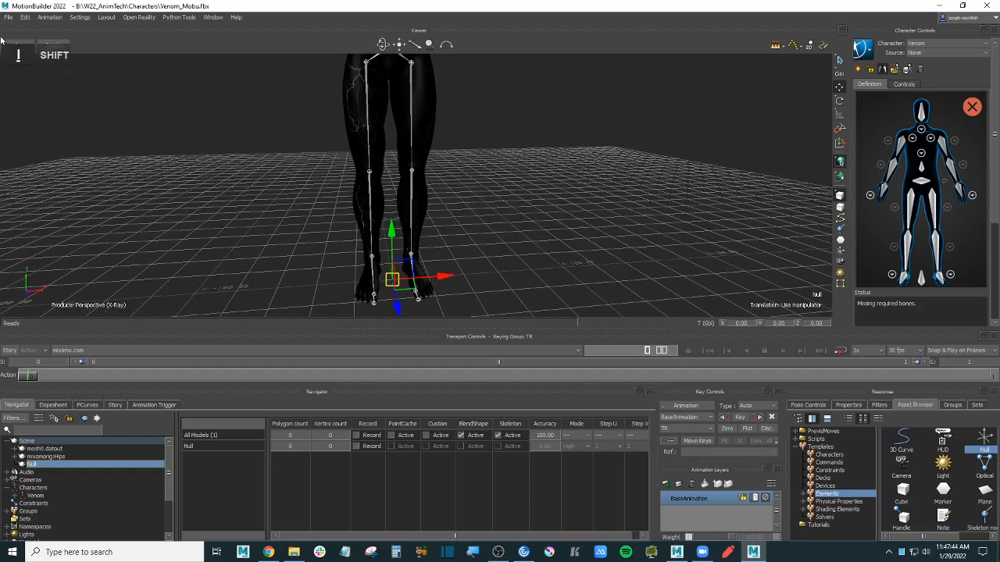
click(19, 45)
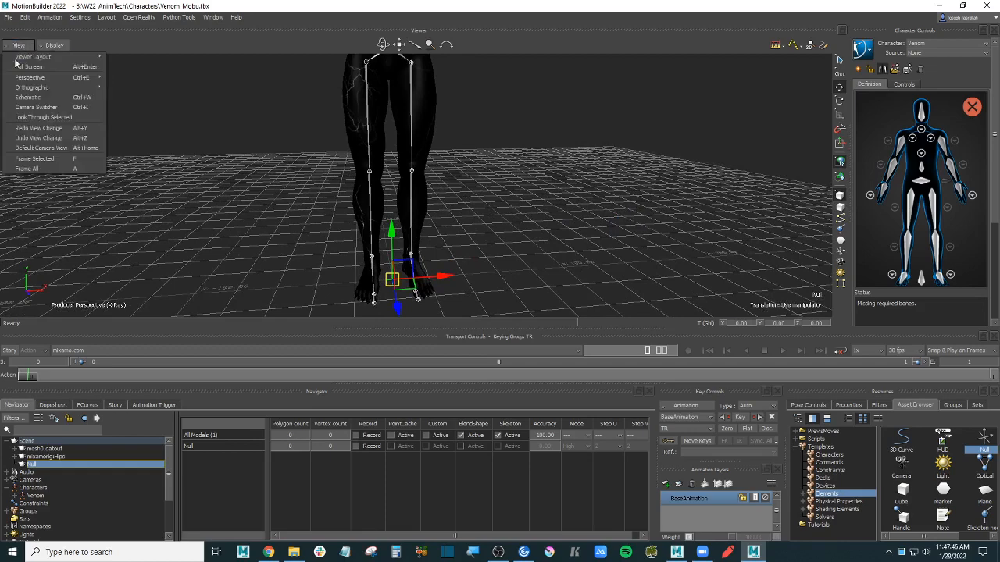
click(57, 95)
ctrl+drag(399, 181, 497, 157)
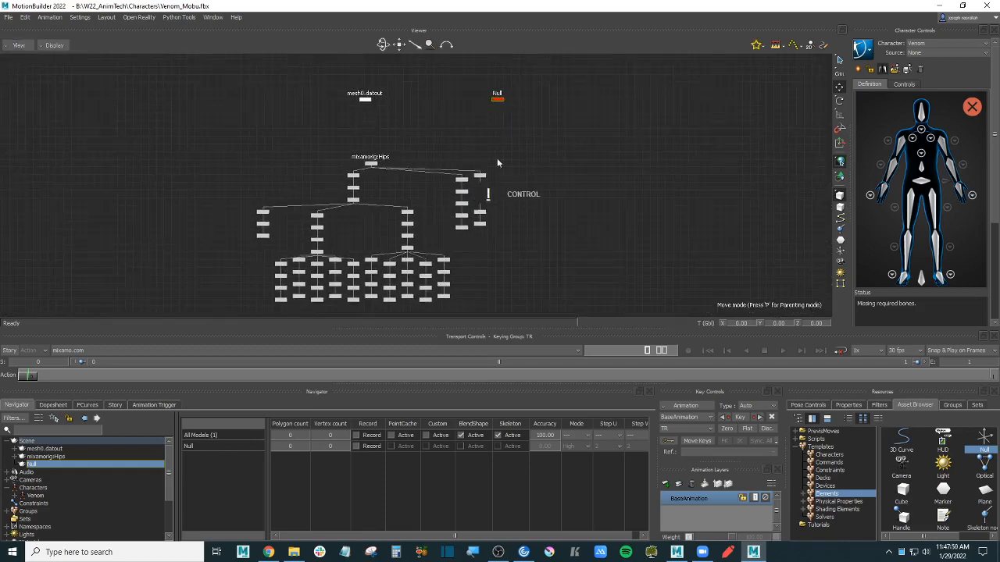
shift+drag(550, 127, 544, 138)
drag(493, 114, 478, 152)
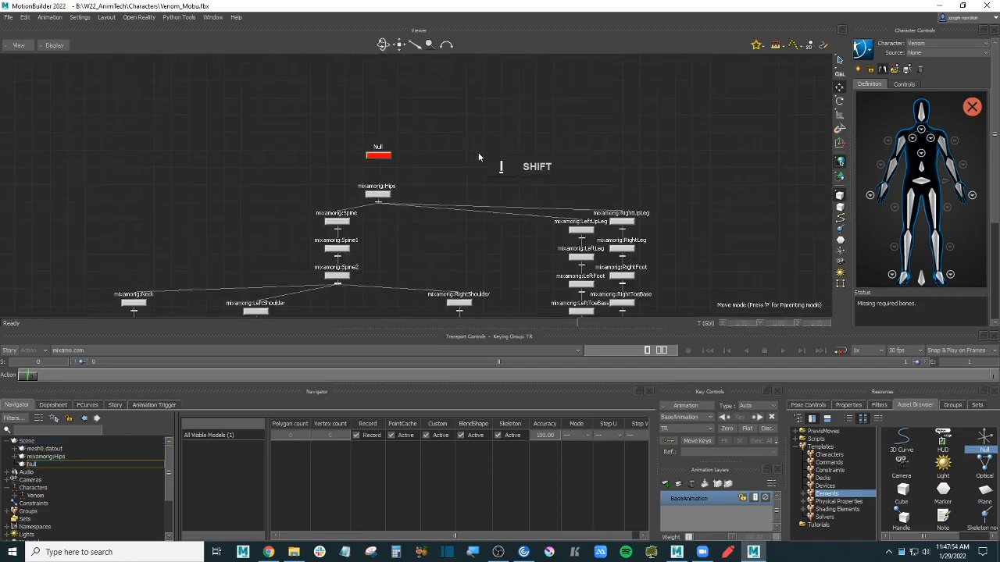
- Parent mixamorig:Hips to the Null, and return to the perspective view with the Null selected
click(382, 196)
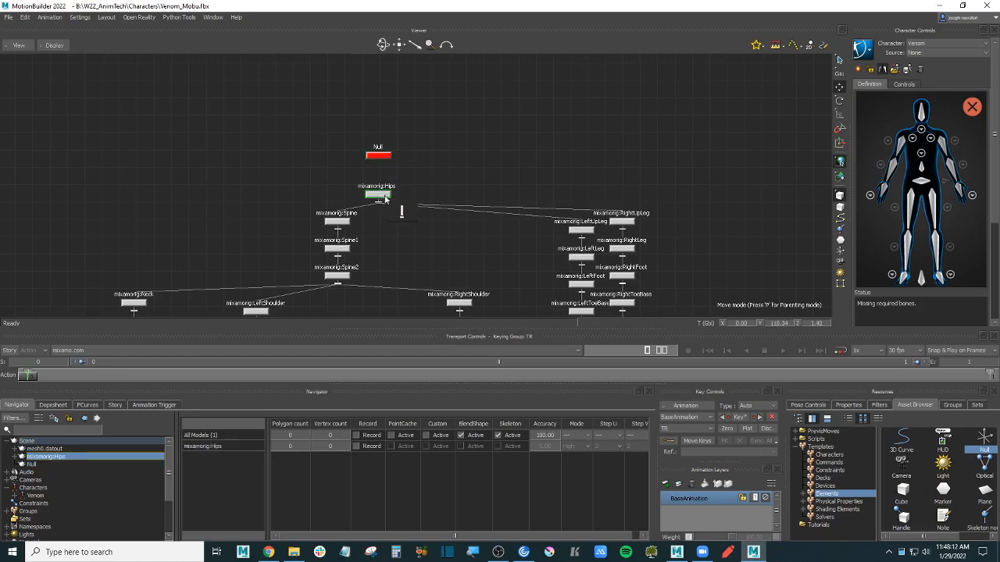
key(alt)
alt+drag(381, 194, 383, 160)
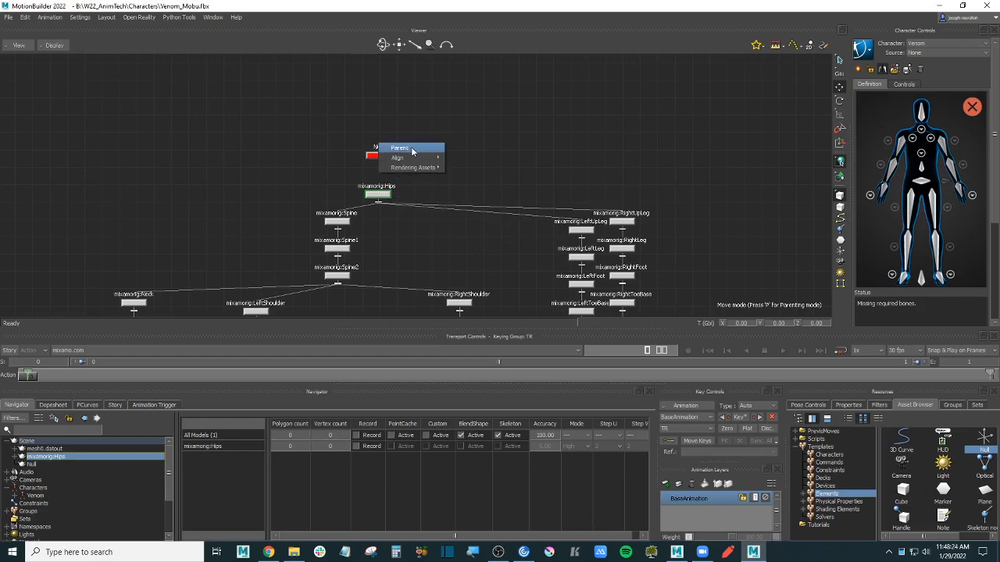
click(412, 149)
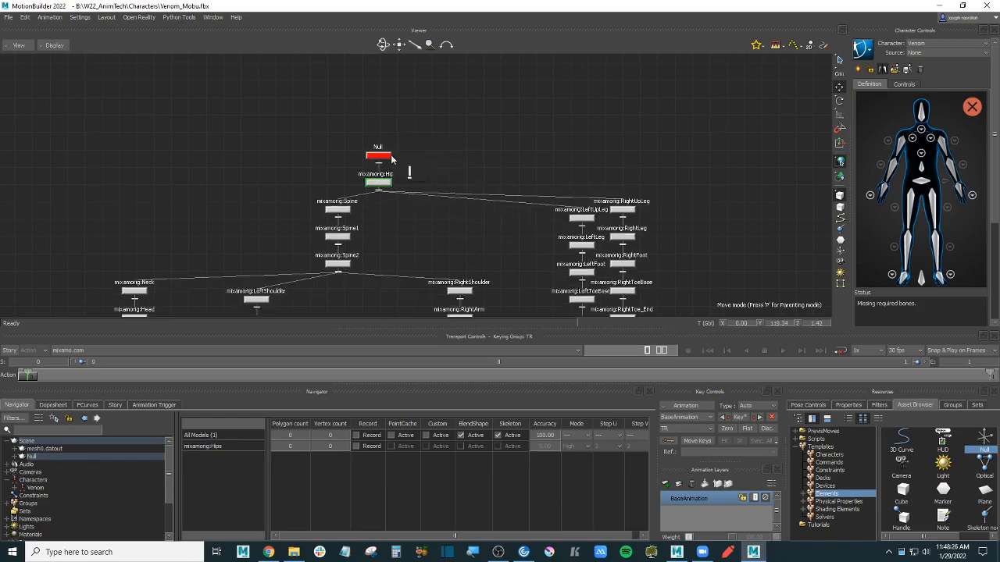
click(382, 156)
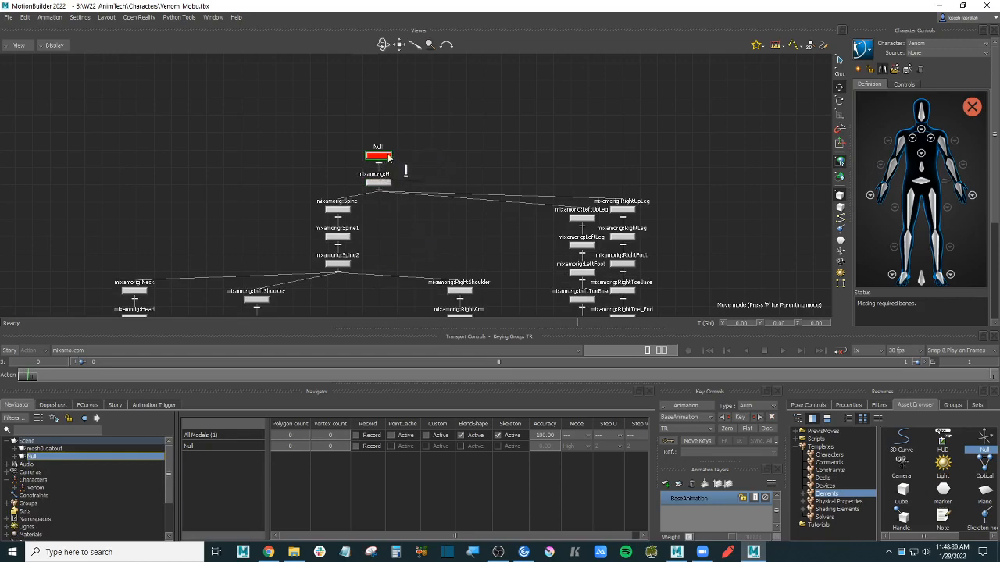
key(ctrl+w)
- Test the parenting by moving the Null along the X axis, undoing each test move
drag(435, 277, 512, 269)
key(ctrl+z)
key(ctrl+z)
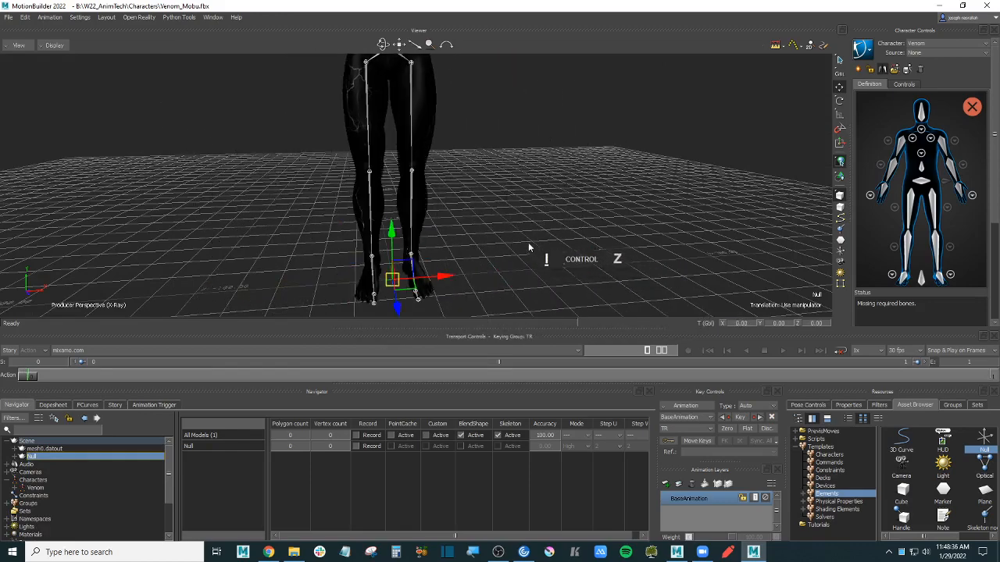
scroll(514, 241, down, 5)
scroll(514, 241, up, 3)
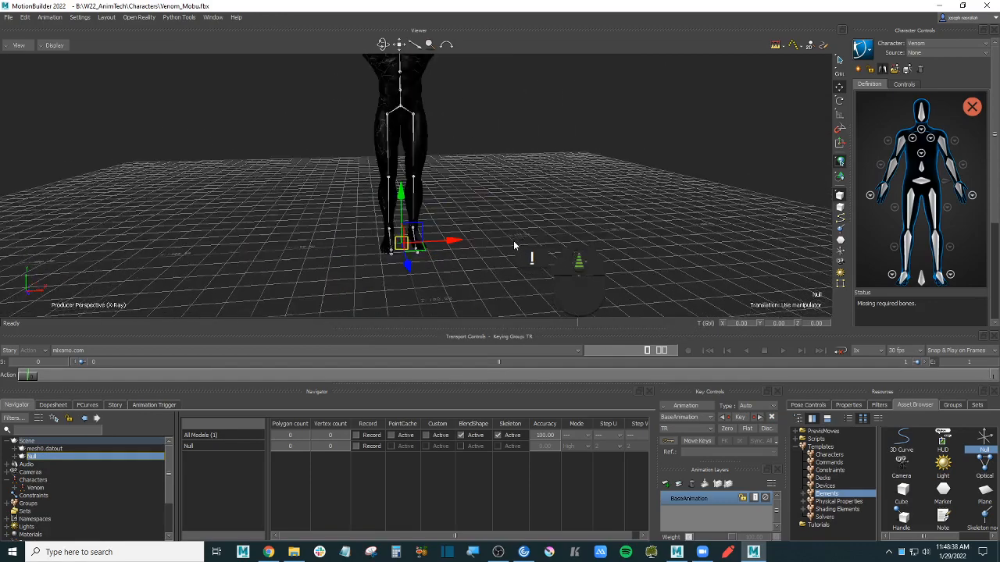
shift+drag(519, 153, 526, 197)
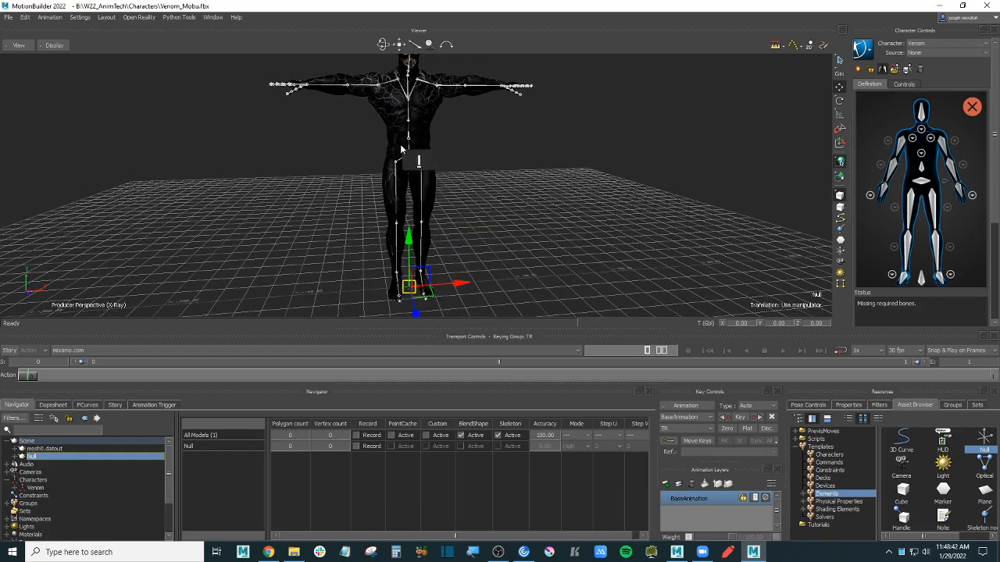
mouse_move(465, 288)
mouse_down()
mouse_move(610, 274)
mouse_move(469, 286)
mouse_up()
key(ctrl+z)
ctrl+shift+drag(568, 251, 500, 240)
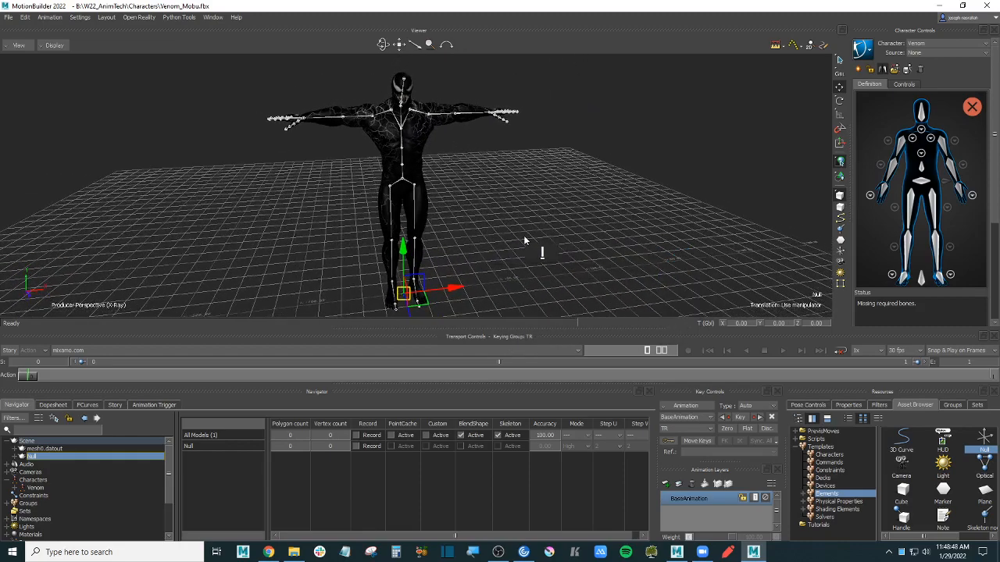
- Assign the Null between Venom's feet to the Reference slot of the Venom character definition
click(520, 231)
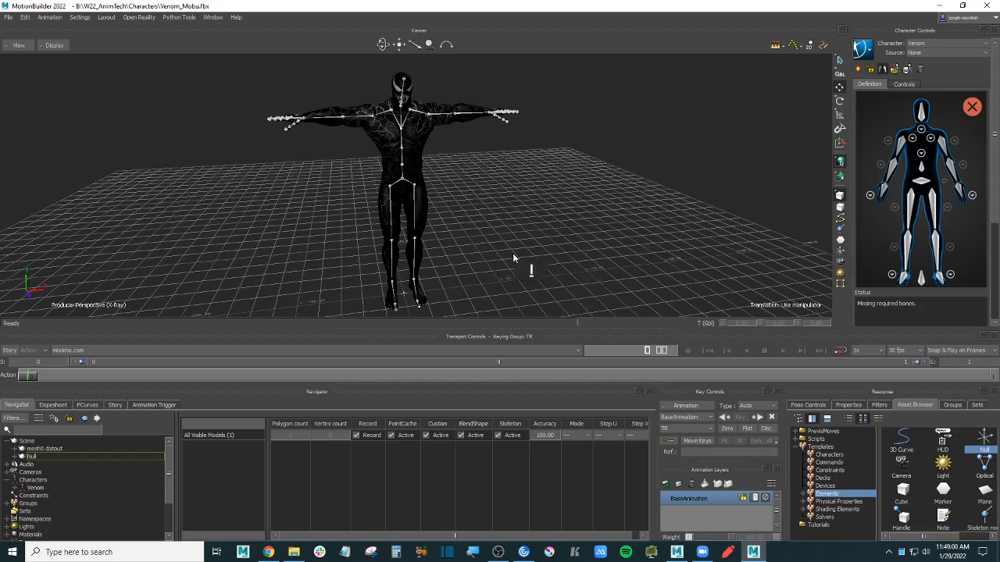
shift+drag(512, 253, 516, 228)
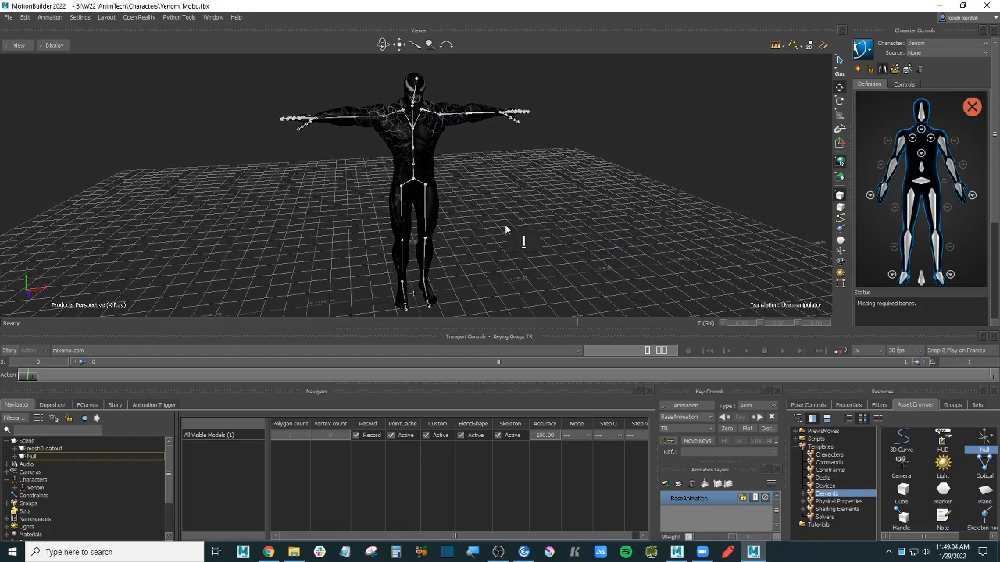
ctrl+shift+drag(505, 224, 530, 116)
click(440, 245)
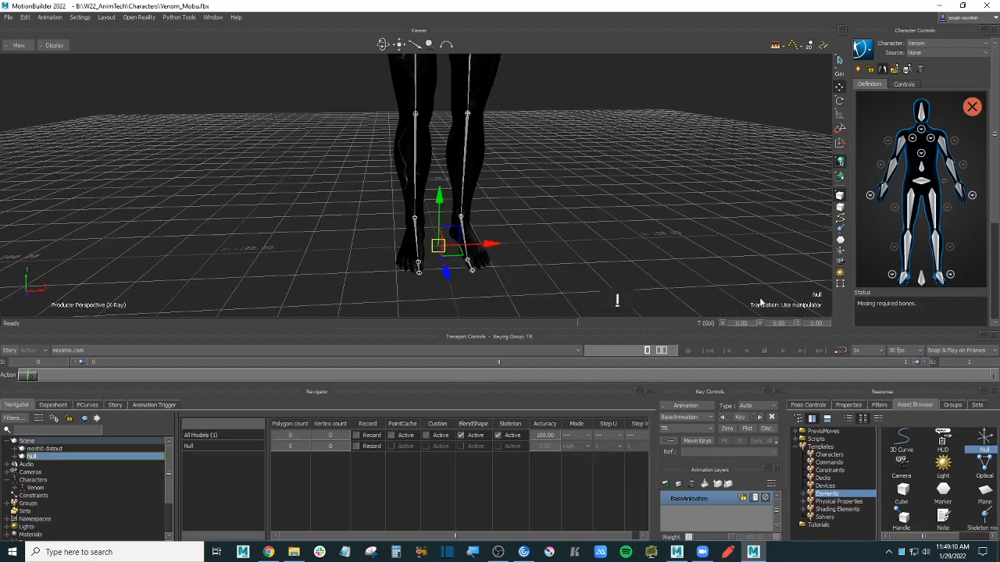
right_click(922, 282)
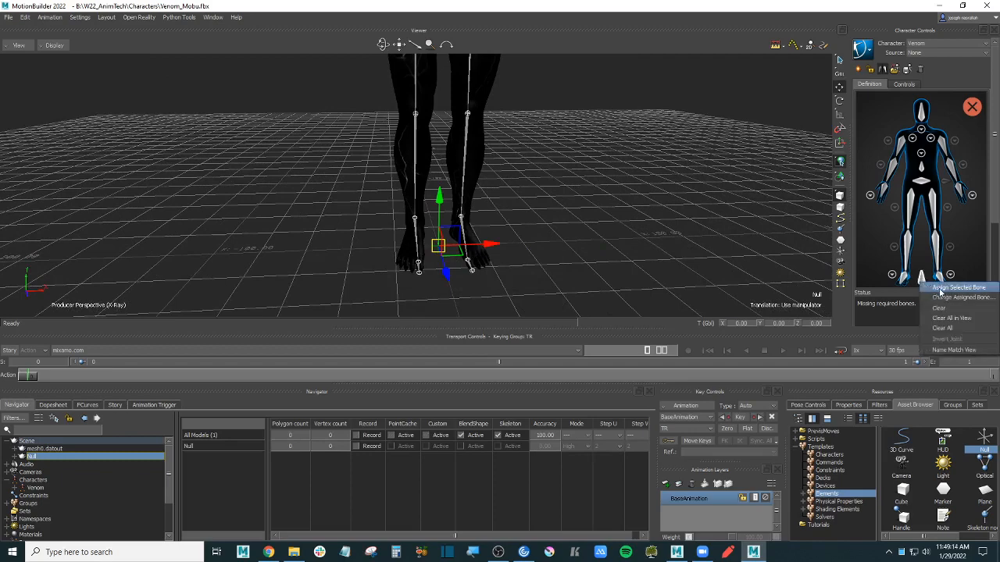
click(954, 287)
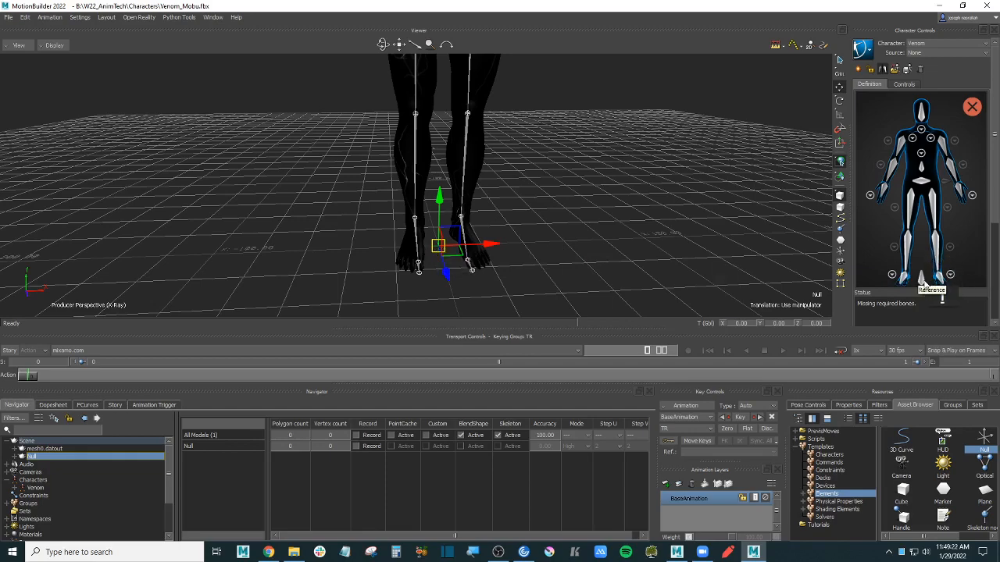
right_click(928, 285)
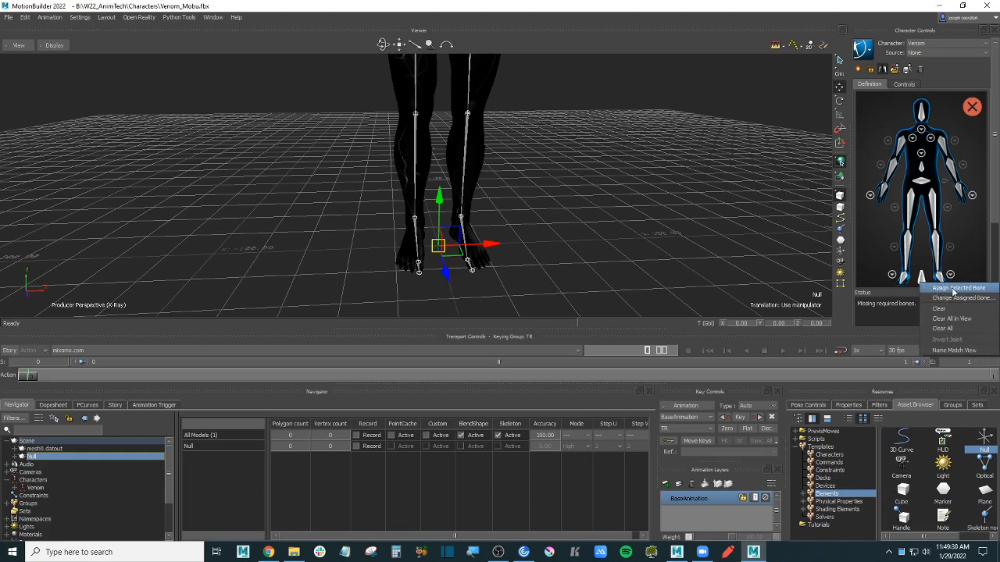
click(954, 289)
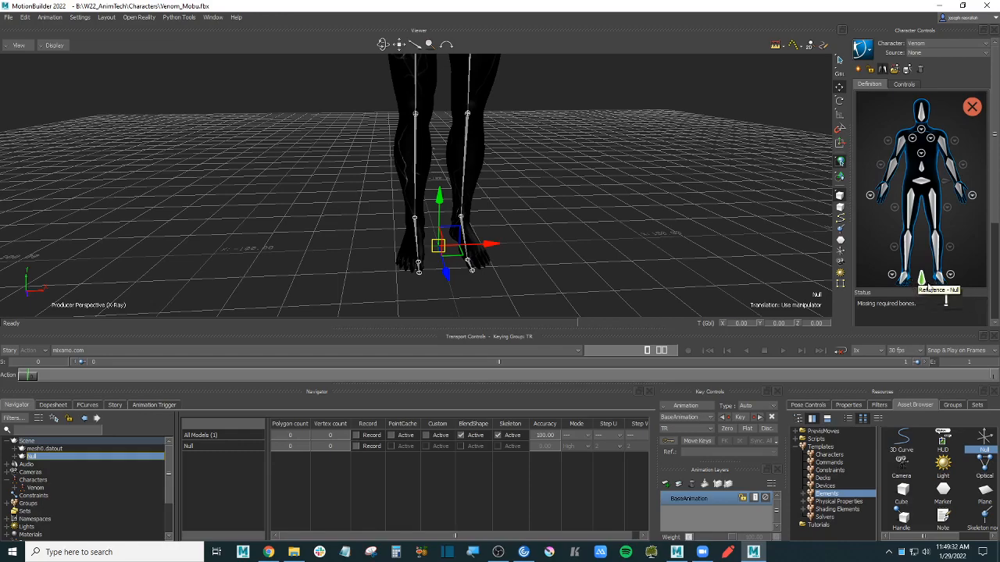
shift+drag(570, 166, 578, 256)
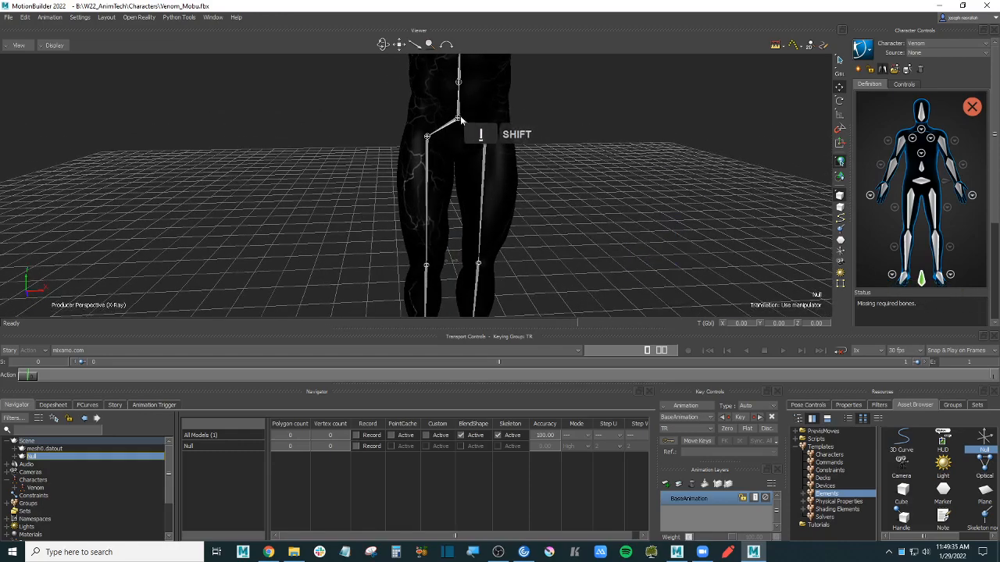
- Assign the mixamorig:Hips joint to the Hips slot of the Venom character definition
click(460, 119)
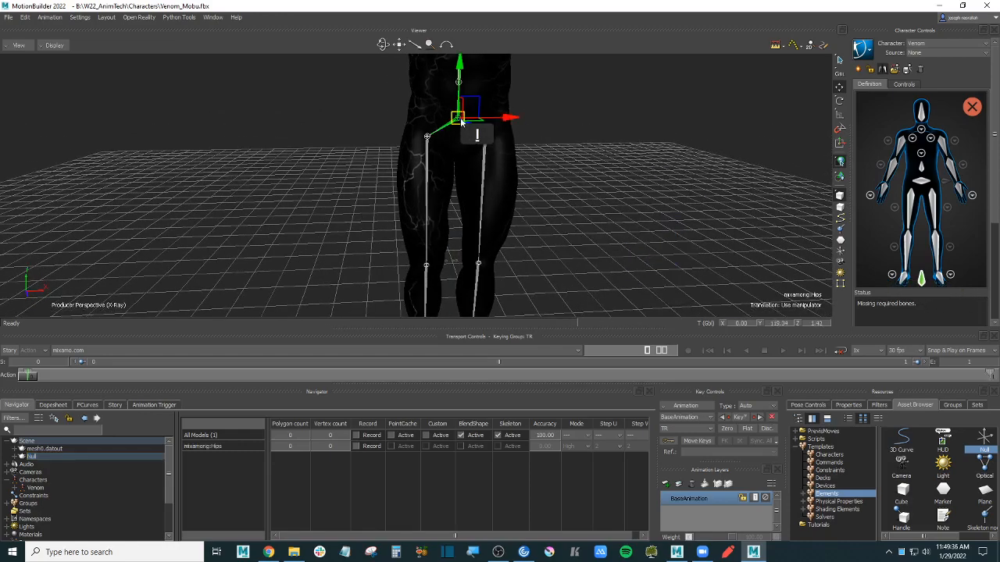
right_click(921, 185)
click(940, 190)
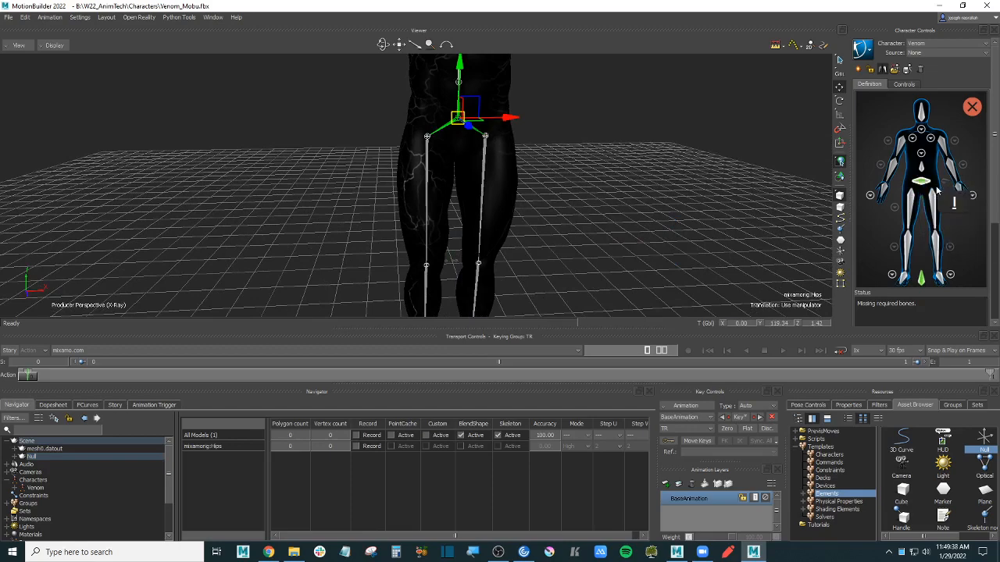
- Assign the left thigh joint, mixamorig:LeftUpLeg, to the LeftUpLeg slot of the character definition
click(485, 136)
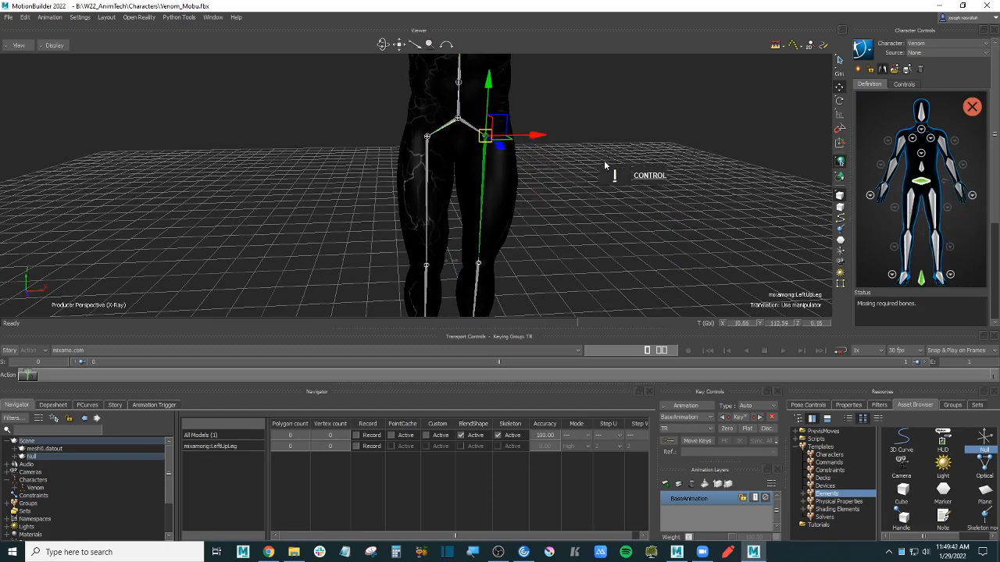
ctrl+shift+drag(604, 161, 684, 235)
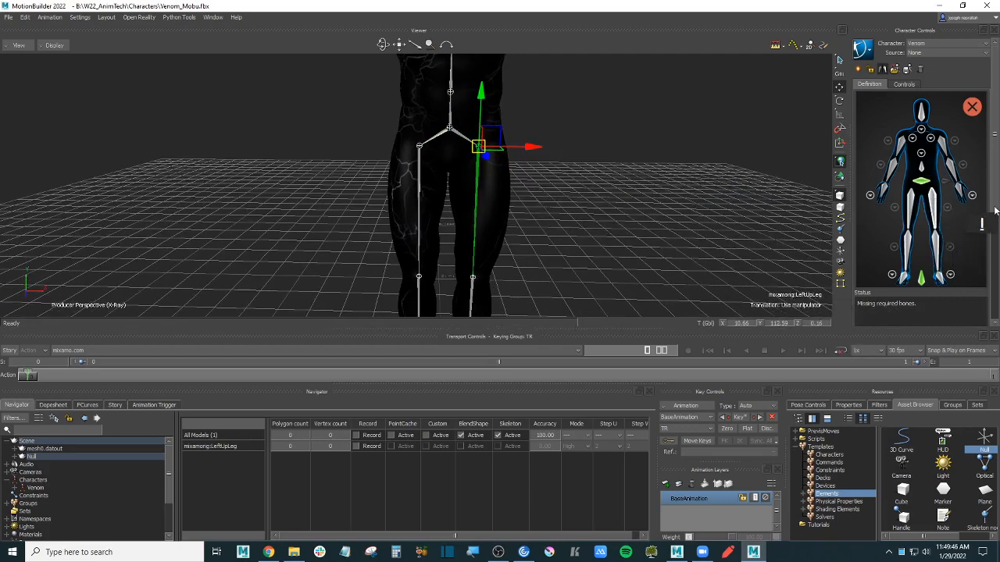
drag(995, 211, 996, 232)
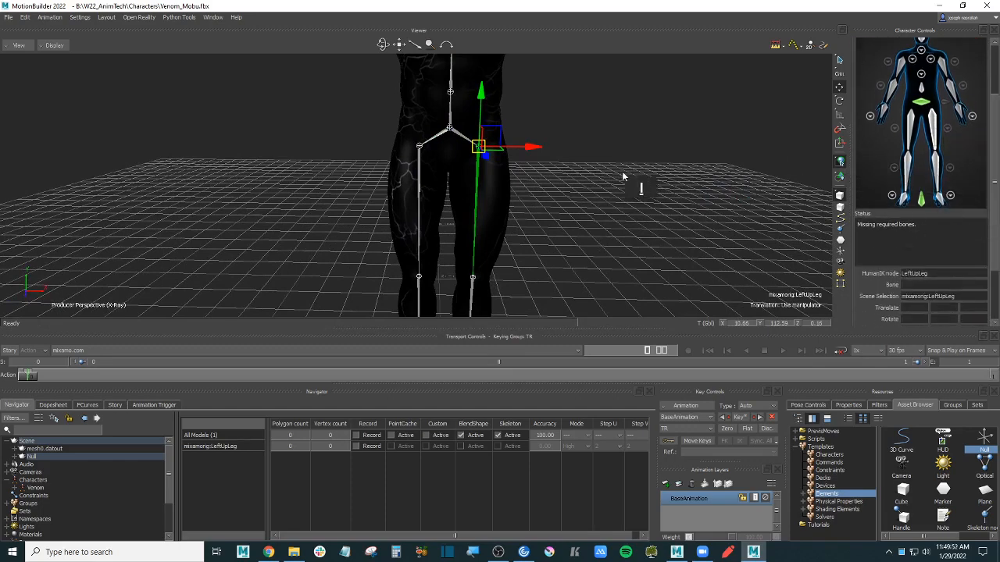
ctrl+shift+drag(625, 179, 443, 115)
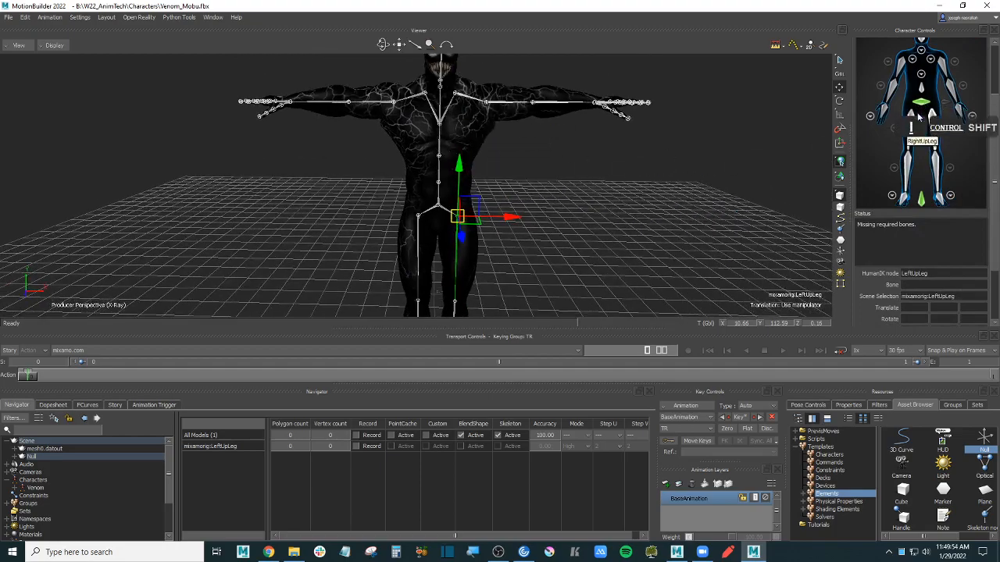
ctrl+shift+drag(558, 205, 627, 201)
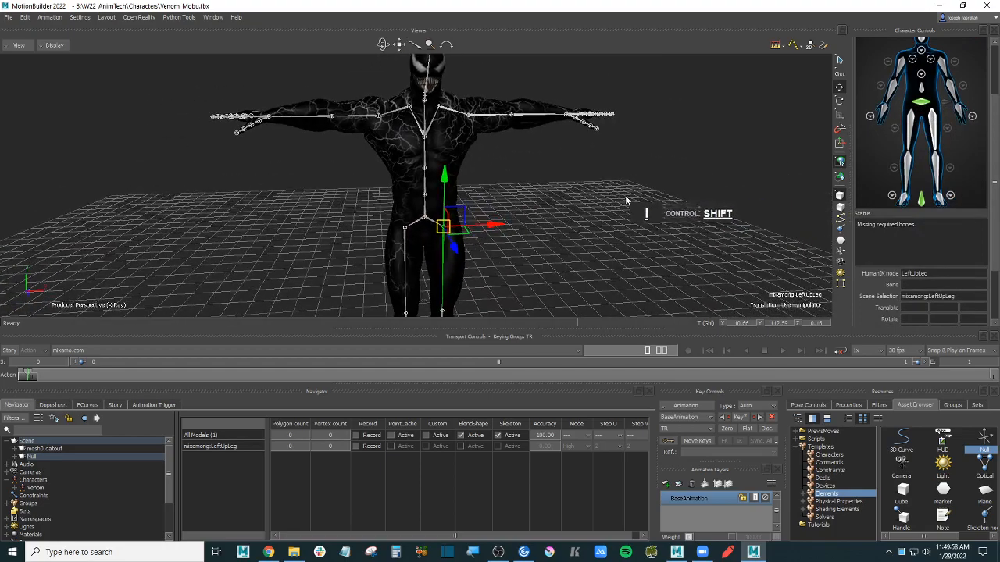
right_click(932, 118)
click(939, 122)
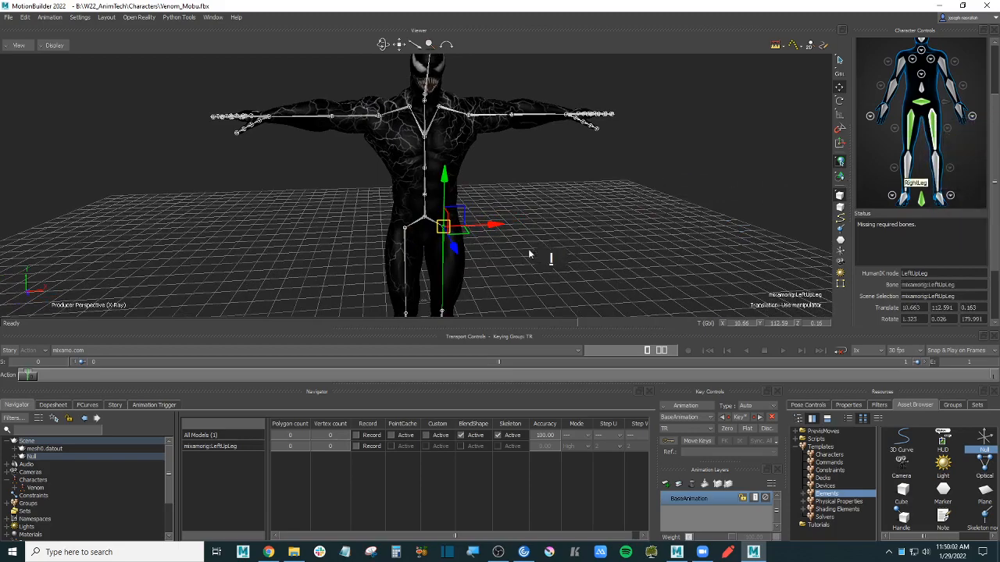
- Assign the left knee joint, mixamorig:LeftLeg, to the LeftLeg slot of the character definition
shift+drag(536, 257, 518, 171)
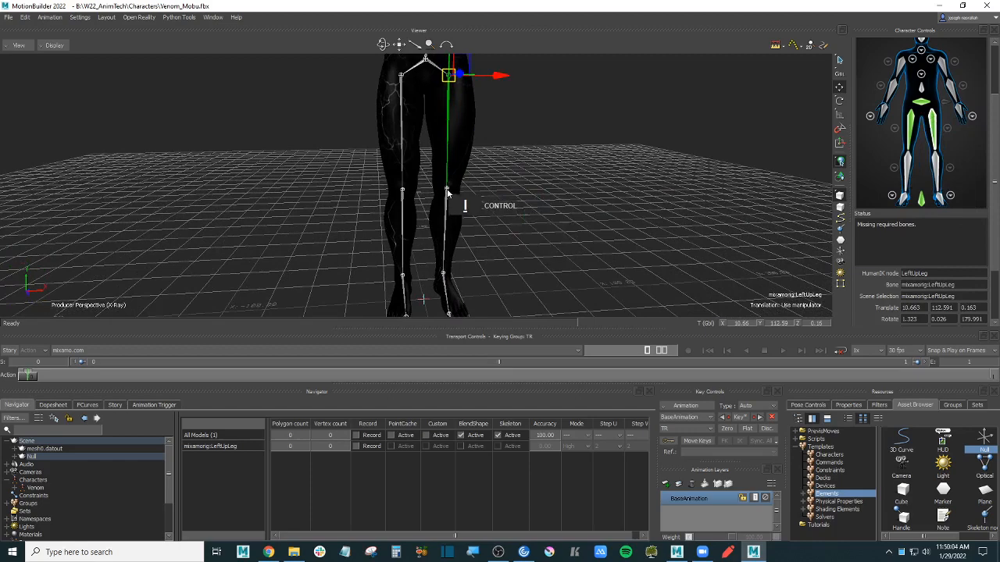
click(447, 192)
right_click(938, 163)
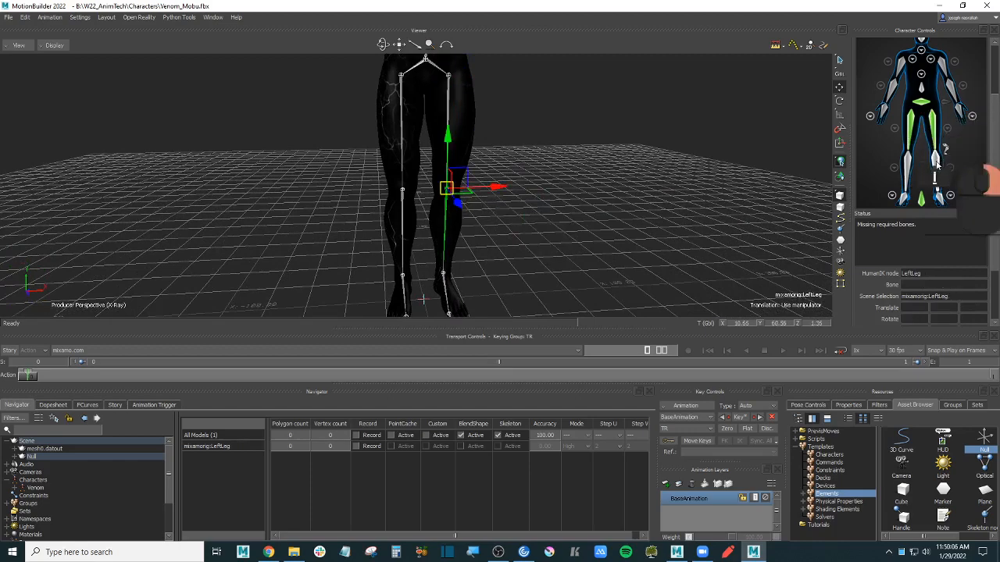
click(945, 167)
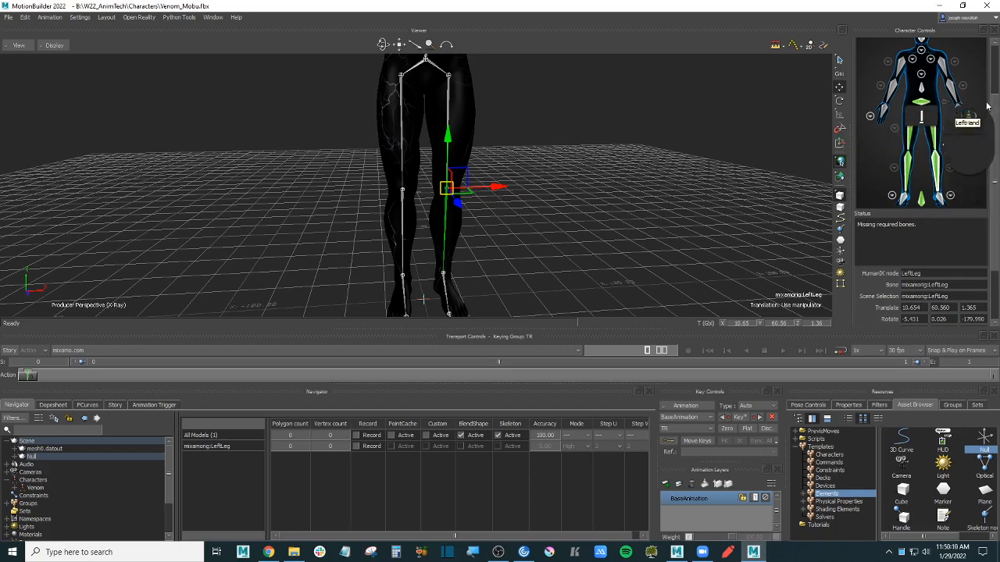
- Assign the left ankle joint, mixamorig:LeftFoot, to the left foot slot of the character definition
scroll(918, 101, up, 2)
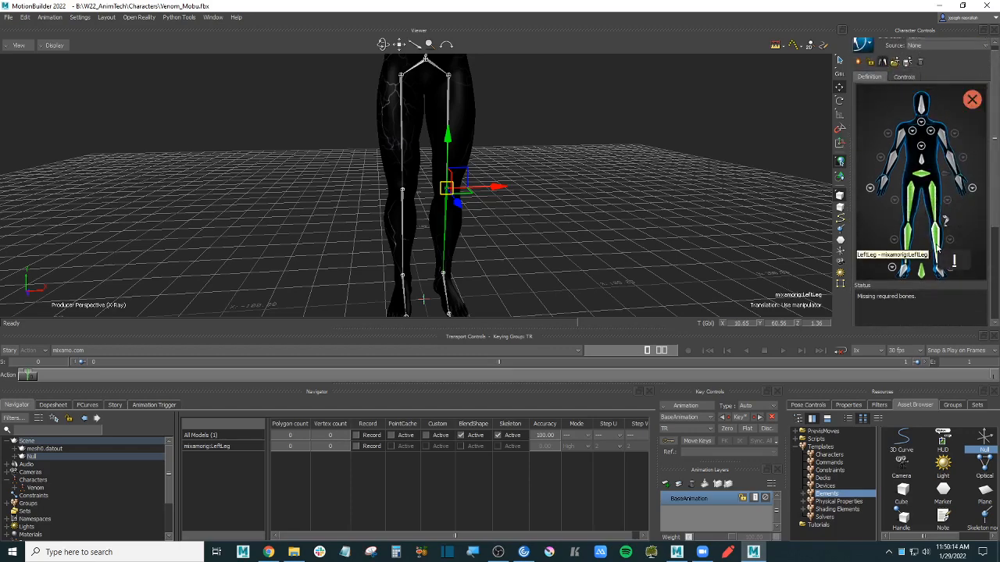
shift+drag(602, 208, 603, 167)
ctrl+drag(603, 167, 534, 163)
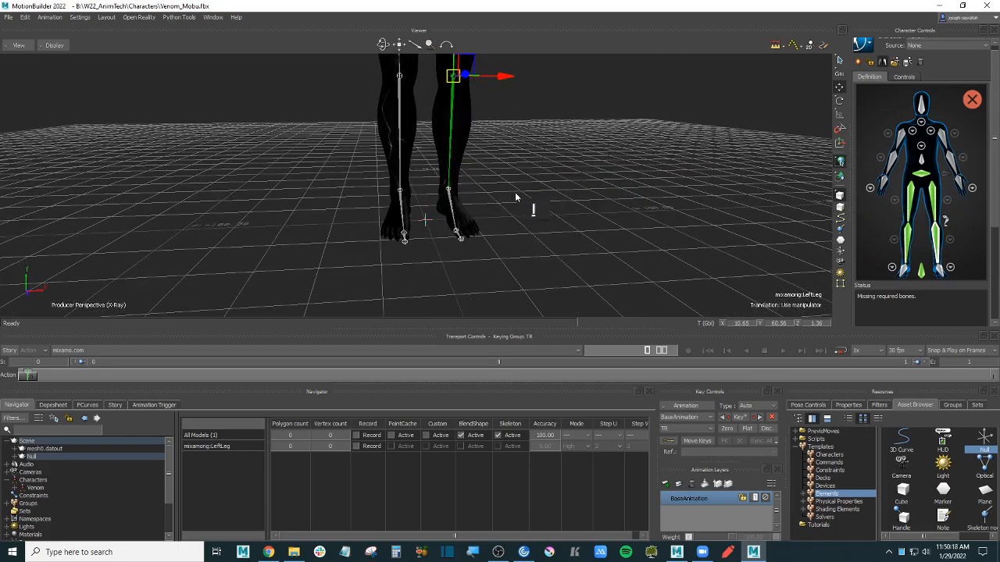
click(449, 193)
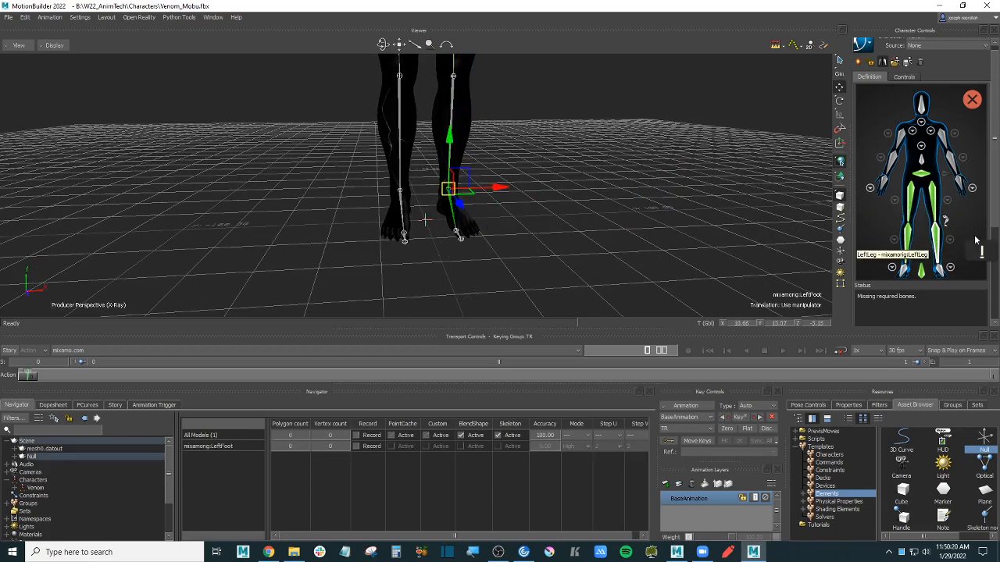
right_click(939, 269)
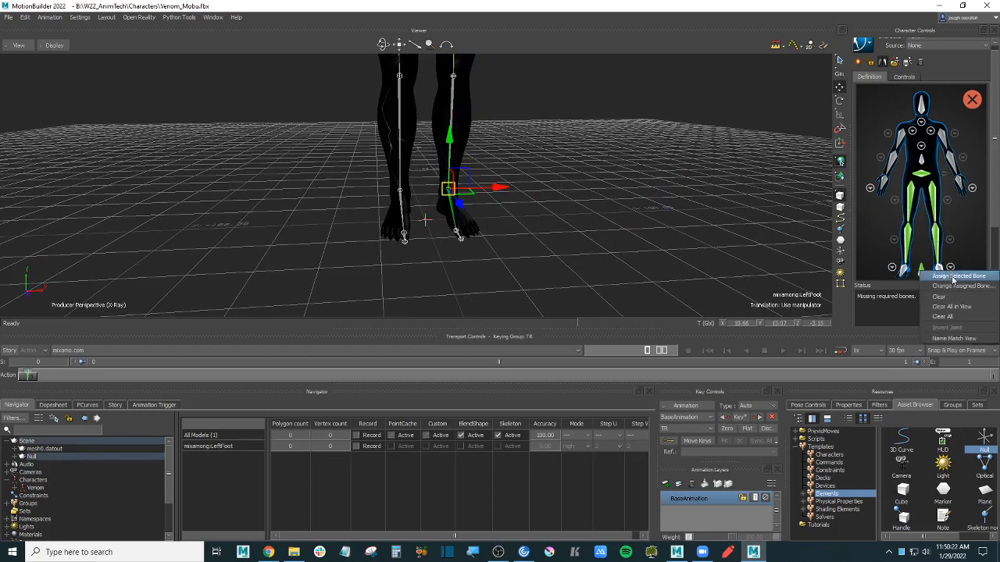
click(956, 277)
- Open the detailed left foot definition and select the mixamorig:LeftToeBase joint on the skeleton
shift+drag(549, 127, 562, 139)
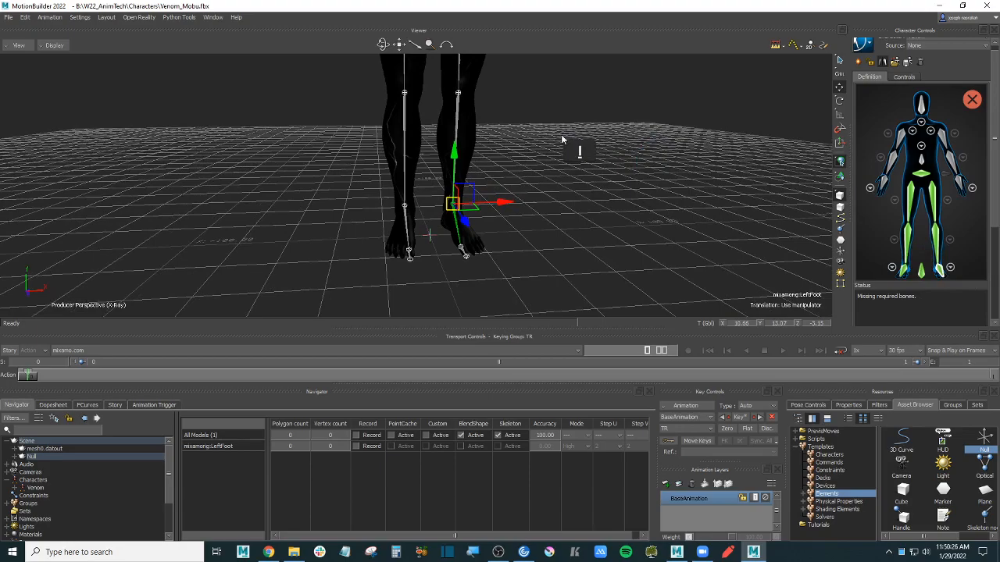
ctrl+shift+drag(561, 140, 552, 173)
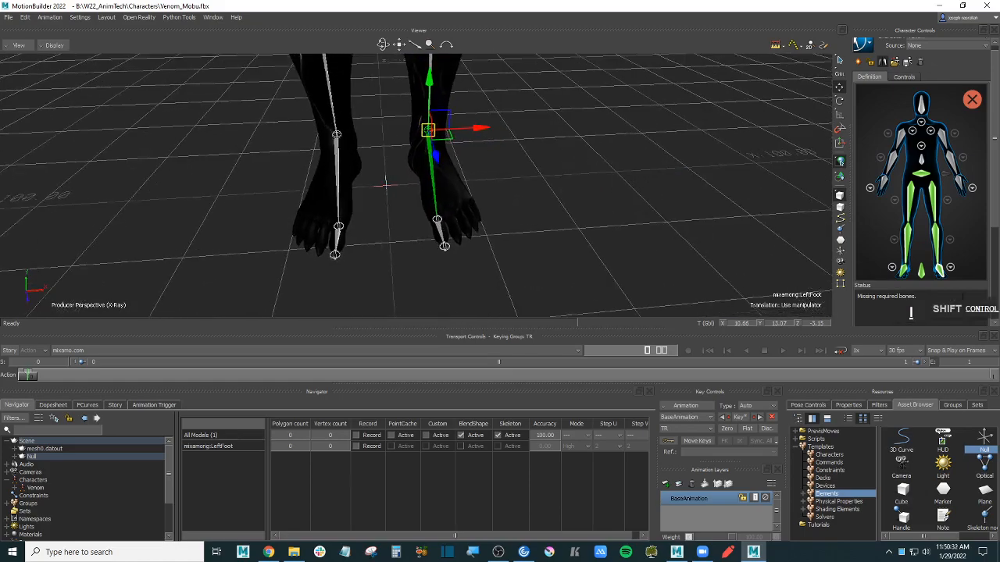
click(950, 268)
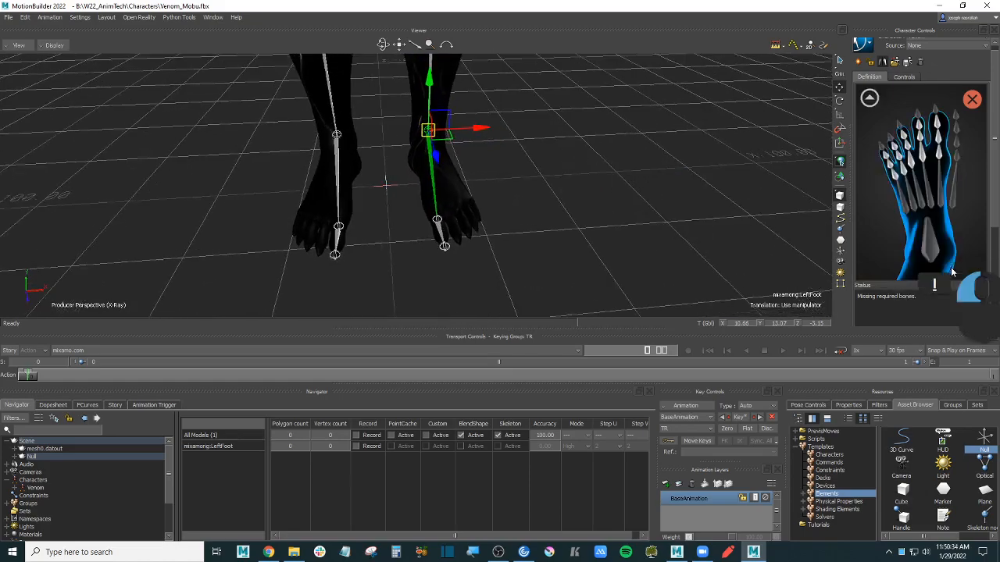
click(437, 221)
shift+drag(438, 223, 461, 215)
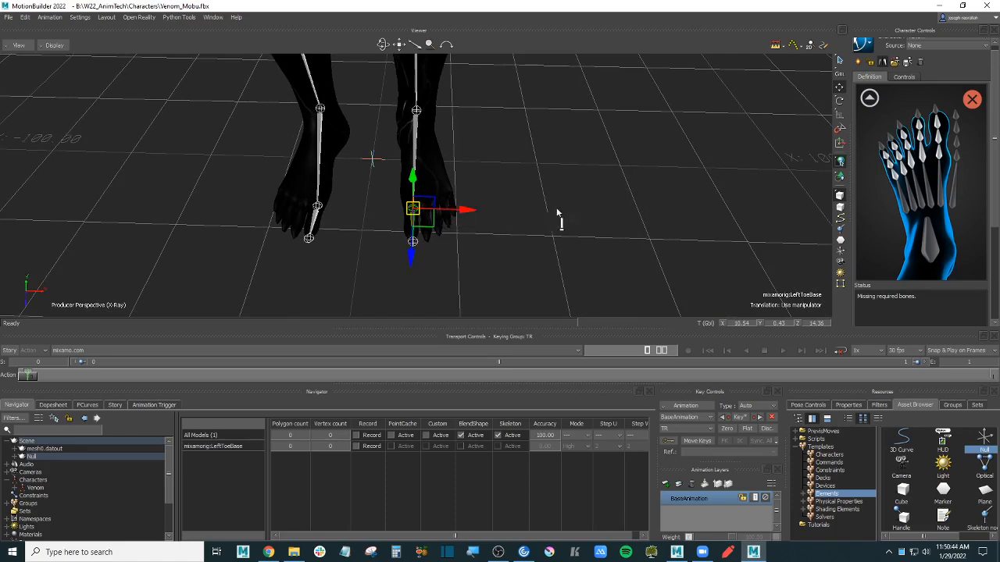
mouse_move(558, 212)
ctrl+shift+mouse_down()
mouse_move(551, 196)
mouse_move(538, 234)
mouse_move(571, 231)
mouse_move(568, 196)
ctrl+shift+mouse_up()
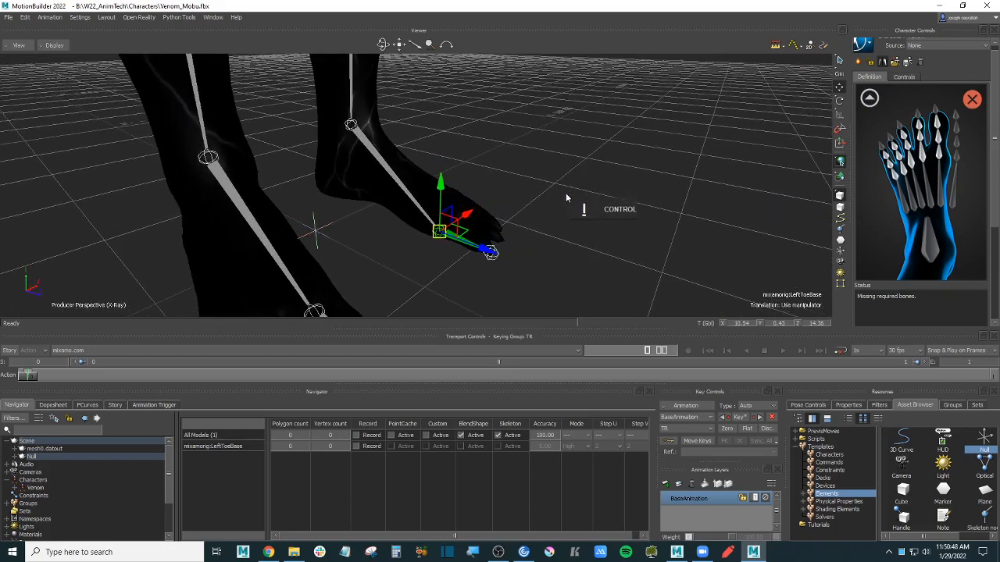
- Test-rotate the left toe base joint to see how the toes deform, and undo the rotation
key(r)
shift+drag(578, 231, 579, 237)
mouse_move(484, 220)
mouse_down()
mouse_move(466, 188)
mouse_move(467, 213)
mouse_up()
key(ctrl+z)
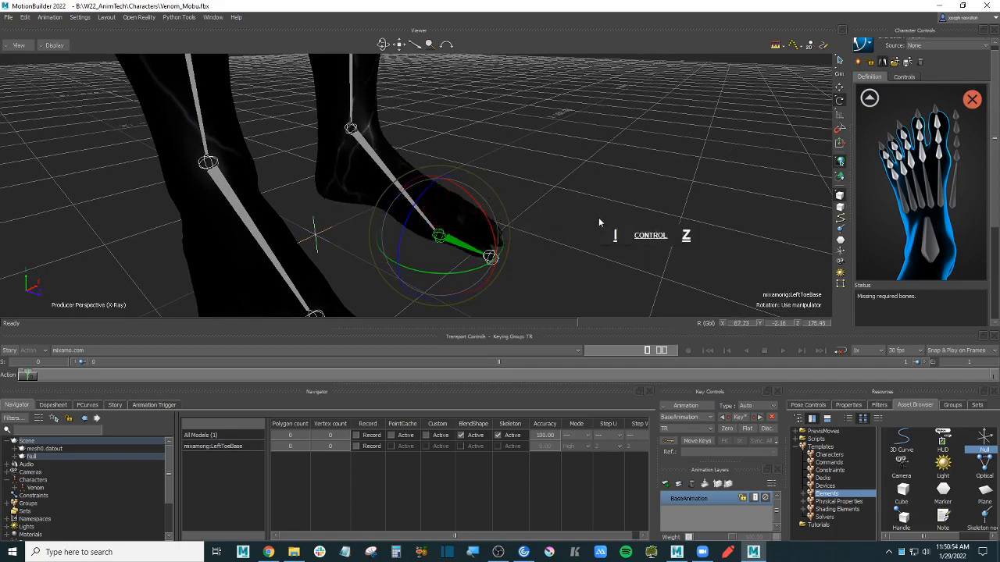
mouse_move(598, 218)
ctrl+shift+mouse_down()
mouse_move(583, 205)
mouse_move(606, 232)
mouse_move(603, 225)
ctrl+shift+mouse_up()
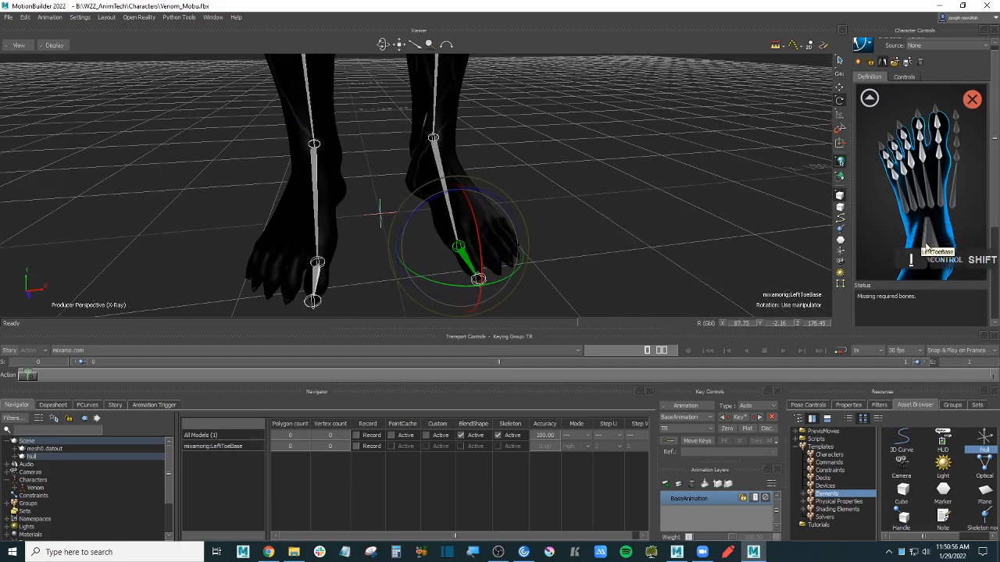
- Assign mixamorig:LeftToeBase to the LeftToeBase slot in the detailed left foot definition and return to the full-body definition
click(870, 97)
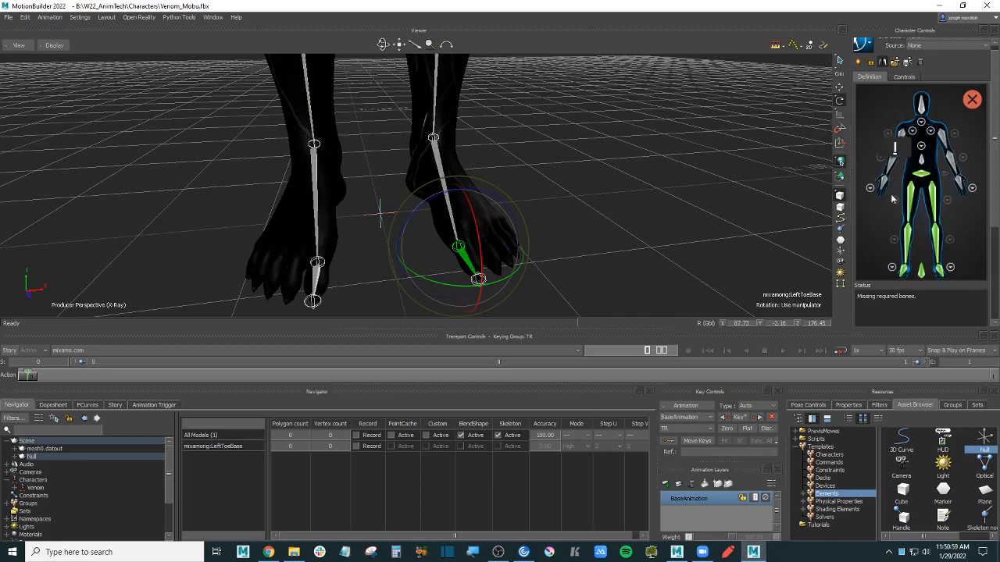
click(950, 269)
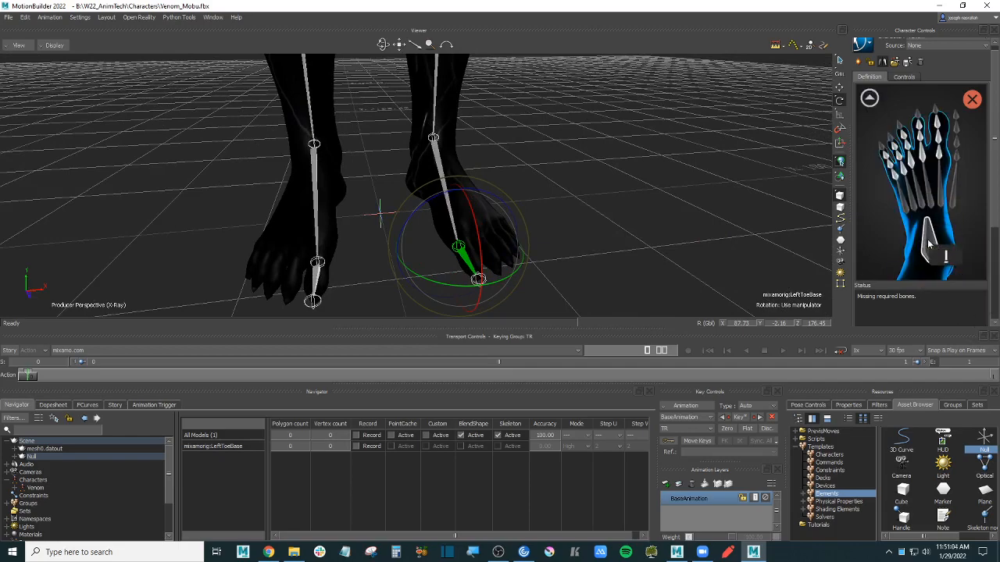
right_click(928, 243)
click(941, 246)
shift+drag(608, 239, 641, 238)
click(869, 98)
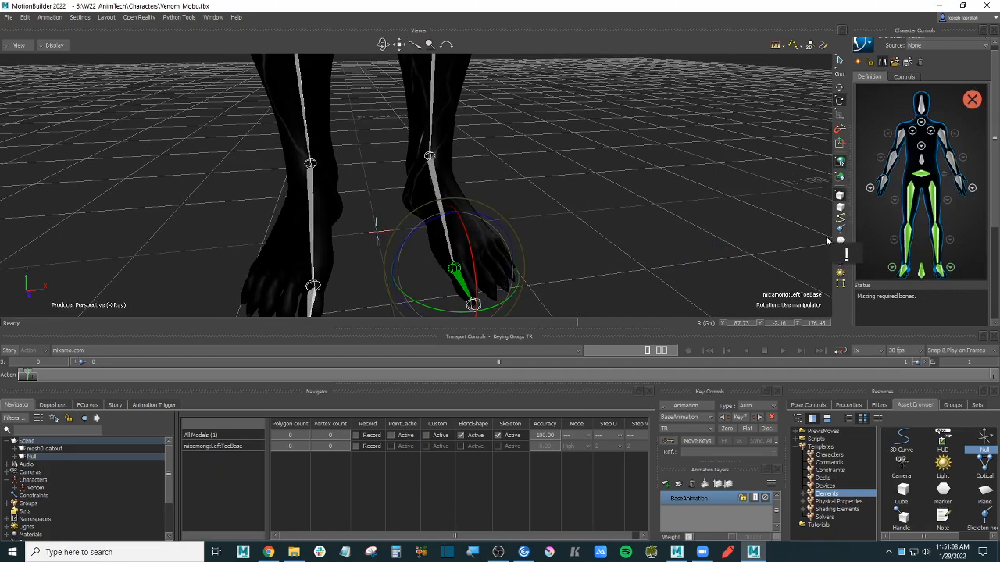
- Select the first spine joint above the hips, mixamorig:Spine, on the skeleton
shift+drag(826, 240, 578, 227)
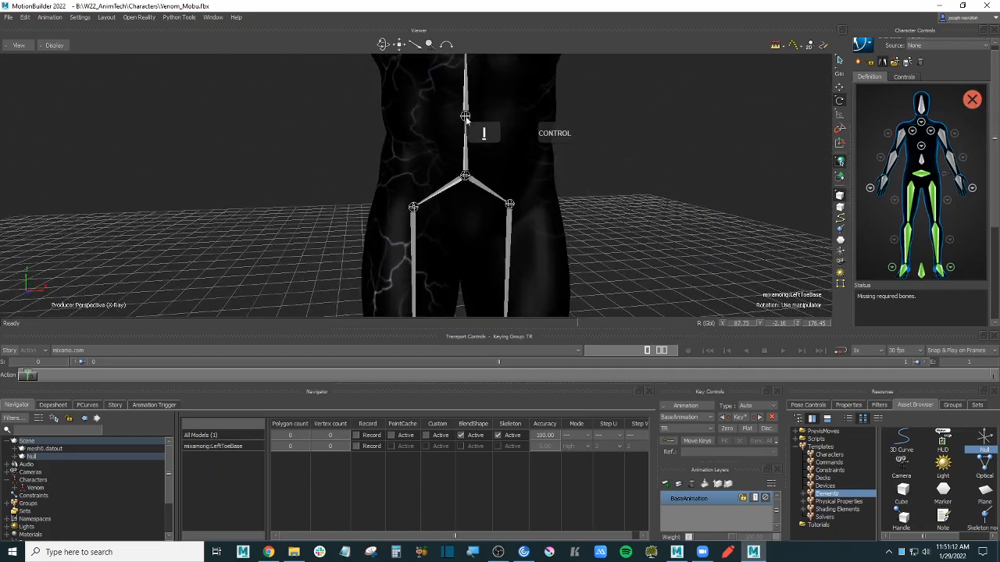
click(465, 118)
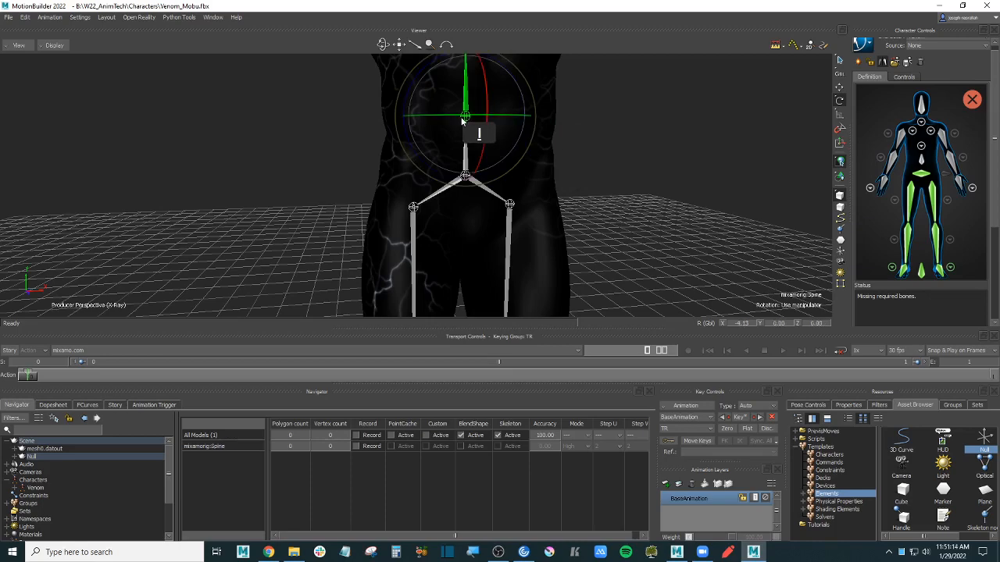
click(679, 179)
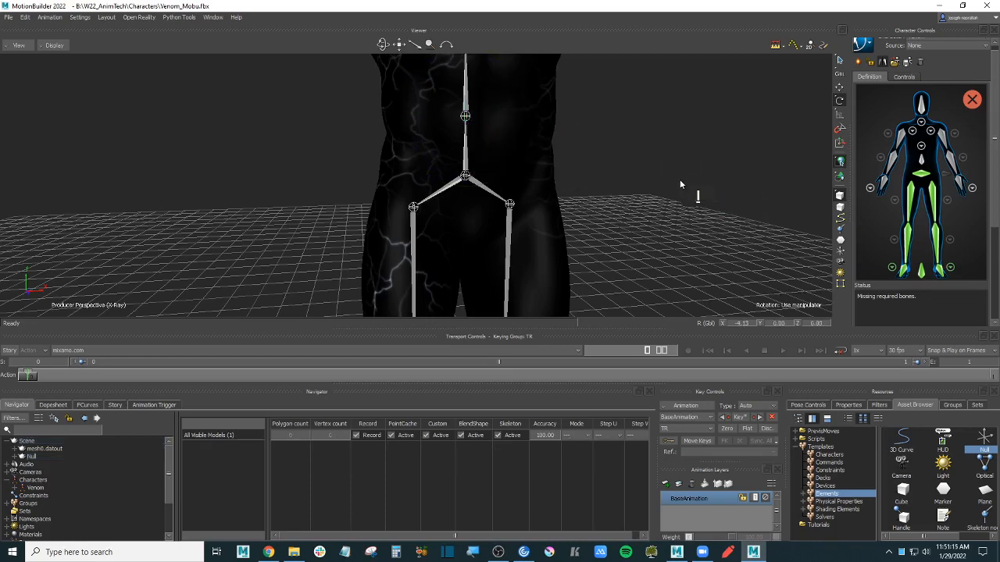
click(465, 117)
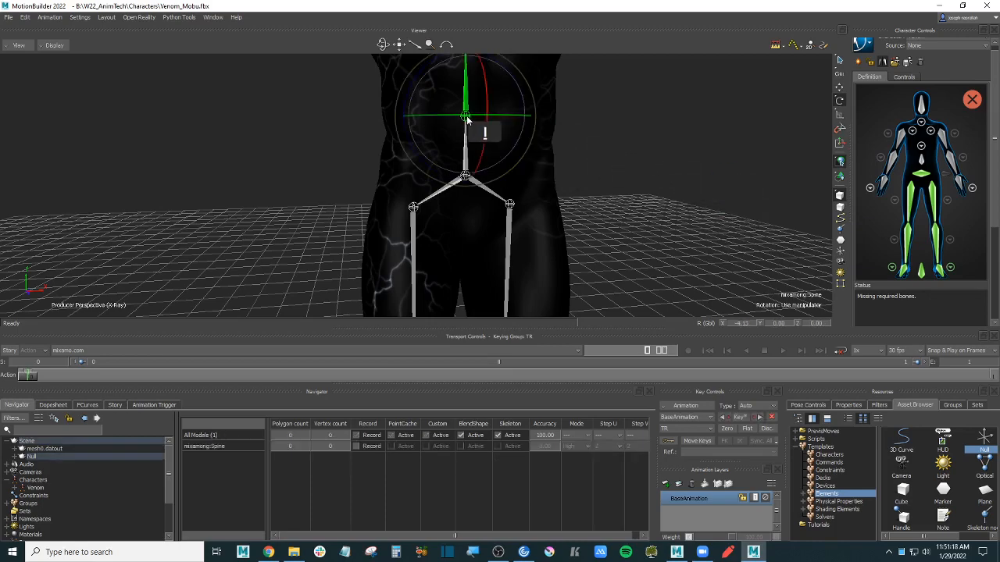
click(584, 138)
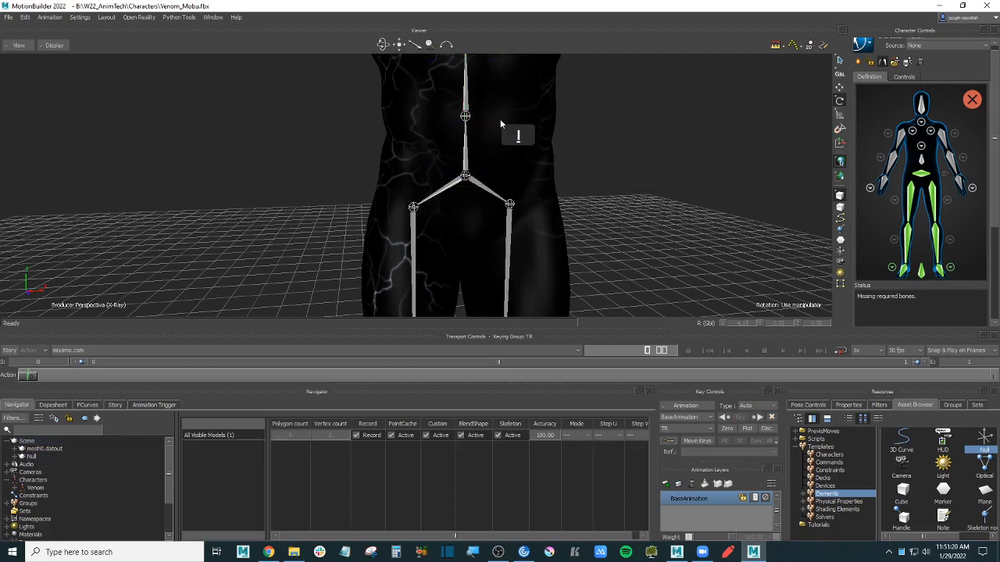
click(465, 127)
click(669, 174)
click(467, 125)
ctrl+shift+drag(607, 133, 619, 153)
click(629, 197)
click(413, 156)
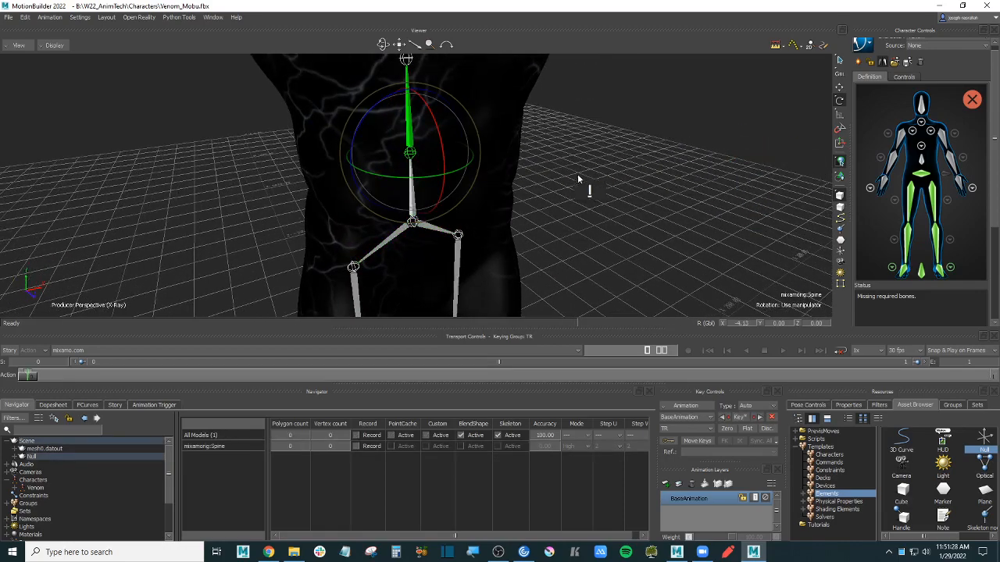
- Examine the spine joint hierarchy in the Schematic view and return to the Producer Perspective view
click(20, 44)
mouse_move(66, 82)
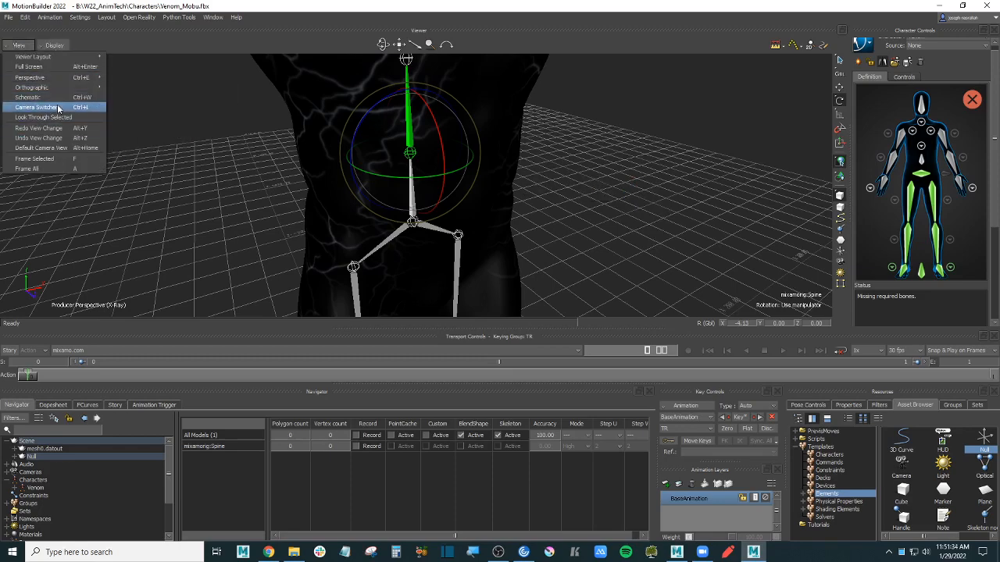
click(61, 99)
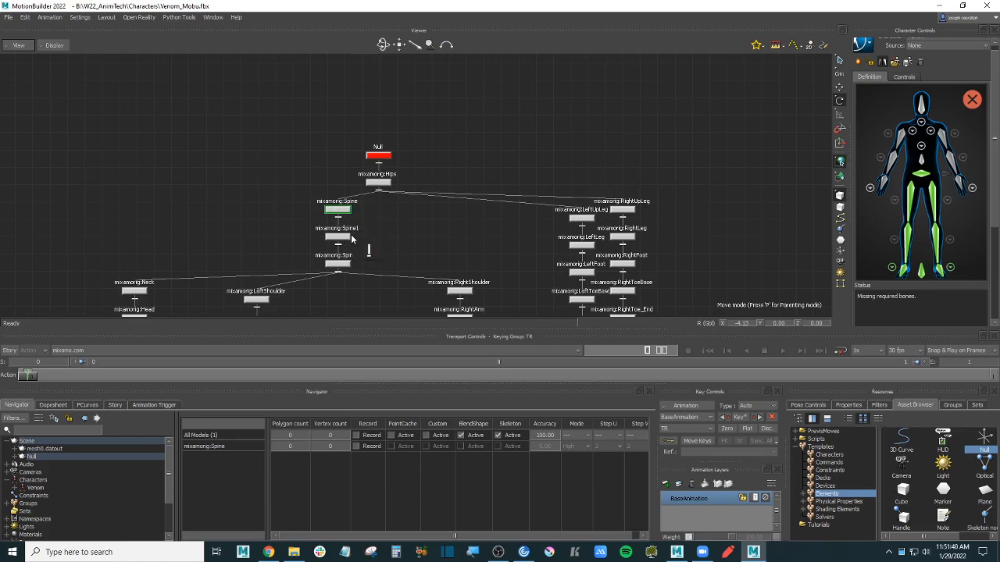
click(19, 45)
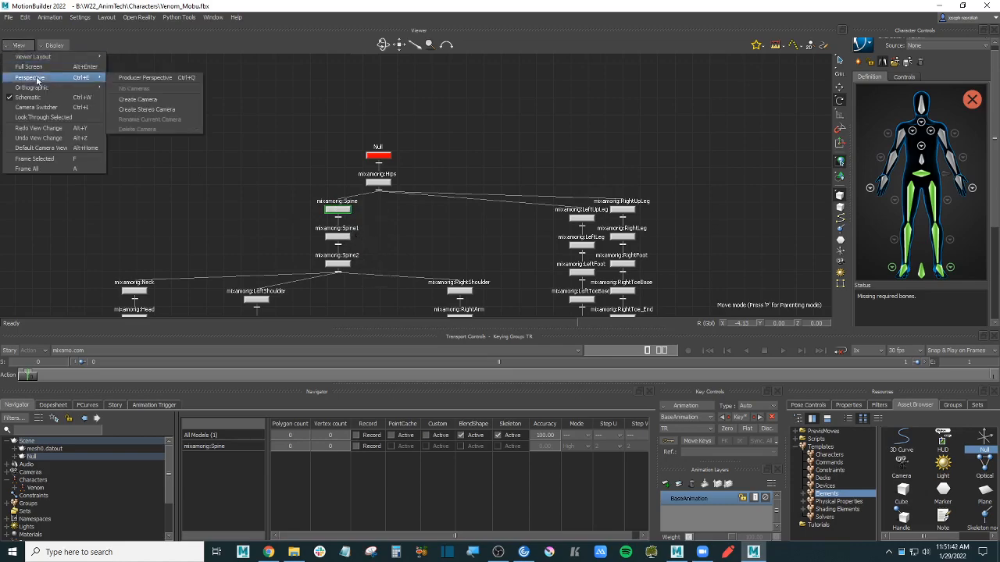
click(140, 76)
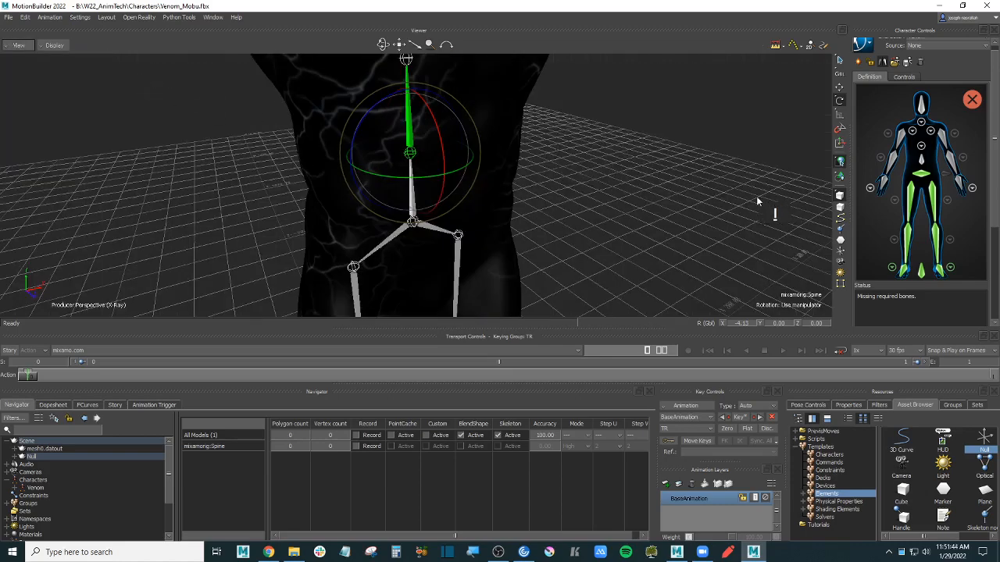
- Assign the selected mixamorig:Spine joint to the Spine slot of the full-body character definition
alt+drag(756, 201, 924, 168)
right_click(921, 162)
click(936, 167)
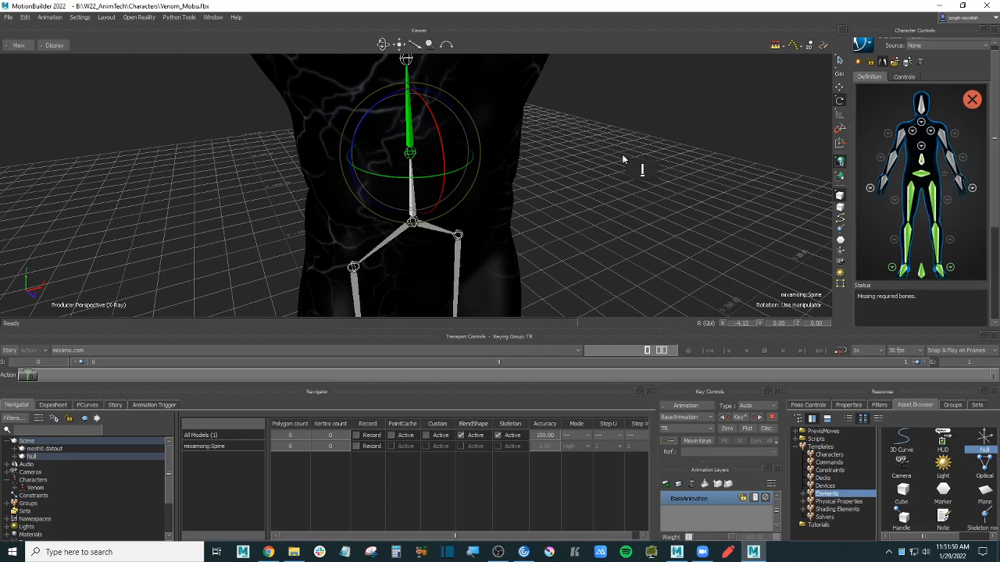
- Assign mixamorig:Spine1 to the lowest slot, Spine1, in the detailed spine definition
shift+drag(605, 124, 594, 226)
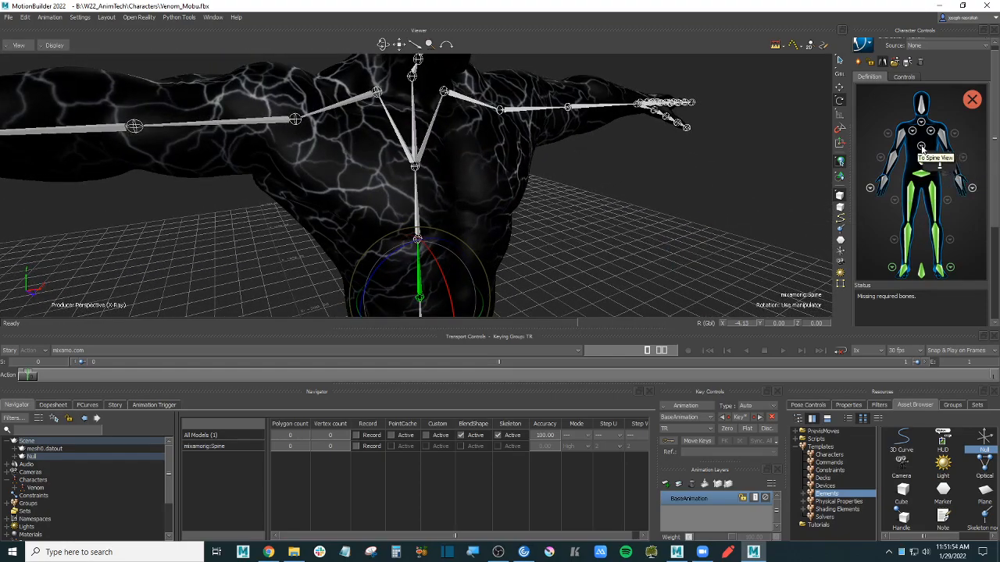
click(921, 151)
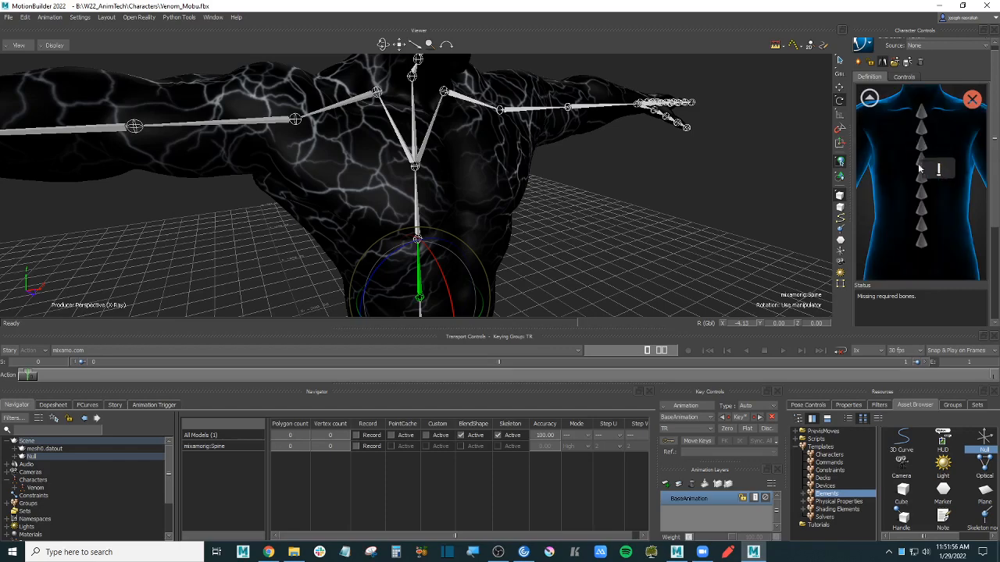
double_click(925, 249)
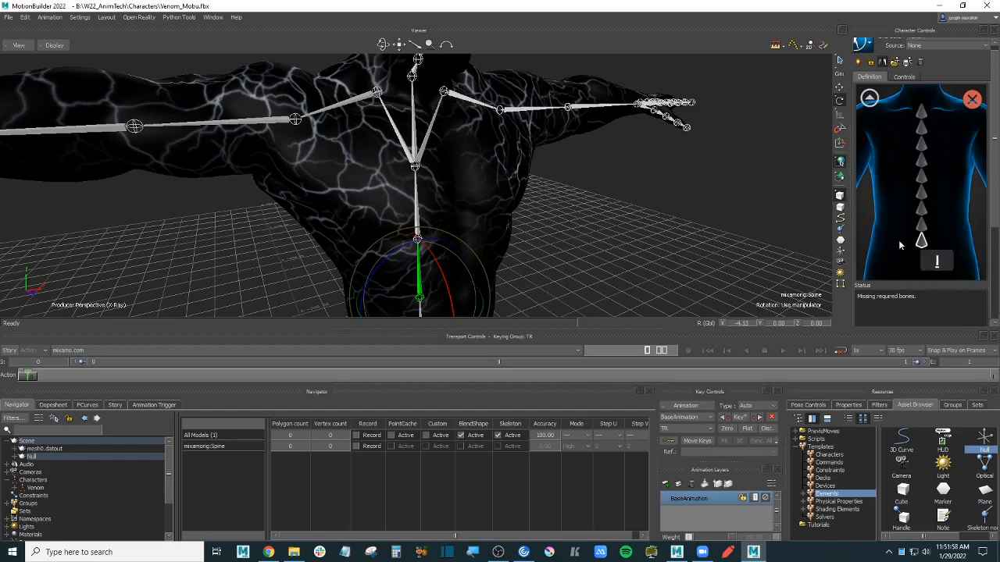
click(645, 245)
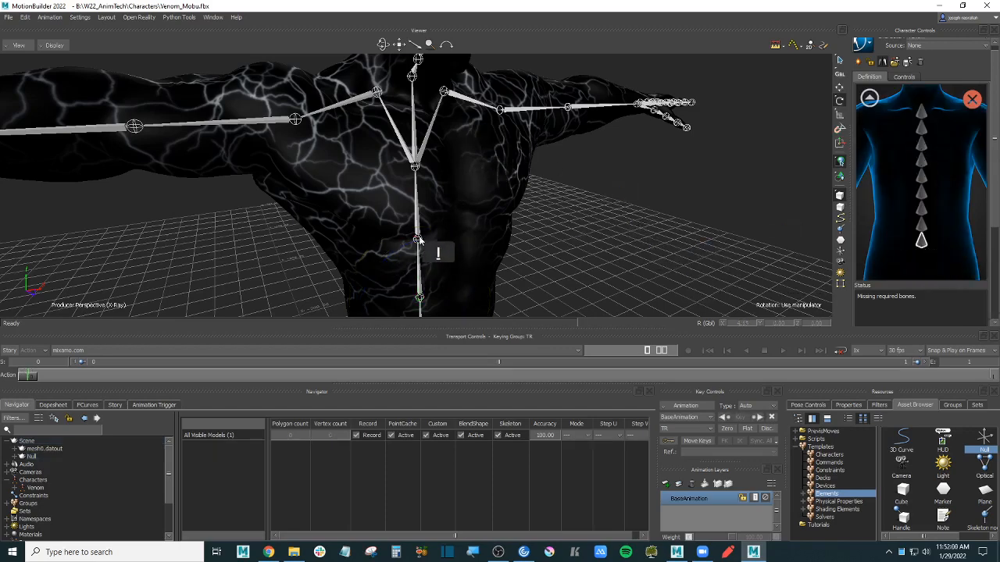
click(417, 240)
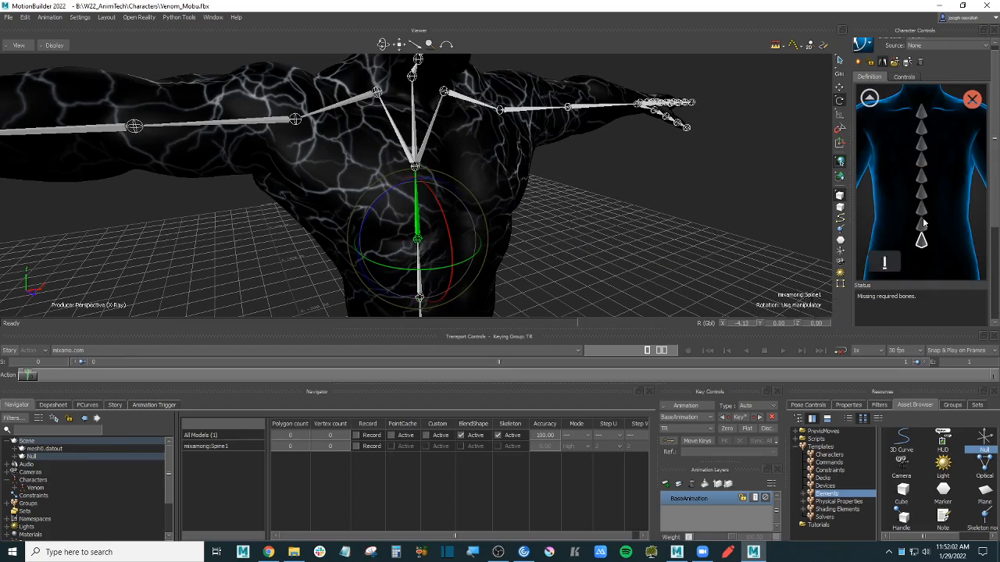
right_click(921, 242)
click(955, 246)
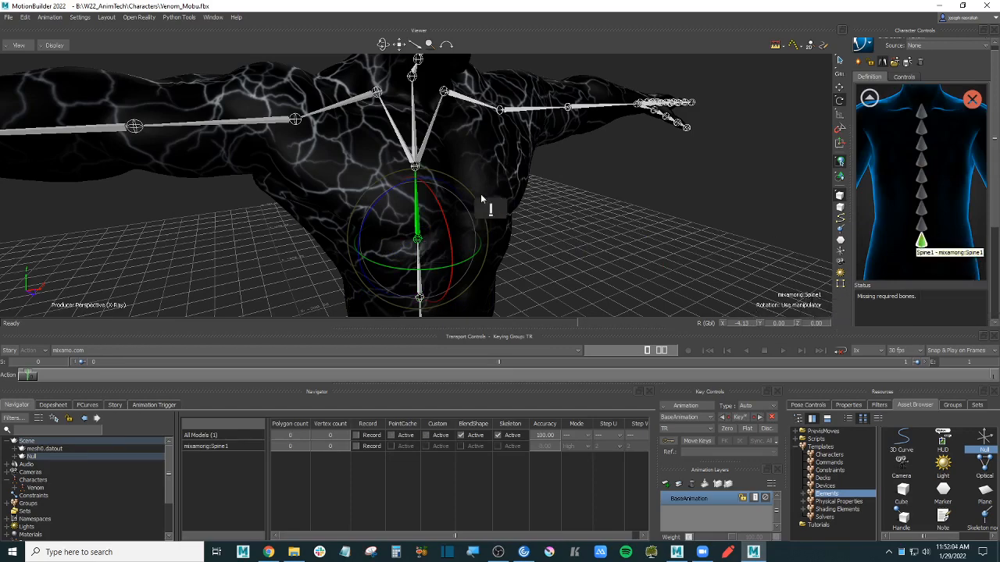
- Assign mixamorig:Spine2 to the second-lowest slot in the detailed spine definition and return to the full-body definition
click(408, 164)
click(416, 166)
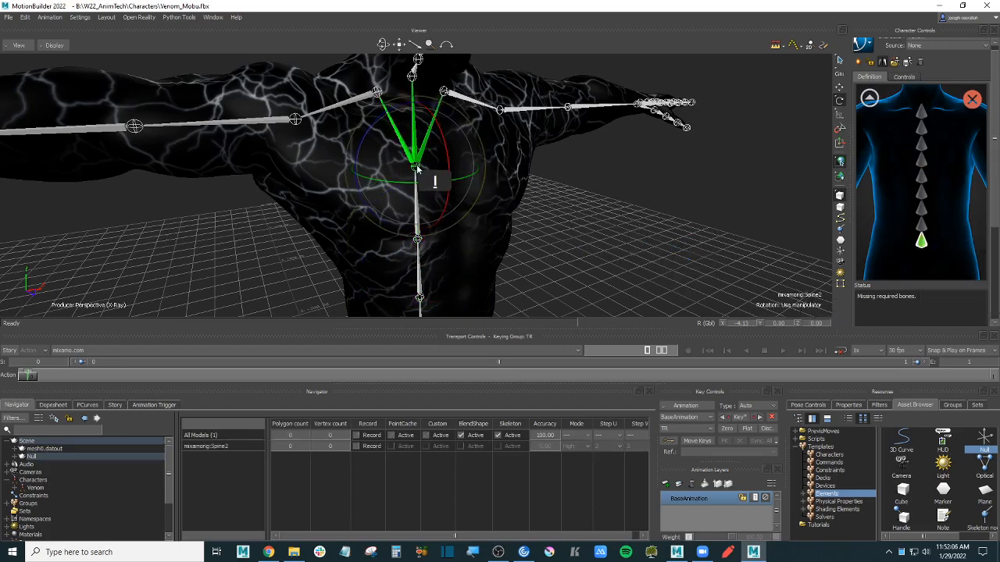
right_click(921, 225)
click(949, 230)
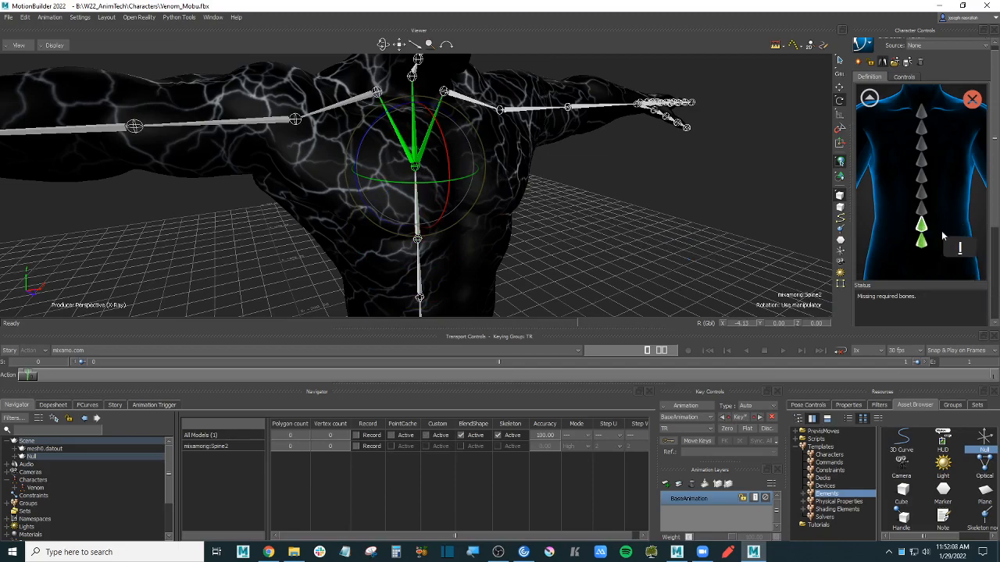
click(870, 100)
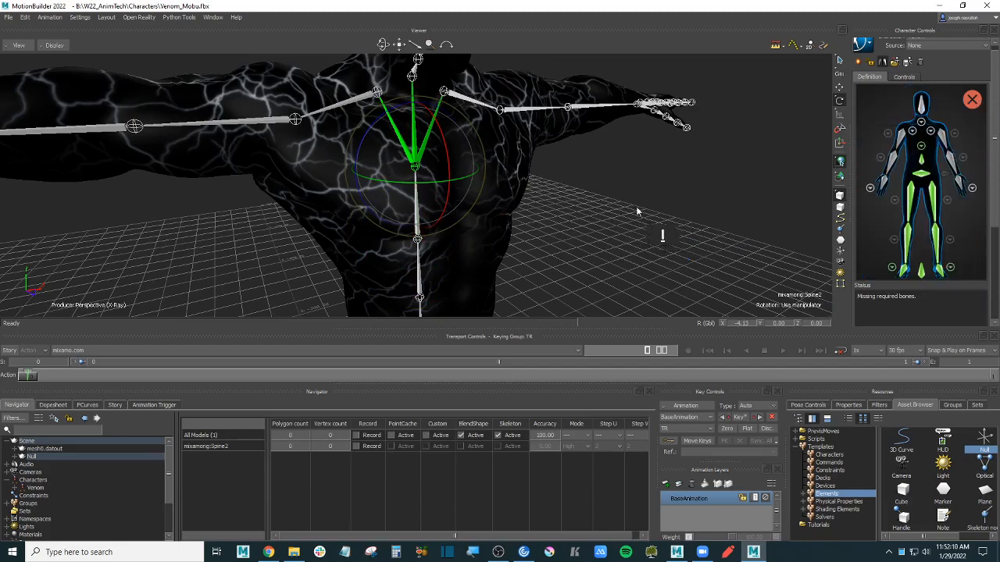
- Assign mixamorig:LeftShoulder to the inner left shoulder slot in the detailed left shoulder definition
ctrl+shift+drag(641, 211, 617, 198)
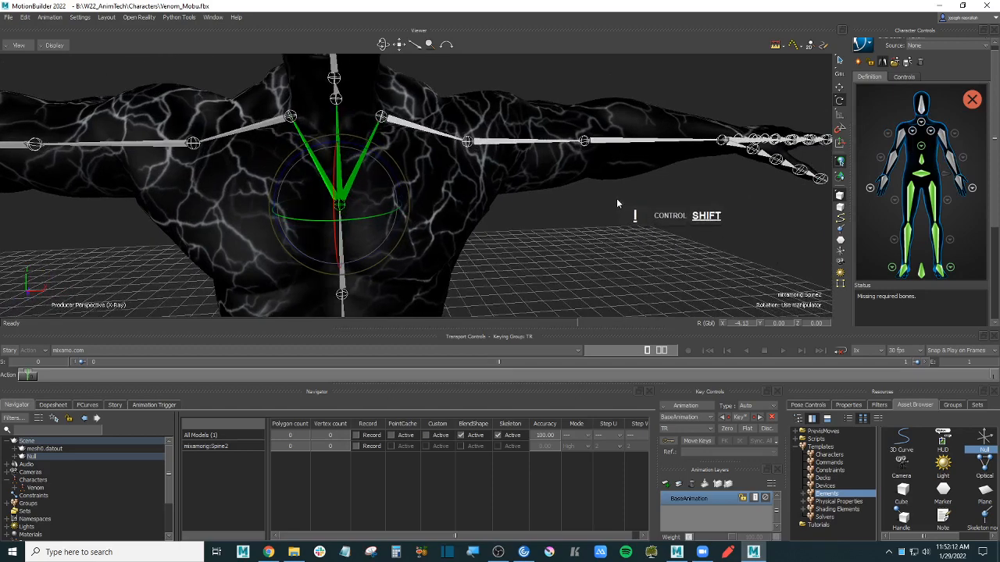
click(381, 117)
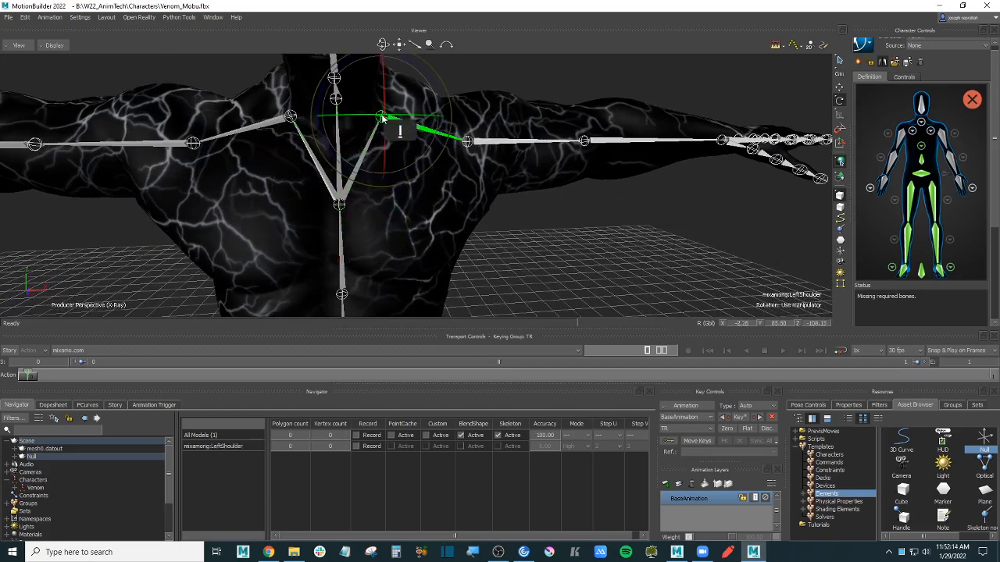
click(932, 133)
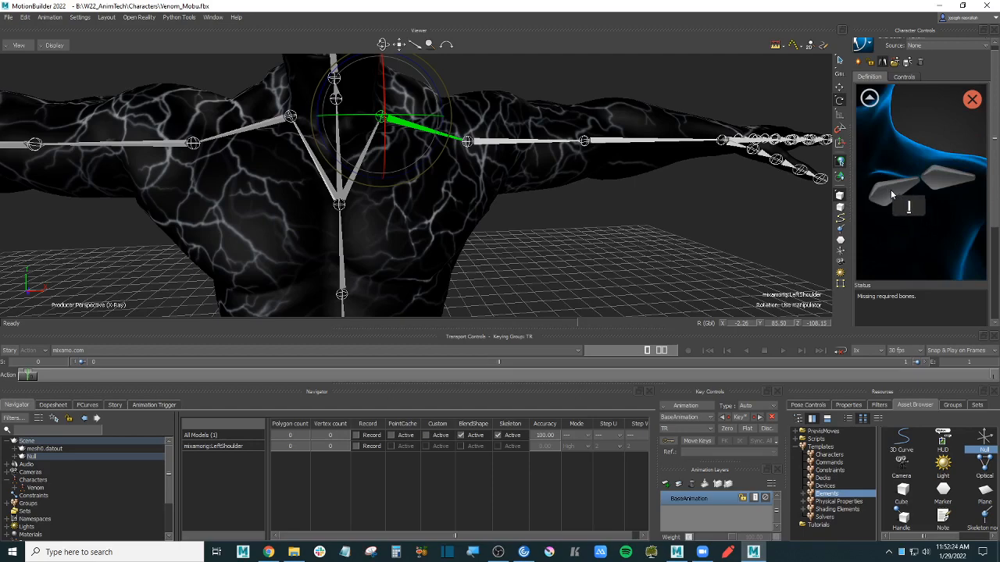
mouse_move(996, 193)
mouse_down()
mouse_move(998, 240)
mouse_move(999, 182)
mouse_up()
right_click(898, 196)
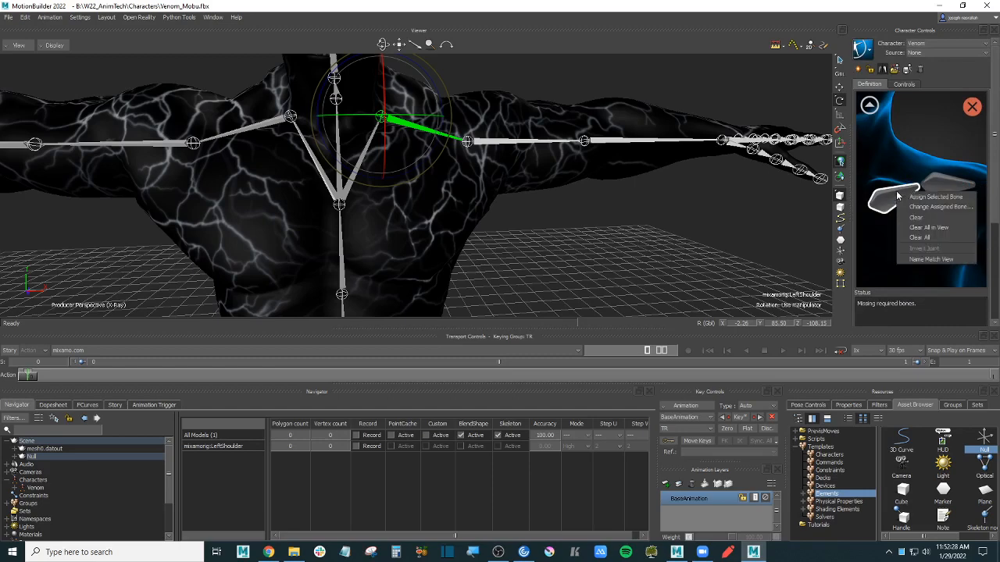
click(933, 196)
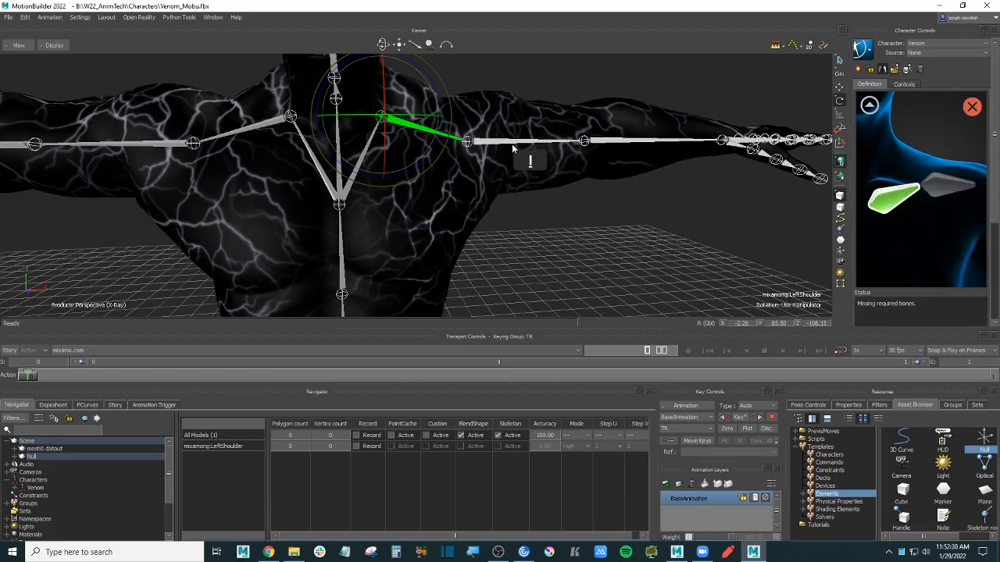
- Return to the full-body definition and assign mixamorig:LeftArm to the LeftArm slot
click(487, 143)
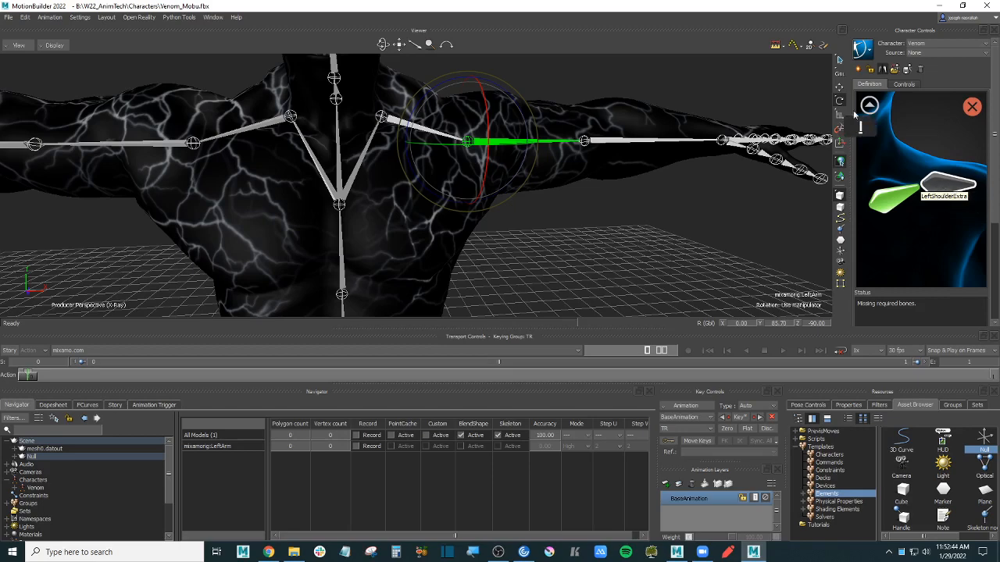
click(938, 188)
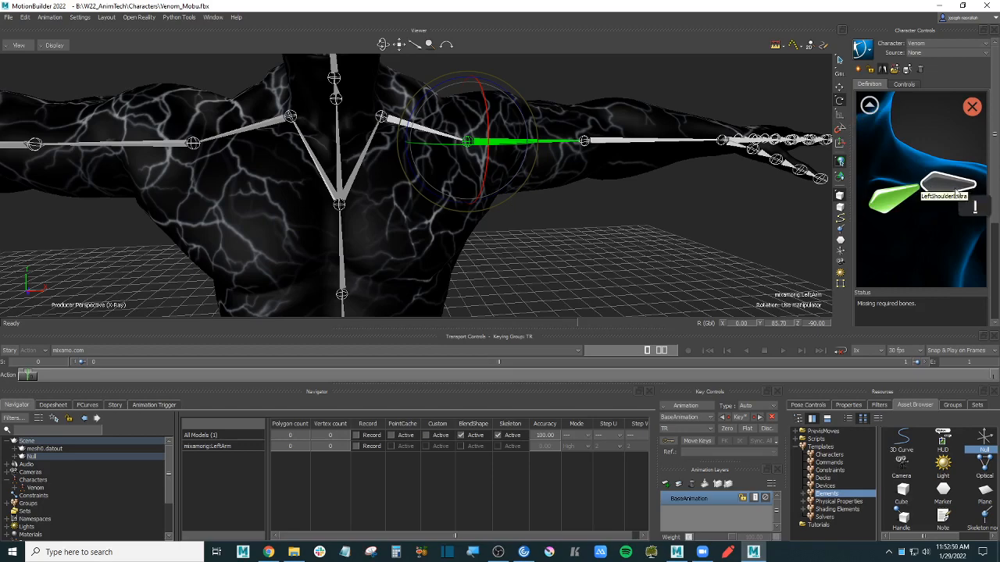
click(871, 108)
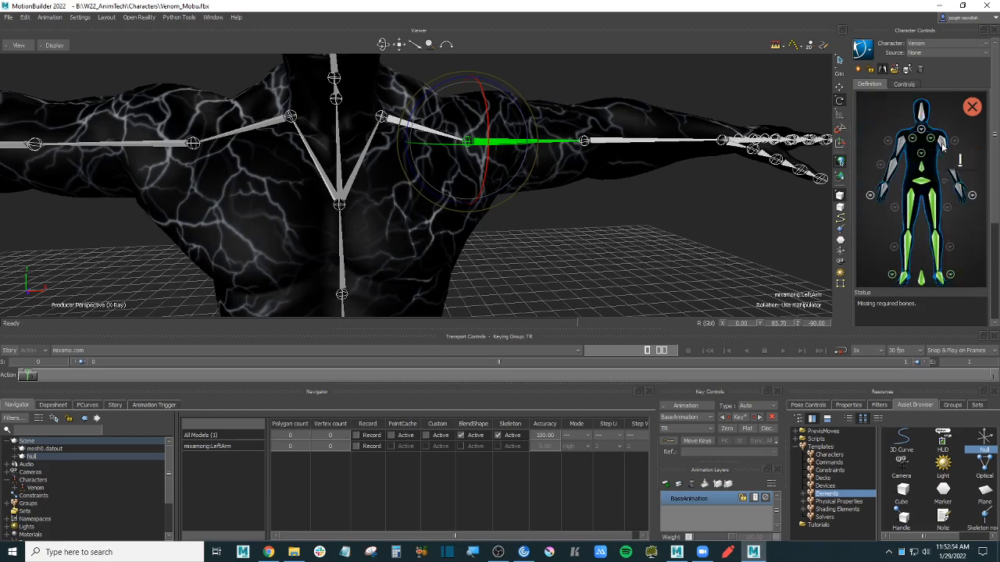
scroll(930, 234, down, 3)
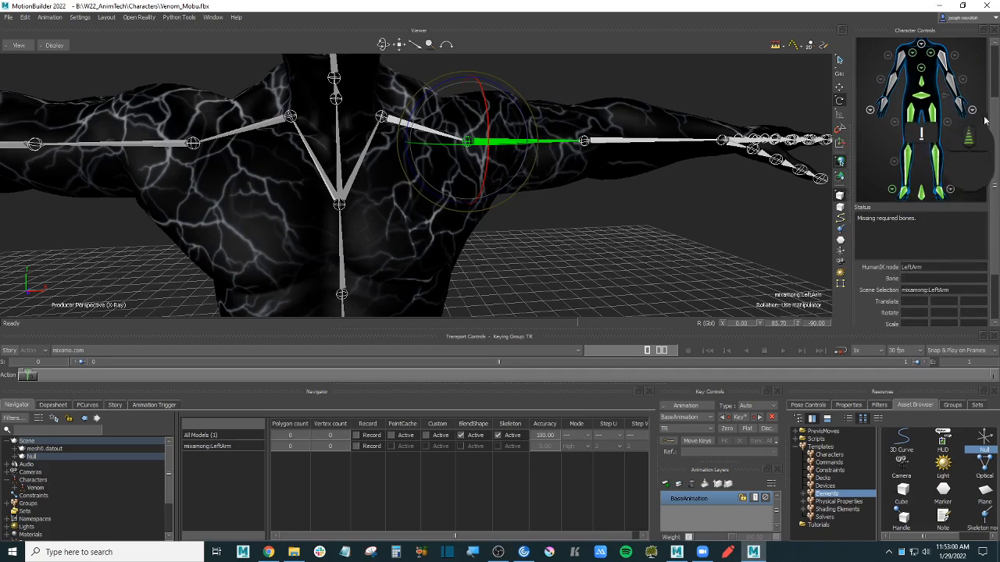
scroll(996, 95, up, 2)
scroll(995, 95, up, 1)
right_click(943, 94)
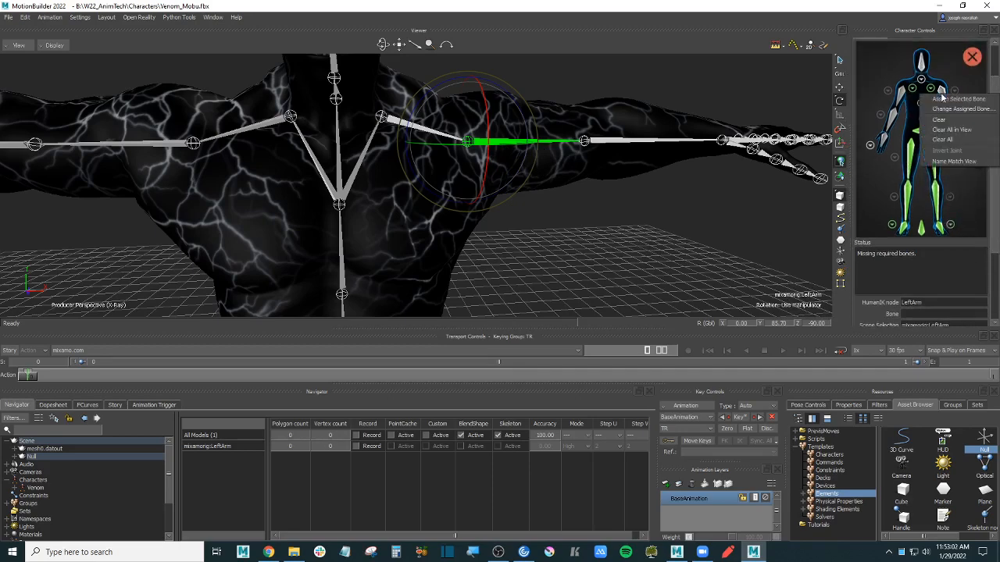
click(948, 100)
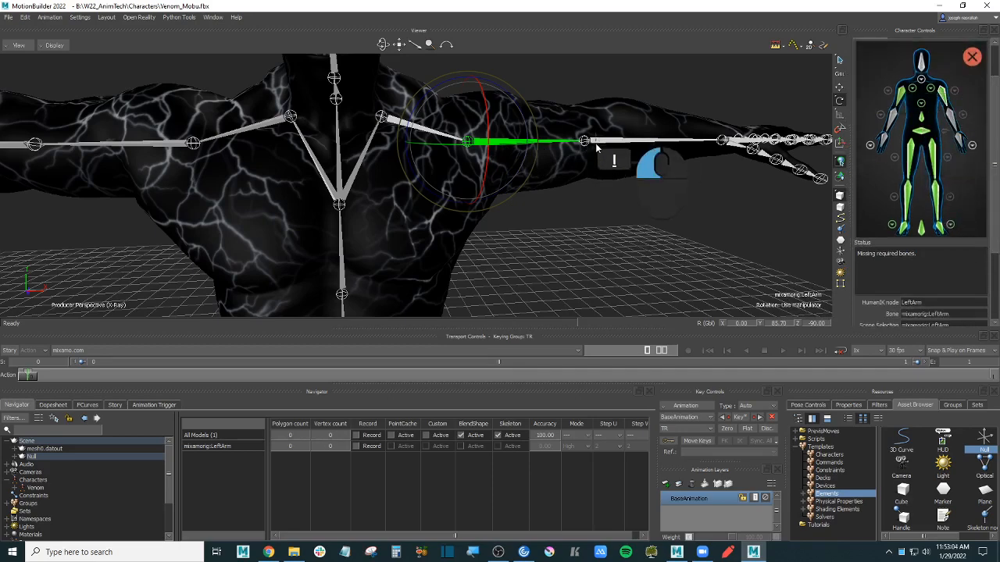
- Assign mixamorig:LeftForeArm to the LeftForeArm slot of the full-body definition
click(595, 143)
right_click(950, 115)
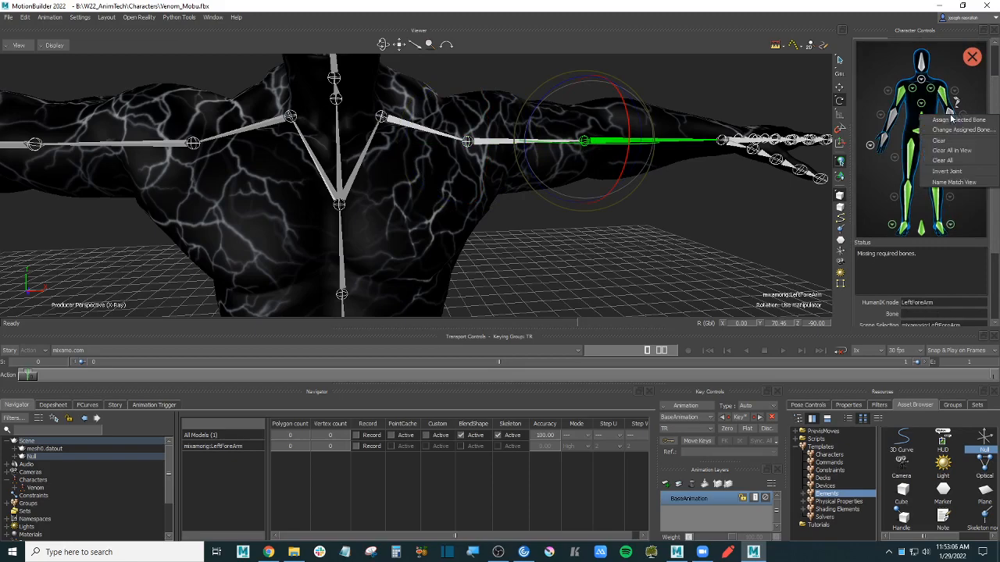
click(956, 122)
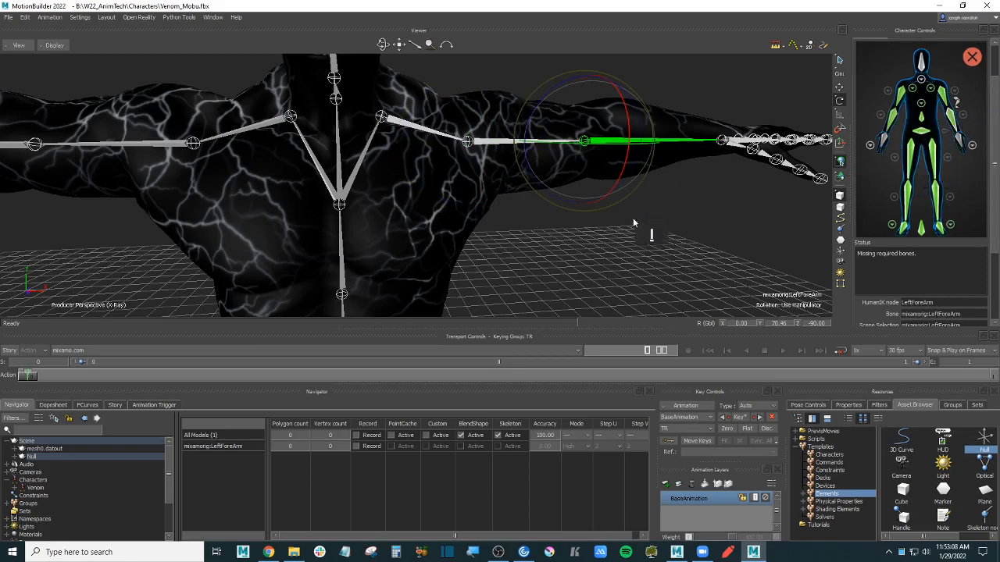
- Assign the left wrist joint, mixamorig:LeftHand, to the LeftHand slot of the full-body definition
shift+drag(649, 193, 589, 206)
ctrl+shift+drag(642, 159, 647, 220)
scroll(631, 202, up, 3)
shift+drag(646, 219, 611, 192)
click(583, 164)
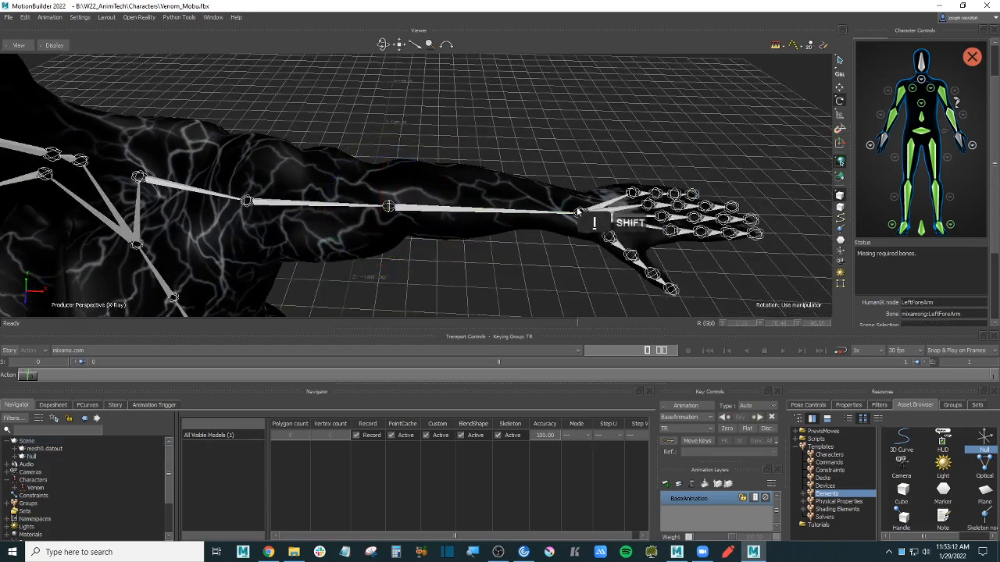
click(580, 213)
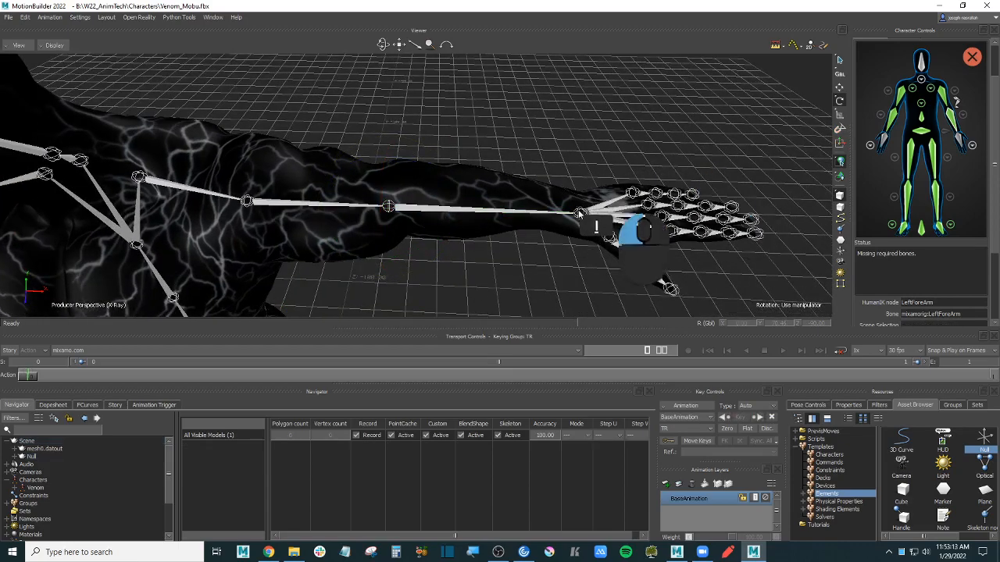
right_click(972, 145)
click(959, 146)
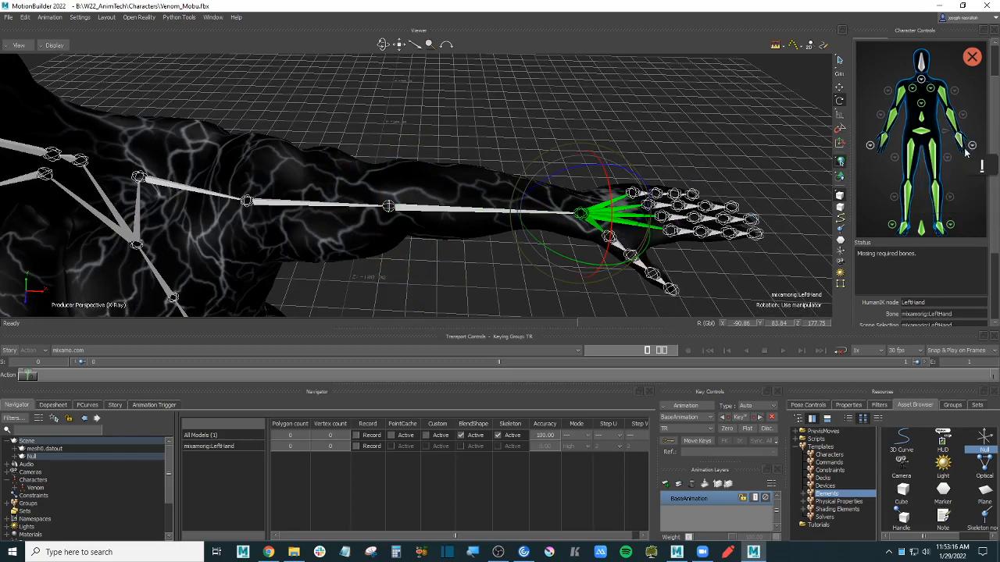
- Open the detailed left hand definition and assign the thumb's base joint, mixamorig:LeftHandThumb1, to the LeftHandThumb1 slot
click(973, 146)
shift+drag(798, 275, 491, 215)
click(488, 225)
click(487, 222)
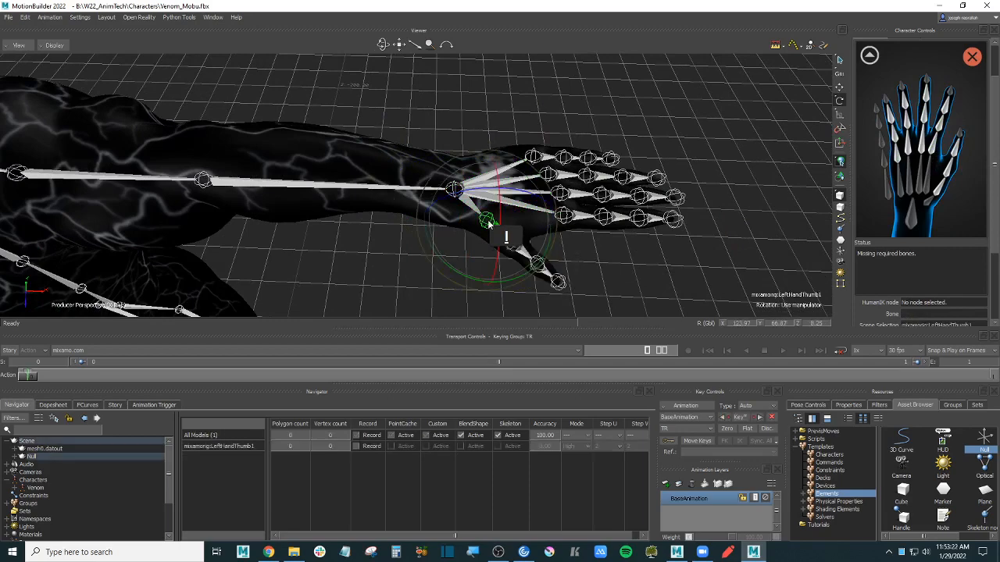
click(941, 191)
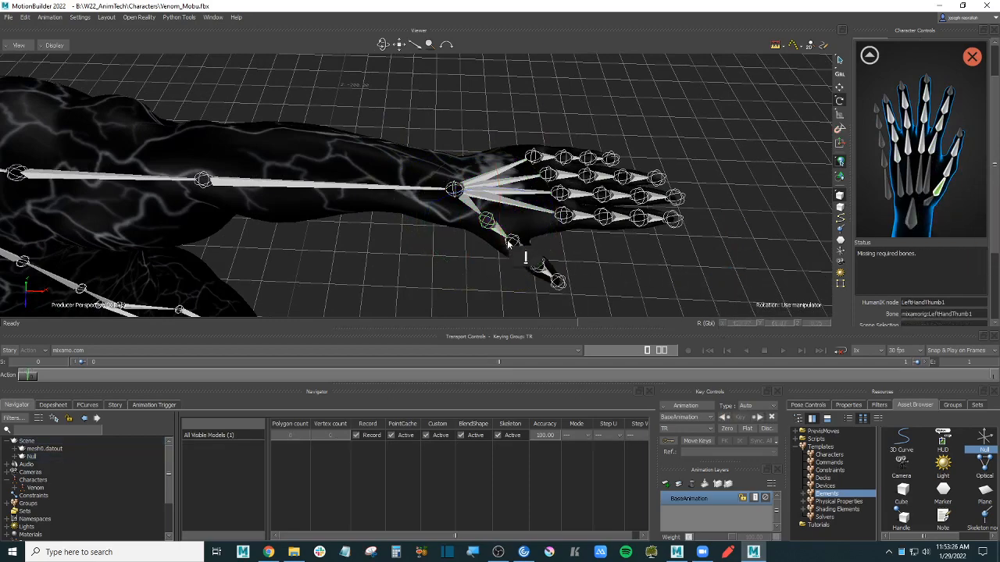
- Assign mixamorig:LeftHandThumb2 and mixamorig:LeftHandThumb3 to the matching thumb slots of the left hand definition
click(512, 243)
click(952, 179)
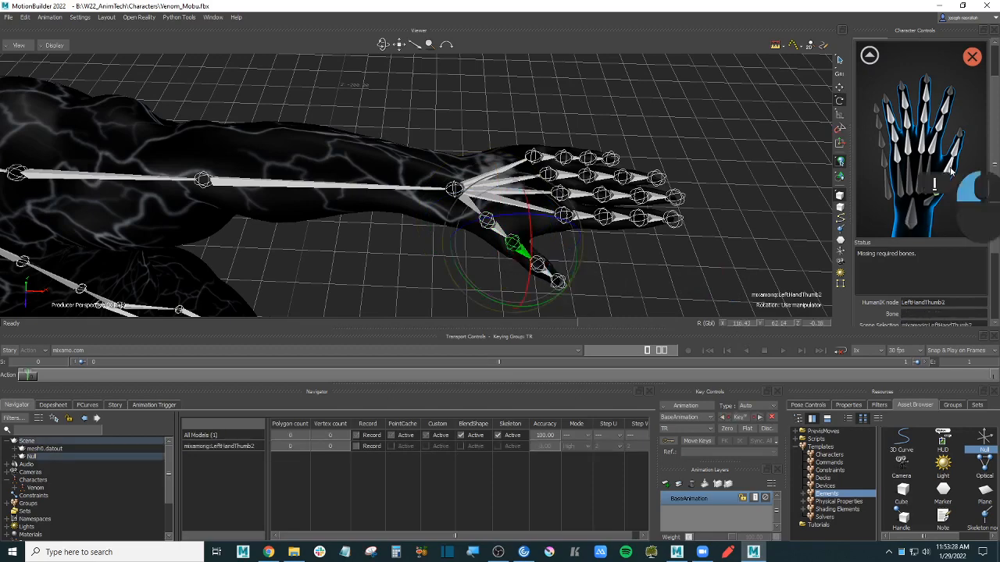
click(538, 265)
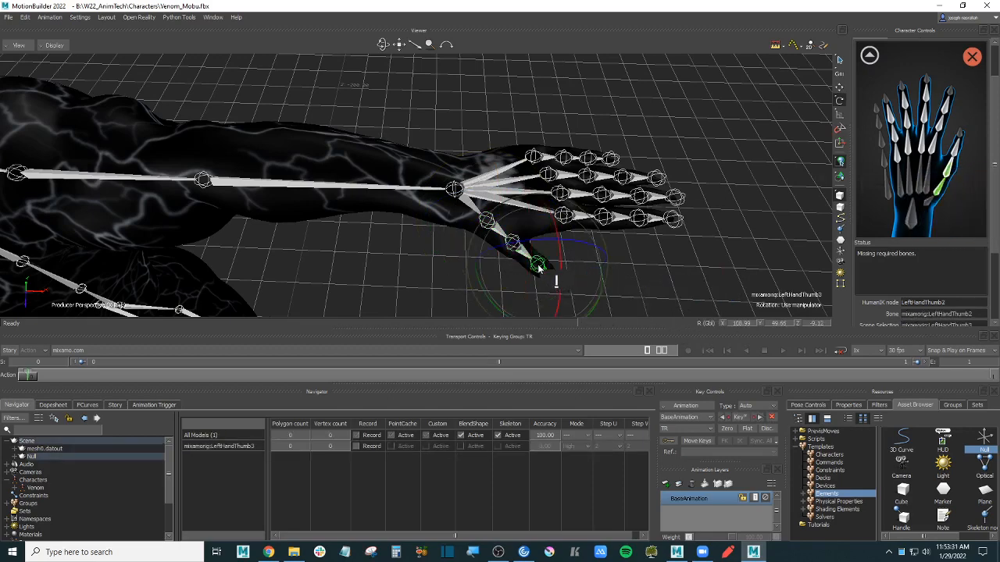
click(955, 155)
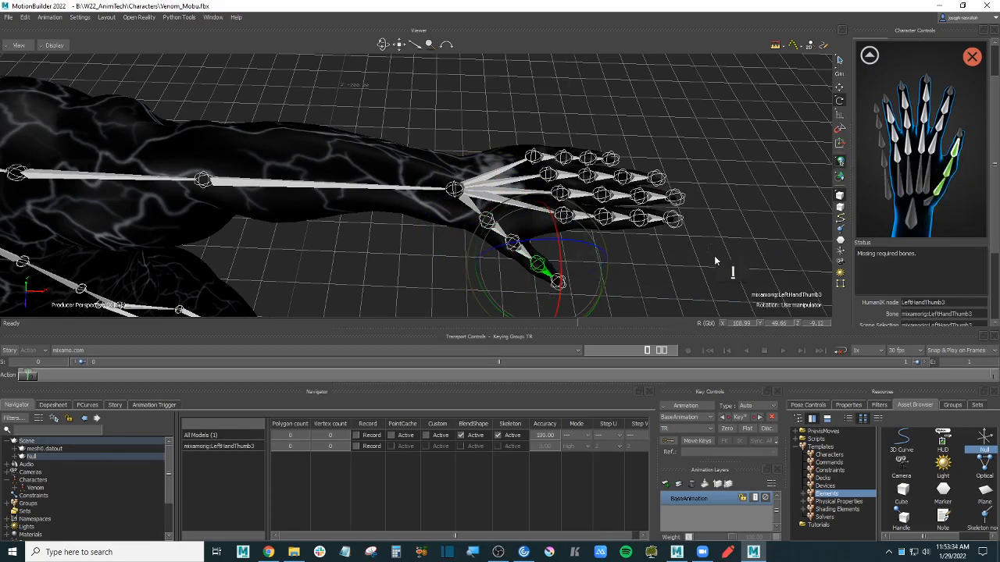
- Assign the index finger's base joint, mixamorig:LeftHandIndex1, to the LeftHandIndex1 slot of the left hand definition
ctrl+shift+drag(714, 261, 683, 247)
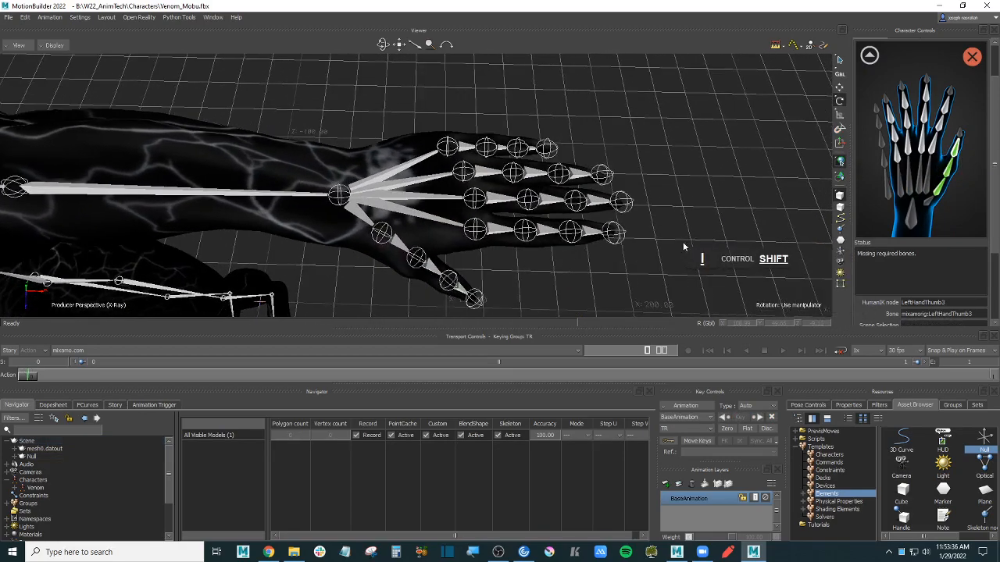
click(475, 229)
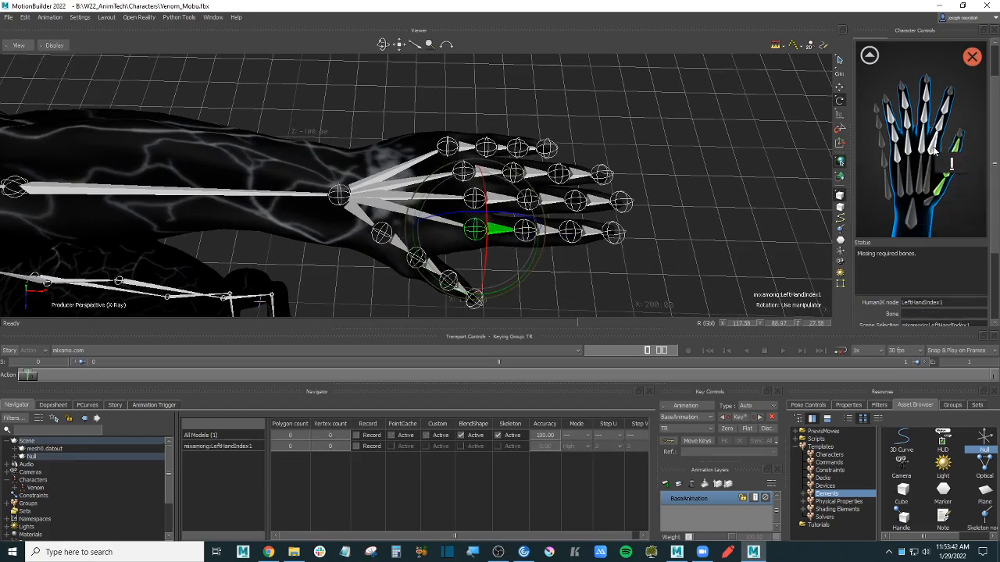
click(551, 238)
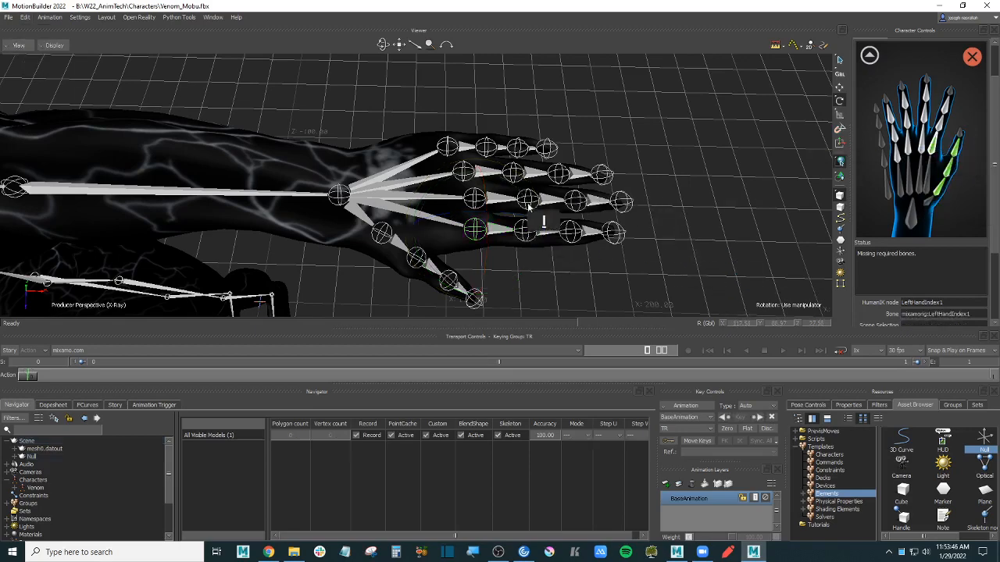
click(477, 231)
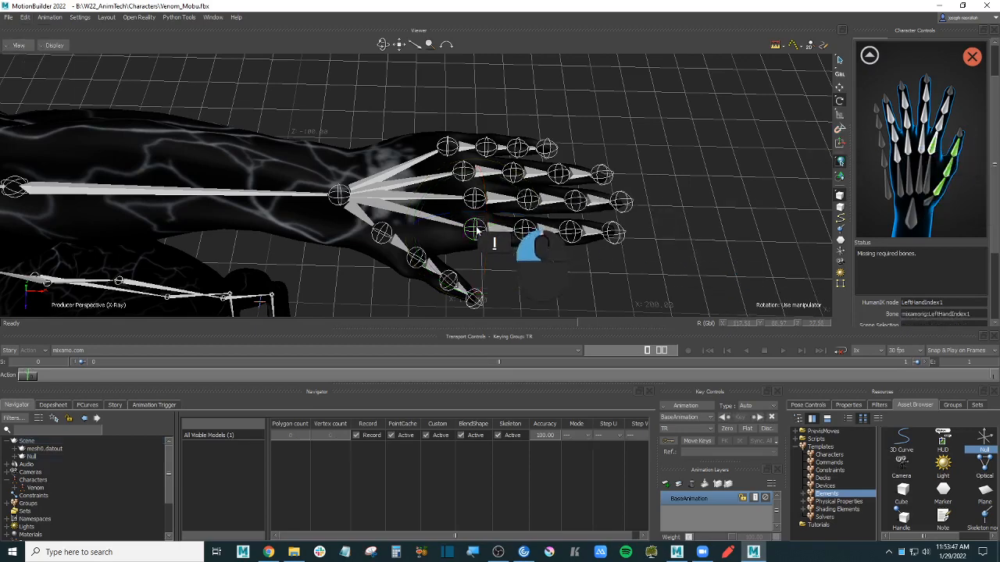
- Show the skeleton in the schematic view and move the left hand's joint branch clear of the right hand's branch
click(20, 46)
click(58, 102)
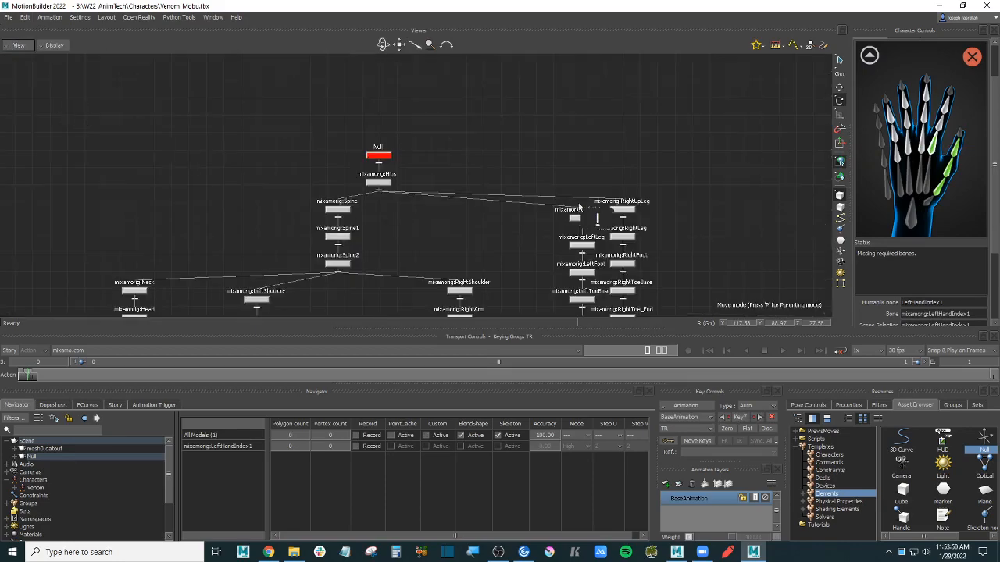
shift+drag(705, 247, 705, 117)
shift+drag(599, 232, 682, 134)
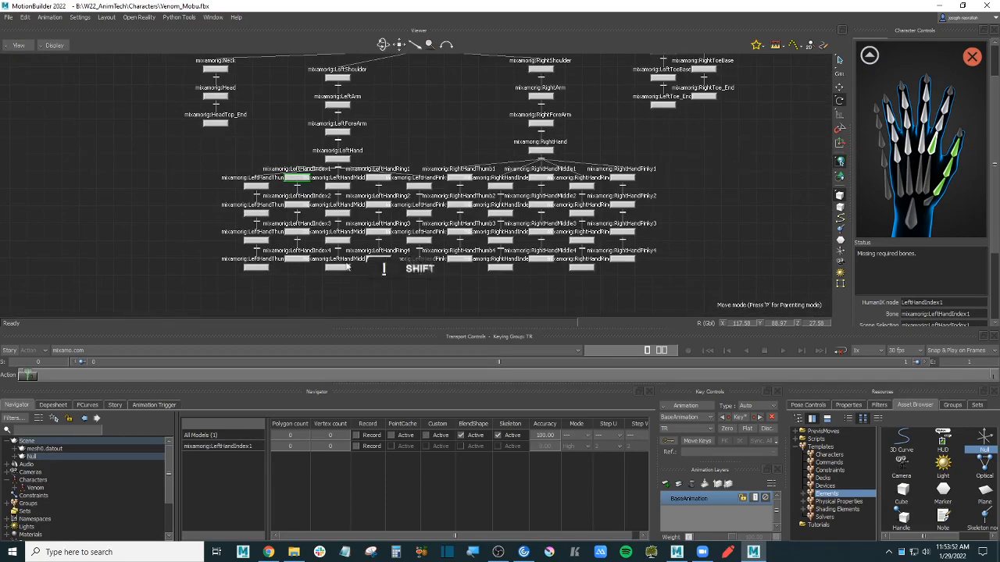
ctrl+drag(281, 273, 327, 264)
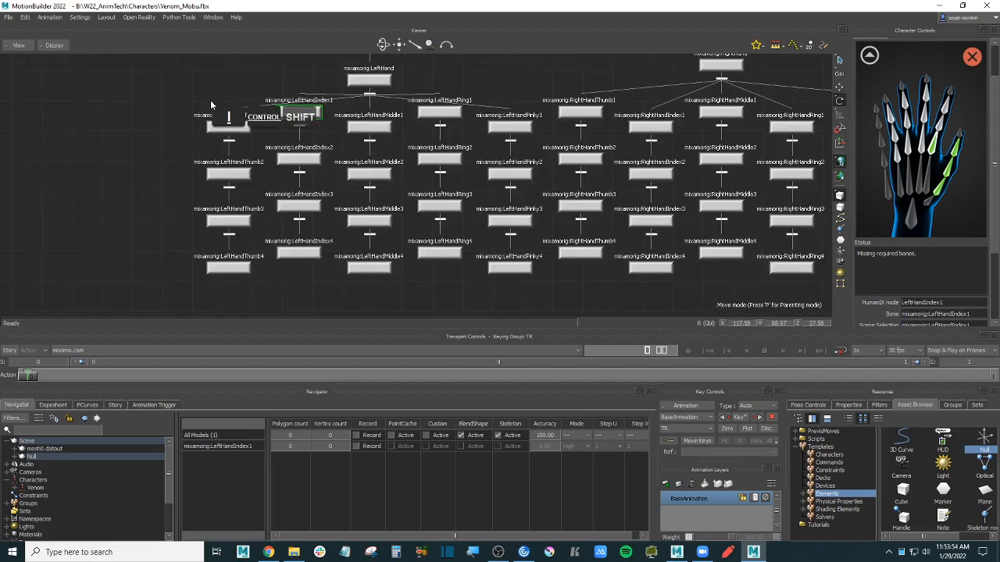
click(460, 83)
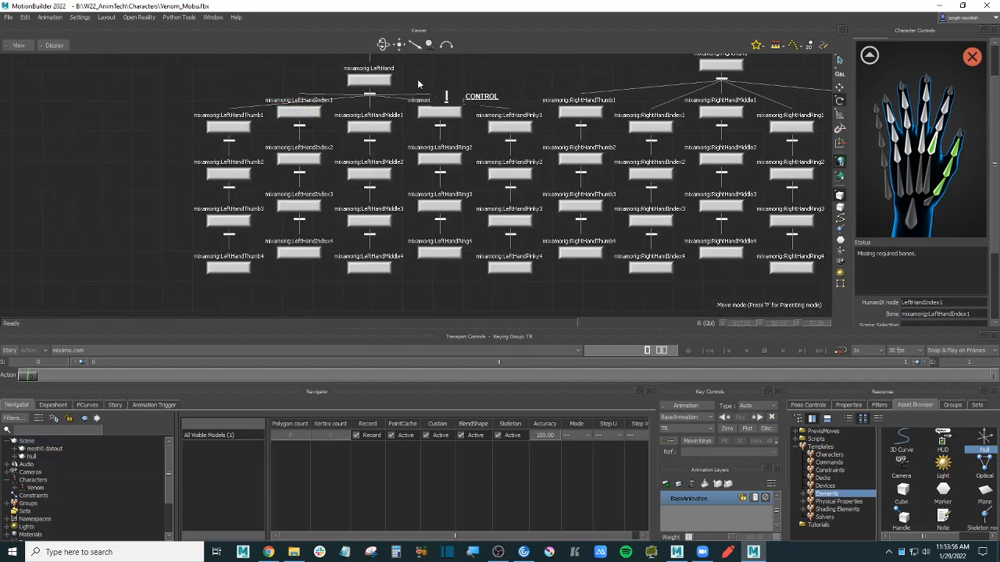
drag(383, 82, 278, 92)
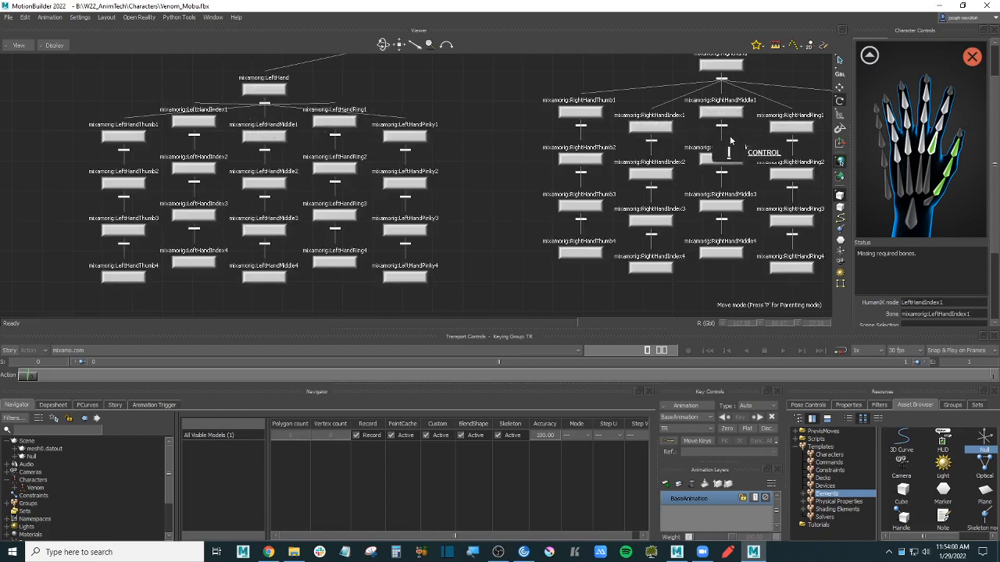
- Assign mixamorig:LeftHandIndex2 and mixamorig:LeftHandIndex3 to the matching index finger slots of the left hand definition
ctrl+shift+drag(698, 125, 596, 99)
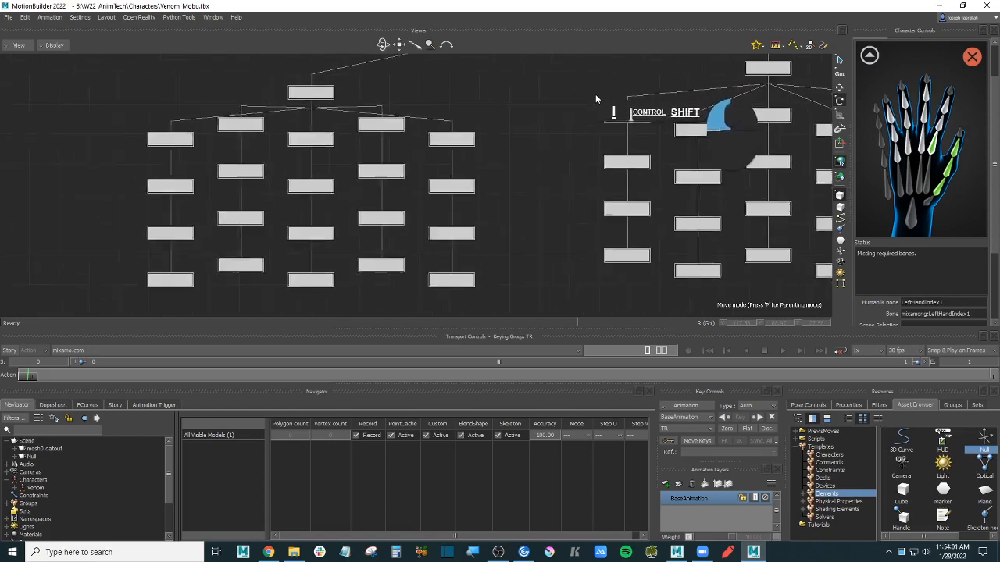
ctrl+click(240, 125)
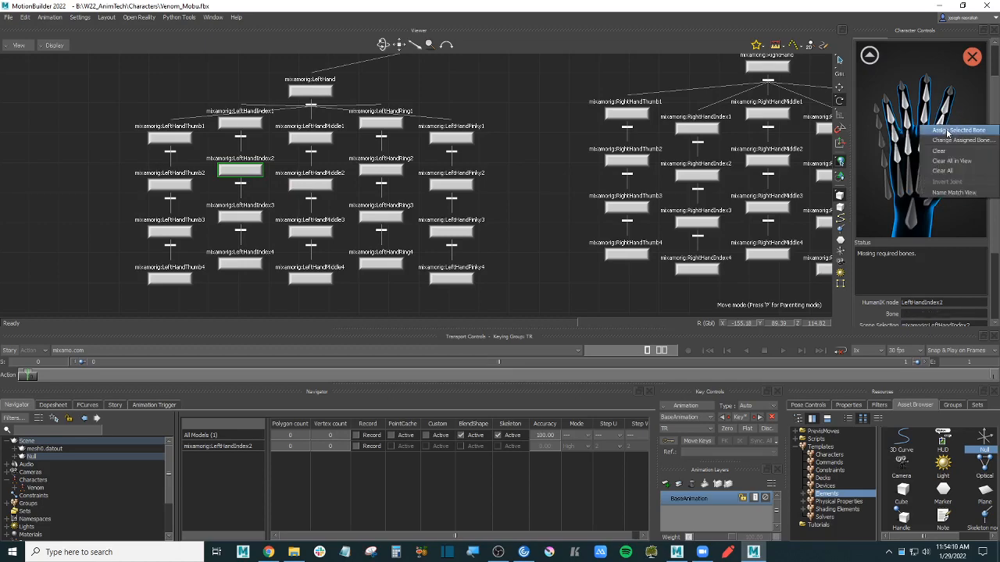
ctrl+click(942, 127)
click(255, 220)
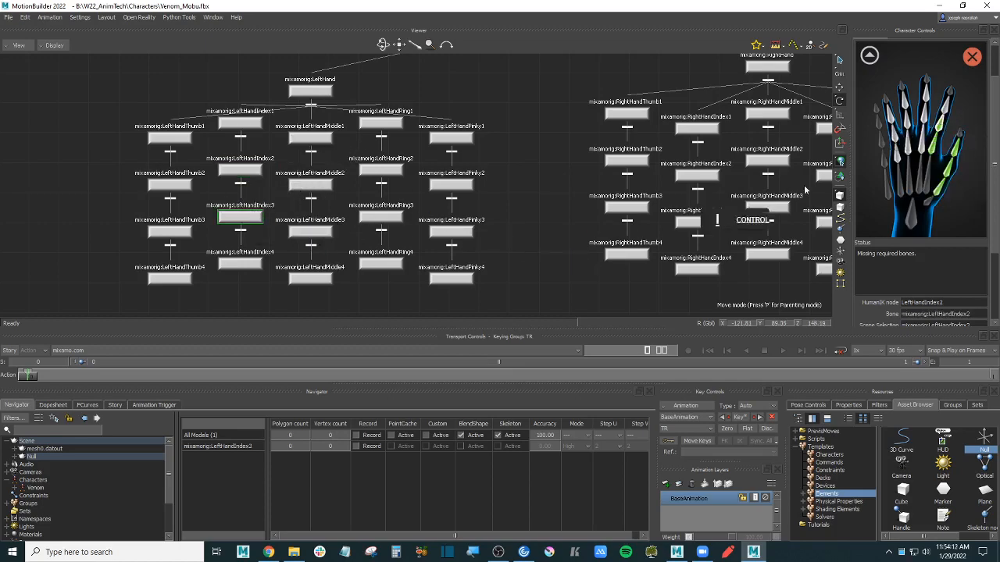
ctrl+click(947, 110)
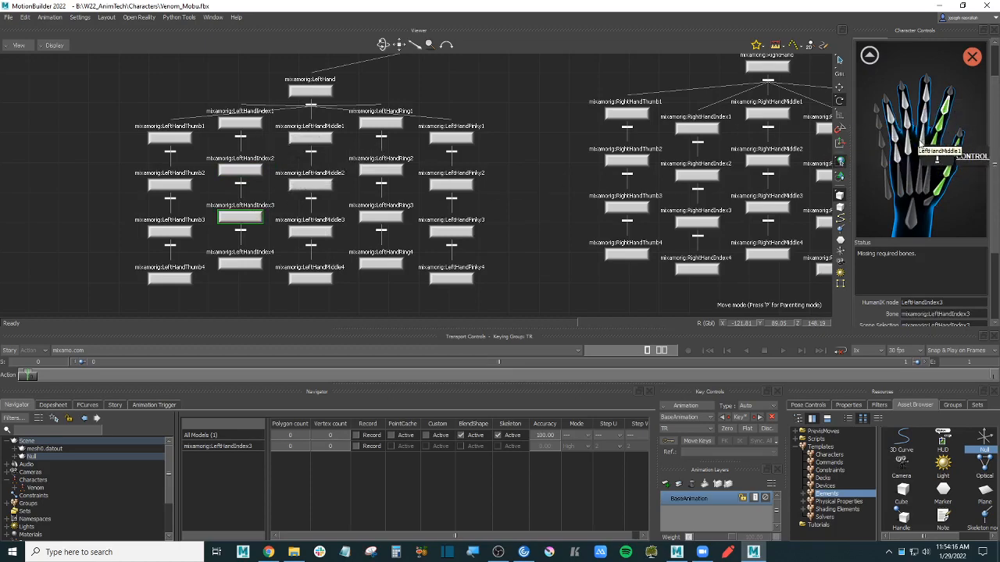
- Assign mixamorig:LeftHandMiddle1, LeftHandMiddle2 and LeftHandMiddle3 to the matching middle finger slots of the left hand definition
click(310, 138)
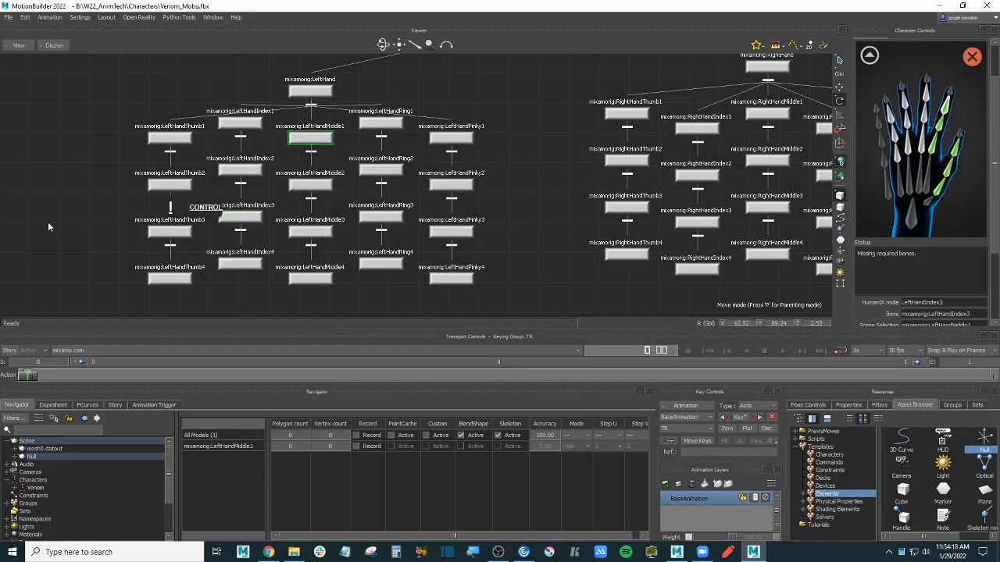
ctrl+click(926, 153)
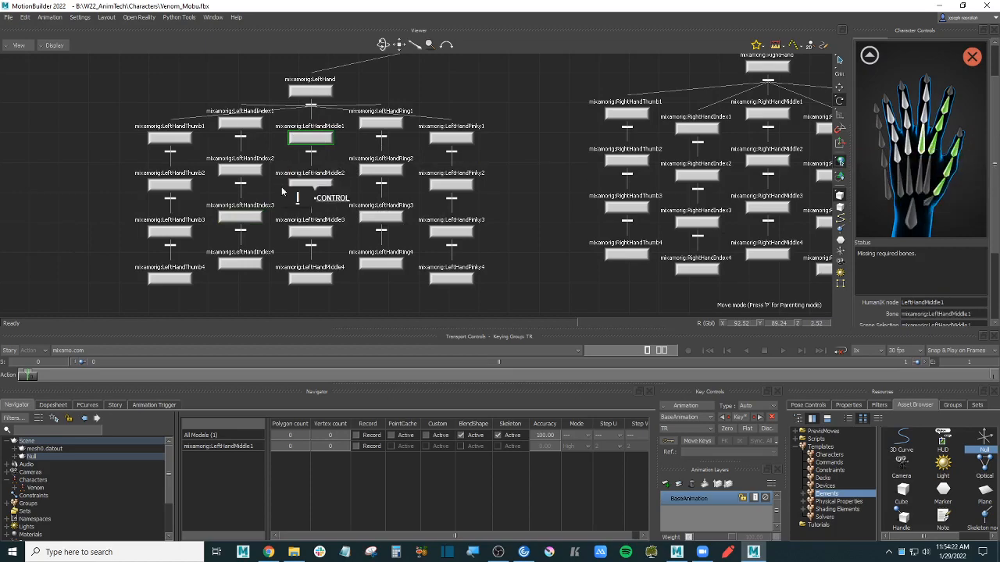
click(310, 184)
ctrl+click(926, 119)
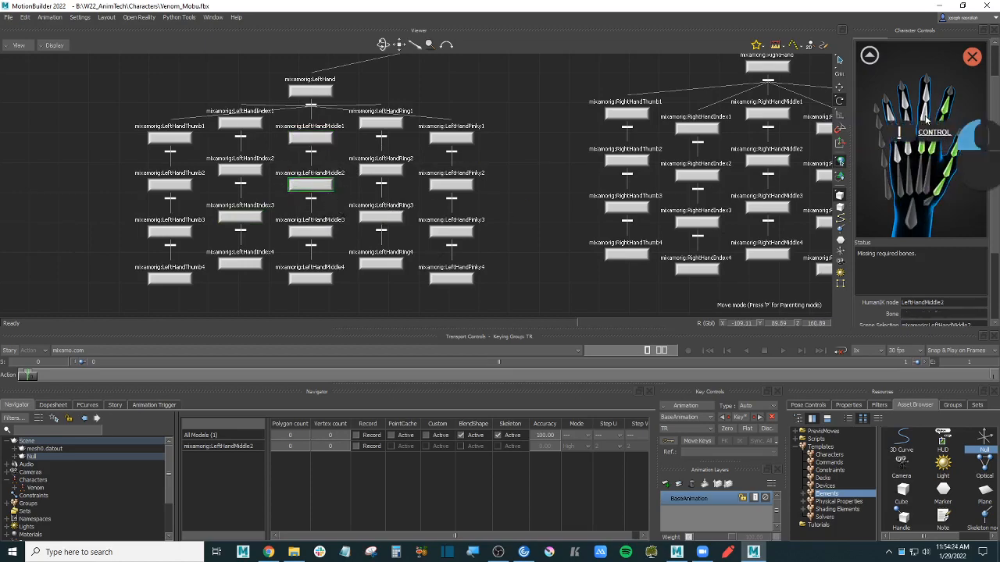
ctrl+click(927, 118)
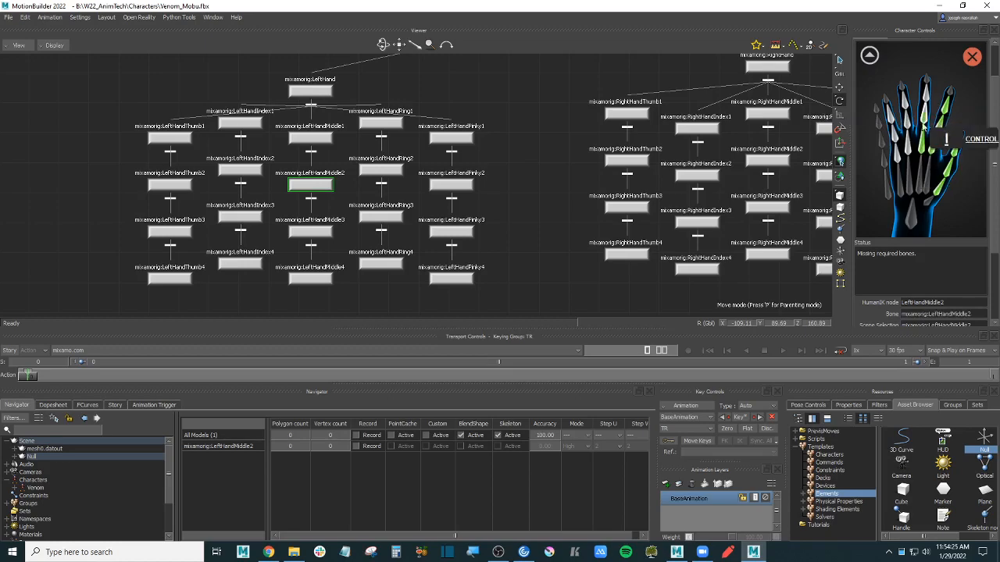
click(319, 233)
right_click(922, 96)
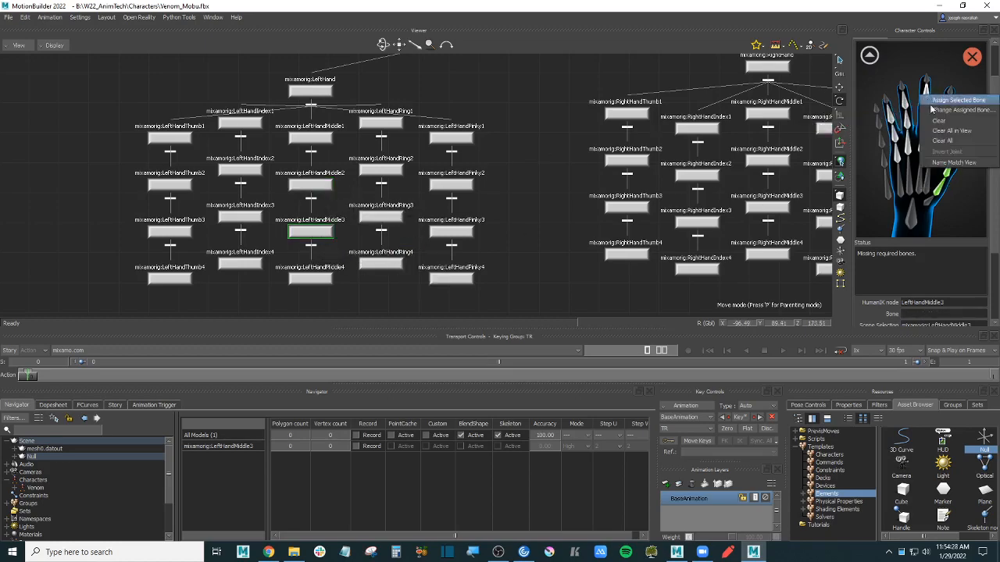
click(954, 100)
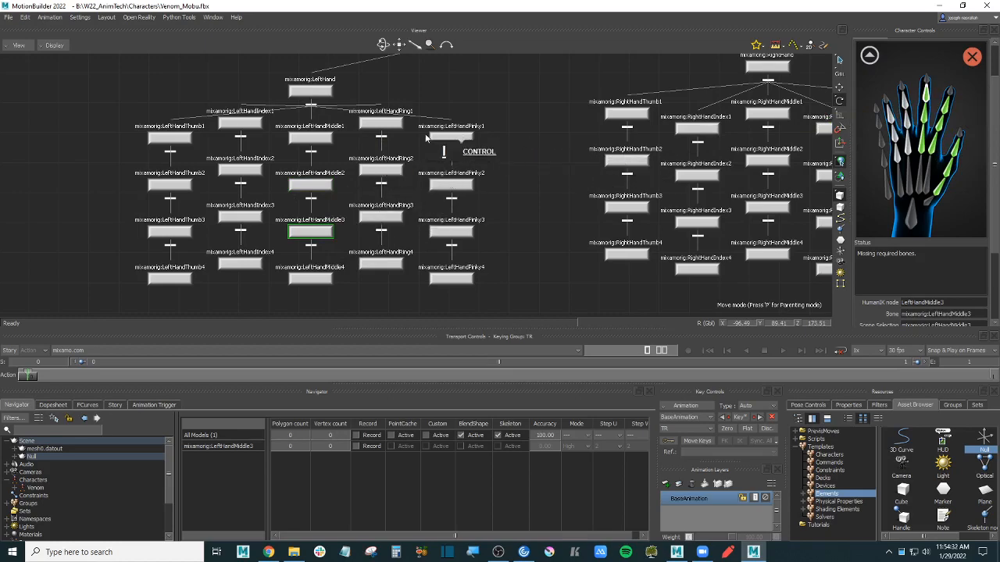
- Assign mixamorig:LeftHandRing1, LeftHandRing2 and LeftHandRing3 to the matching ring finger slots of the left hand definition
drag(383, 125, 912, 152)
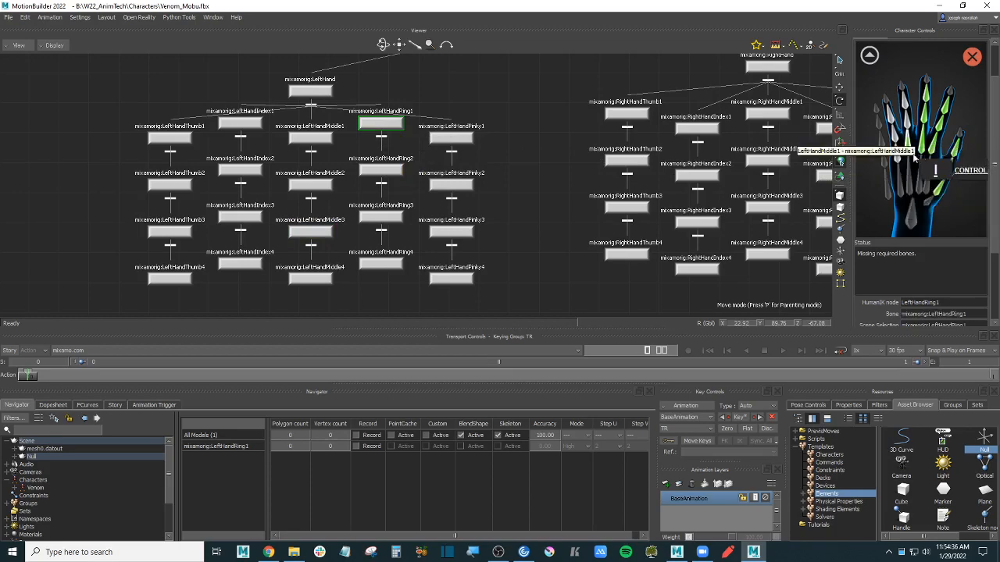
click(383, 170)
drag(385, 171, 924, 118)
right_click(905, 116)
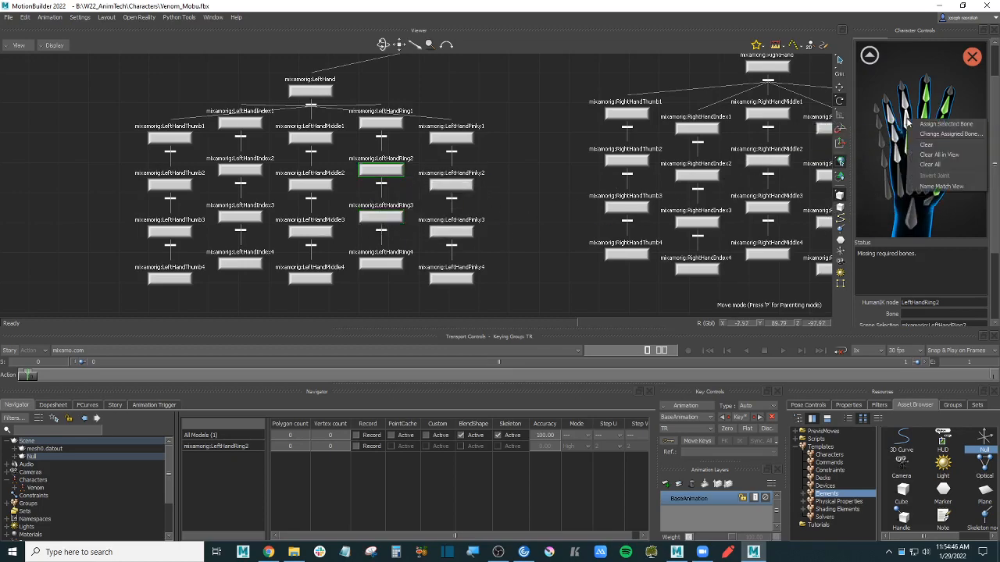
click(912, 123)
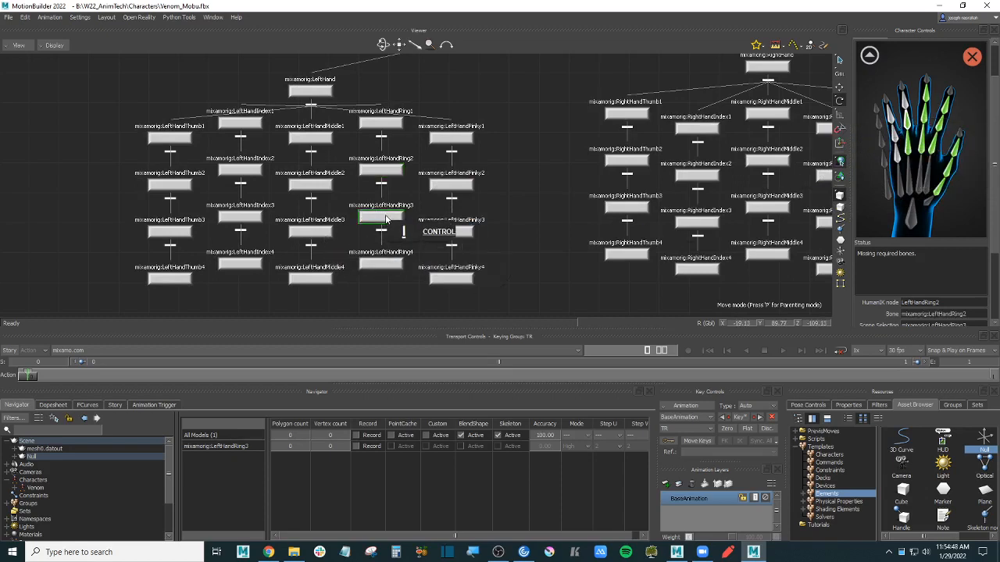
right_click(907, 105)
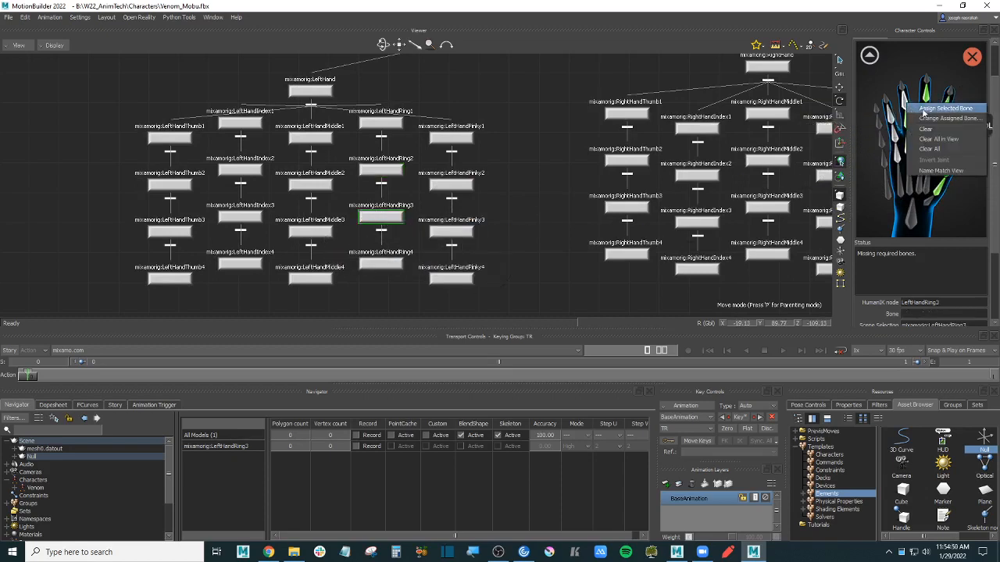
click(923, 109)
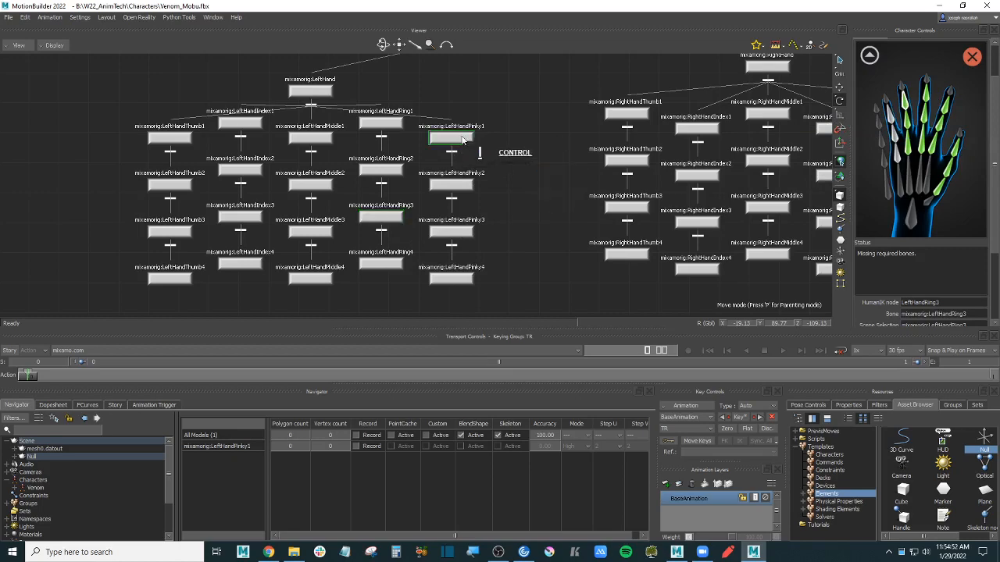
- Assign mixamorig:LeftHandPinky1, LeftHandPinky2 and LeftHandPinky3 to the matching pinky slots, and return to the full-body definition
drag(790, 200, 898, 161)
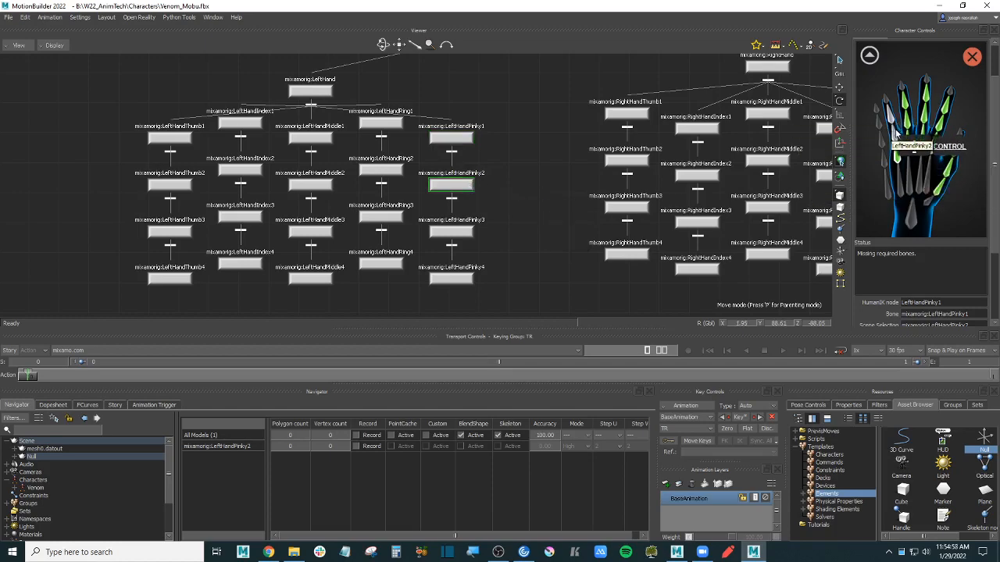
right_click(896, 140)
click(931, 141)
drag(450, 231, 937, 117)
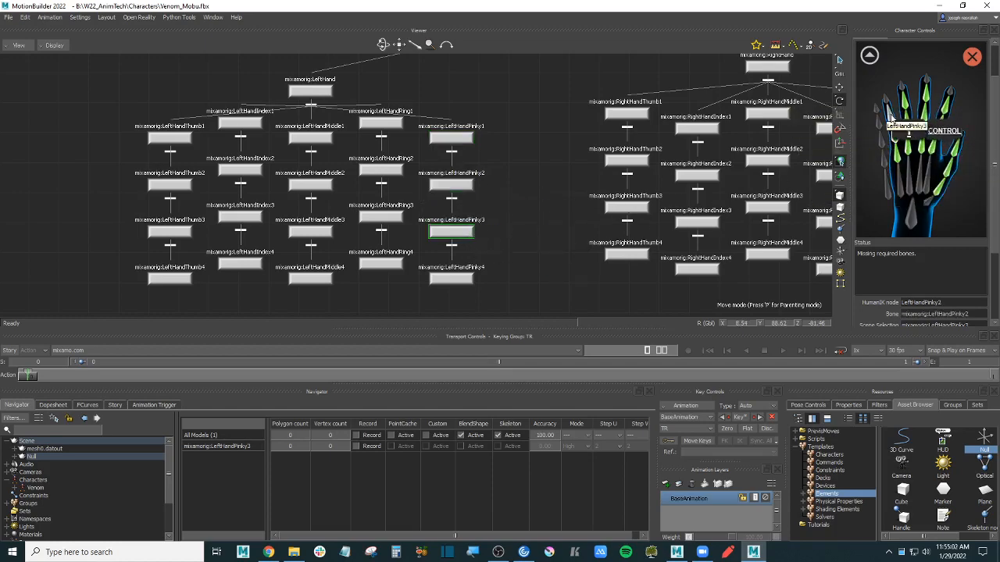
right_click(889, 115)
click(908, 121)
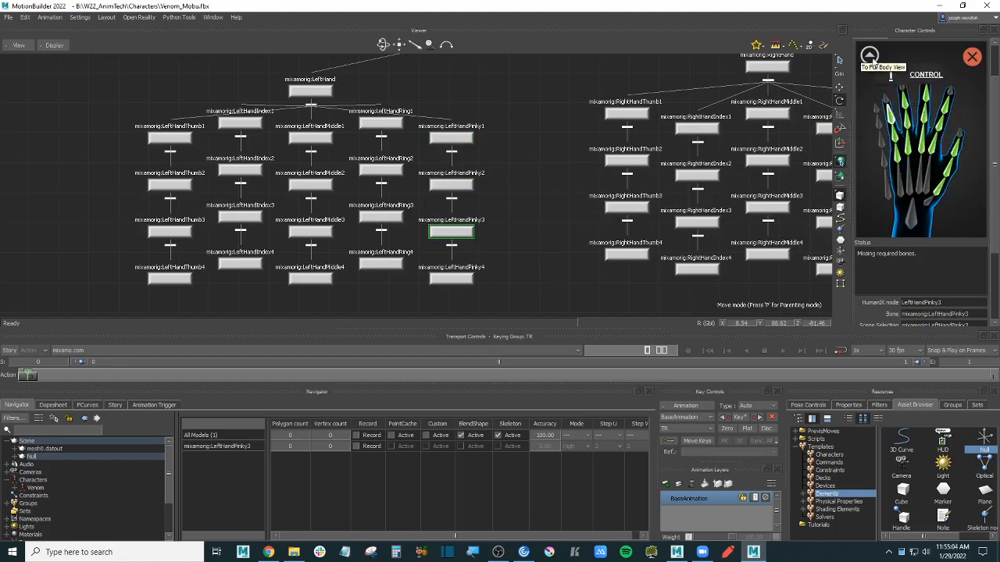
click(869, 54)
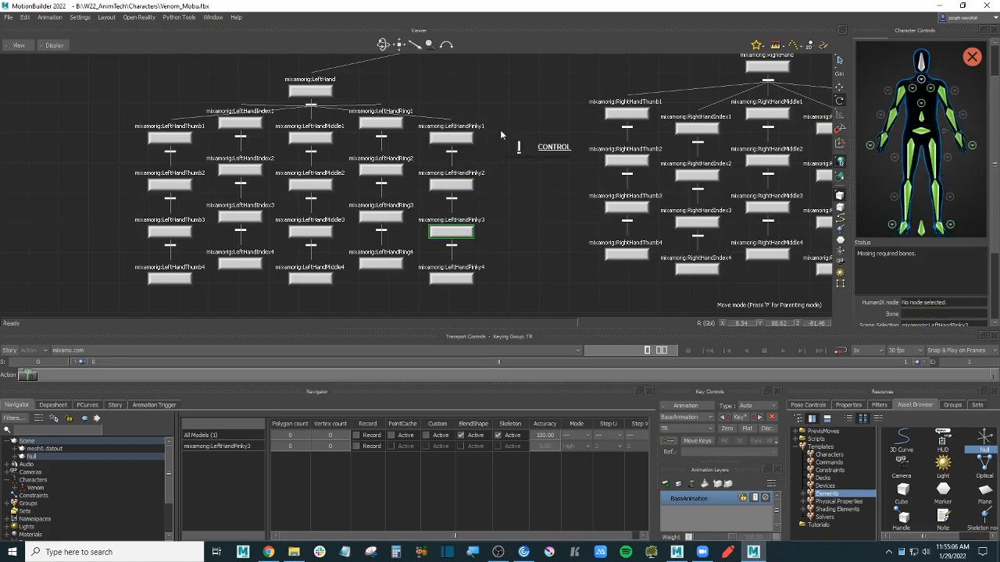
- Open the detailed neck definition and assign the neck joint, mixamorig:Neck, to its lowest slot
key(ctrl+w)
ctrl+drag(745, 214, 661, 194)
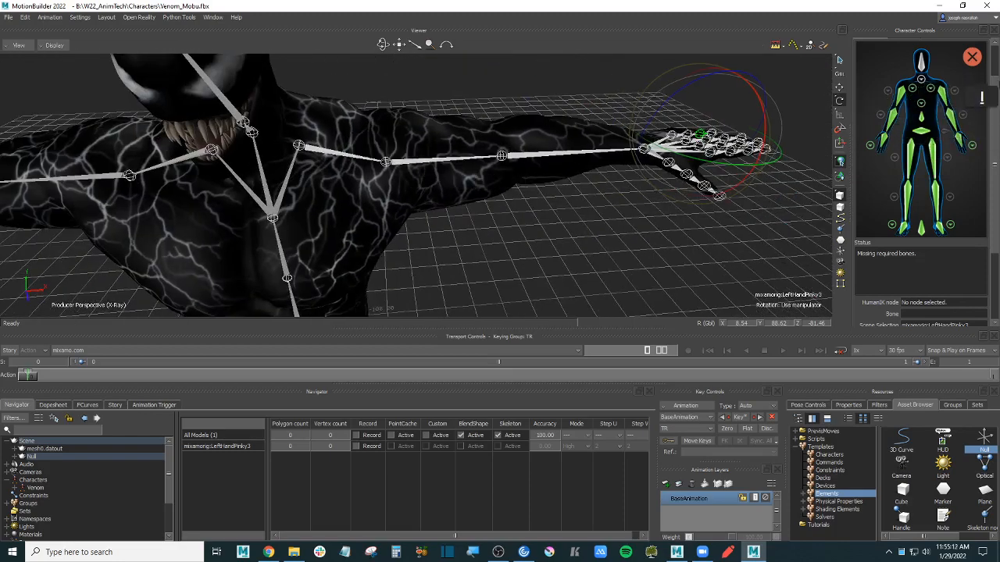
scroll(995, 86, up, 2)
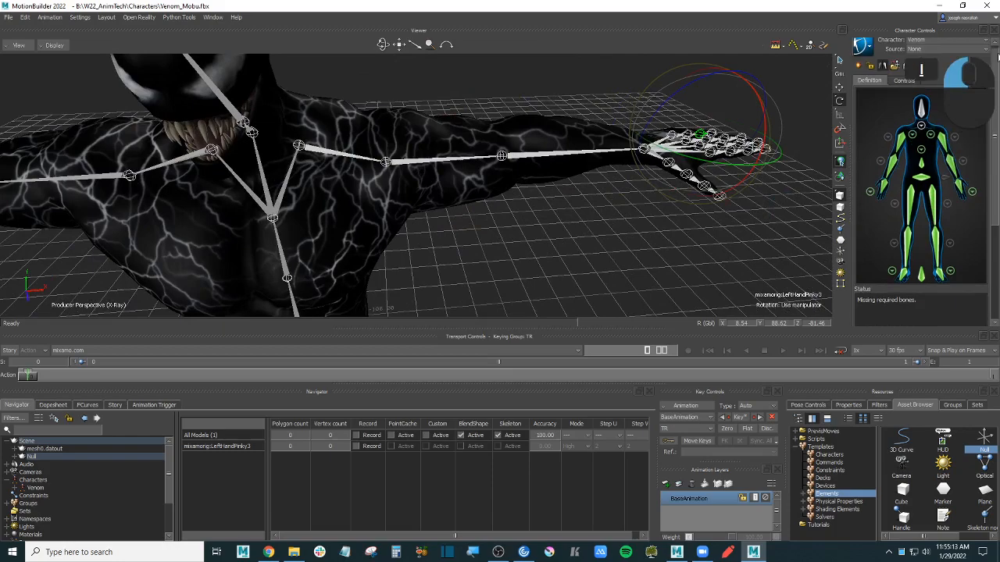
click(921, 125)
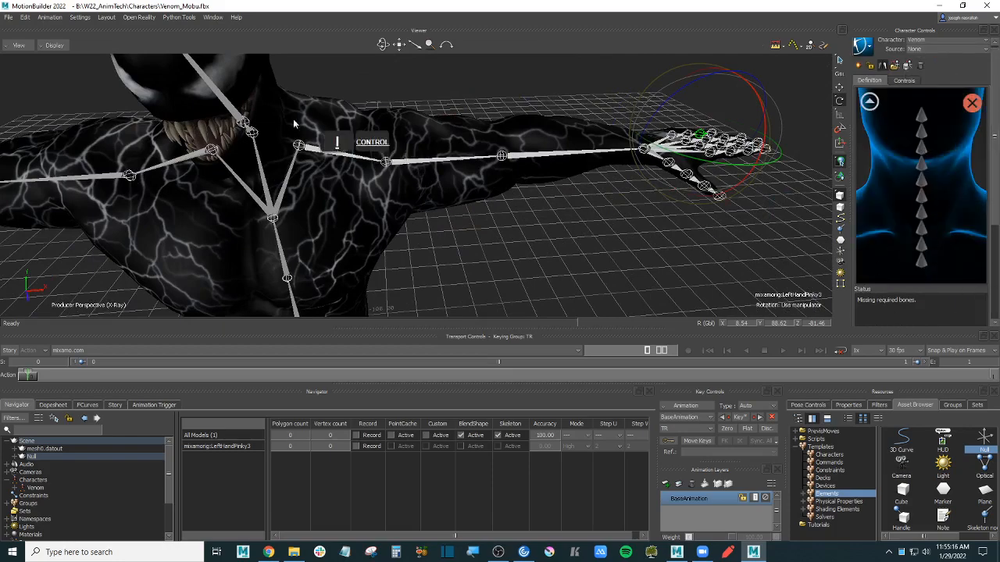
ctrl+shift+drag(293, 123, 400, 140)
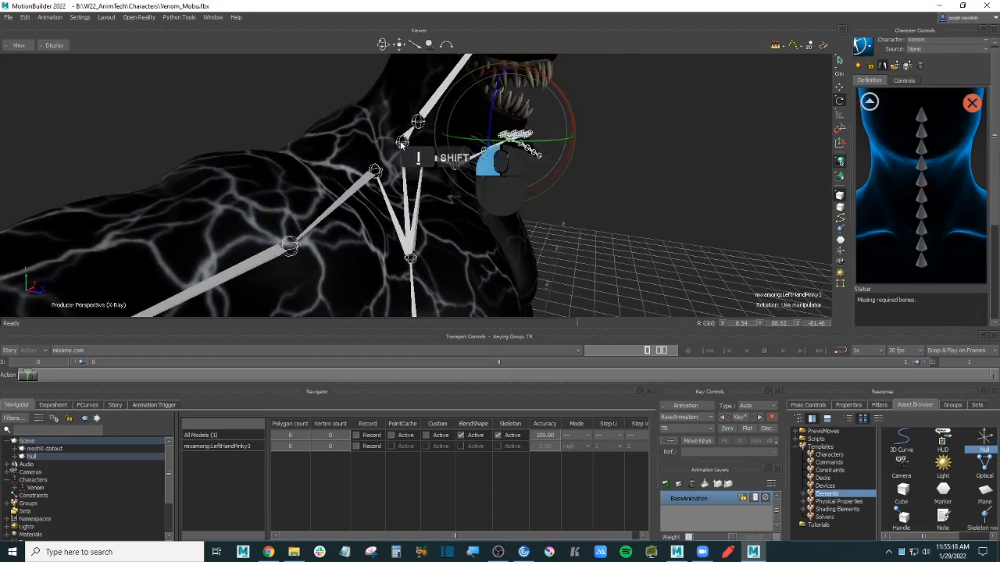
click(400, 140)
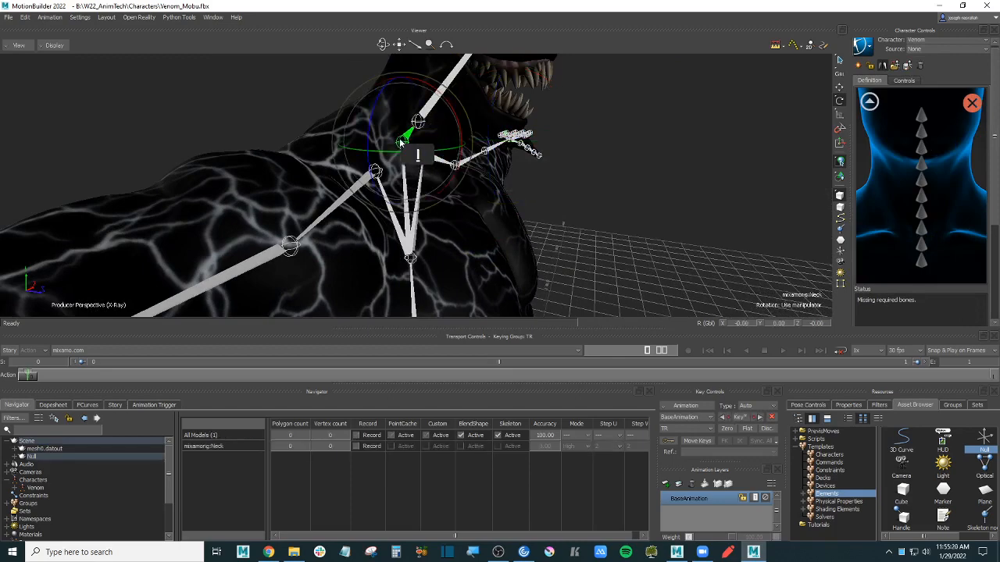
key(ctrl+w)
key(f)
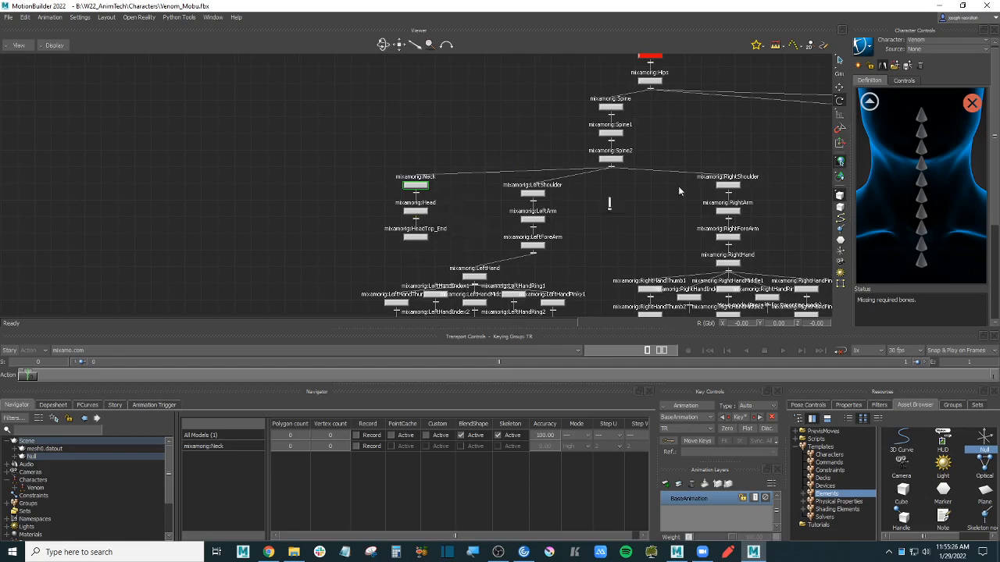
drag(678, 189, 921, 261)
- Assign mixamorig:Head to the Head slot of the full-body definition and switch the viewer back to the perspective view
click(870, 102)
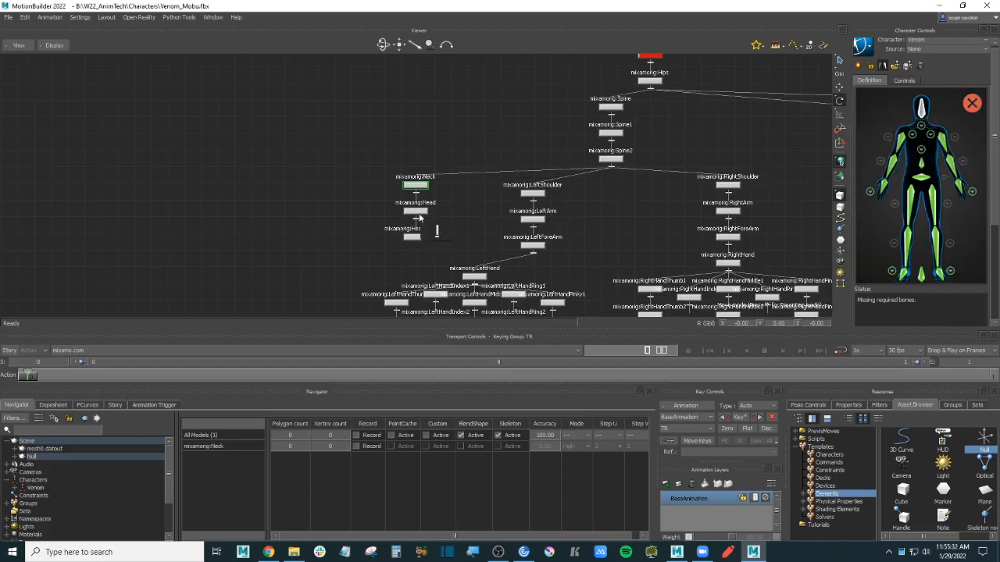
drag(786, 170, 943, 123)
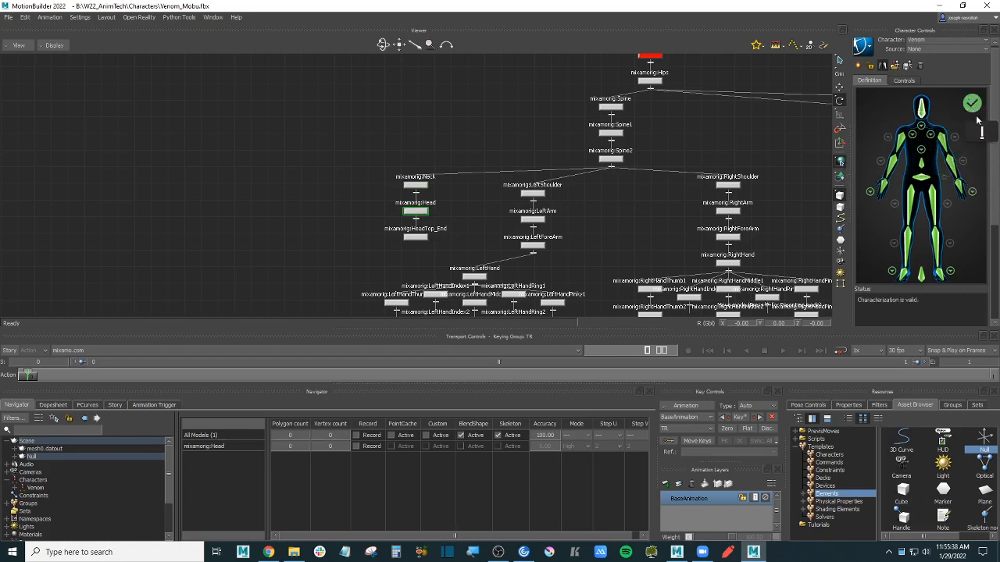
key(ctrl+w)
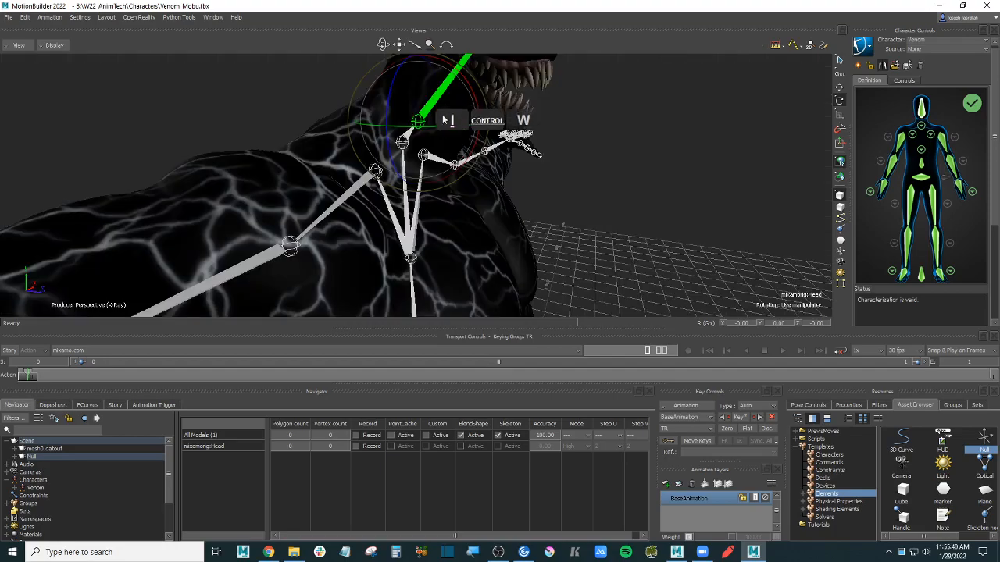
ctrl+drag(661, 160, 577, 188)
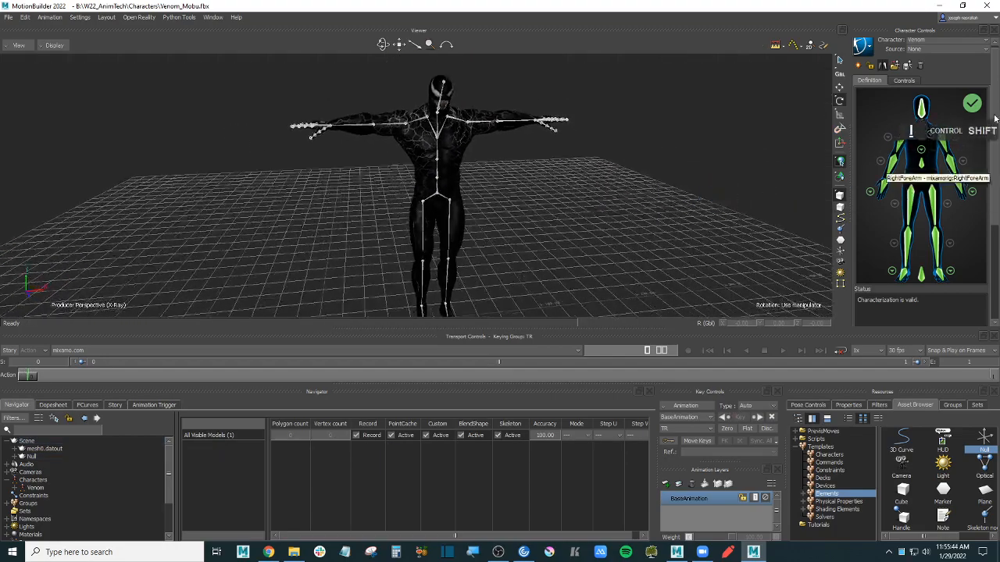
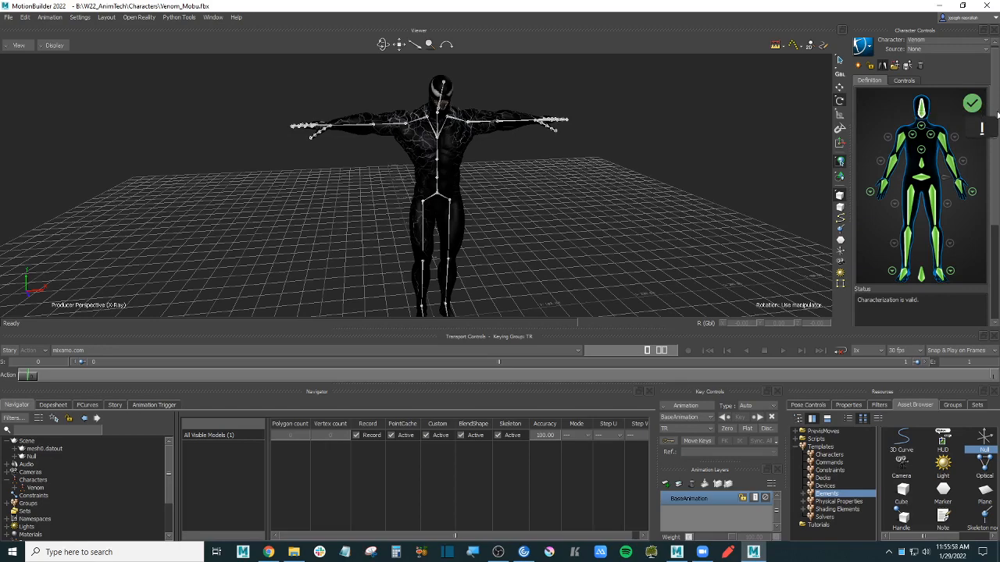
- Lock the Venom character definition and characterize it as a Biped
drag(995, 115, 996, 107)
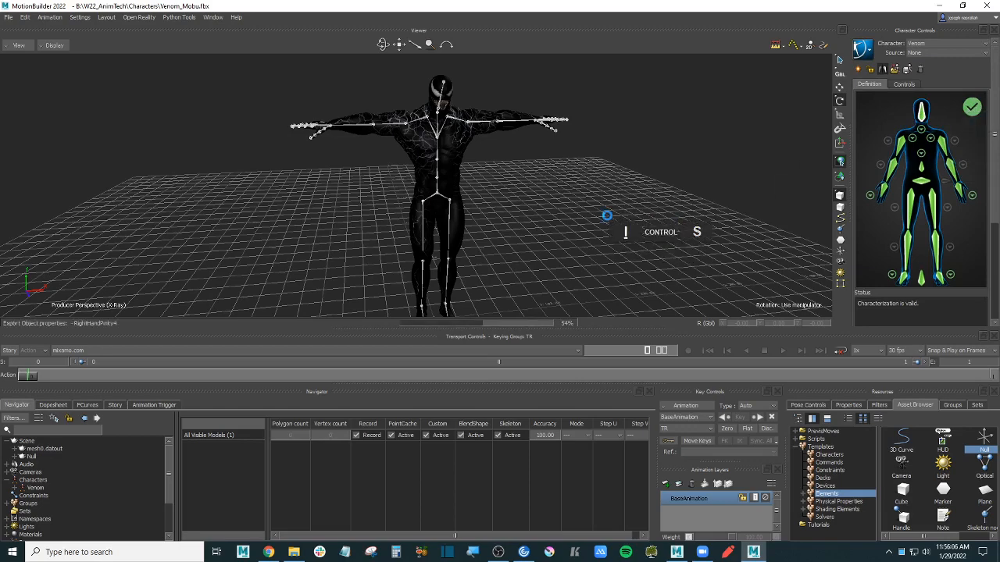
ctrl+shift+drag(553, 170, 542, 187)
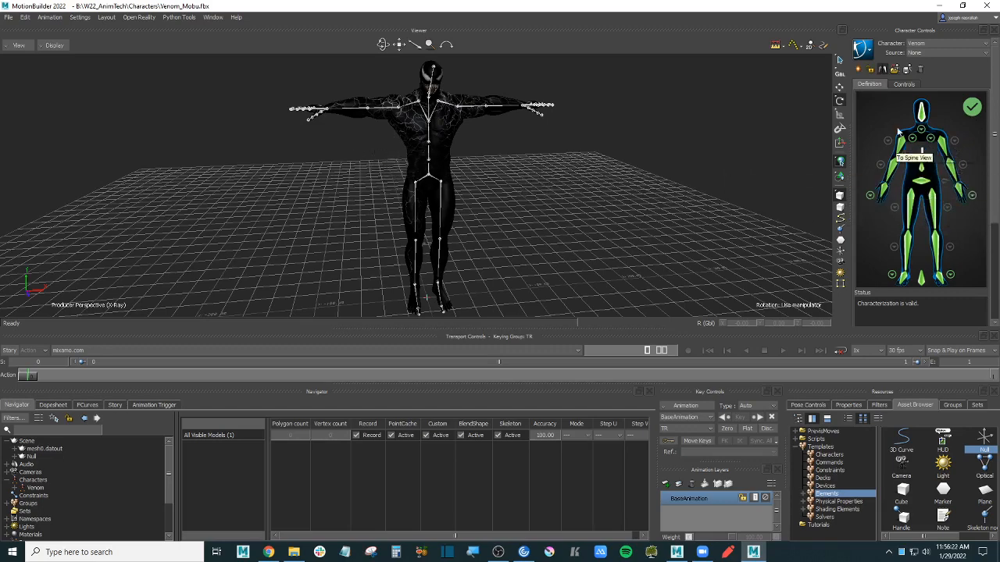
click(870, 71)
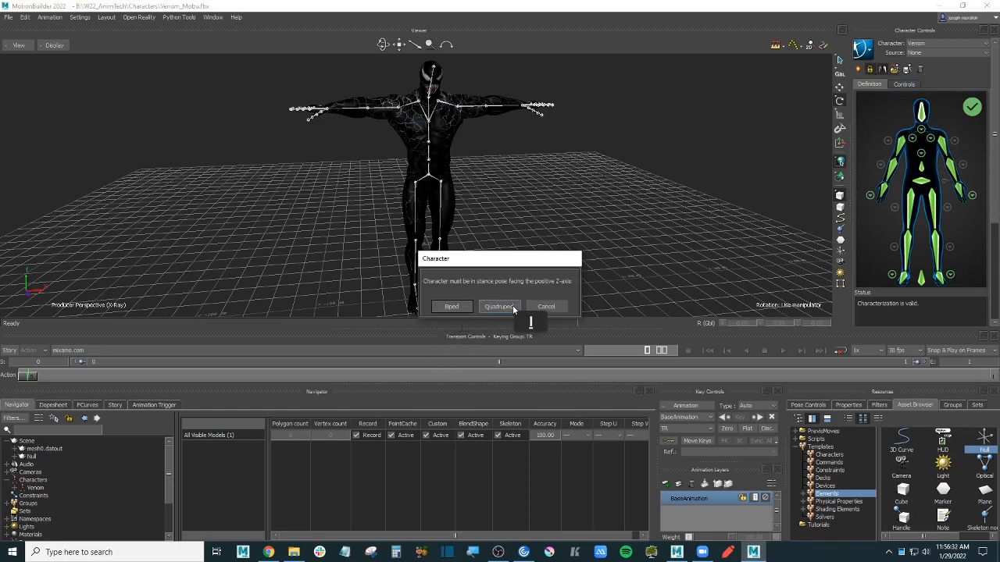
click(443, 306)
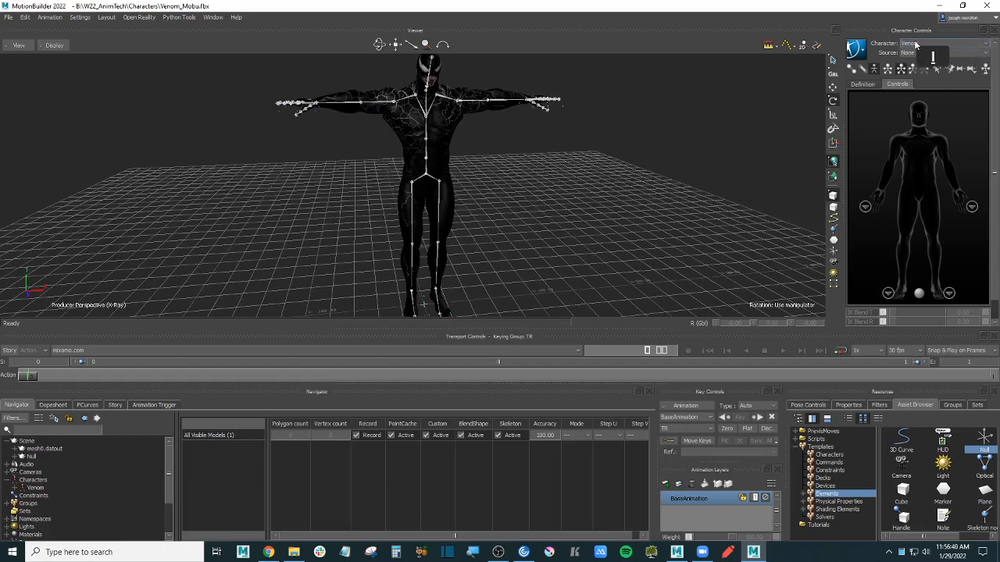
scroll(534, 167, down, 5)
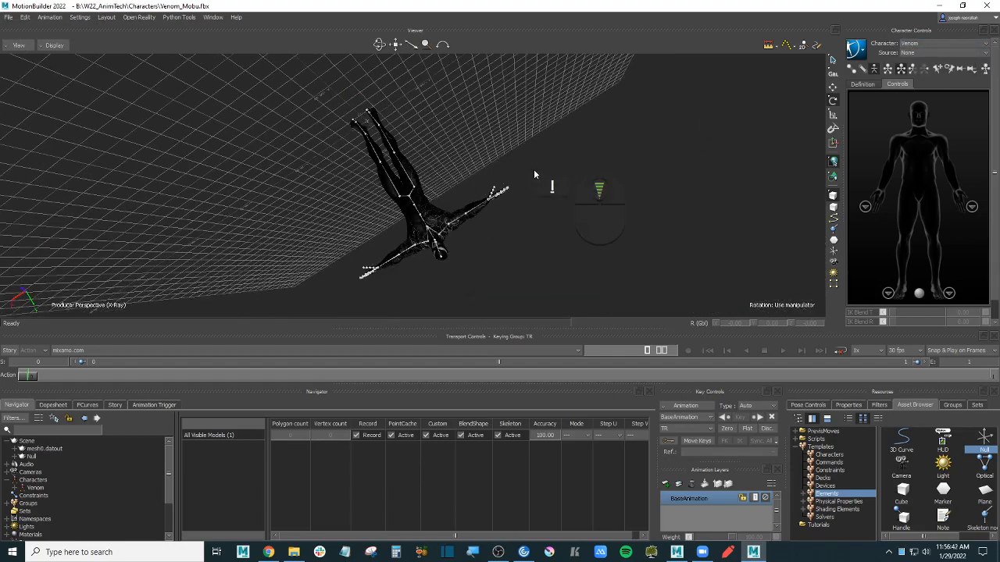
ctrl+shift+drag(524, 237, 370, 50)
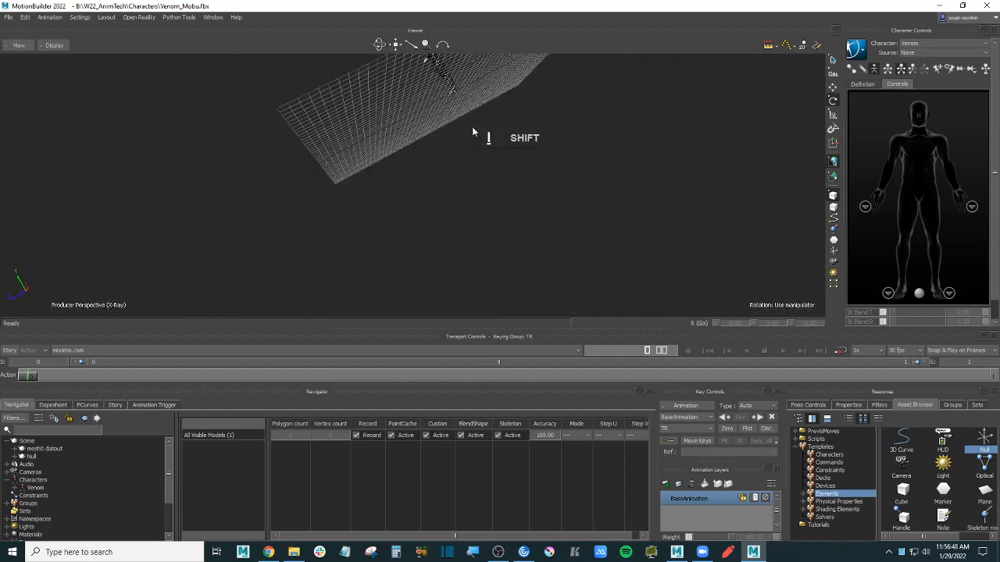
ctrl+shift+drag(489, 196, 571, 184)
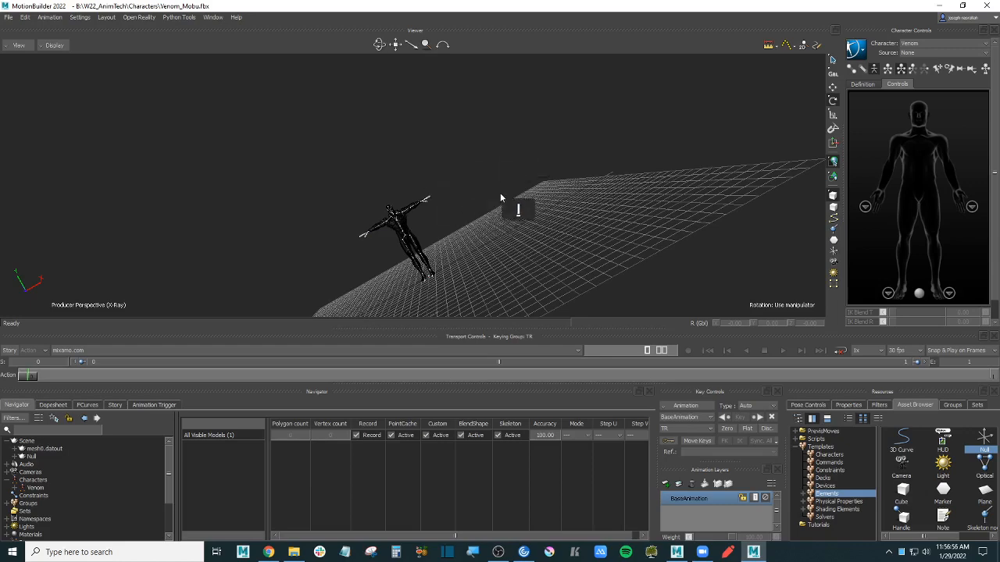
scroll(501, 198, down, 5)
scroll(502, 198, up, 6)
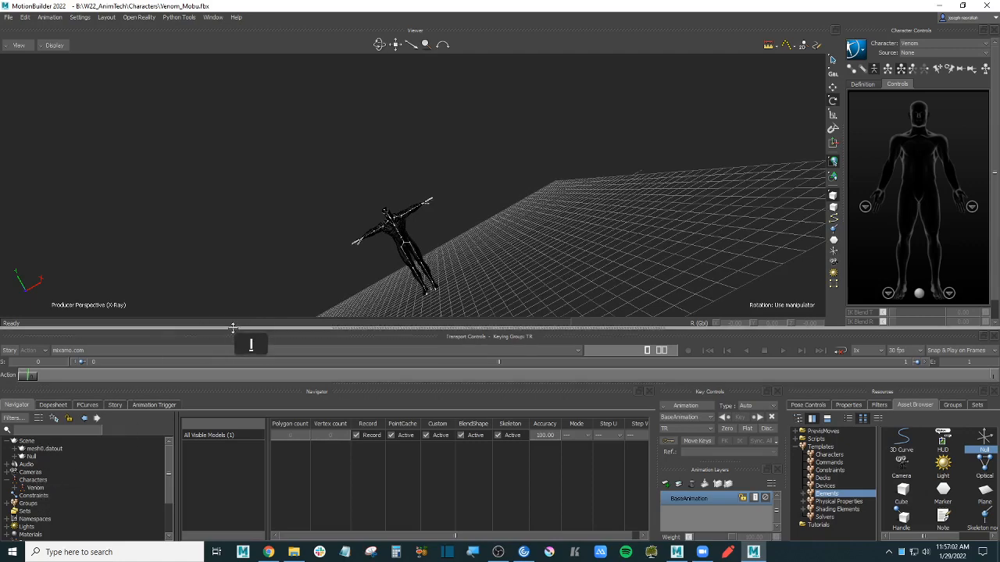
- Reset the Producer Perspective camera to its default settings, reframe the full character and save the file
drag(234, 326, 237, 281)
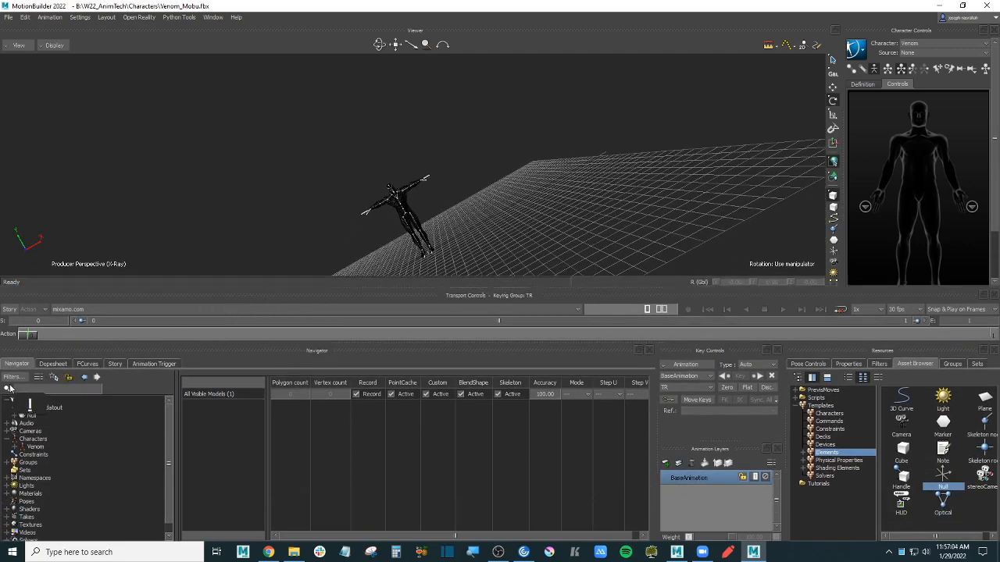
click(7, 432)
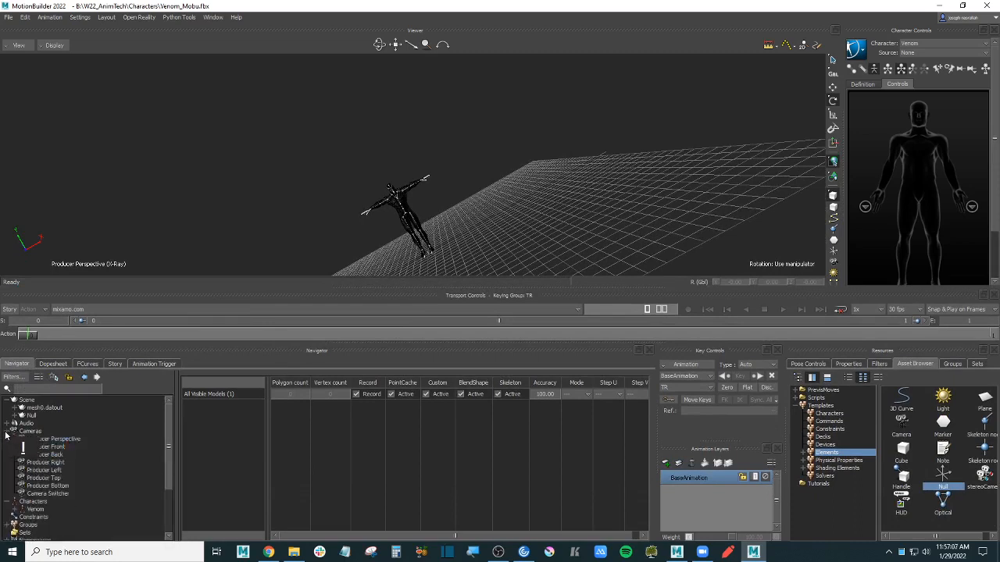
click(72, 438)
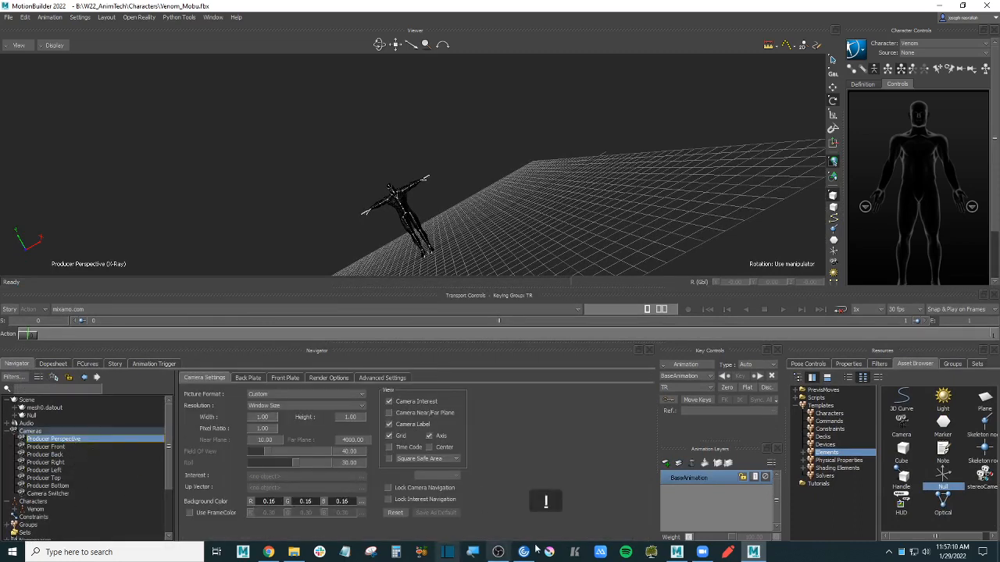
click(498, 552)
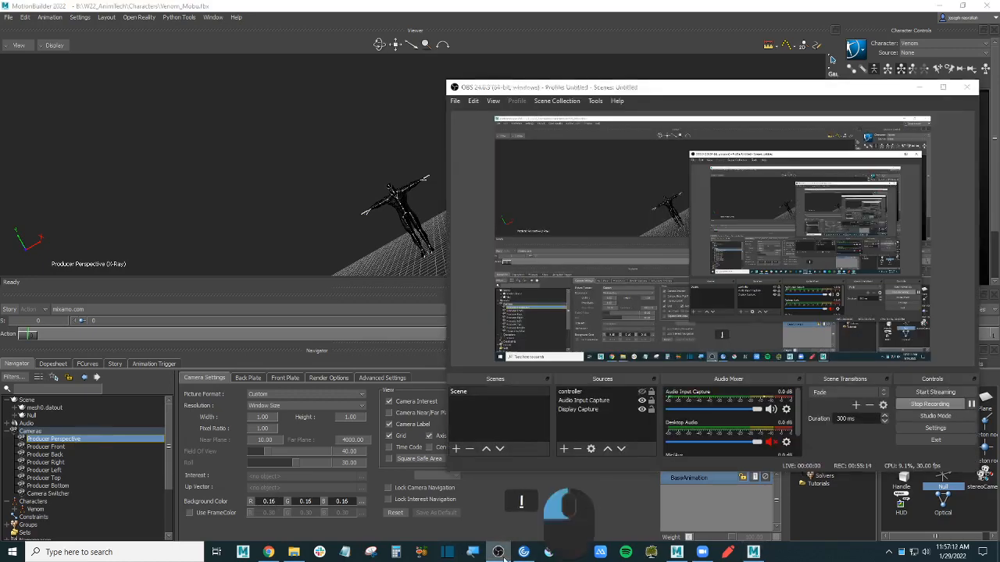
click(500, 552)
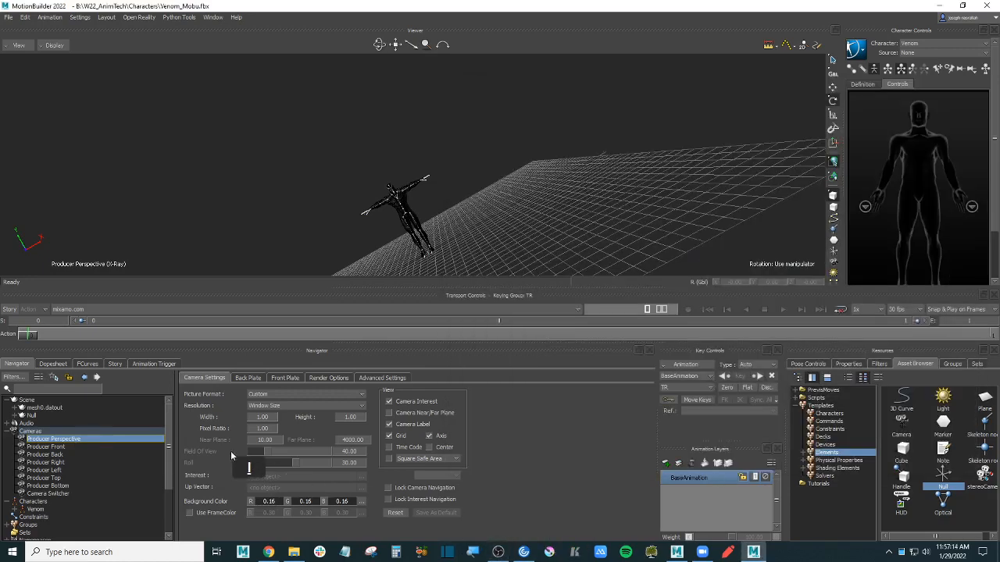
click(398, 513)
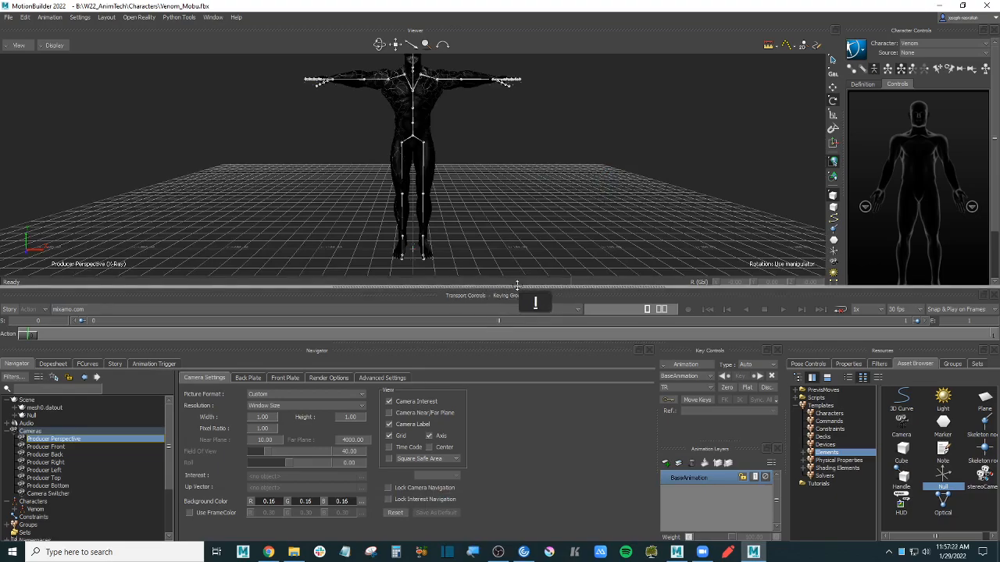
drag(514, 284, 517, 327)
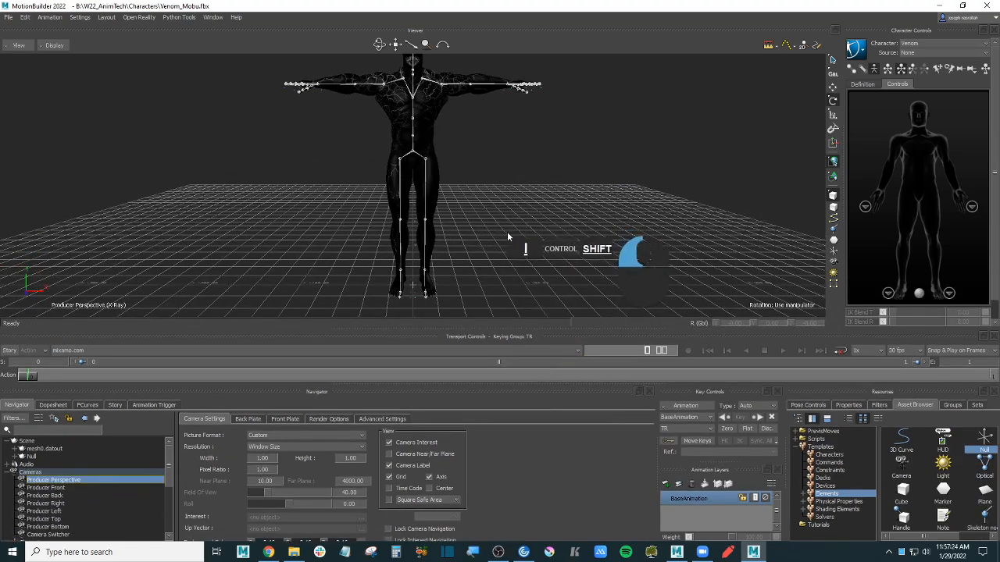
mouse_move(507, 231)
shift+mouse_down()
mouse_move(498, 211)
mouse_move(522, 207)
mouse_move(518, 225)
mouse_move(505, 225)
shift+mouse_up()
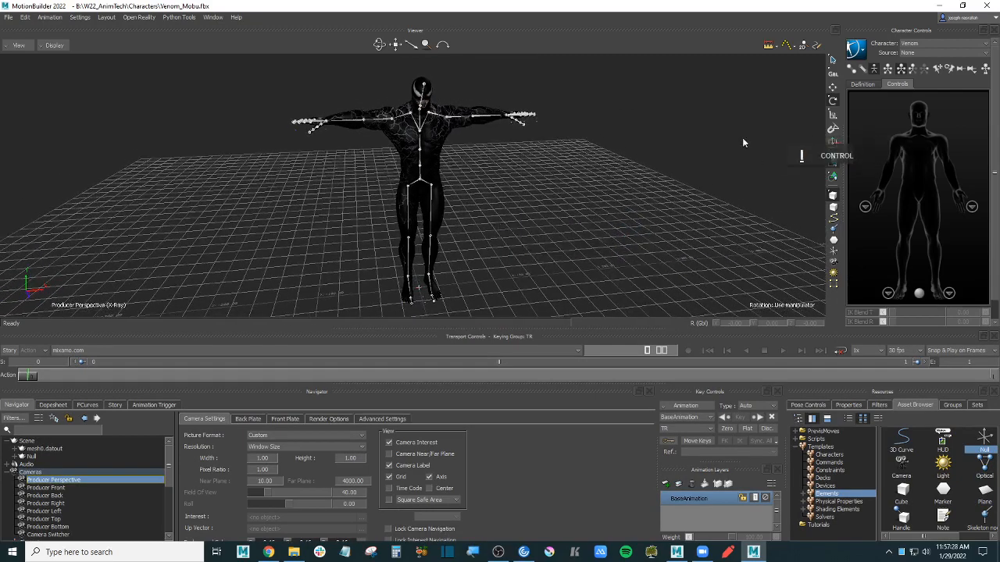
key(ctrl+s)
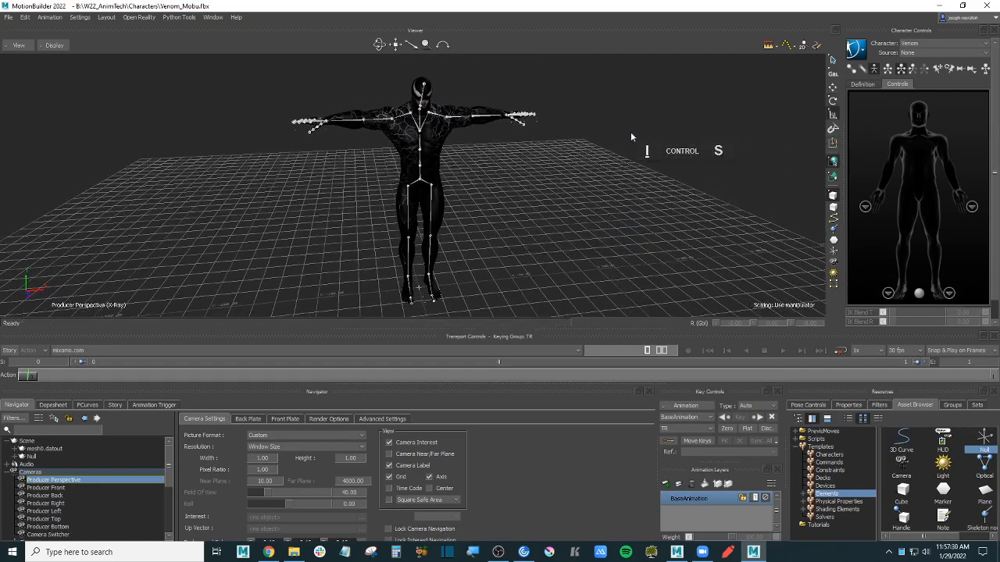
- Set the Venom character's source to Control Rig and create an FK/IK rig
click(928, 54)
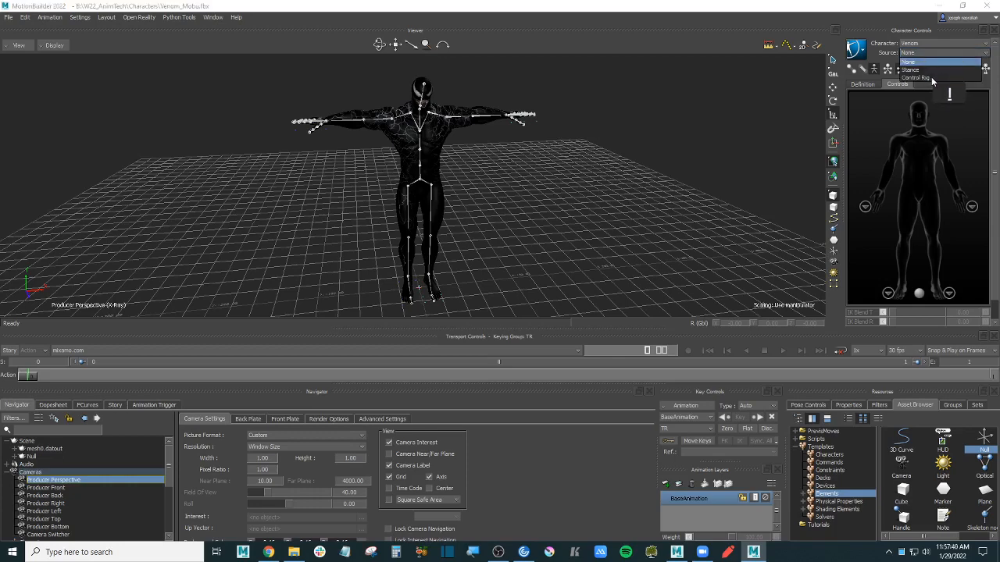
click(930, 63)
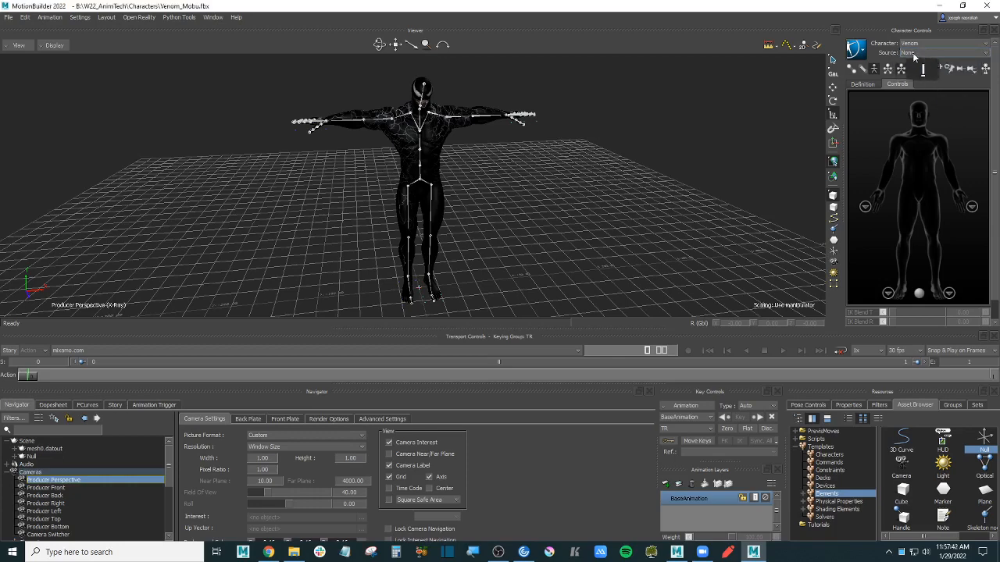
click(936, 54)
click(936, 78)
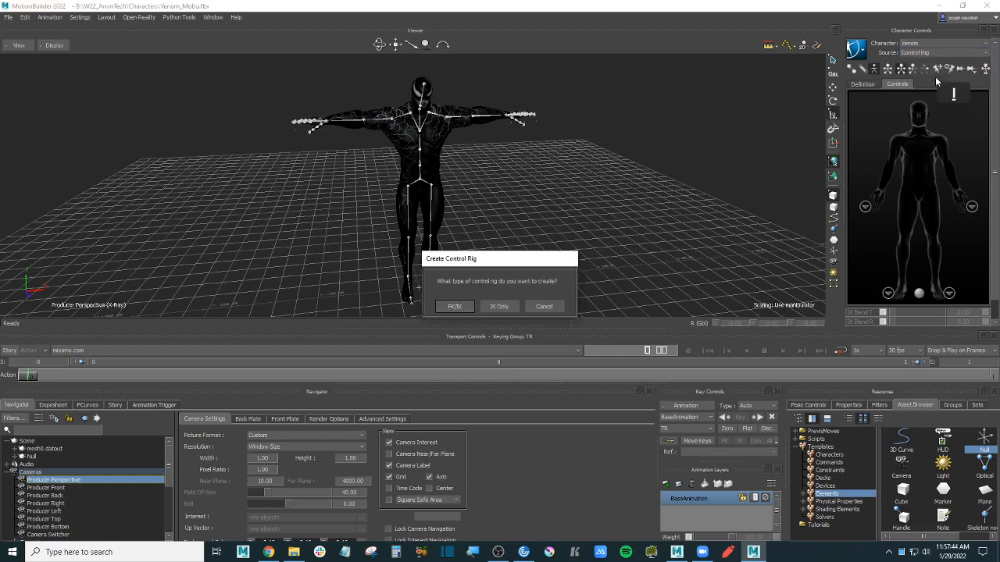
click(454, 307)
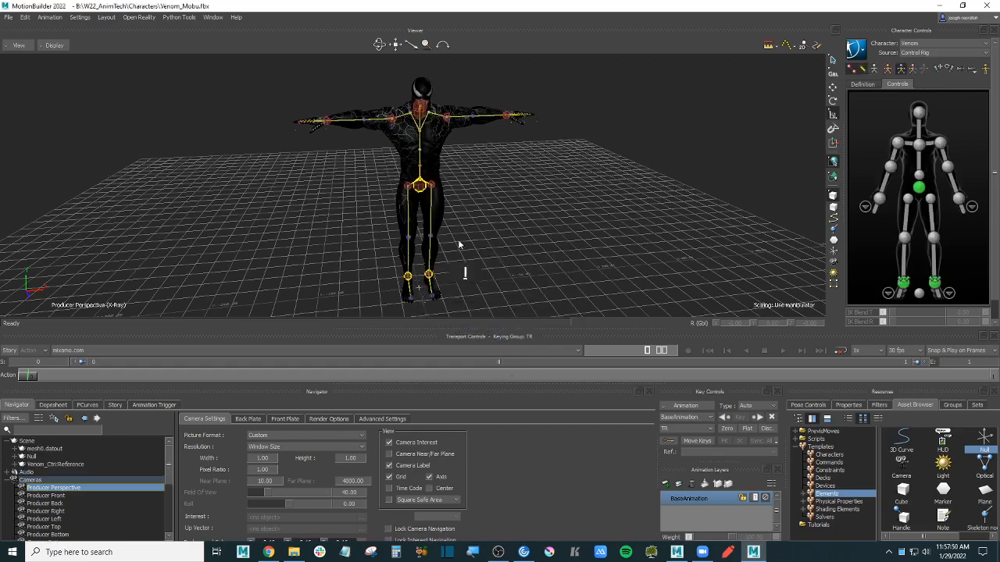
- Try translating the control rig's head effector, undo the move and try rotating the head instead
ctrl+shift+drag(506, 206, 592, 195)
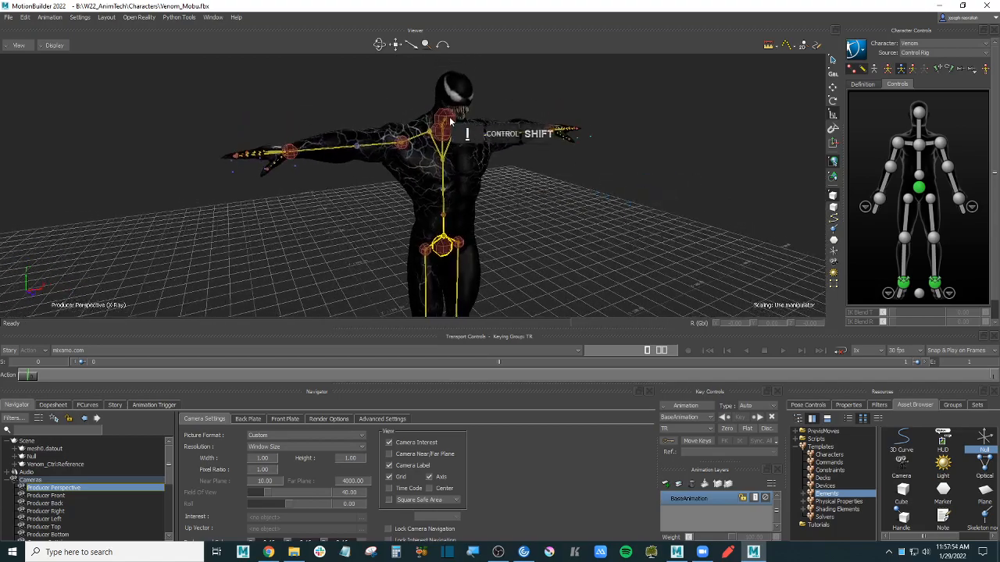
click(448, 118)
click(834, 88)
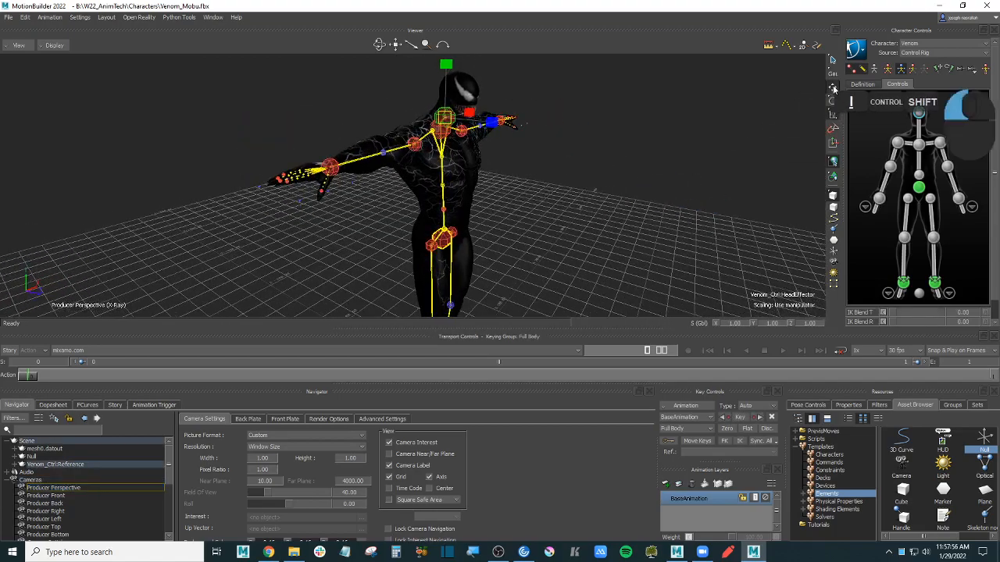
ctrl+shift+drag(512, 134, 715, 98)
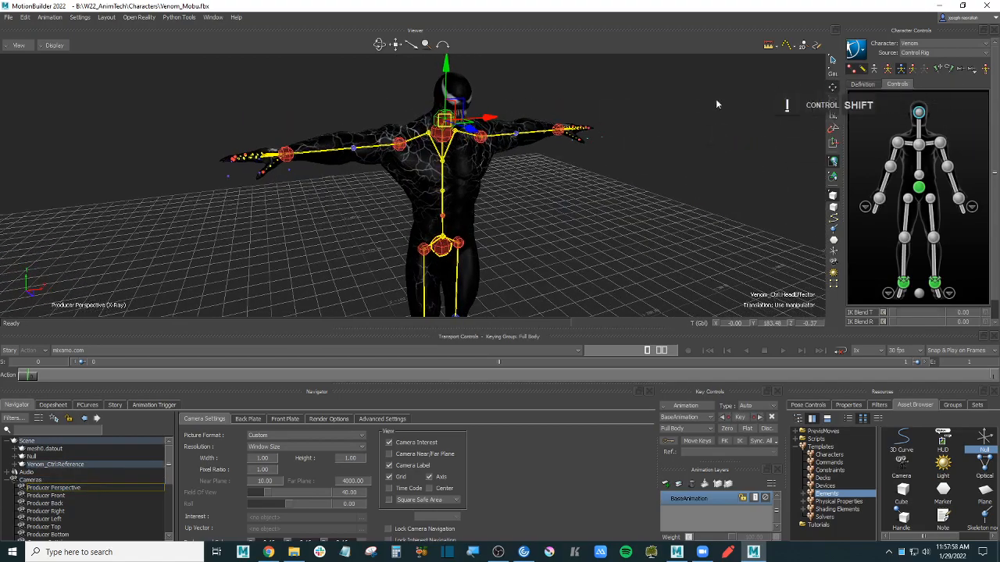
ctrl+shift+drag(465, 136, 484, 121)
key(ctrl+z)
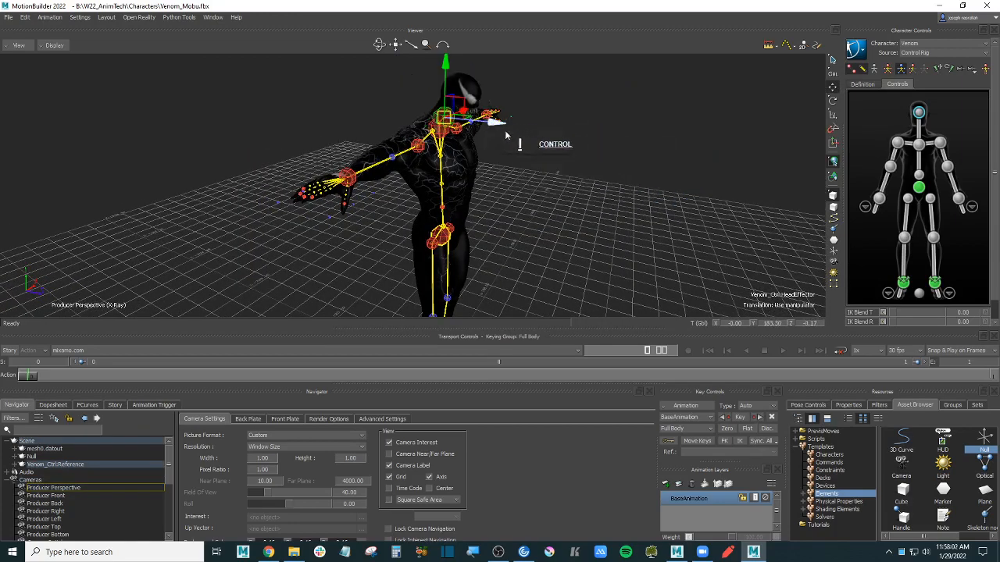
key(r)
click(524, 111)
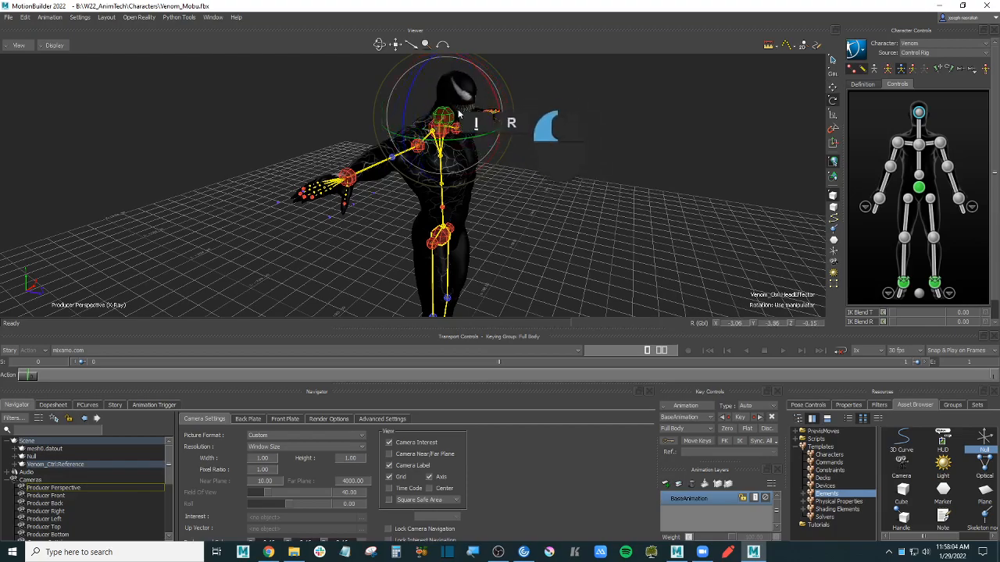
- Try moving the left wrist effector inward toward the body to test the arm's IK
ctrl+shift+drag(574, 145, 595, 177)
click(498, 144)
key(t)
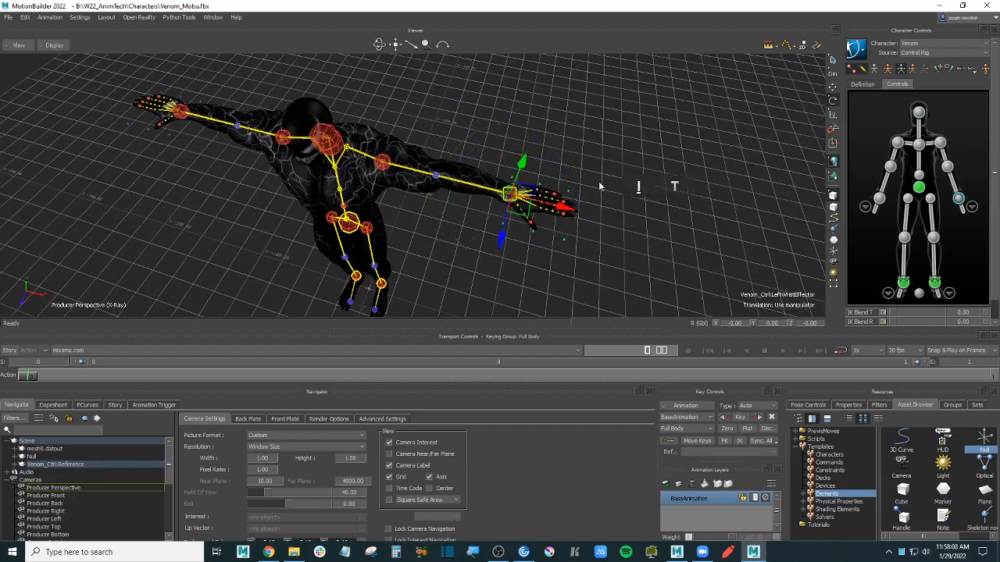
drag(517, 196, 423, 228)
- Try lifting the left ankle effector backward to bend the knee, and undo the move
ctrl+shift+drag(519, 247, 453, 209)
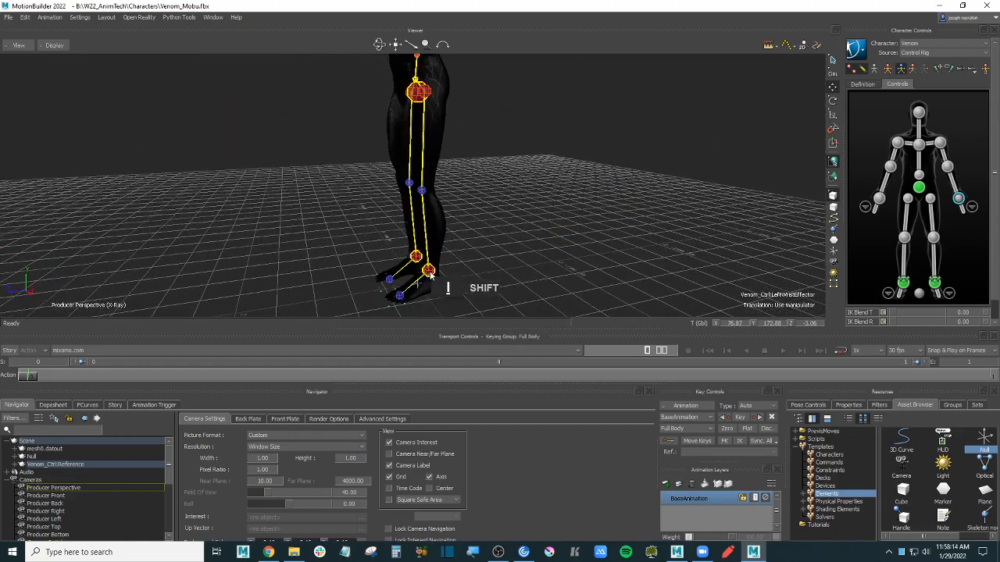
click(428, 271)
drag(426, 267, 476, 222)
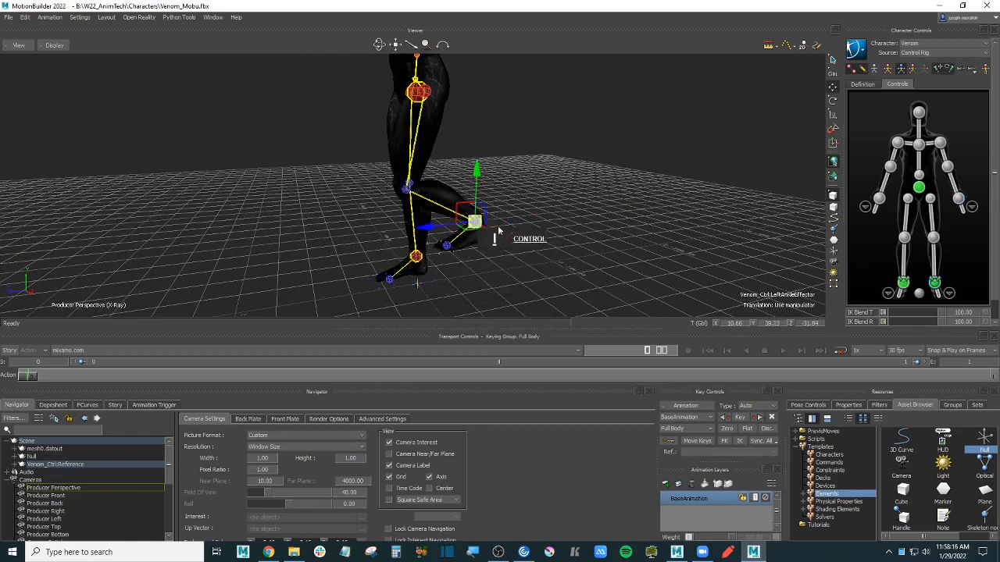
key(ctrl+z)
ctrl+shift+drag(545, 214, 564, 213)
scroll(566, 217, down, 5)
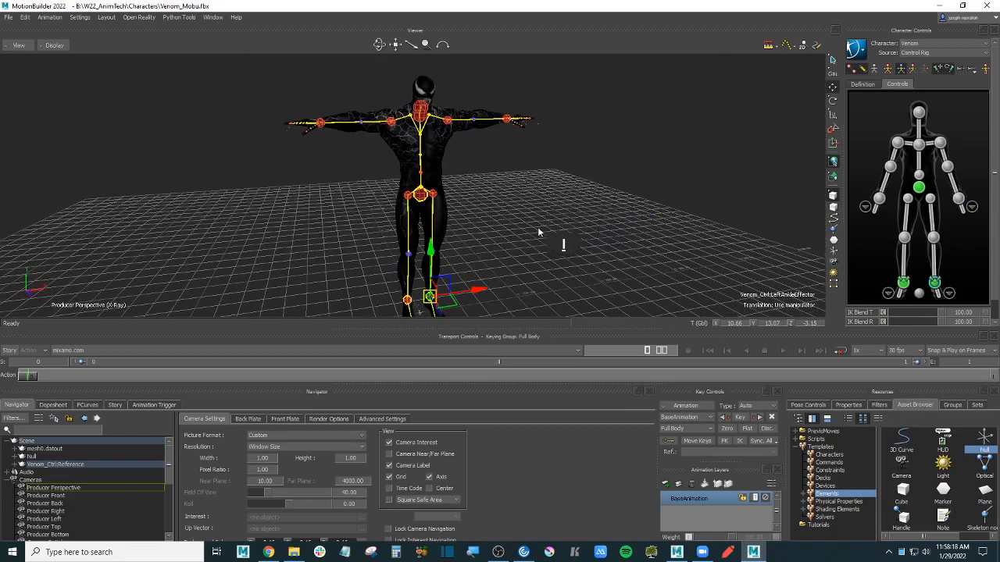
- Try shifting the hips effector sideways along the X axis, and undo the move
click(420, 196)
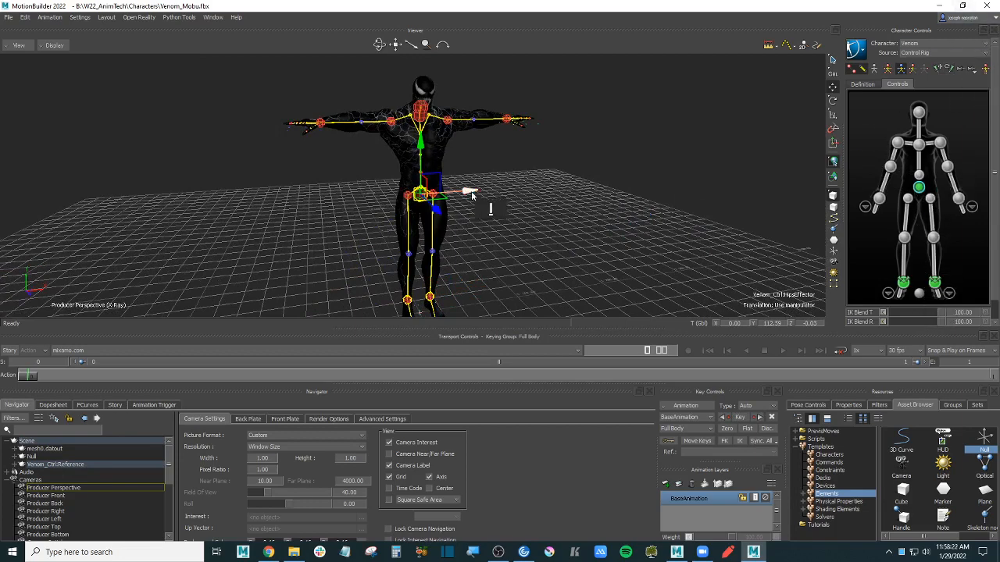
drag(473, 196, 595, 194)
key(ctrl+z)
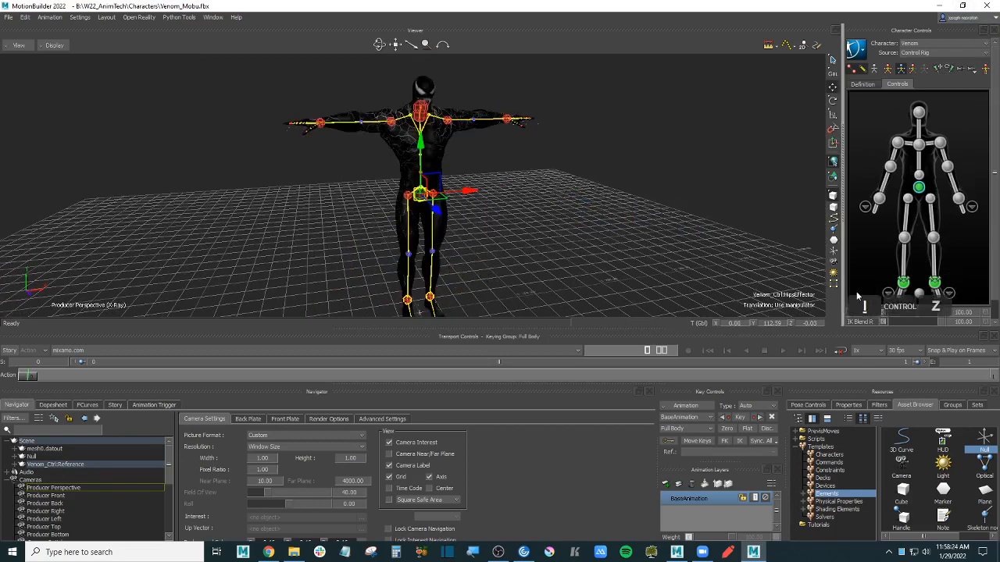
- Try moving the whole character sideways with the control rig's reference effector, and undo the move
click(921, 297)
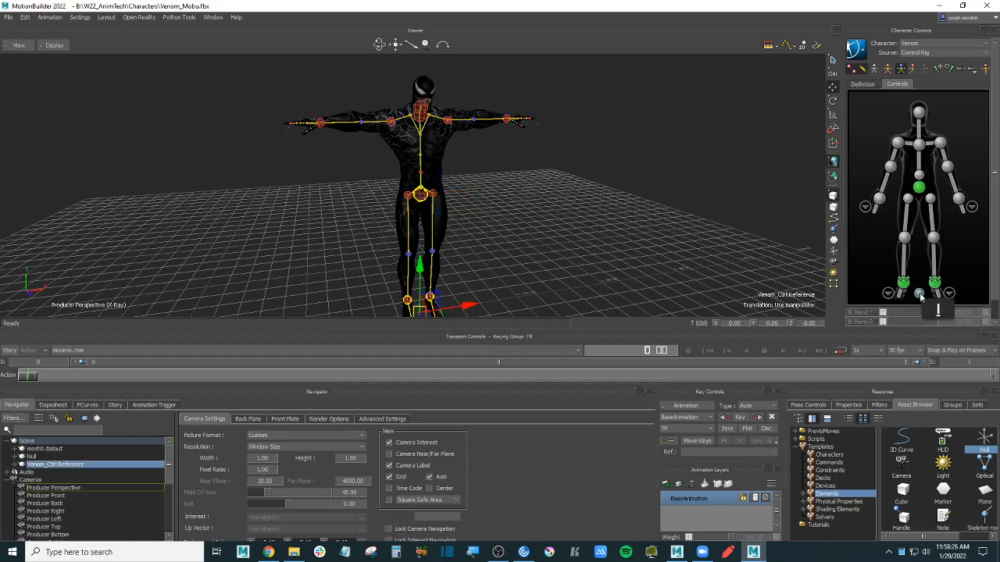
shift+drag(445, 264, 288, 284)
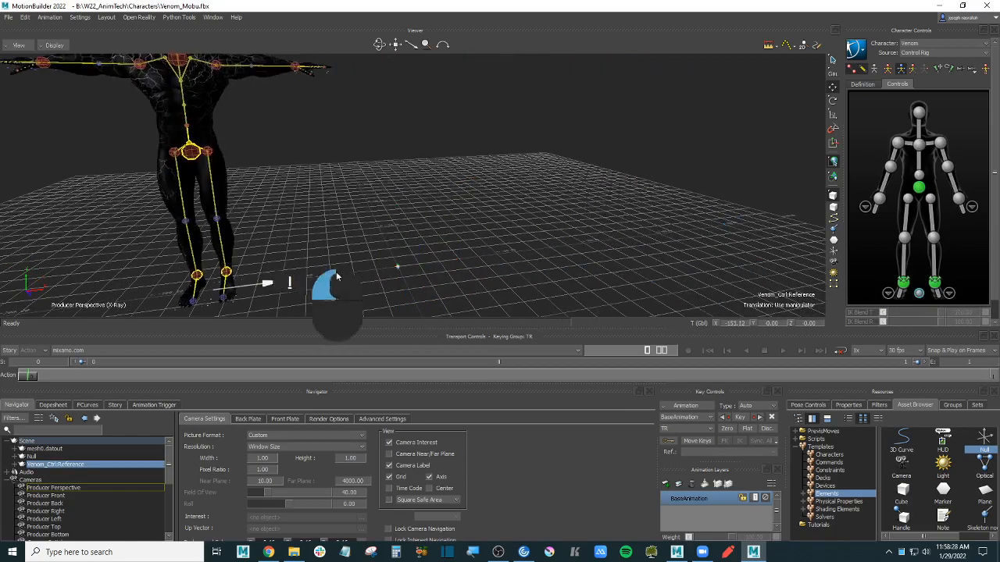
key(ctrl+z)
ctrl+shift+drag(525, 225, 528, 230)
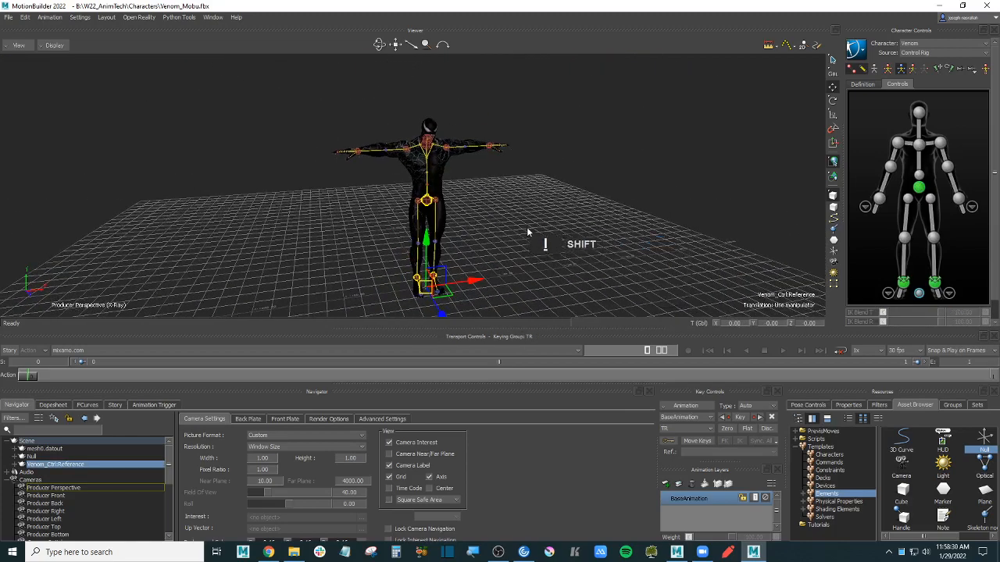
- Try scaling the whole character with the control rig's reference effector, and undo the scaling
click(833, 114)
drag(429, 288, 488, 267)
key(ctrl+z)
- Deselect the reference effector and save the Venom_Mobu.fbx scene
ctrl+shift+drag(552, 242, 599, 216)
click(598, 230)
key(ctrl+s)
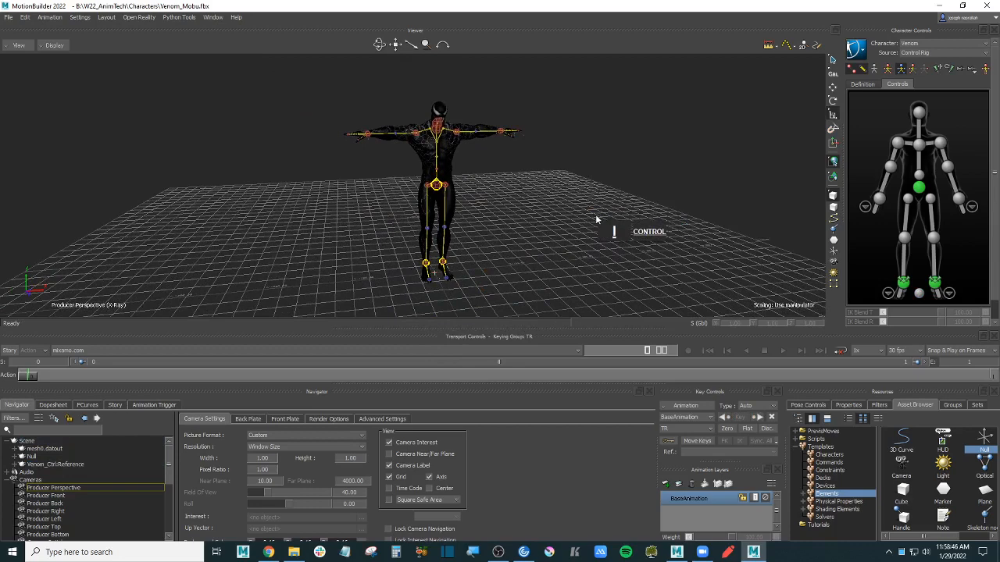
- Switch to Chrome and check the Week 2 Characterization & Mixamo assignment in Moodle for the required takes of motion
click(268, 552)
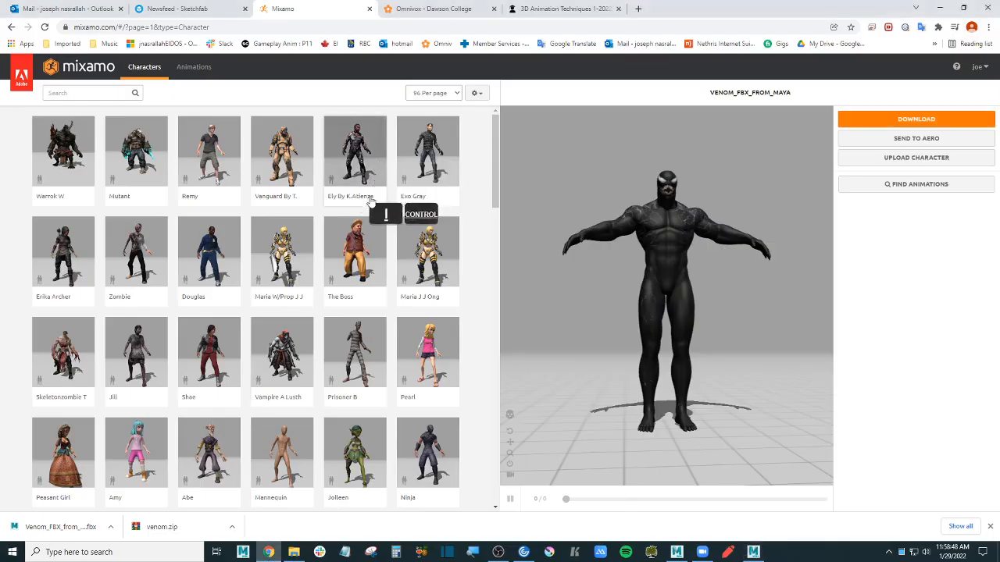
click(559, 9)
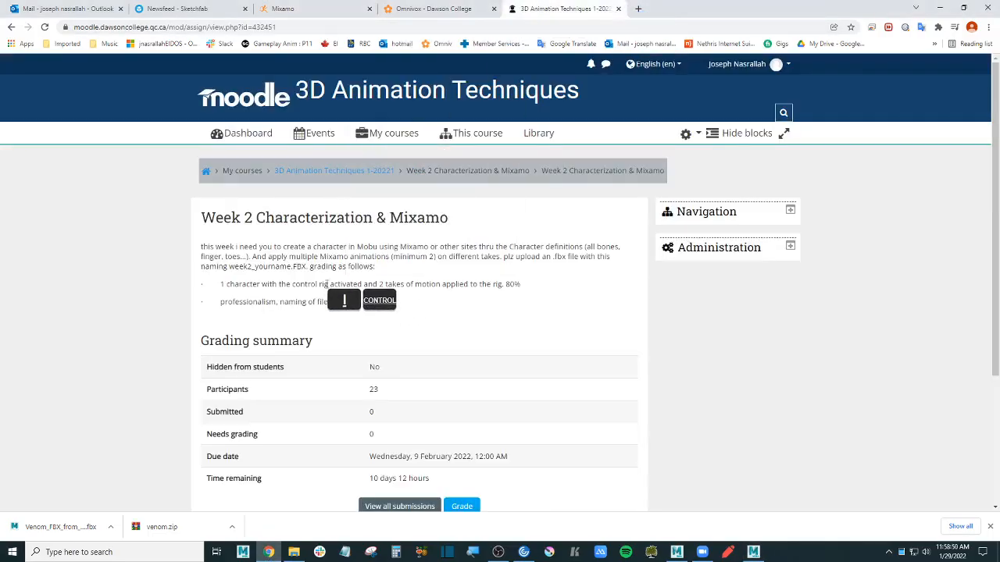
drag(386, 285, 417, 285)
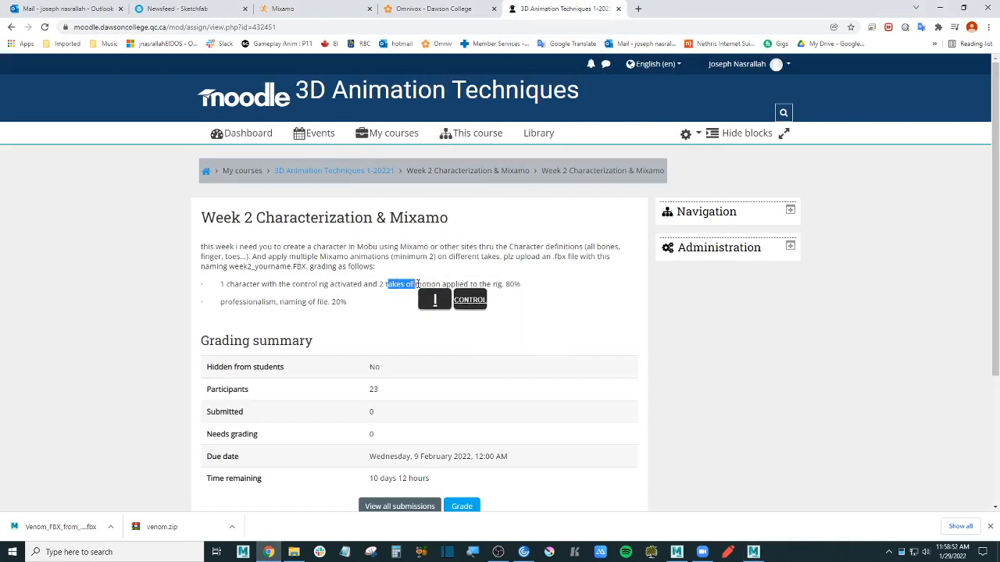
- Search the Mixamo animations for "run jump", apply the blue figure's Running Jump to the Venom character and pause the preview
click(313, 10)
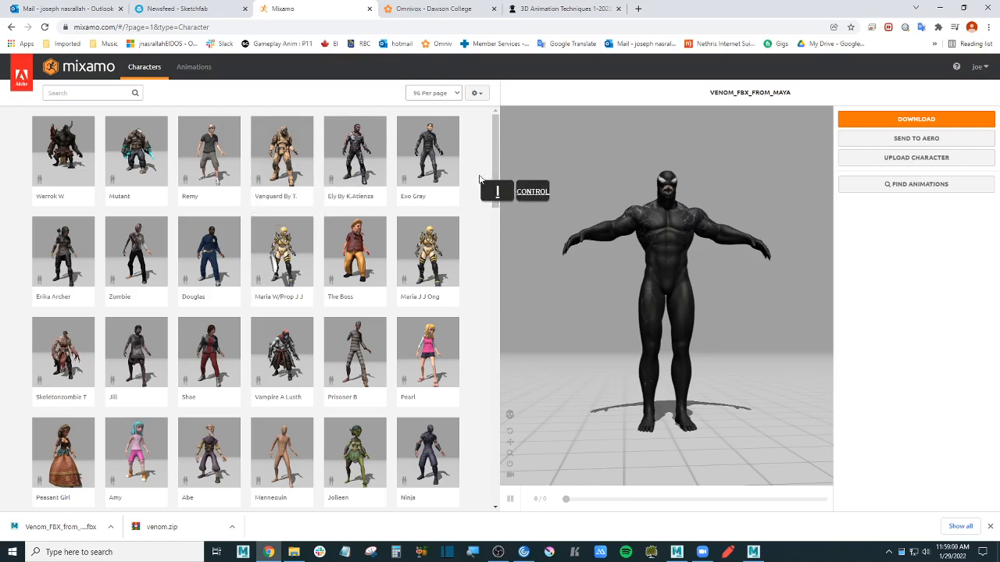
click(196, 67)
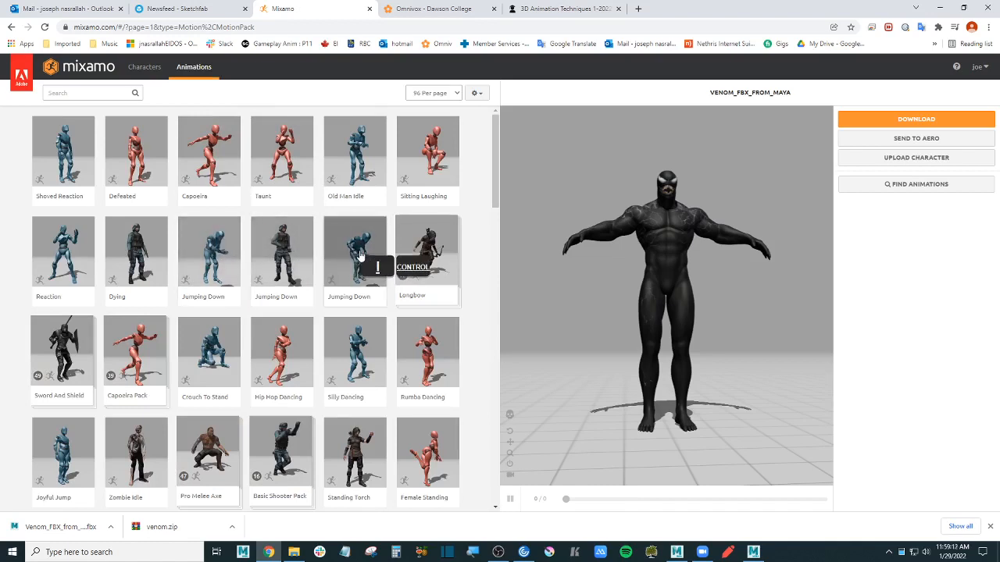
click(93, 93)
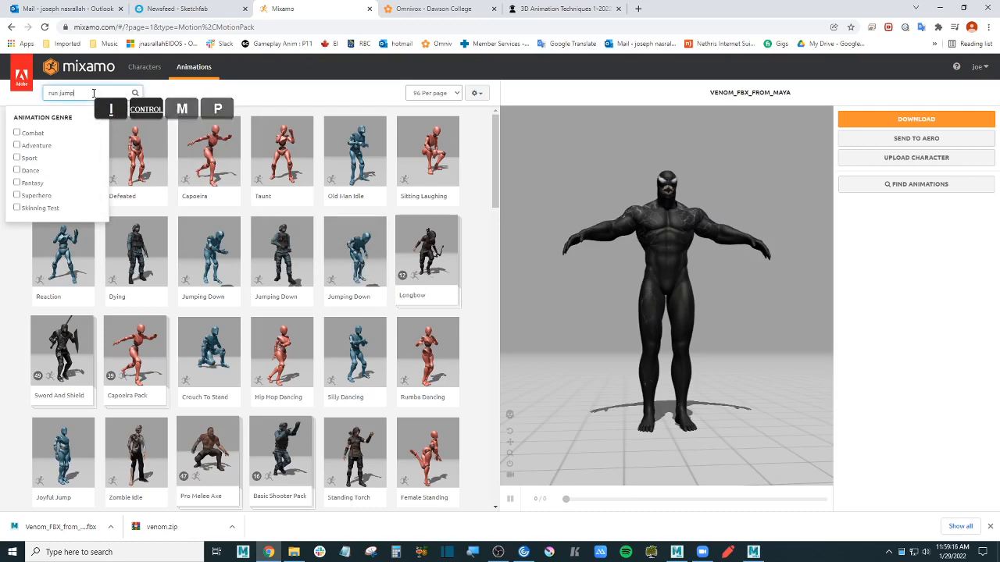
key(Return)
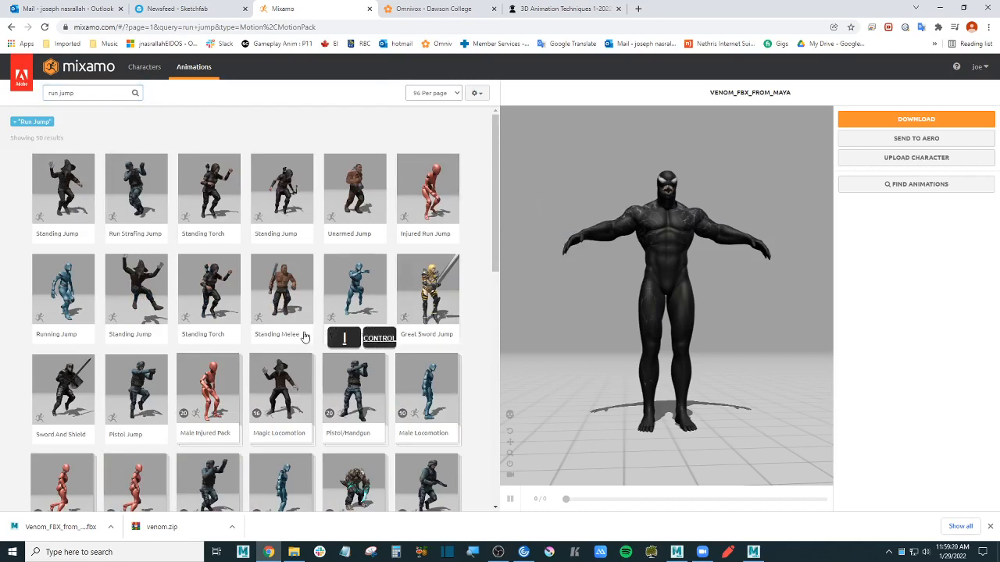
click(61, 285)
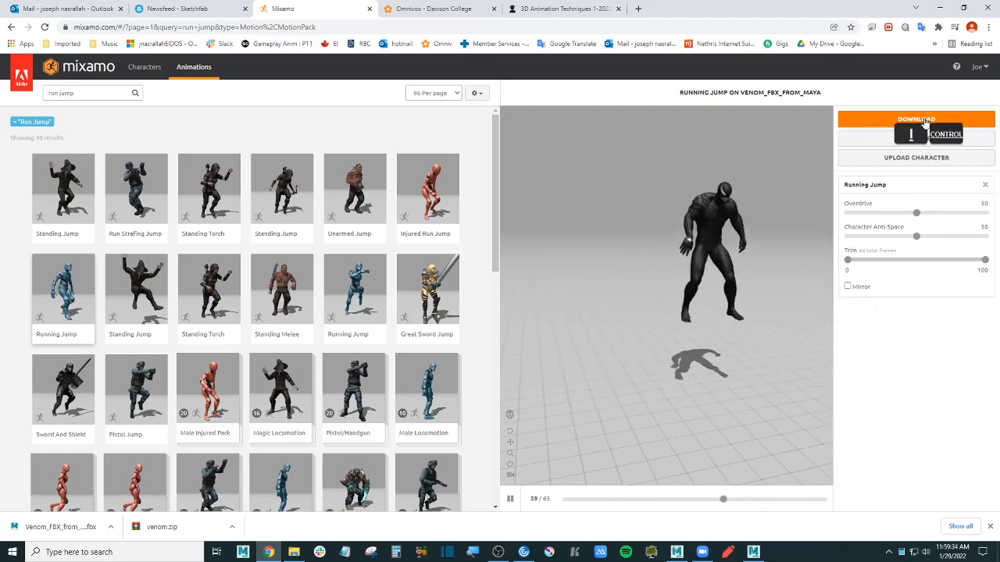
click(510, 499)
- Download the Running Jump animation as FBX Binary at 30 frames per second, without skin and with no keyframe reduction
click(916, 120)
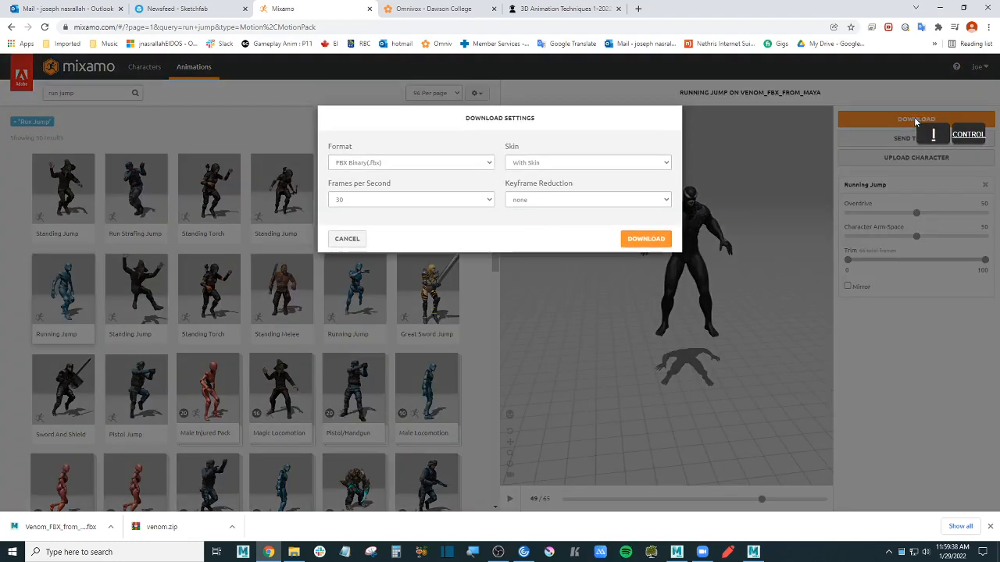
click(401, 164)
click(401, 174)
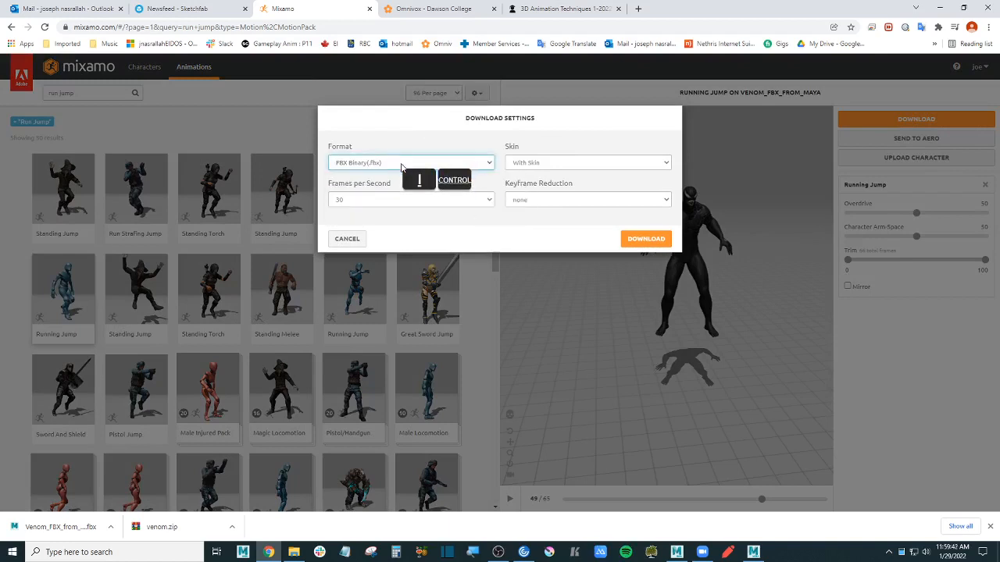
click(551, 164)
click(551, 180)
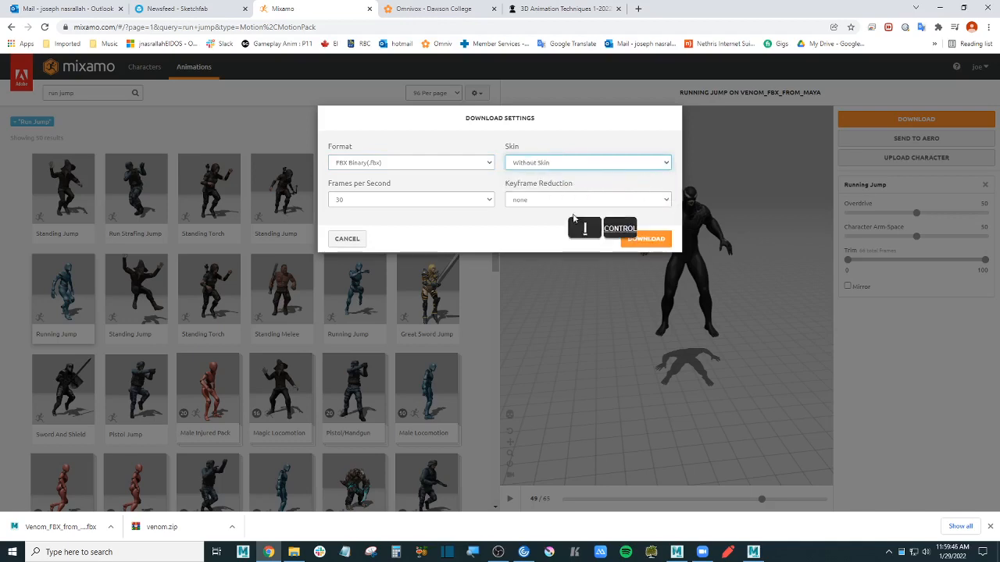
click(644, 241)
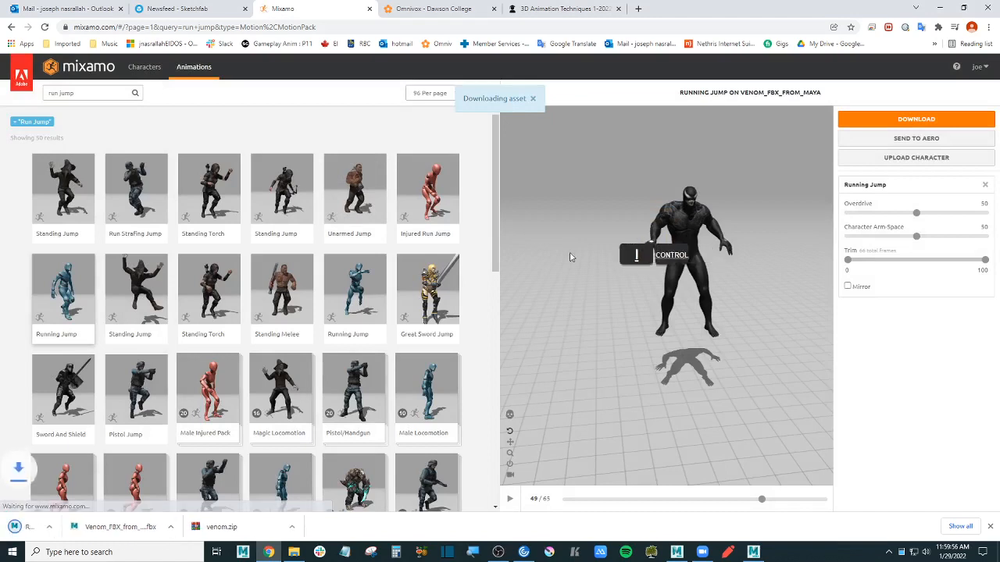
- Rewind the Running Jump preview to frame 0 and remove the animation from the Venom character
drag(768, 504, 481, 500)
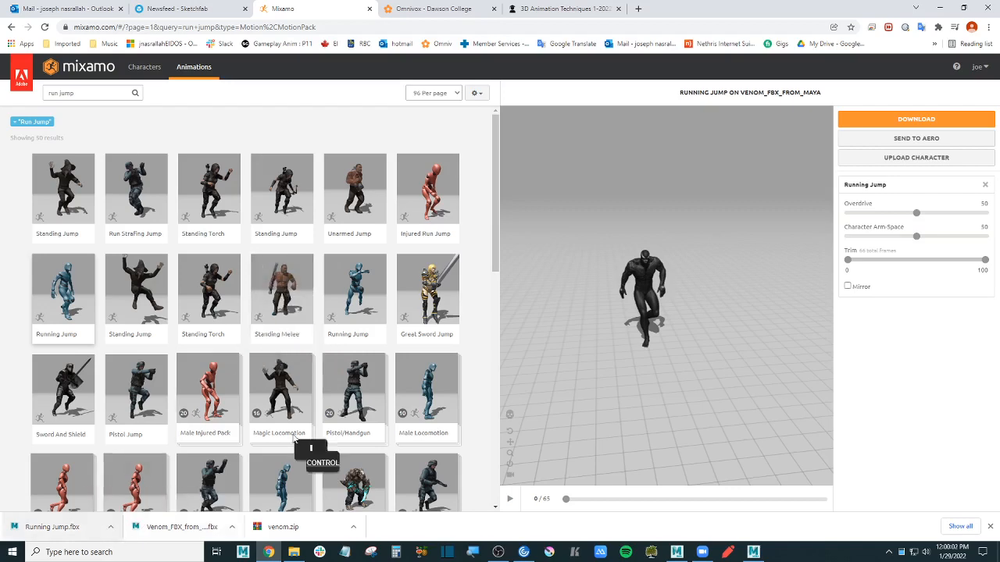
scroll(467, 340, down, 1)
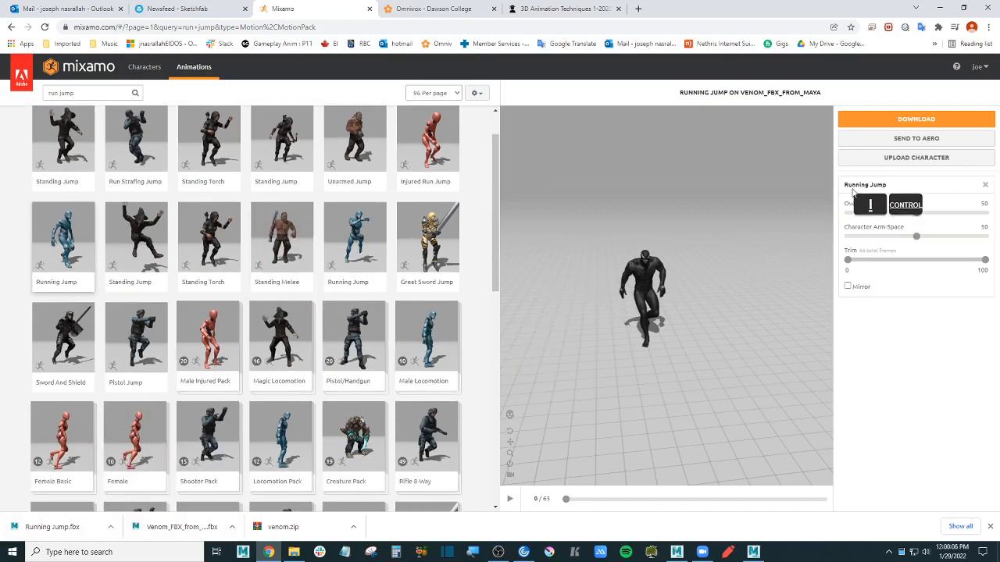
click(986, 186)
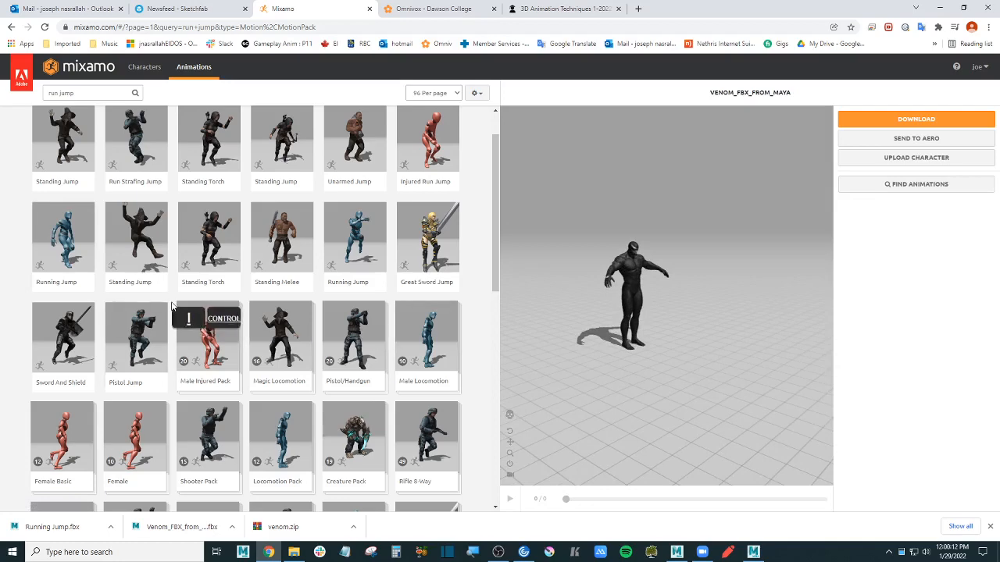
- Search the Mixamo animations for "run" and apply Fast Run to the Venom character
scroll(172, 306, down, 3)
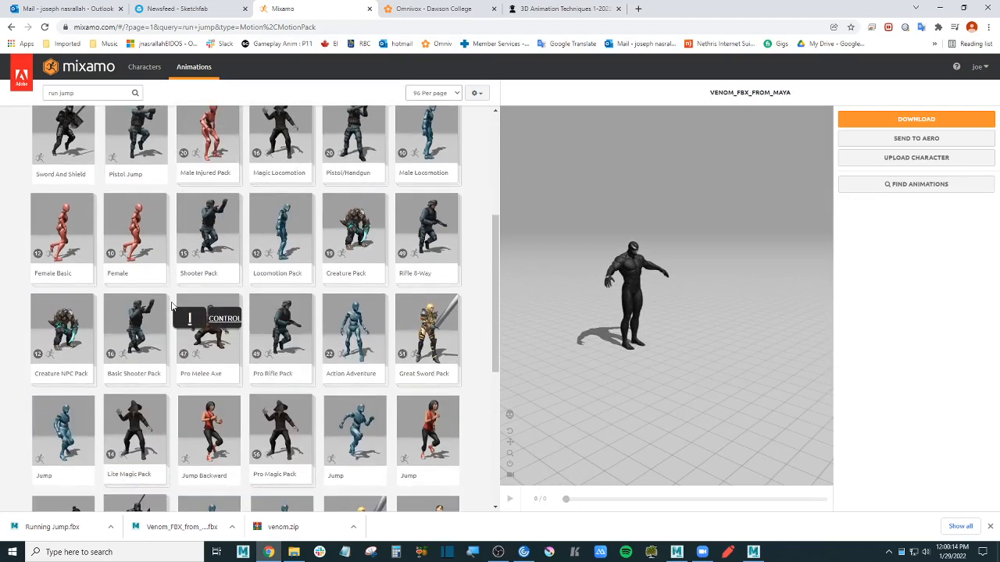
scroll(172, 307, down, 3)
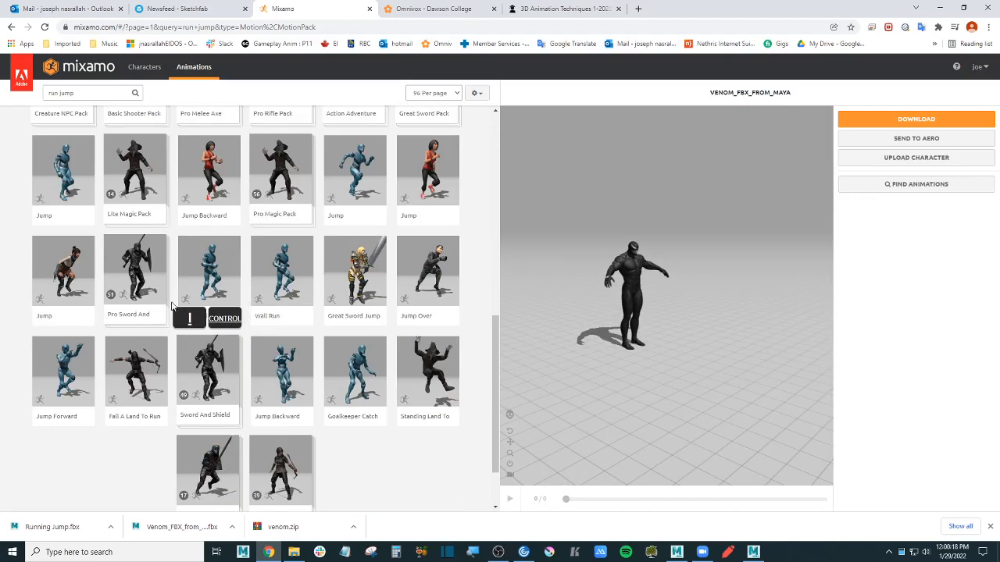
scroll(172, 306, up, 10)
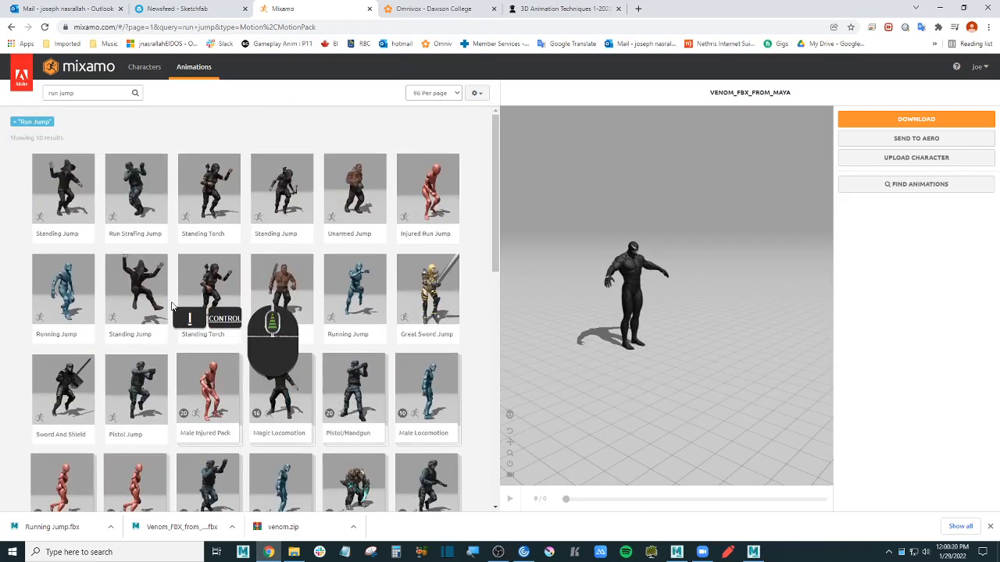
double_click(68, 92)
key(Return)
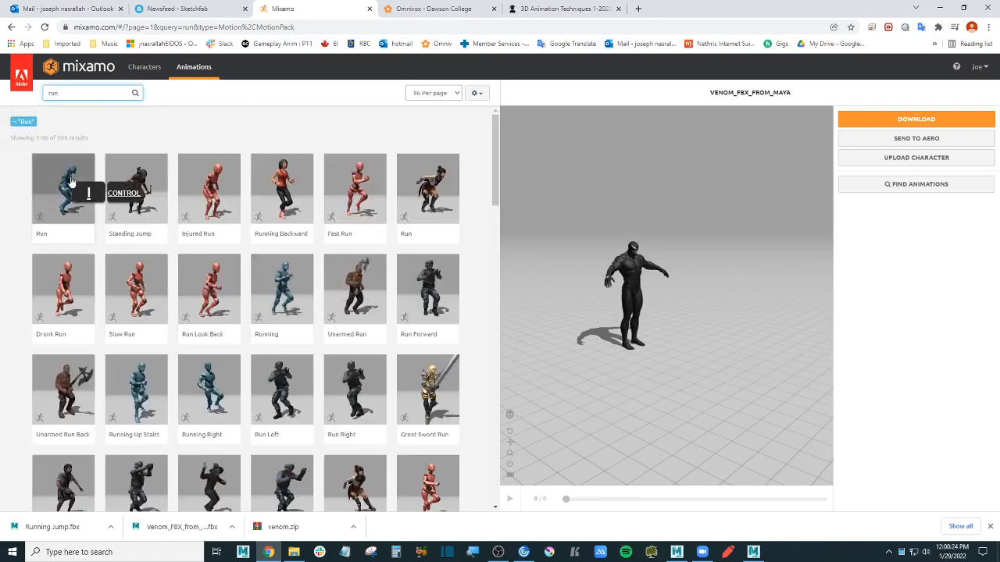
click(336, 205)
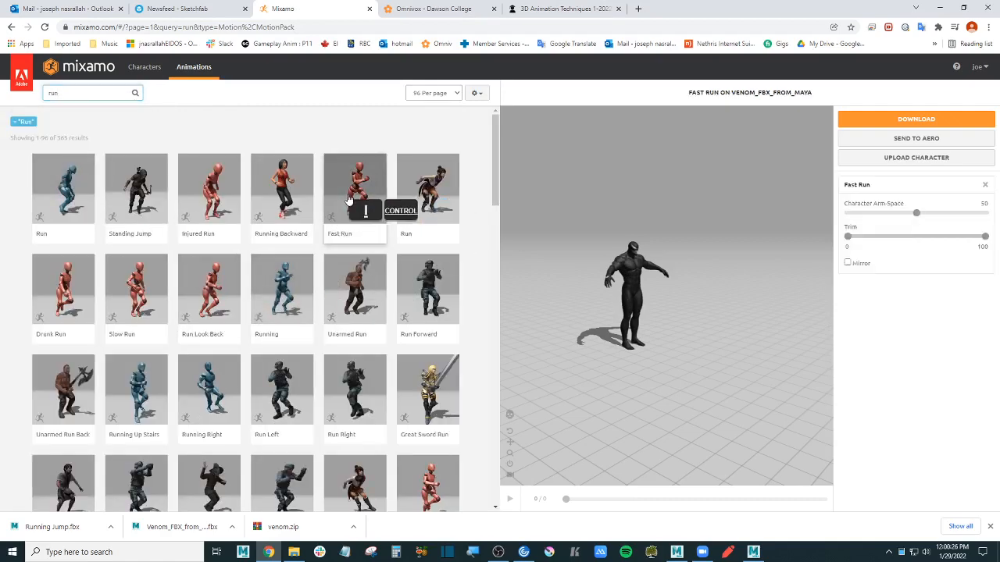
- Set Fast Run's Overdrive to 49 and download it as FBX Binary without skin at 30 frames per second
scroll(728, 275, down, 1)
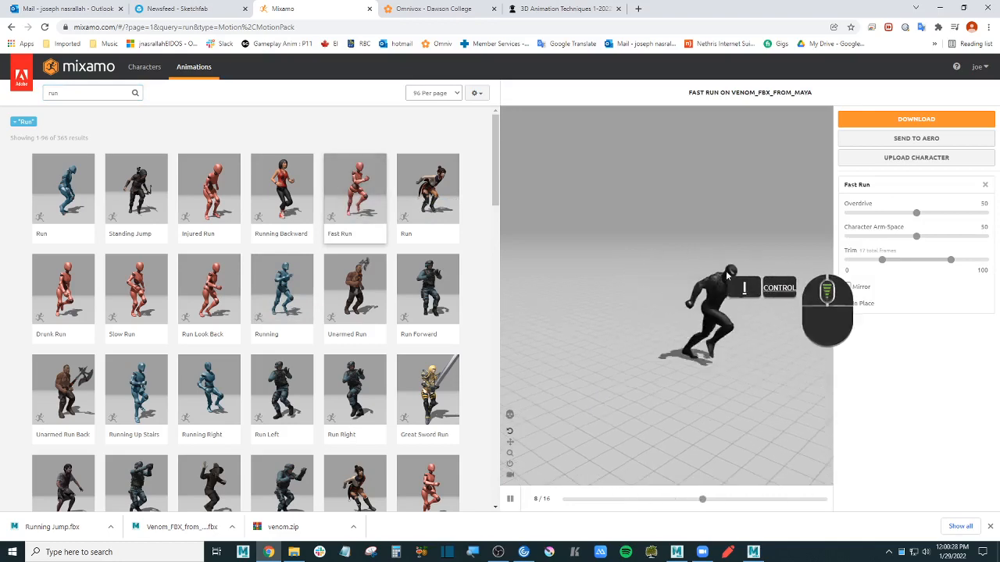
drag(757, 277, 715, 274)
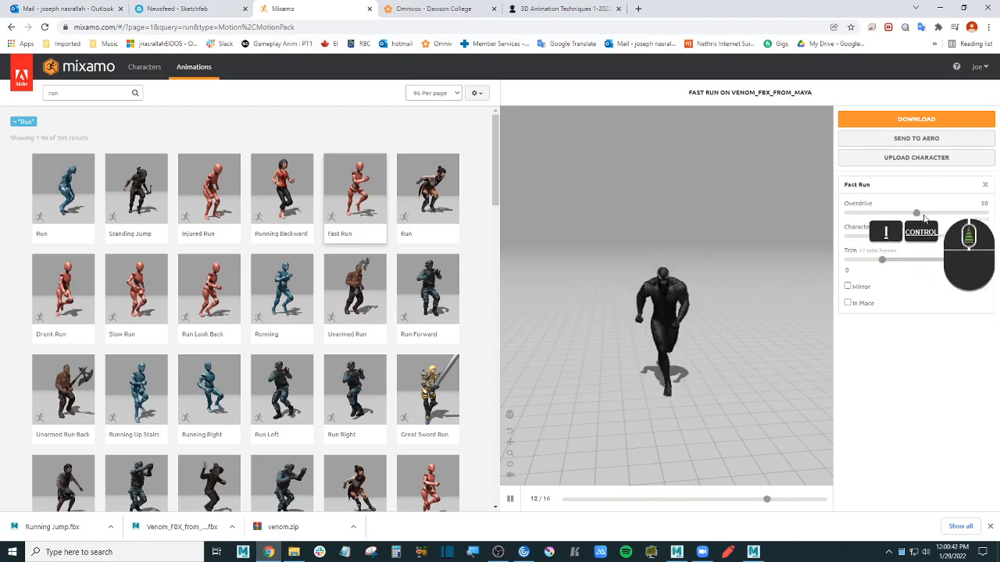
mouse_move(917, 215)
mouse_down()
mouse_move(976, 217)
mouse_move(904, 216)
mouse_move(915, 216)
mouse_up()
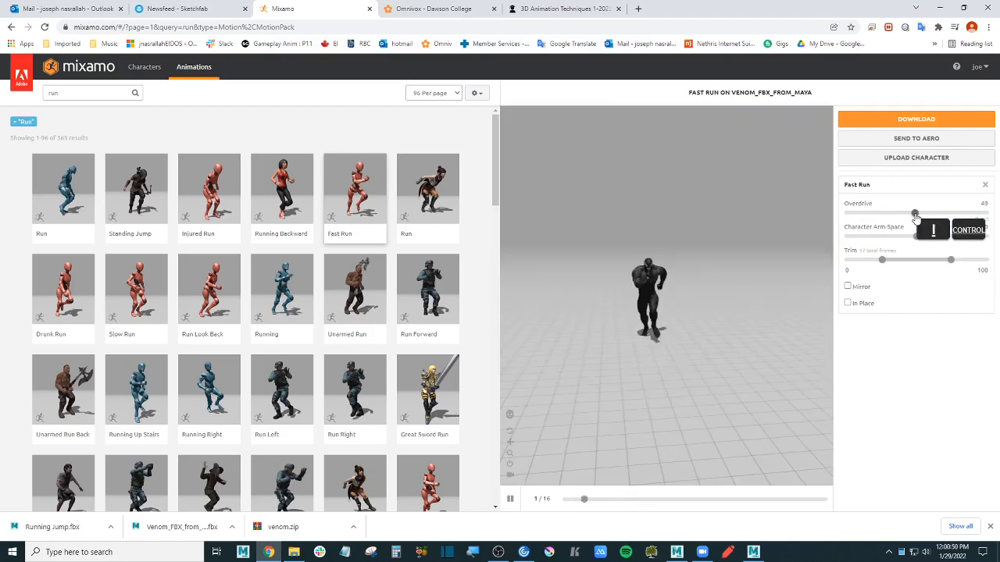
drag(680, 260, 701, 247)
scroll(702, 248, up, 2)
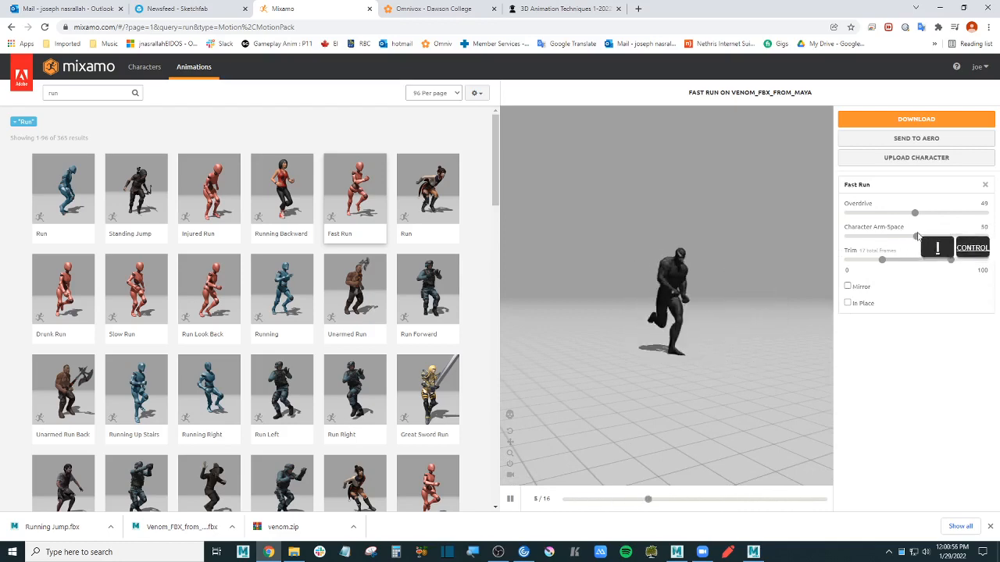
drag(766, 252, 695, 252)
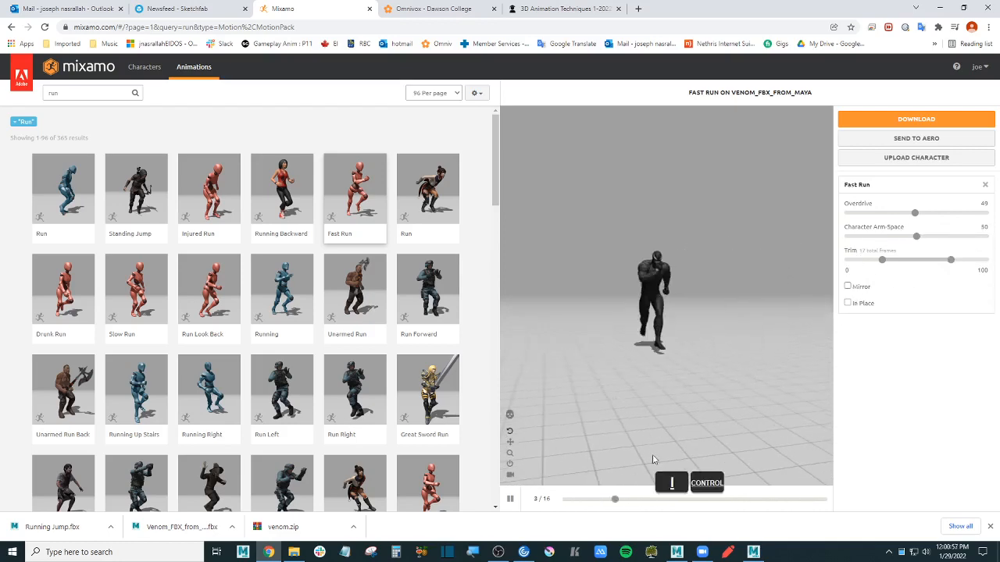
click(910, 119)
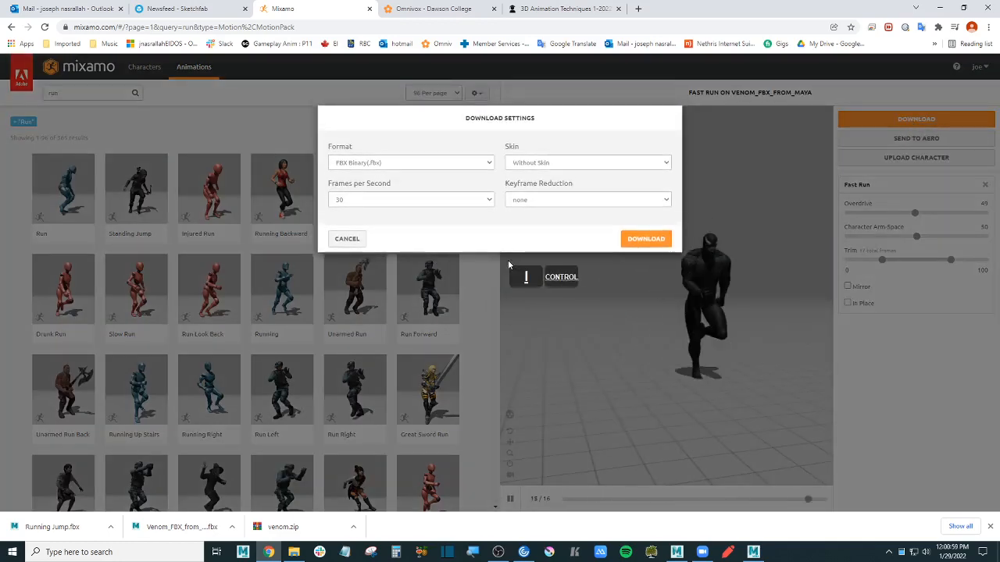
click(645, 239)
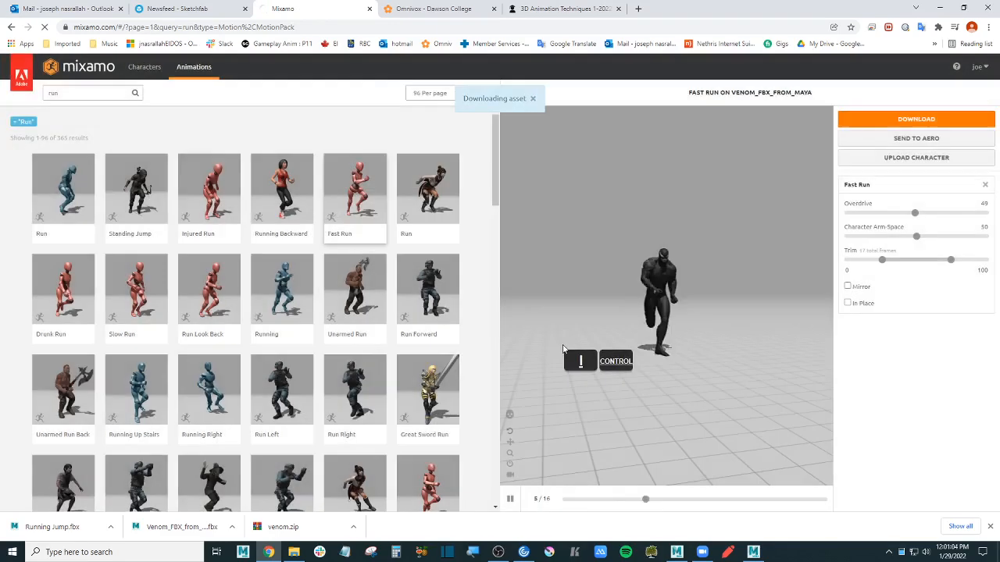
- Show the Downloads folder in File Explorer and minimize the browser with the Mixamo preview paused
click(294, 552)
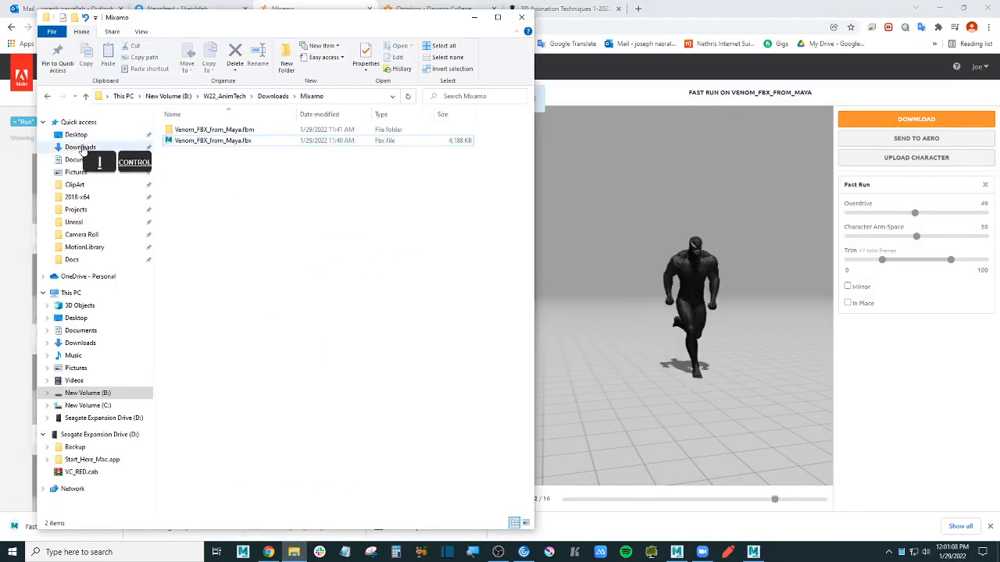
click(81, 146)
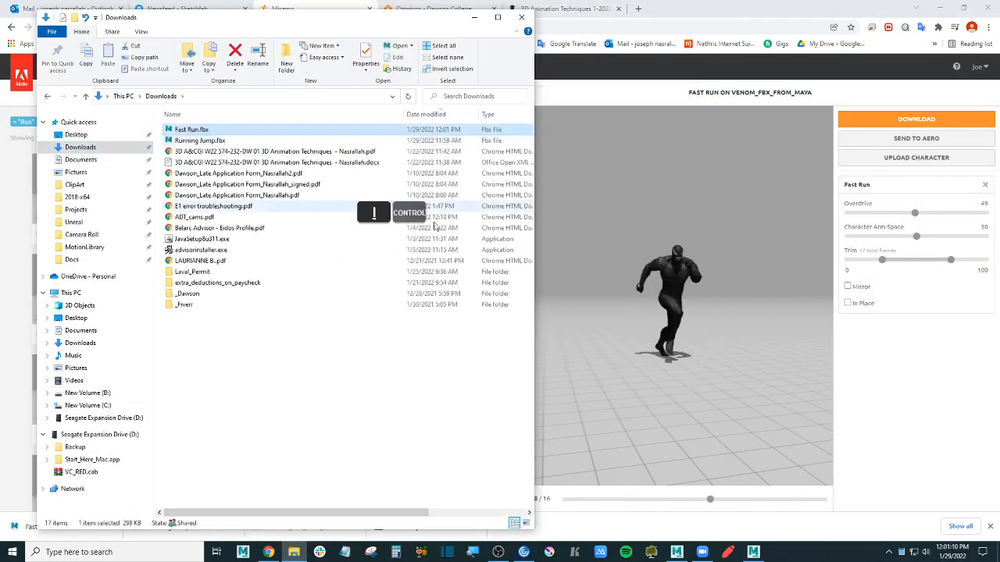
click(727, 243)
key(space)
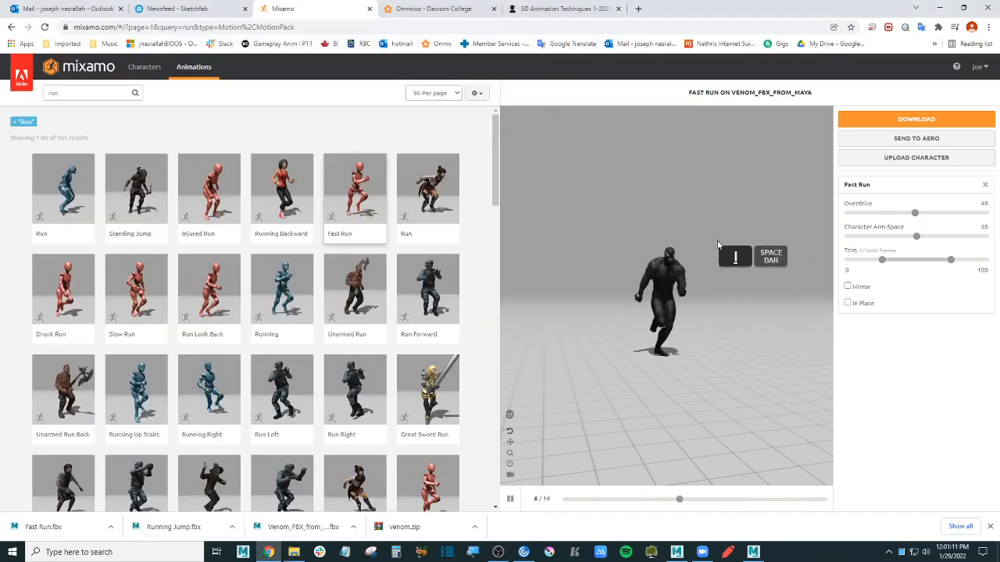
click(510, 498)
click(941, 8)
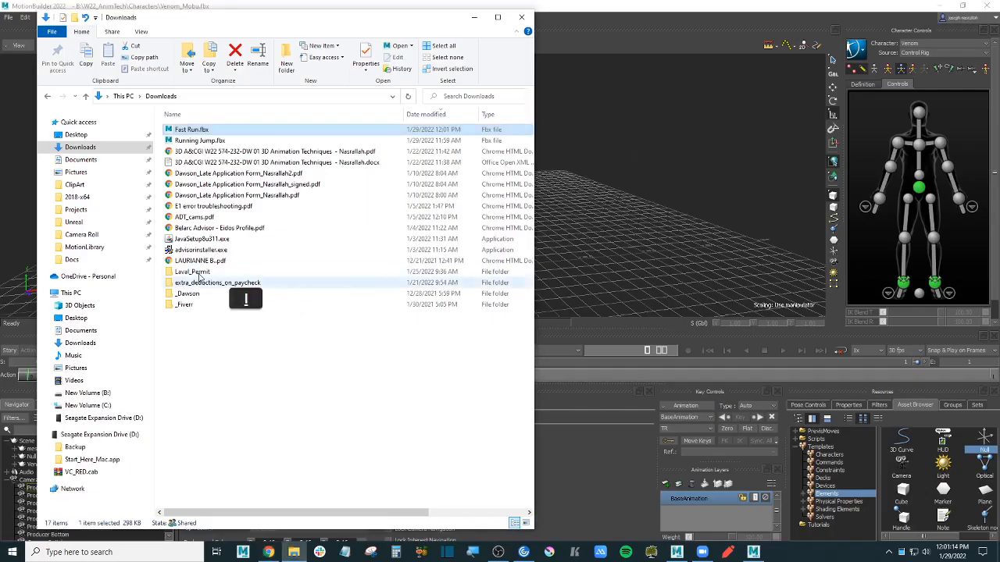
- Move Fast Run.fbx and Running Jump.fbx from Downloads into a new Animations folder inside W22_AnimTech's Downloads\Mixamo folder
ctrl+click(221, 141)
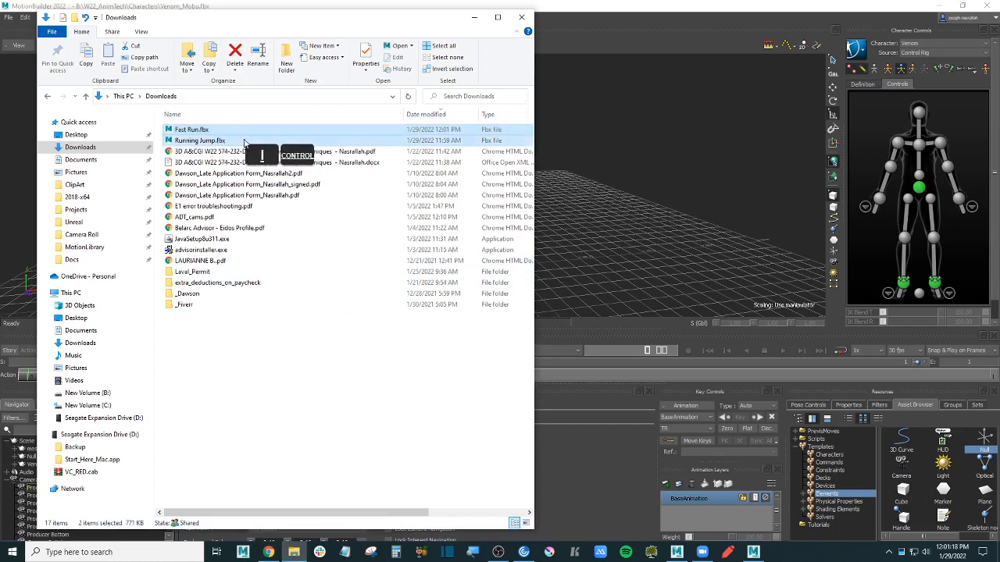
key(ctrl+x)
click(47, 96)
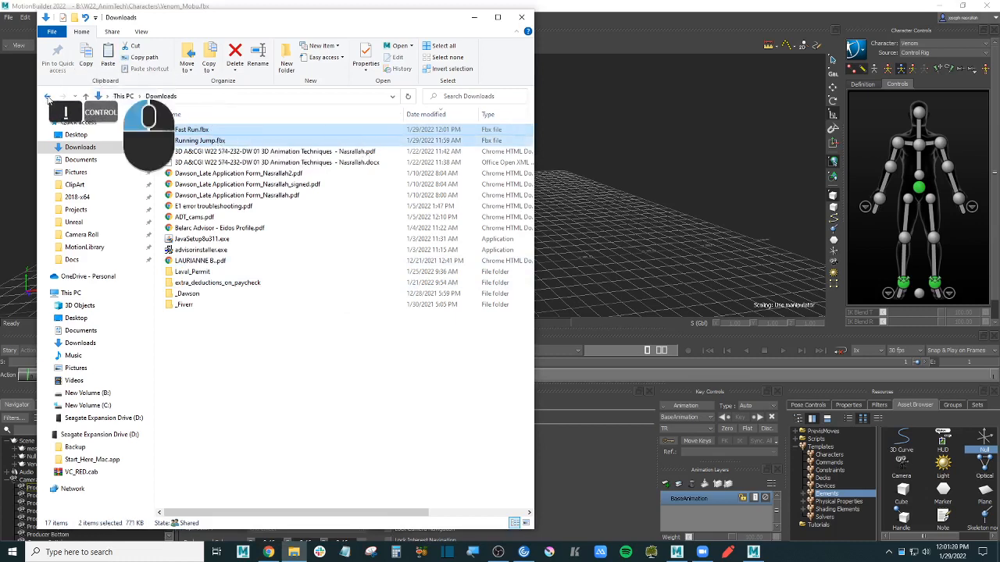
click(273, 96)
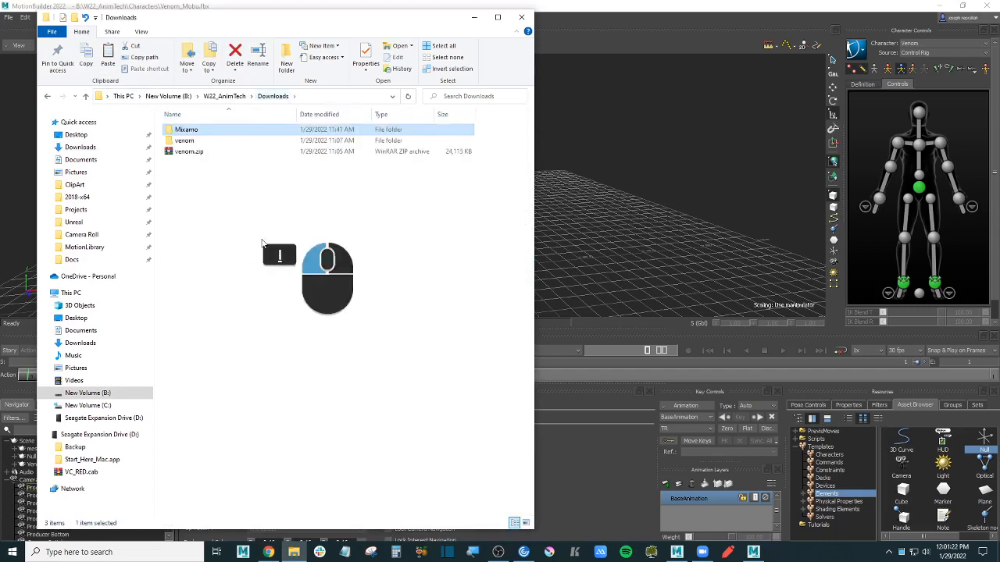
double_click(197, 131)
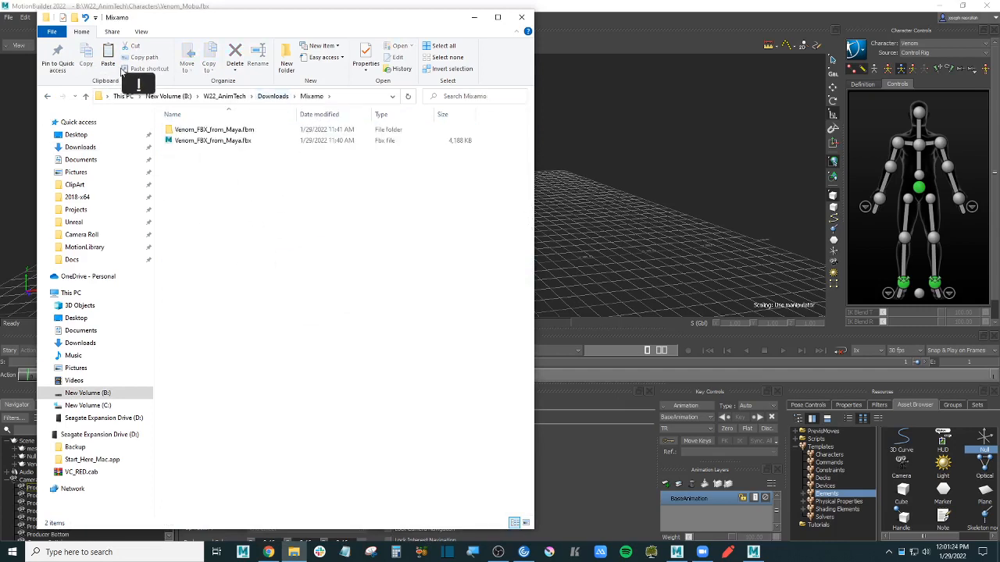
key(ctrl+shift+n)
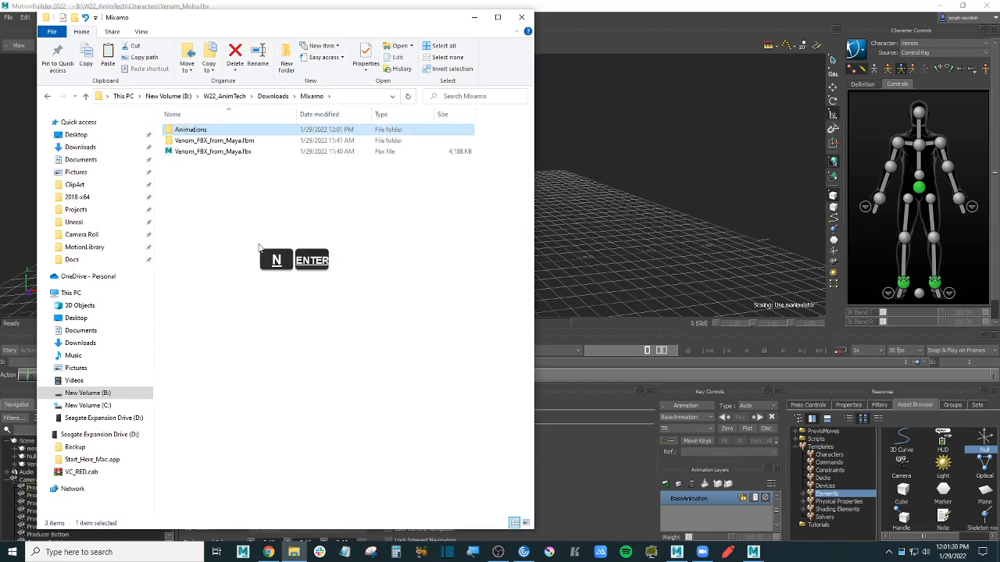
key(Return)
key(ctrl+v)
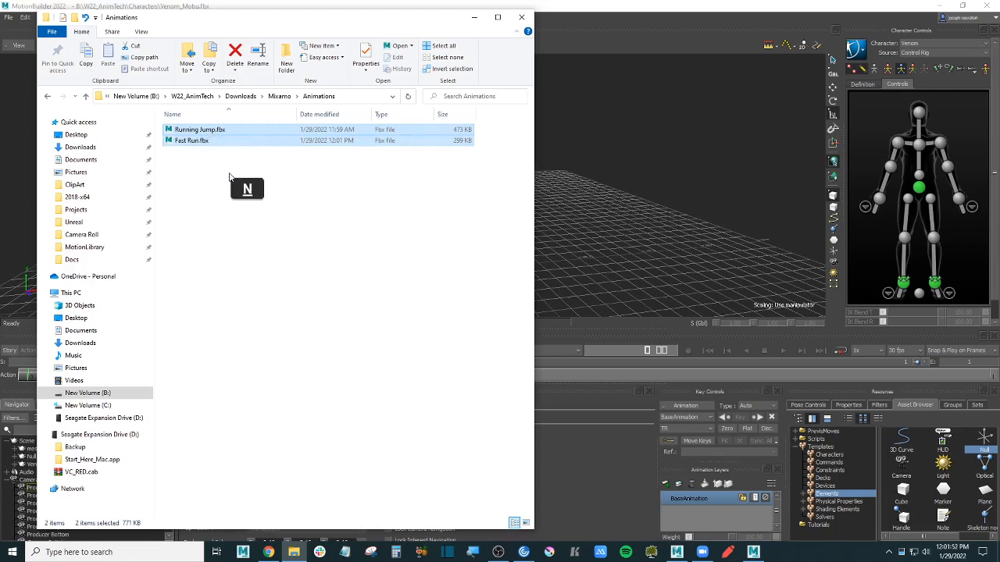
- Switch to MotionBuilder and start saving the Venom scene as a new file, with W22_AnimTech as the location
click(757, 160)
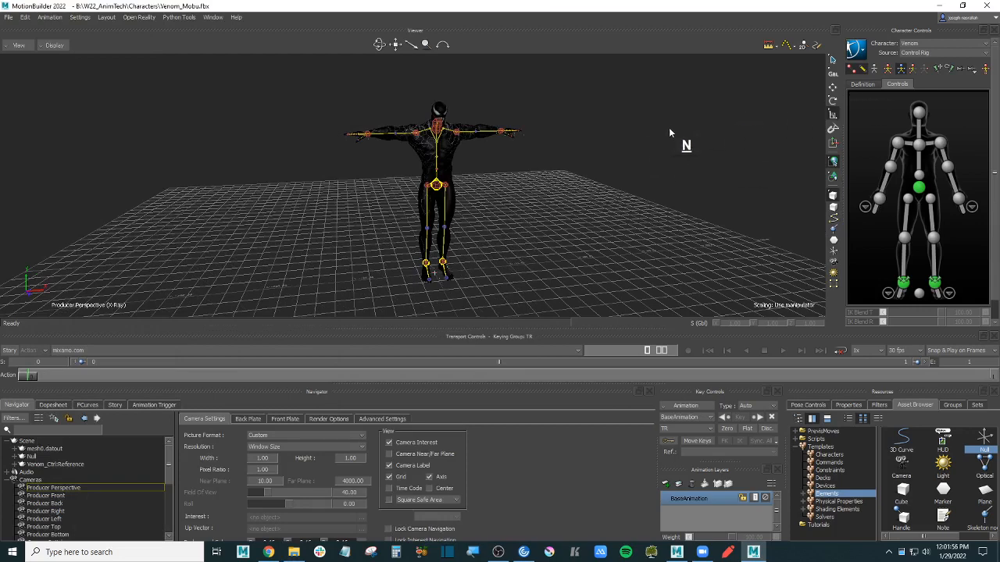
shift+drag(635, 150, 630, 146)
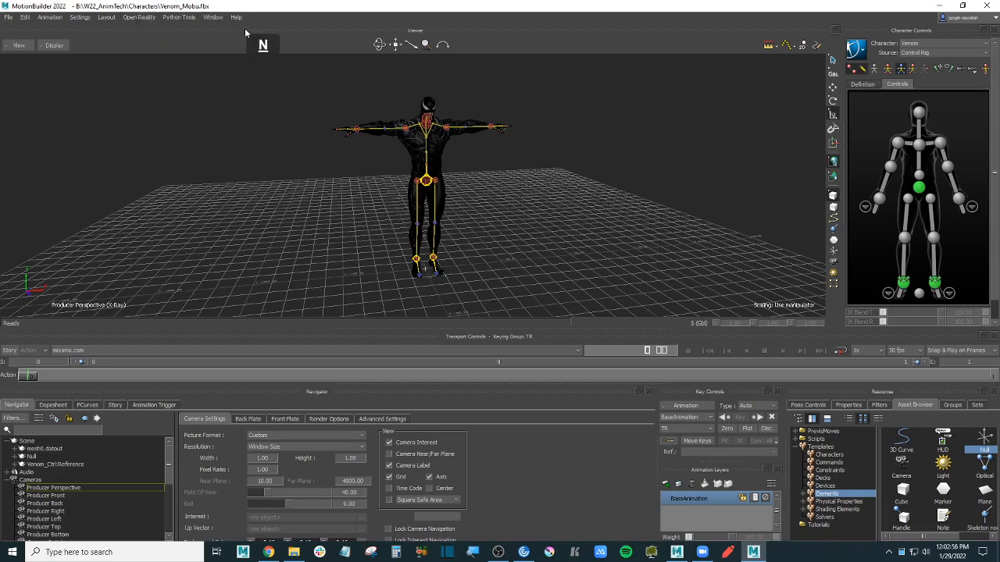
click(9, 17)
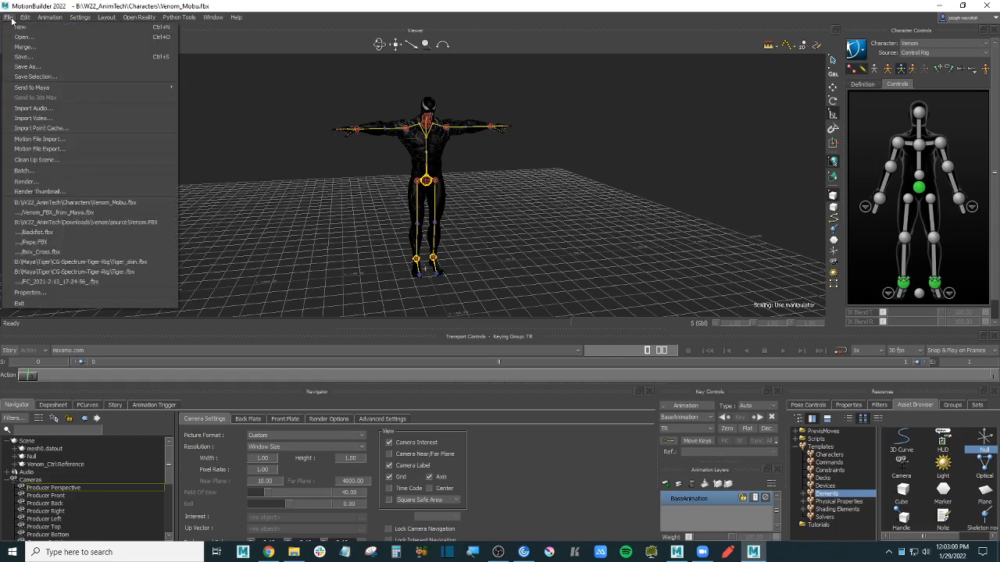
click(55, 66)
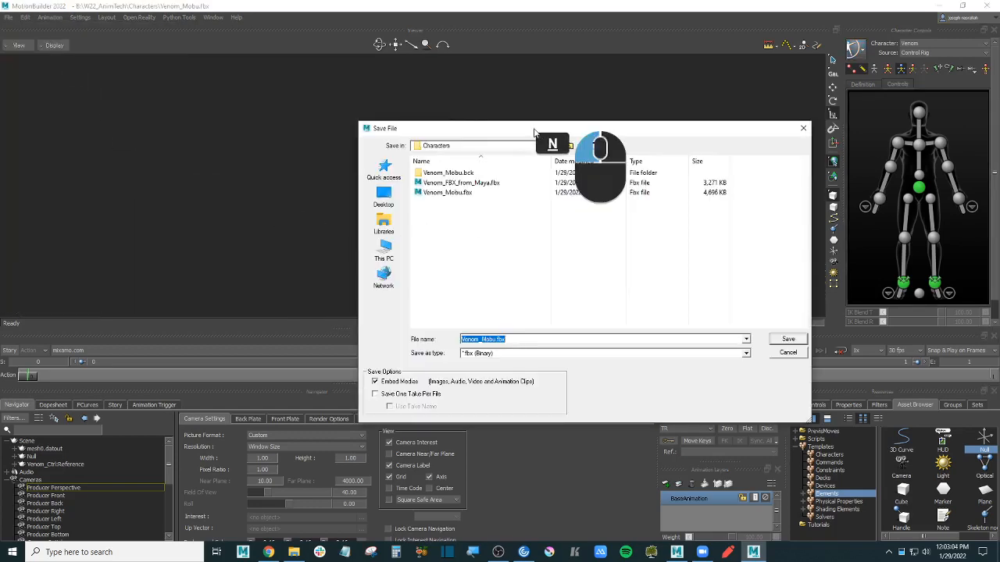
drag(545, 125, 541, 133)
click(566, 154)
click(482, 247)
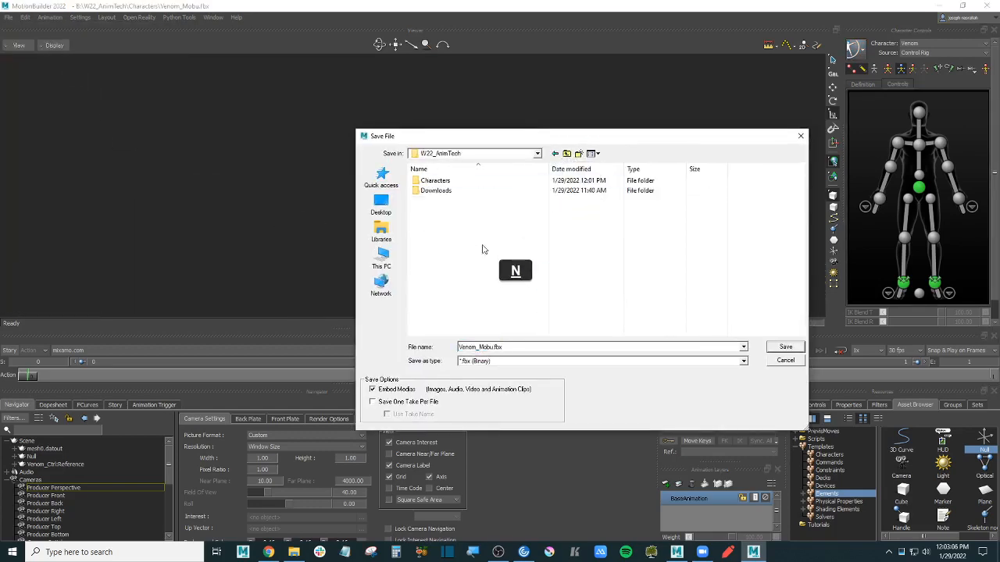
- Create a folder named Animations in W22_AnimTech, open it as the save location and select the whole file name
click(579, 154)
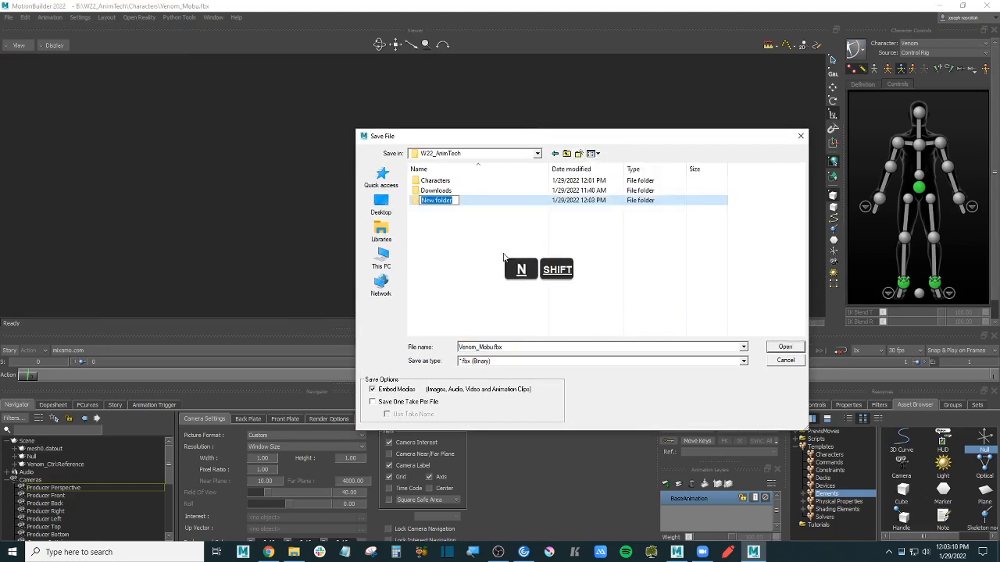
text(Animatio)
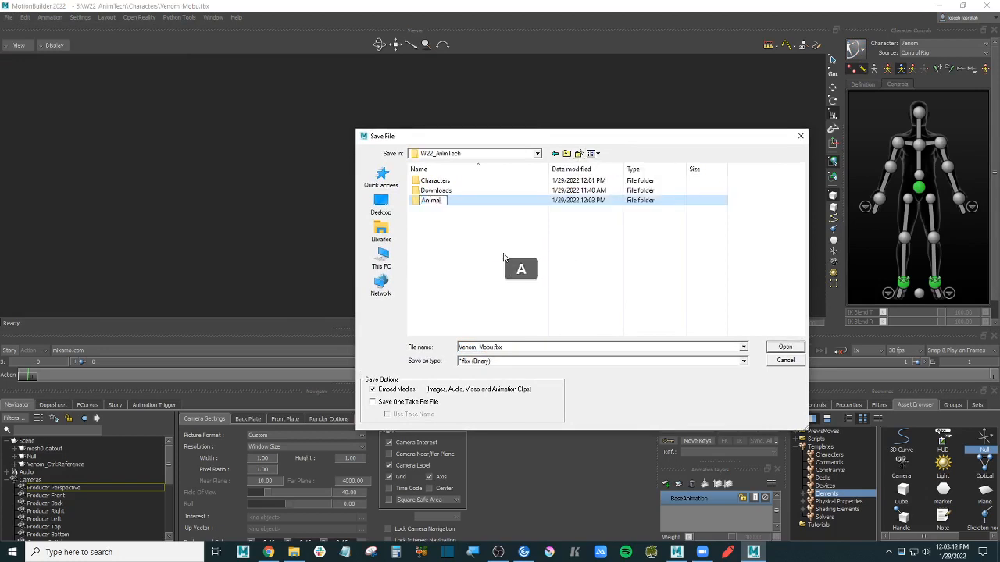
text(ns)
key(Return)
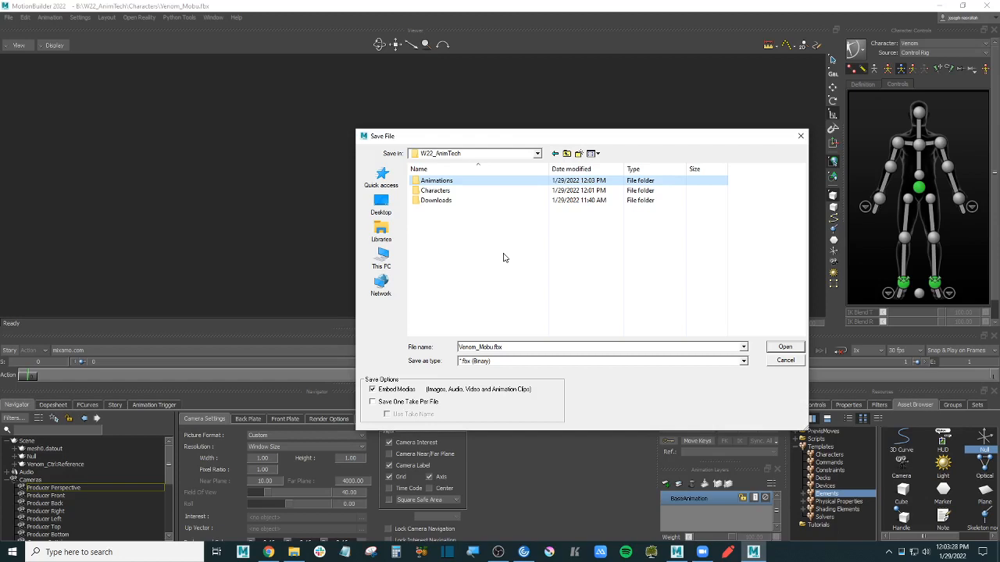
key(Return)
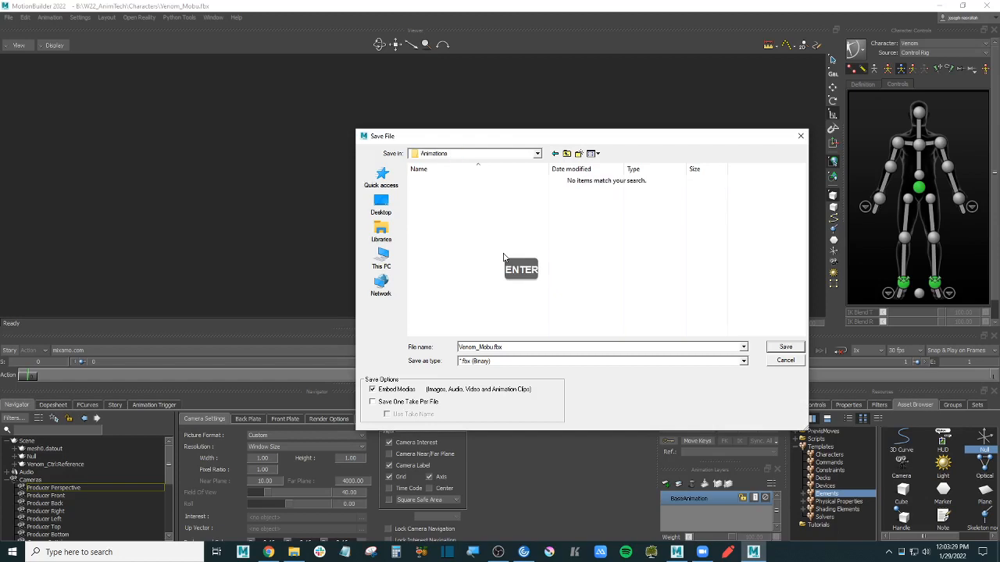
double_click(494, 348)
click(483, 347)
drag(526, 347, 456, 348)
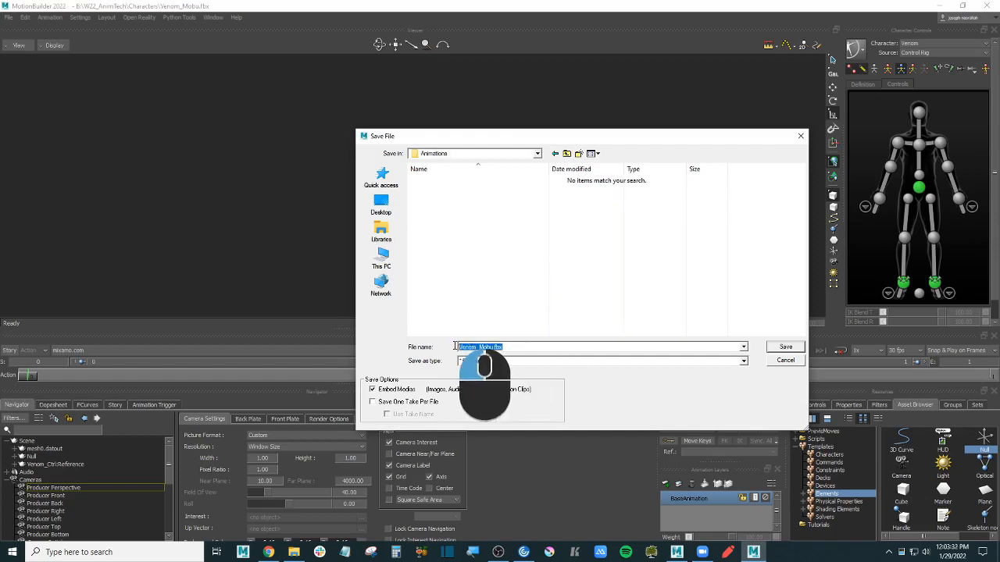
- Switch to the browser's Moodle assignment page and copy the required file naming week2_yourname.FBX
click(268, 552)
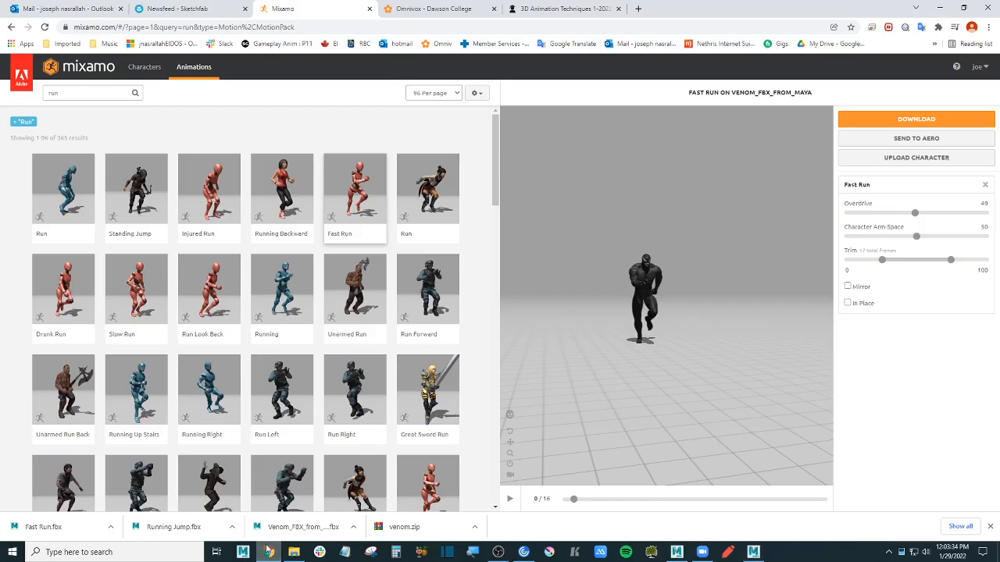
click(566, 10)
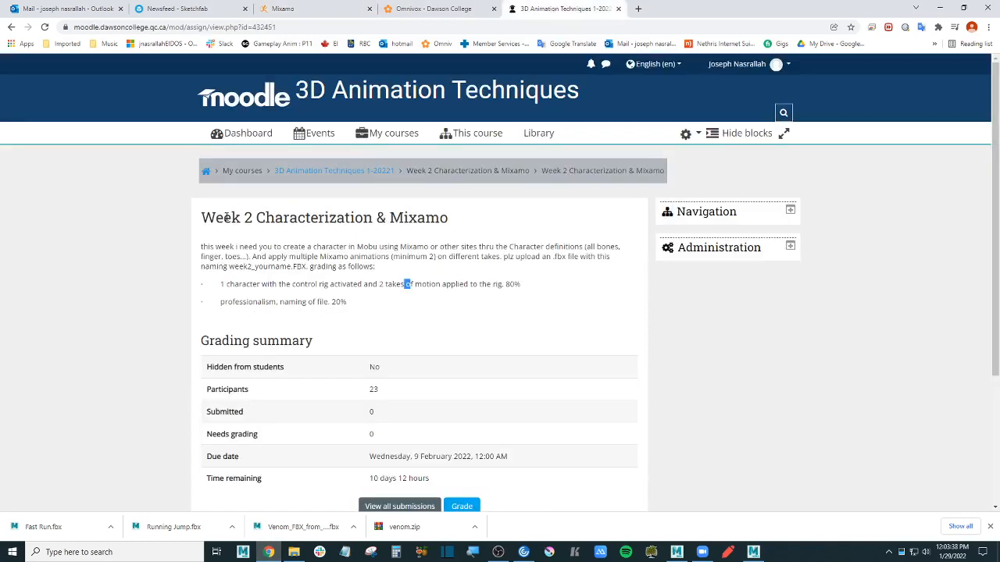
drag(201, 218, 254, 222)
key(ctrl+c)
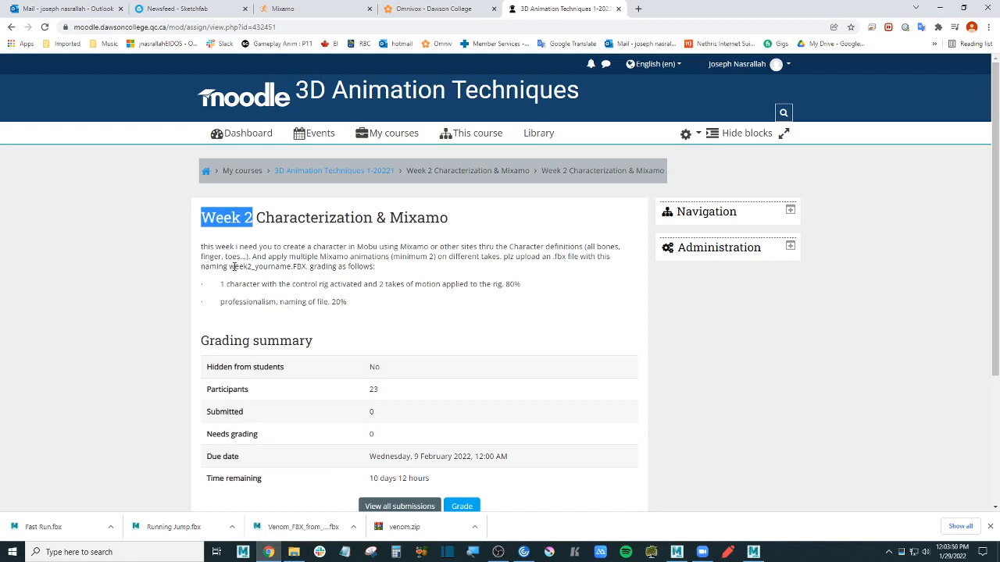
drag(229, 266, 307, 266)
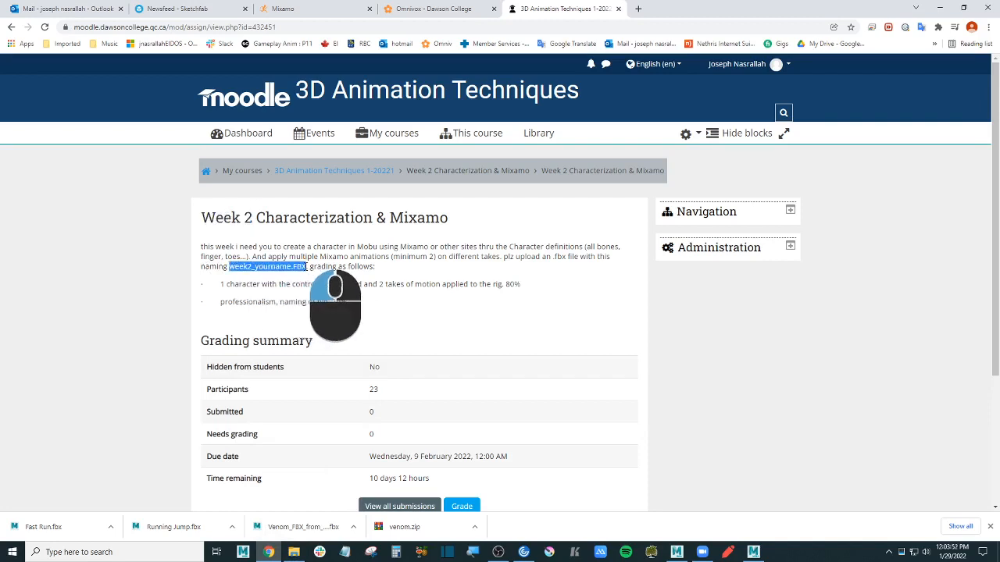
key(ctrl+c)
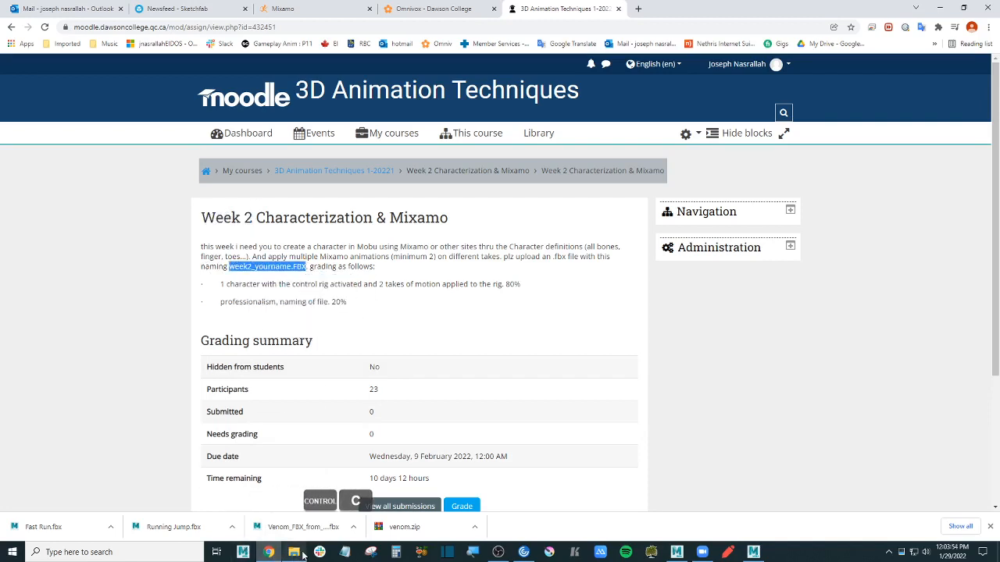
- Copy the words "Week 2 Characterization" from the assignment's heading
drag(202, 218, 457, 220)
click(375, 218)
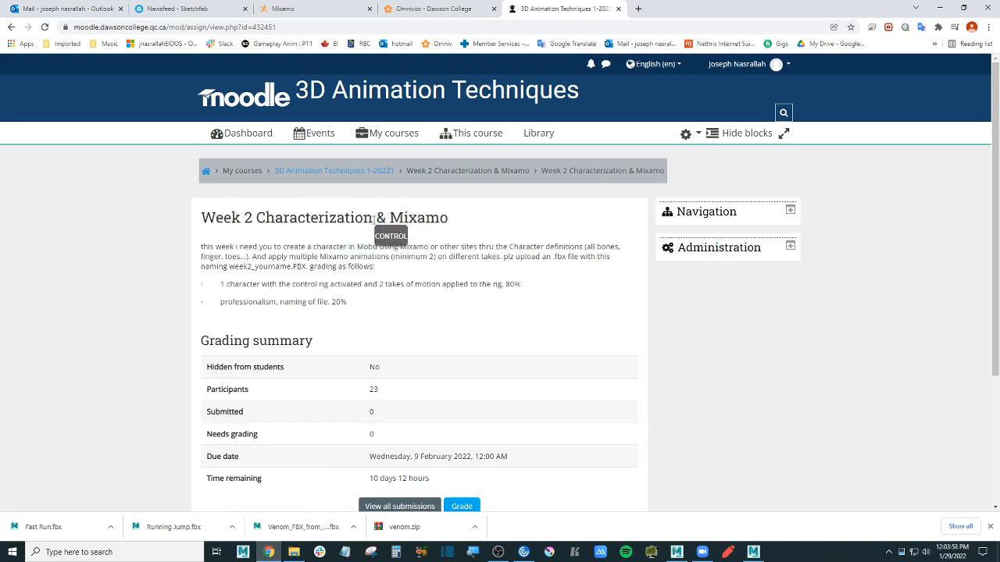
drag(373, 218, 202, 218)
key(ctrl+c)
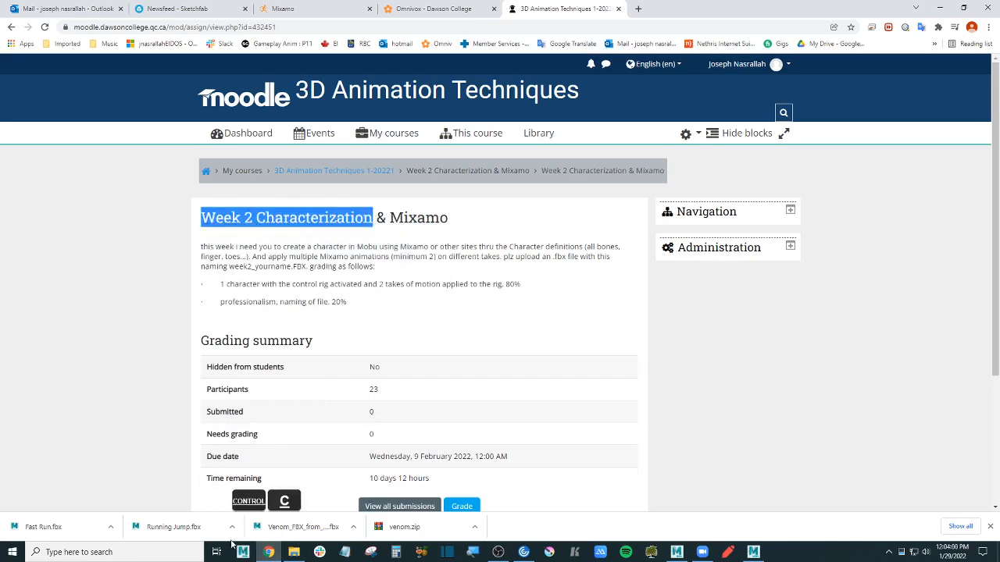
- Switch back to MotionBuilder's save dialog and replace the file name with week3_ followed by the start of the author's name
click(293, 552)
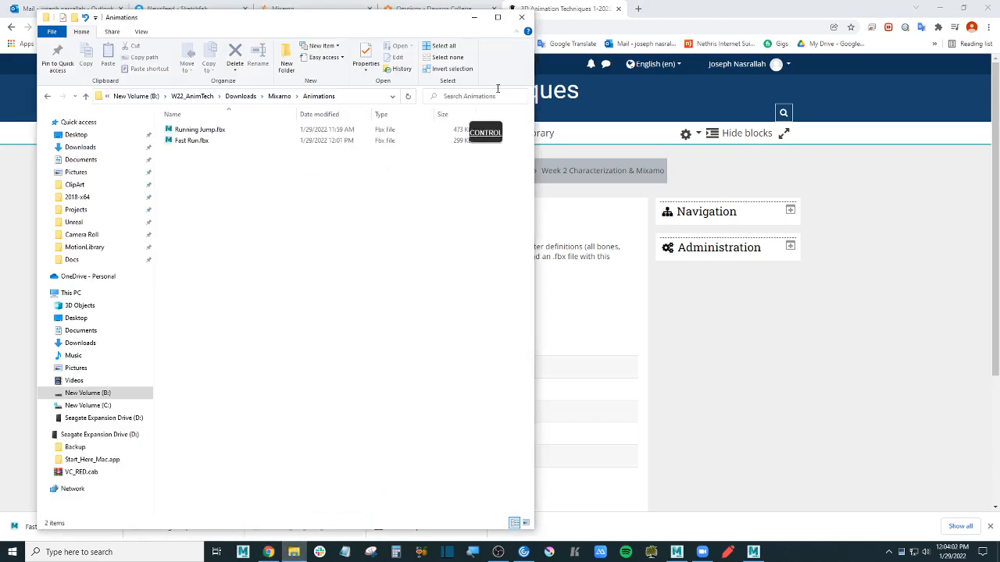
click(752, 552)
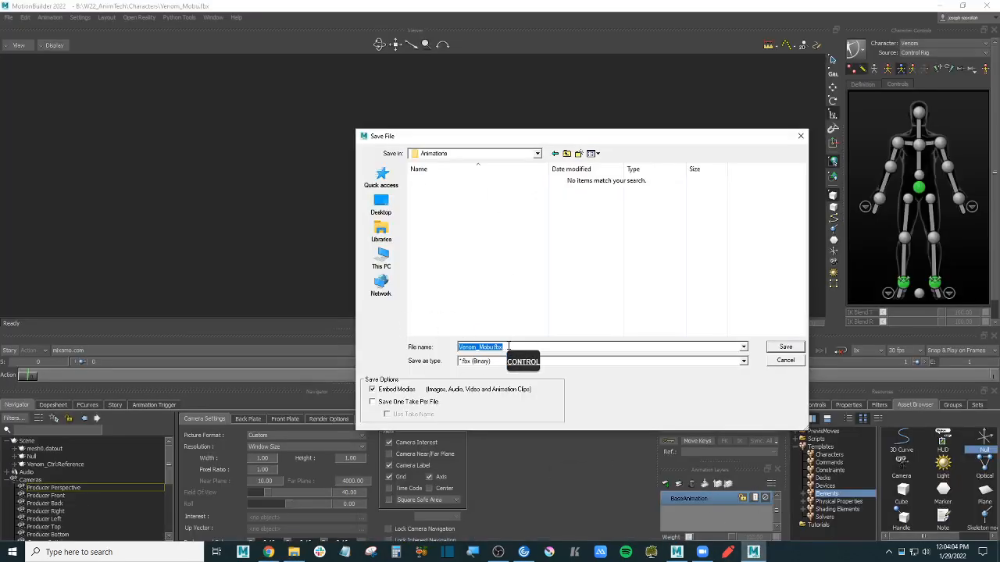
drag(524, 347, 405, 339)
text(w)
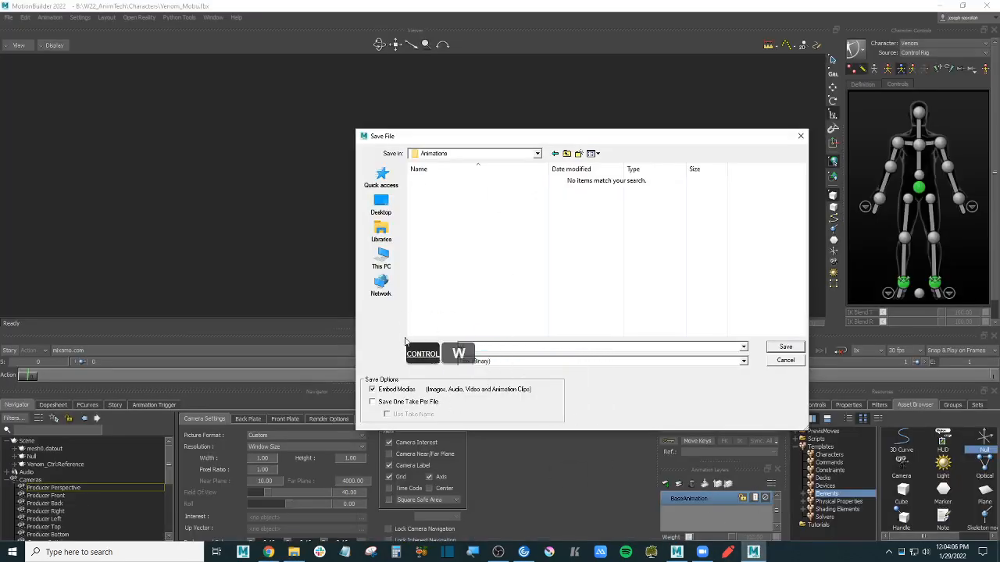
text(alk)
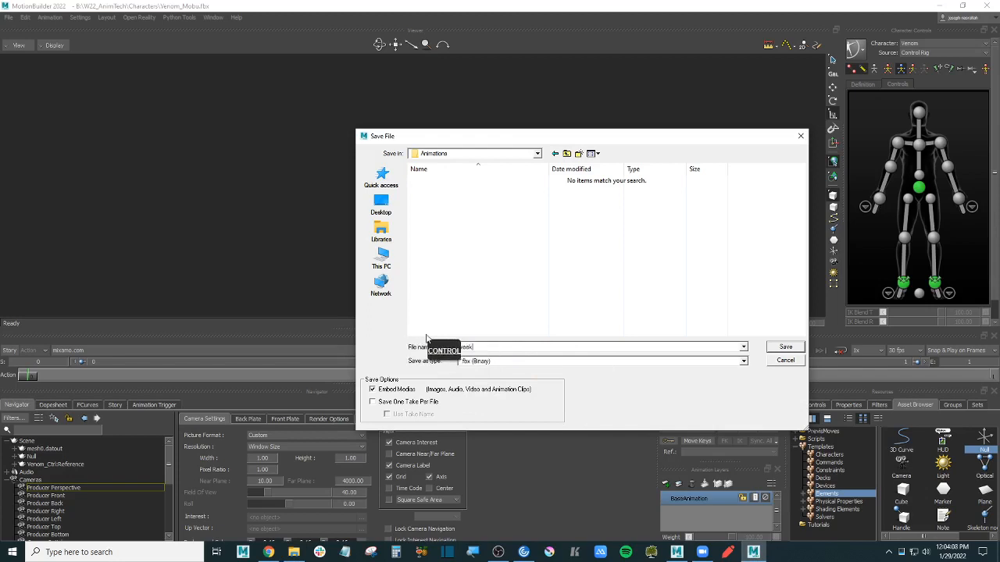
text(3)
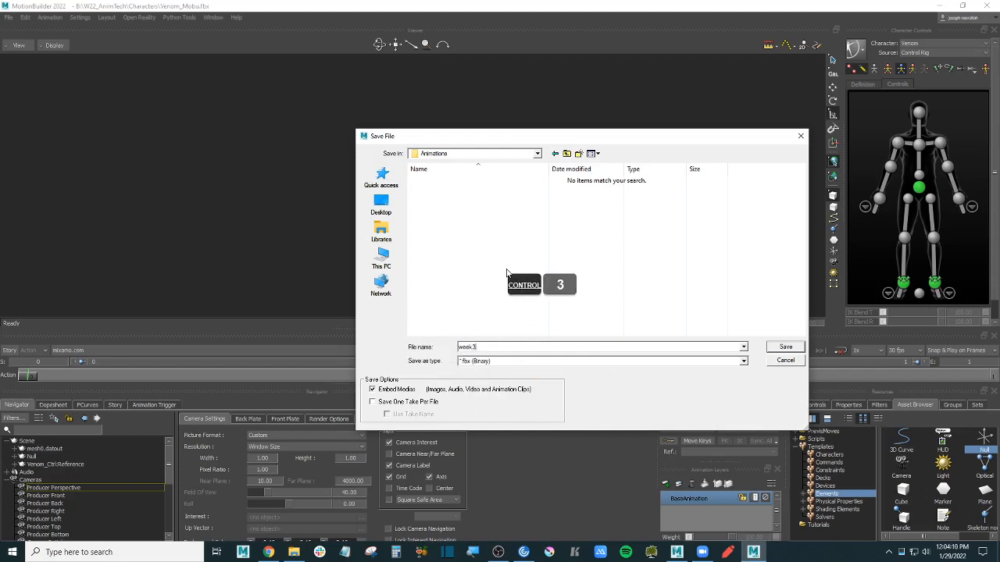
text(_inss)
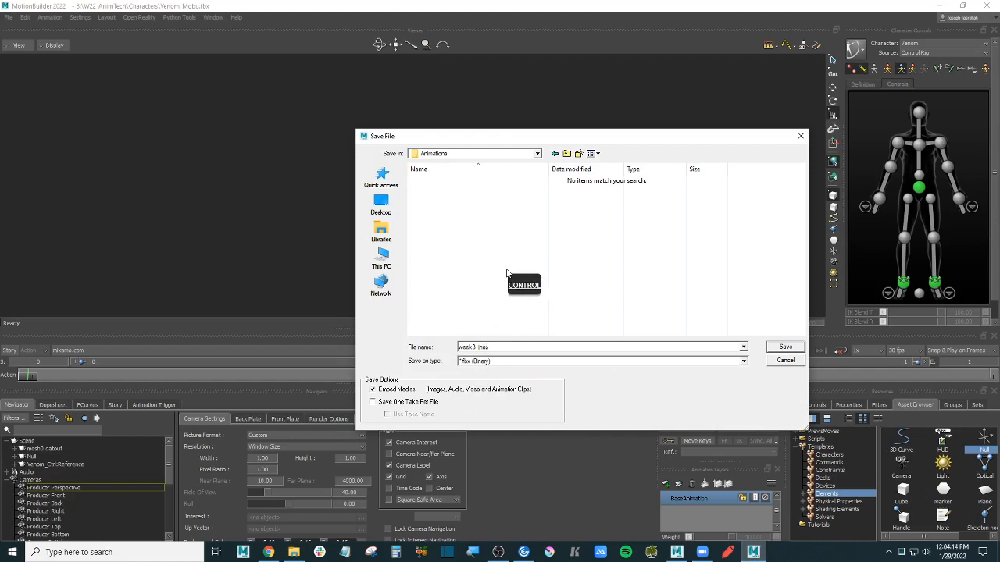
- Complete the file name as week3_characterization_ plus the author's name and save the scene in the Animations folder with the mixamo.com take
key(ctrl+Left)
key(ctrl+Right)
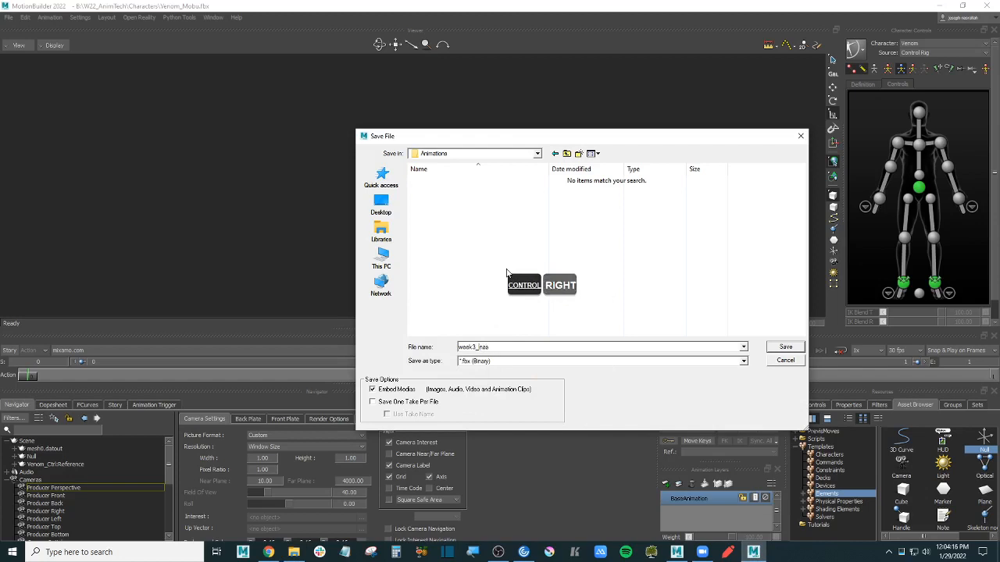
text(charac)
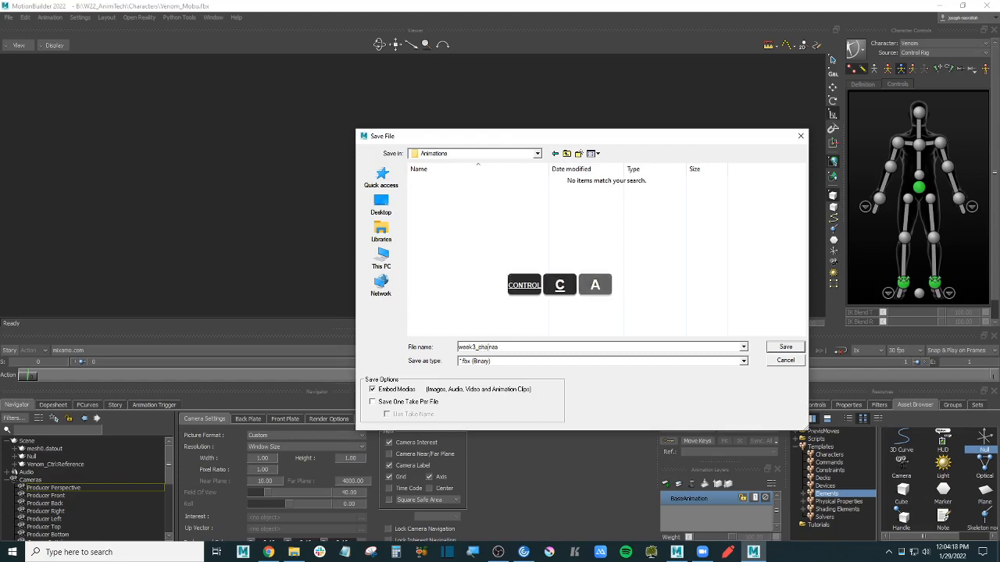
text(teriza)
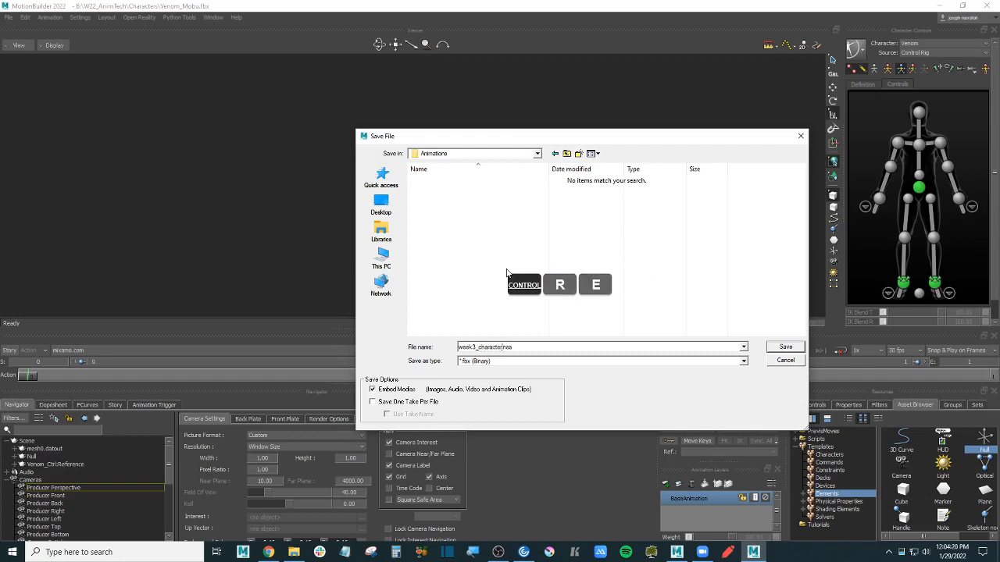
text(tion_)
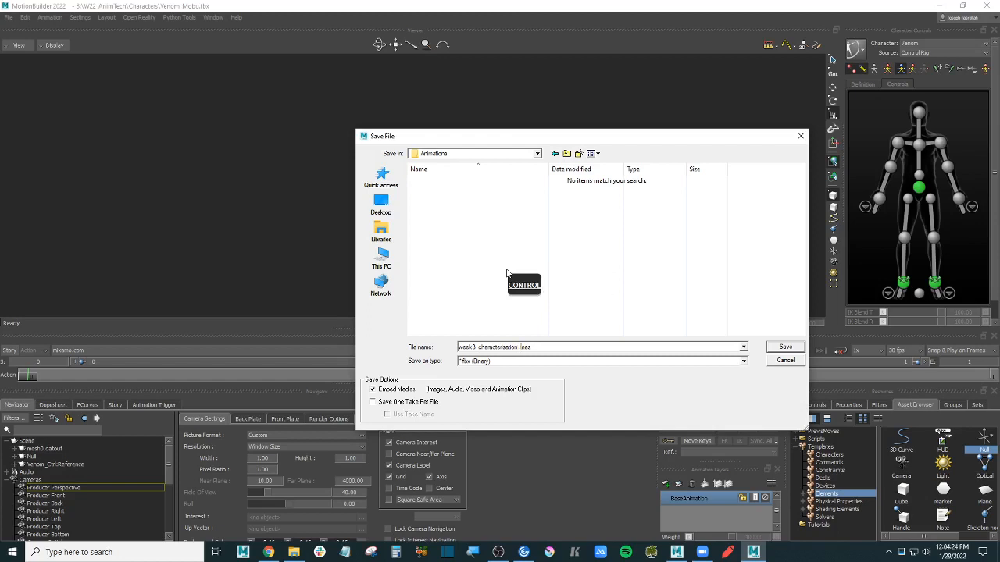
key(ctrl+End)
text(alah)
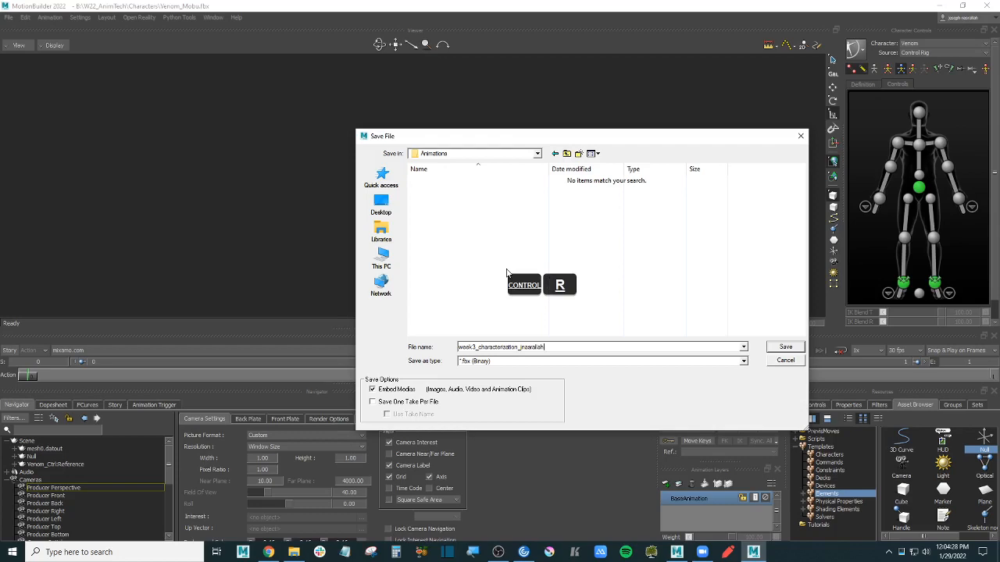
key(Return)
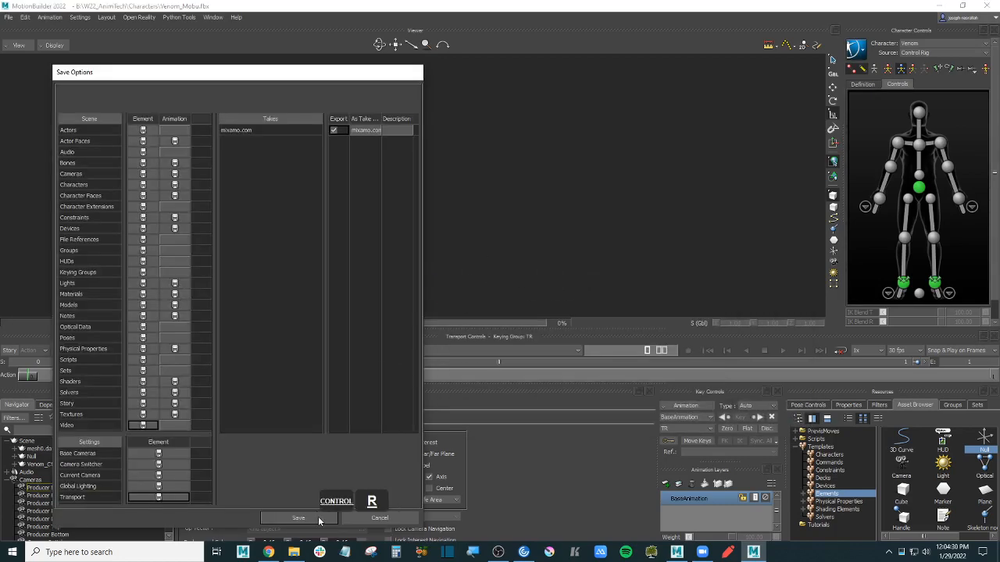
click(318, 516)
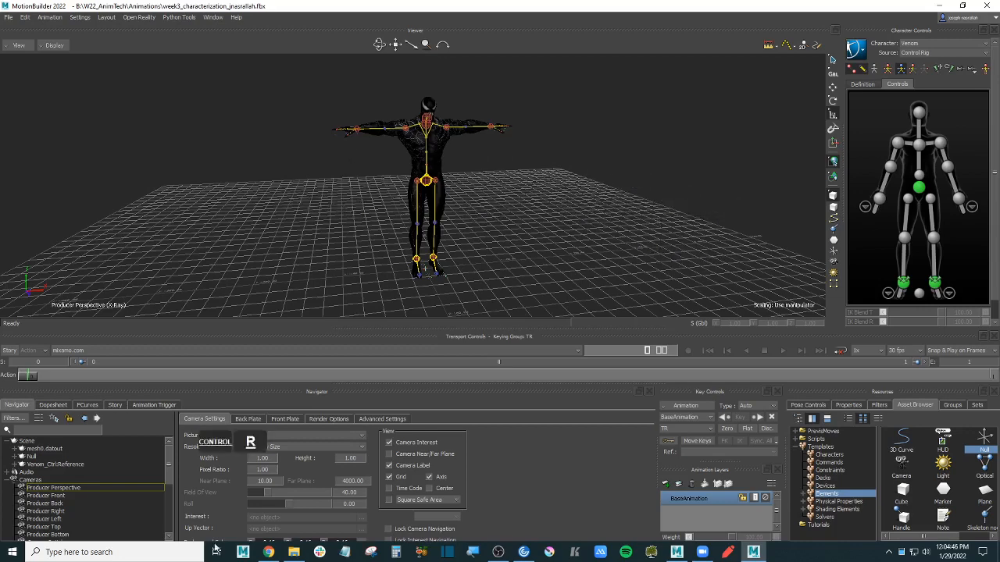
- Switch to File Explorer and look through the Downloads, Mixamo and Characters folders of W22_AnimTech
click(294, 553)
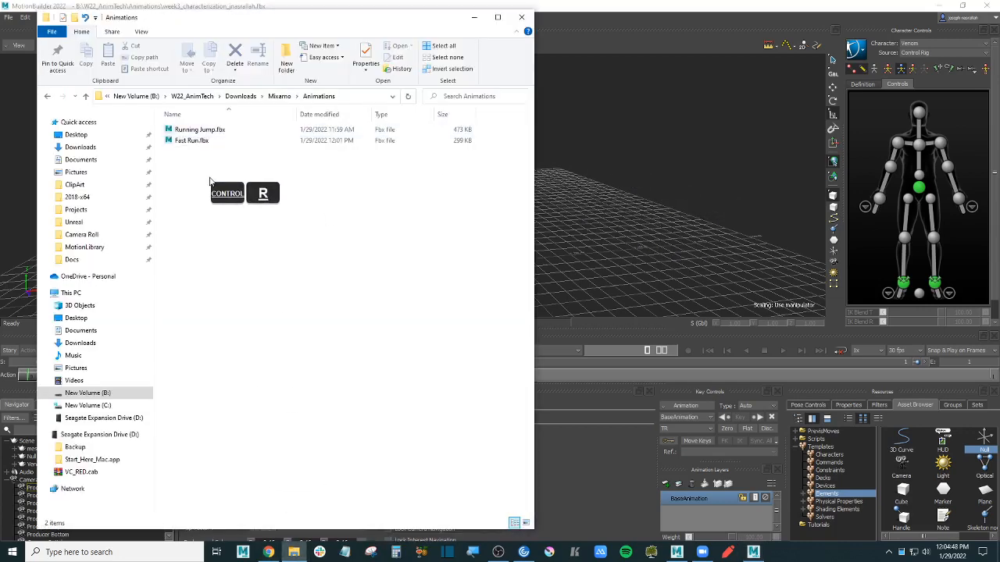
key(BackSpace)
key(BackSpace)
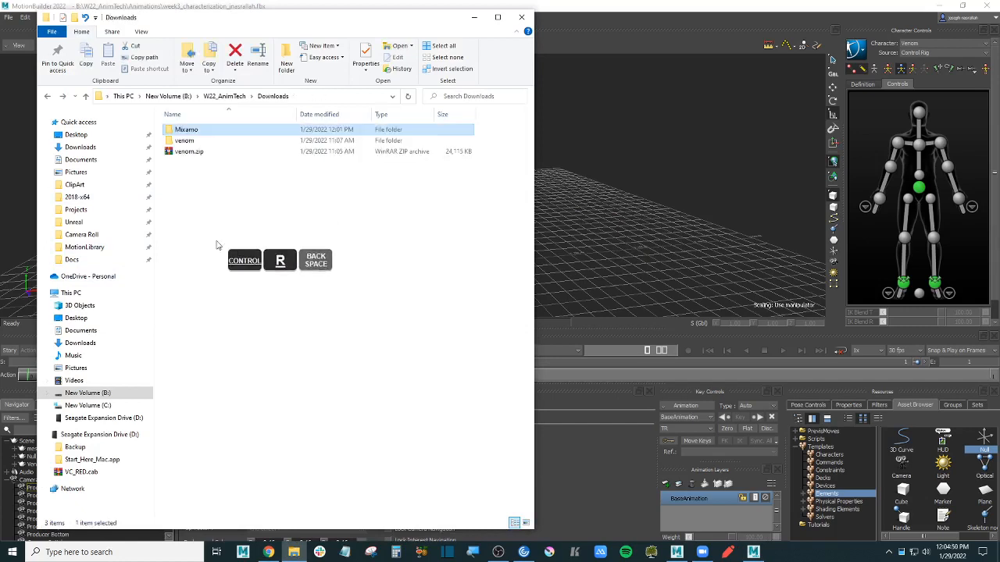
double_click(187, 130)
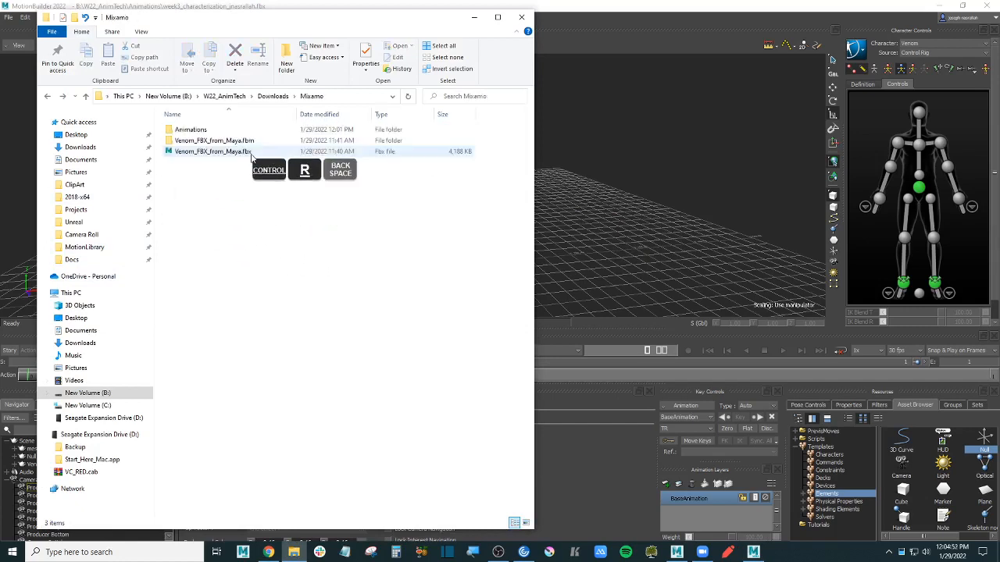
key(BackSpace)
key(BackSpace)
click(200, 142)
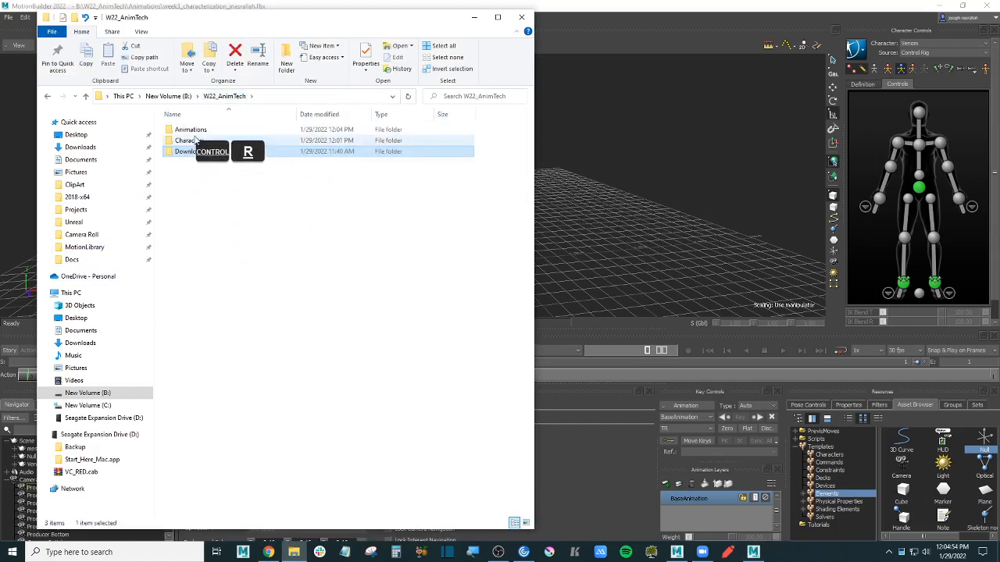
double_click(200, 142)
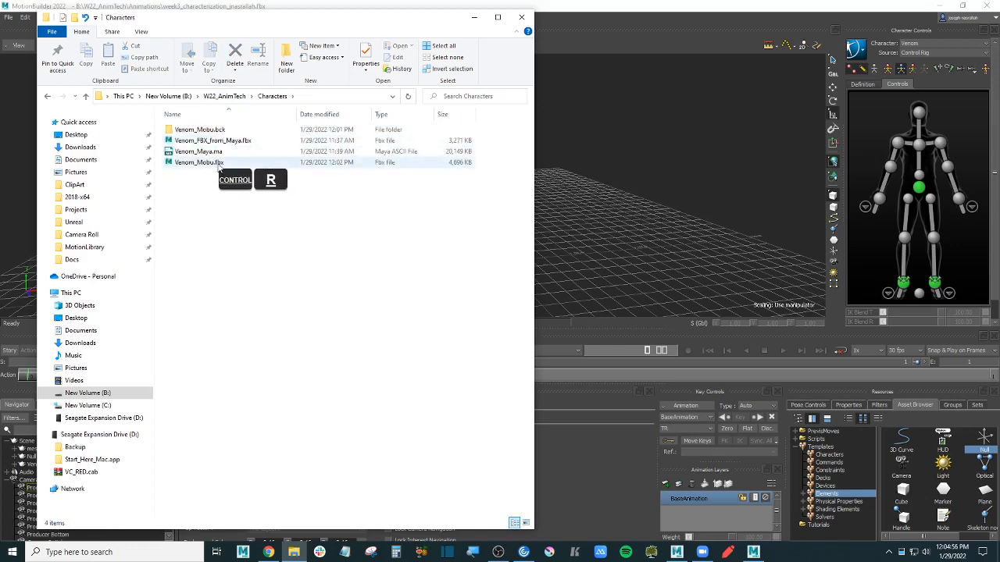
click(217, 162)
key(BackSpace)
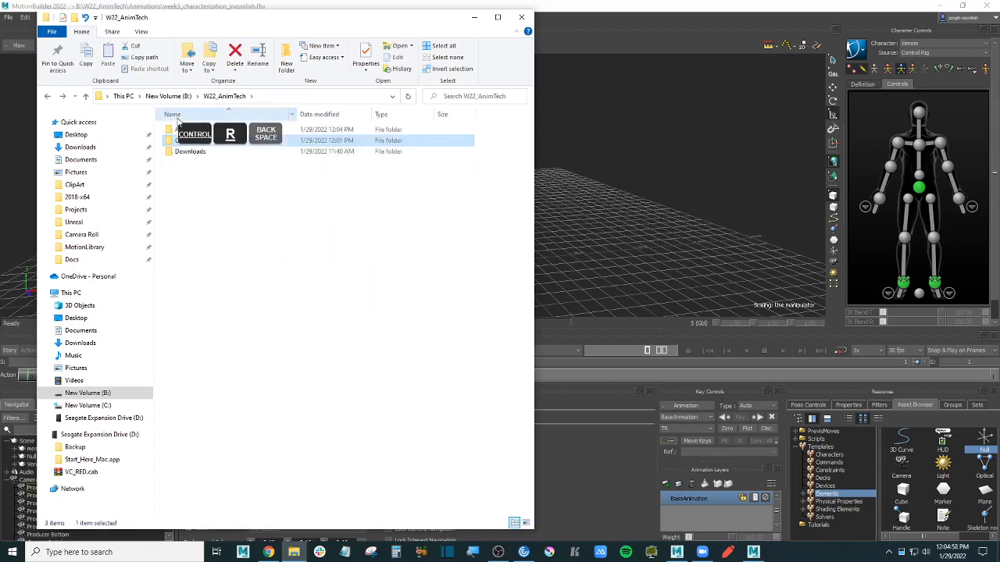
- Open the Animations folder inside Downloads and Mixamo, and return to MotionBuilder
double_click(192, 151)
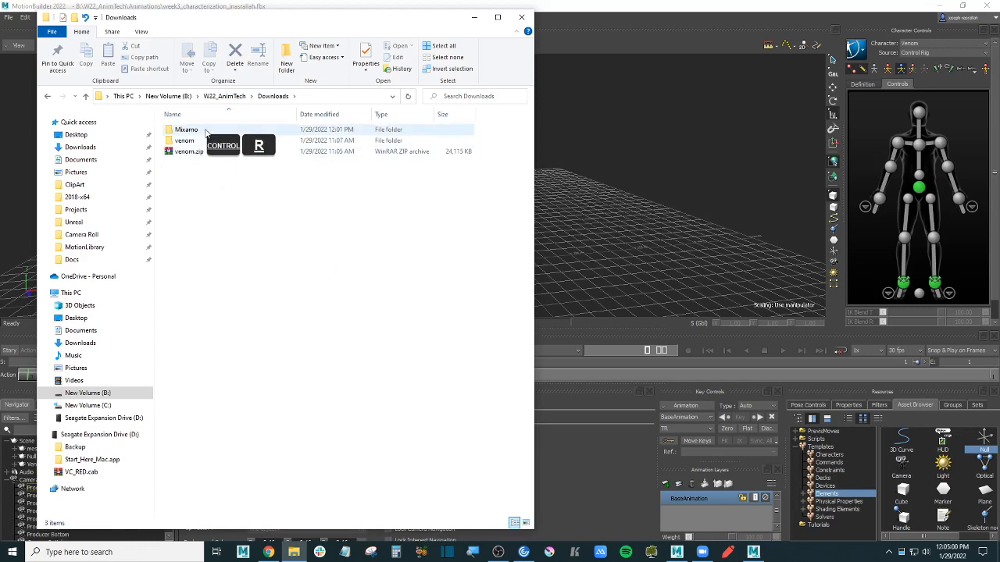
click(200, 130)
double_click(191, 130)
double_click(191, 129)
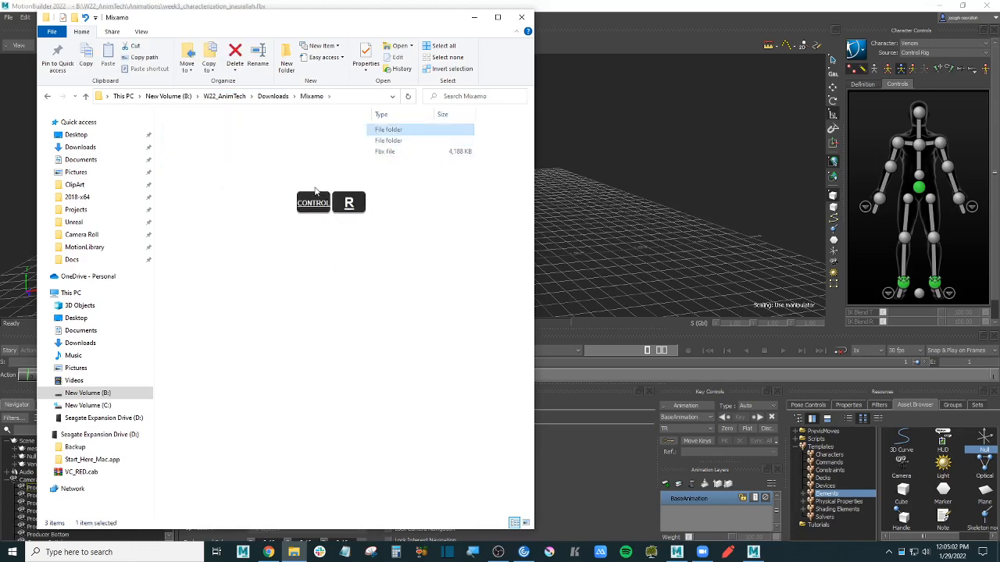
click(697, 199)
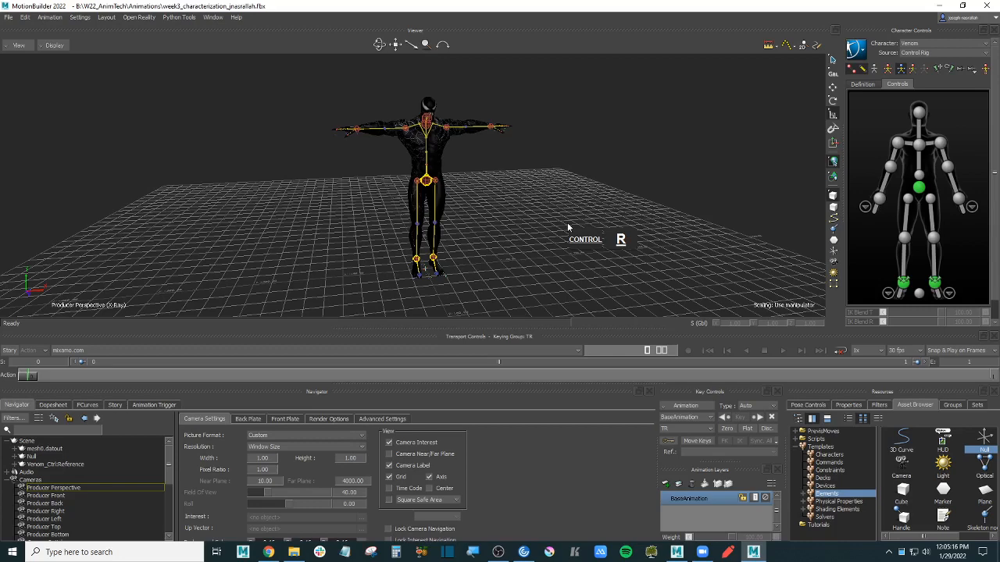
- Open Mixamo's Fast Run.fbx from File Explorer in MotionBuilder as a separate scene with all takes
click(944, 52)
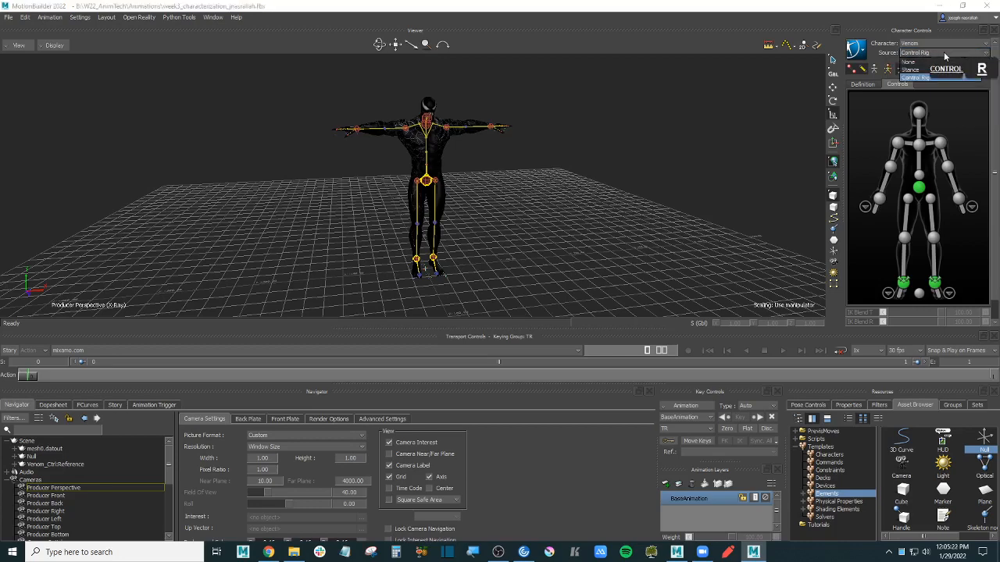
click(943, 62)
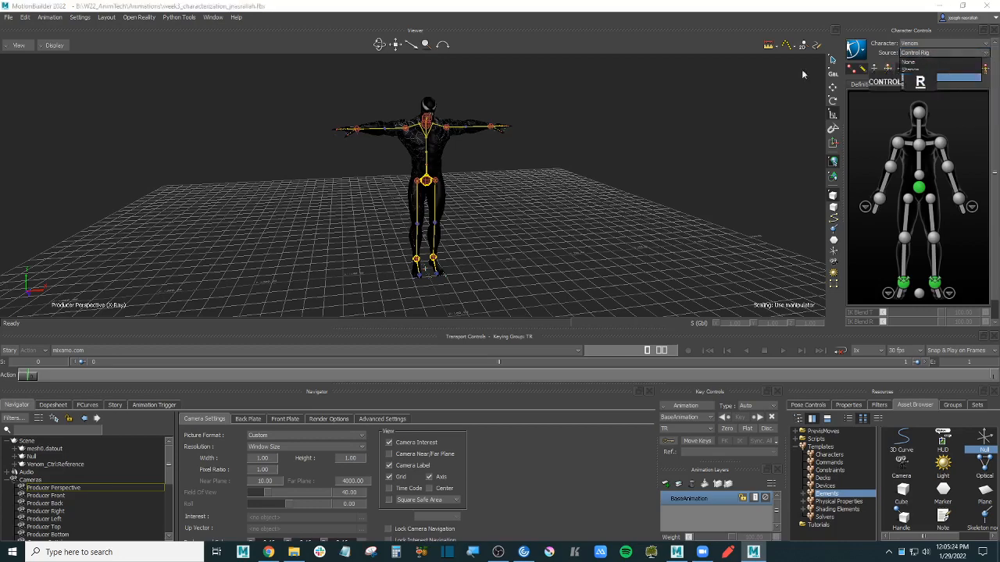
click(293, 553)
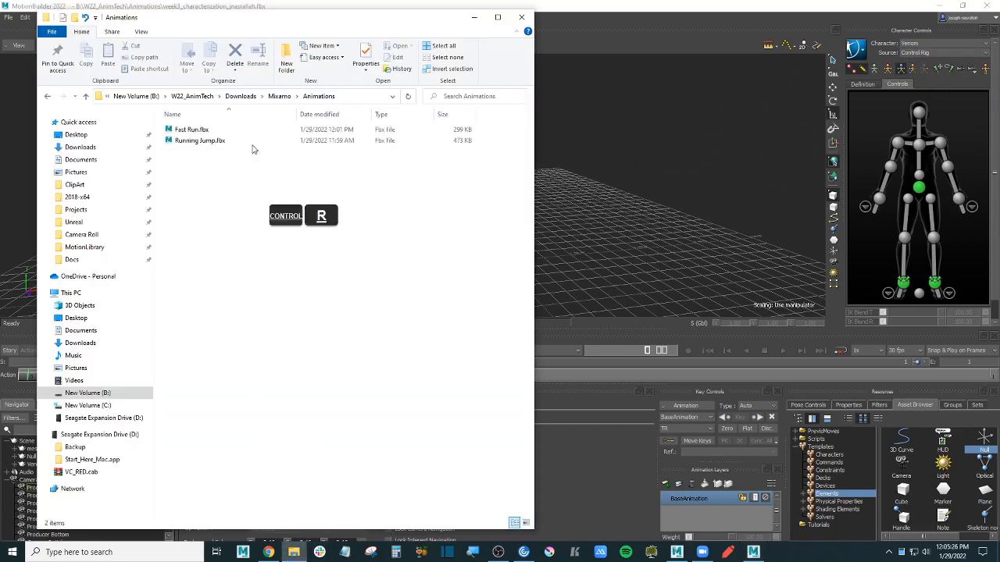
click(193, 130)
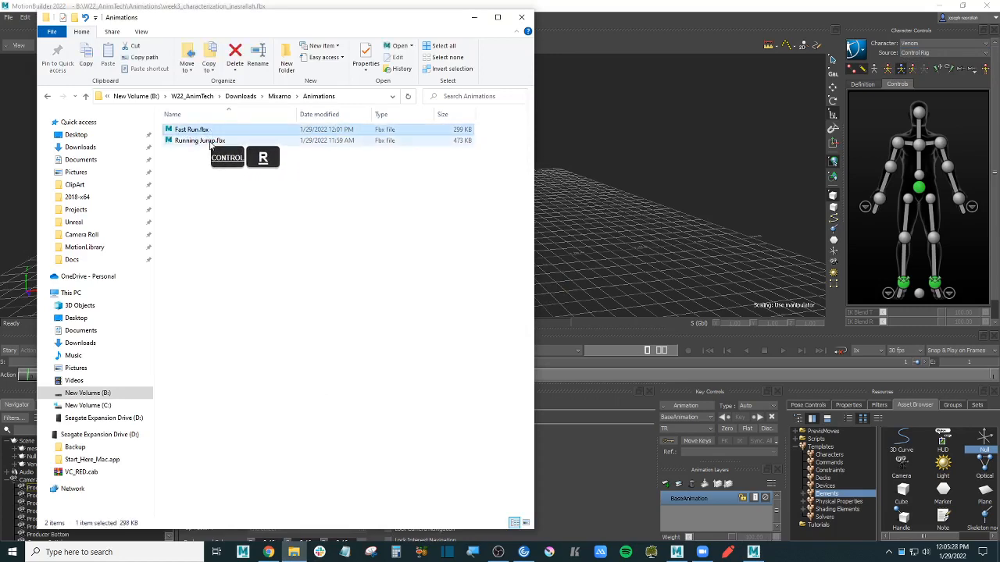
drag(192, 131, 631, 138)
mouse_move(657, 146)
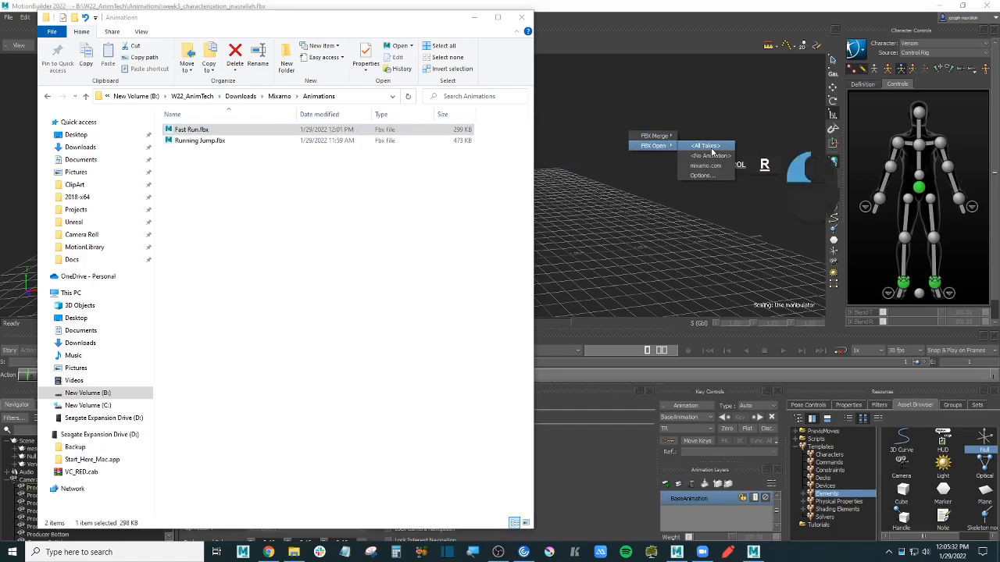
click(710, 149)
click(649, 231)
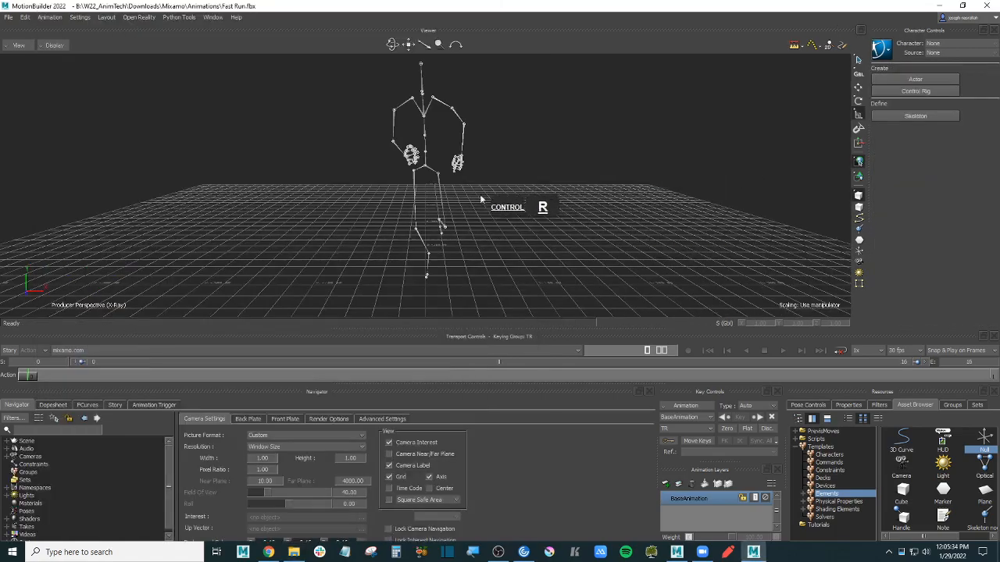
- Play the Fast Run skeleton's animation, return to the first frame and examine the pose from the side
ctrl+shift+drag(480, 193, 687, 239)
key(space)
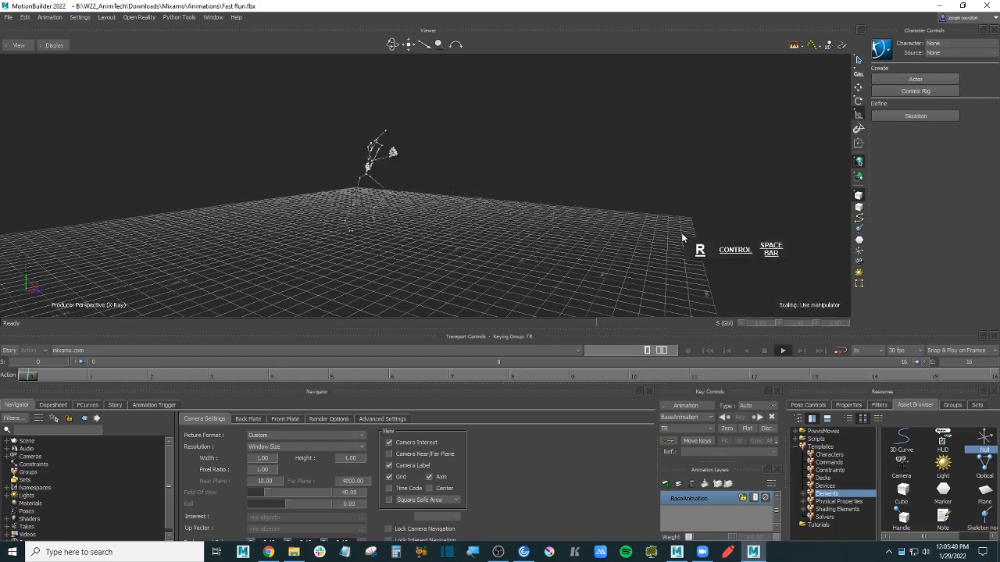
ctrl+shift+drag(682, 238, 633, 223)
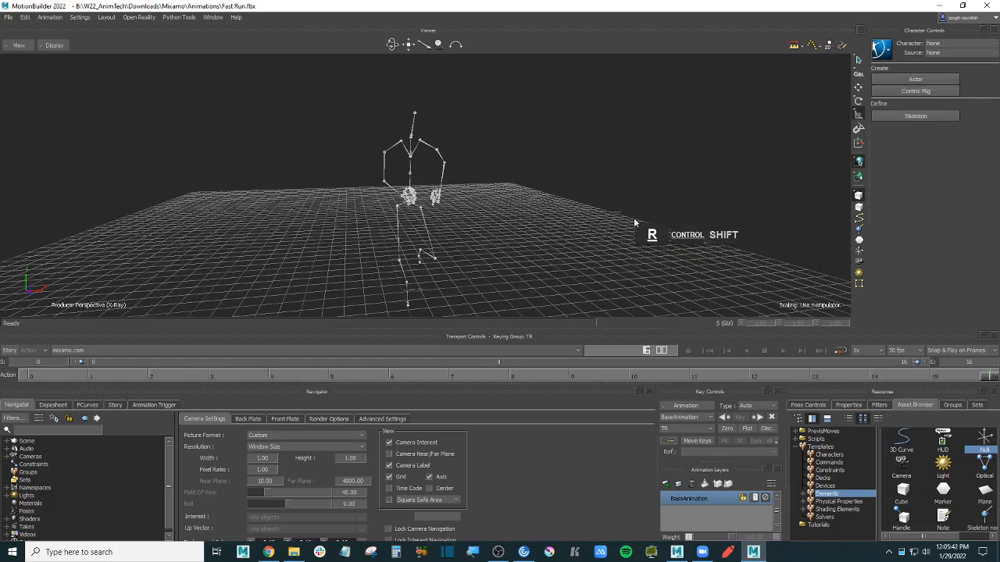
key(ctrl+Home)
ctrl+shift+drag(498, 225, 560, 218)
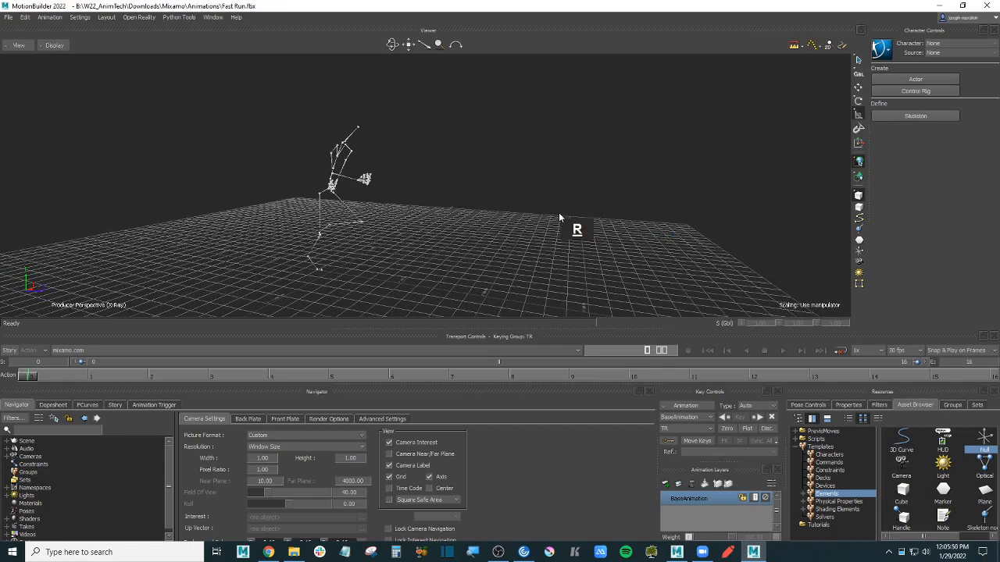
shift+drag(489, 242, 509, 214)
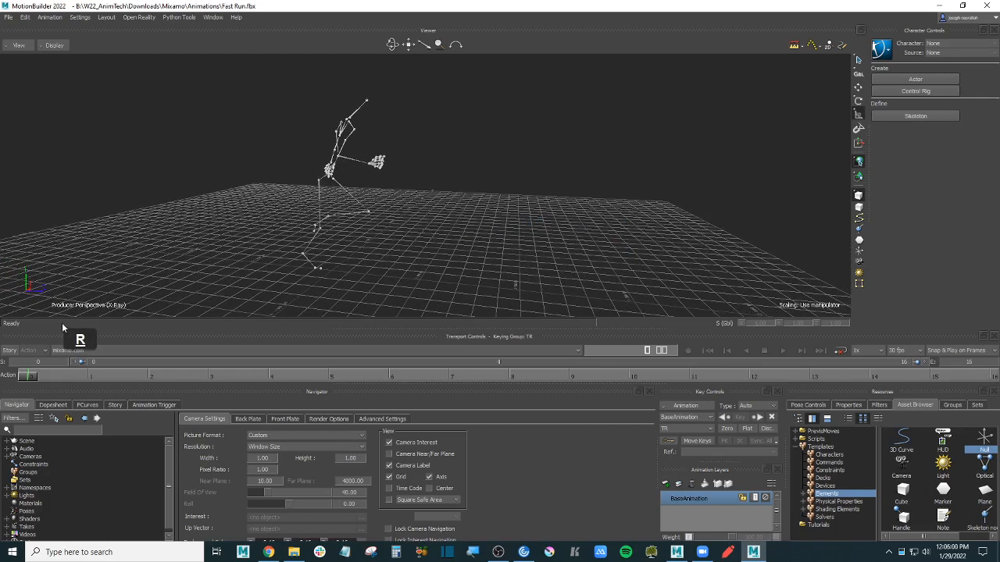
- Reopen the recent week3_characterization scene with its mixamo.com take, without saving changes to Fast Run
click(8, 17)
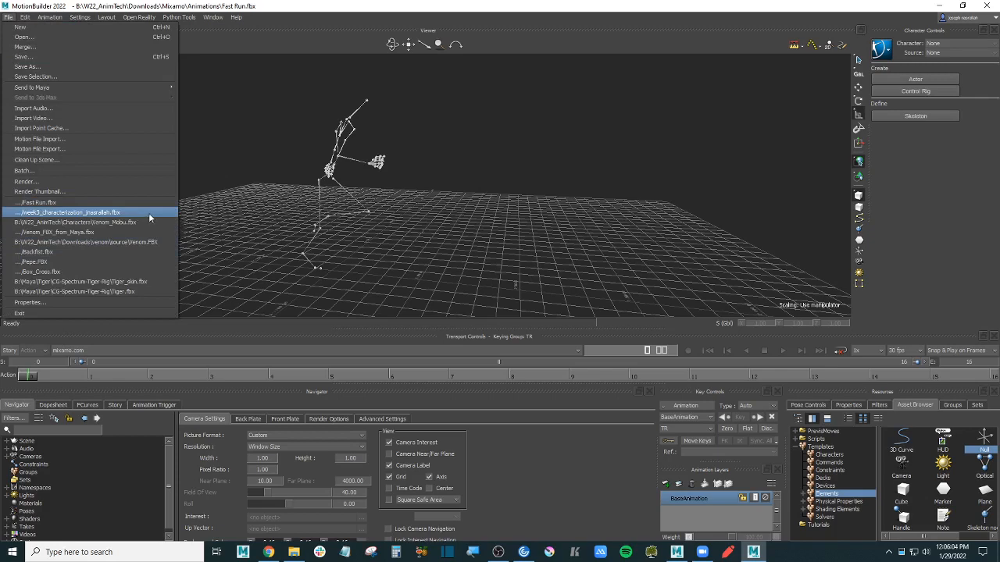
click(149, 212)
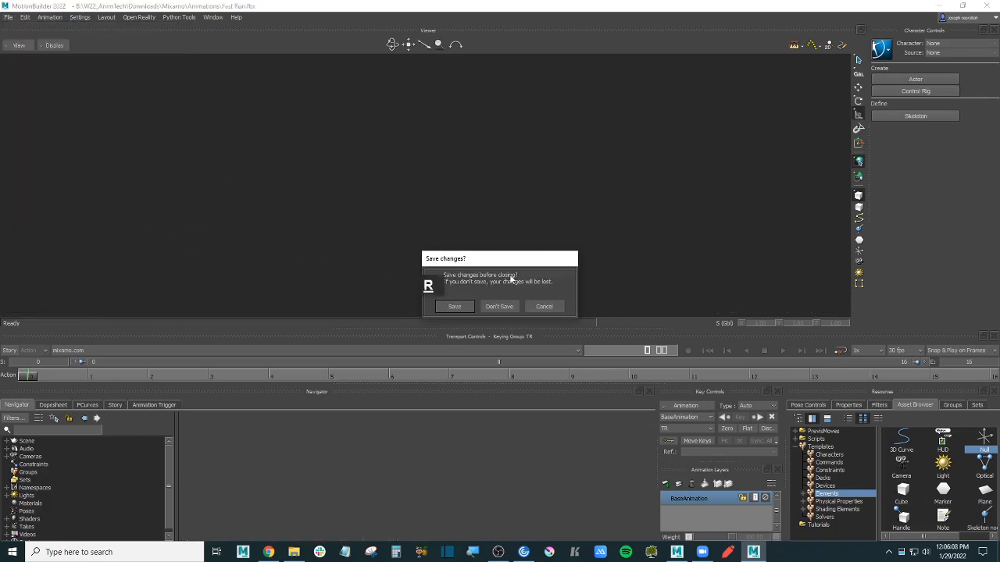
click(500, 304)
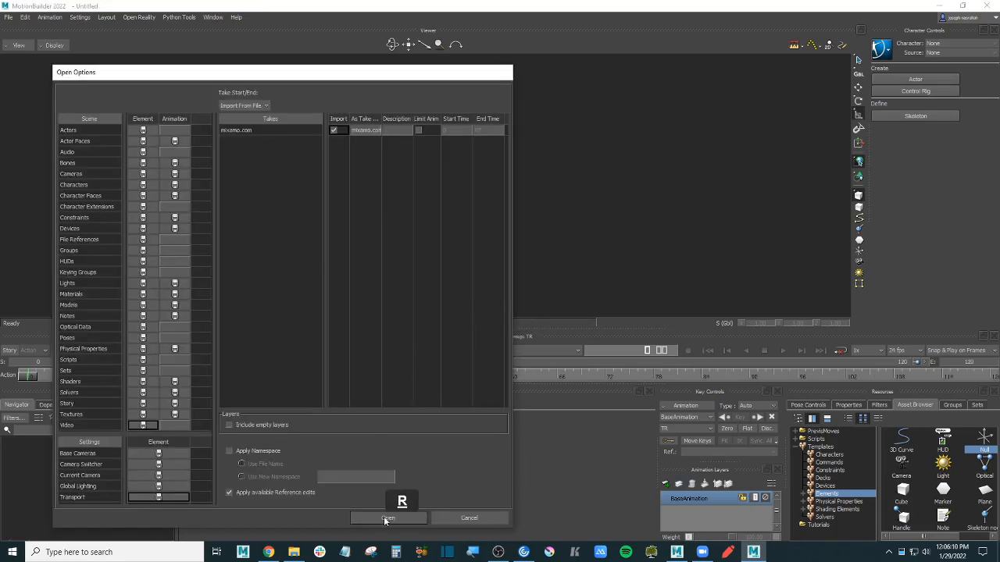
click(385, 516)
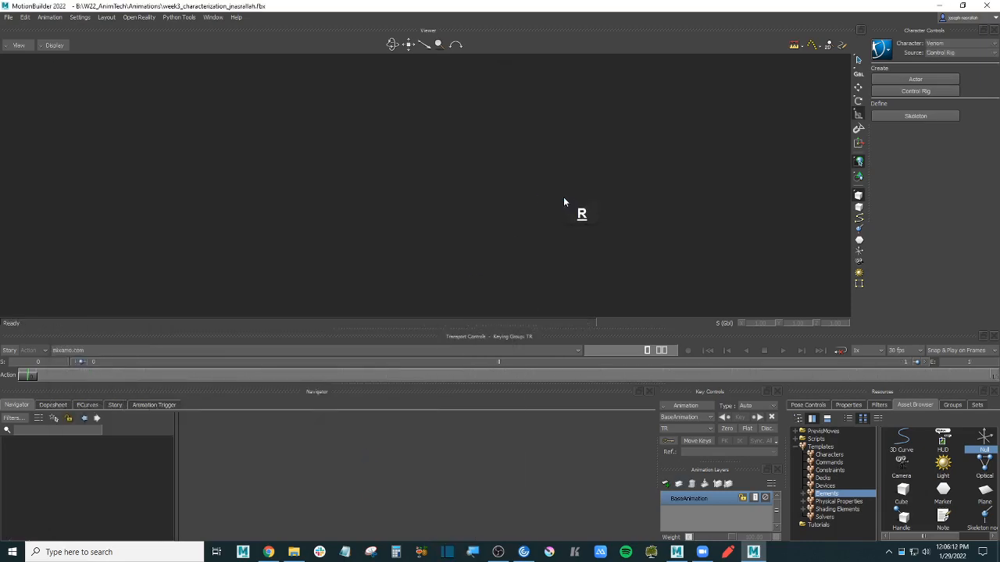
- Set the Venom character's source to None so the control rig no longer drives it
ctrl+shift+drag(526, 188, 544, 178)
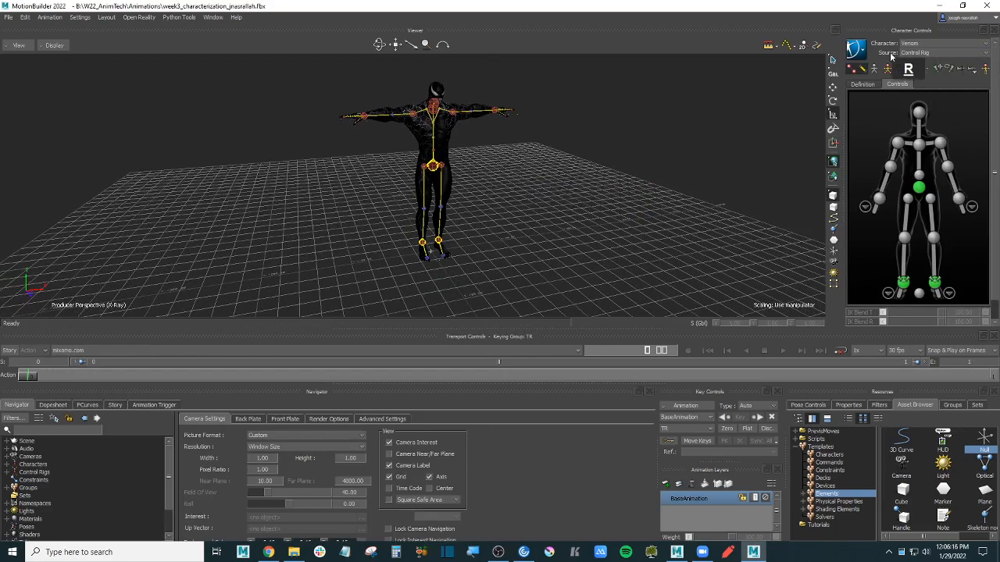
click(941, 53)
click(929, 62)
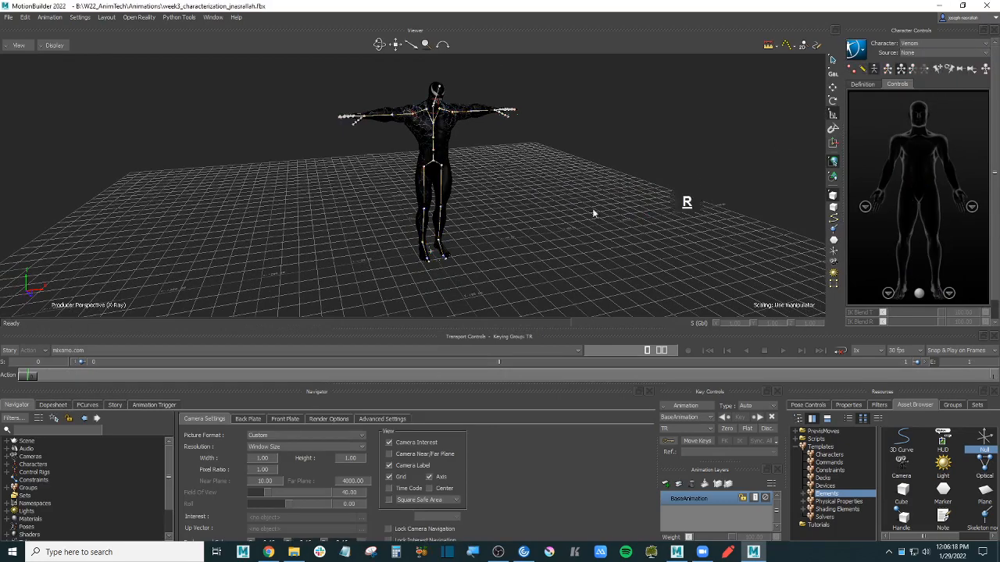
ctrl+shift+drag(592, 208, 563, 204)
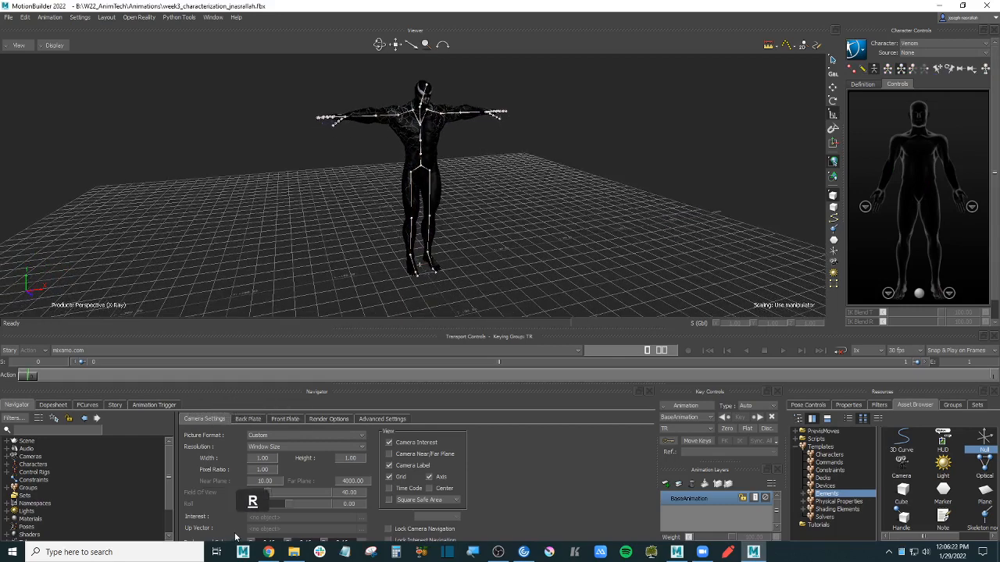
- Bring Fast Run.fbx from File Explorer into the MotionBuilder scene as an FBX merge with its merge options open
click(294, 552)
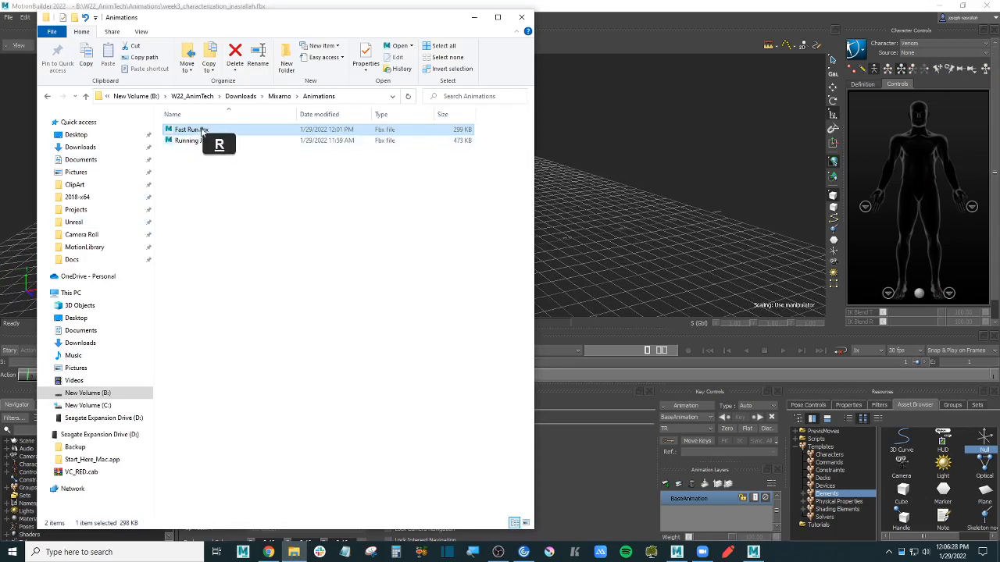
drag(195, 131, 597, 132)
mouse_move(631, 129)
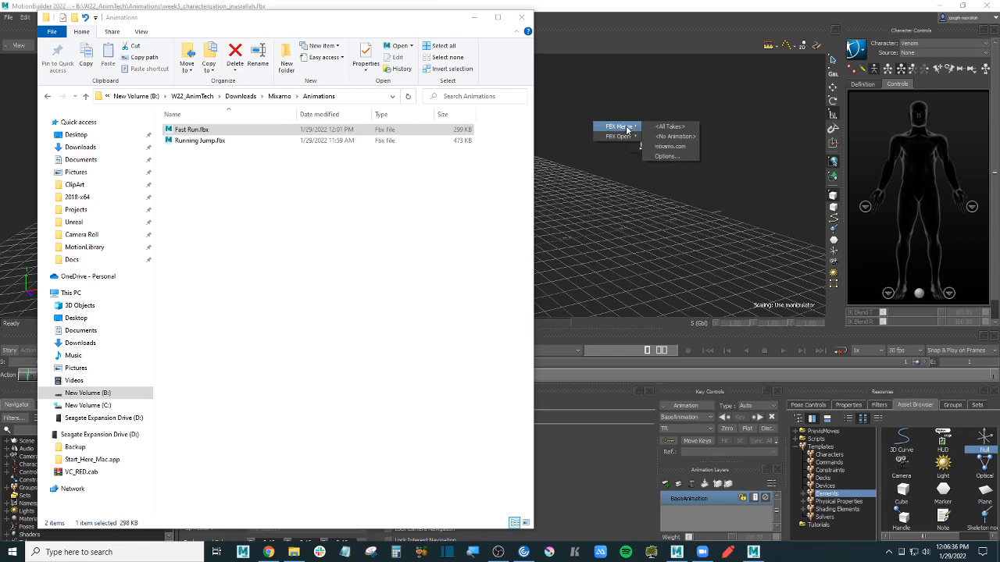
click(687, 157)
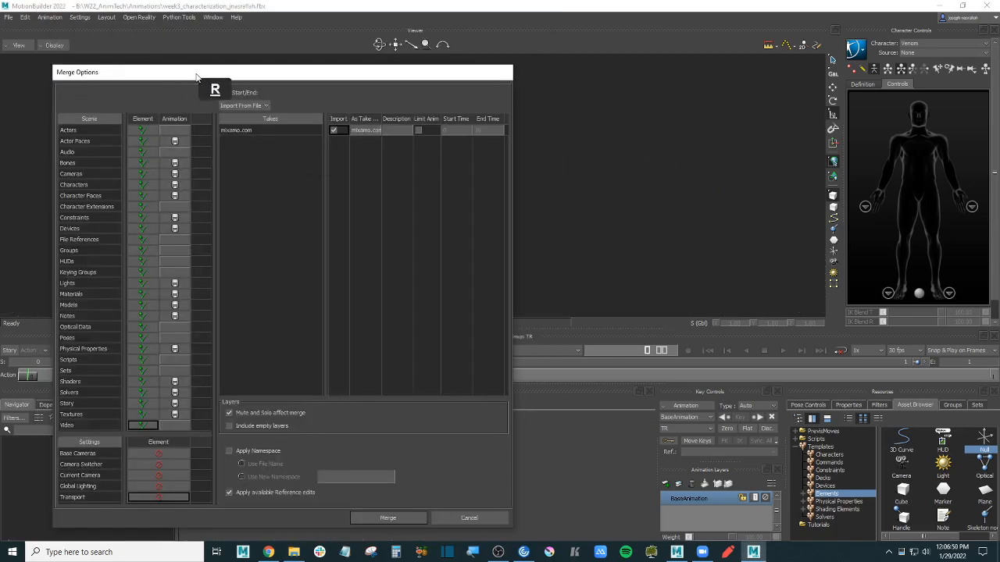
key(ctrl)
drag(191, 75, 416, 42)
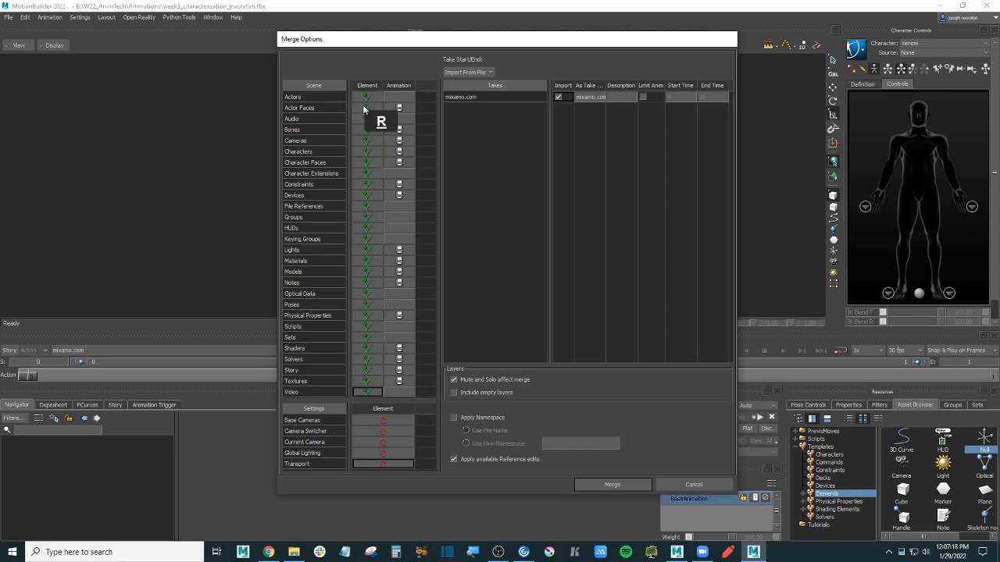
- Set all scene elements in the Fast Run merge options to merge instead of append
right_click(364, 84)
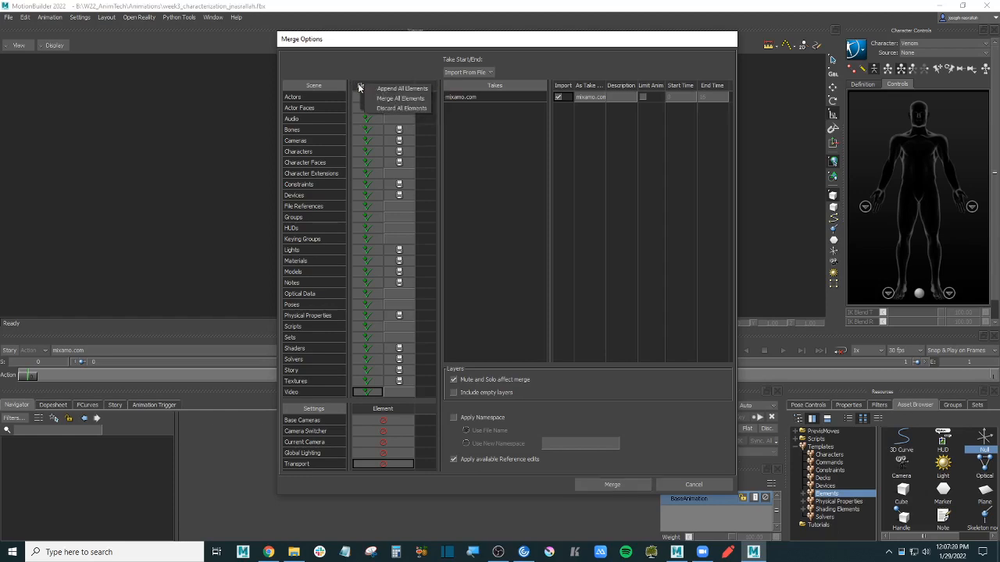
right_click(371, 89)
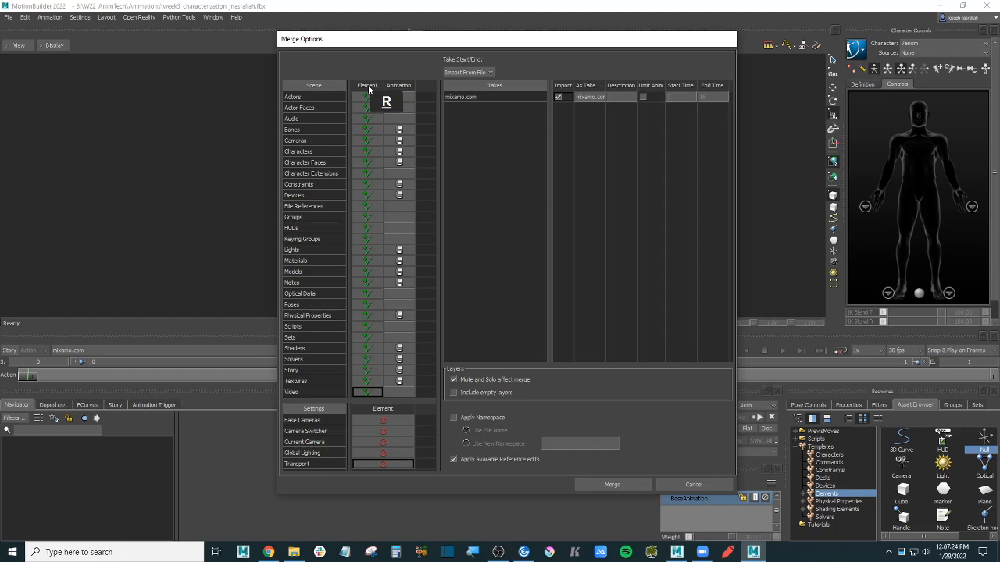
right_click(369, 89)
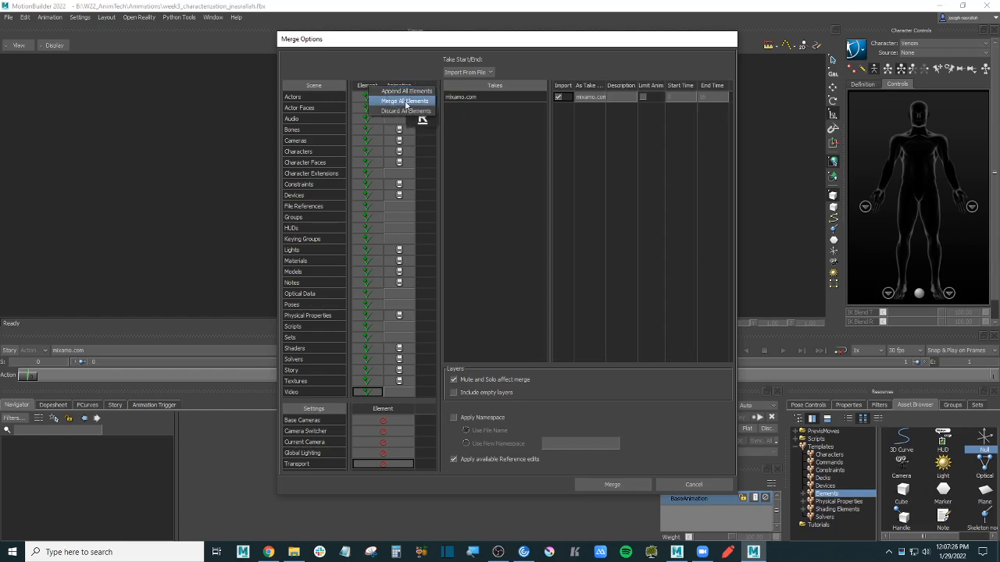
right_click(404, 101)
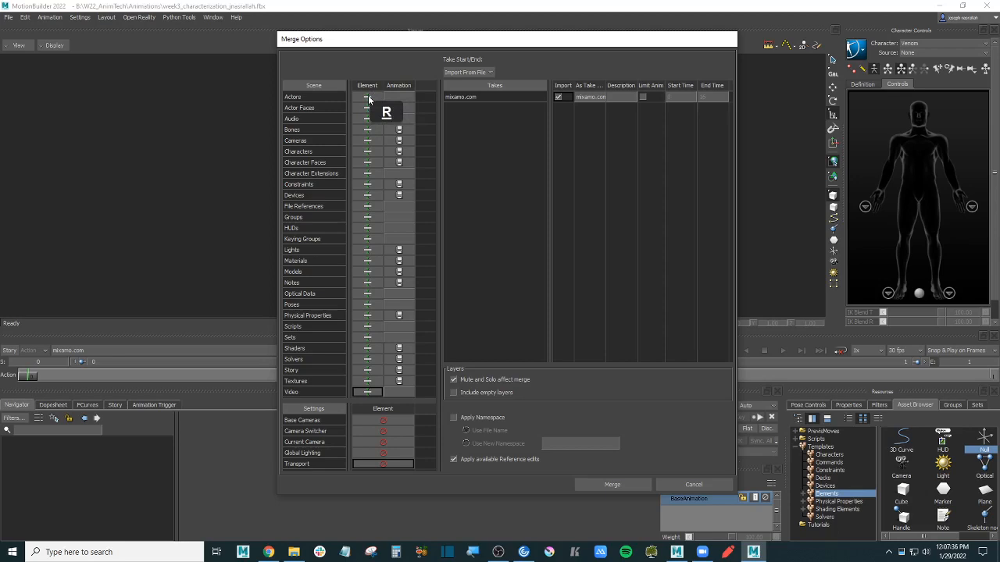
right_click(370, 87)
right_click(389, 101)
- Name the incoming mixamo.com take "Run fast" and merge the file into the scene
drag(606, 86, 654, 86)
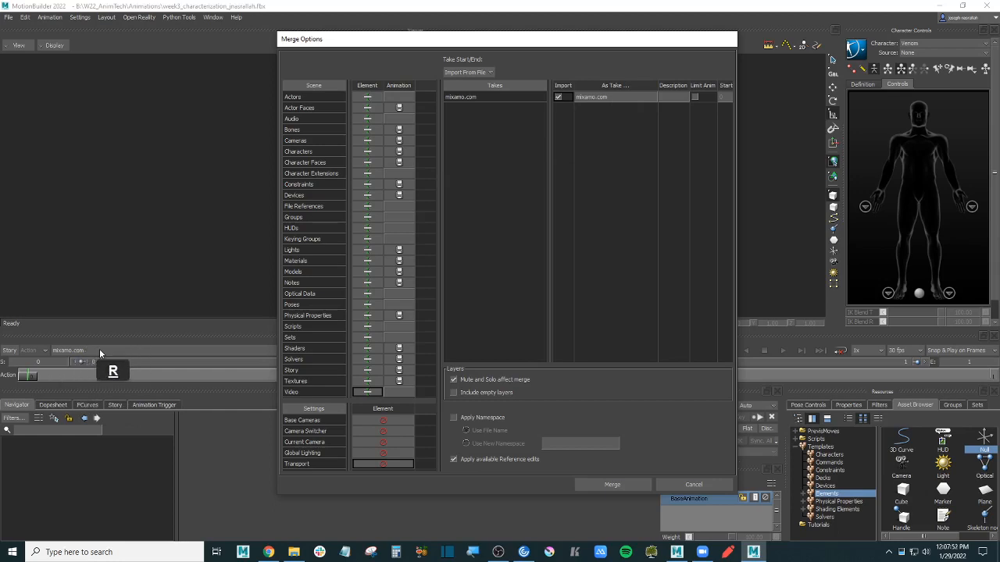
double_click(627, 95)
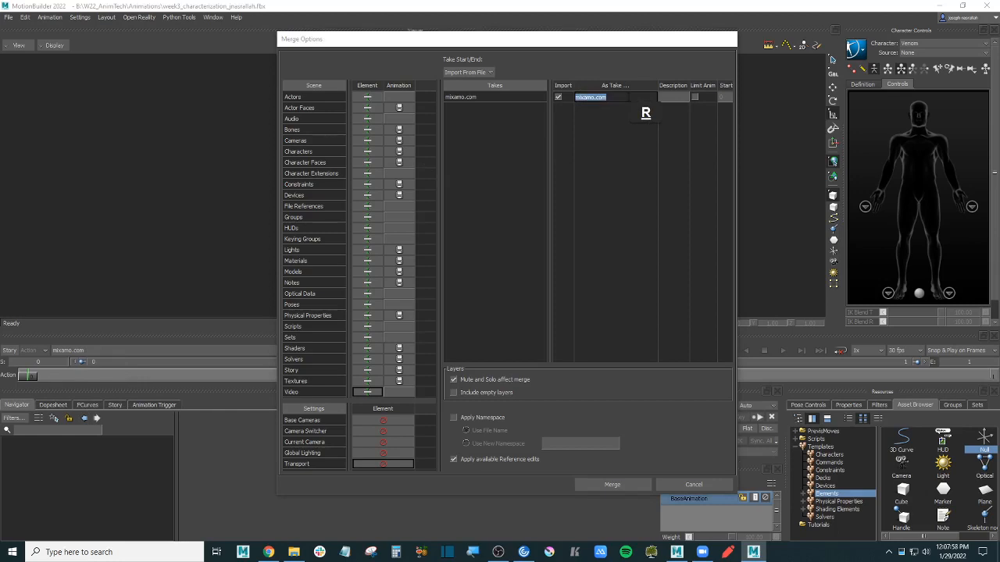
text(Run fast)
key(Return)
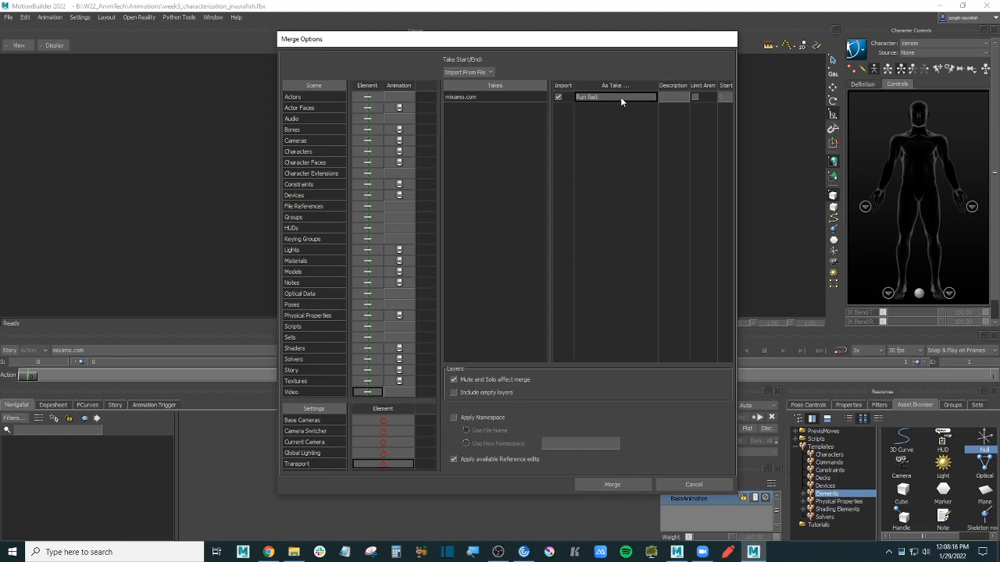
click(612, 485)
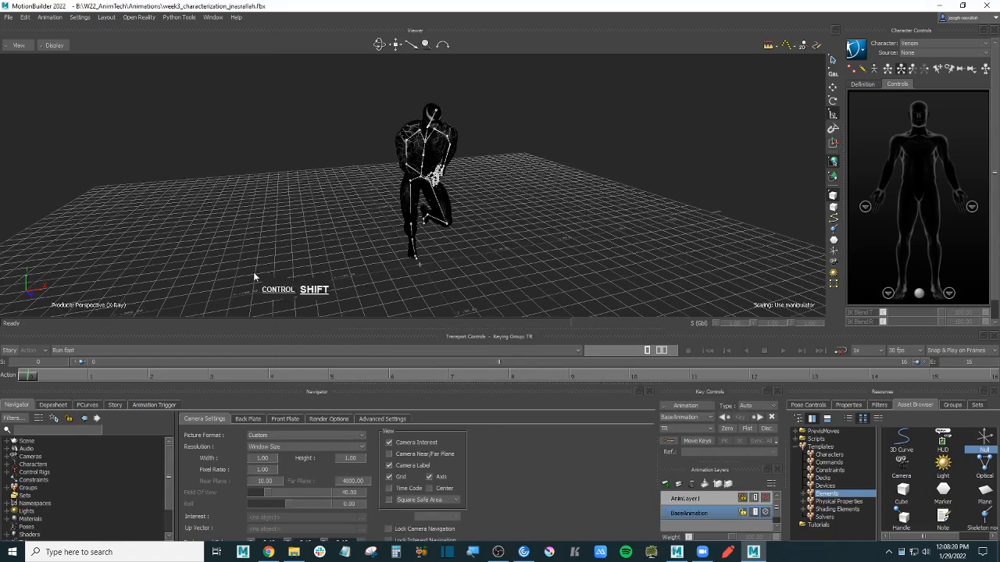
- Compare the mixamo.com T-pose take with the Run fast take from the side, ending on Run fast
ctrl+shift+drag(255, 273, 320, 258)
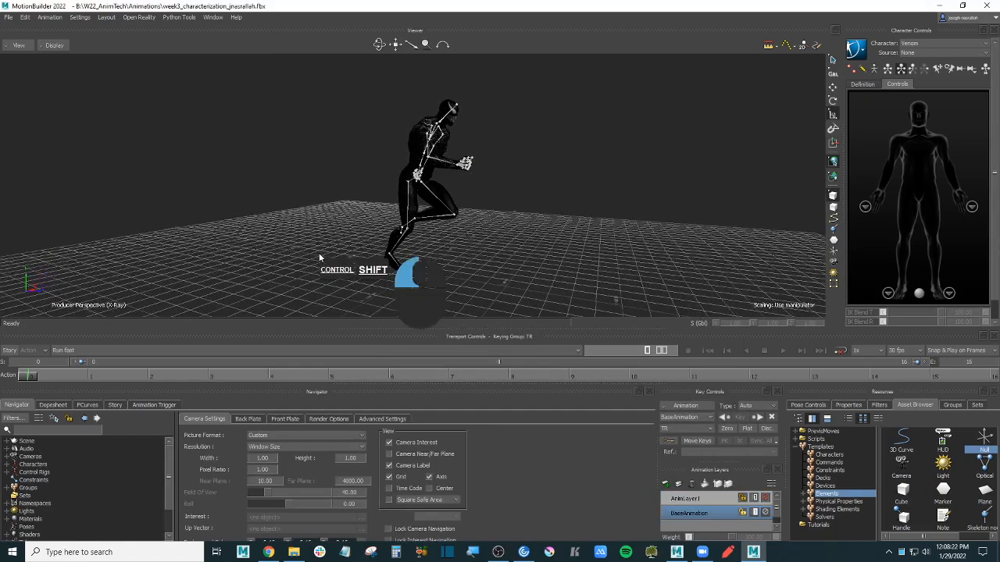
click(118, 350)
click(85, 364)
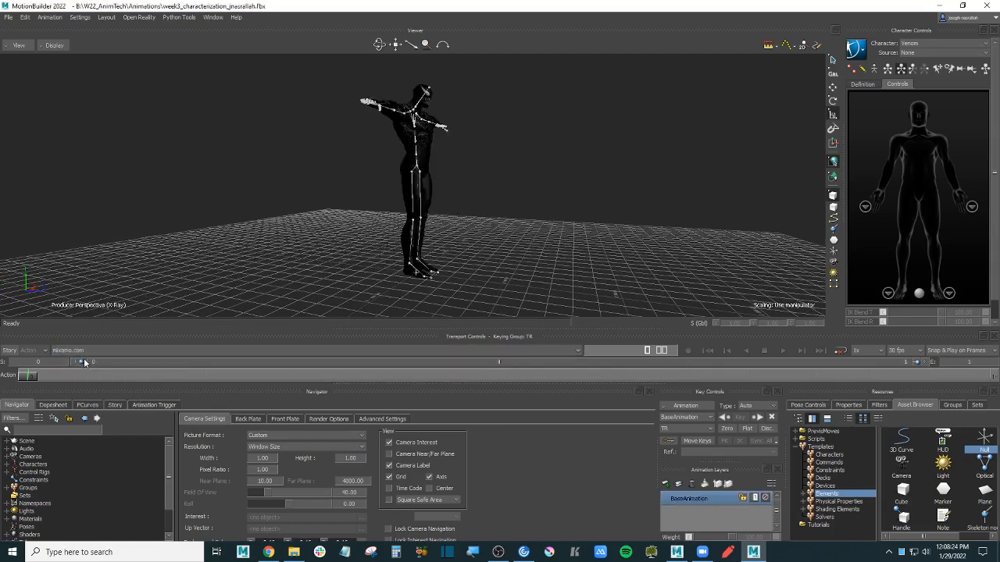
ctrl+shift+drag(468, 226, 395, 267)
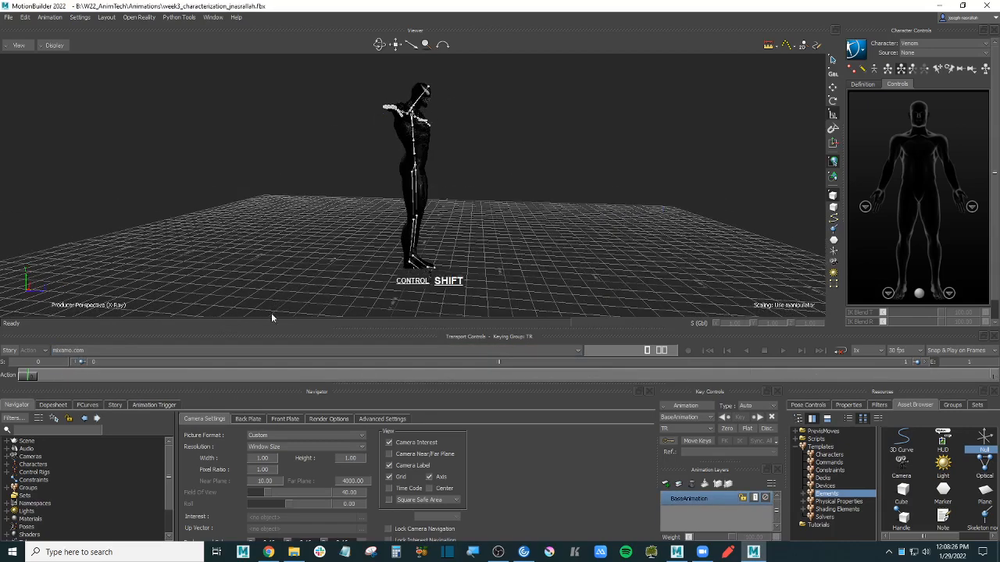
click(110, 352)
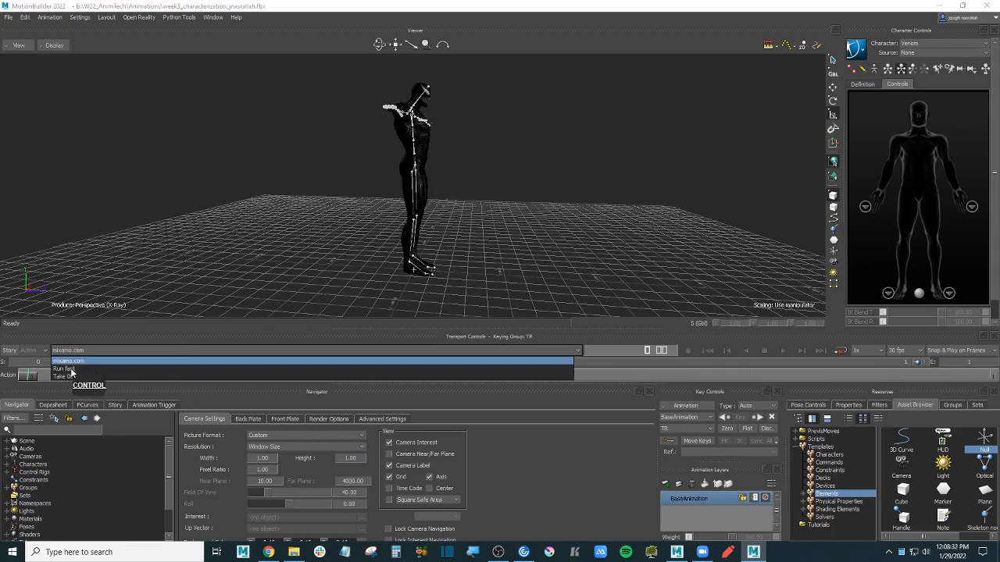
click(67, 368)
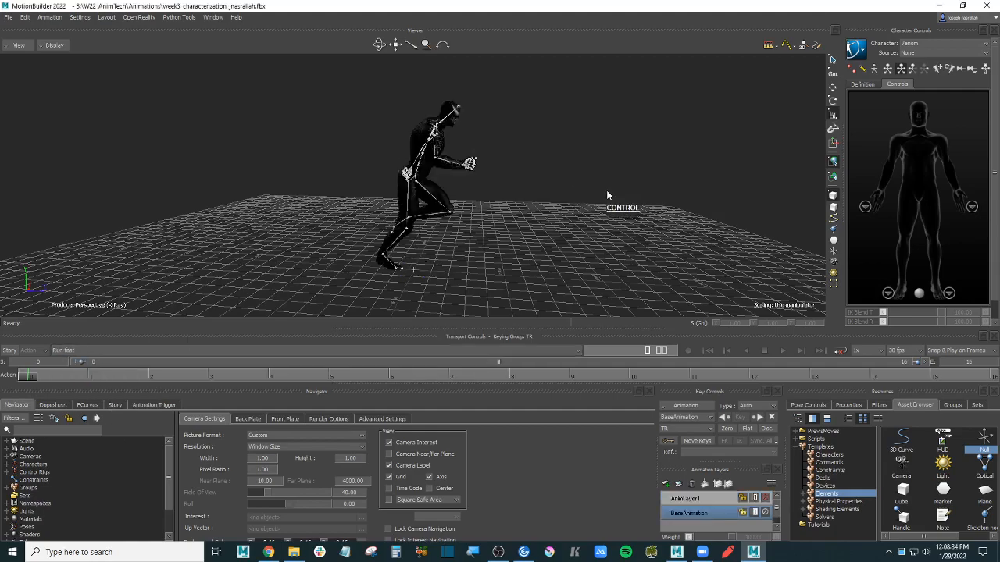
- Play the Run fast take in the perspective view and return to its first frame
ctrl+shift+drag(606, 190, 278, 118)
key(space)
key(ctrl+space)
key(ctrl+Home)
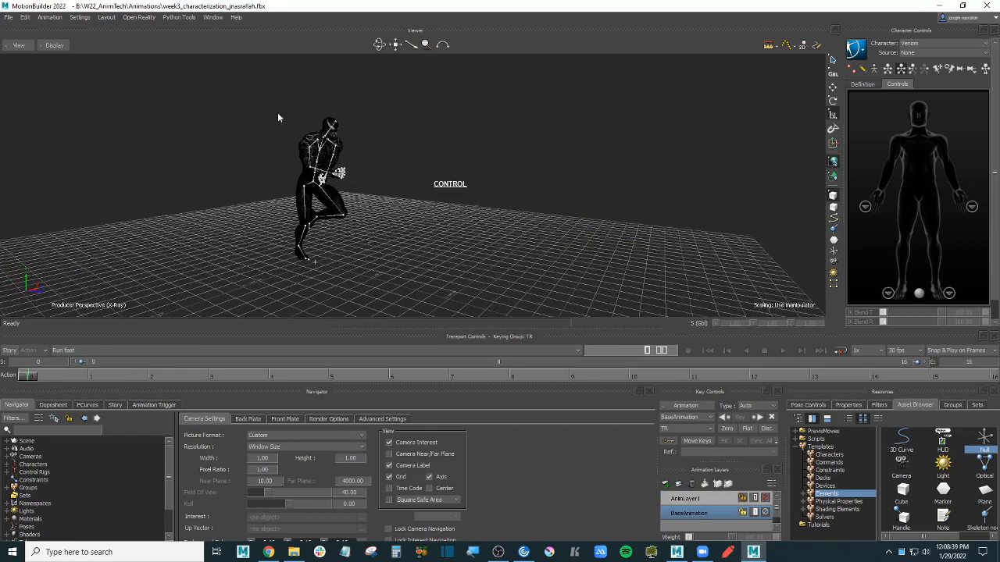
- Turn on looped playback, watch the Run fast take in the front orthographic view, and return to perspective
click(19, 44)
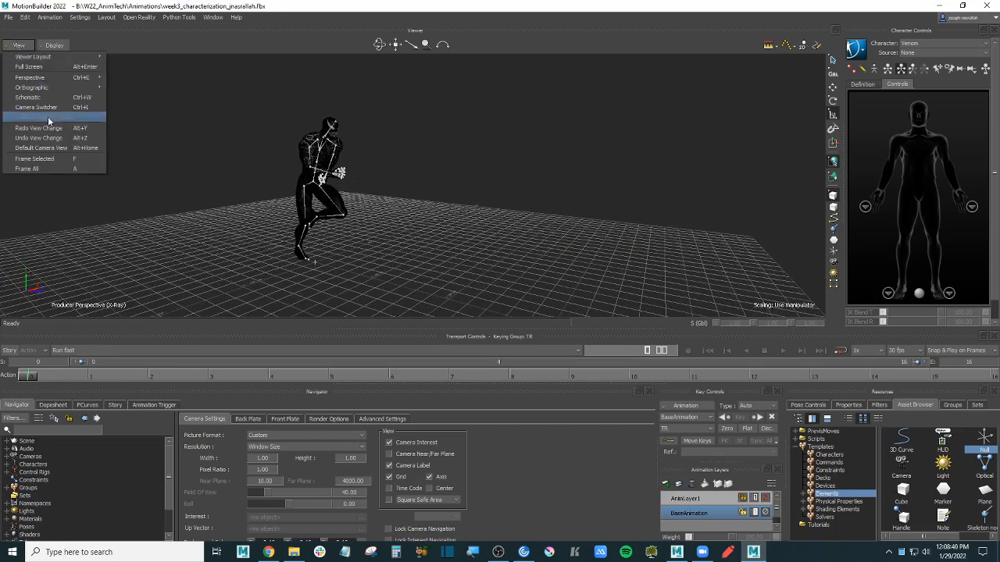
mouse_move(59, 86)
click(136, 87)
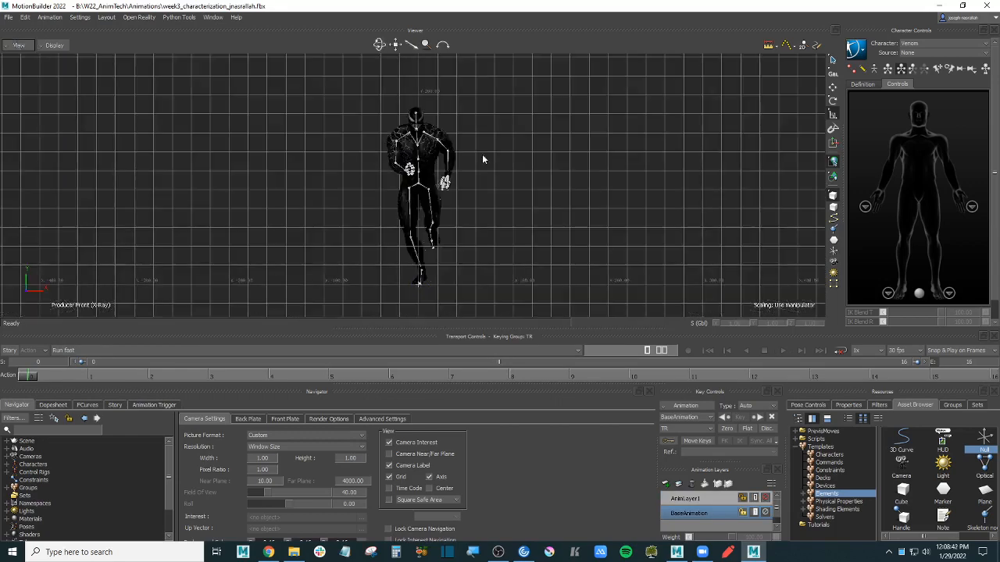
key(ctrl+space)
key(ctrl+space)
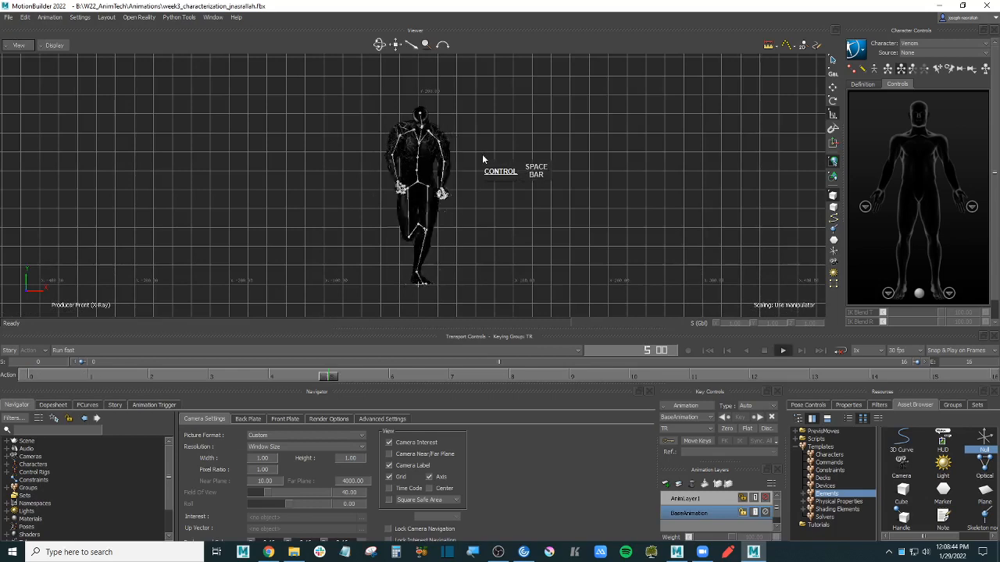
click(840, 350)
key(ctrl+space)
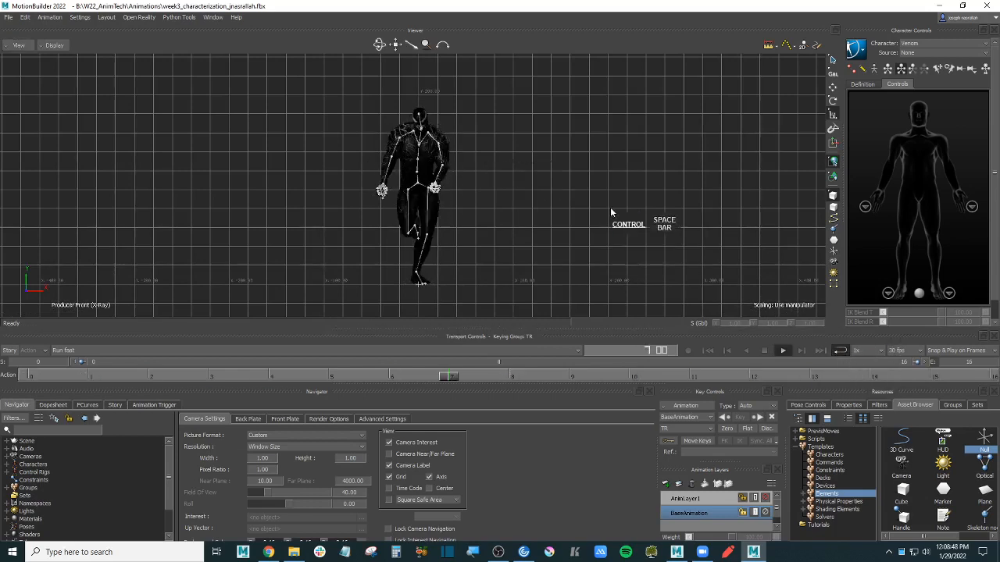
key(ctrl+space)
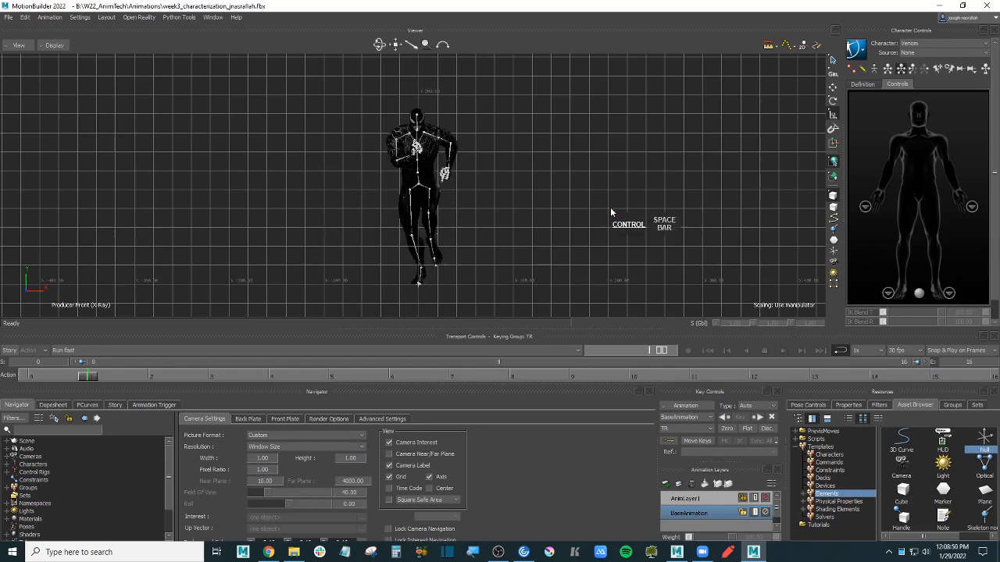
ctrl+shift+drag(610, 207, 356, 264)
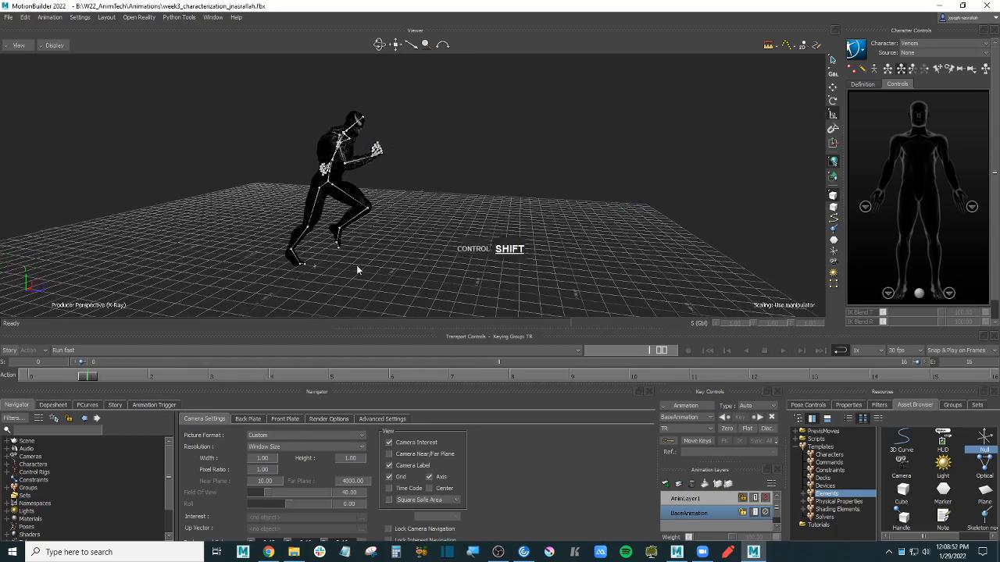
click(79, 352)
click(113, 239)
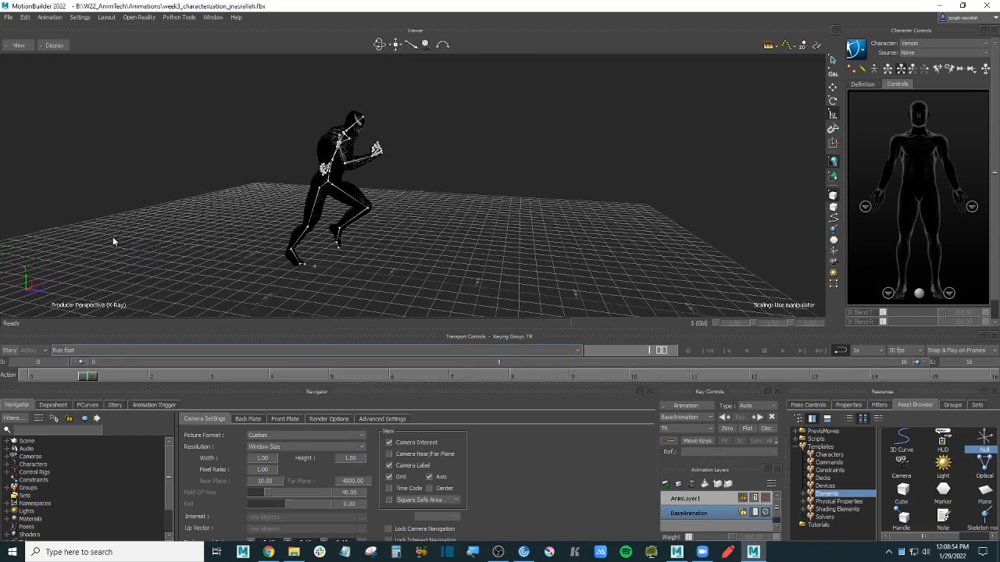
click(8, 17)
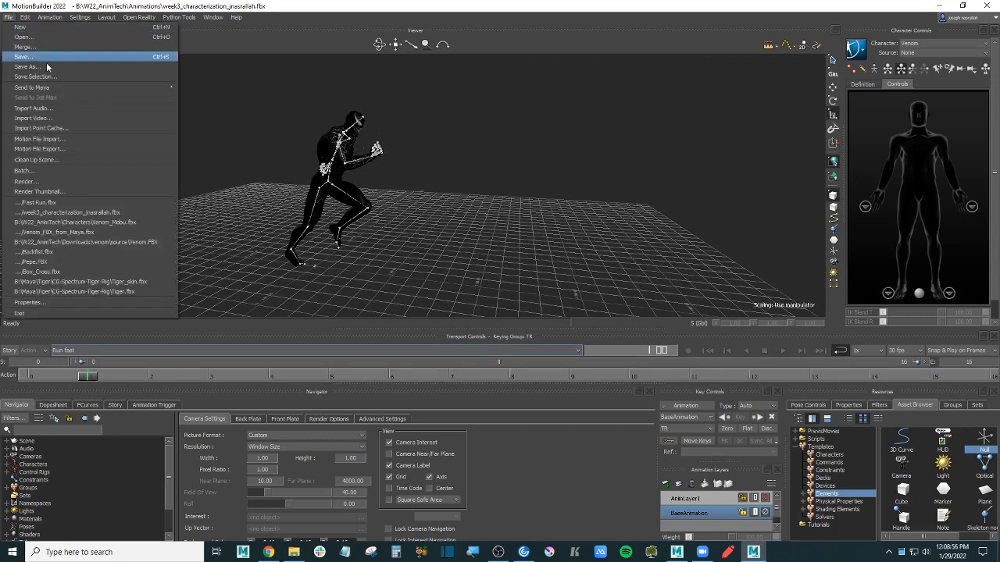
click(87, 4)
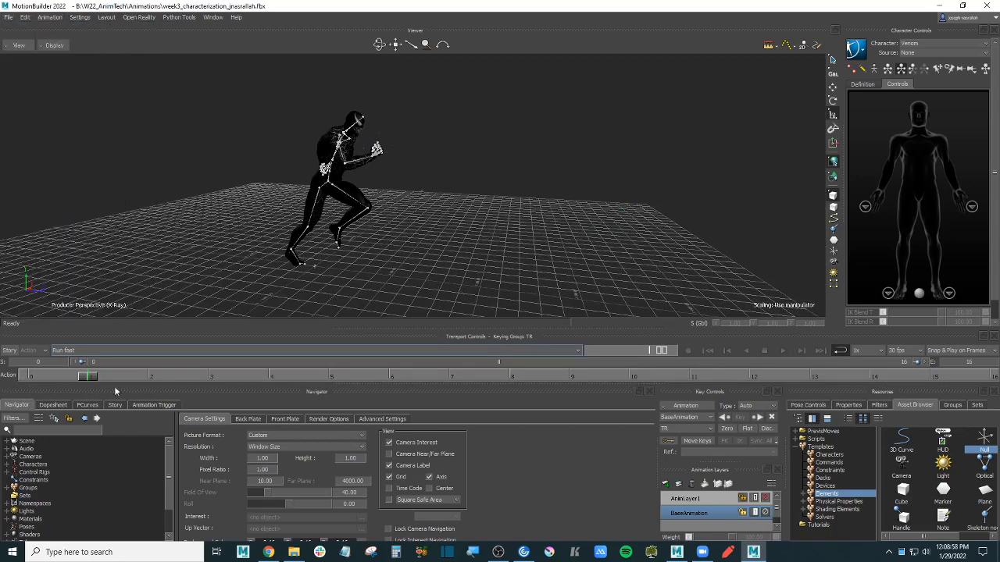
- Bring Running Jump.fbx from File Explorer into the scene as an FBX merge with options, setting all elements to merge
click(293, 551)
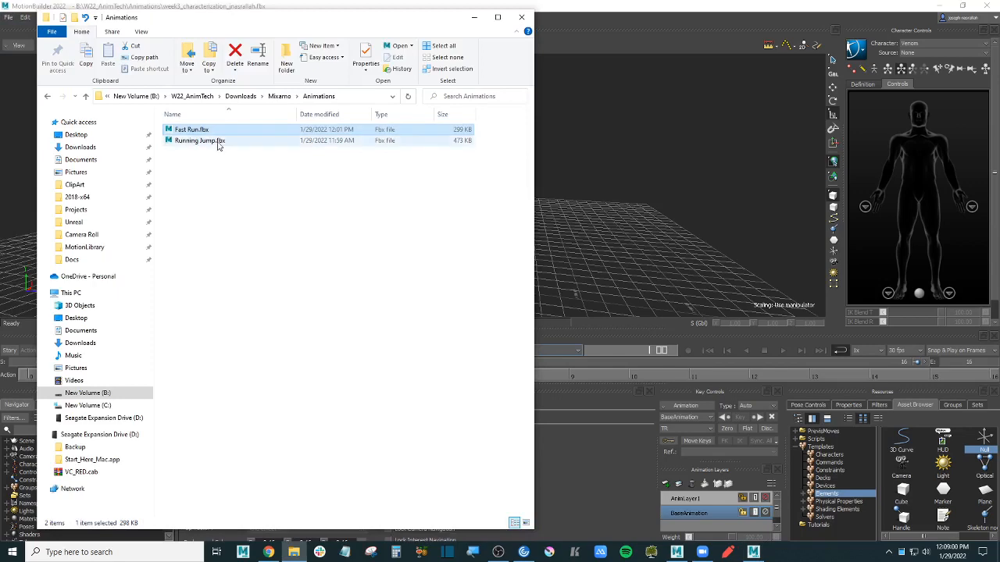
drag(217, 142, 613, 138)
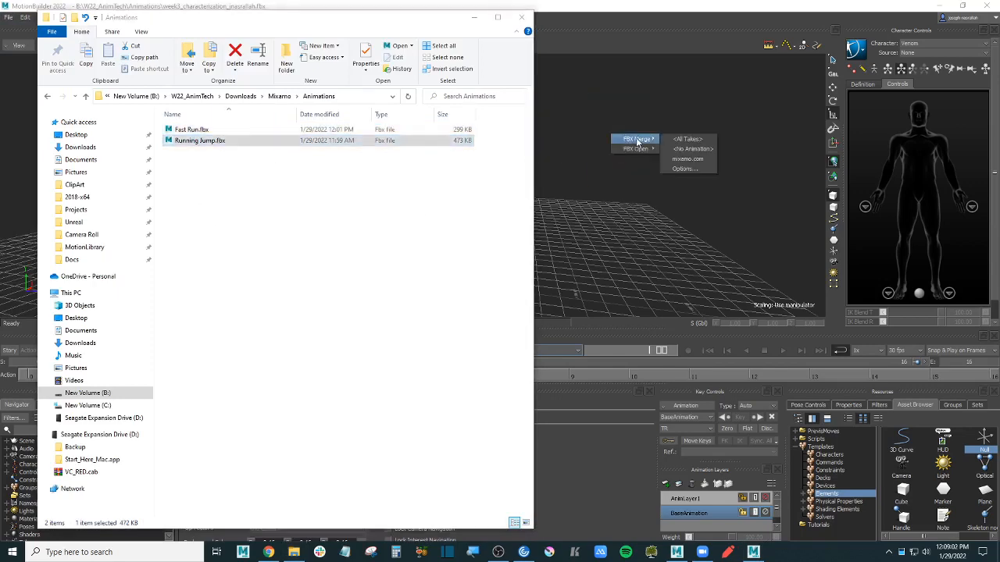
mouse_move(637, 139)
click(685, 168)
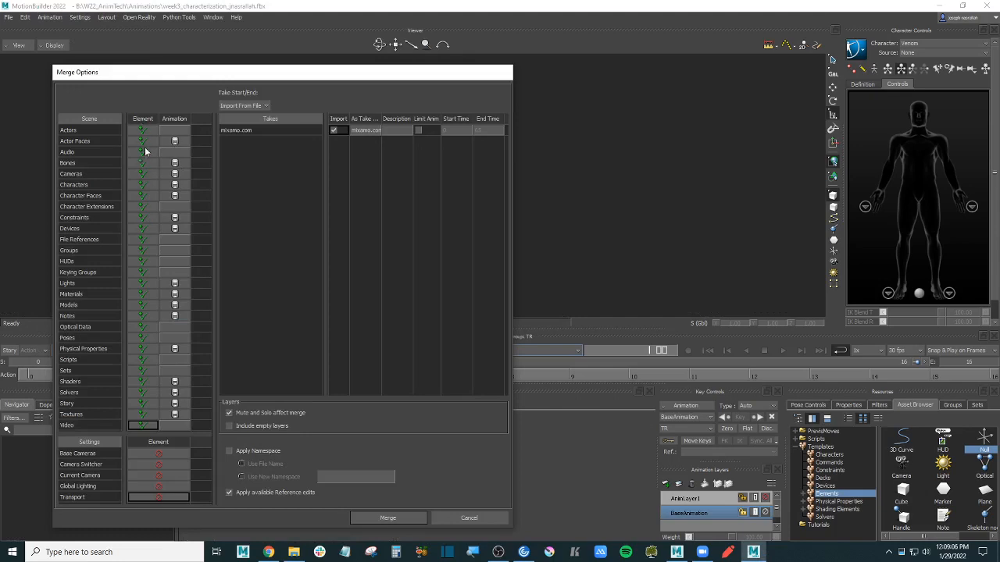
right_click(143, 118)
click(159, 83)
right_click(144, 122)
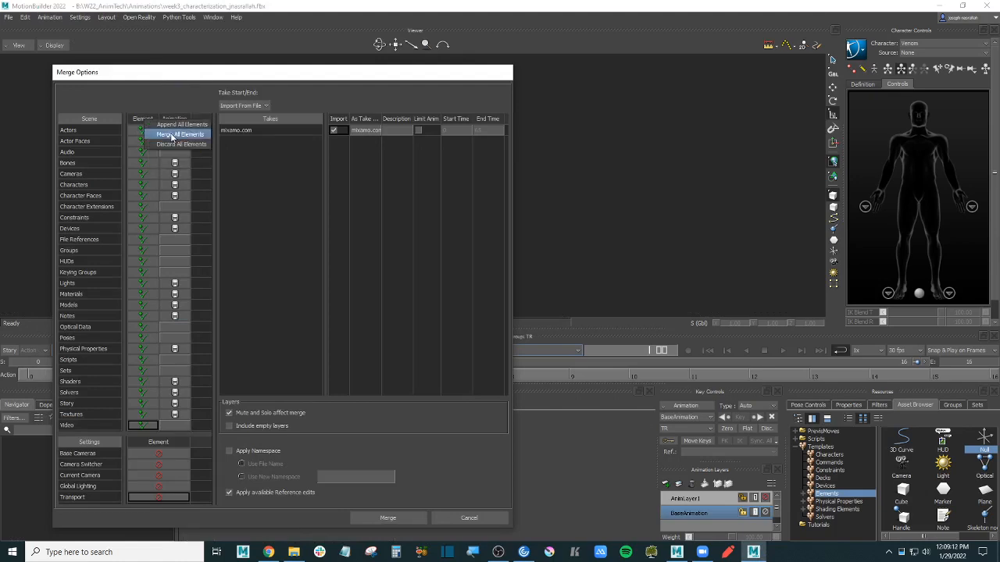
click(172, 135)
- Name the incoming Running Jump take "run jump" and merge it into the scene
double_click(372, 131)
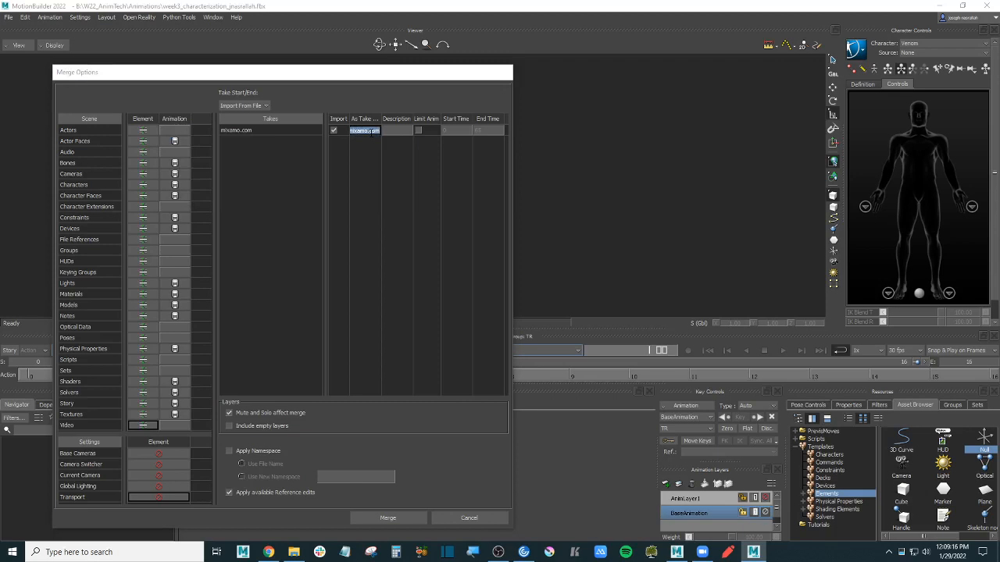
text(run_jump)
key(Return)
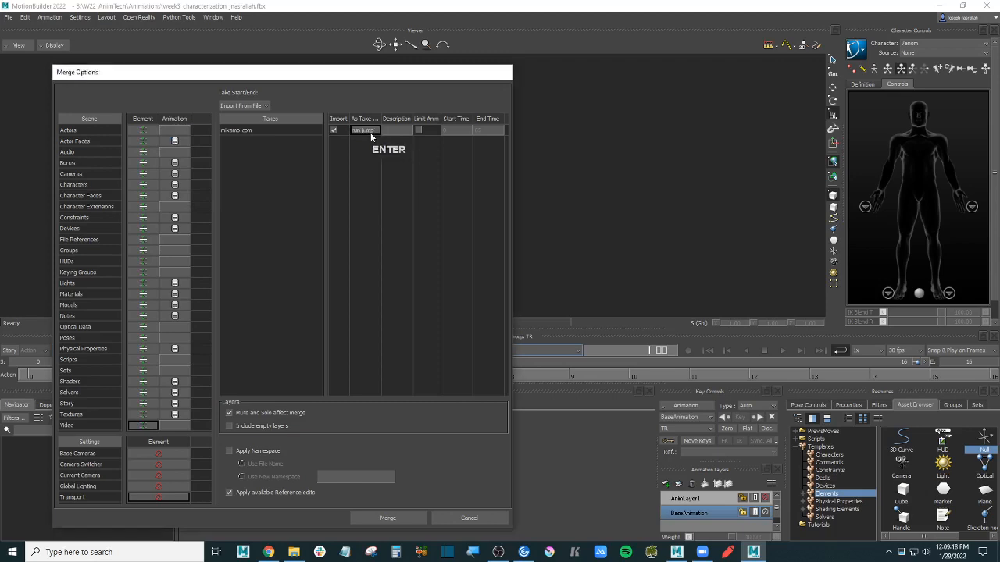
click(404, 516)
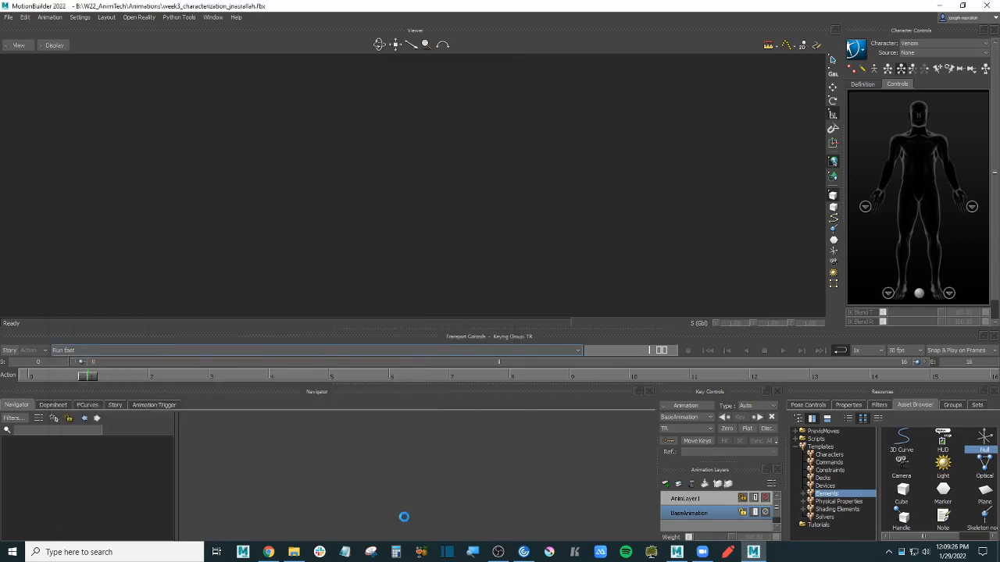
- Play the run jump take in the perspective view with only the models displayed
key(ctrl+space)
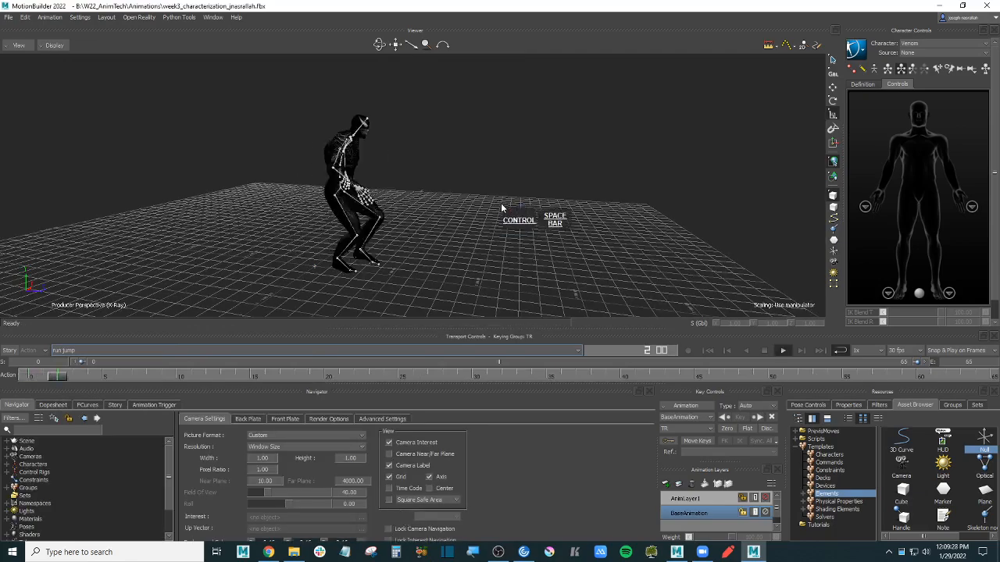
ctrl+shift+drag(520, 170, 375, 258)
key(ctrl+a)
key(ctrl+space)
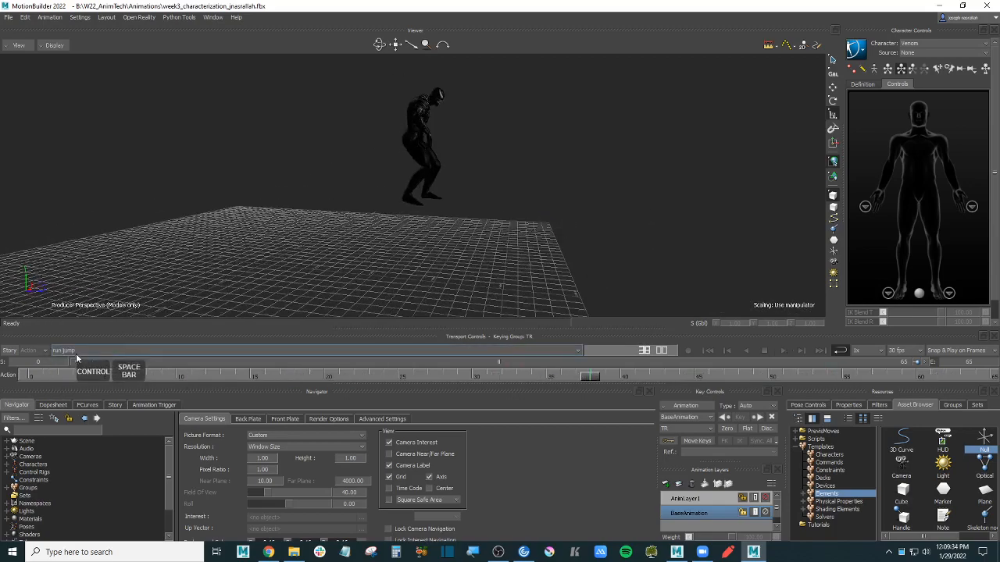
- Switch to the Run fast take, play it, and stop the playback
click(82, 350)
click(81, 369)
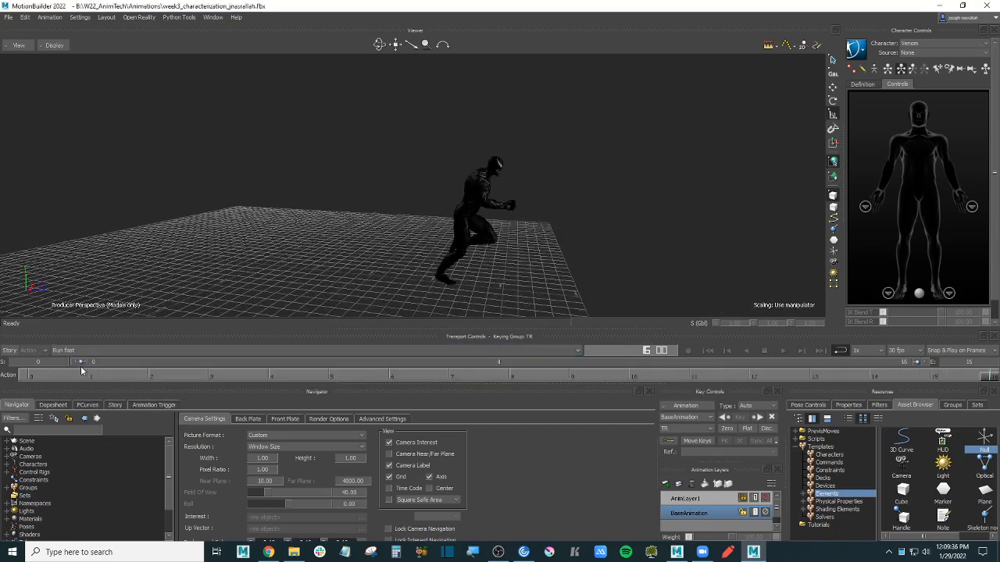
key(ctrl+space)
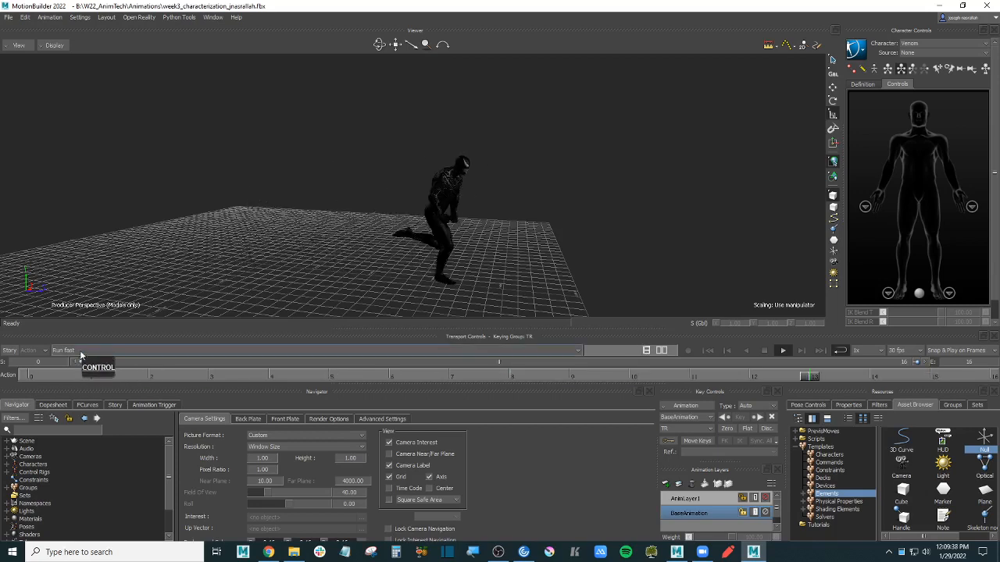
key(ctrl+space)
- Make mixamo.com the current take and set the perspective view to X-Ray display
click(77, 352)
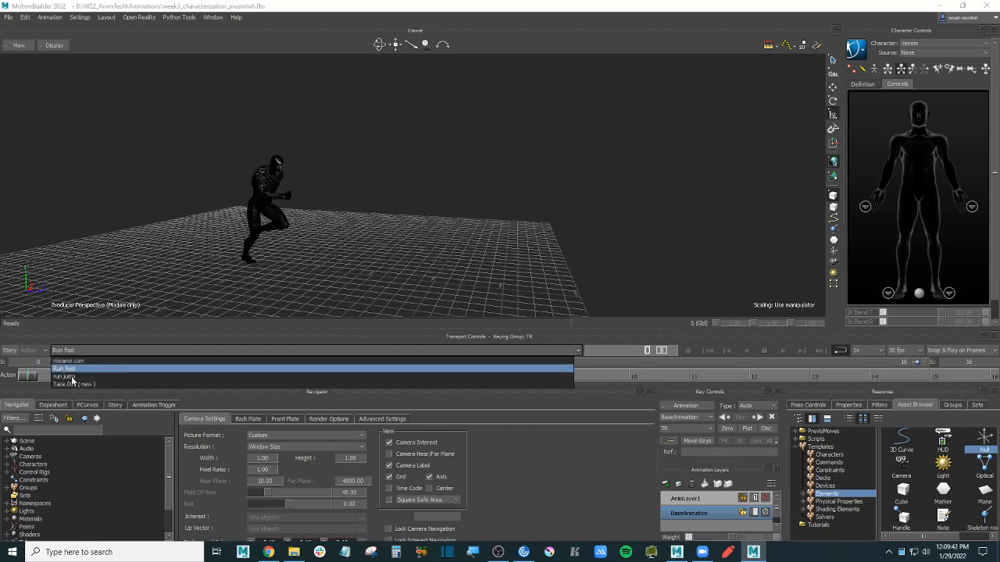
click(83, 361)
ctrl+shift+drag(235, 266, 469, 188)
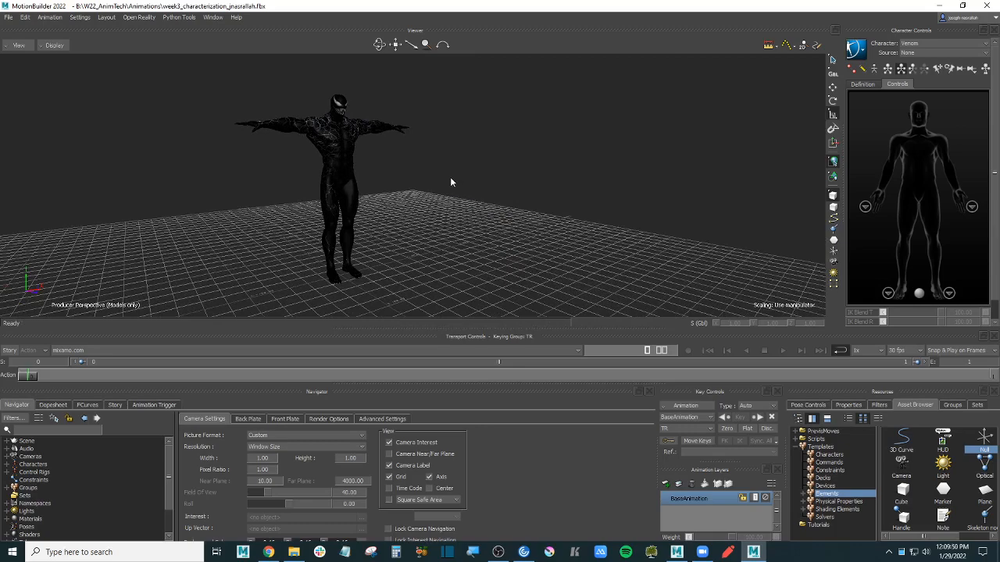
key(ctrl+e)
key(ctrl+a)
key(ctrl+a)
ctrl+shift+drag(487, 191, 510, 178)
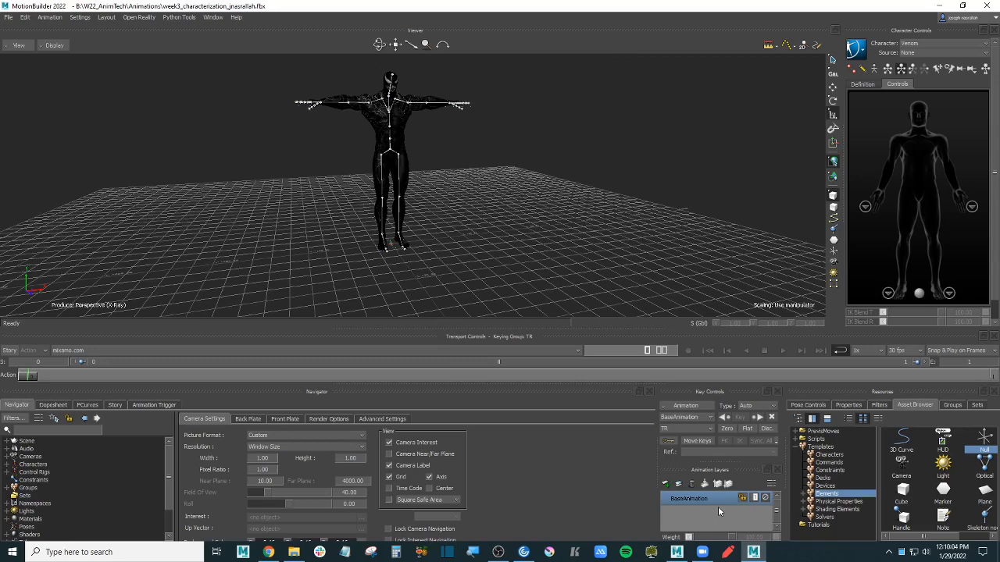
click(101, 350)
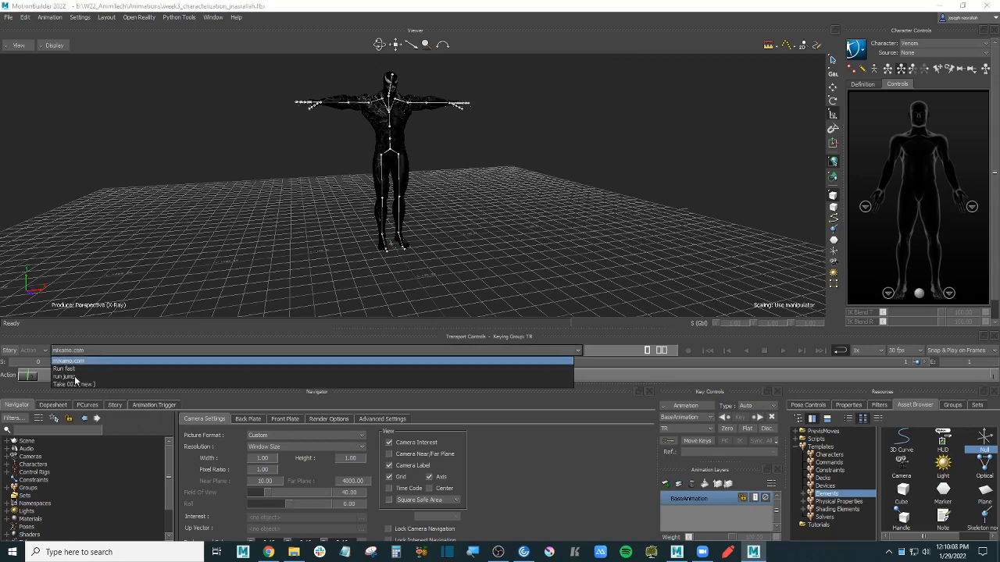
click(200, 228)
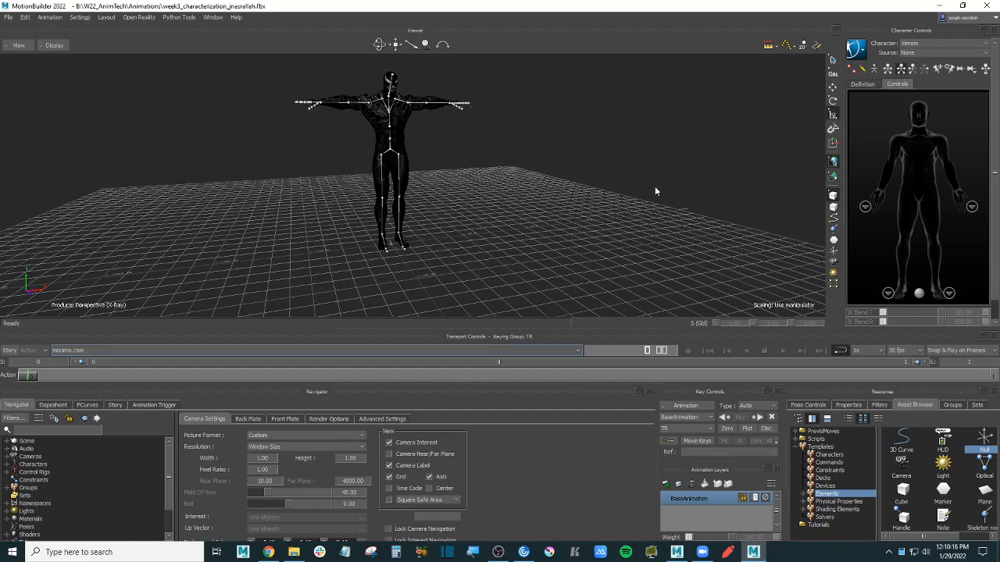
ctrl+drag(624, 181, 601, 176)
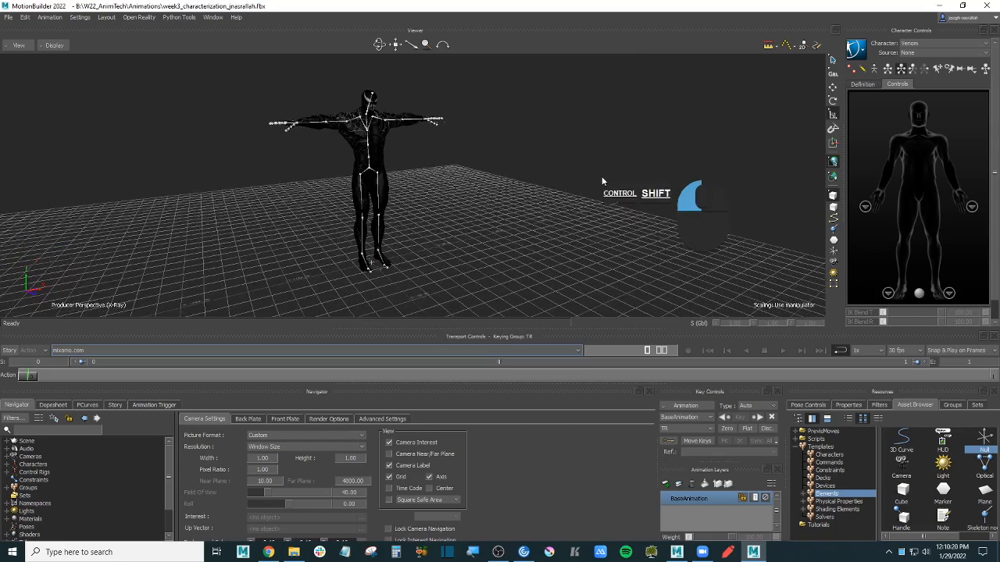
shift+drag(431, 156, 435, 158)
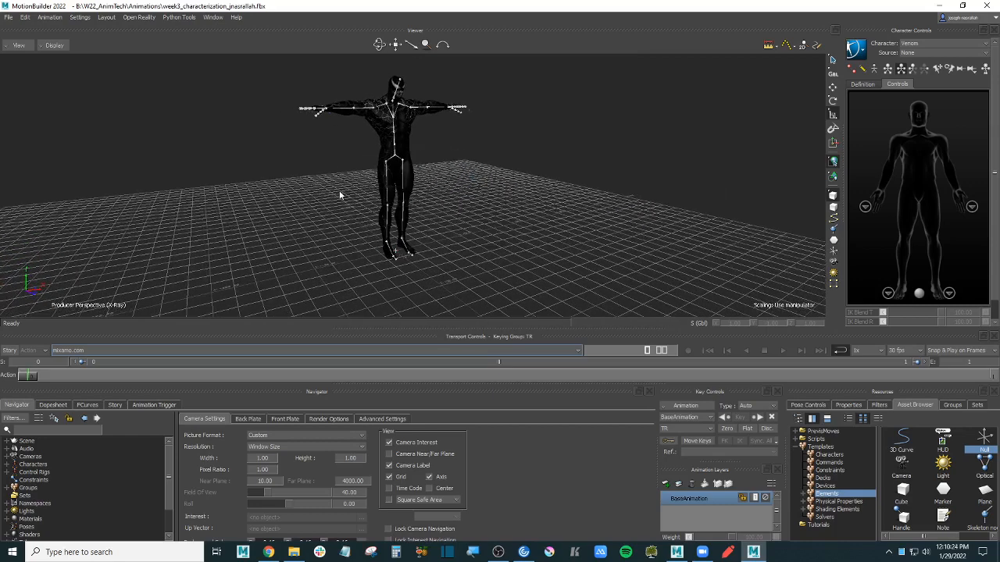
shift+drag(679, 151, 675, 150)
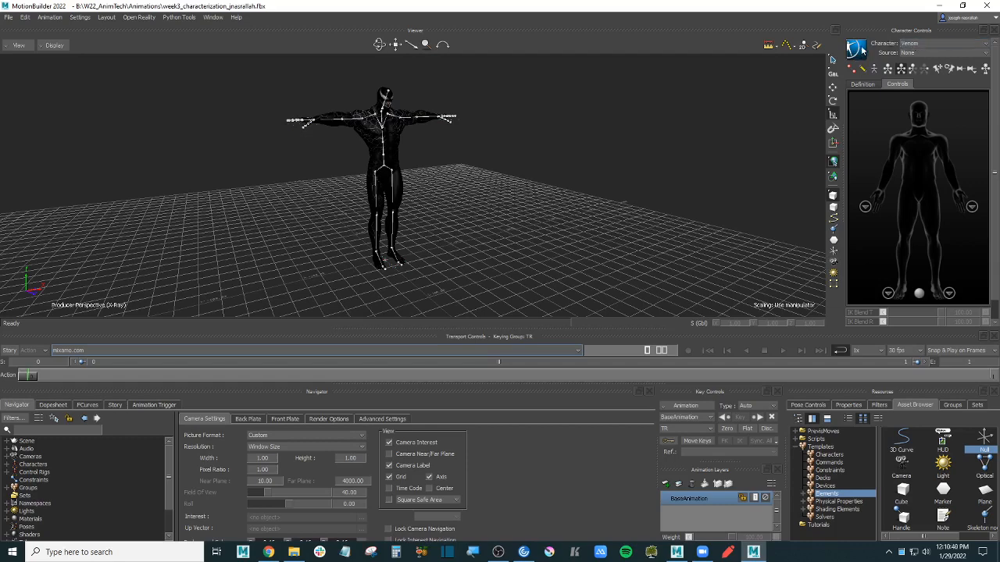
- Bake the Venom character's animation to its control rig for all takes, keeping Plot On Frame on and Constant Key Reducer off
click(919, 45)
click(922, 57)
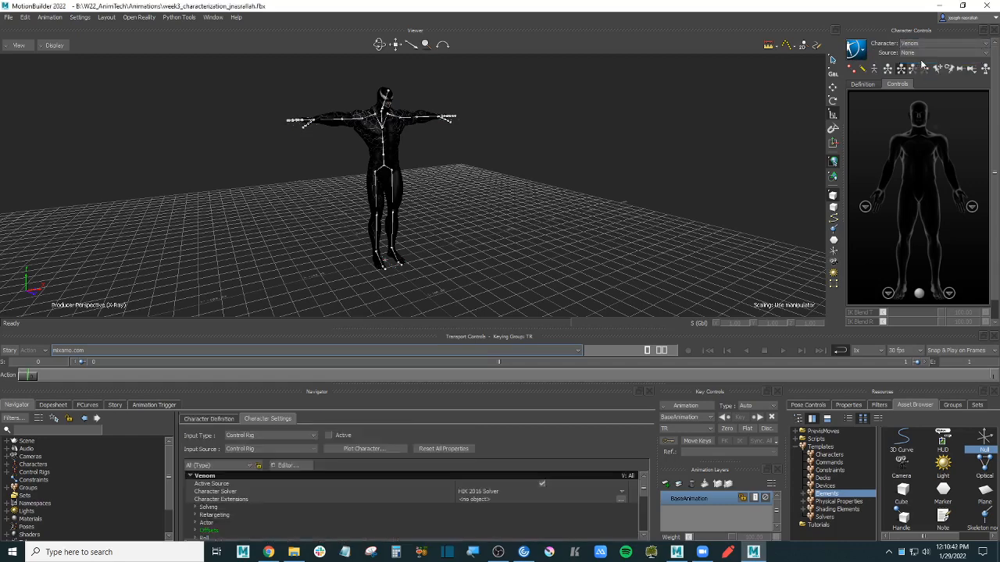
click(863, 53)
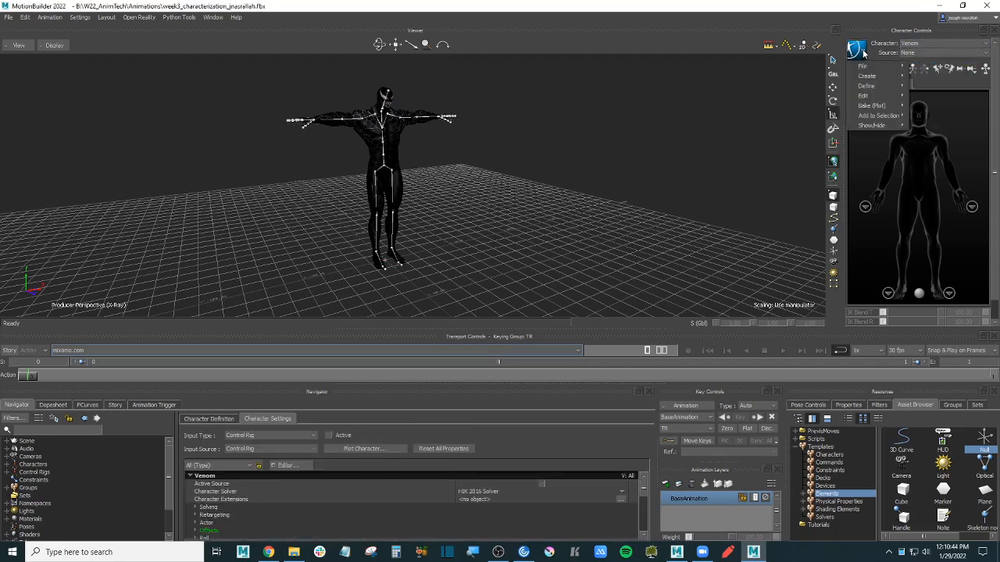
mouse_move(880, 106)
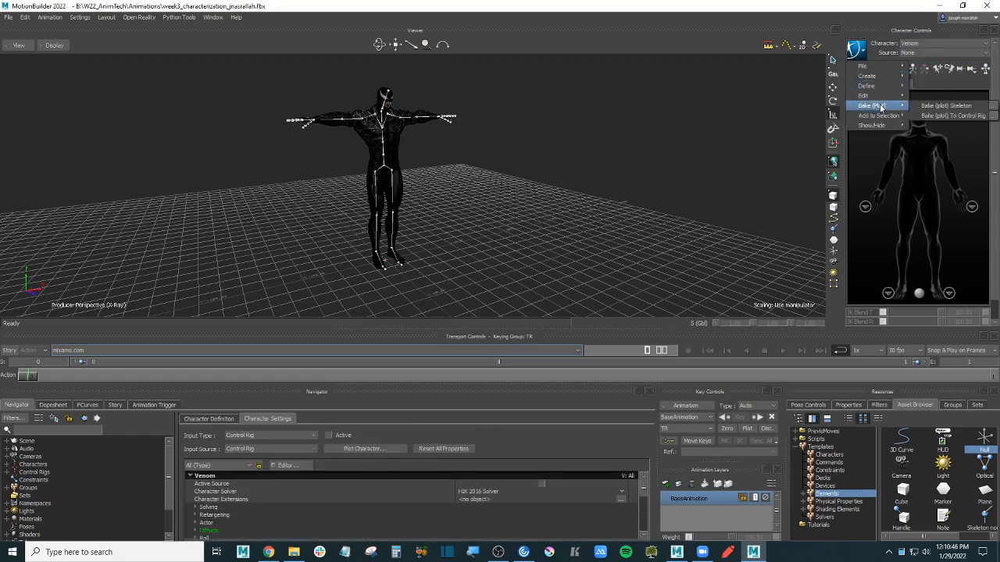
click(994, 116)
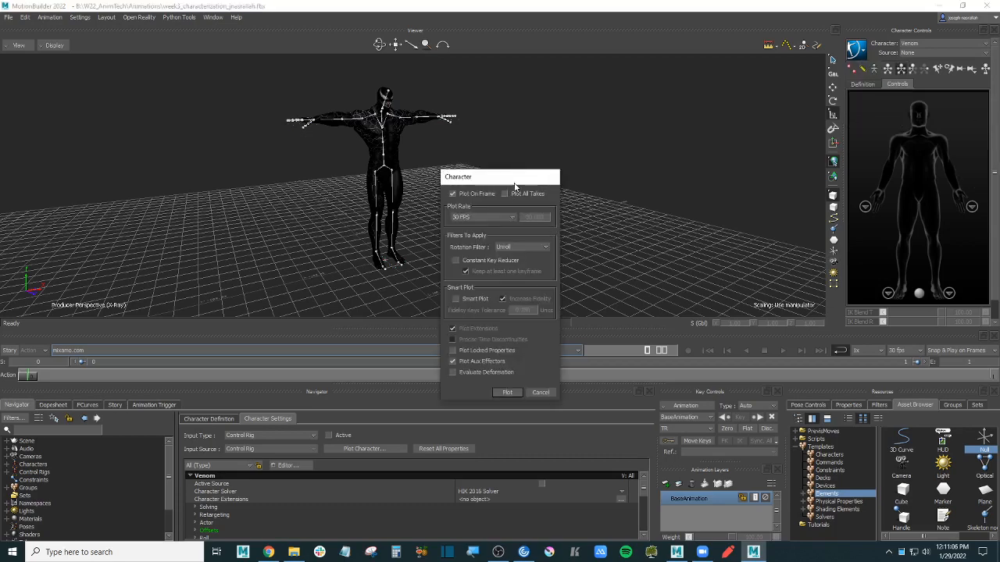
drag(515, 182, 538, 156)
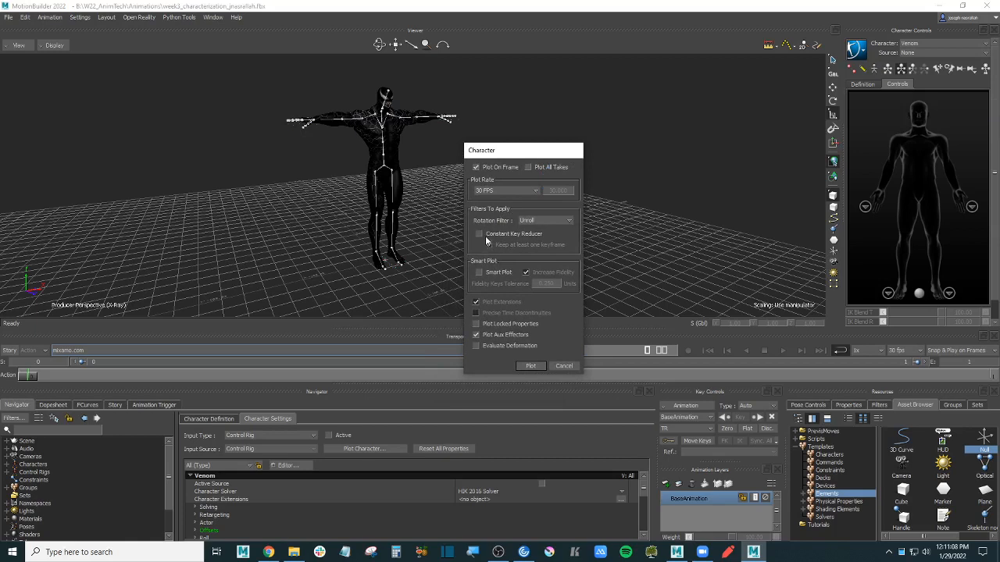
click(479, 233)
click(489, 244)
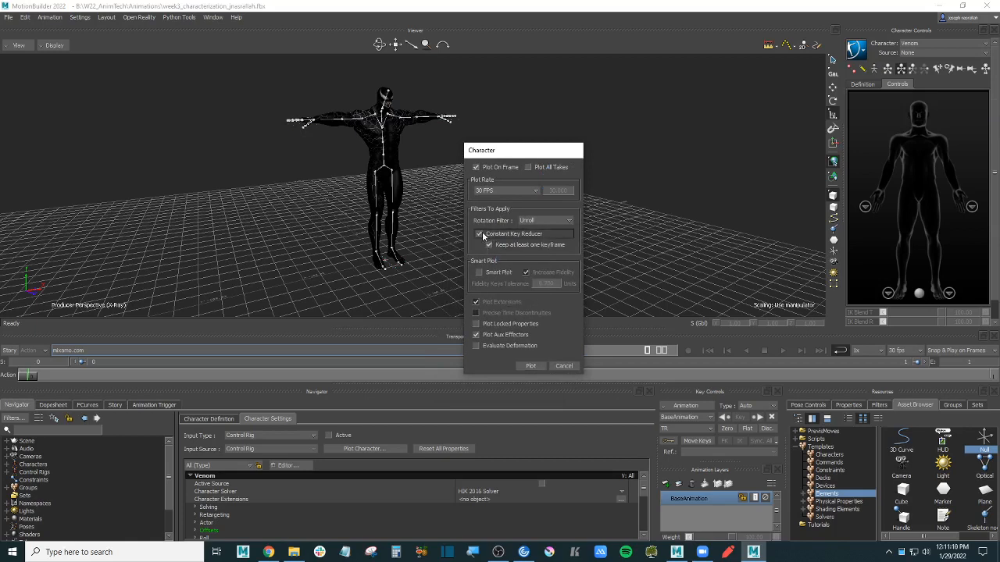
click(480, 234)
click(528, 168)
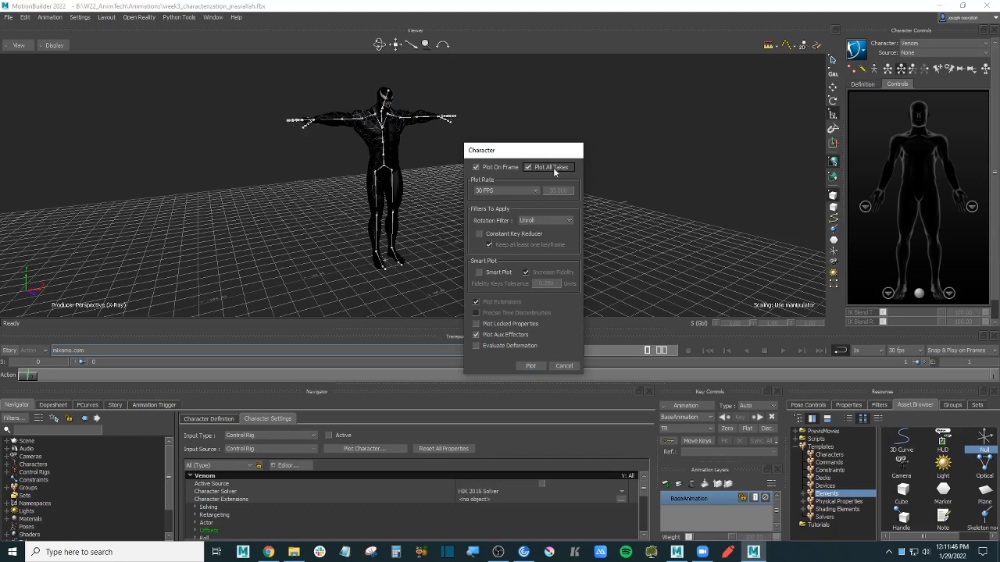
click(530, 366)
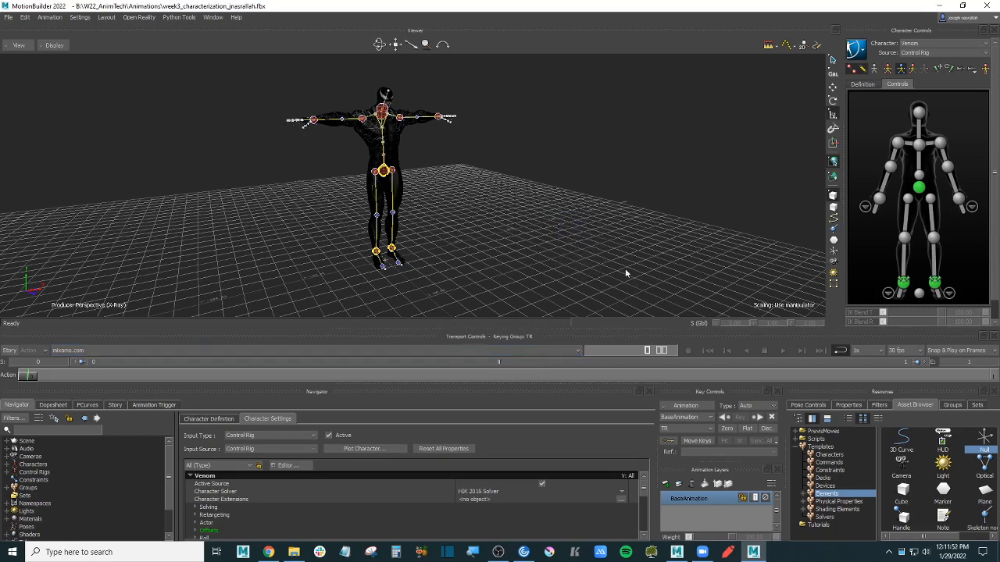
- Play the baked Run fast take on the control rig and view it in normal display
key(ctrl+space)
key(ctrl+space)
click(147, 349)
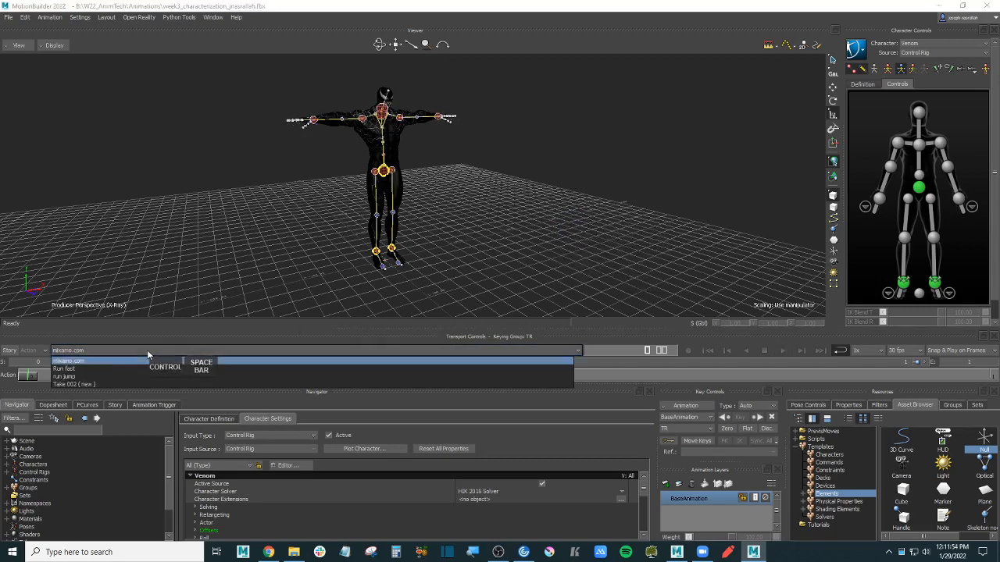
click(70, 370)
key(ctrl+space)
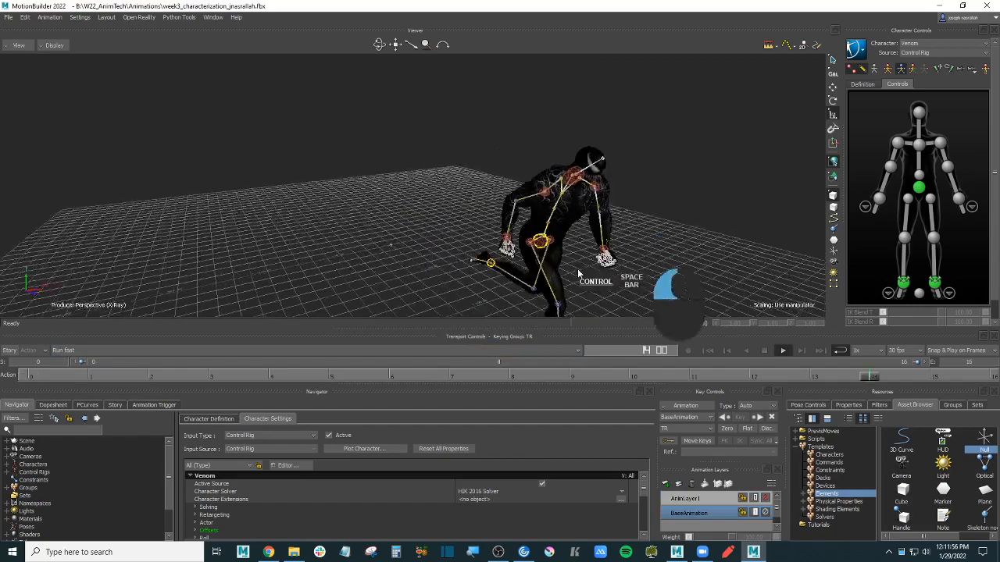
key(ctrl+a)
key(ctrl+shift)
key(ctrl+space)
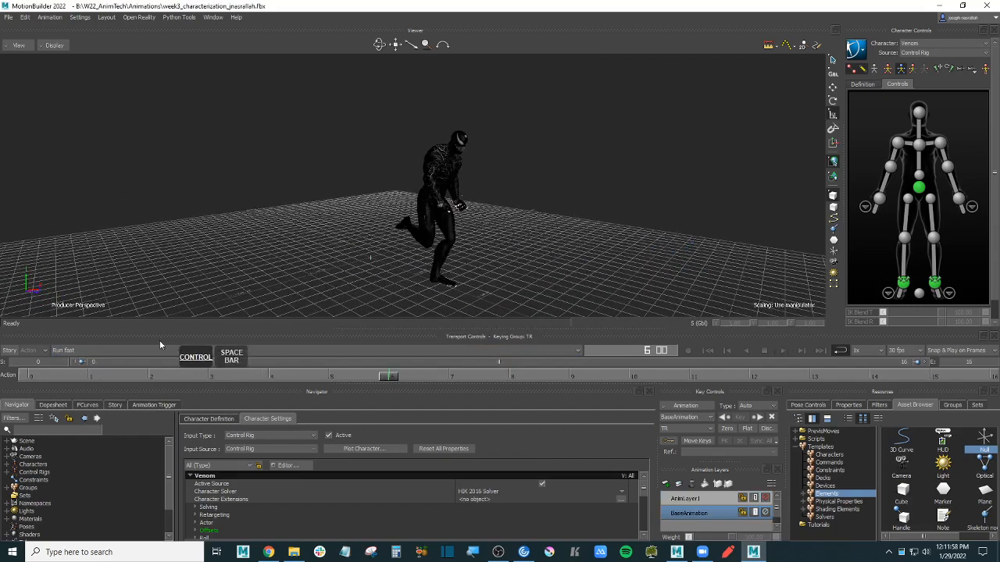
- Switch to the run jump take and play it on the control rig in X-Ray display
click(149, 350)
click(66, 383)
key(ctrl+space)
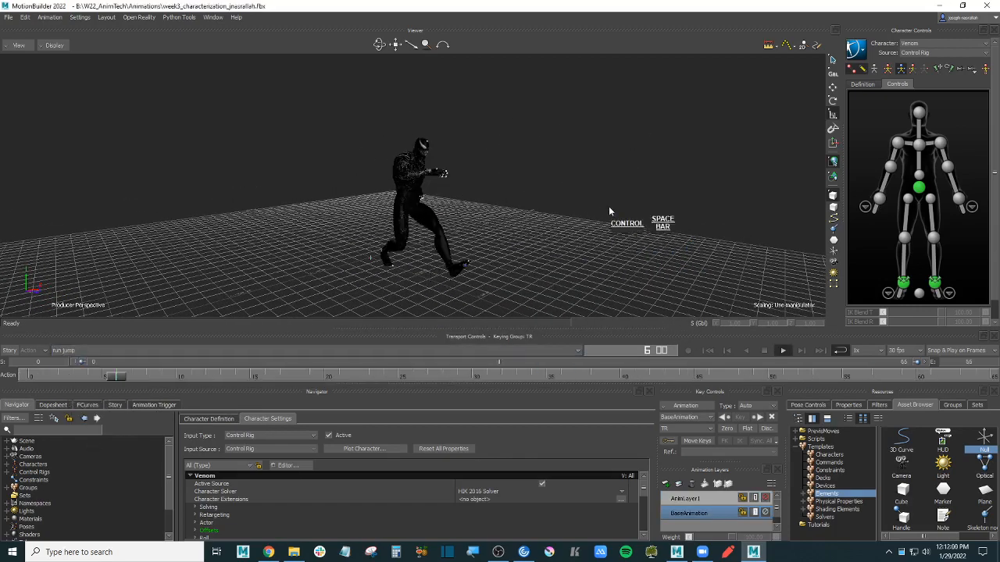
key(ctrl+a)
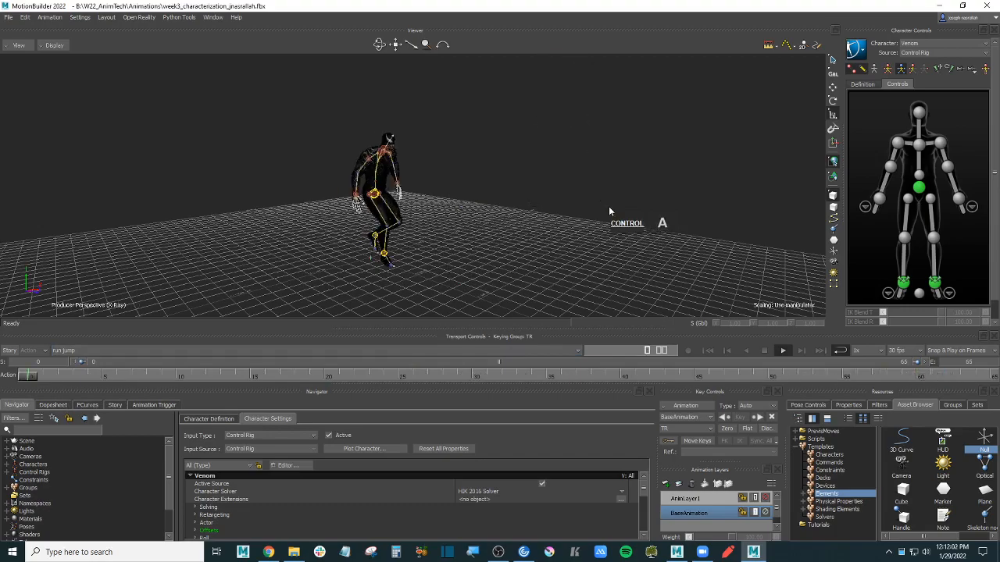
ctrl+drag(649, 212, 600, 203)
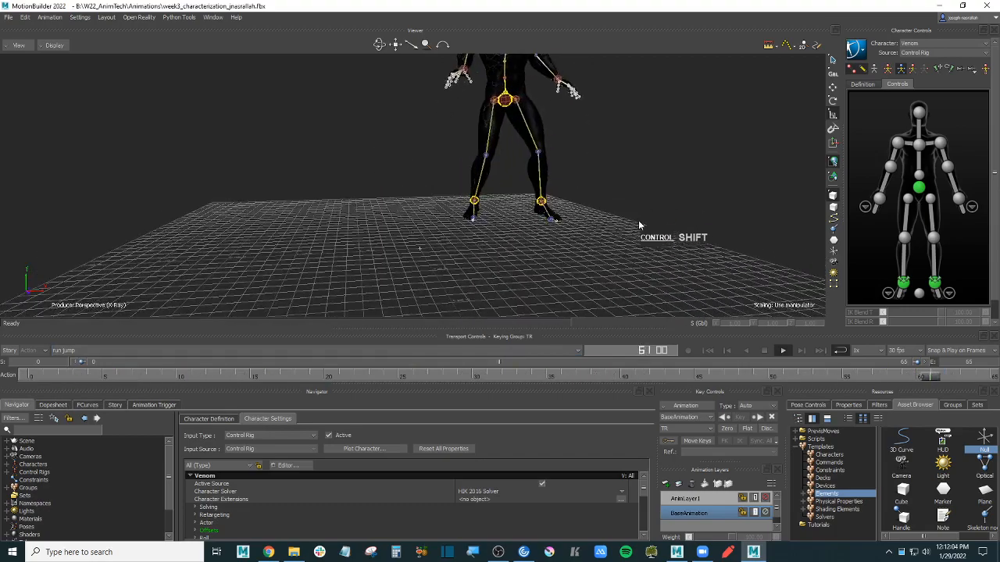
key(ctrl+space)
ctrl+shift+drag(638, 224, 588, 223)
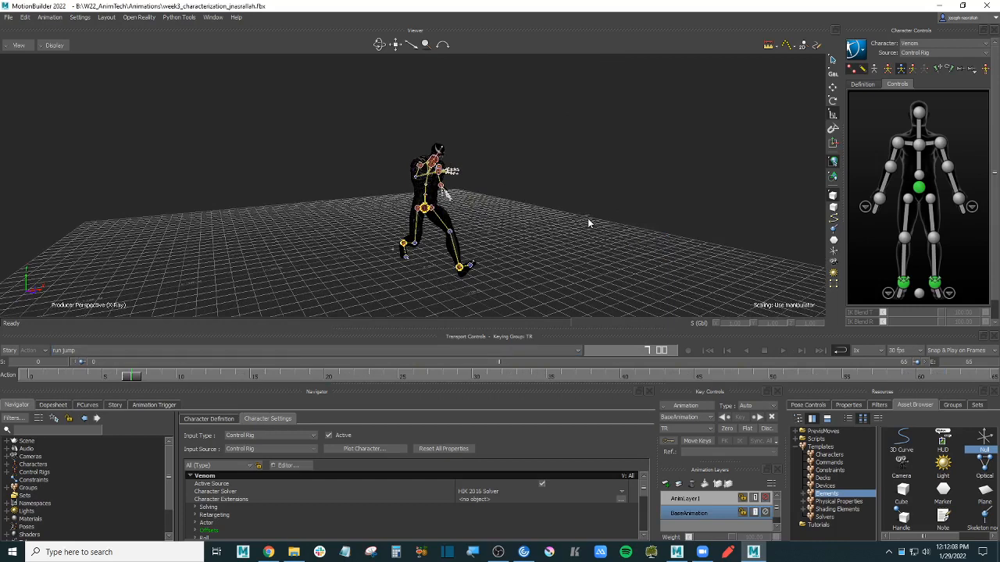
- Save the scene and return the run jump take to its first frame
key(ctrl+s)
key(ctrl+Home)
ctrl+shift+drag(584, 216, 500, 222)
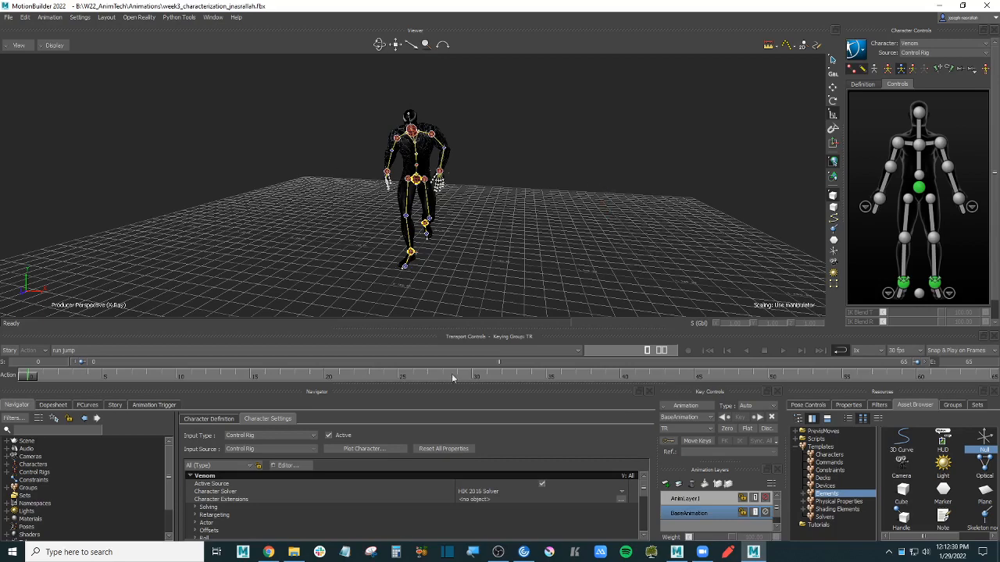
- Switch to Chrome and review the control rig and two-take requirements in the Week 2 Characterization & Mixamo assignment
click(268, 552)
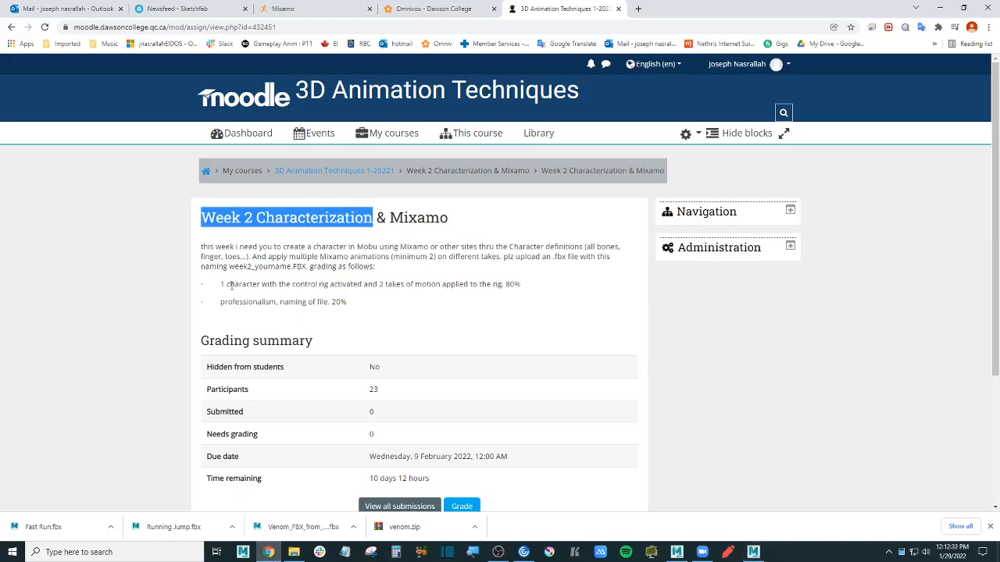
drag(227, 286, 331, 286)
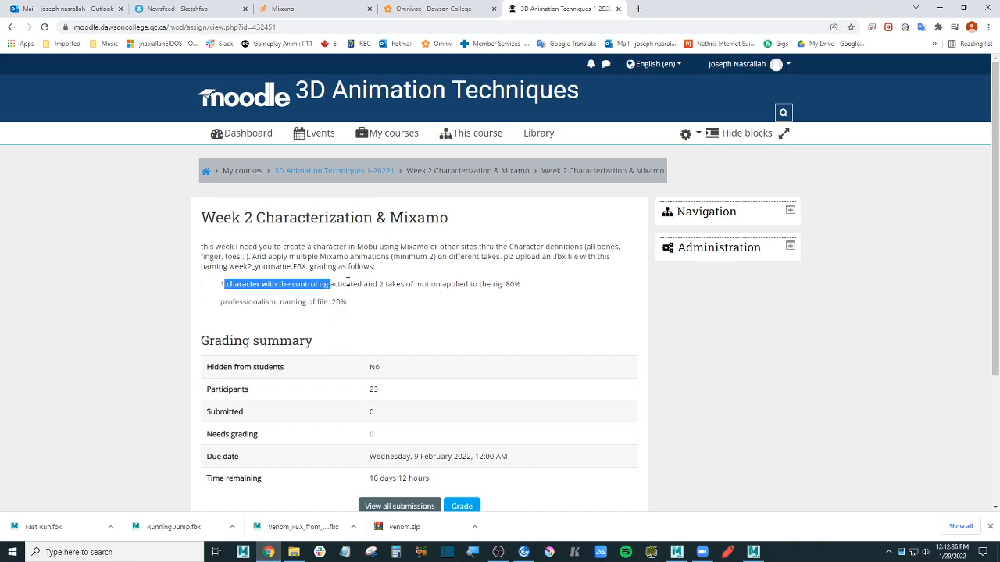
drag(345, 284, 506, 284)
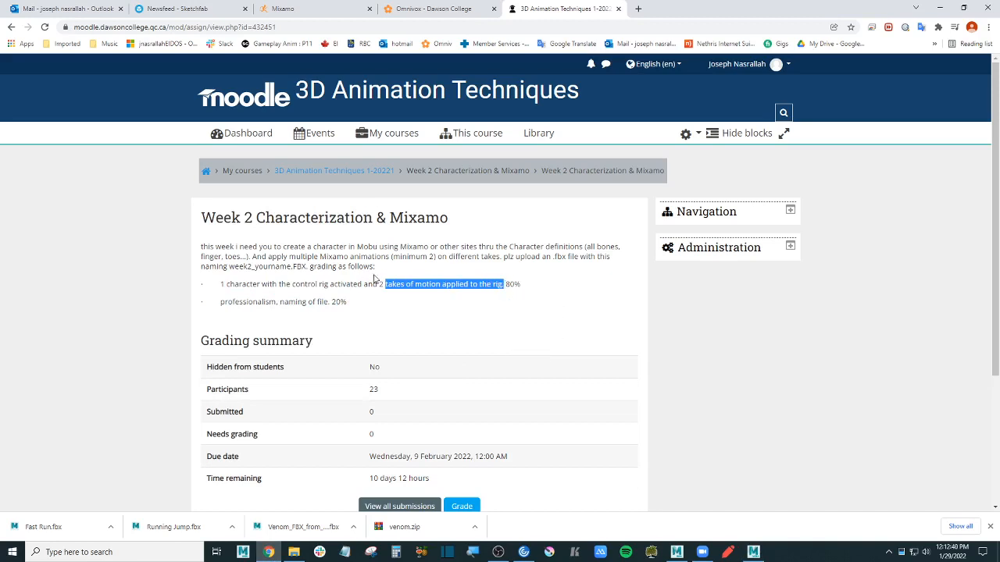
drag(373, 284, 386, 284)
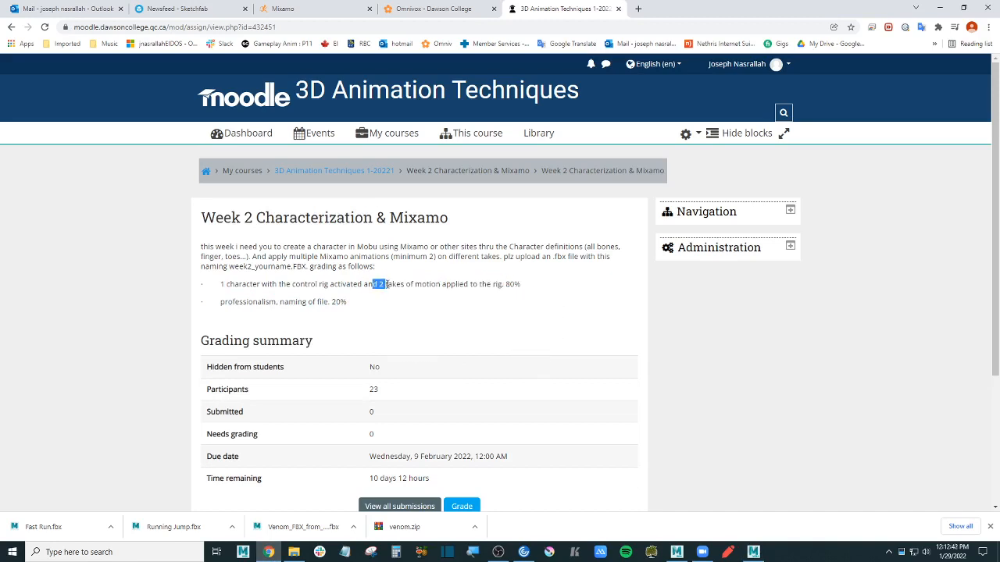
drag(410, 246, 380, 246)
click(381, 246)
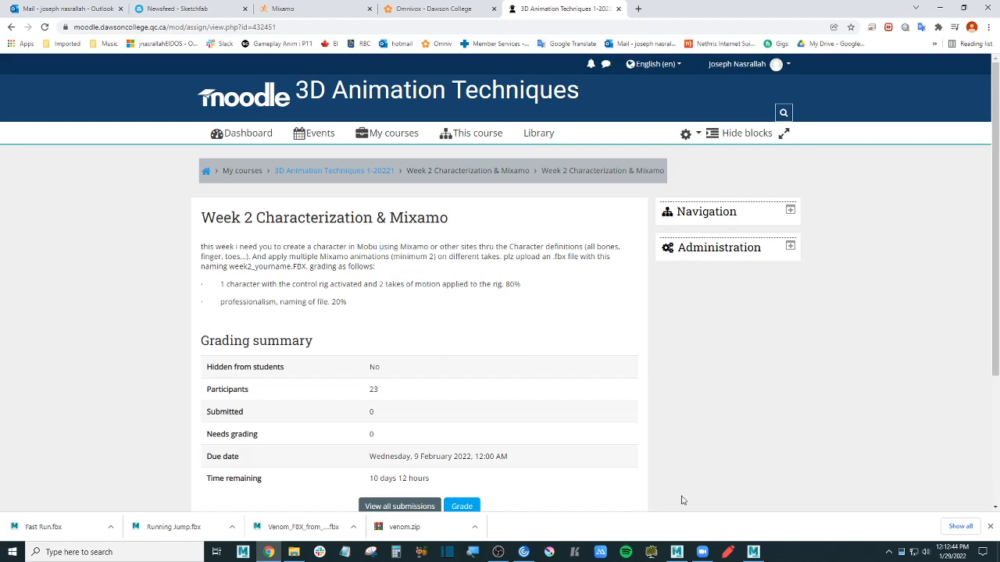